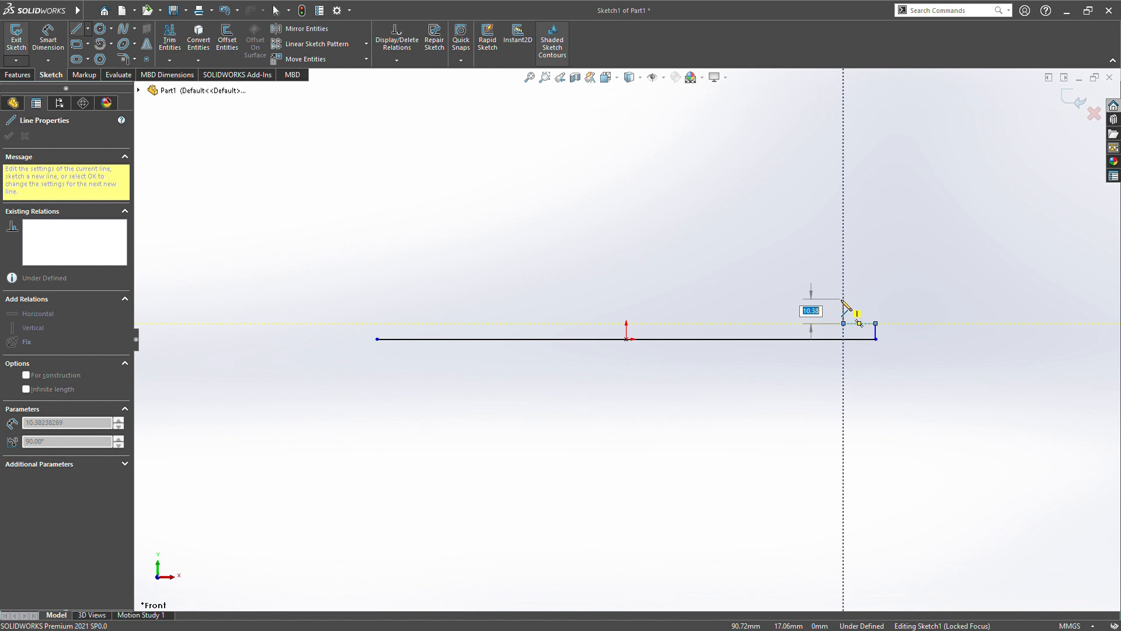
Step: Close the stepped profile with a riser about 10 mm high, a top edge about 181 mm long and a matching ledge at the left end
double_click(844, 299)
left_click(844, 299)
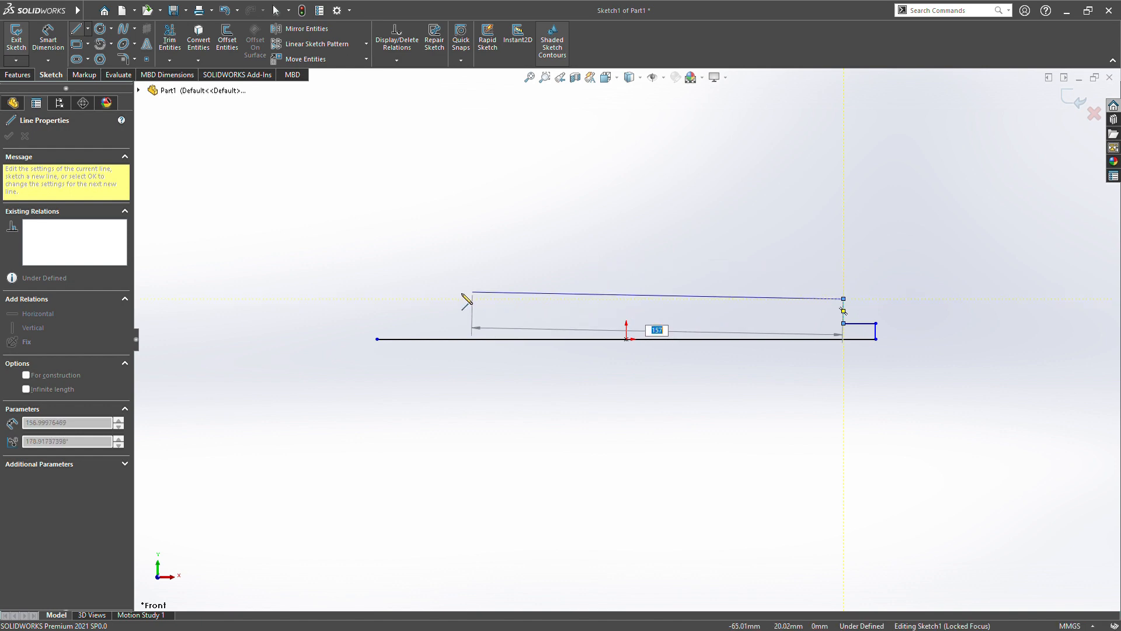
left_click(416, 299)
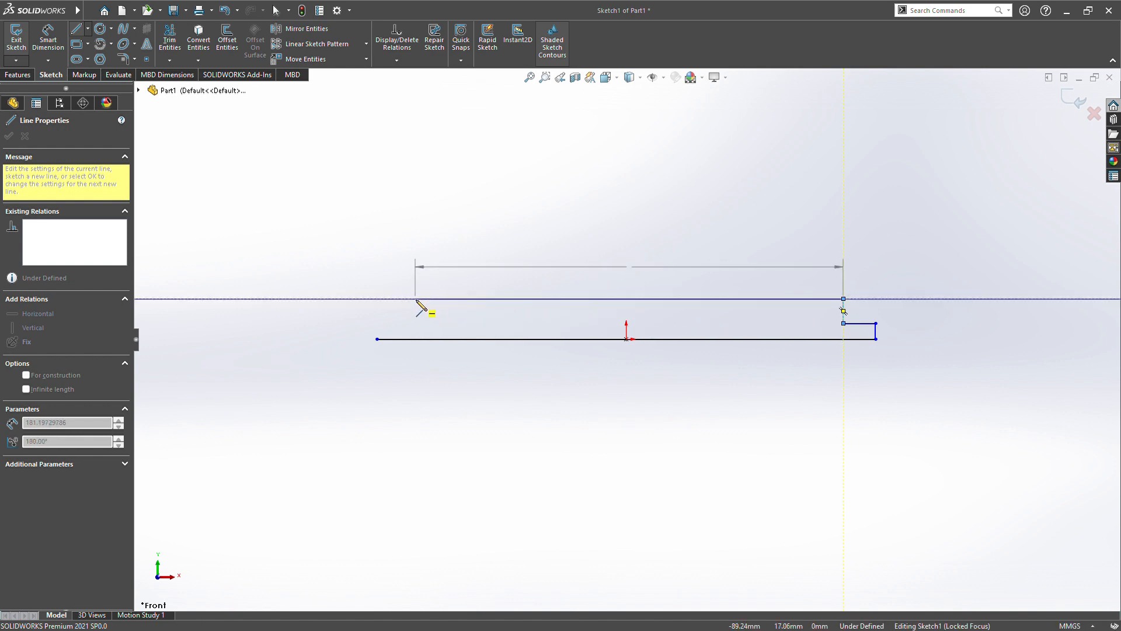
left_click(415, 323)
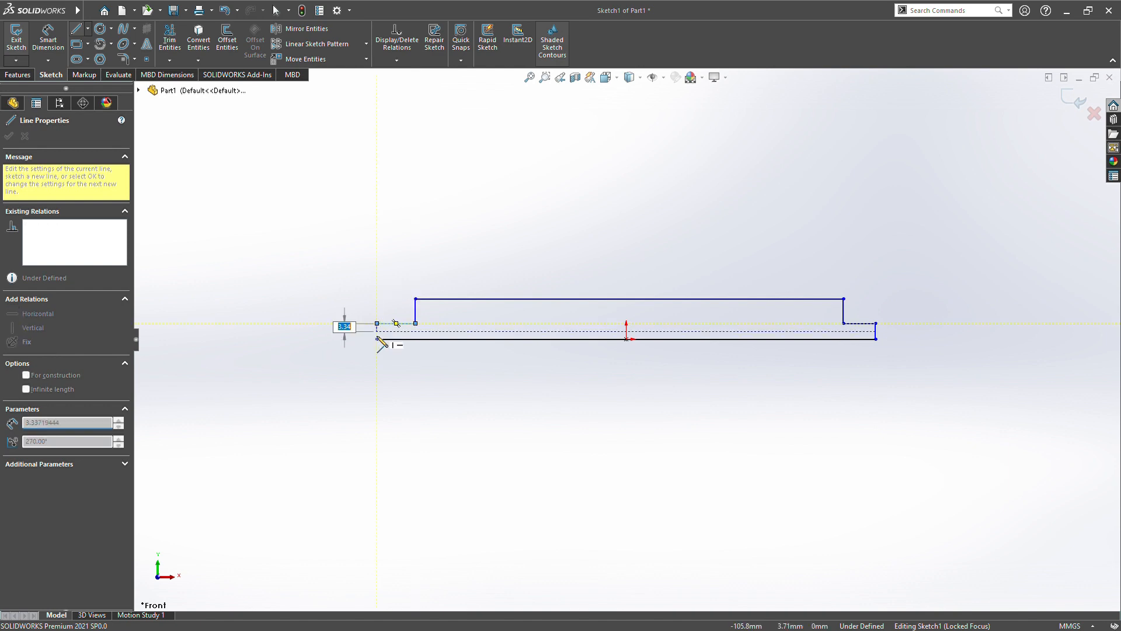
left_click(377, 323)
left_click(376, 338)
key("Escape")
Step: Dimension the profile's base line to 67.3 mm and its overall height to 4 mm
left_click(589, 342)
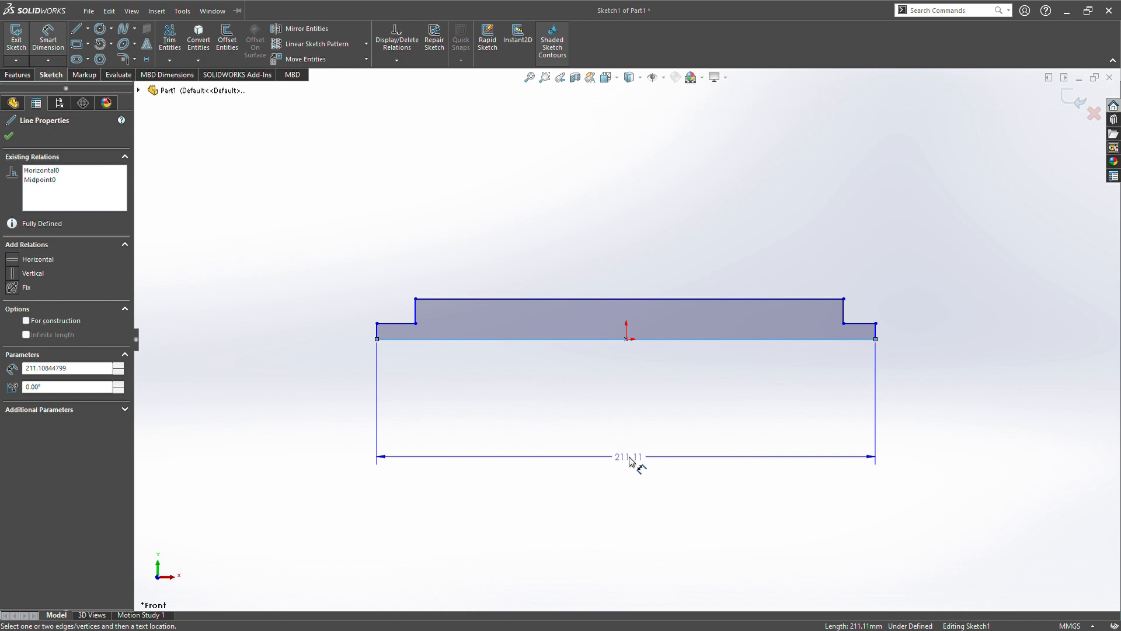
left_click(629, 458)
type("67.3")
key("Return")
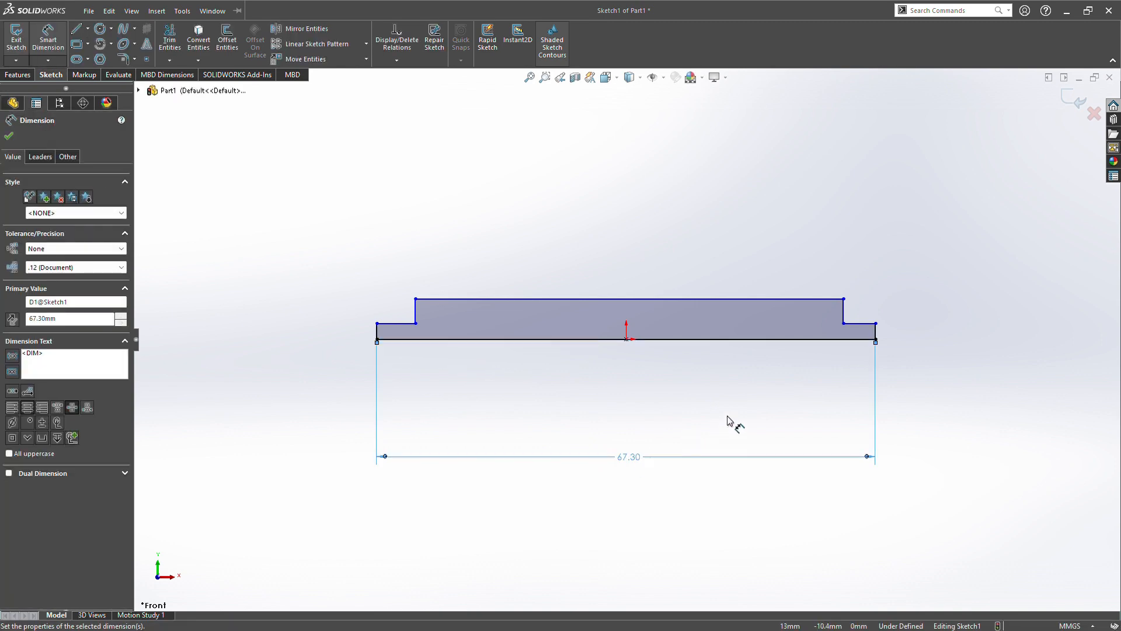
left_click(696, 300)
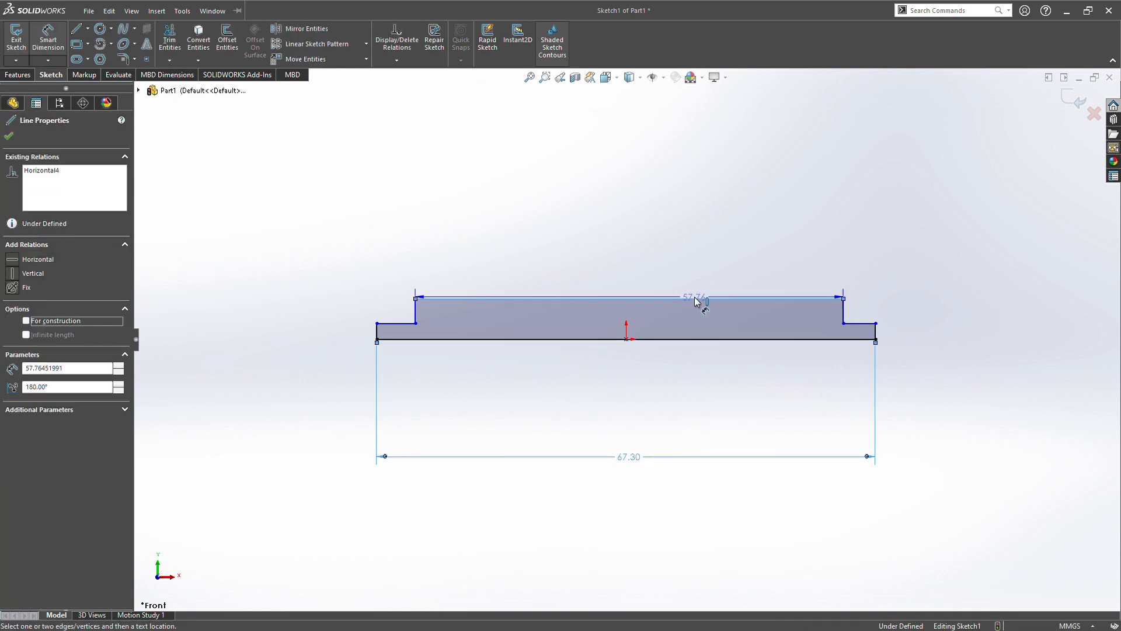
left_click(698, 341)
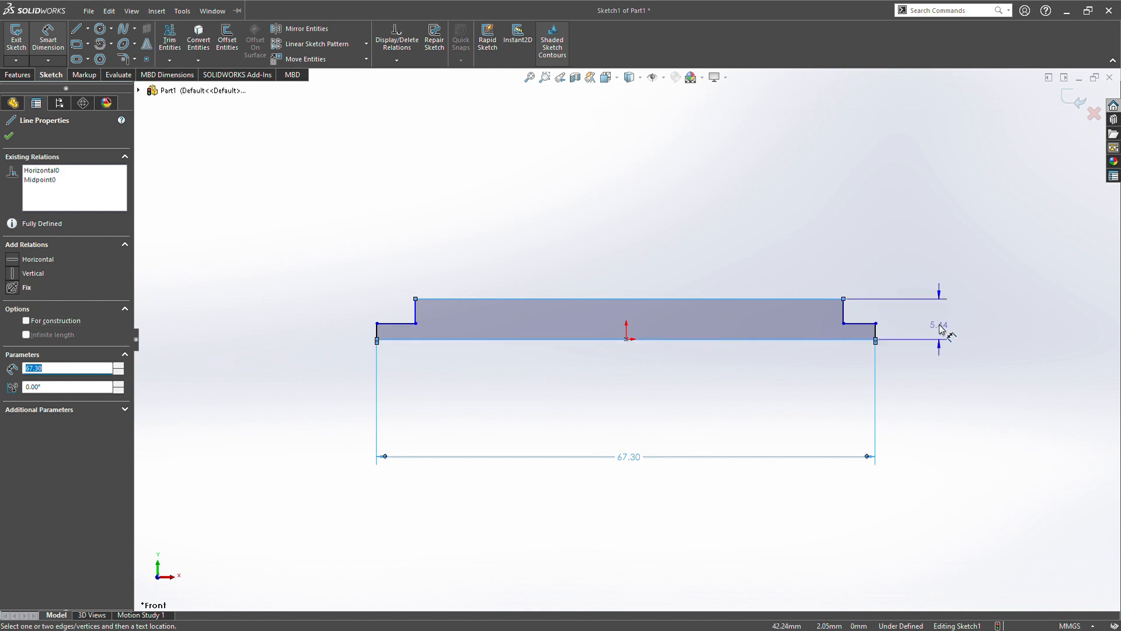
left_click(938, 320)
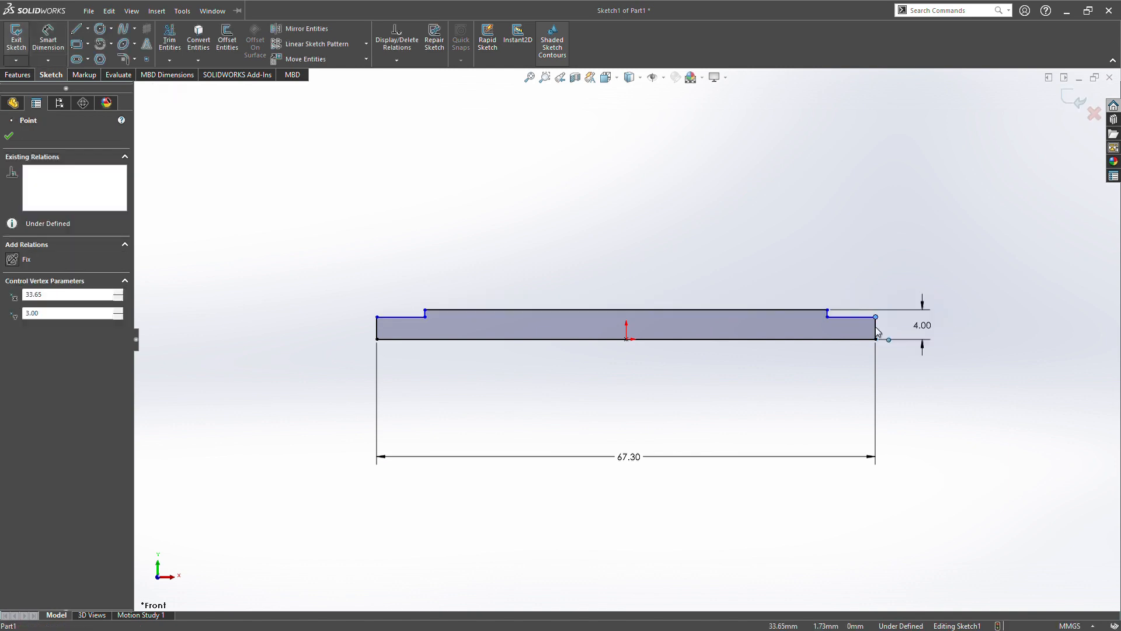
Step: Shift the profile's two ledge lines down towards the base line and back up to just below the top edge
left_click_drag(876, 323, 875, 317)
left_click(864, 317)
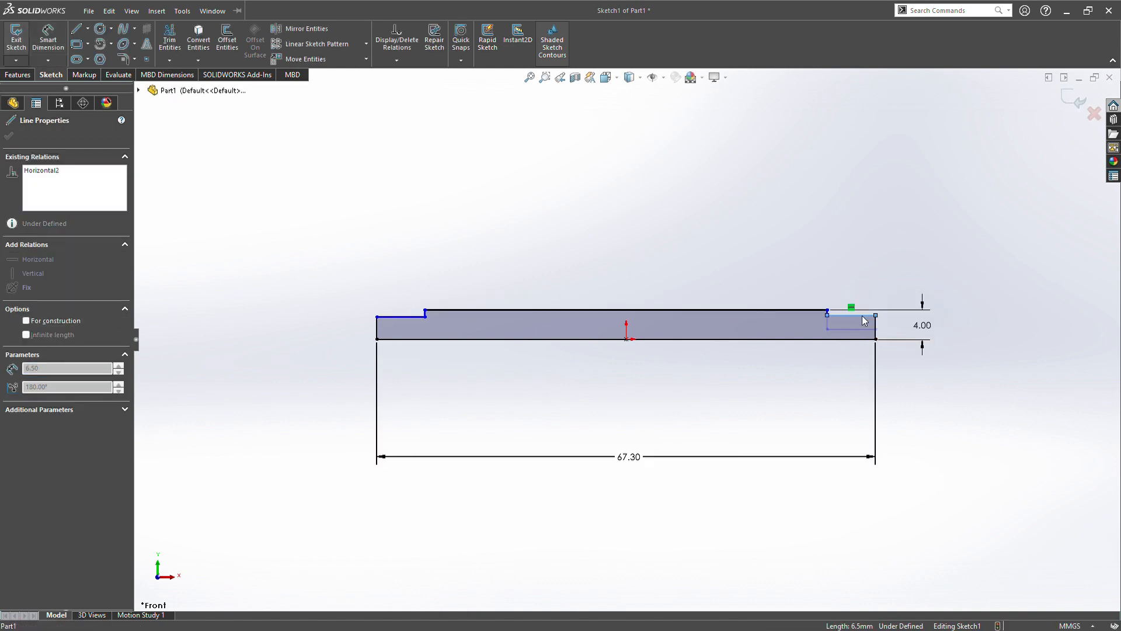
left_click_drag(862, 317, 861, 331)
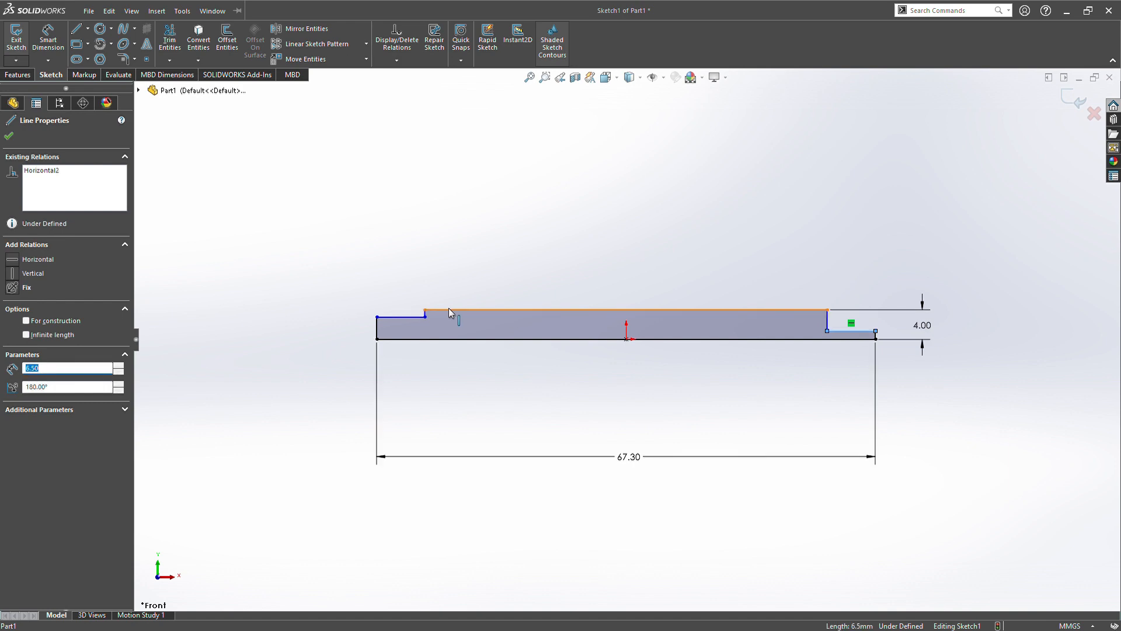
left_click_drag(388, 319, 393, 335)
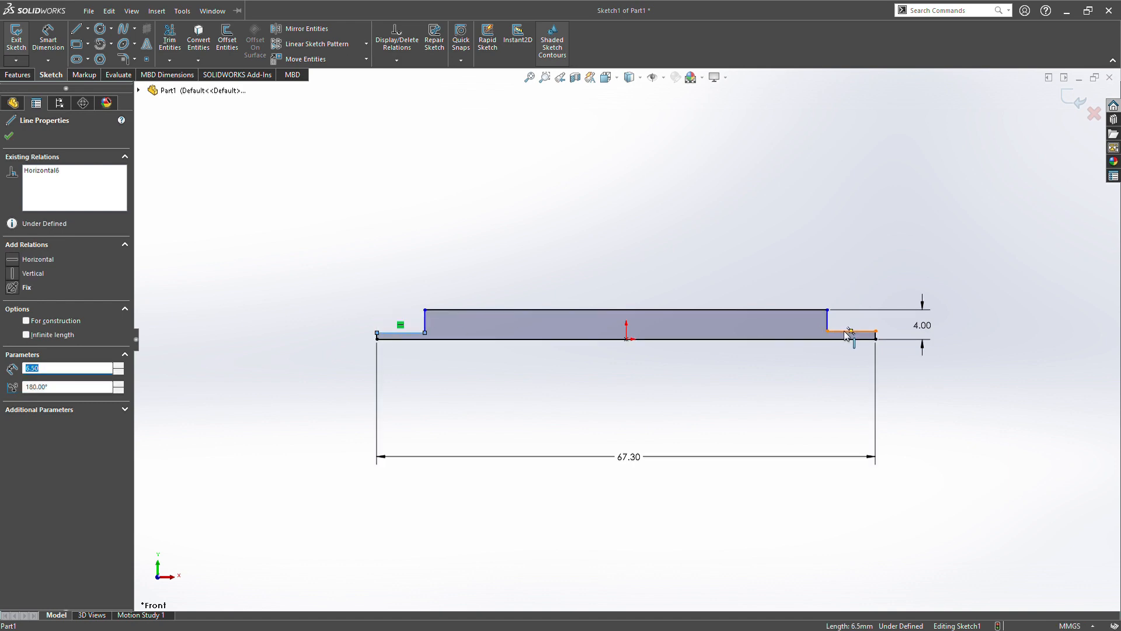
left_click_drag(850, 333, 843, 317)
left_click(9, 135)
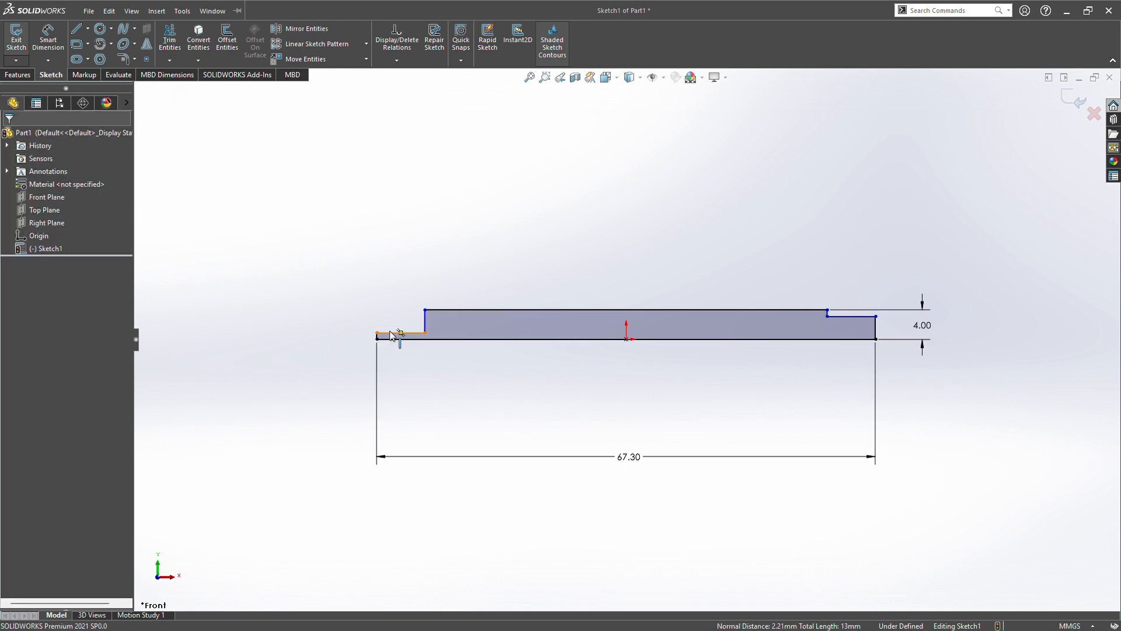
left_click_drag(393, 335, 395, 320)
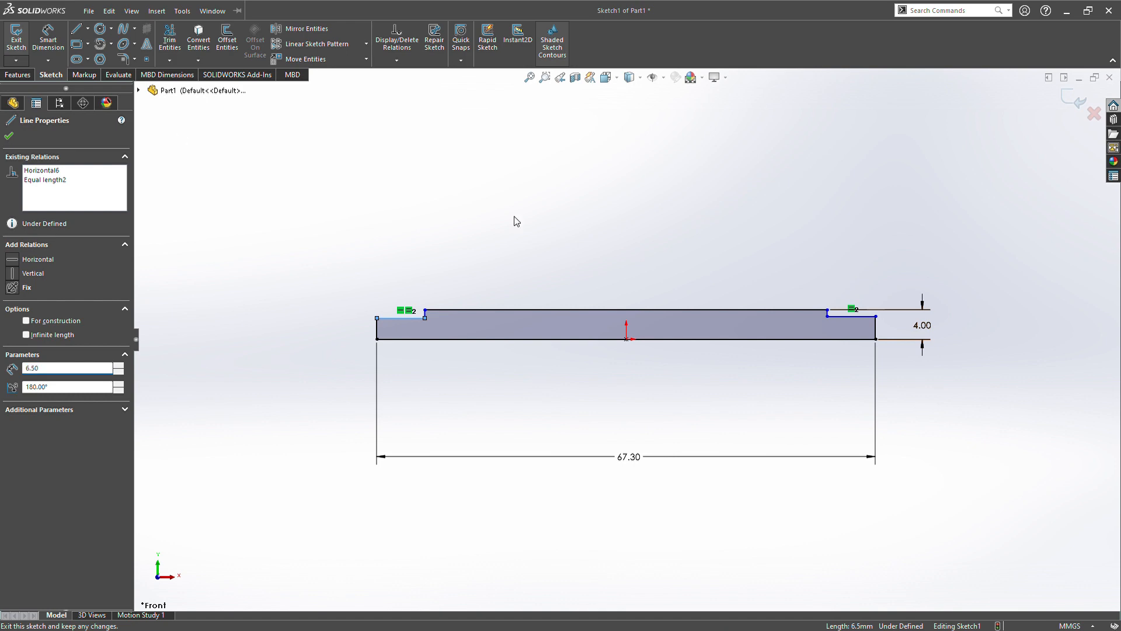
Step: Dimension the right ledge's width at 6.5 mm
right_click_drag(450, 220, 452, 187)
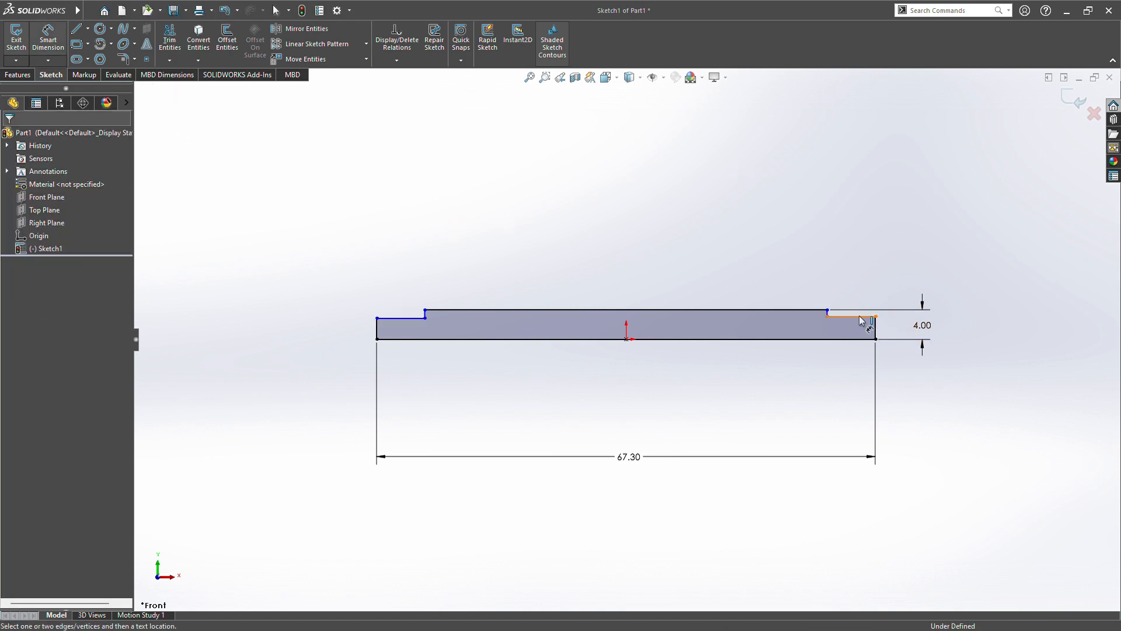
left_click(861, 317)
left_click(847, 231)
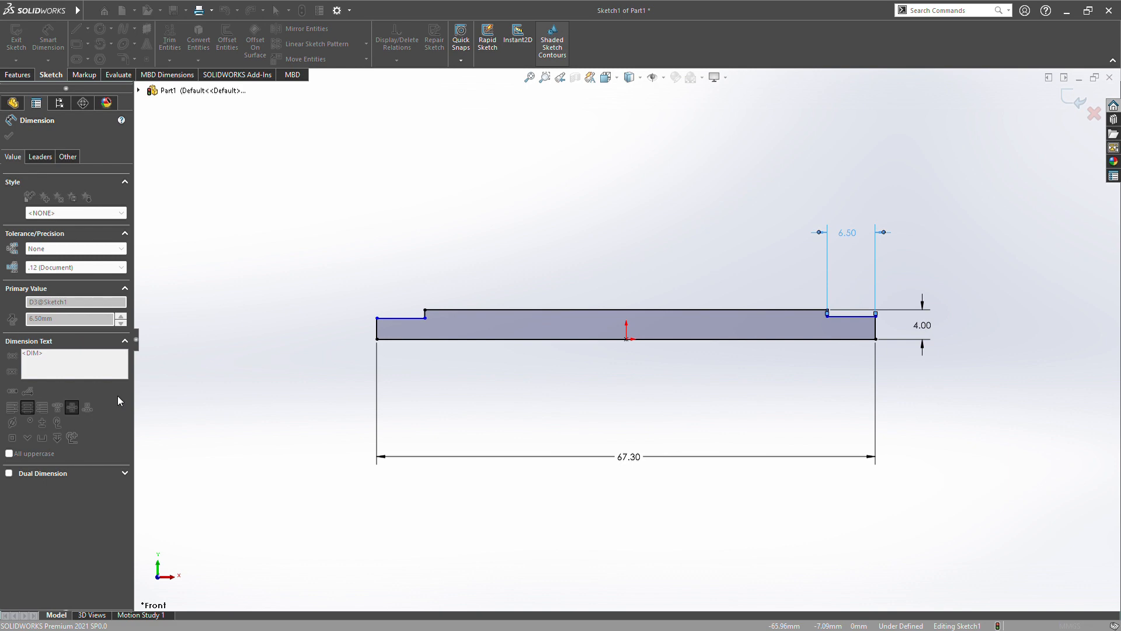
left_click(387, 302)
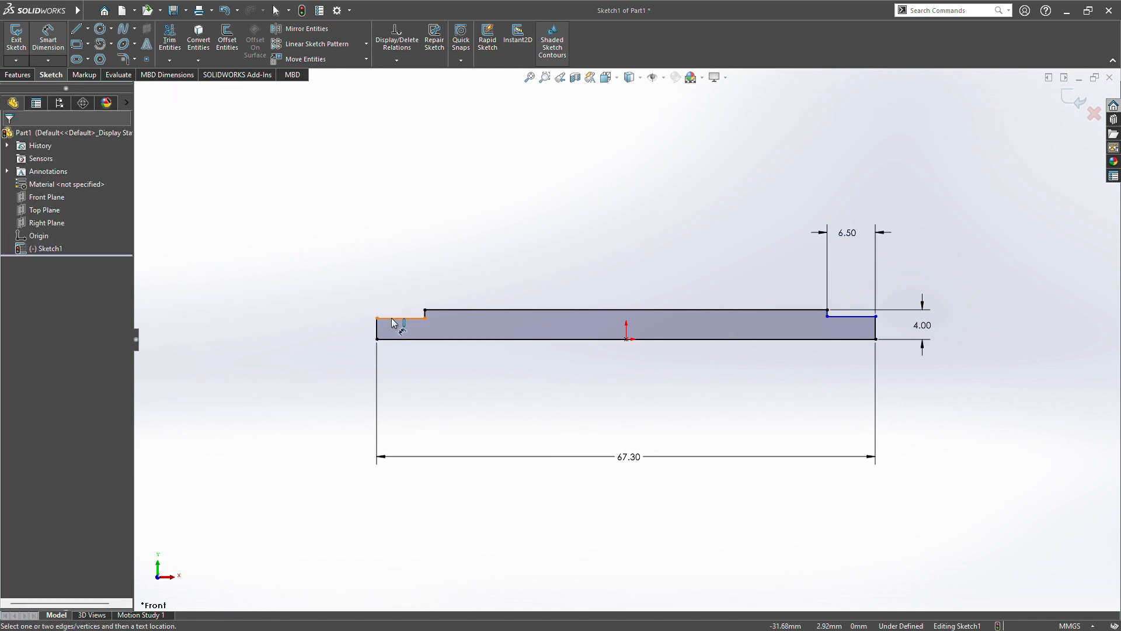
Step: Try to add a width dimension to the left ledge
left_click(393, 319)
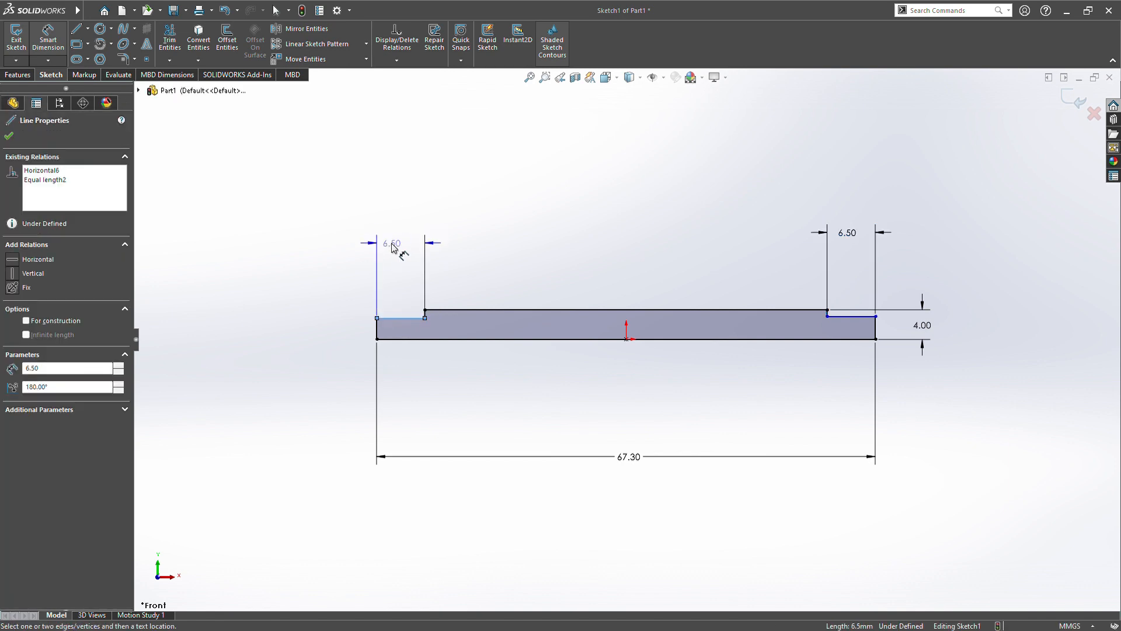
left_click(393, 248)
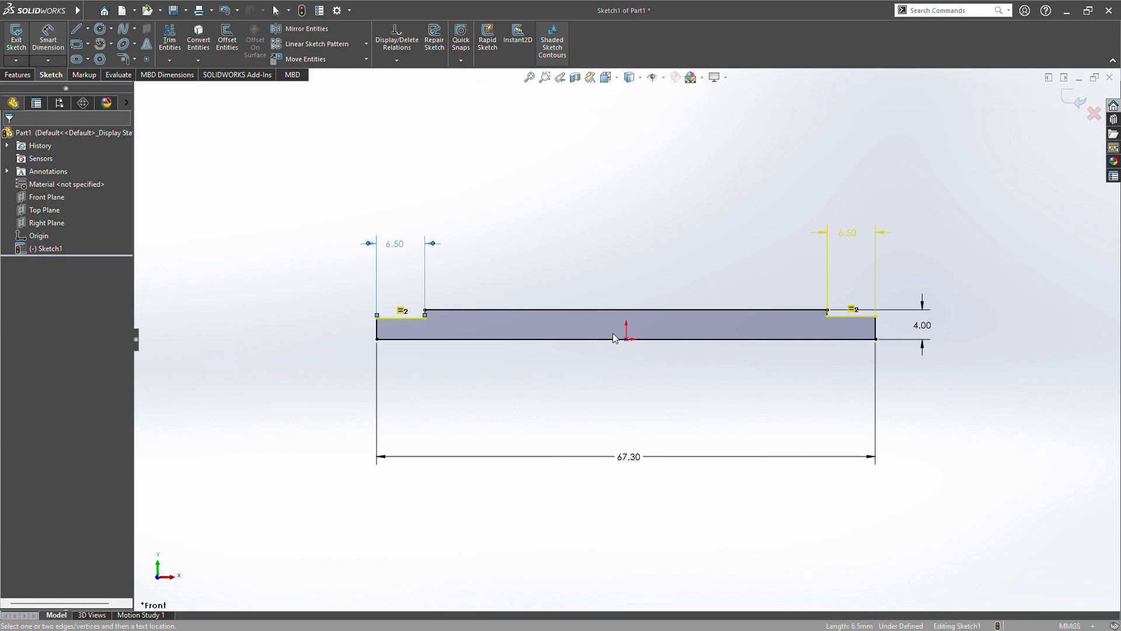
key("Escape")
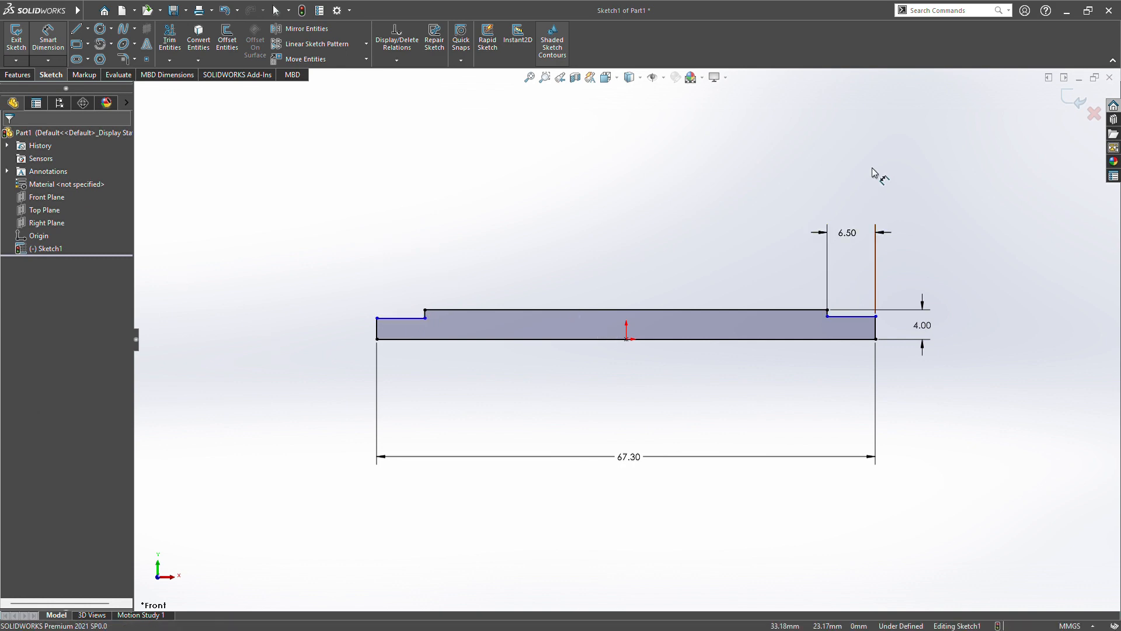
Step: Dimension the vertical end edges at both ends of the profile to 3 mm
left_click(877, 329)
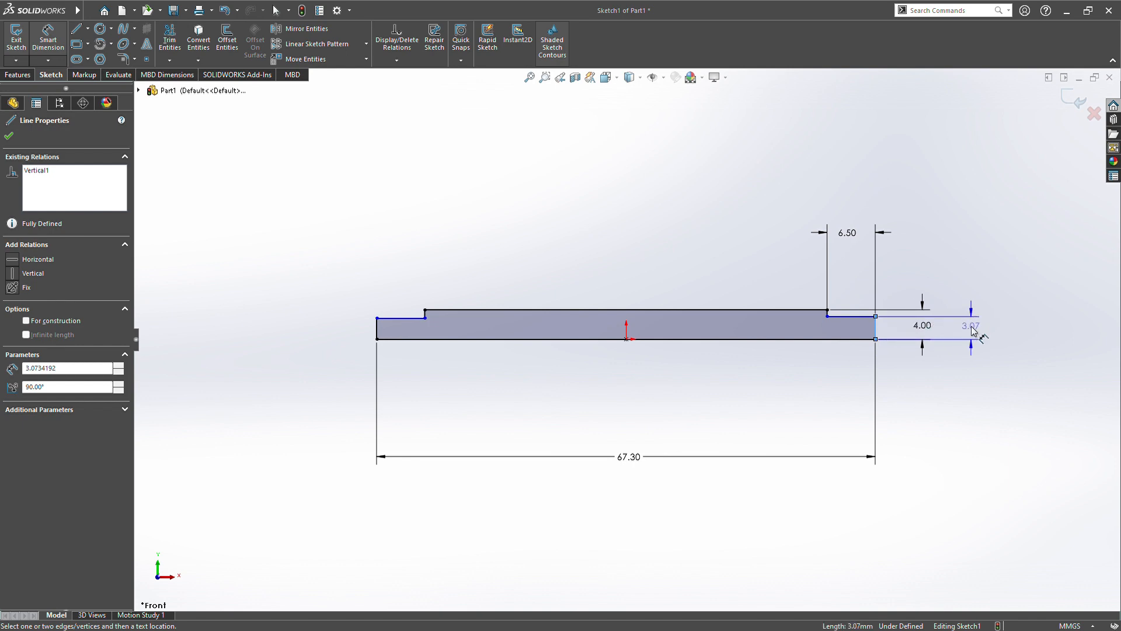
left_click(974, 331)
left_click(972, 327)
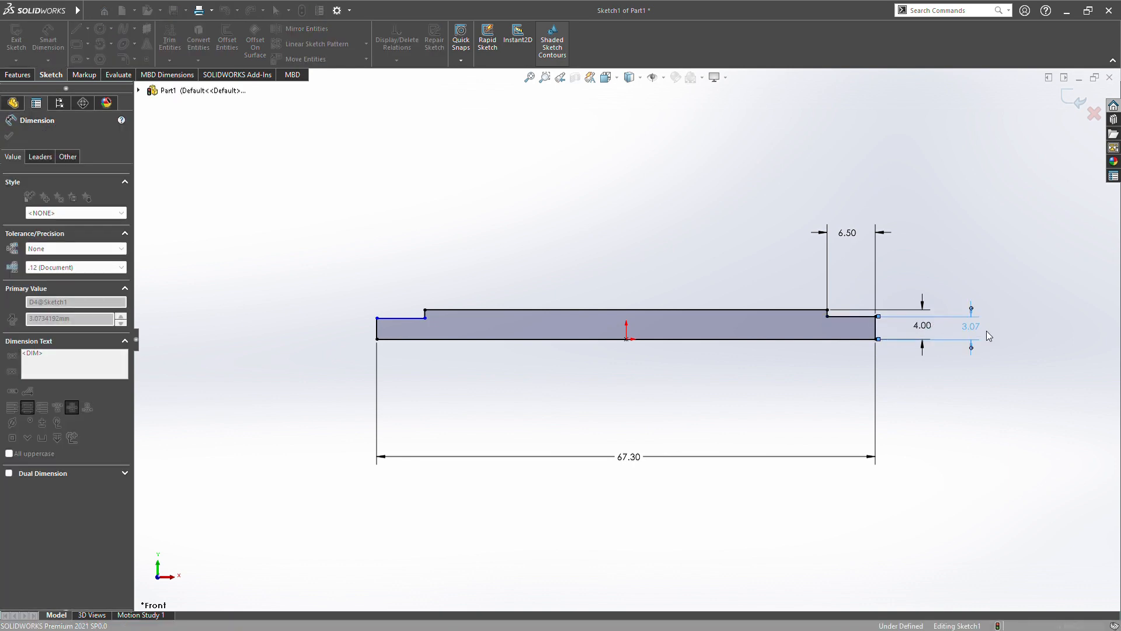
type("3")
key("Return")
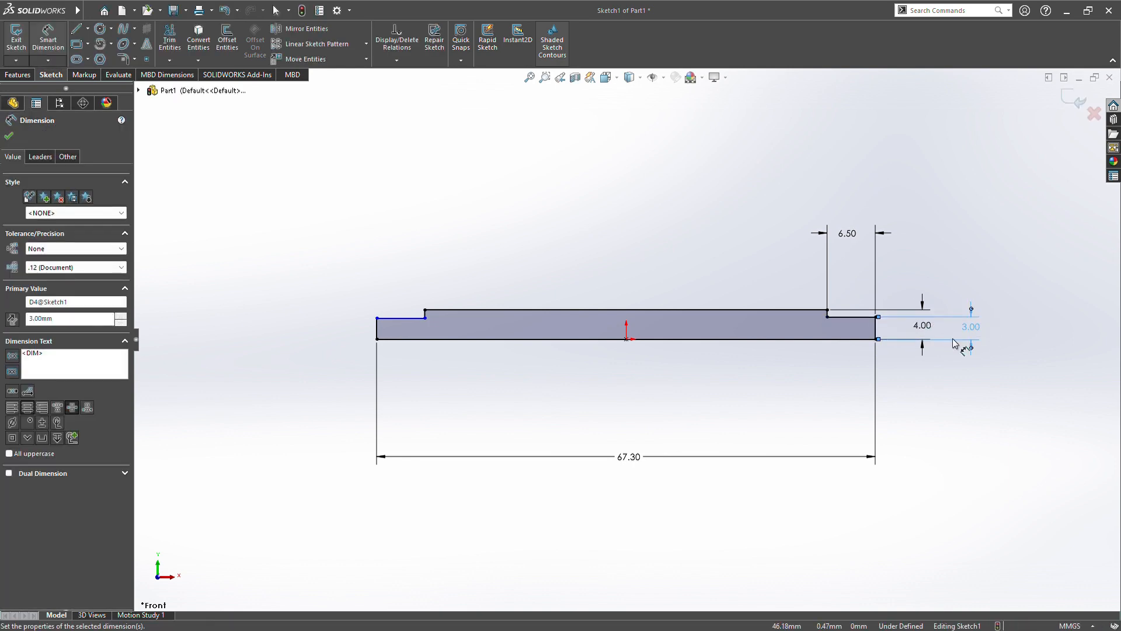
left_click(378, 332)
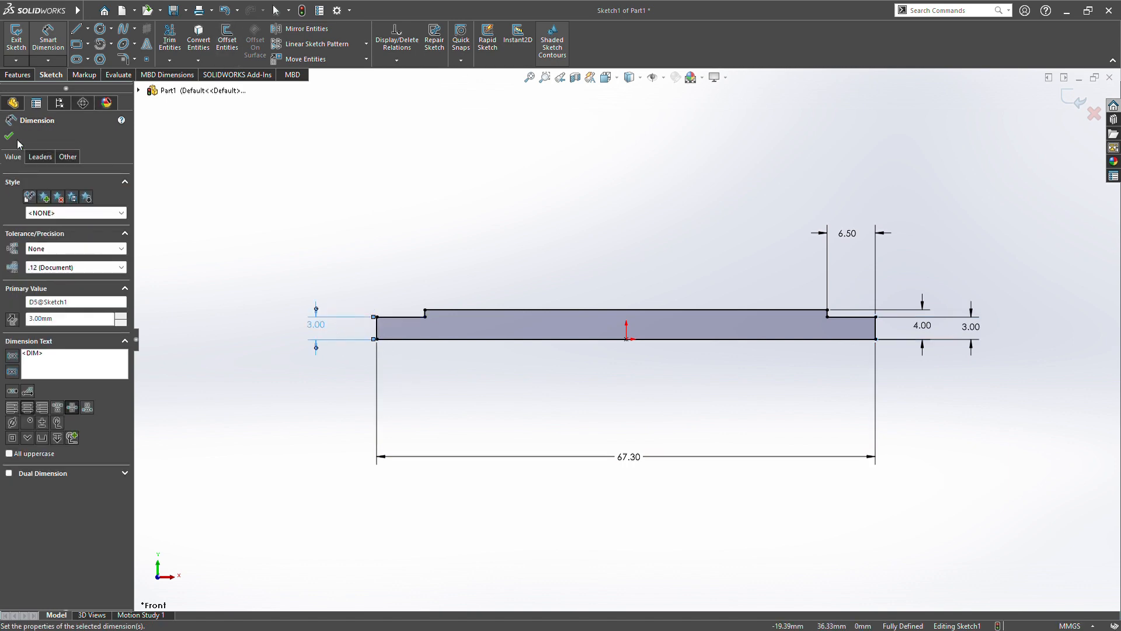
left_click(9, 136)
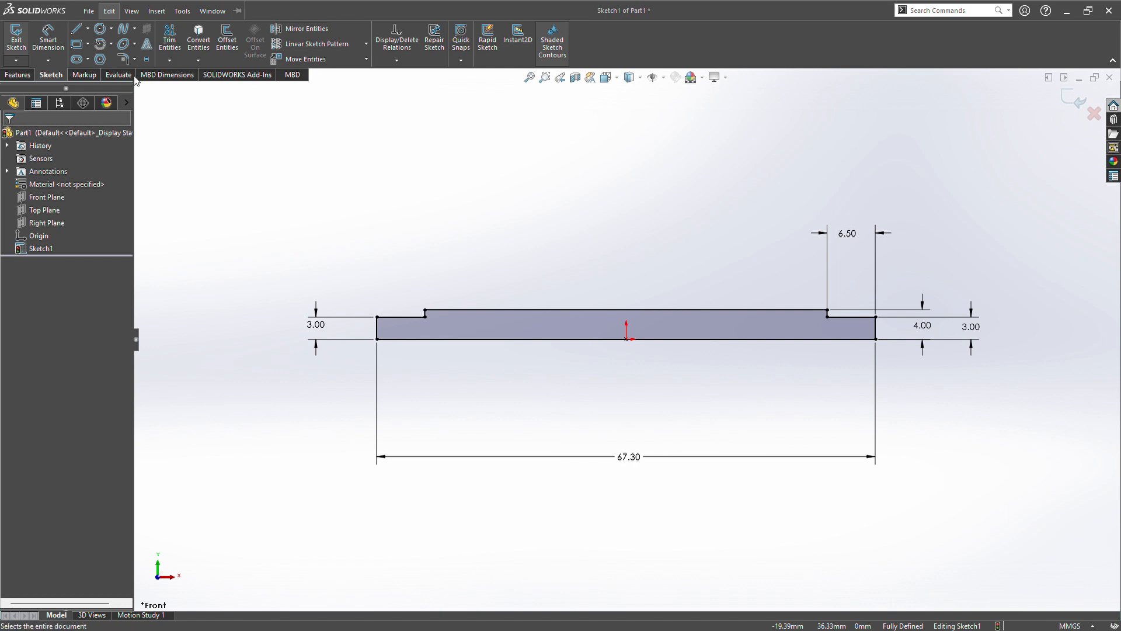
Step: Revolve the stepped profile 360 degrees about its base line into a solid shaft
left_click(26, 75)
left_click(56, 39)
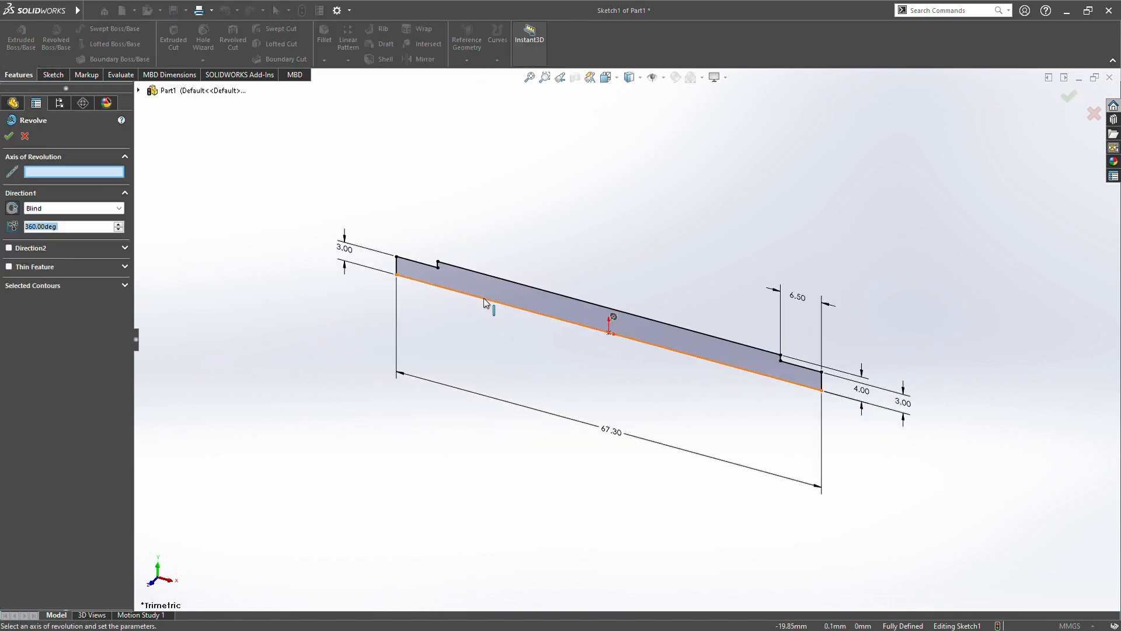
left_click(485, 298)
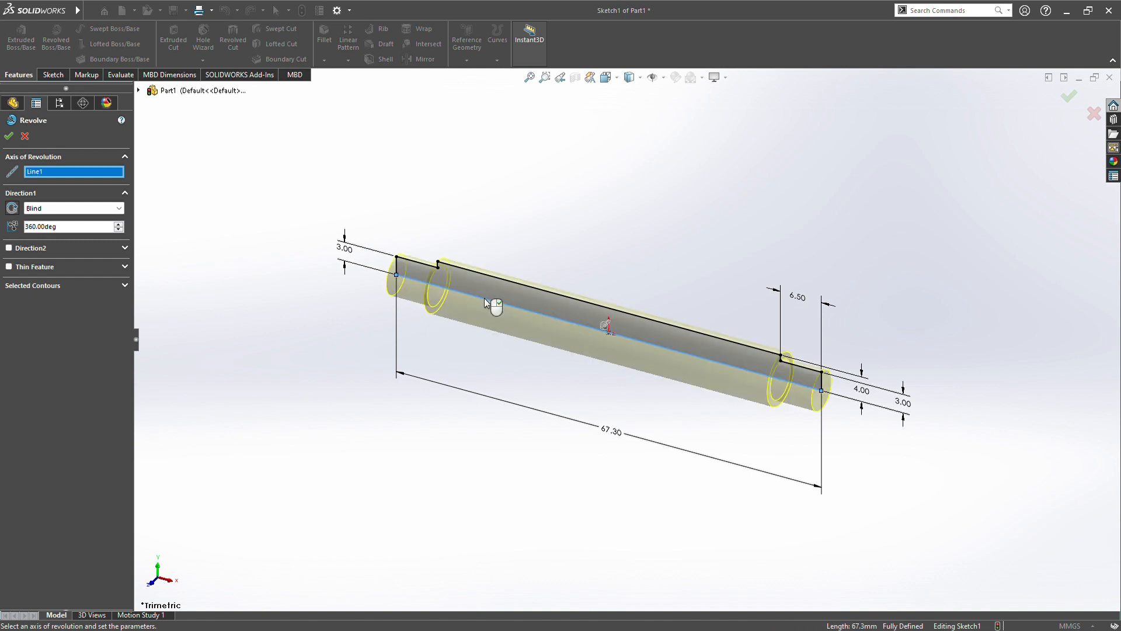
left_click(9, 136)
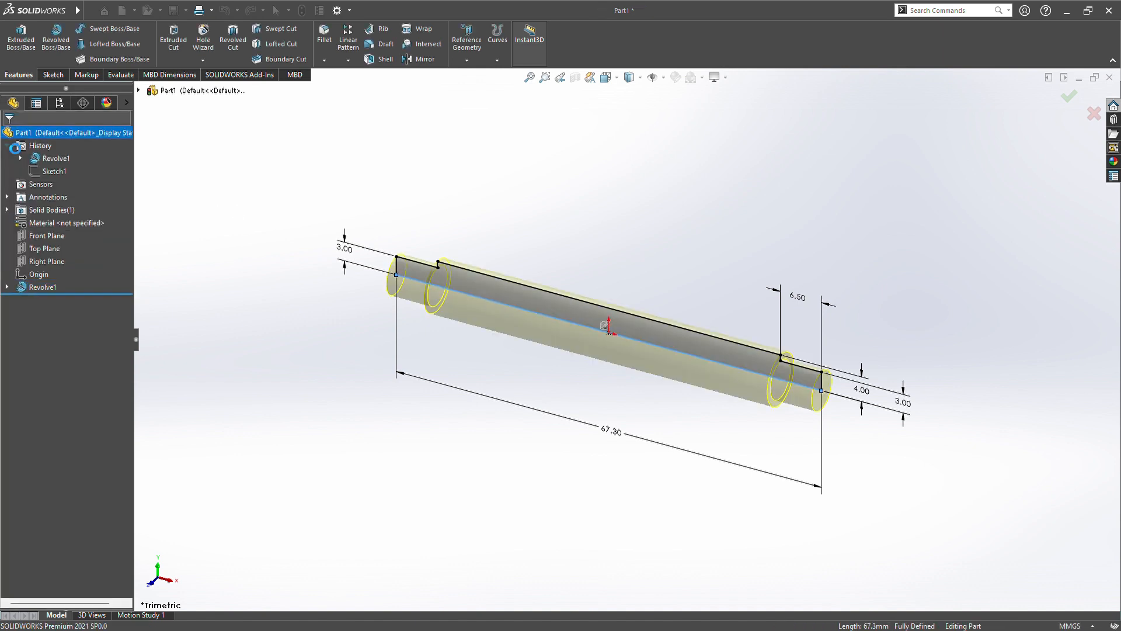
Step: Chamfer the outer circular edges at both shaft ends with a 0.5 mm distance and a 45-degree angle
left_click(830, 373)
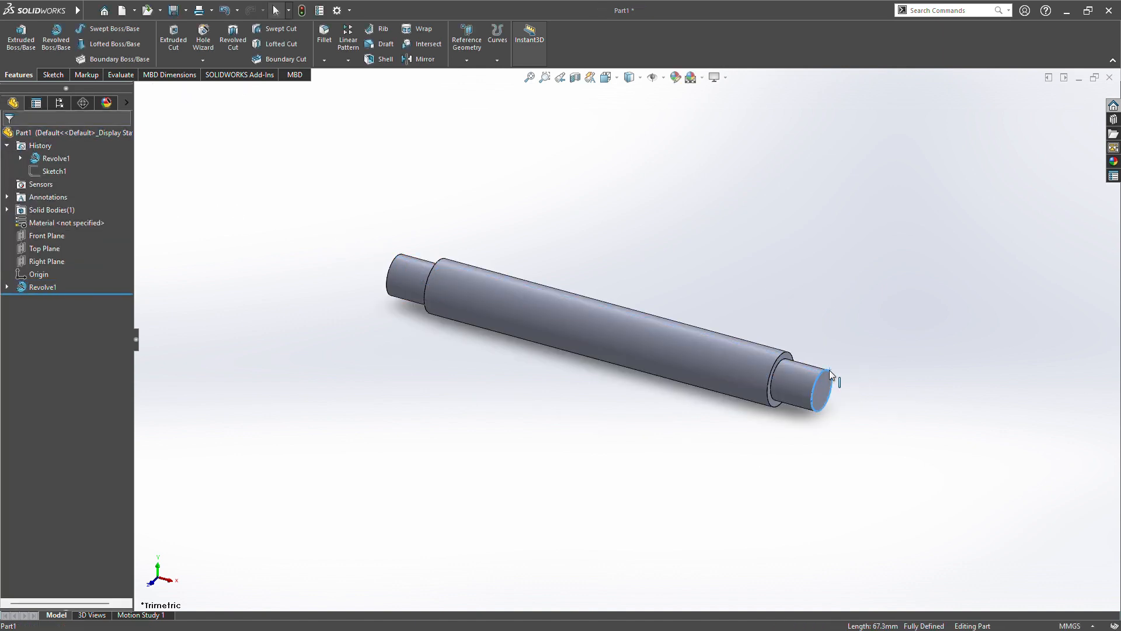
left_click(938, 341)
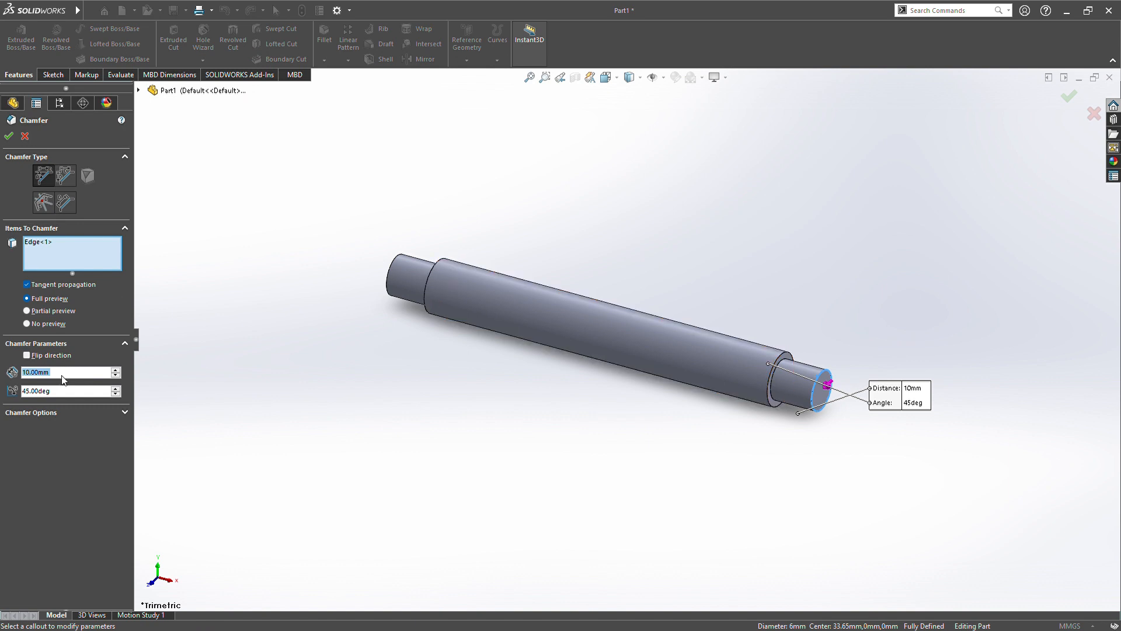
type("0.5")
key("Return")
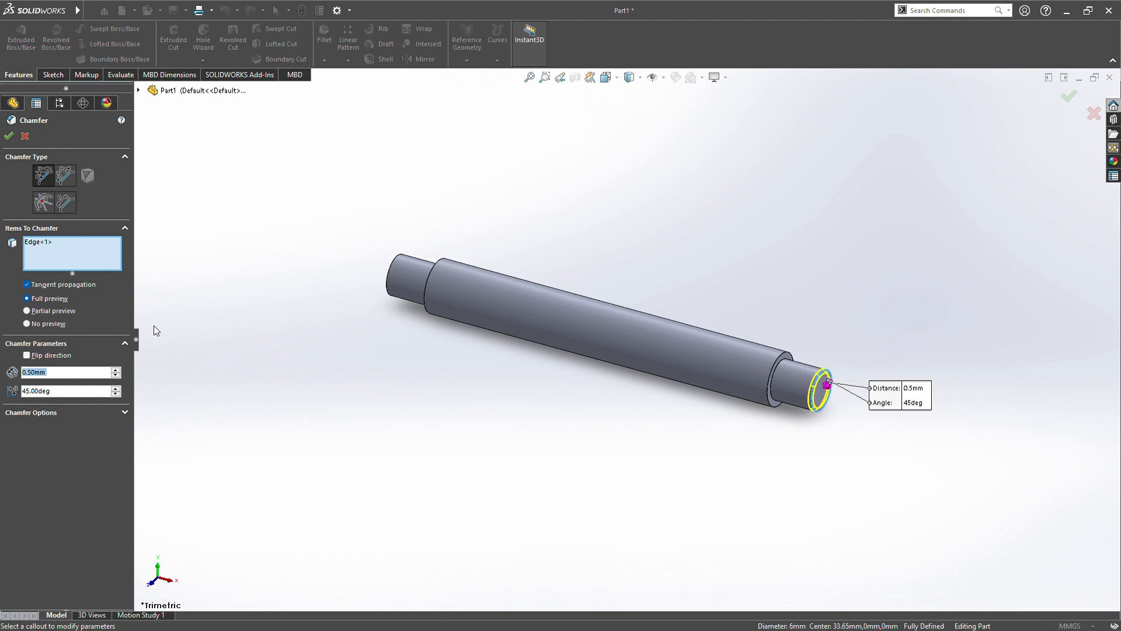
left_click(387, 281)
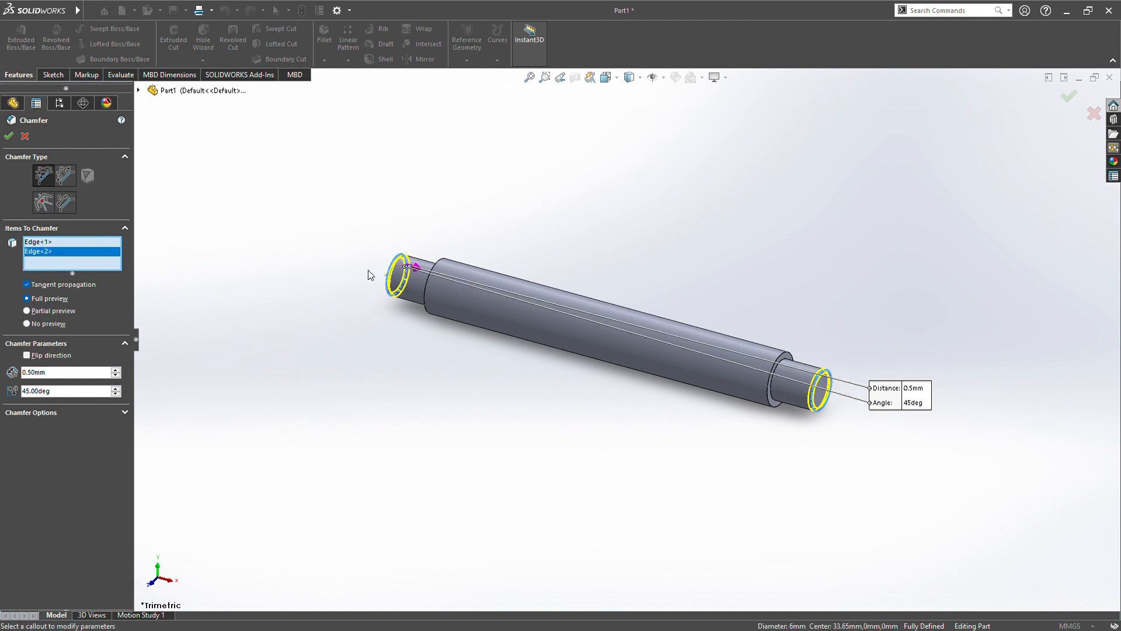
left_click(8, 140)
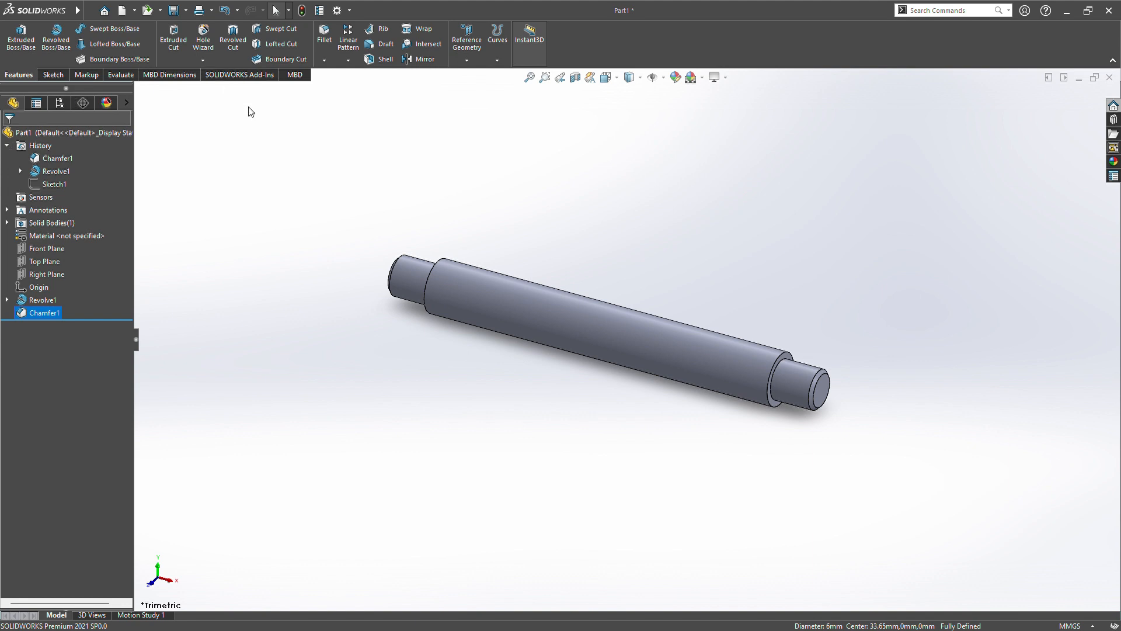
Step: Apply the cast bronze appearance from the metal appearances to the shaft
left_click(607, 318)
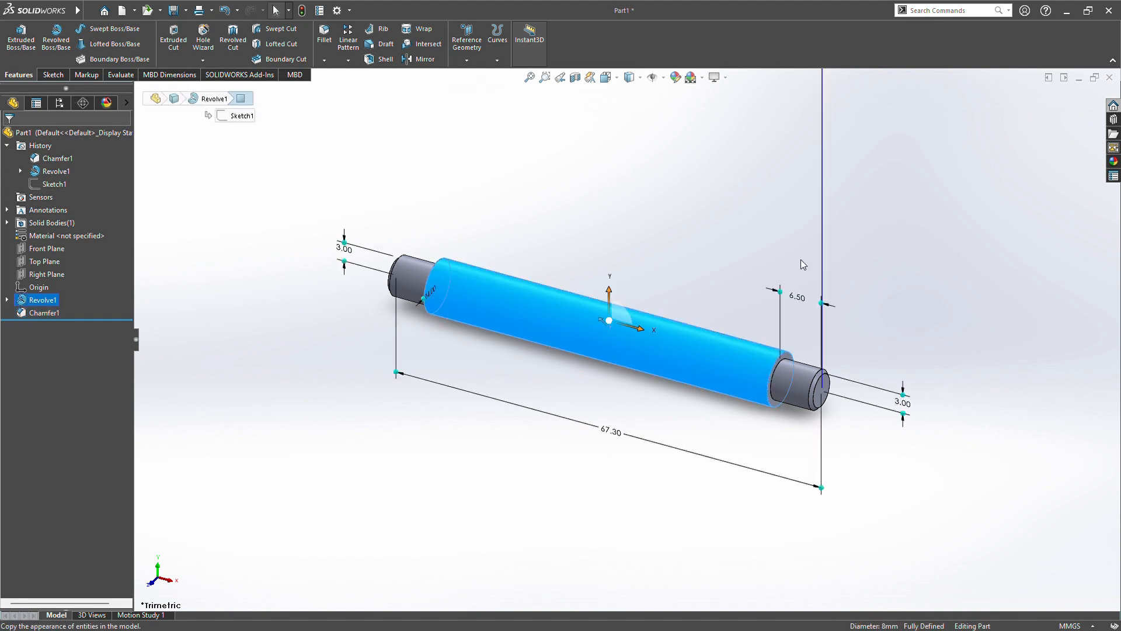
left_click(1114, 162)
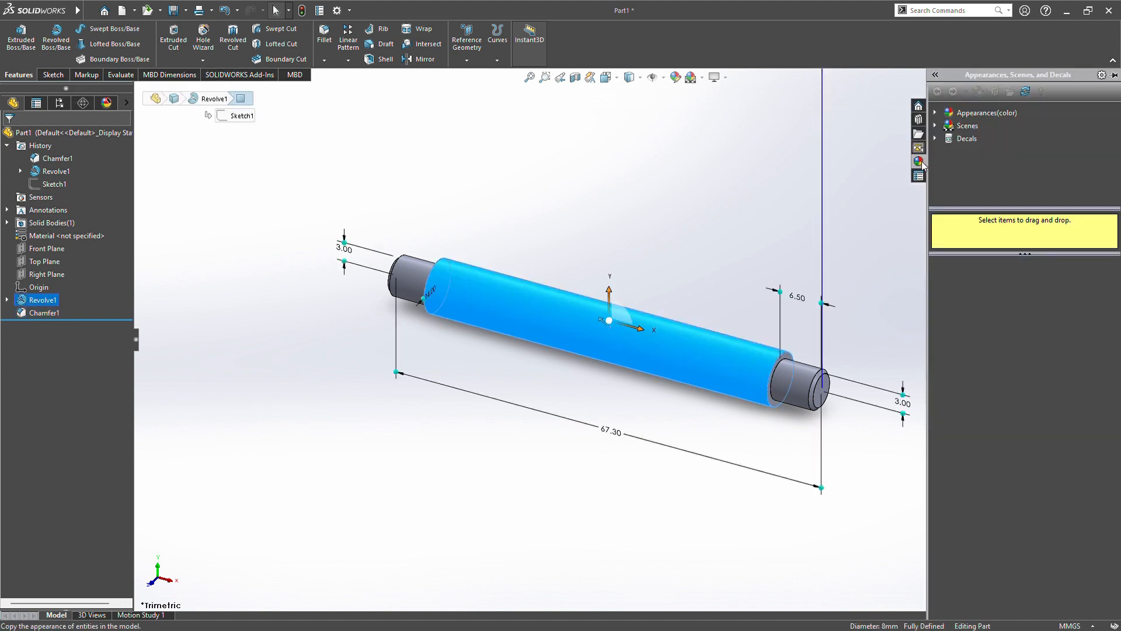
left_click(936, 113)
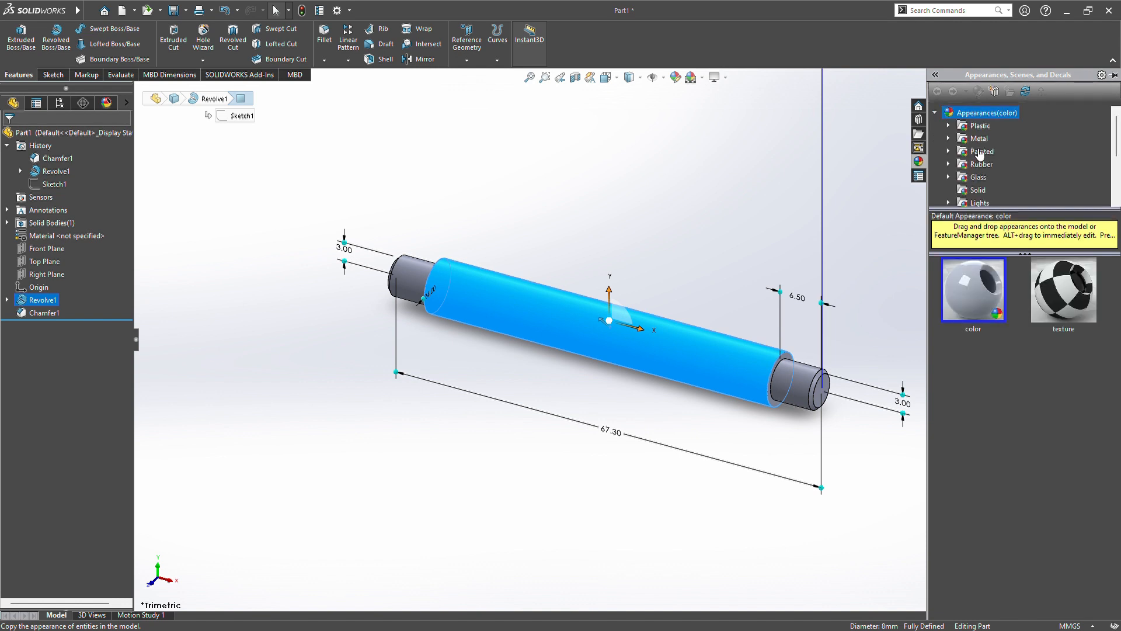
scroll(1001, 164, "down", 1)
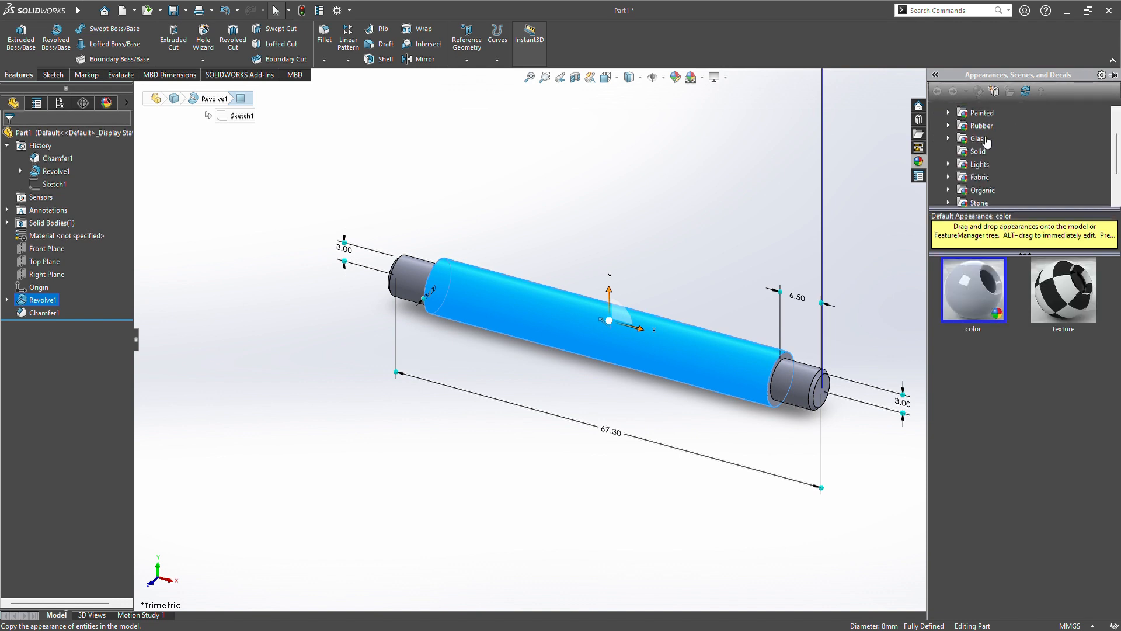
scroll(987, 153, "down", 1)
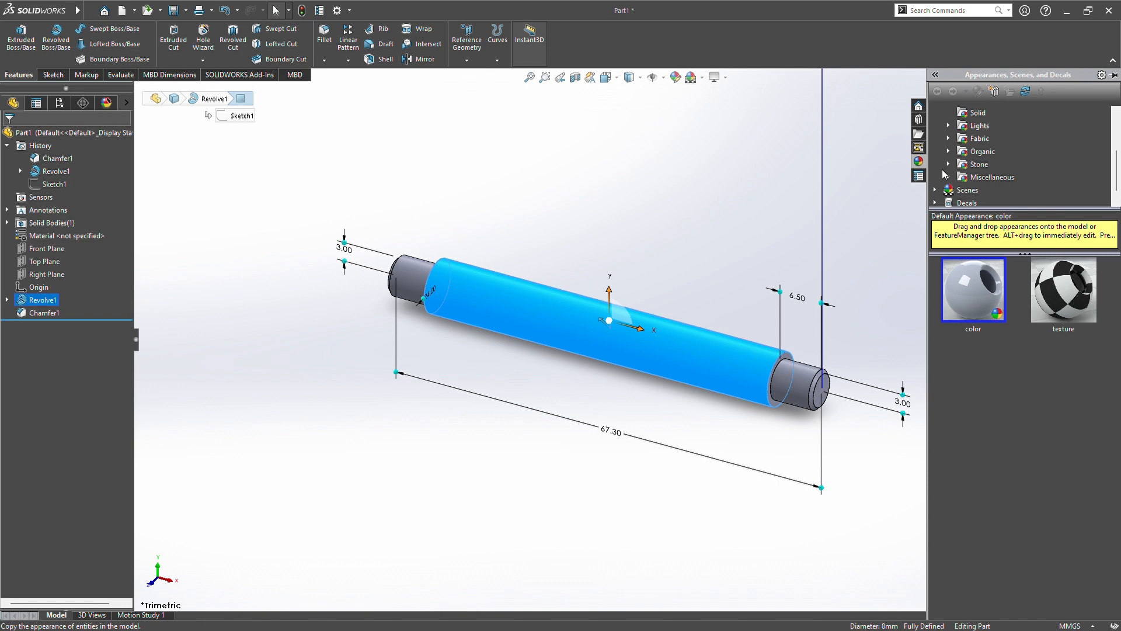
scroll(949, 168, "up", 2)
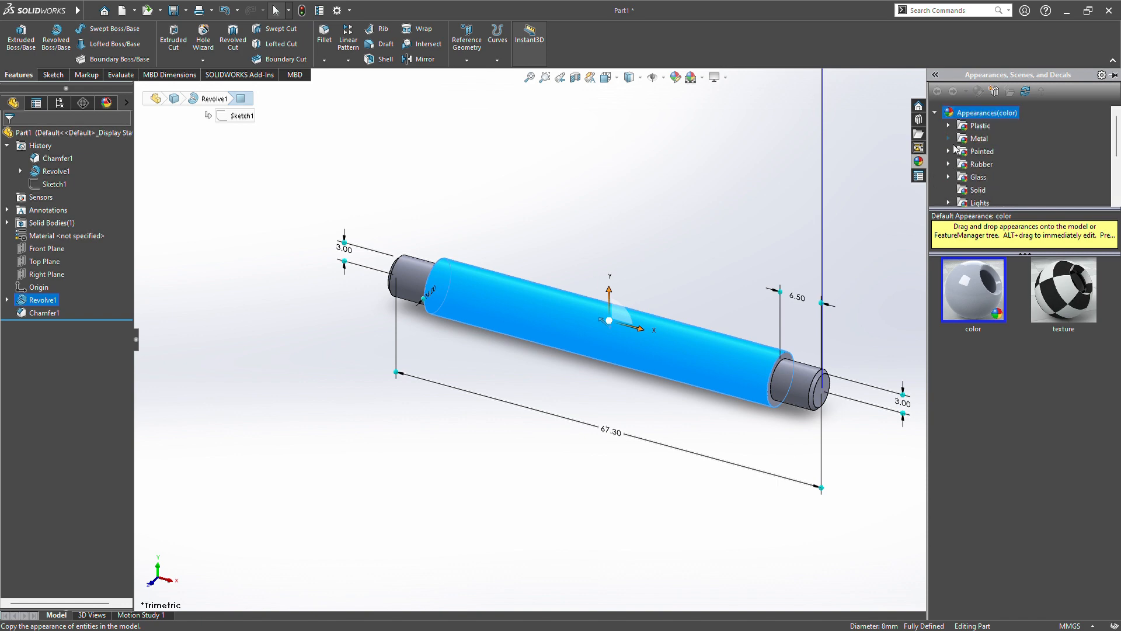
left_click(949, 139)
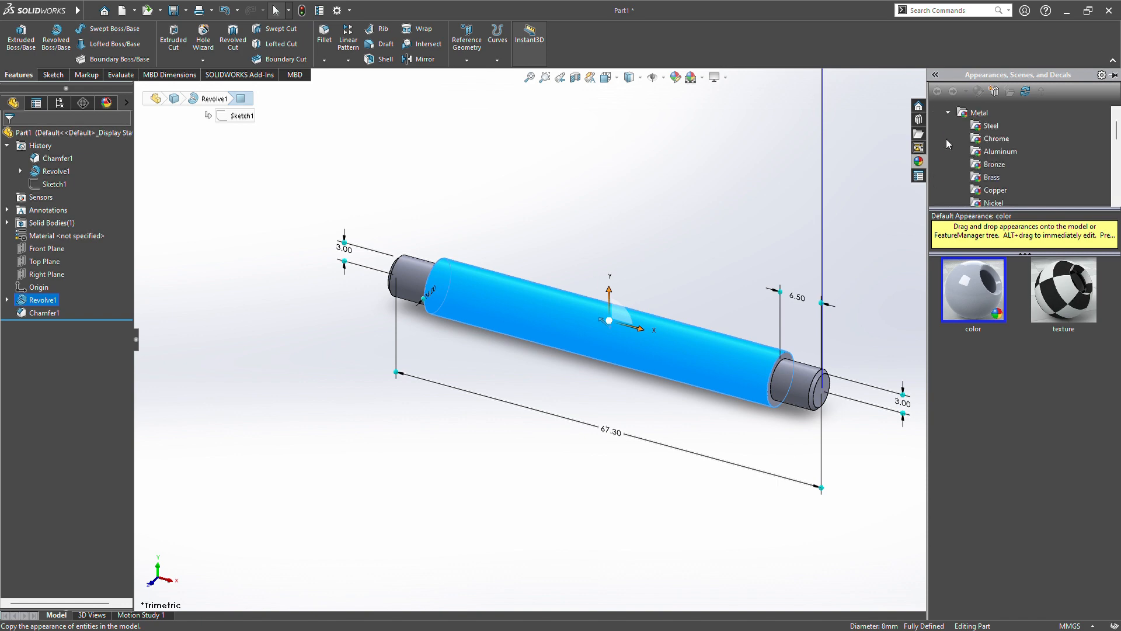
left_click(987, 126)
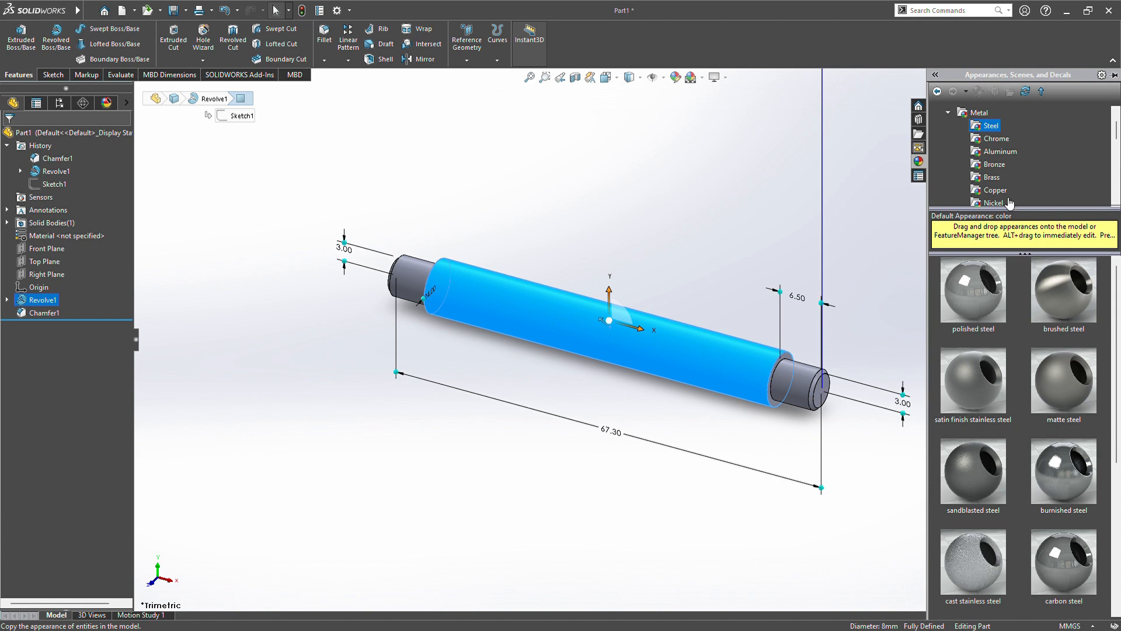
left_click(994, 164)
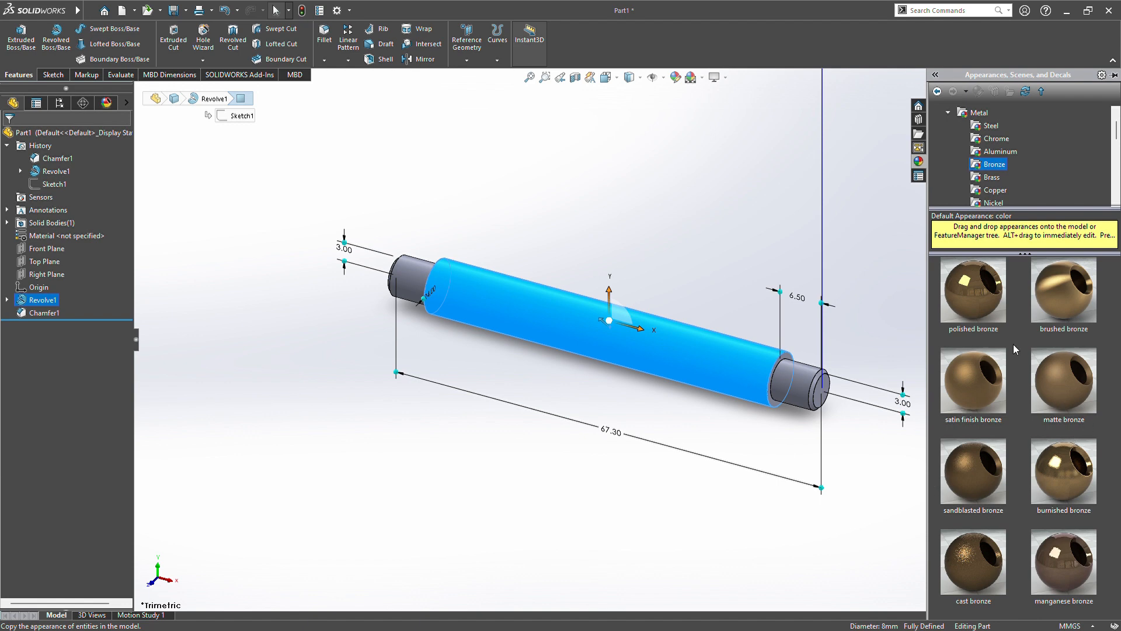
left_click(983, 575)
left_click_drag(954, 555, 654, 341)
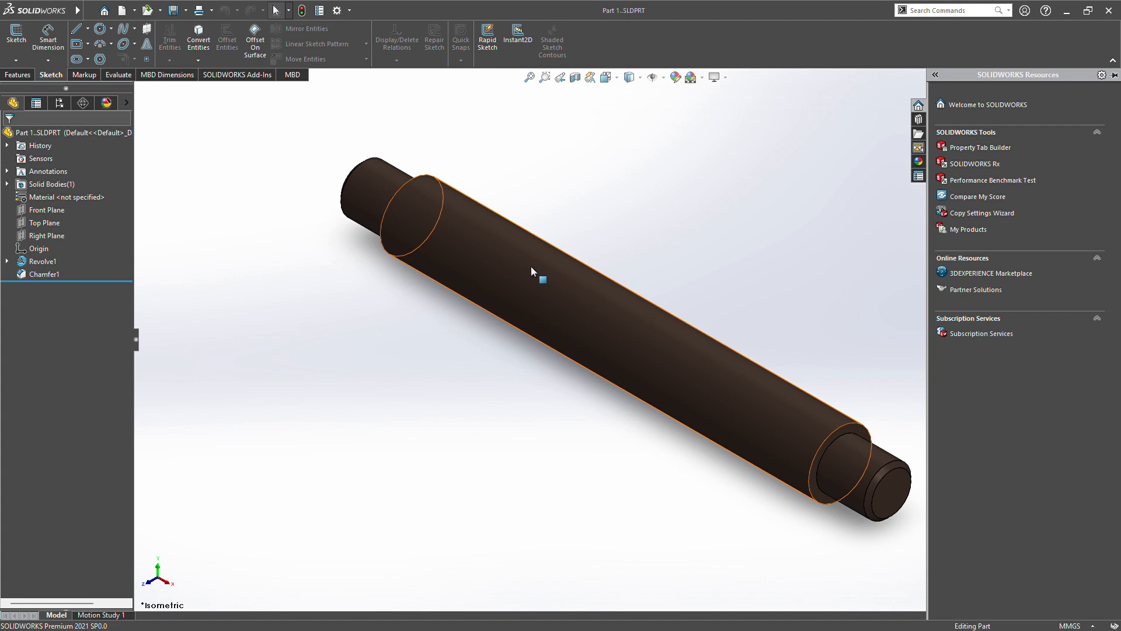
Step: Set the overall length dimension of the revolved shaft to 67.3+8 mm
left_click(52, 264)
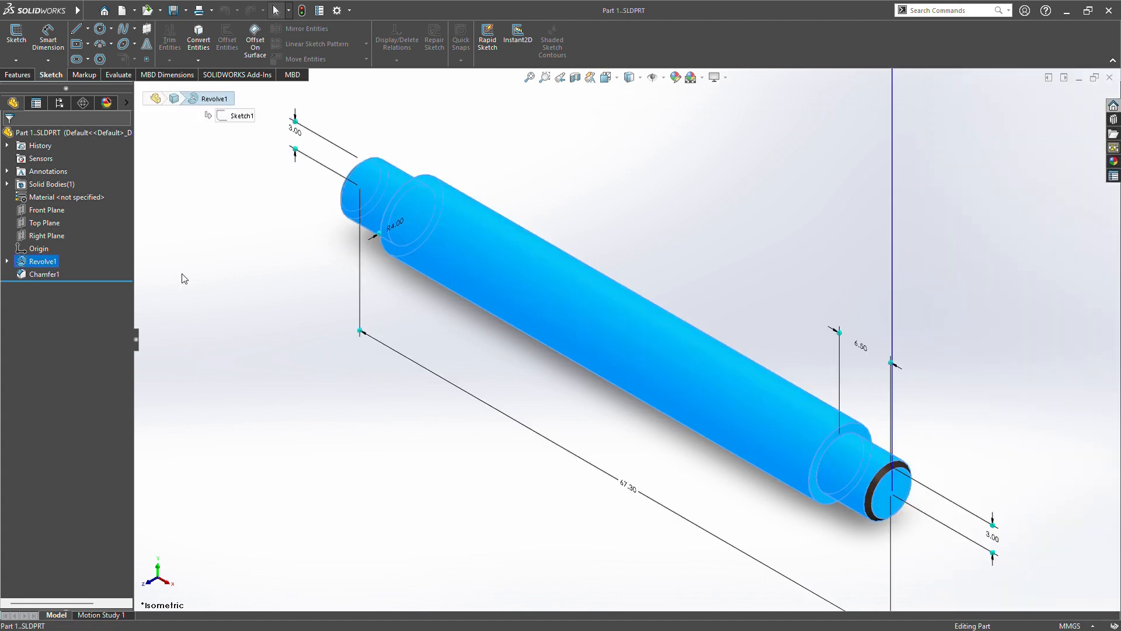
double_click(629, 490)
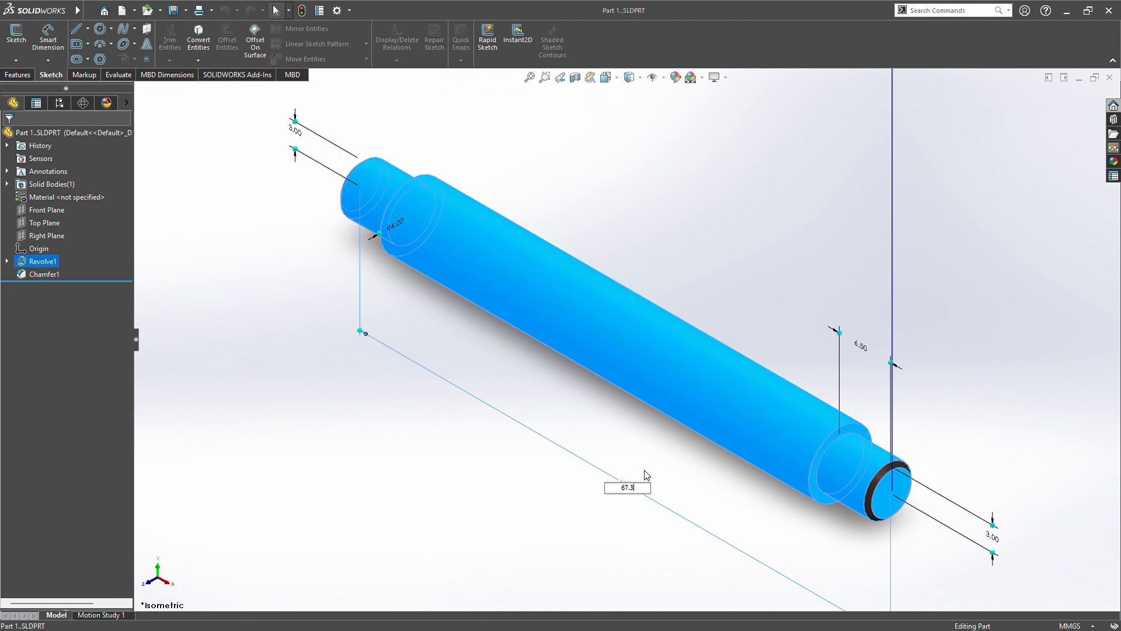
type("=")
key("BackSpace")
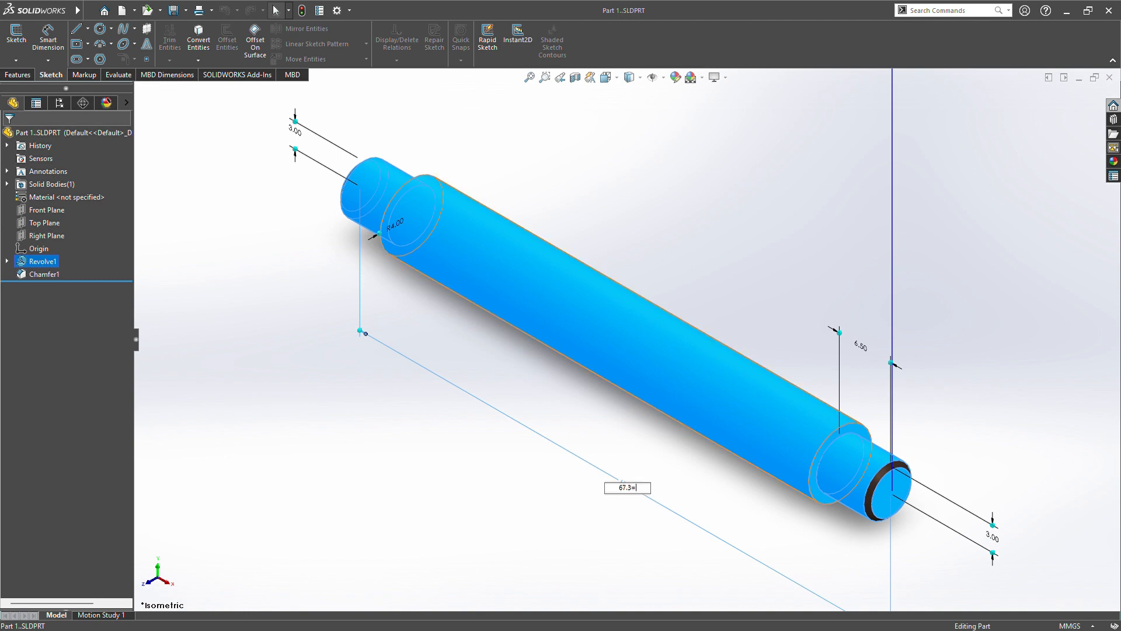
type("+8")
key("Return")
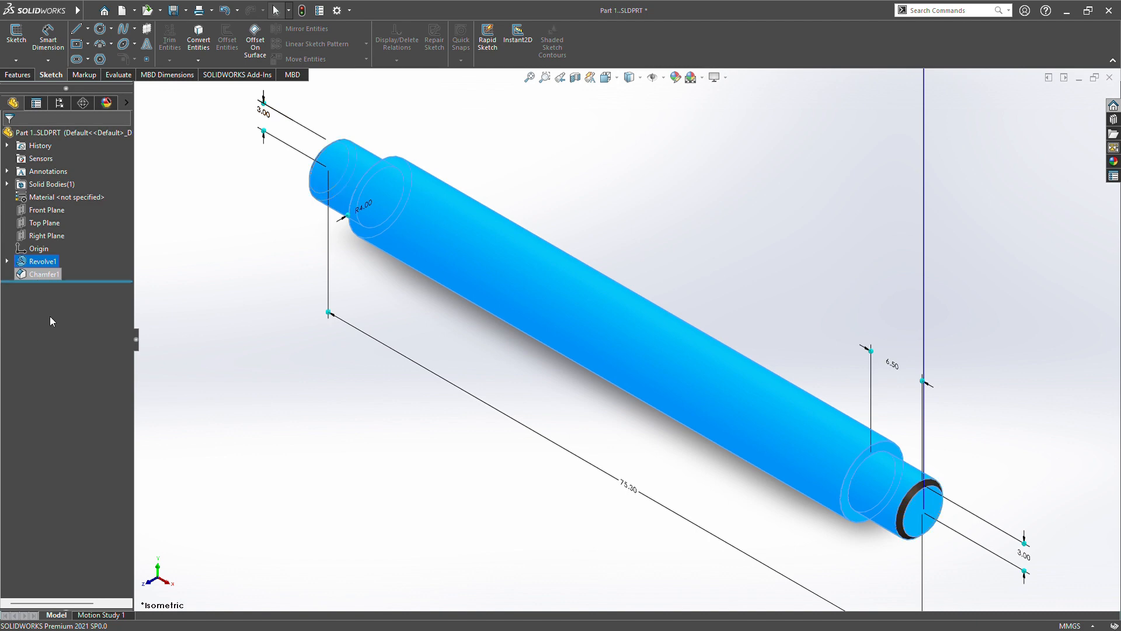
left_click(144, 325)
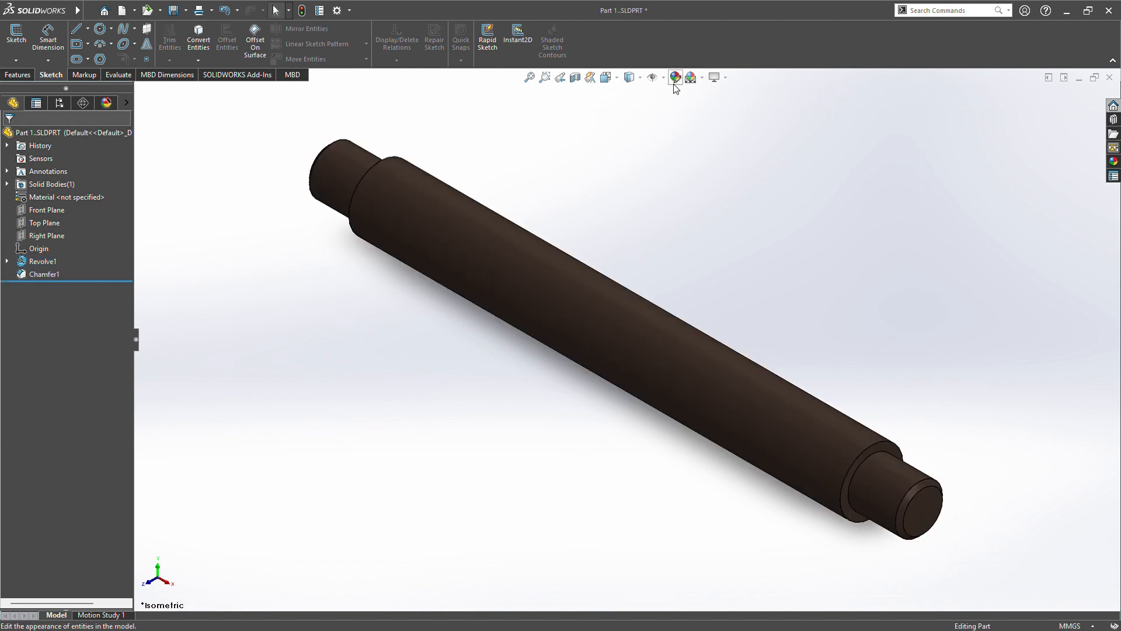
left_click(608, 77)
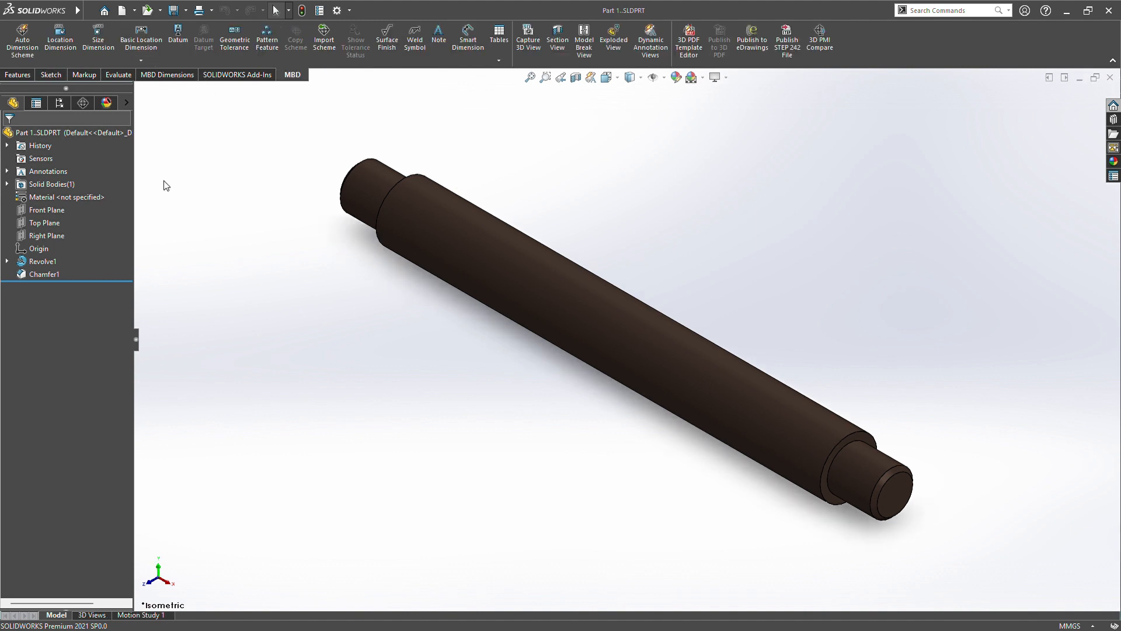
Step: Create a drawing of the shaft with its front view, a projected top view above it and a projected right view beside it
mouse_move(76, 16)
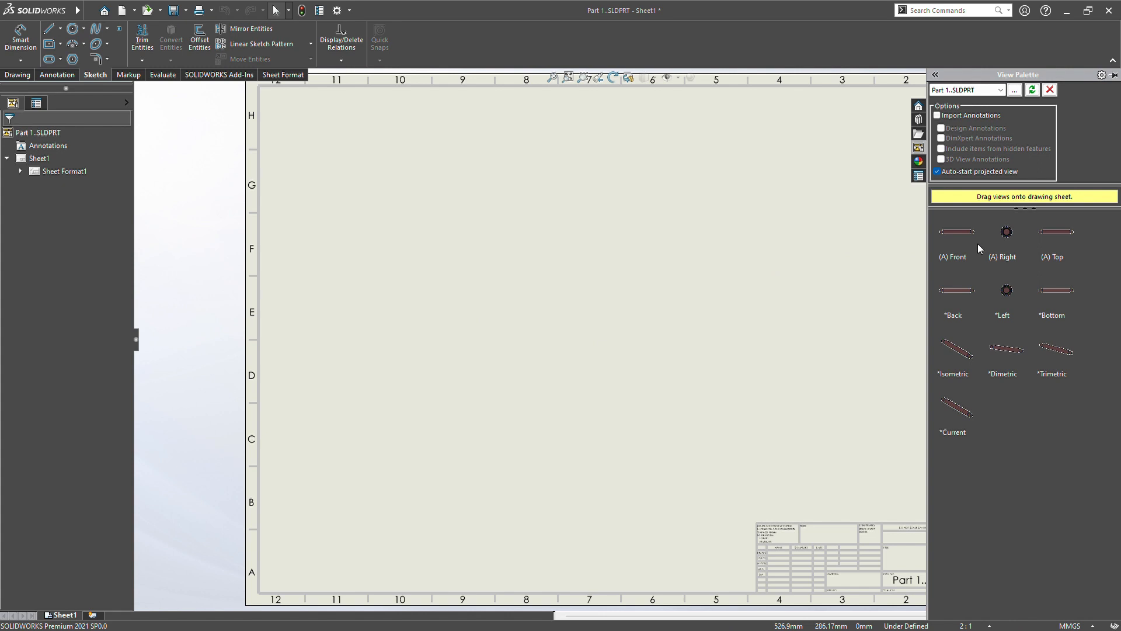
left_click_drag(973, 237, 477, 401)
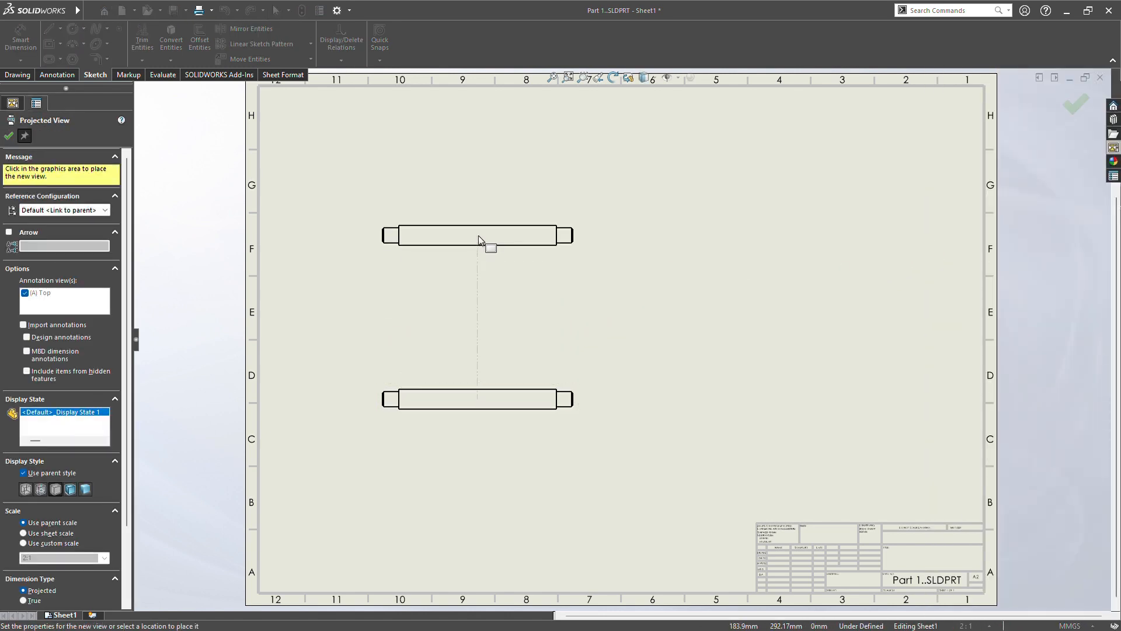
left_click(483, 243)
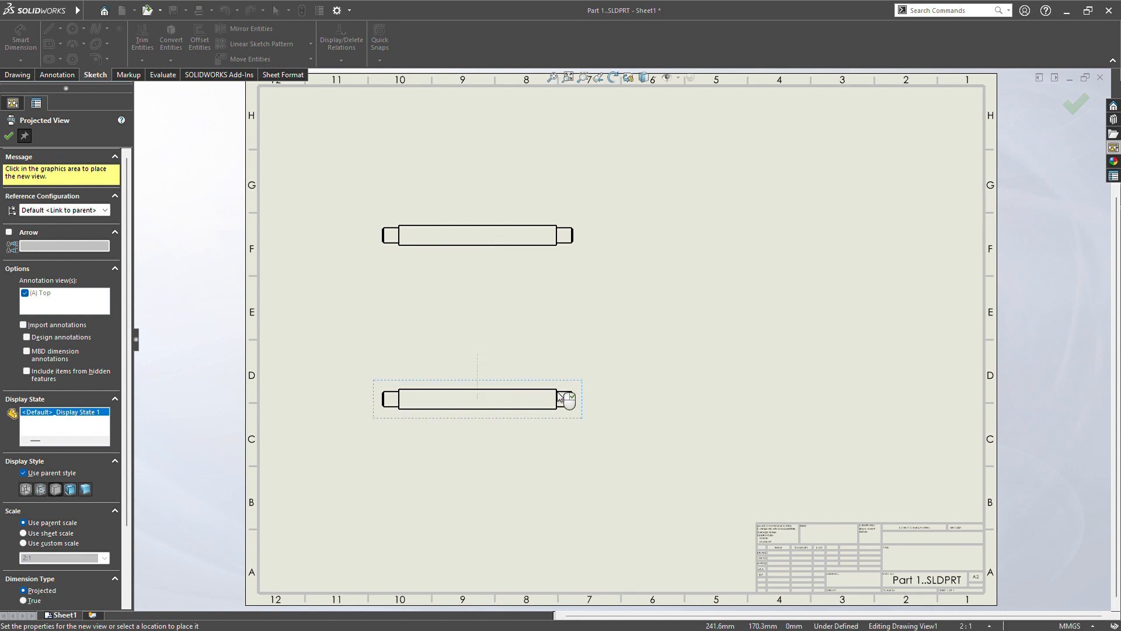
left_click(774, 399)
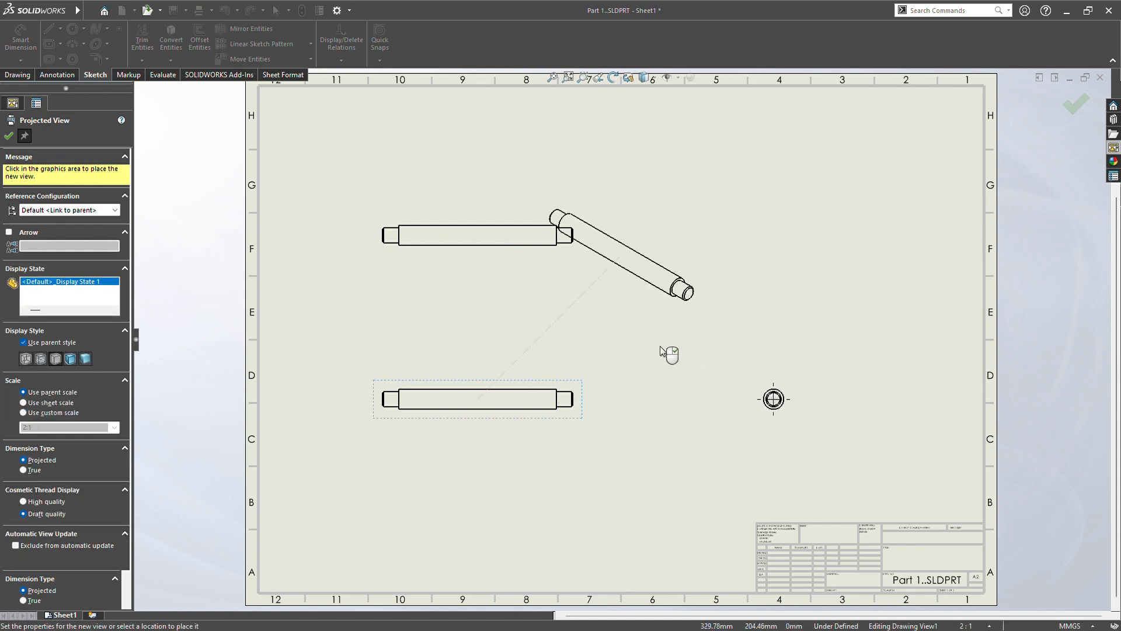
left_click(9, 137)
Step: Dimension the length and diameter of the shaft's thick middle section in the top view
left_click(29, 48)
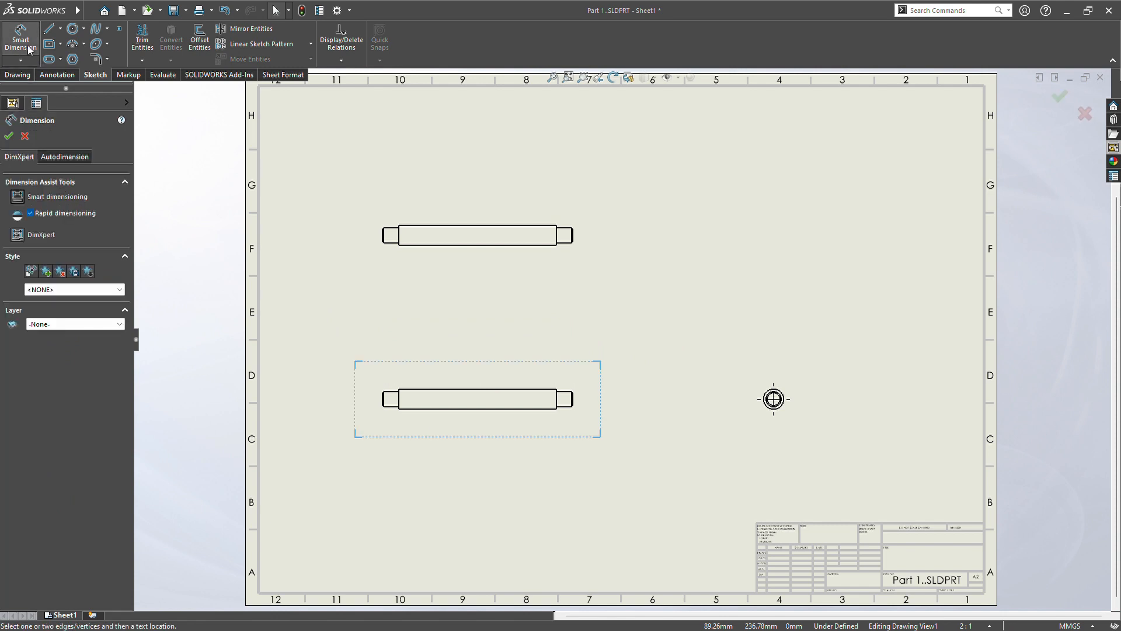
left_click(458, 245)
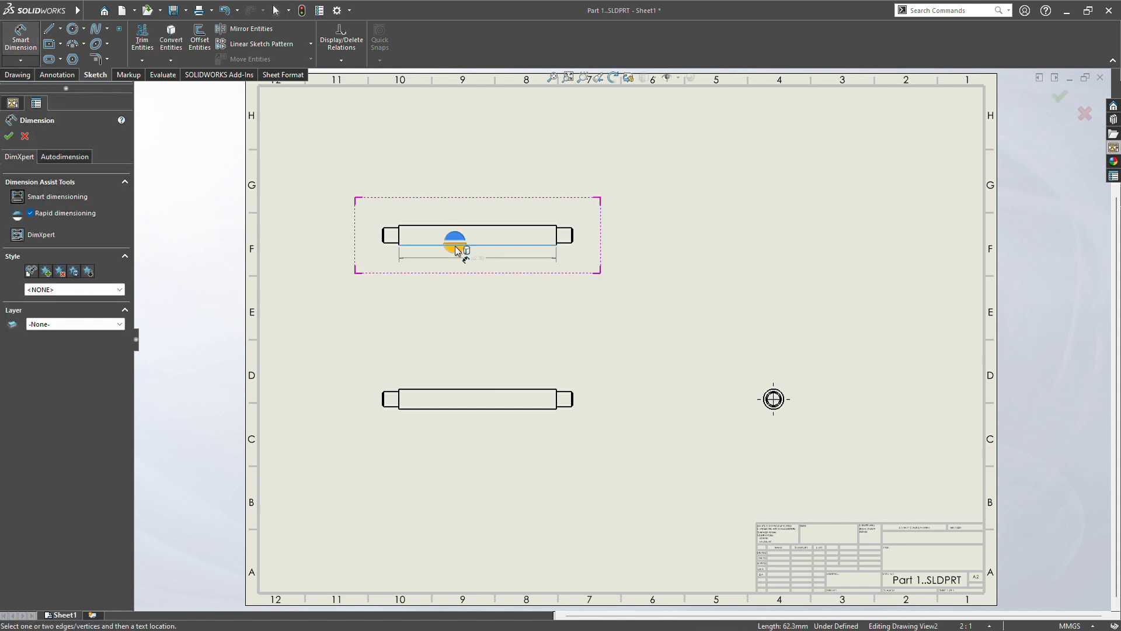
left_click(456, 253)
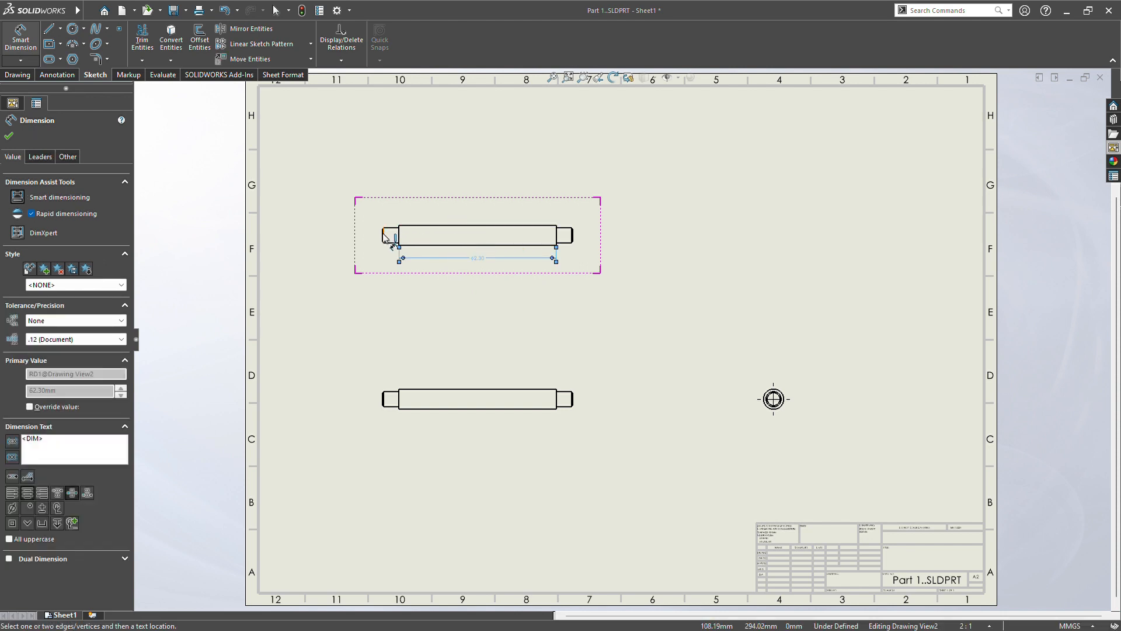
left_click(401, 240)
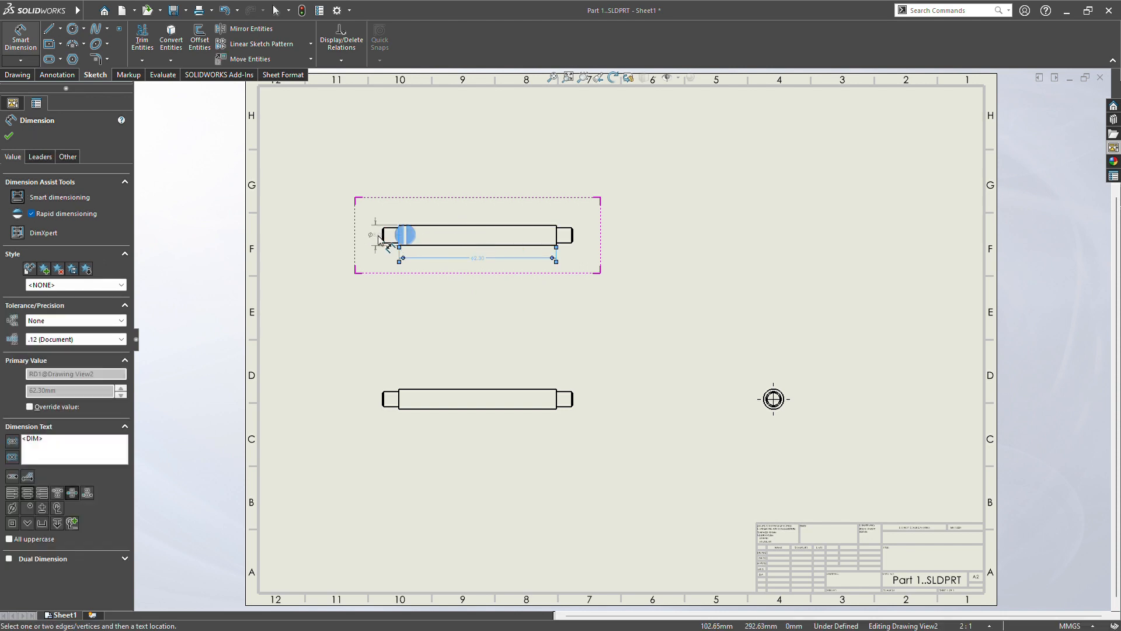
left_click(396, 243)
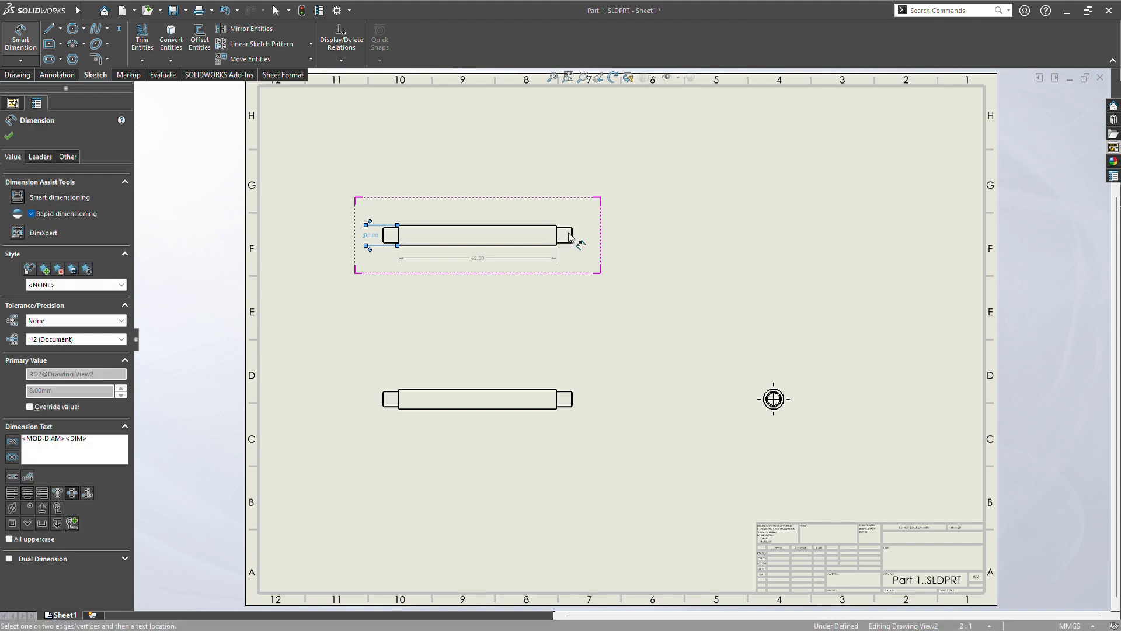
Step: Dimension the length of the middle section and of the right end journal in the front view
left_click(514, 389)
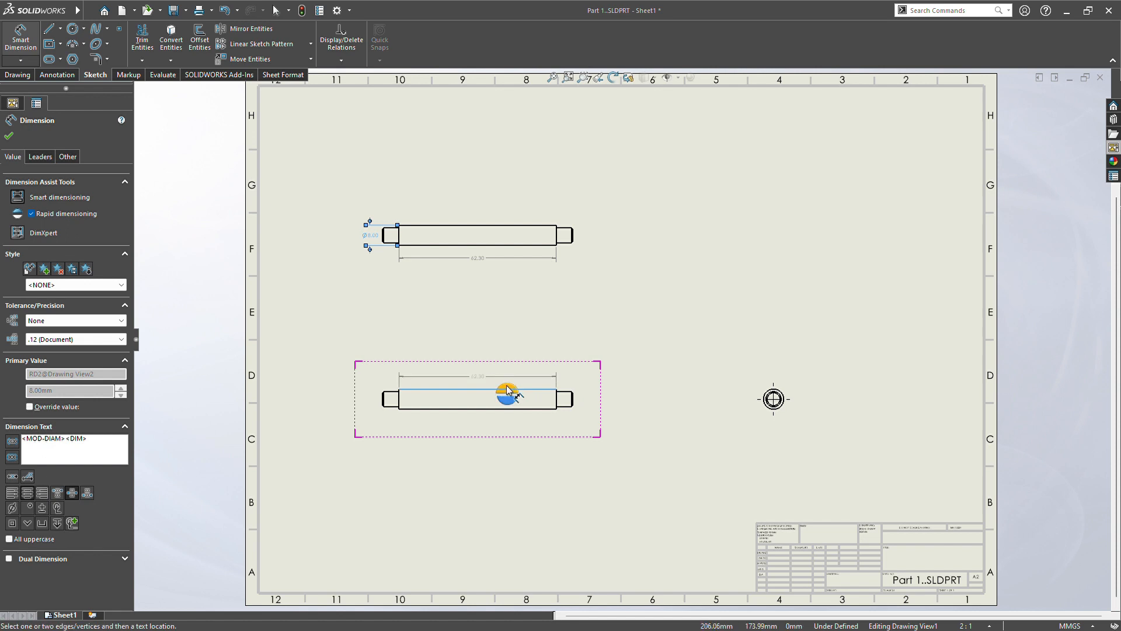
left_click(506, 389)
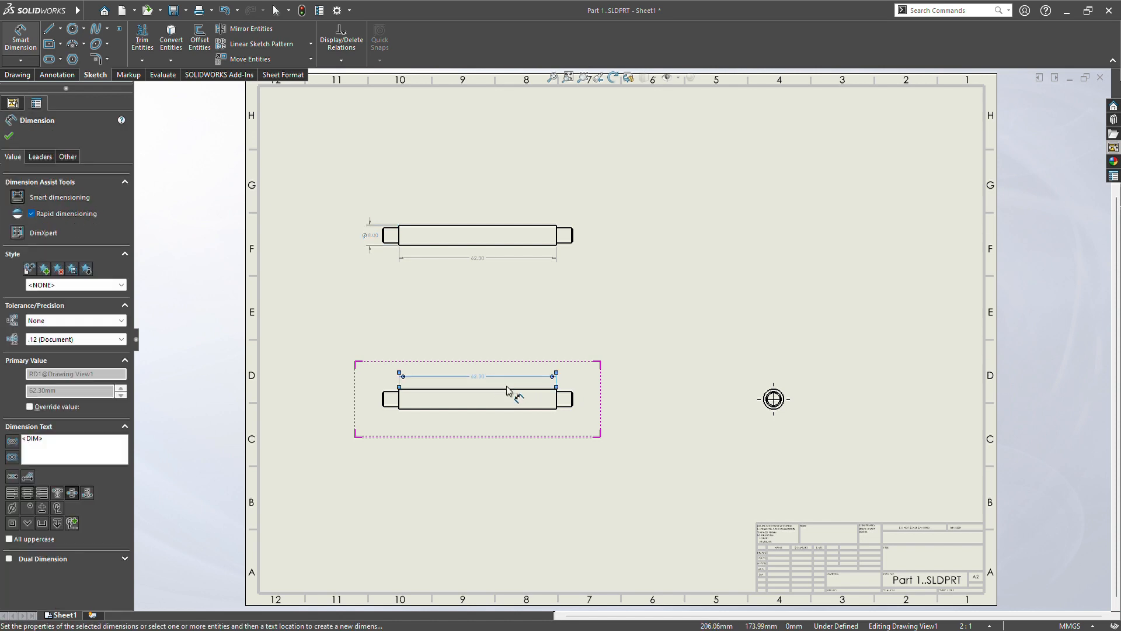
left_click(564, 409)
left_click(568, 418)
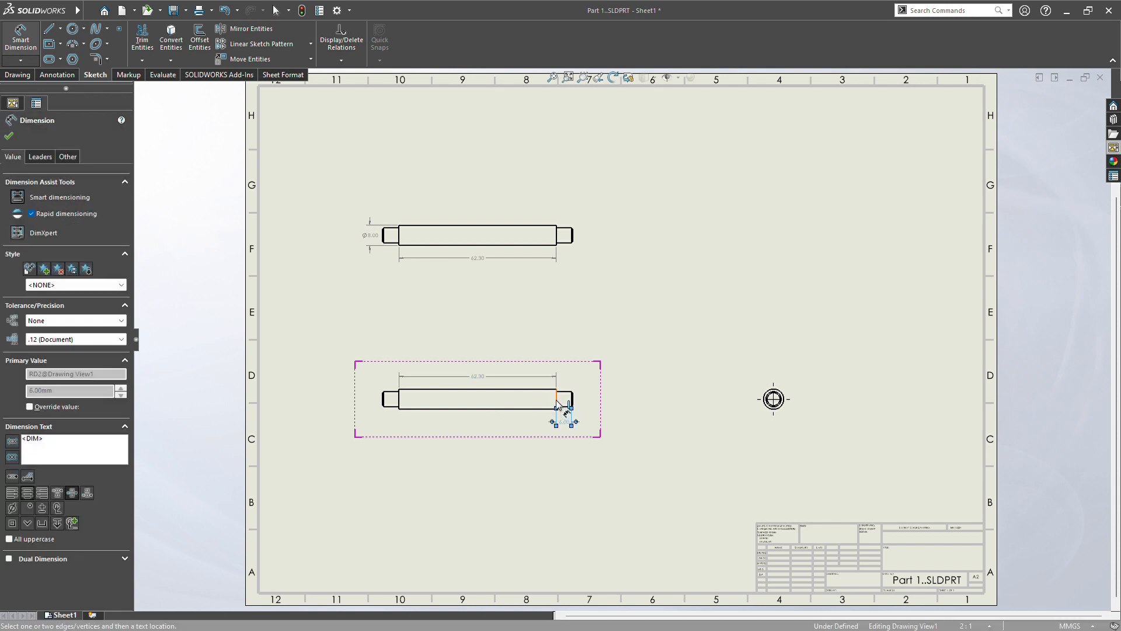
Step: Dimension the middle section's diameter in the front view and the right journal's diameter in the top view
left_click(558, 403)
left_click(569, 400)
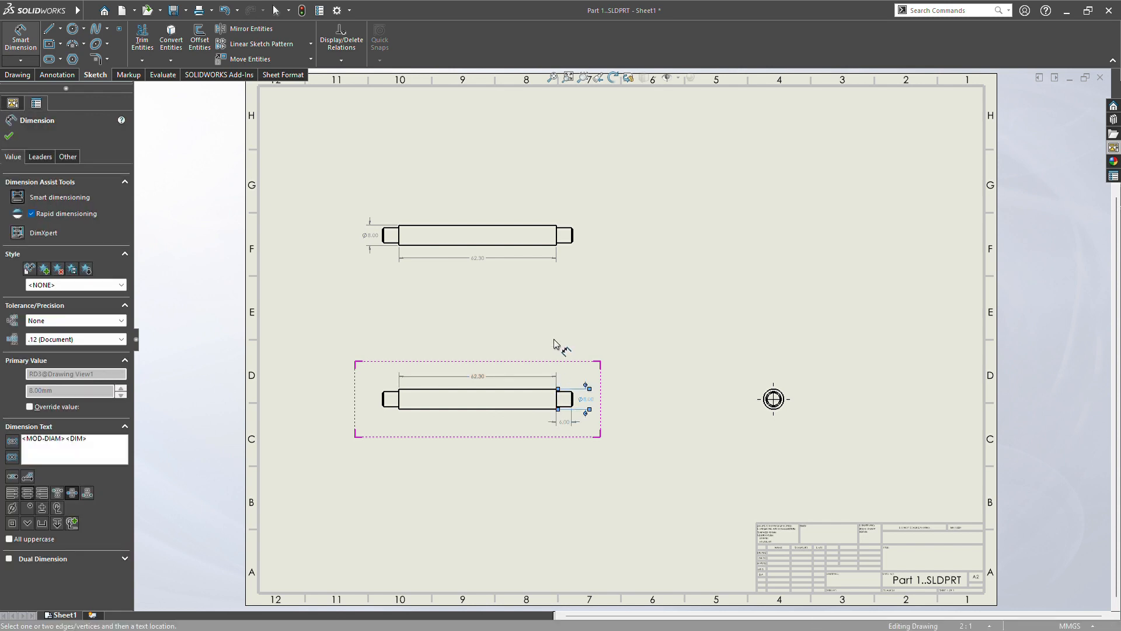
left_click(572, 236)
left_click(584, 235)
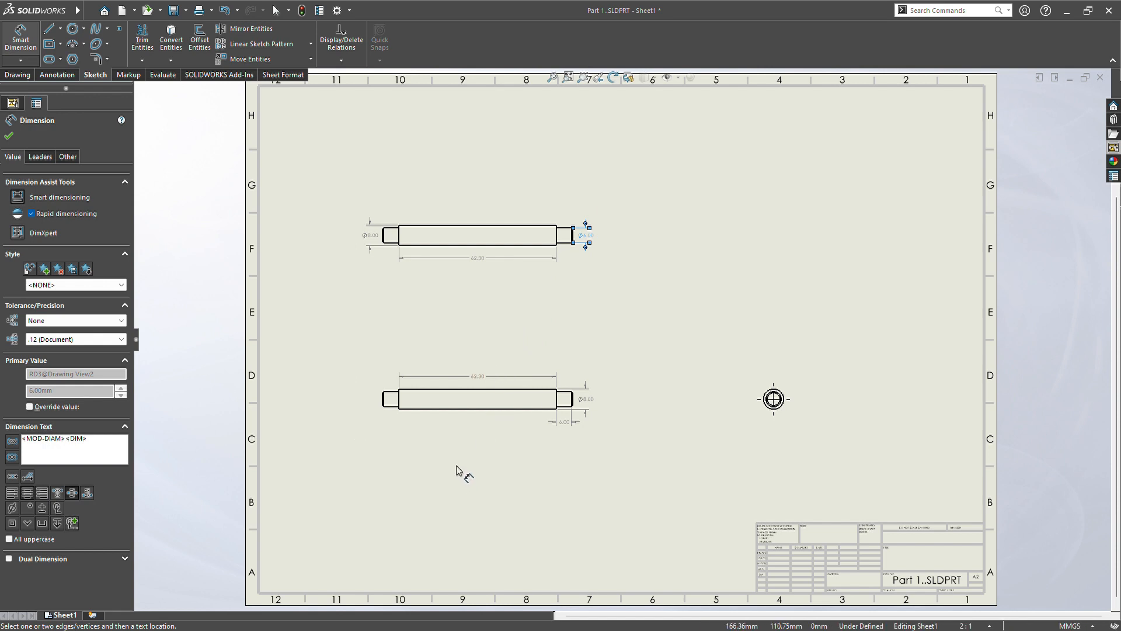
Step: Dimension the diameters of the three concentric circles in the right view
left_click(770, 412)
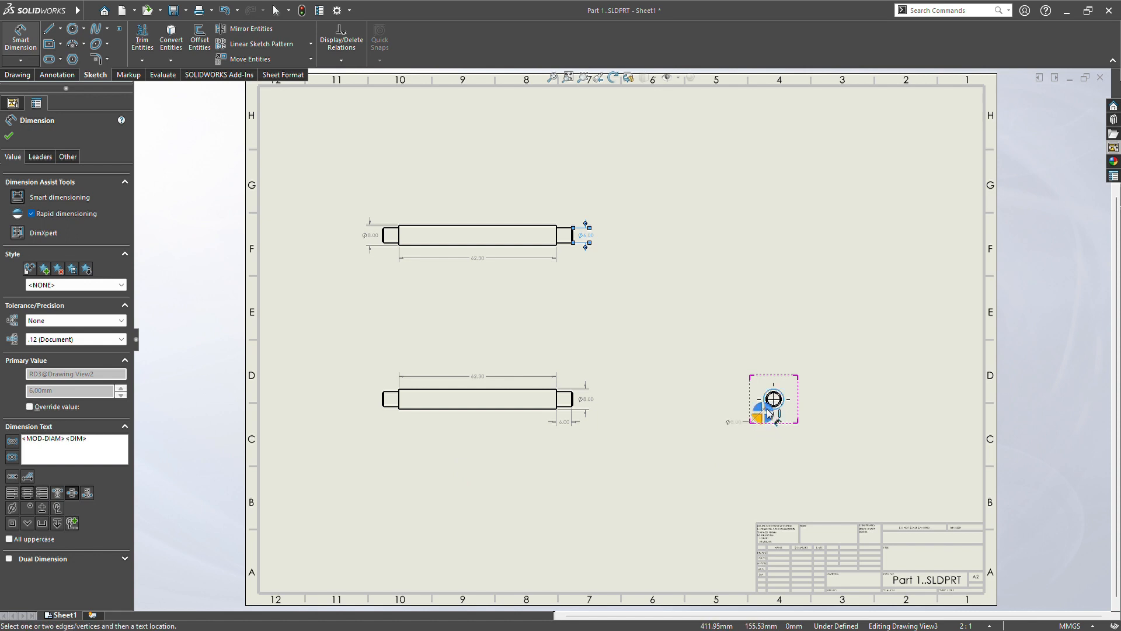
left_click(768, 413)
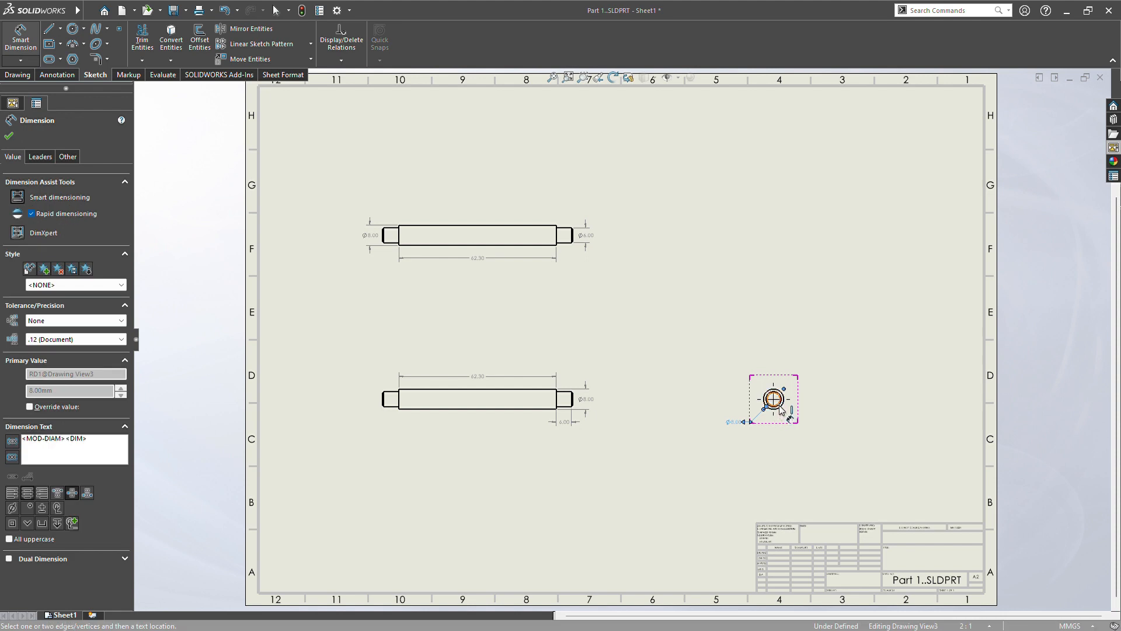
scroll(782, 410, "down", 10)
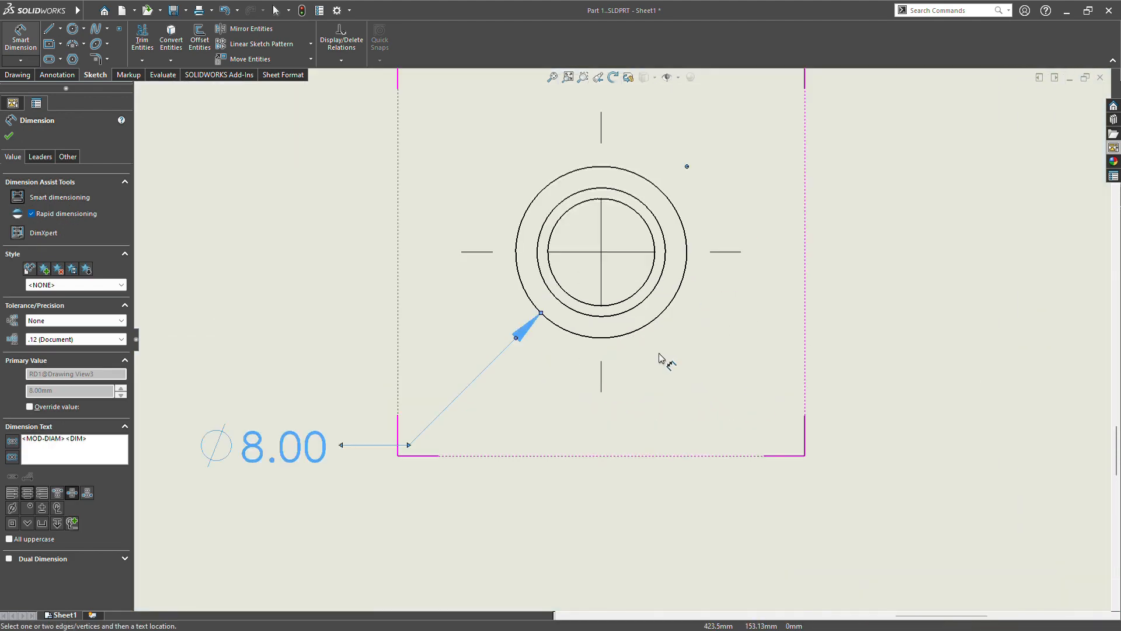
left_click(632, 314)
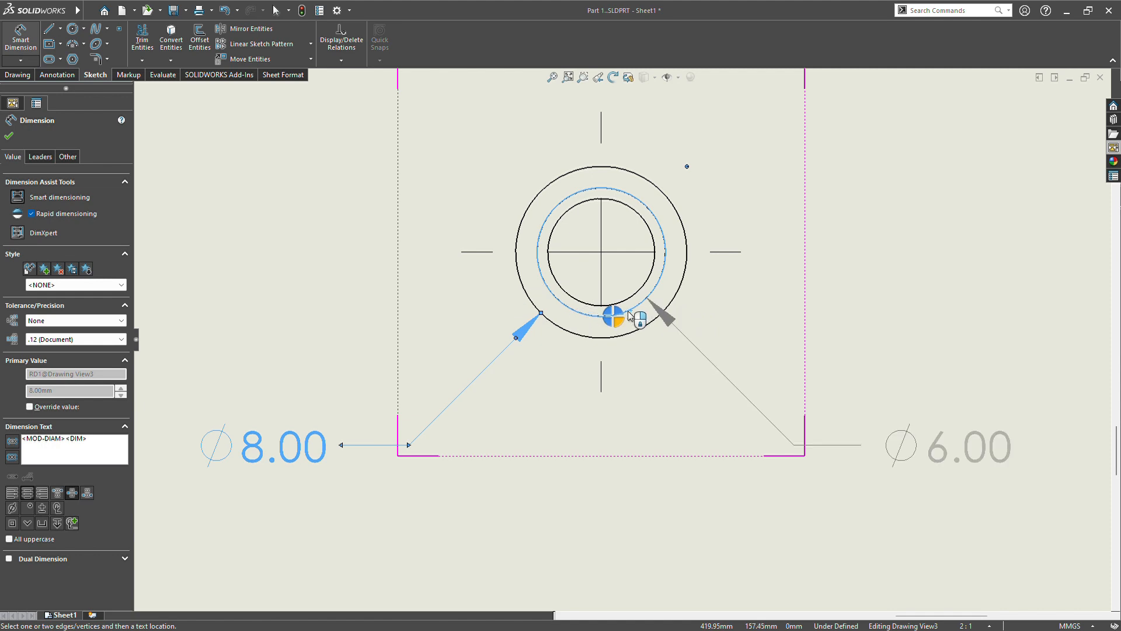
left_click(617, 319)
left_click(610, 304)
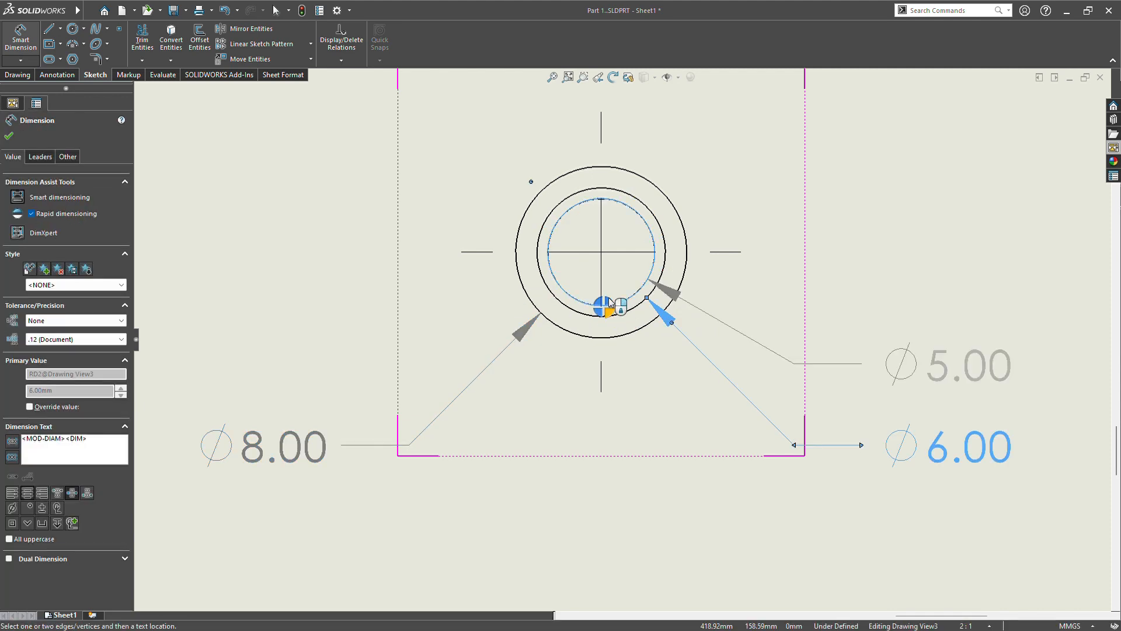
left_click(614, 293)
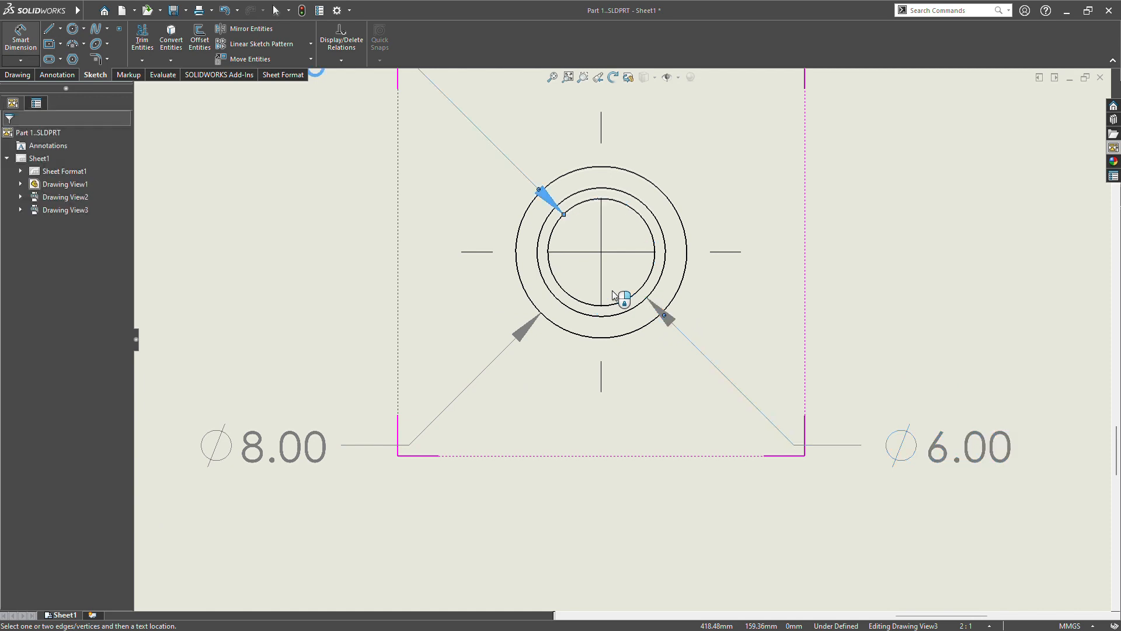
scroll(678, 351, "up", 5)
scroll(671, 351, "up", 4)
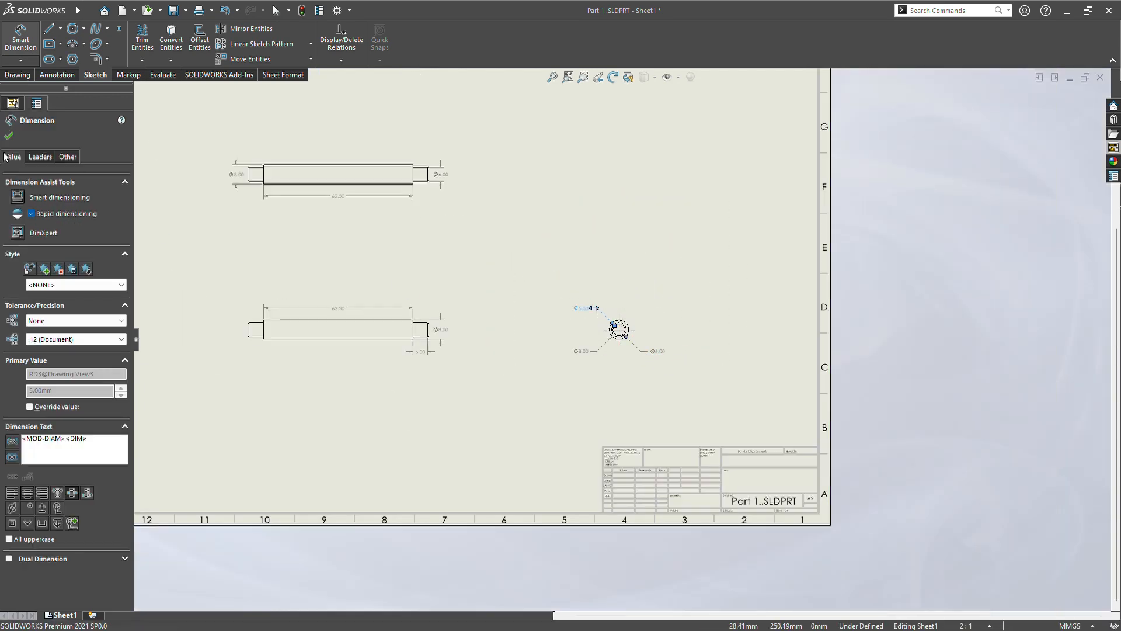
left_click(9, 137)
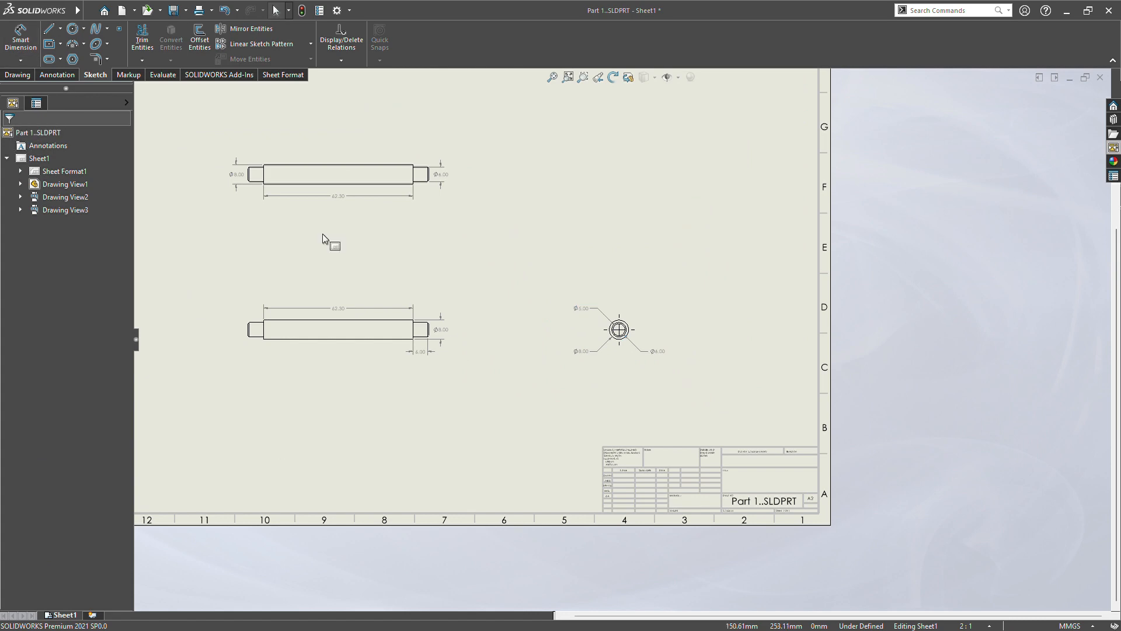
Step: Move the 6 mm diameter dimension of the right view farther away from the circles
left_click(626, 345)
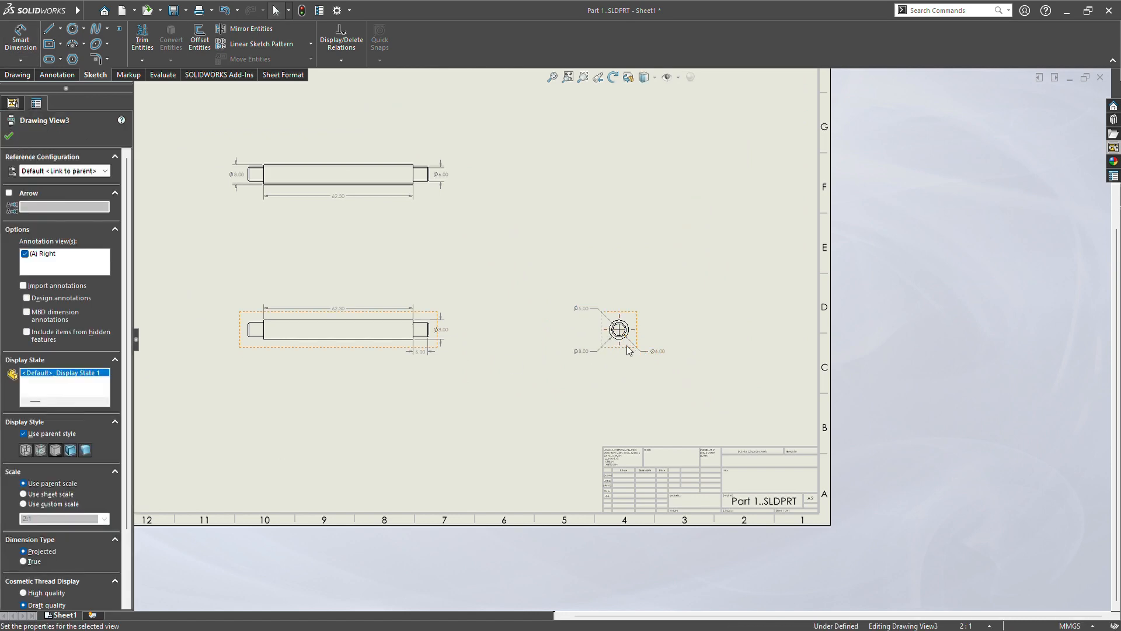
left_click_drag(637, 351, 651, 365)
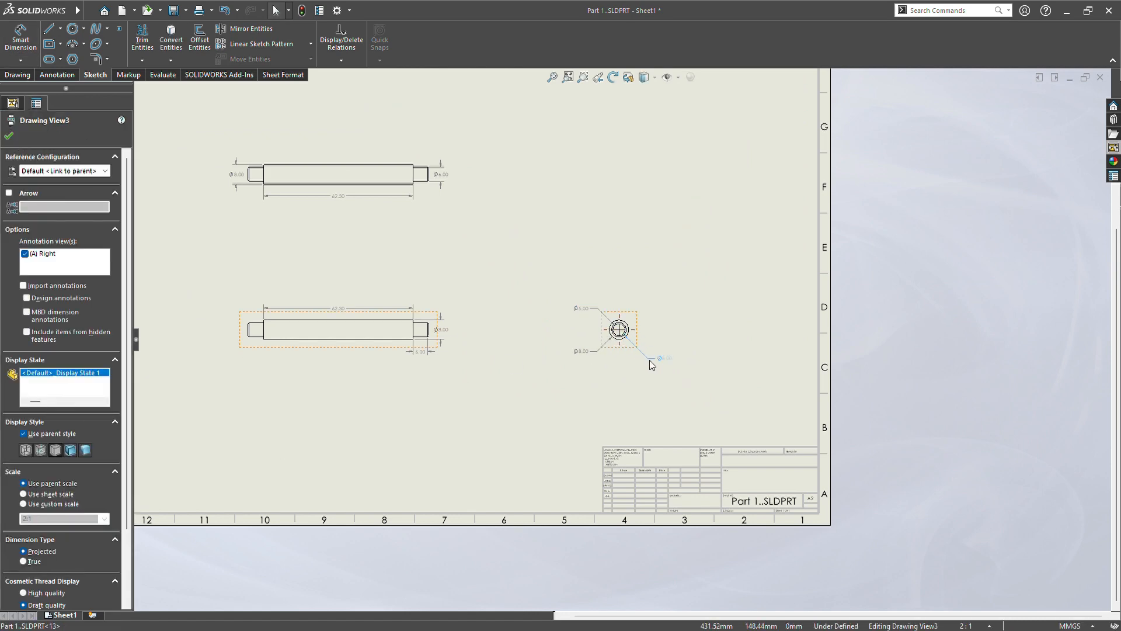
left_click(665, 370)
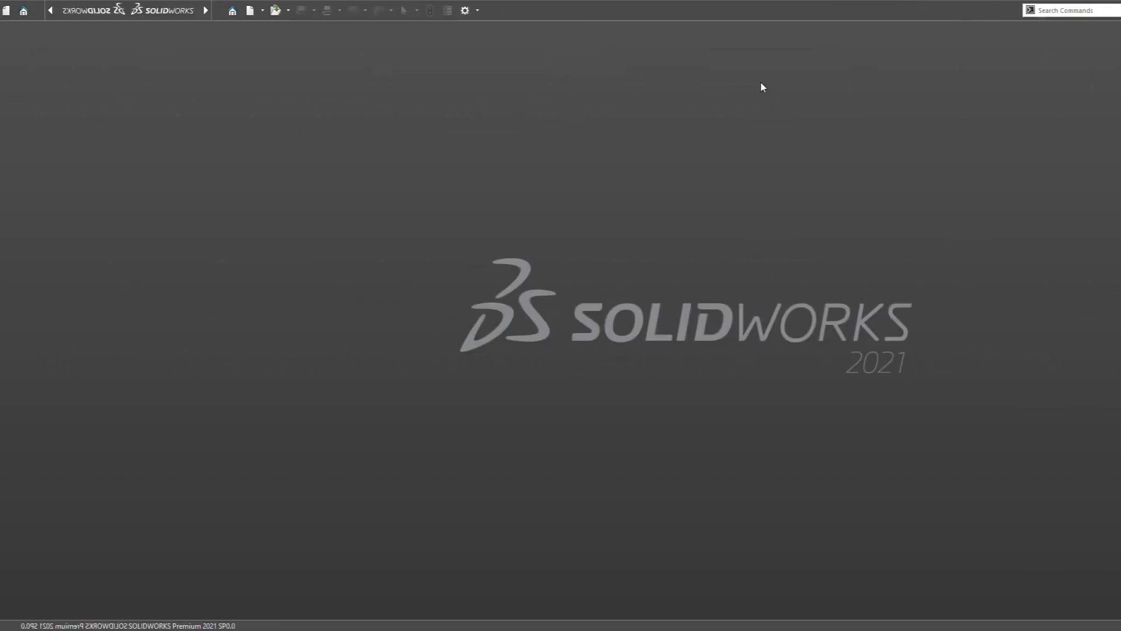
Step: On a new part's Front Plane, sketch a horizontal base line about 80 mm long from the origin, a short vertical end and a parallel edge partway back
mouse_move(68, 12)
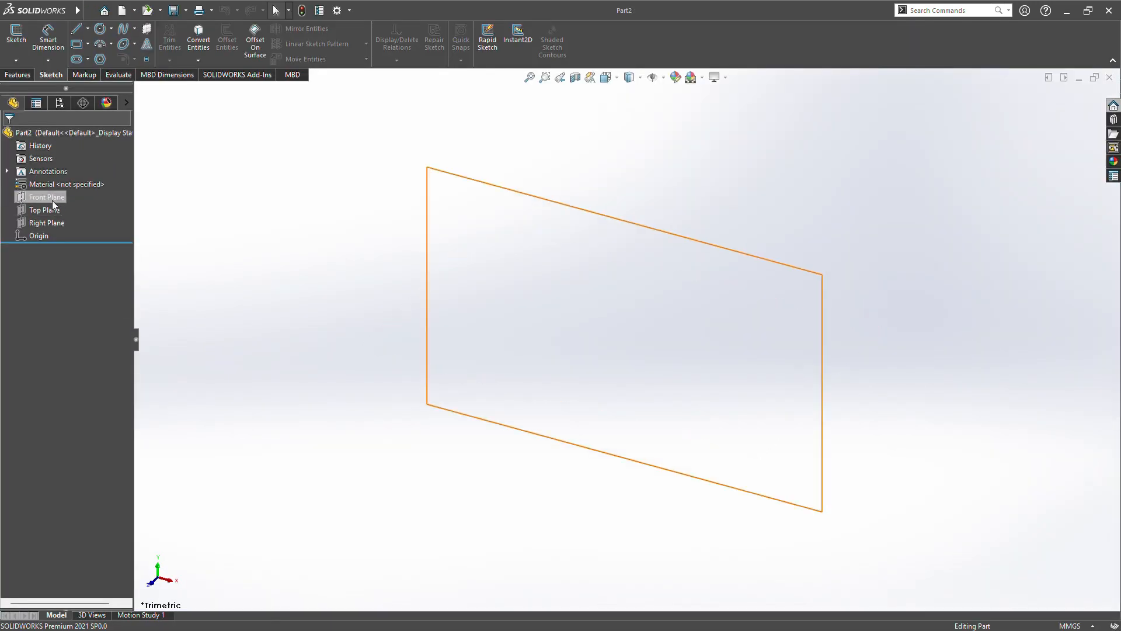
left_click(51, 197)
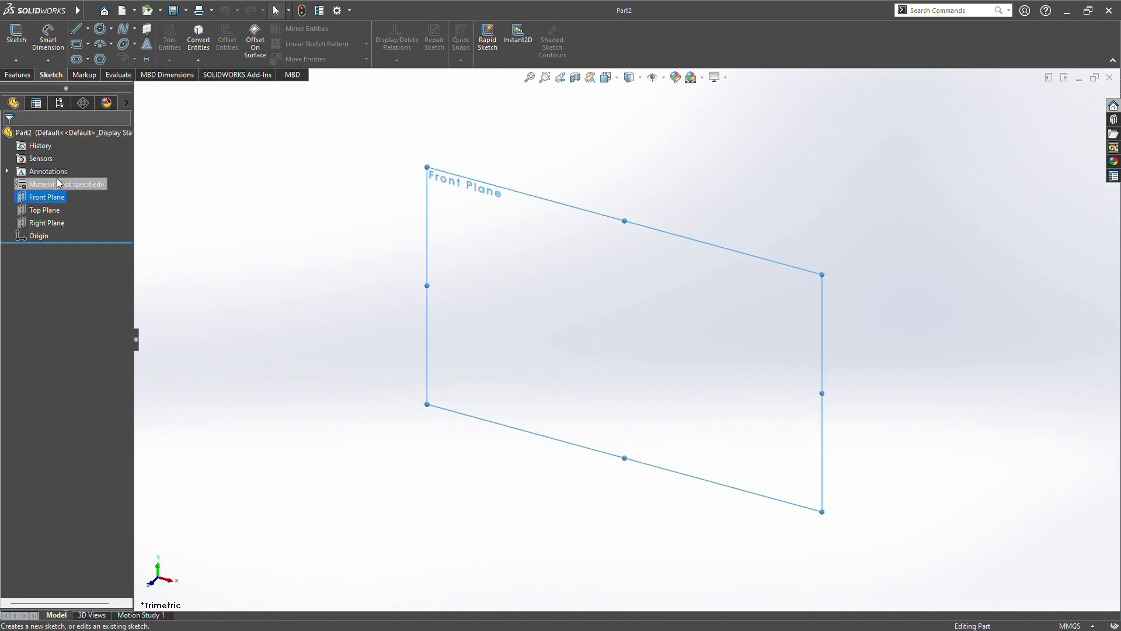
left_click(76, 35)
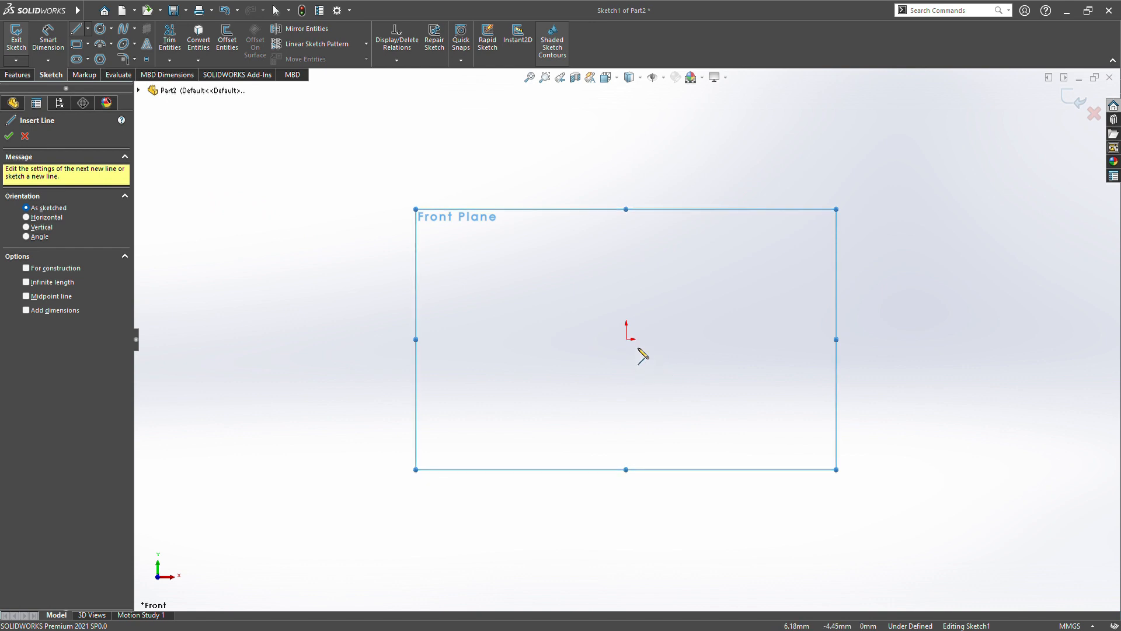
left_click(627, 339)
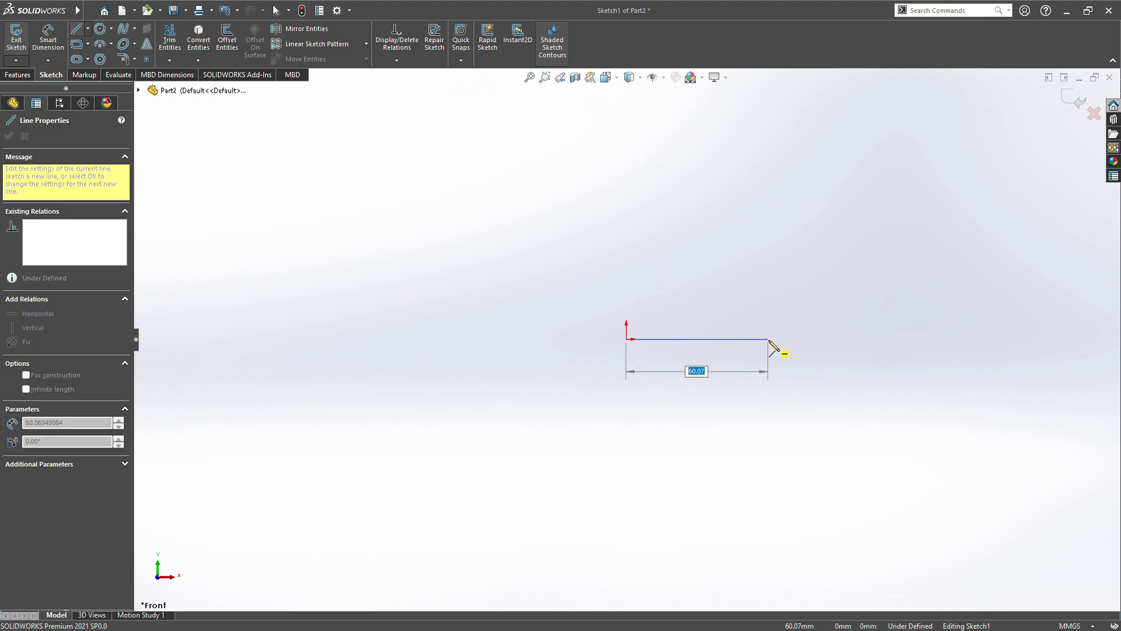
left_click(816, 339)
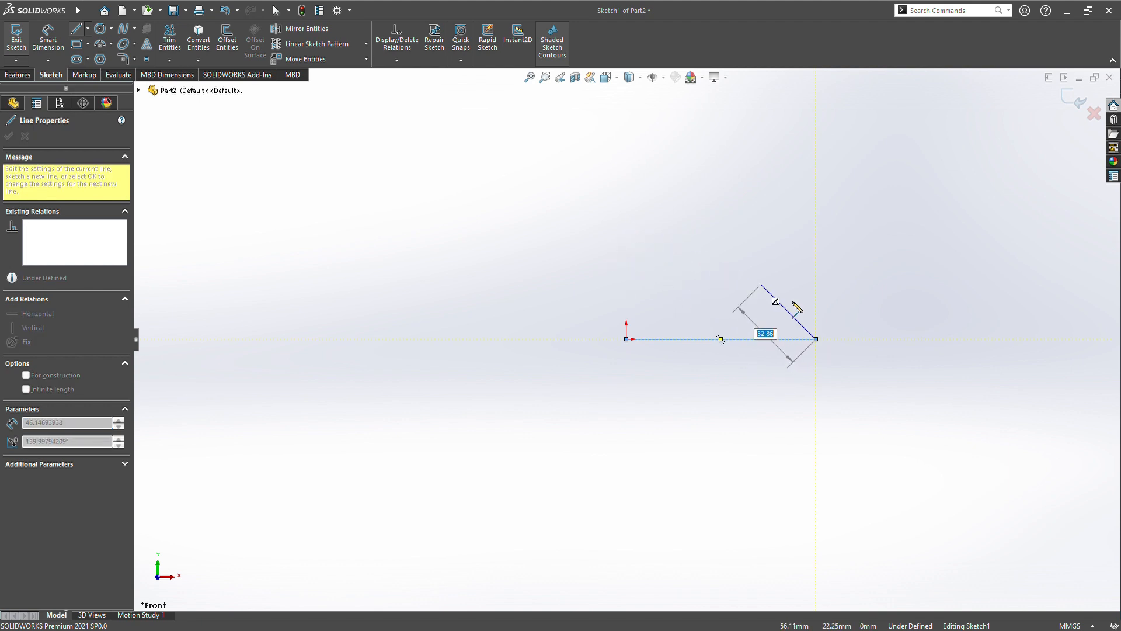
left_click(816, 324)
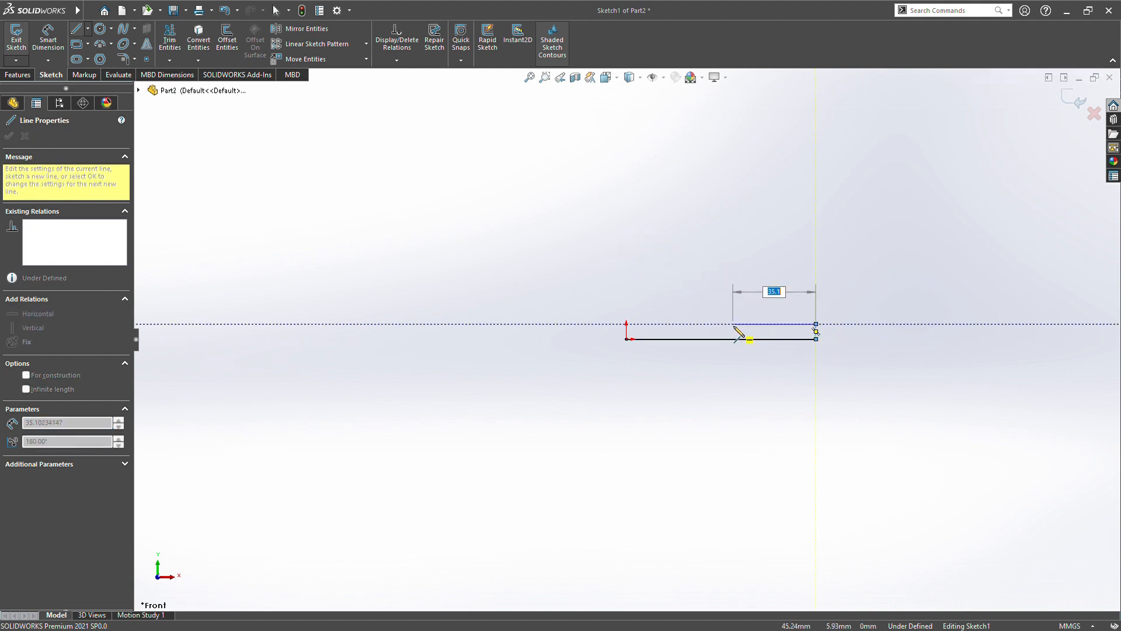
left_click(698, 324)
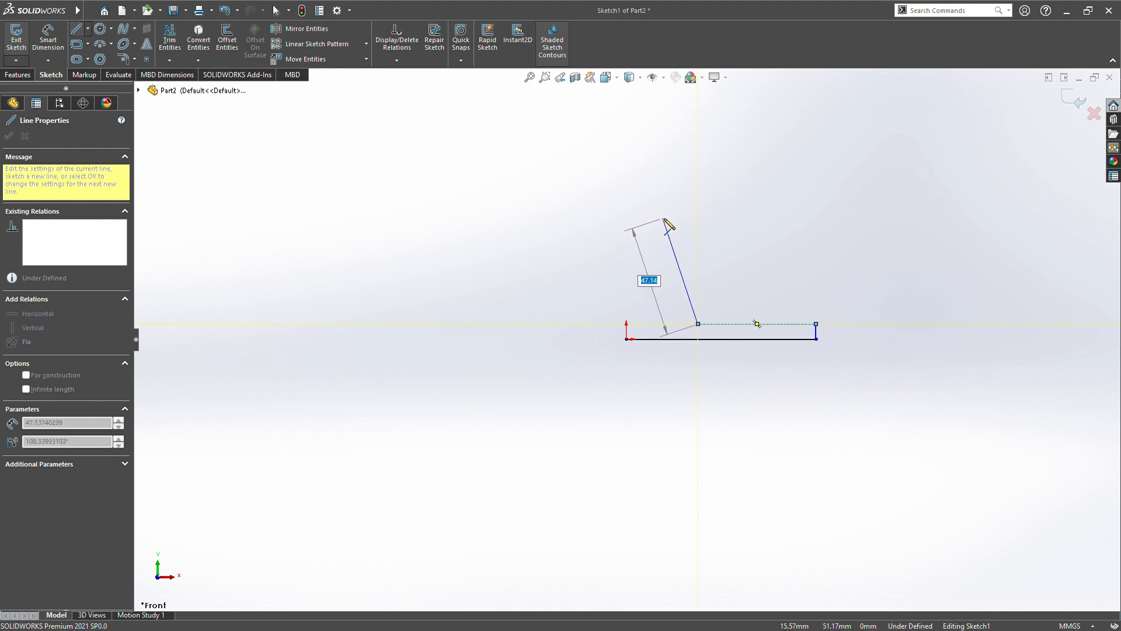
Step: Complete the profile with a steep slanted line upward, a short horizontal top edge and a vertical line down to the base line
left_click(664, 217)
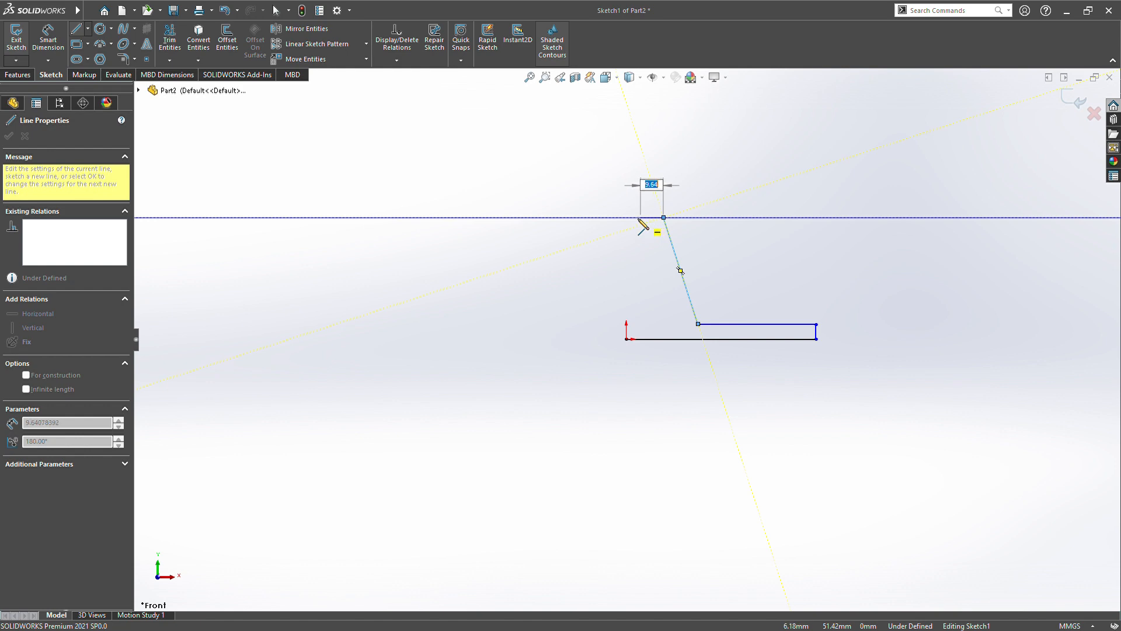
left_click(636, 217)
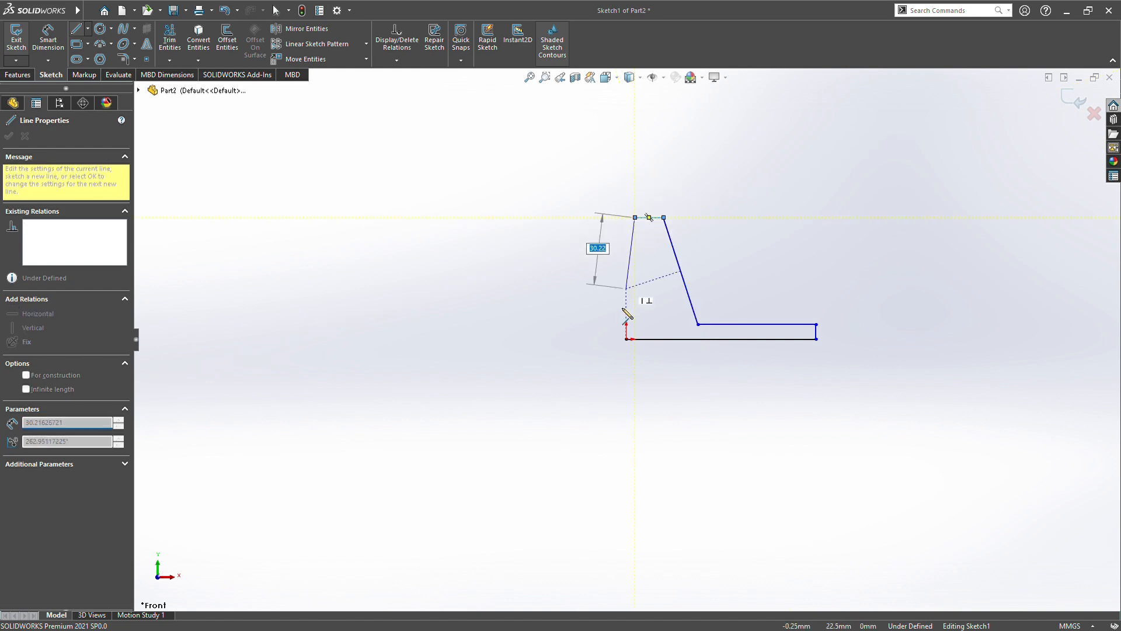
left_click(636, 339)
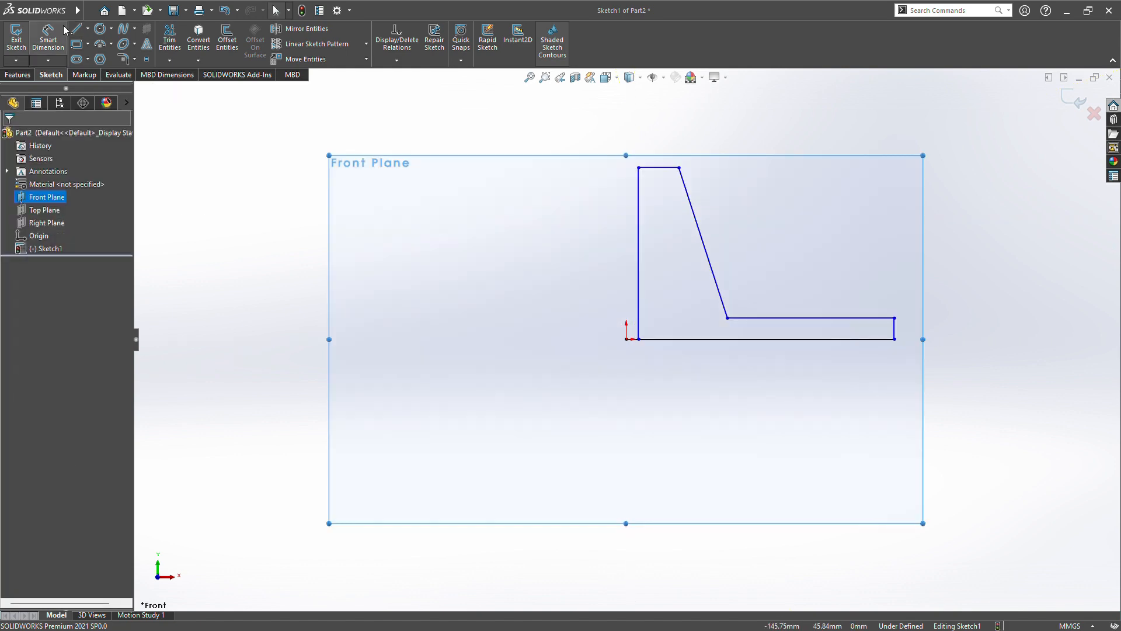
Step: Draw a vertical centerline about 62 mm long upward from the origin beside the profile
left_click(88, 29)
left_click(91, 61)
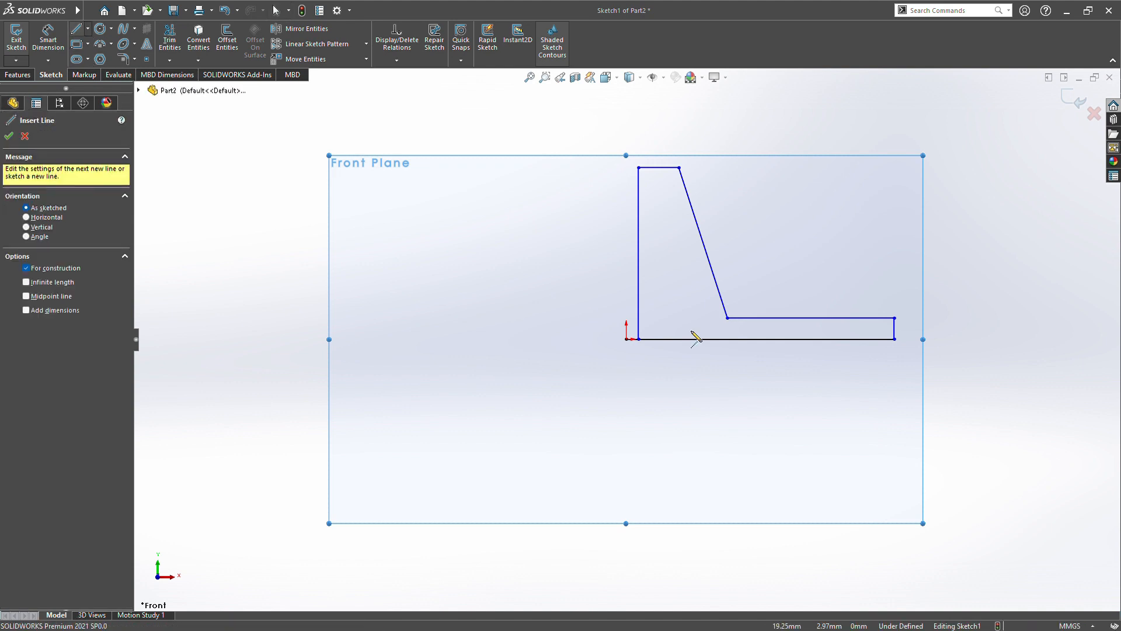
left_click(628, 339)
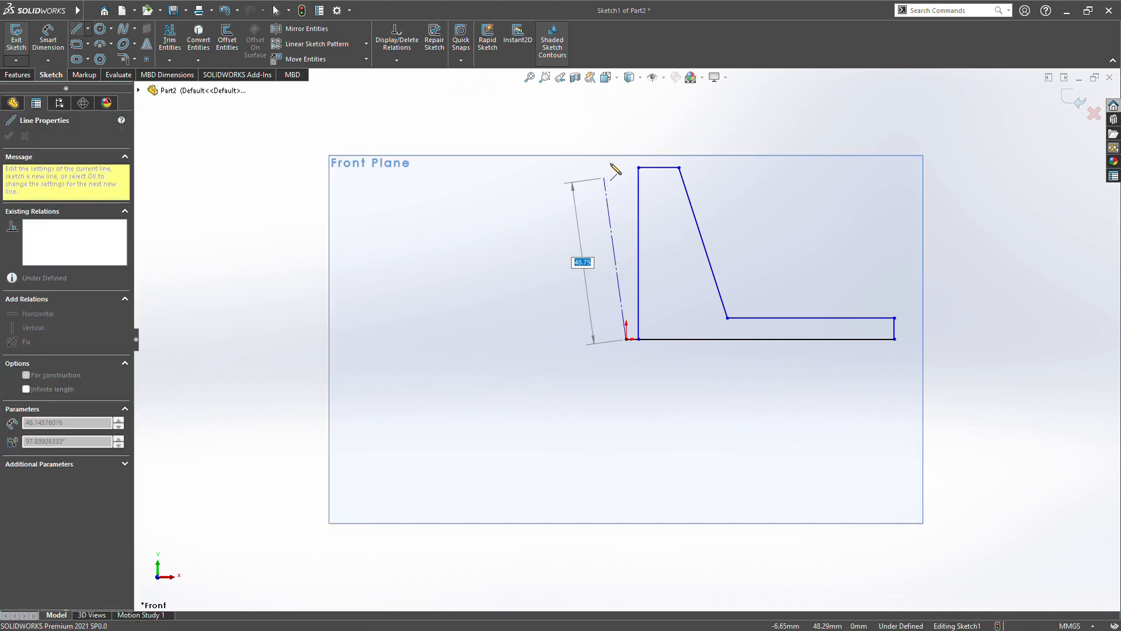
left_click(627, 131)
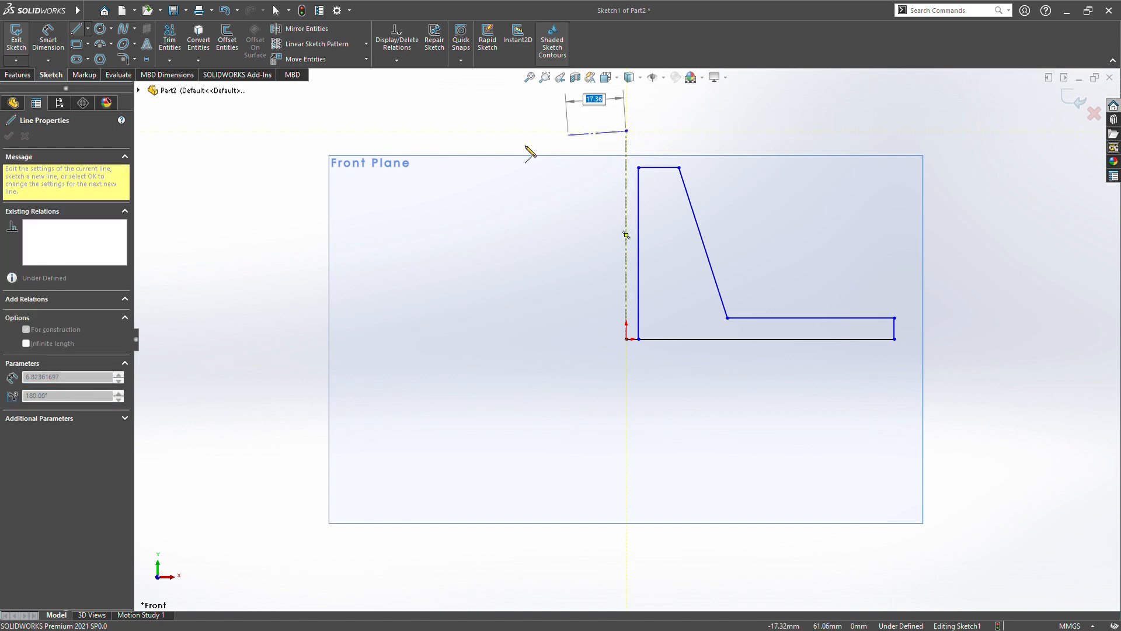
key("Escape")
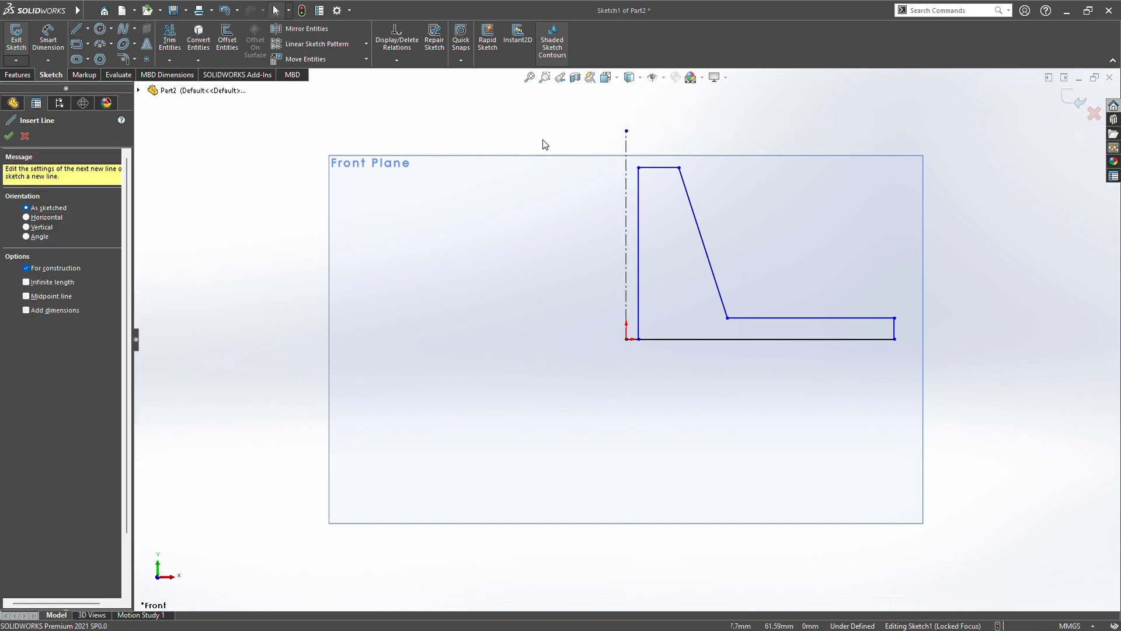
left_click(8, 138)
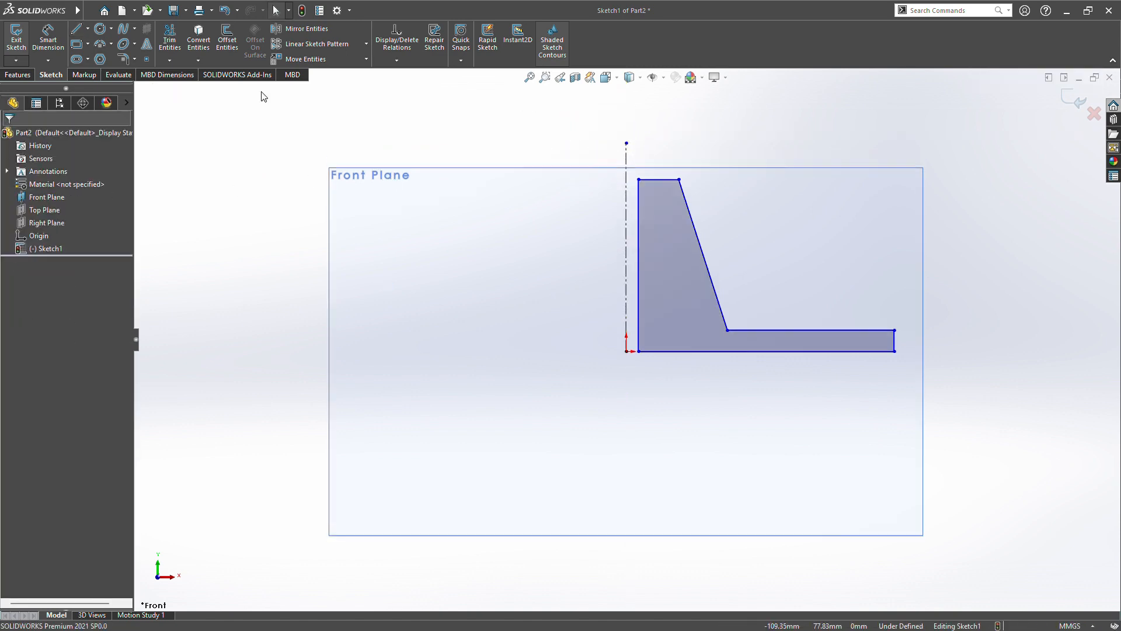
Step: Draw a horizontal construction line about 3.7 mm long from the origin to the profile's lower inner corner
left_click(76, 29)
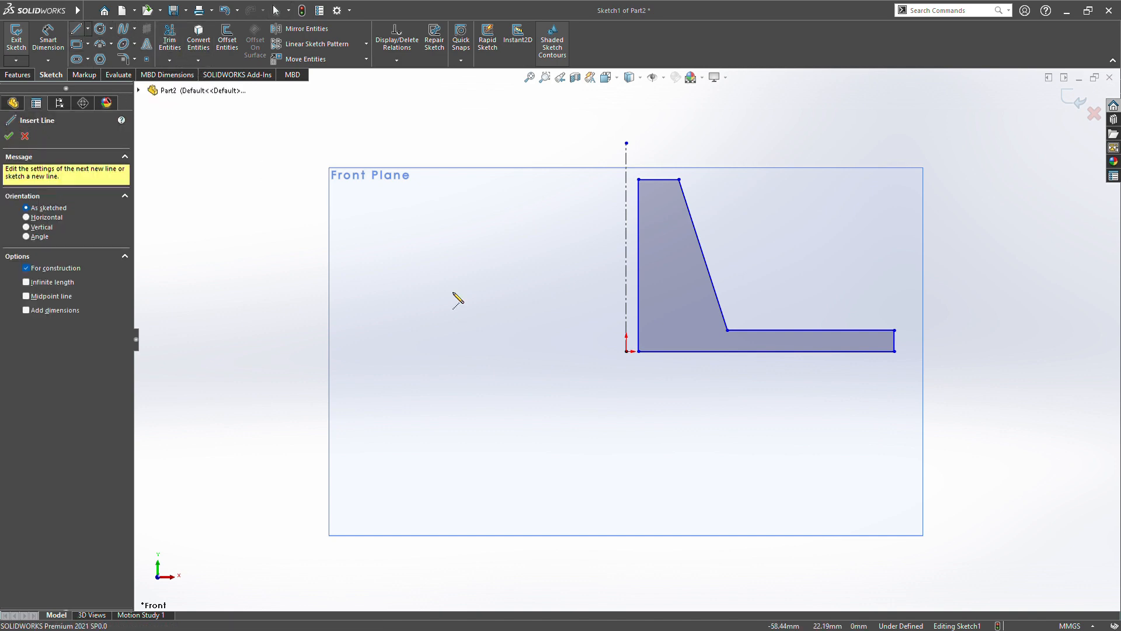
left_click(627, 352)
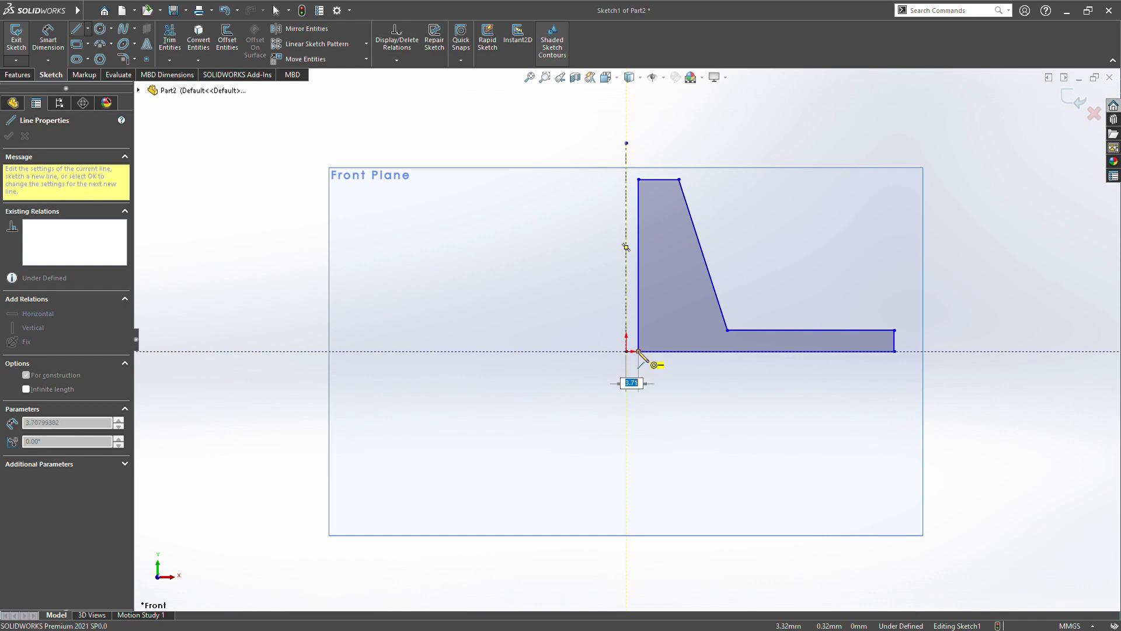
left_click(639, 352)
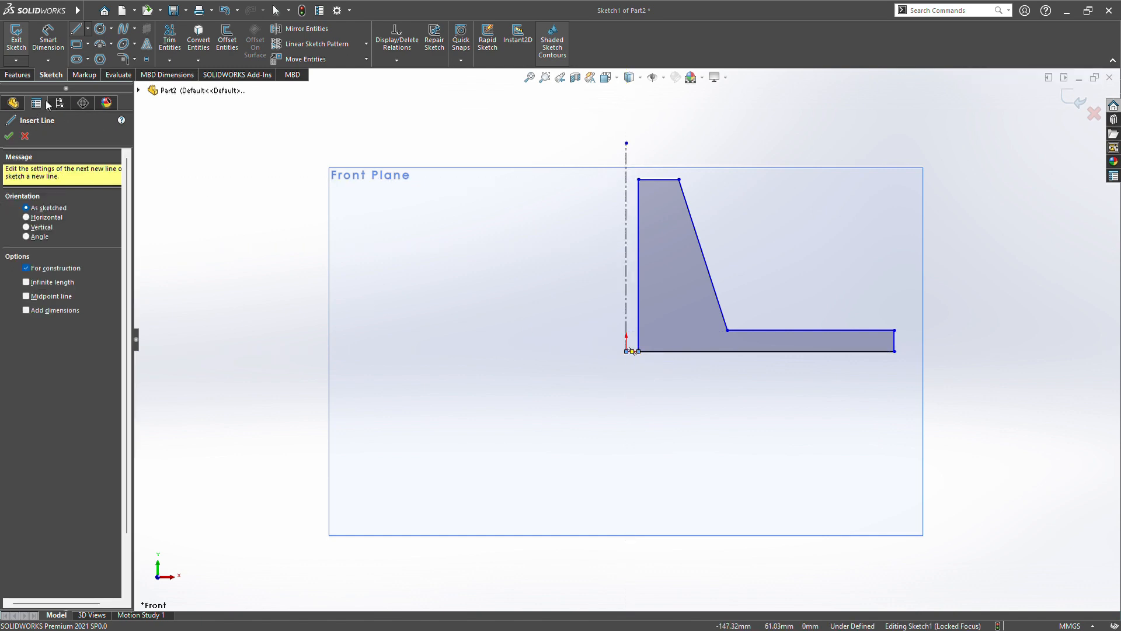
left_click(8, 135)
Step: Dimension the flange's outer vertical edge 45 mm from the vertical centerline
scroll(636, 359, "up", 2)
scroll(635, 360, "down", 4)
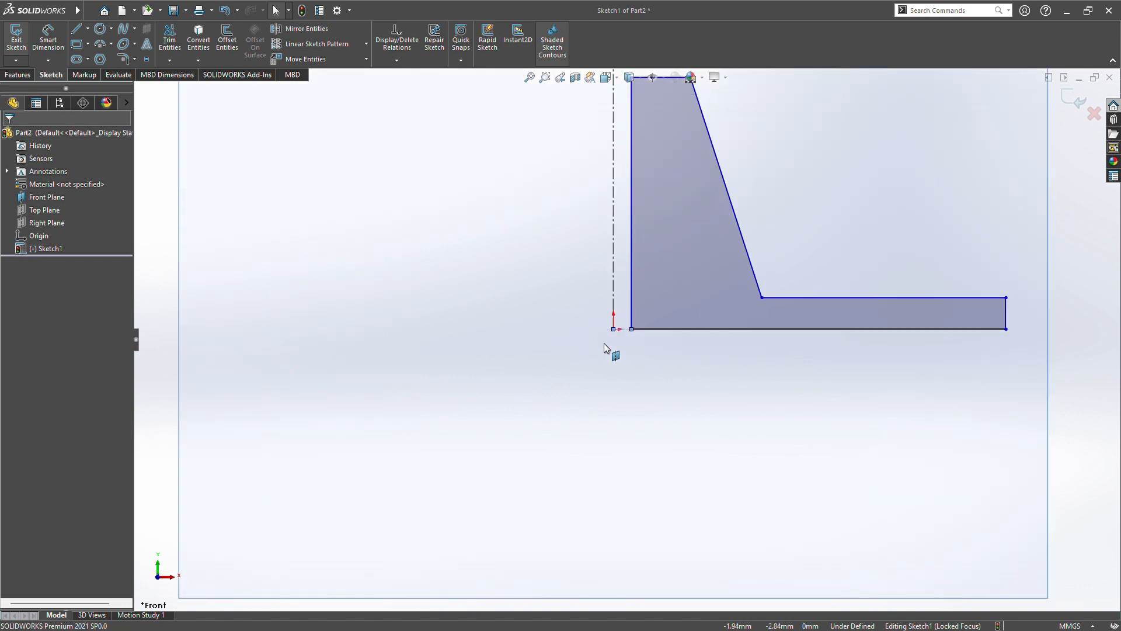
scroll(613, 343, "up", 3)
scroll(641, 340, "up", 2)
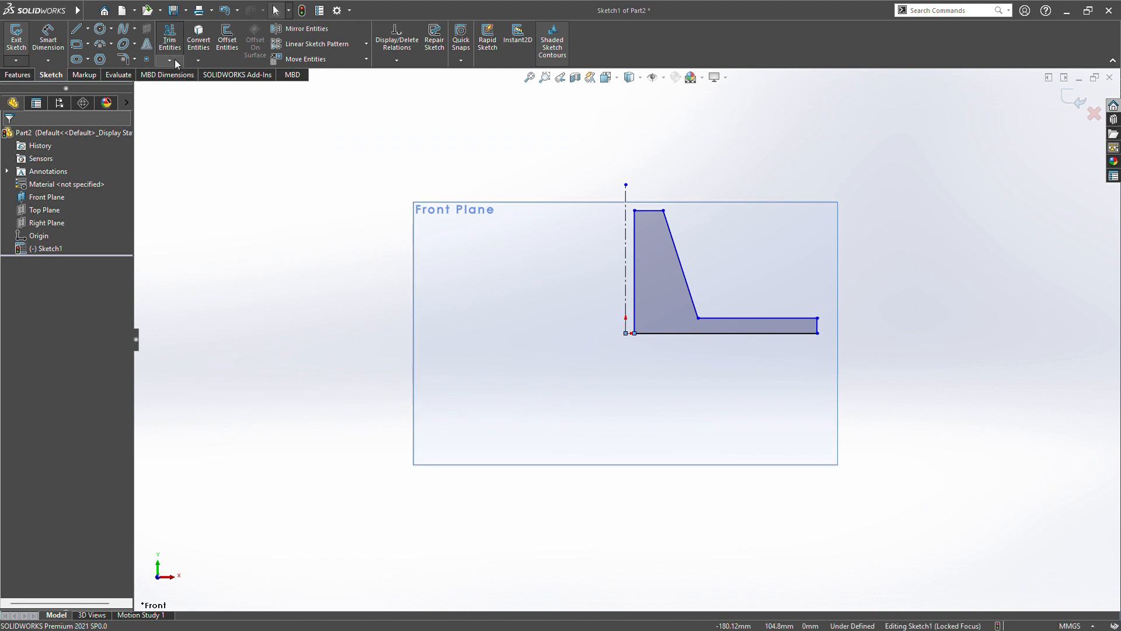
left_click(48, 40)
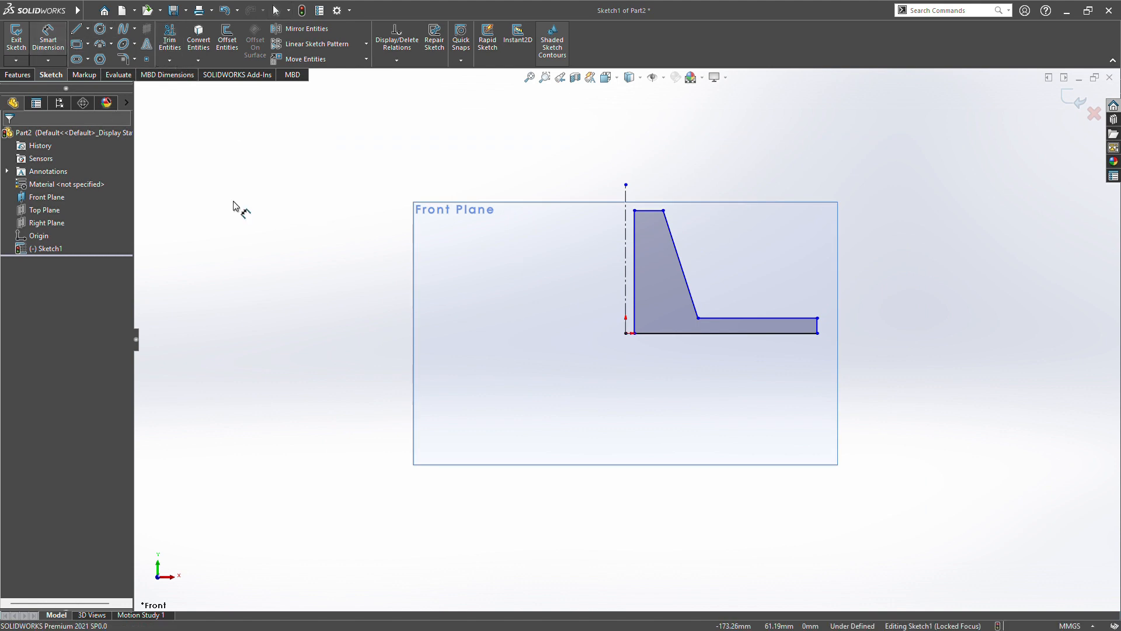
left_click(627, 305)
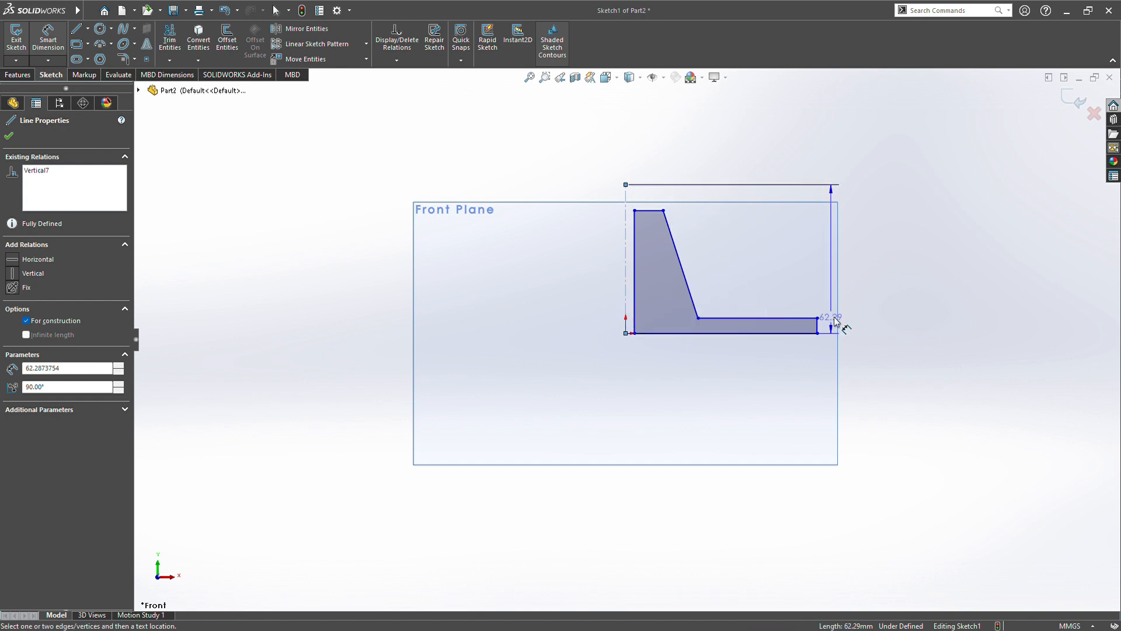
left_click(819, 328)
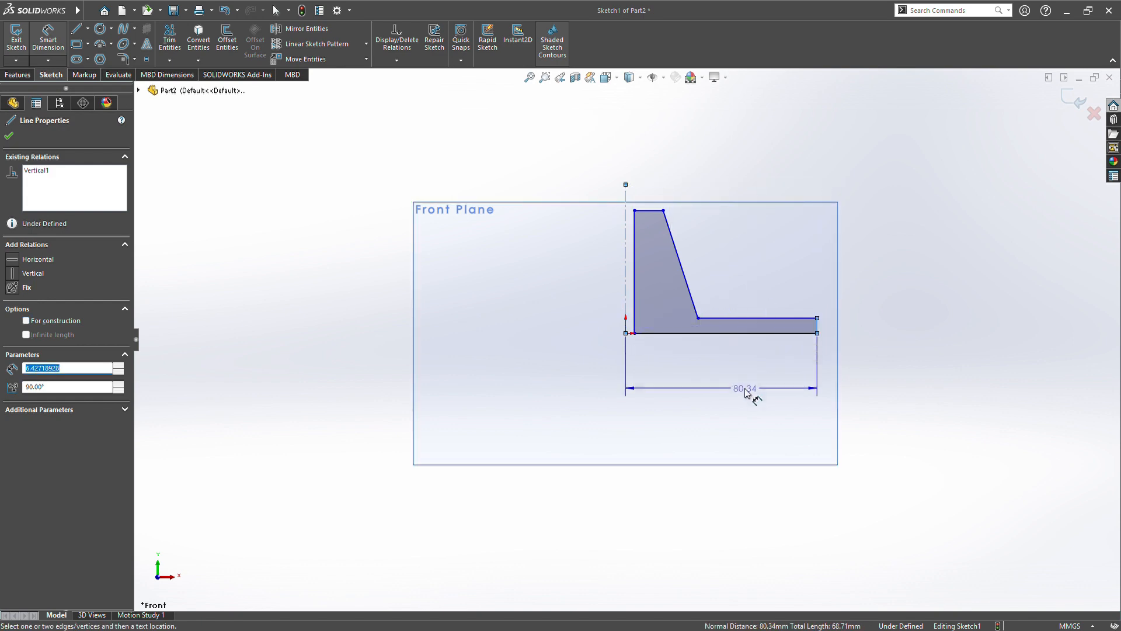
left_click(718, 361)
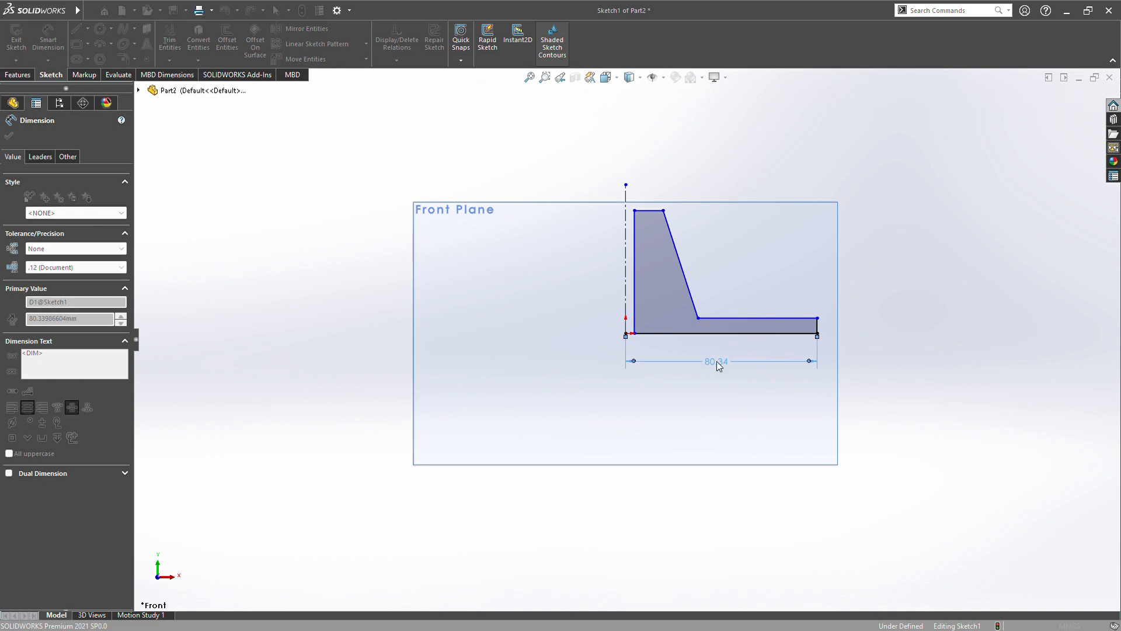
type("45")
key("Return")
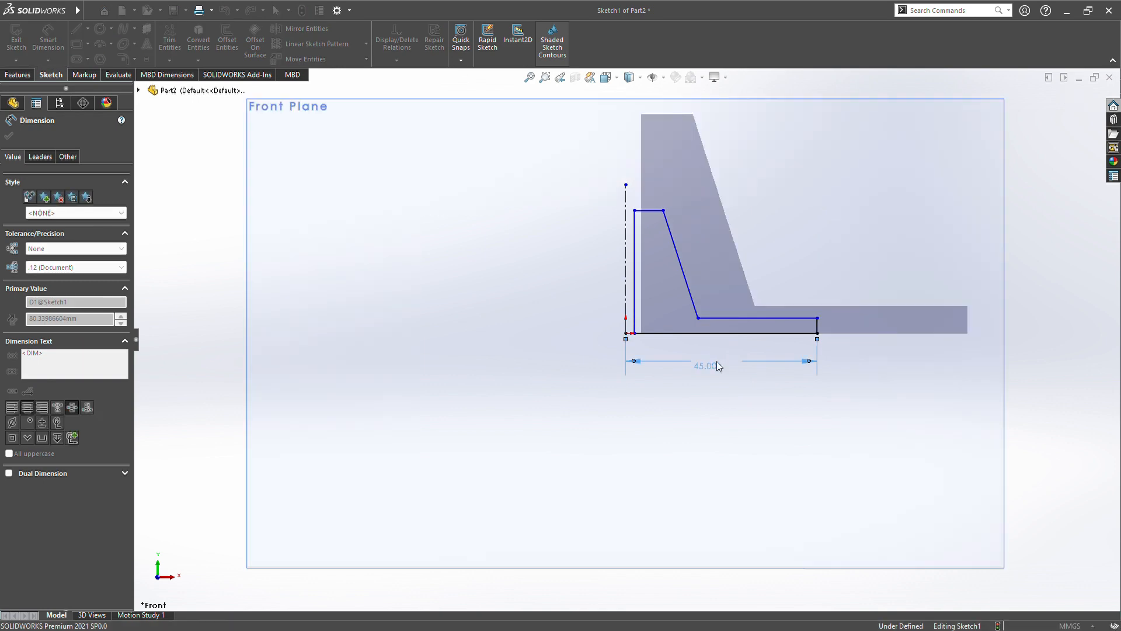
Step: Dimension the flange's thickness at its outer end as 4 mm
left_click(818, 318)
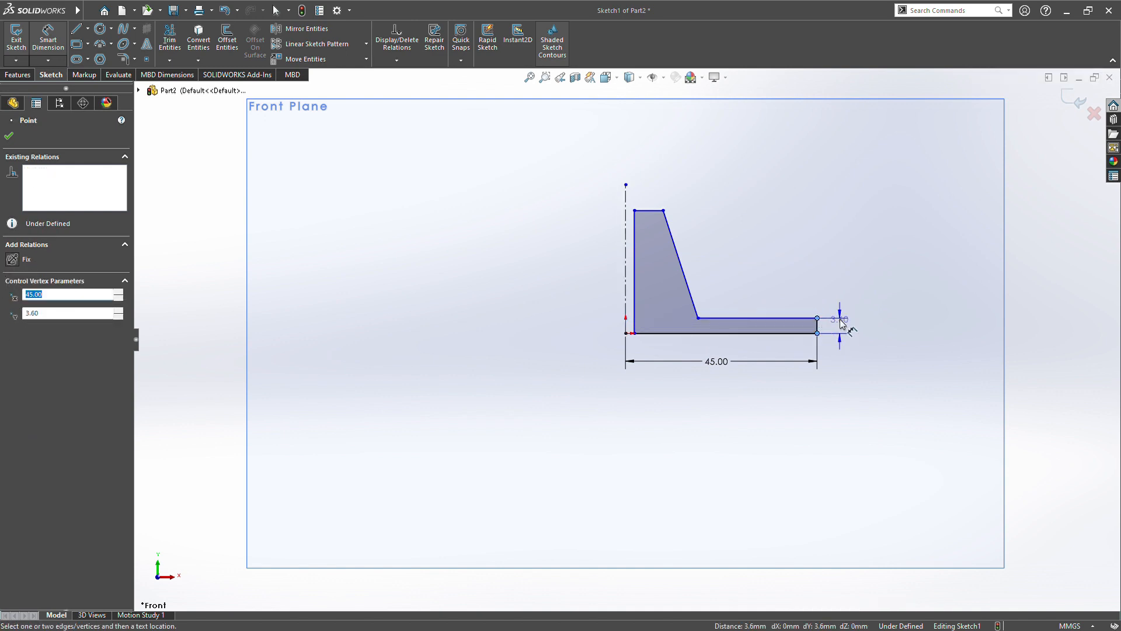
left_click(841, 330)
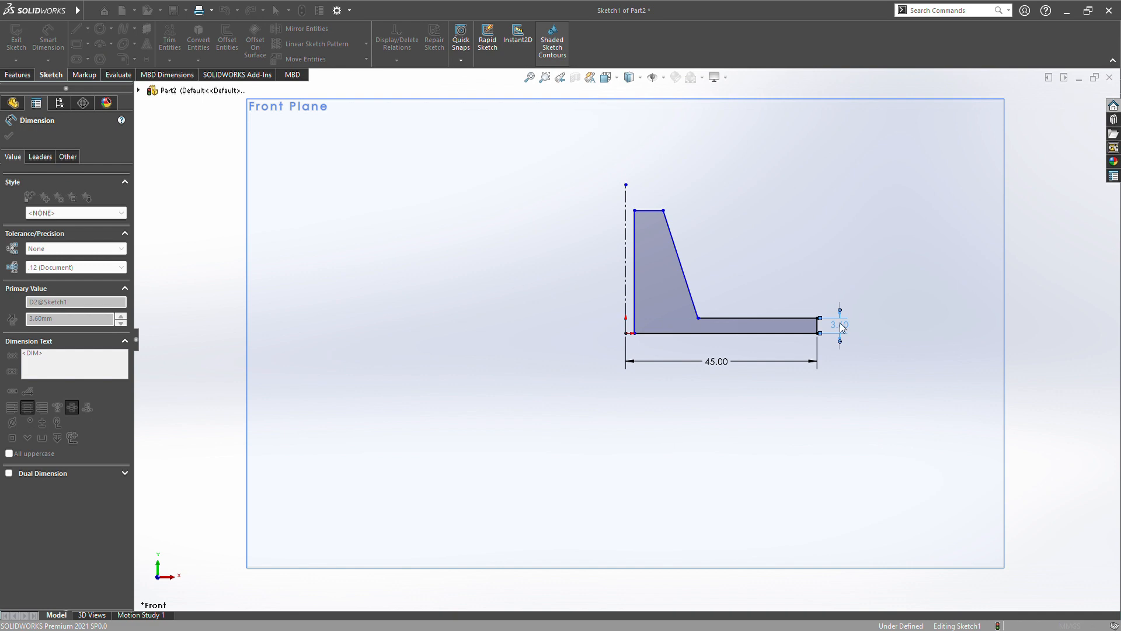
type("4")
key("Return")
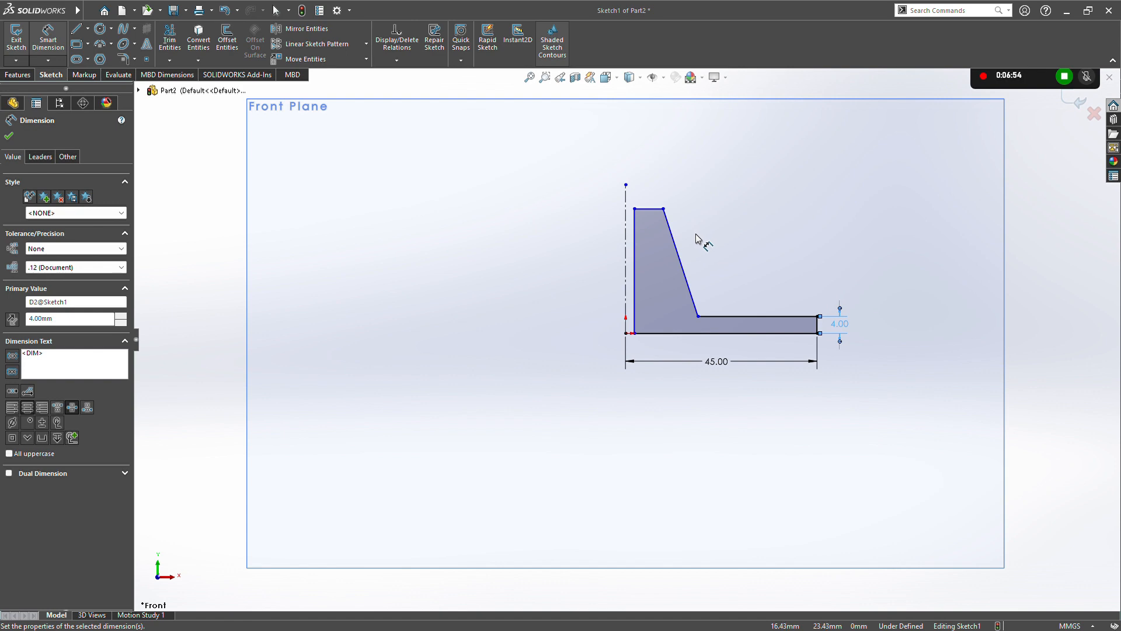
Step: Dimension the vertical distance between the flange's upper edge and the profile's short top edge as 29.20 mm
left_click(734, 316)
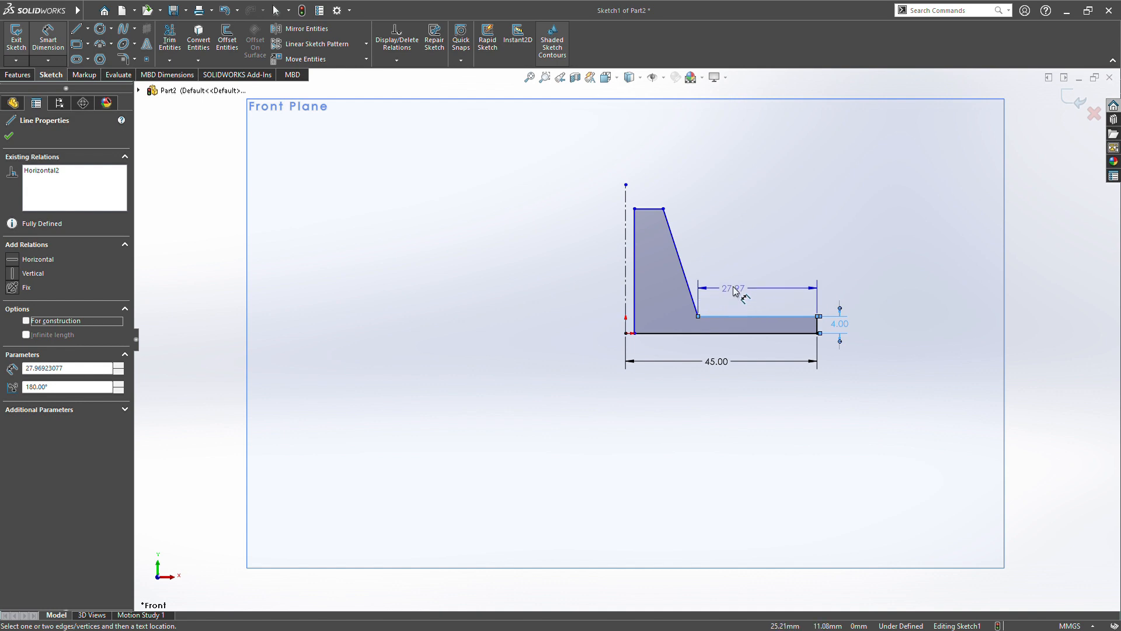
left_click(656, 209)
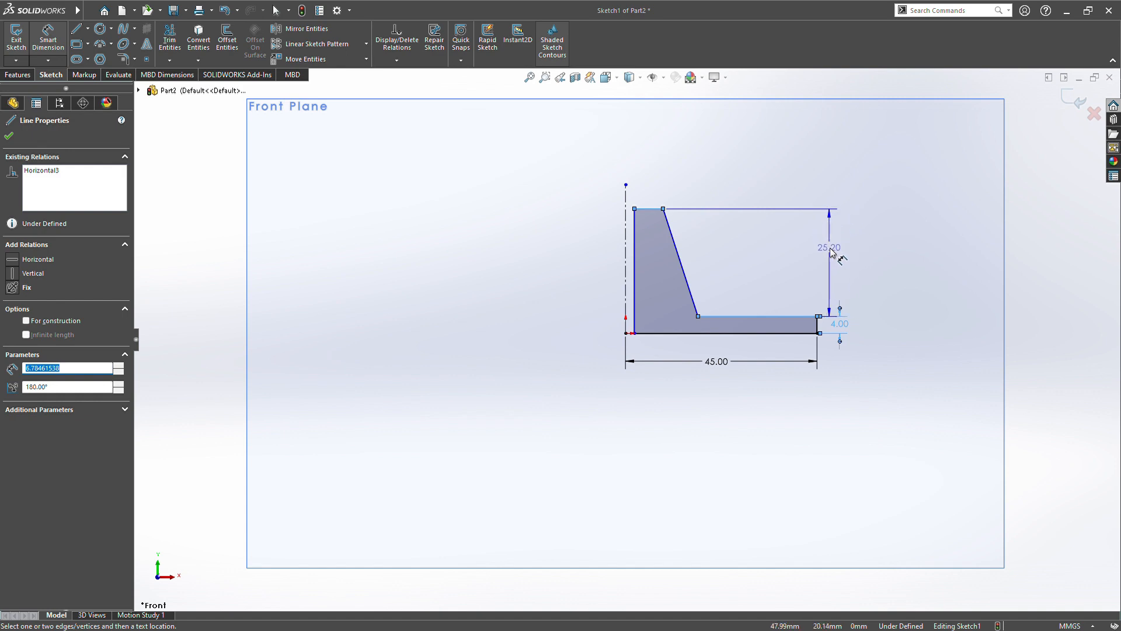
left_click(829, 258)
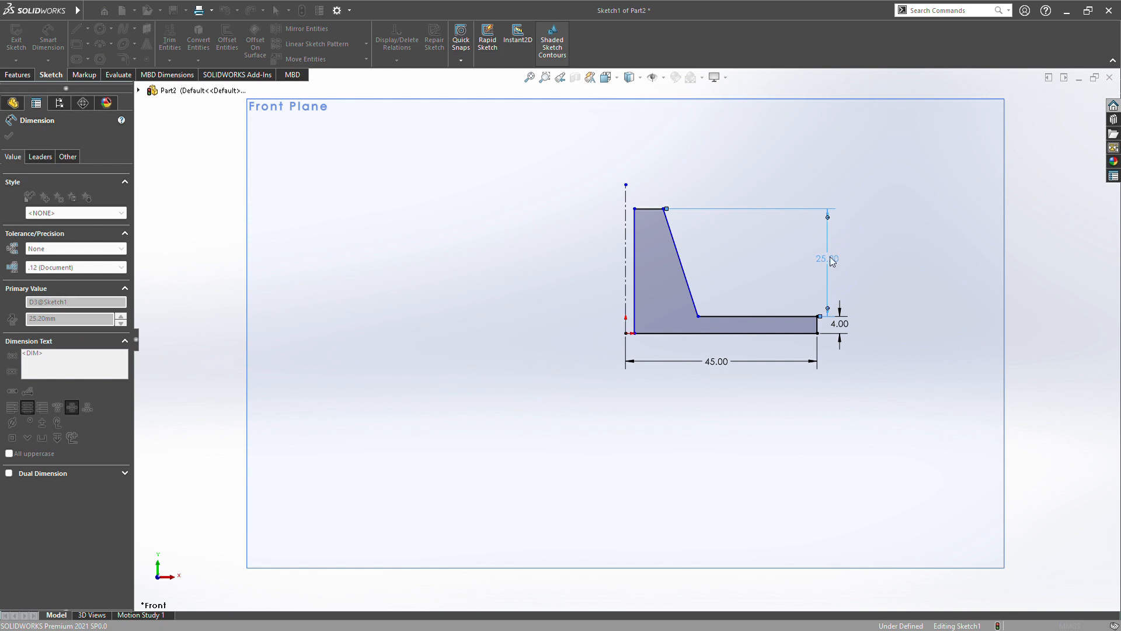
key("Return")
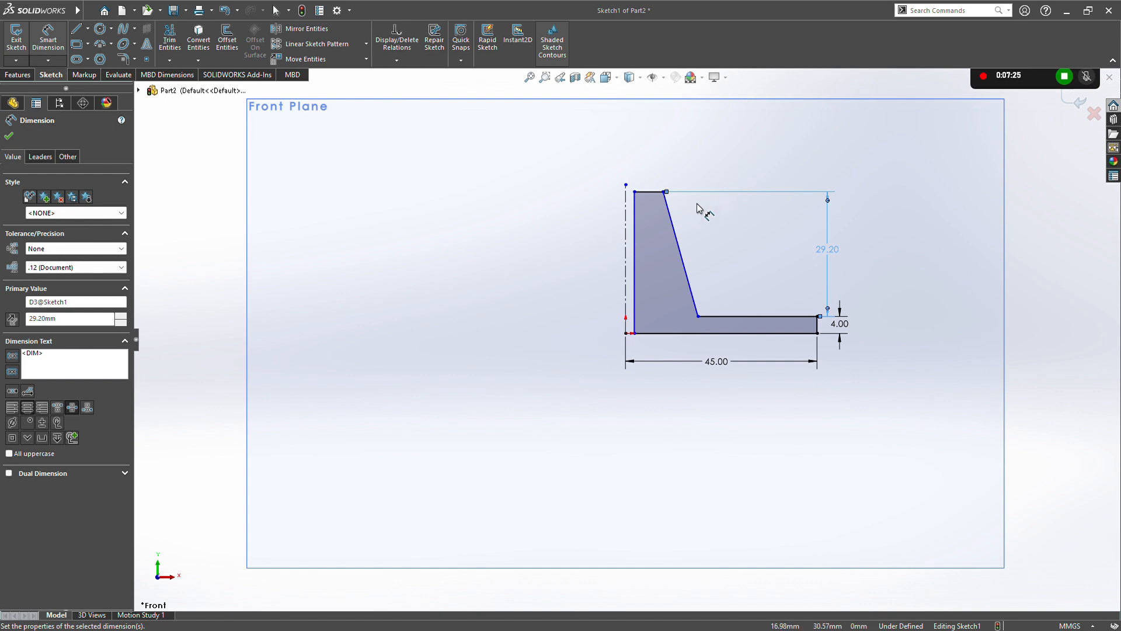
Step: Dimension the profile's inner vertical edge 4 mm from the centerline
left_click(635, 257)
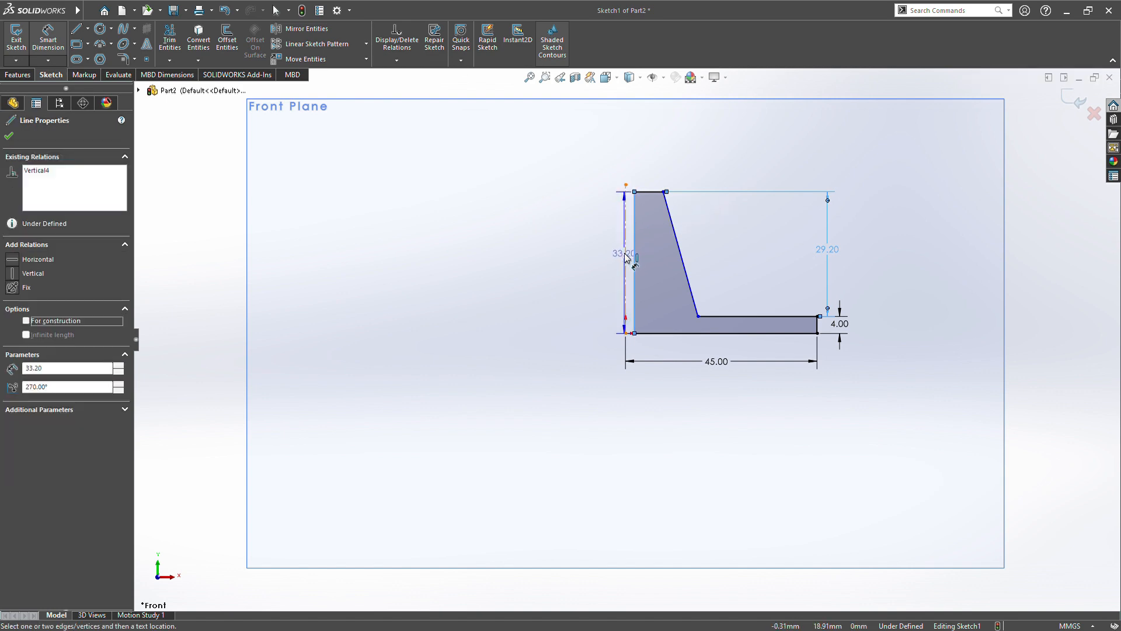
left_click(627, 258)
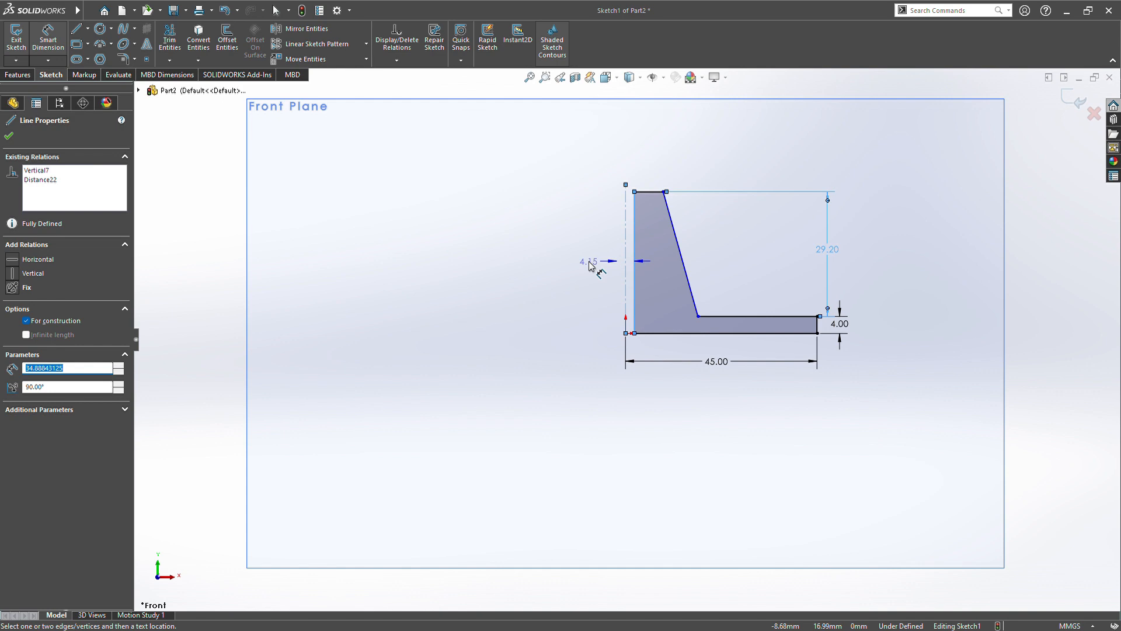
left_click(592, 266)
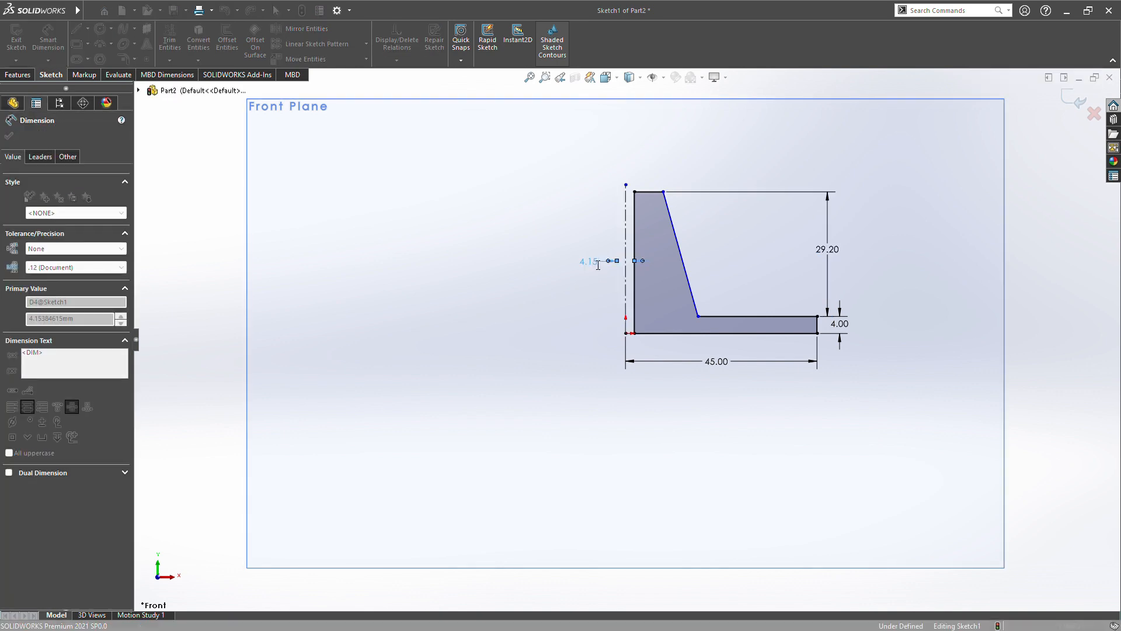
key("Return")
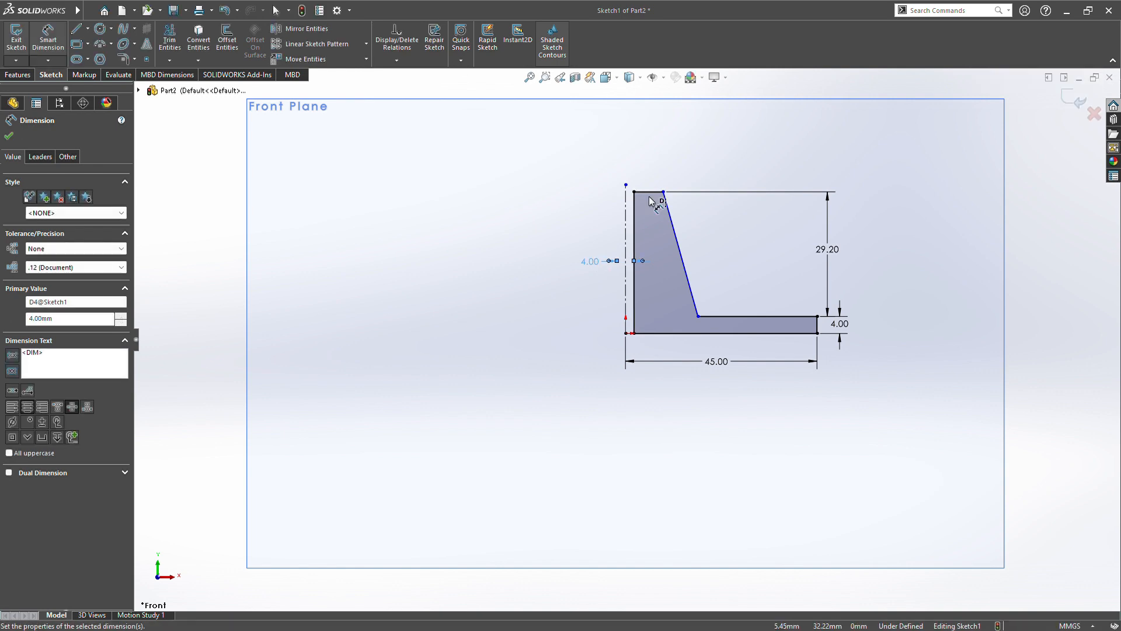
Step: Dimension the outer end of the profile's top edge 11 mm from the centerline
left_click(663, 192)
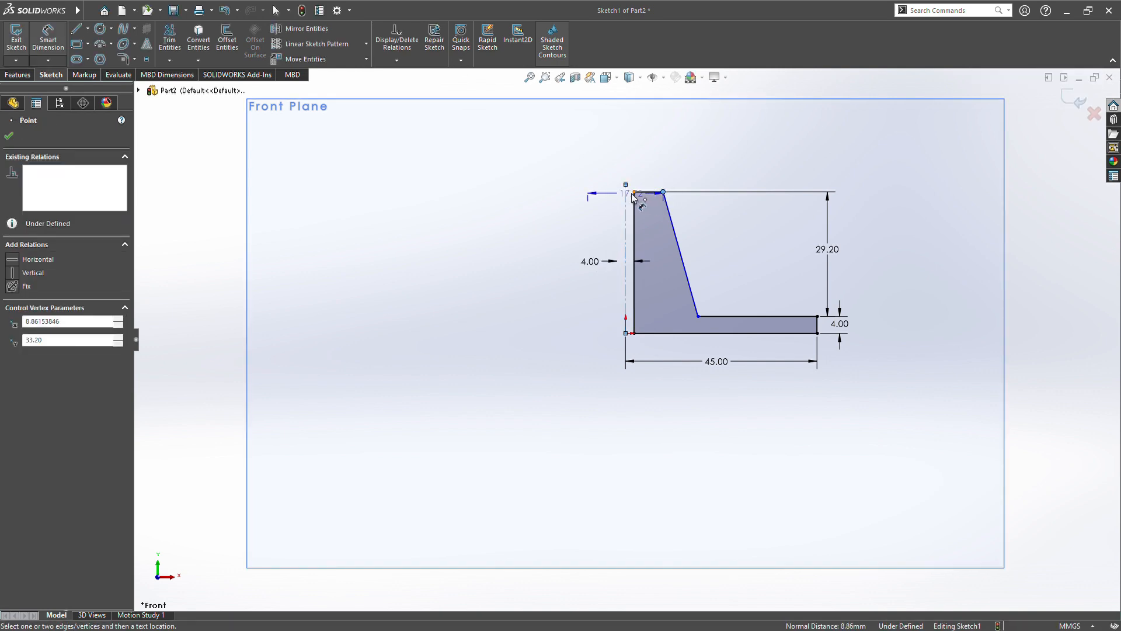
left_click(626, 196)
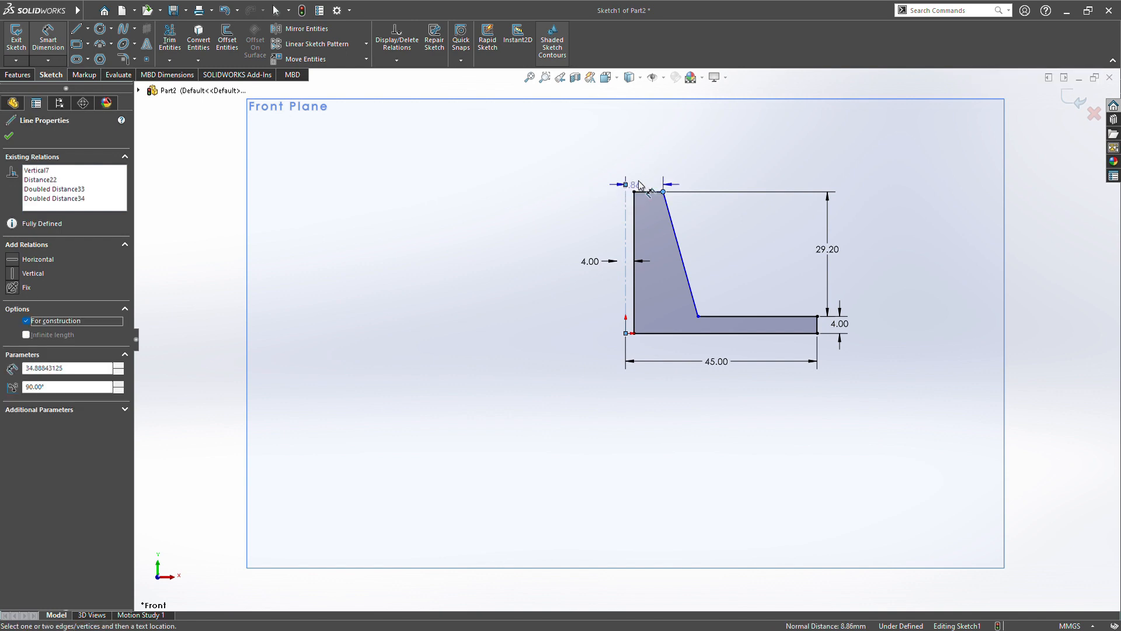
left_click(648, 167)
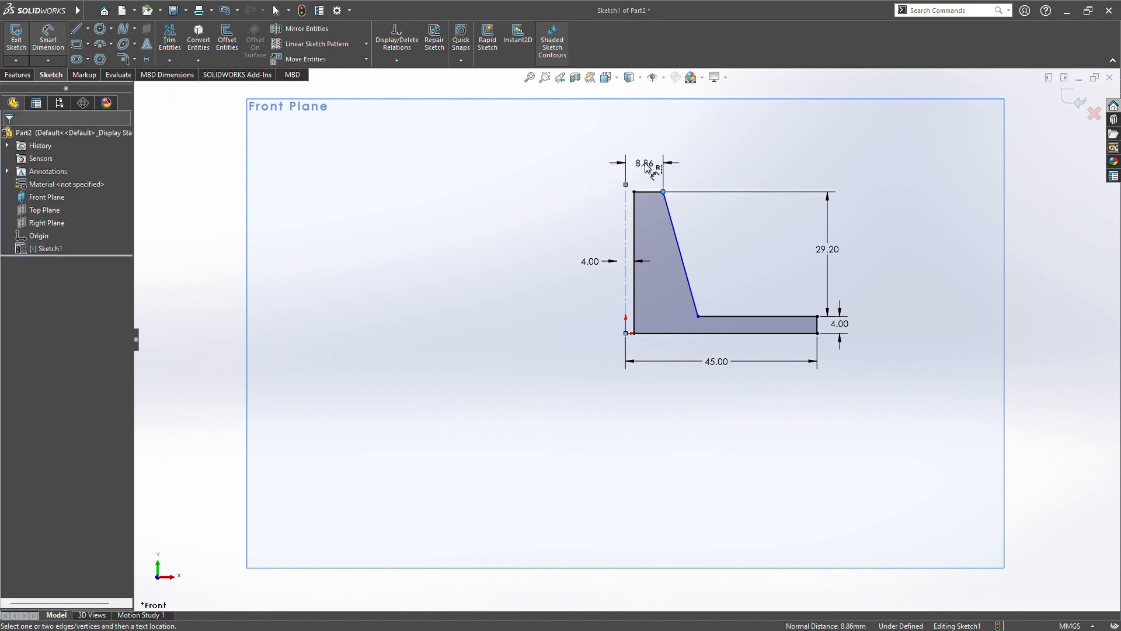
type("11")
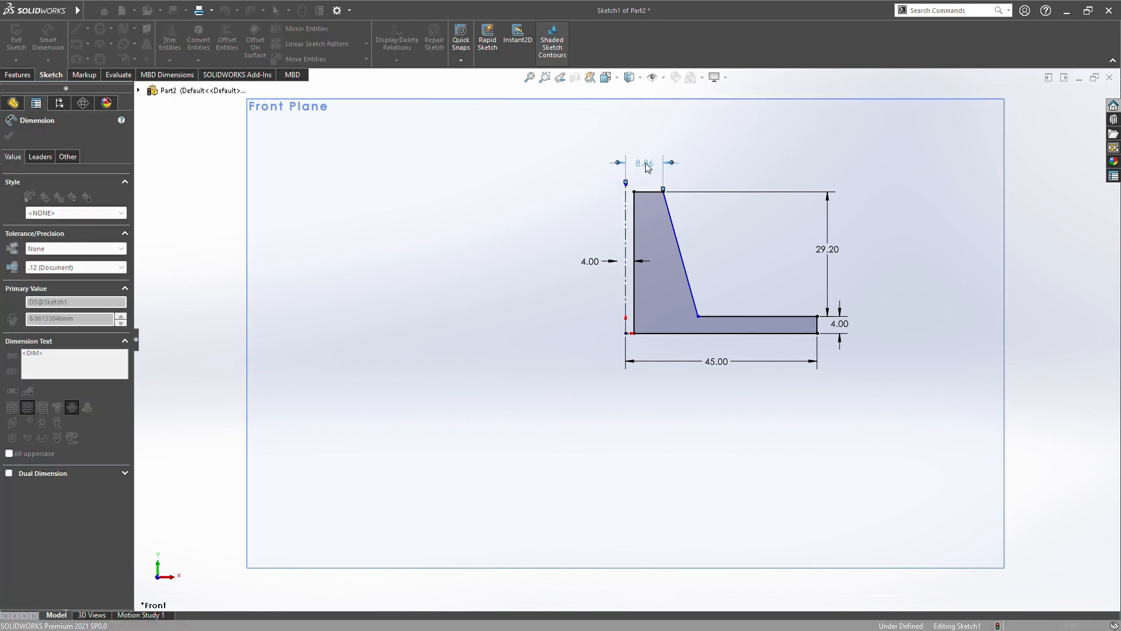
key("Return")
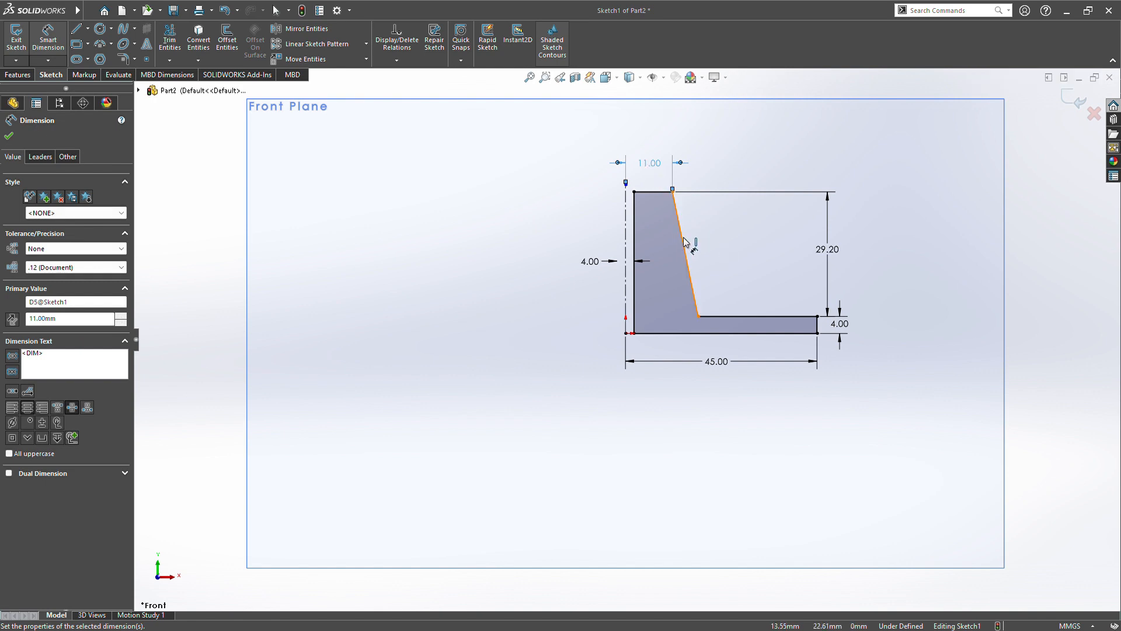
Step: Dimension the angle between the slanted line and the centerline as 15°
left_click(688, 244)
left_click(626, 239)
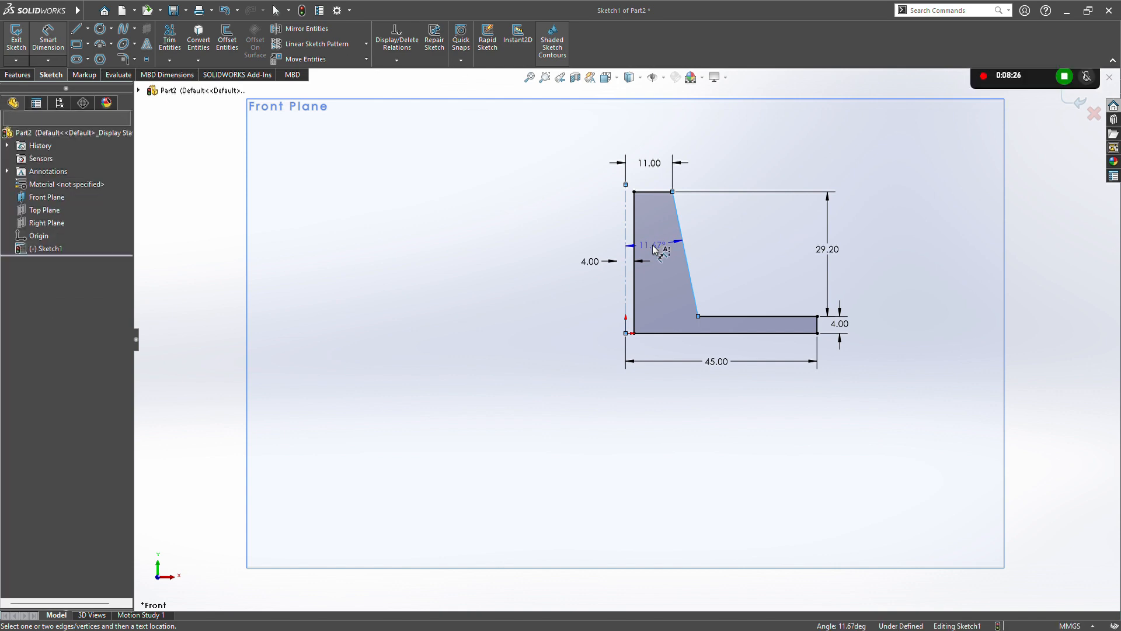
left_click(653, 244)
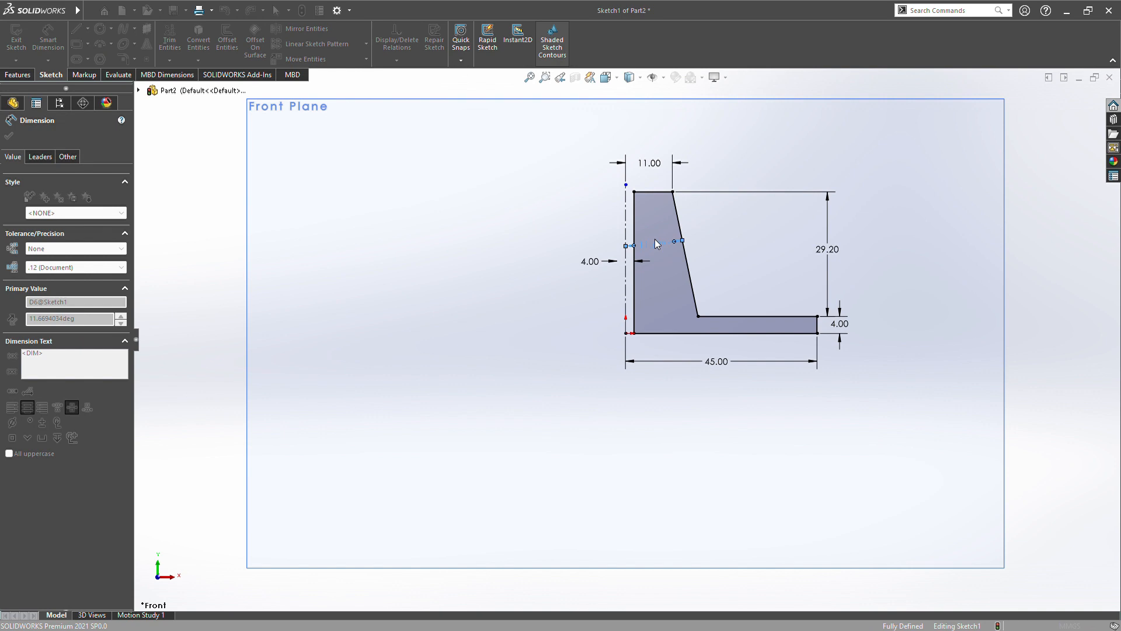
type("15")
key("Return")
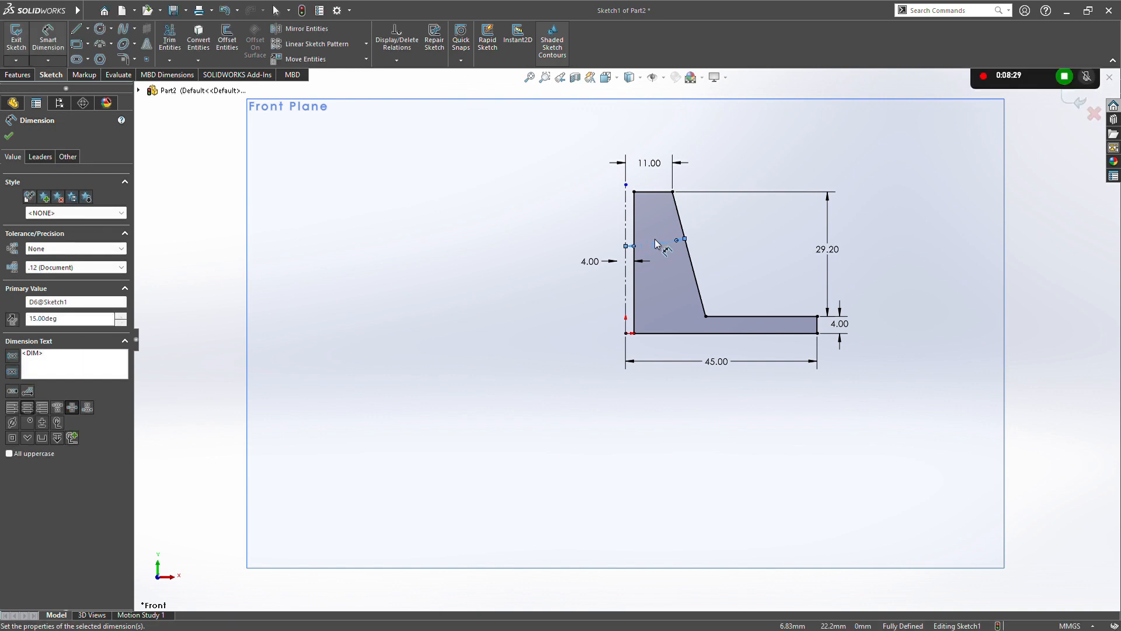
Step: Add a 10 mm sketch fillet at the corner between the slanted line and the flange's upper edge
left_click(124, 61)
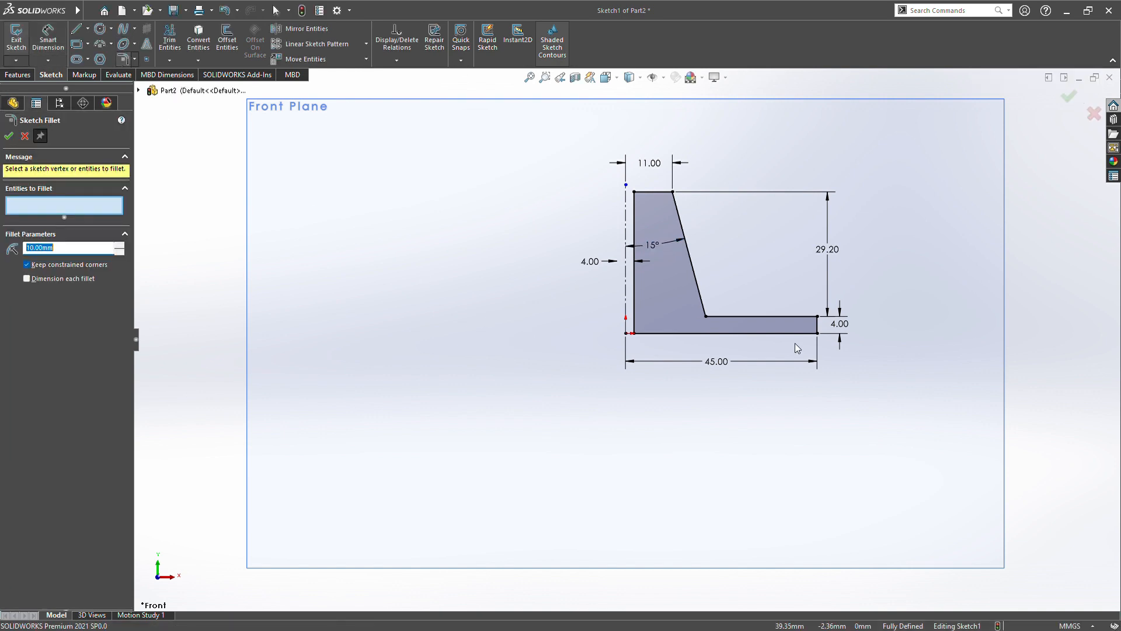
left_click(706, 317)
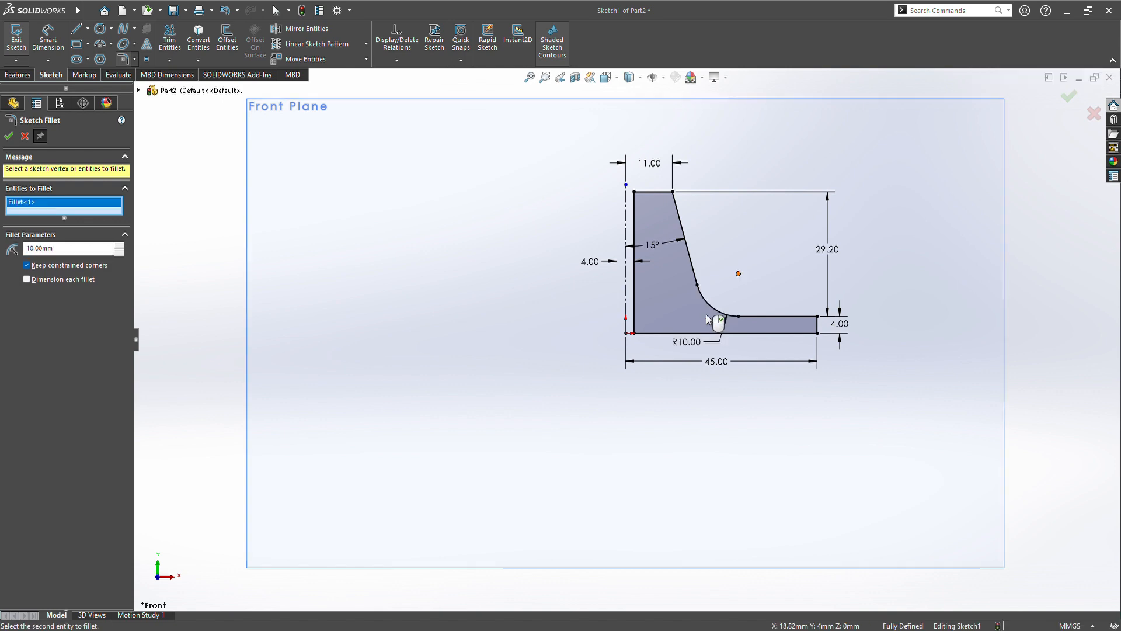
left_click(9, 136)
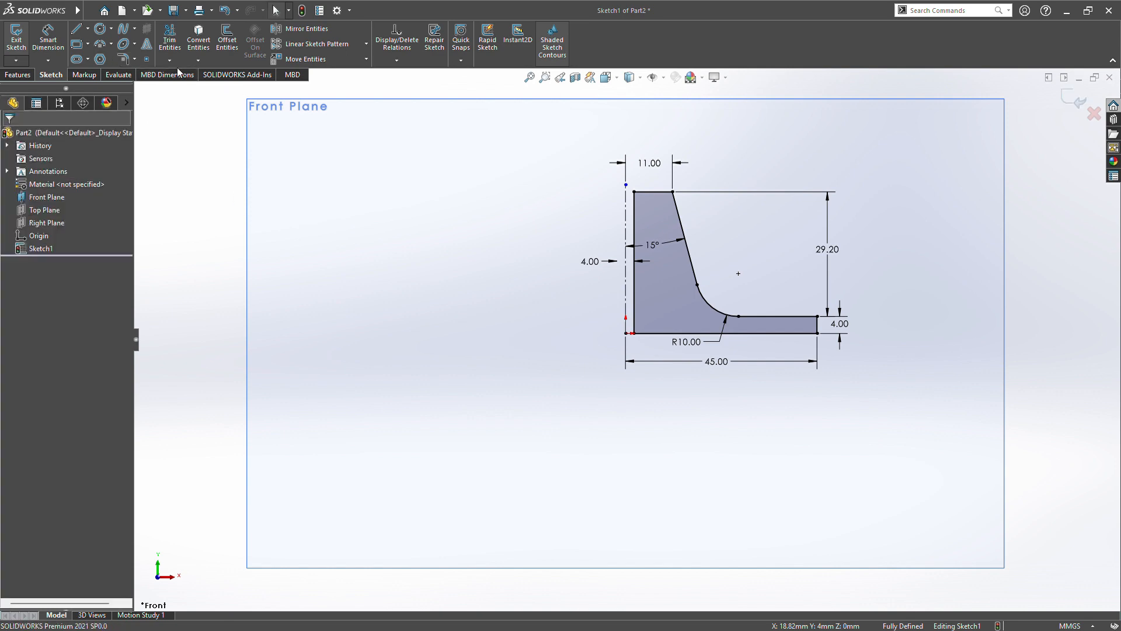
Step: Add a 5 mm sketch fillet at the corner between the top edge and the slanted line
left_click(123, 59)
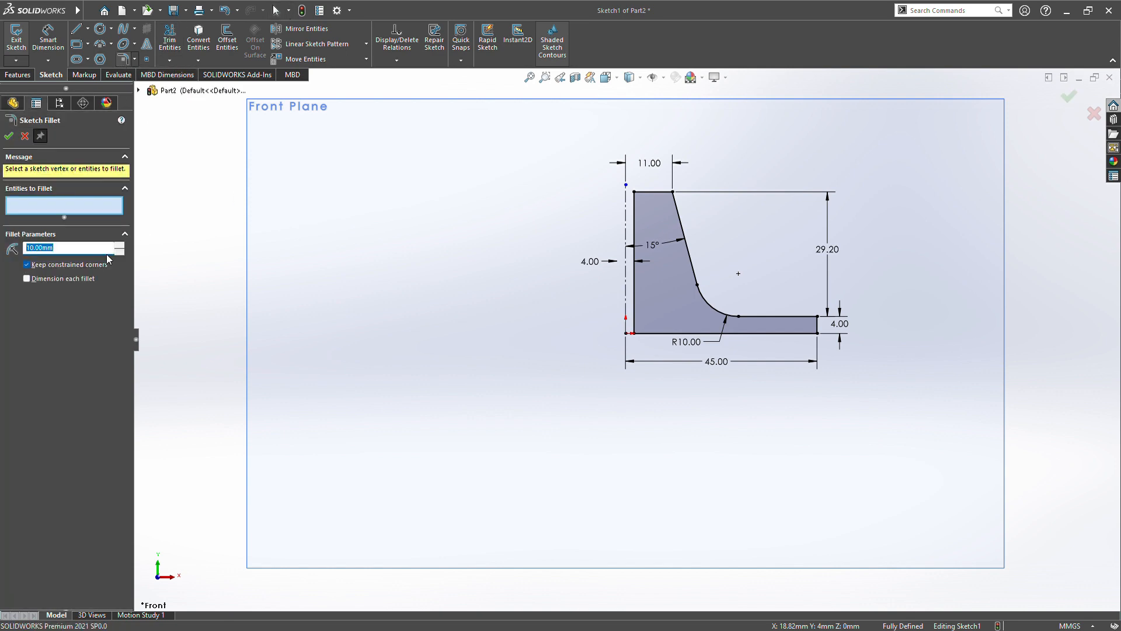
type("5")
left_click(673, 192)
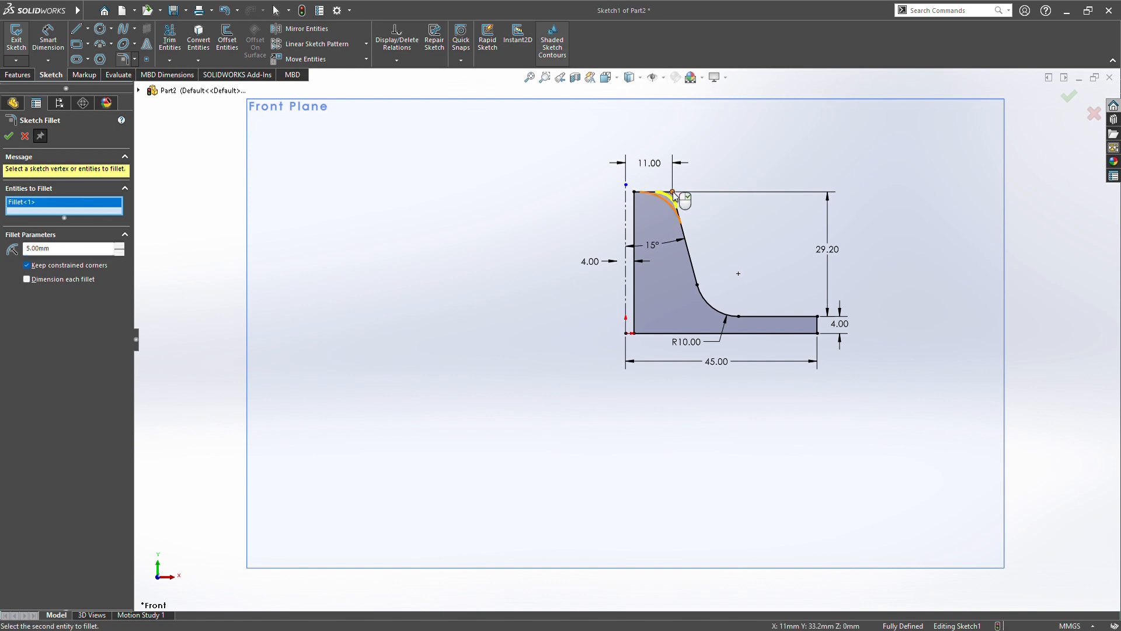
key("Return")
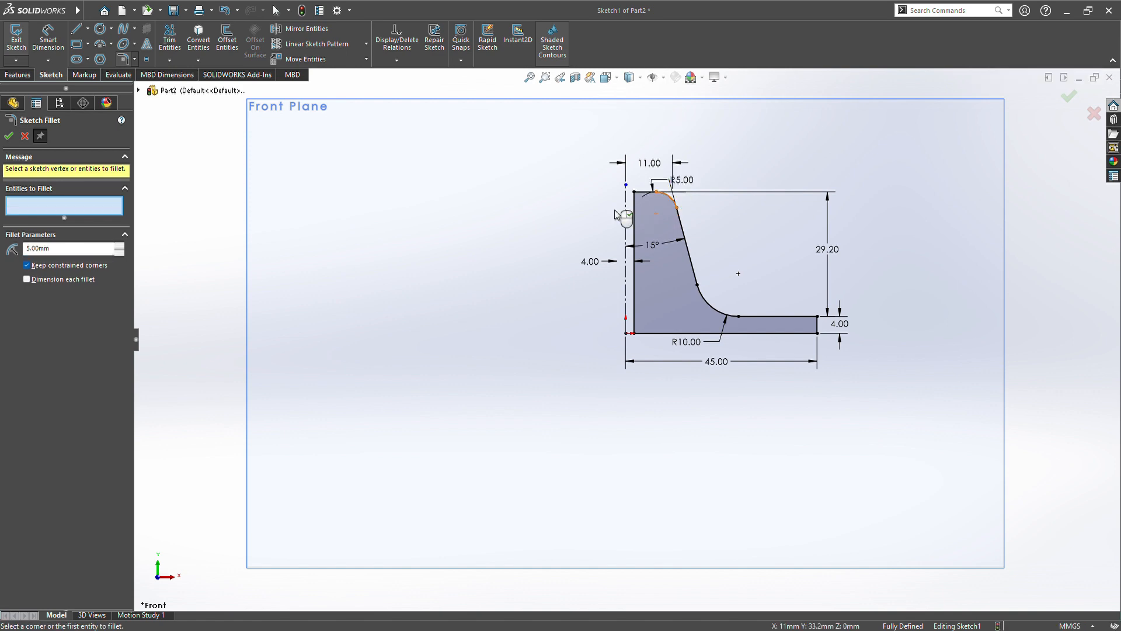
key("Return")
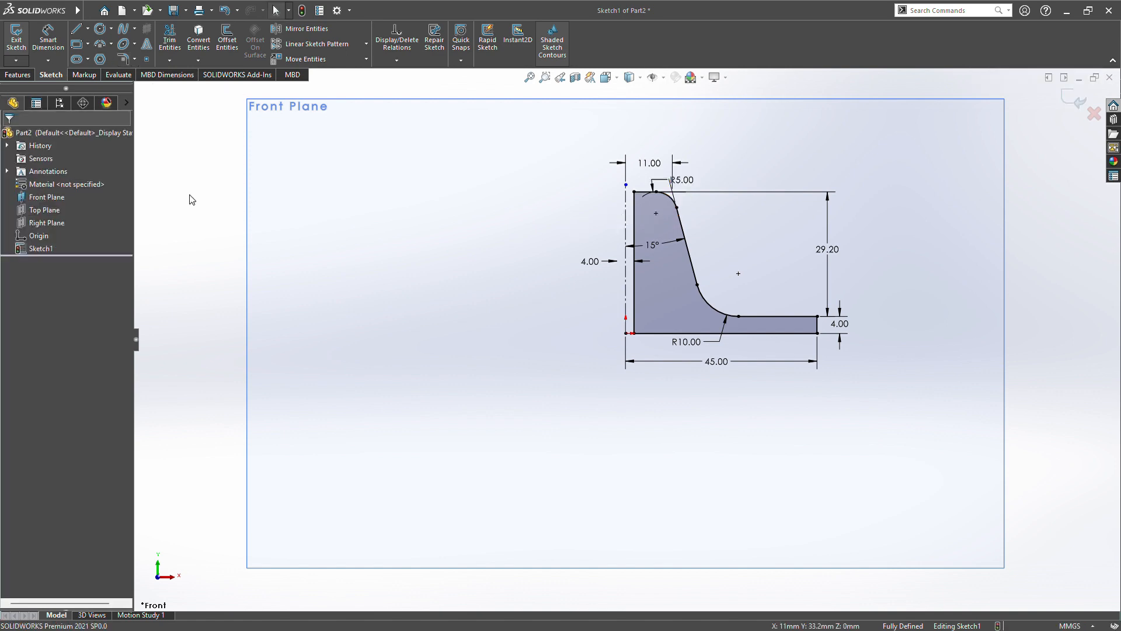
Step: Revolve the finished profile 360° about the vertical centerline as a solid boss
left_click(16, 75)
left_click(68, 42)
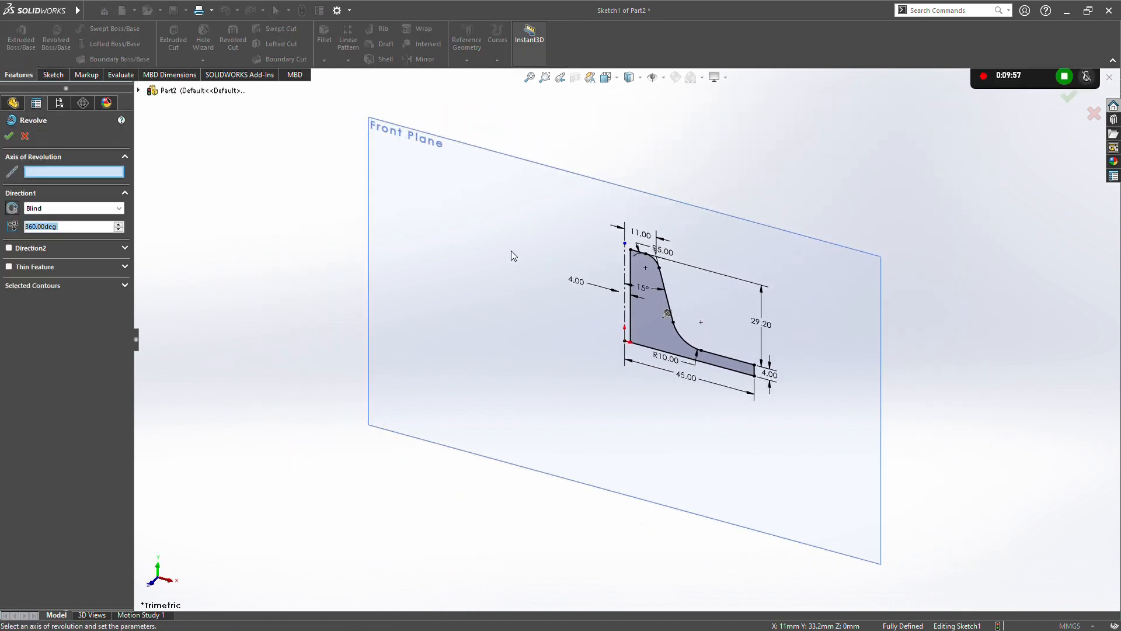
left_click(626, 272)
key("Return")
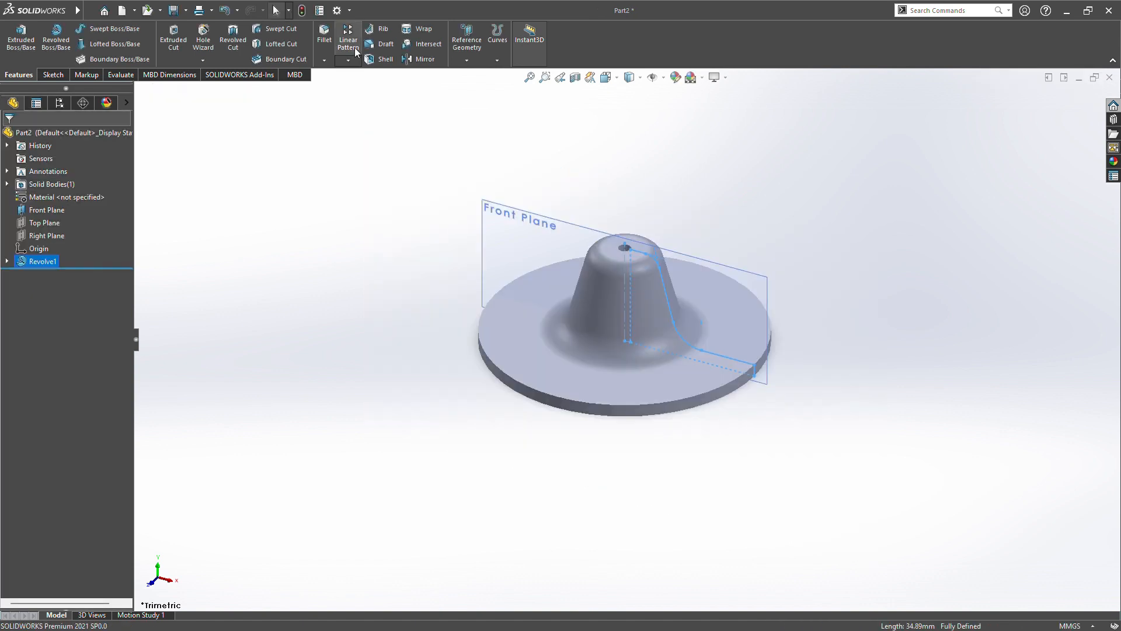
Step: Mirror the revolved hub feature about the flat underside of the flange
left_click(412, 58)
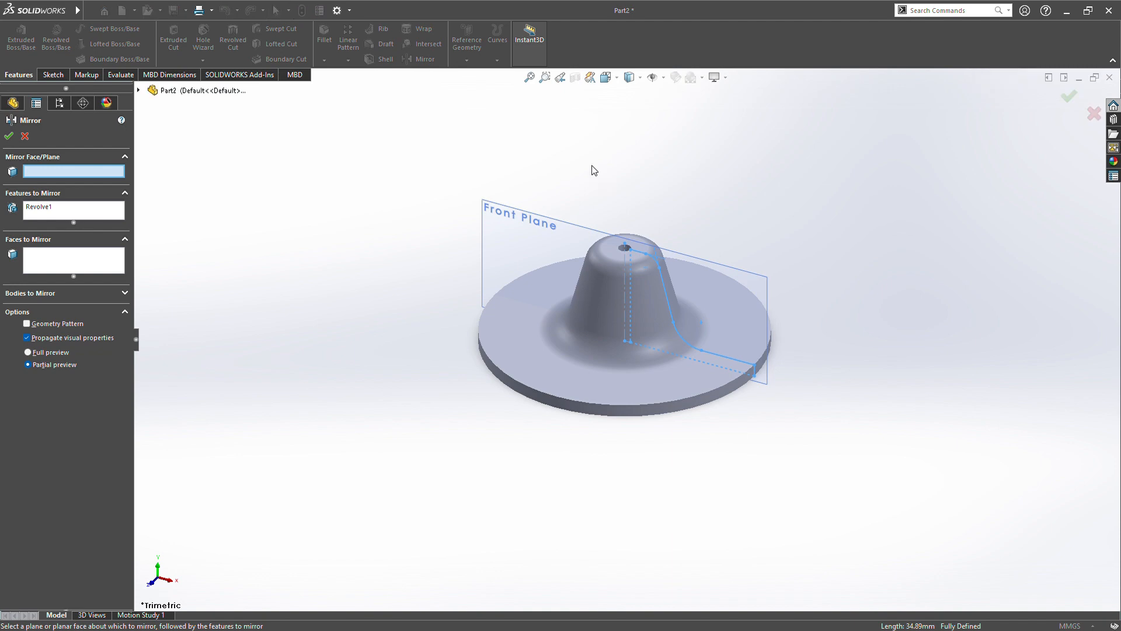
middle_click_drag(592, 168, 583, 233)
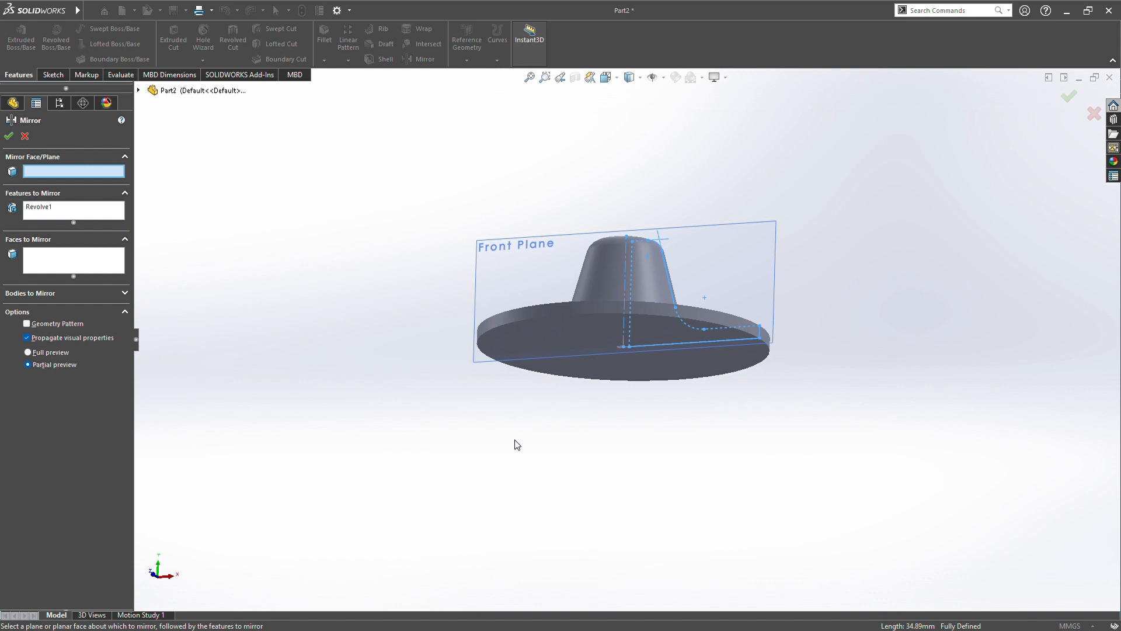
left_click(581, 322)
right_click(580, 327)
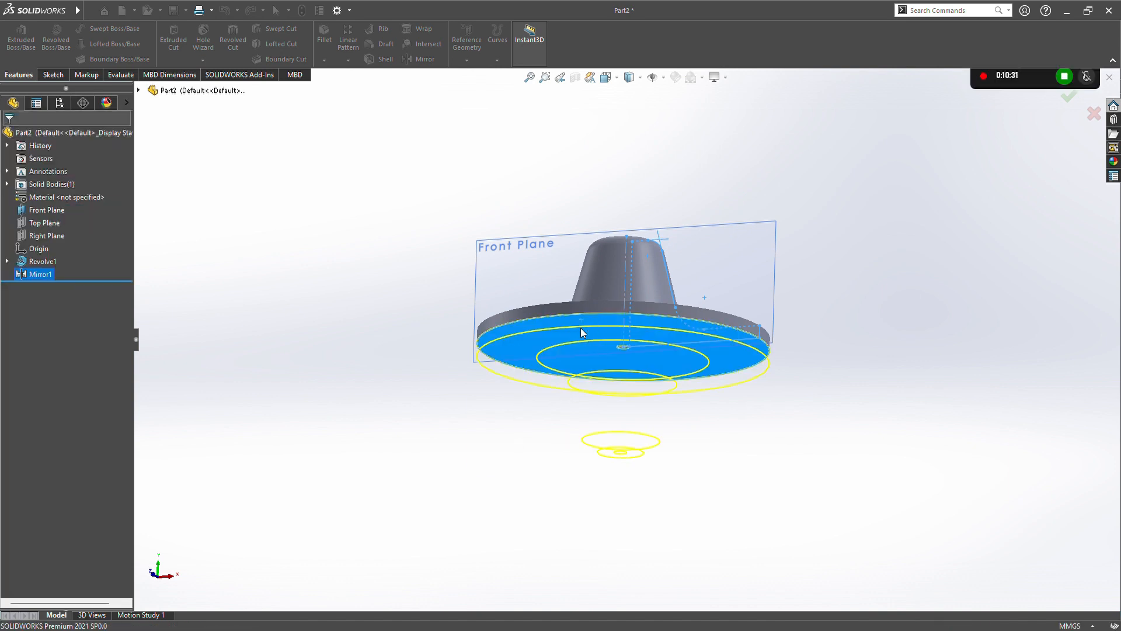
Step: Sketch on the Right Plane a horizontal line from the origin to the flange rim, continued by a second line about 13 mm outward
middle_click_drag(853, 270, 863, 380)
left_click(38, 238)
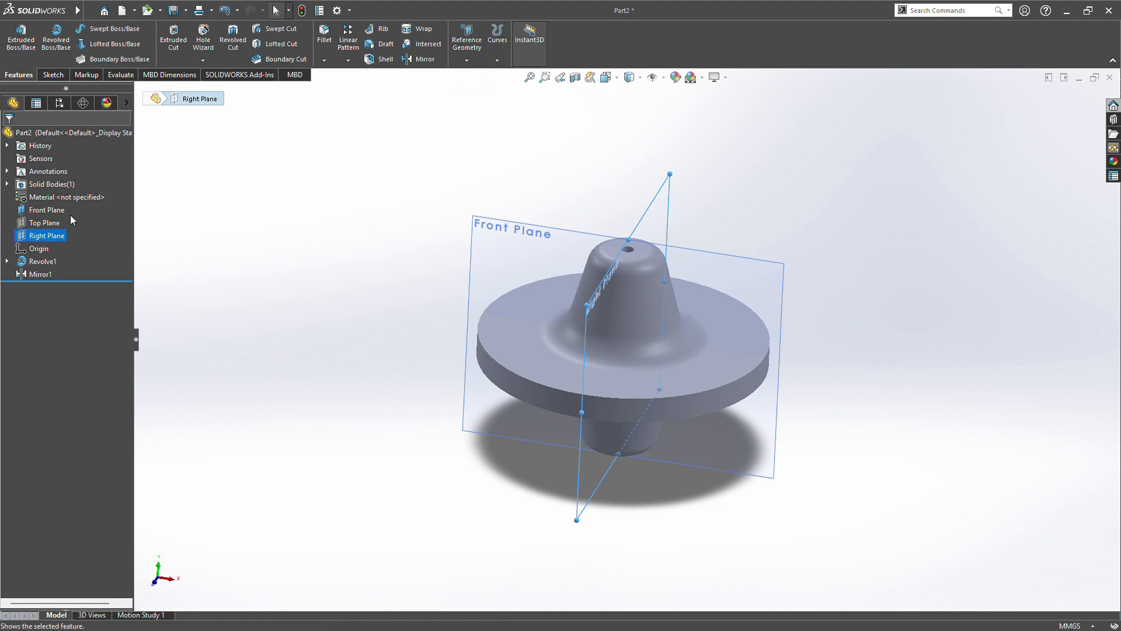
left_click(42, 223)
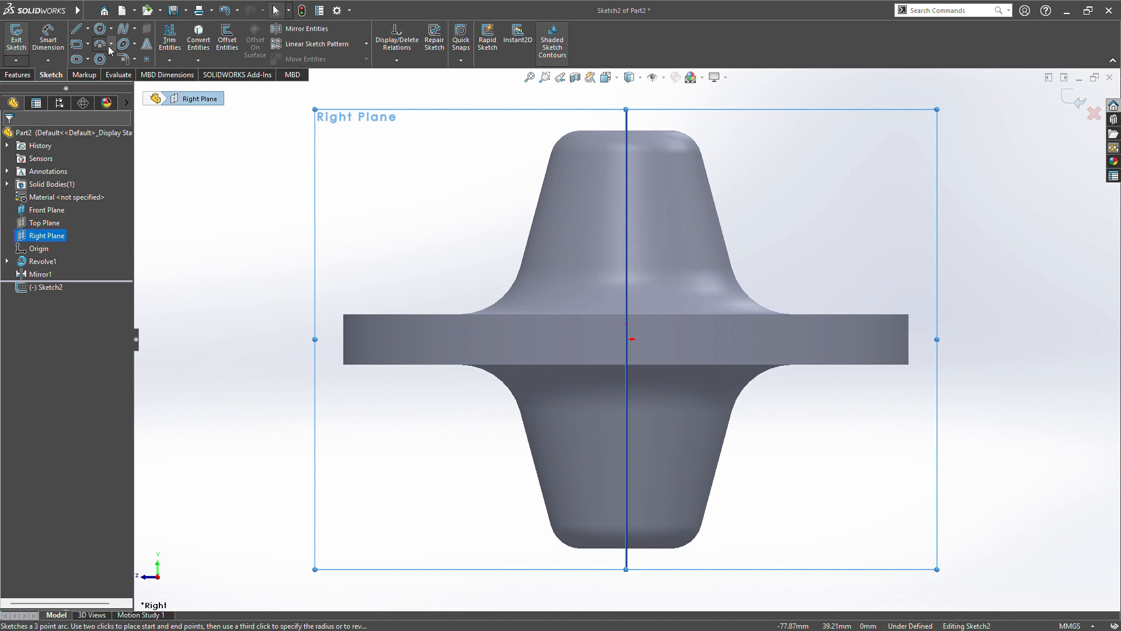
left_click(489, 315)
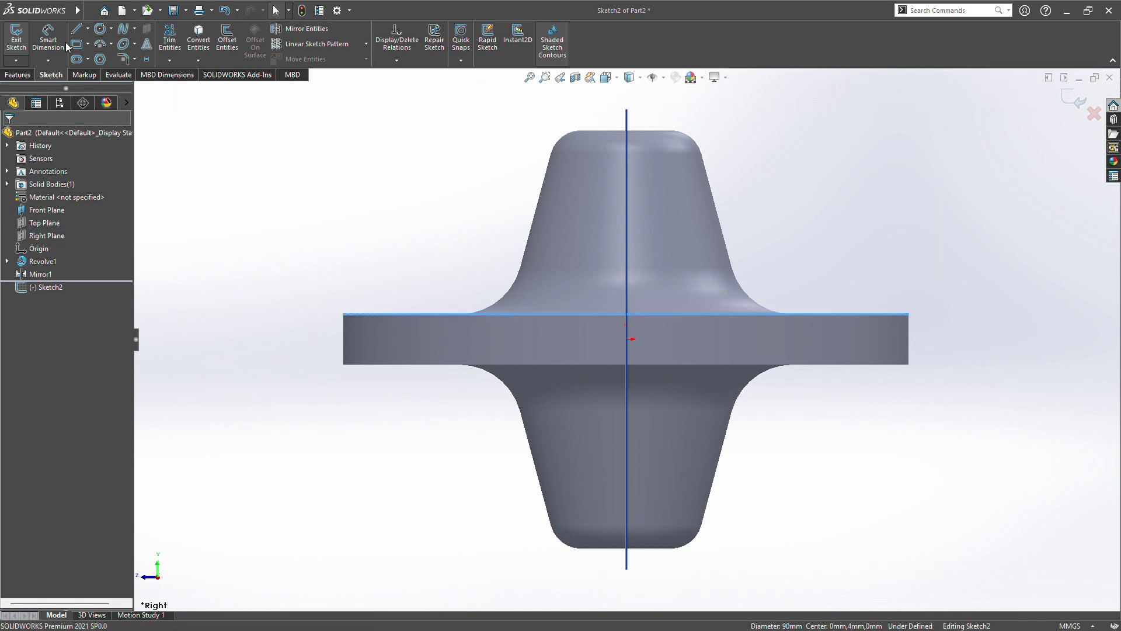
left_click(78, 30)
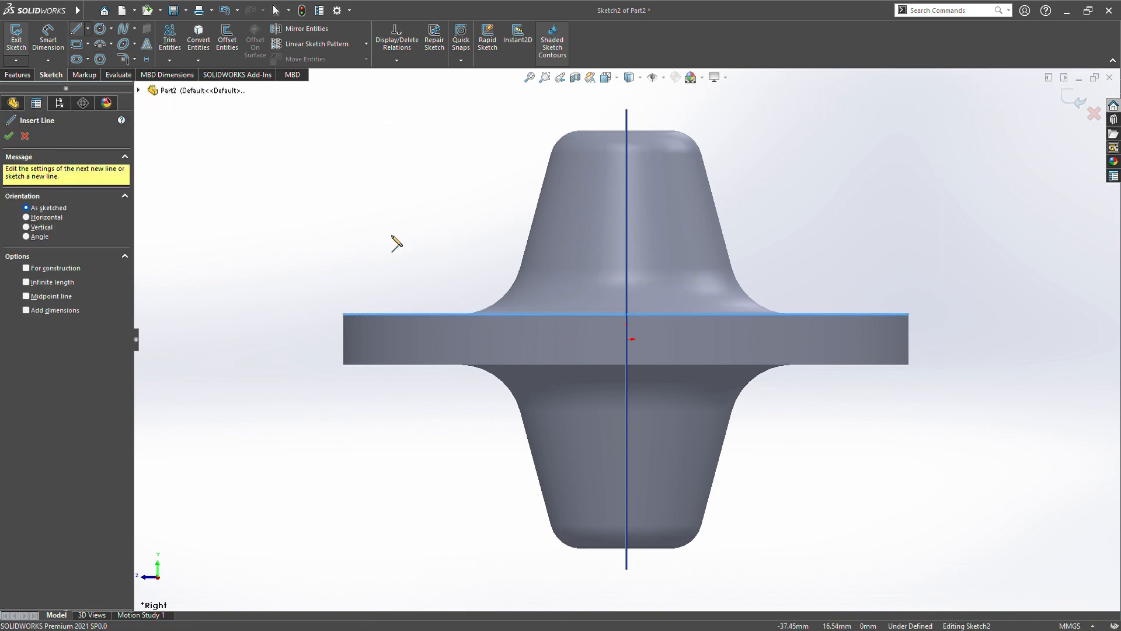
left_click_drag(632, 339, 995, 338)
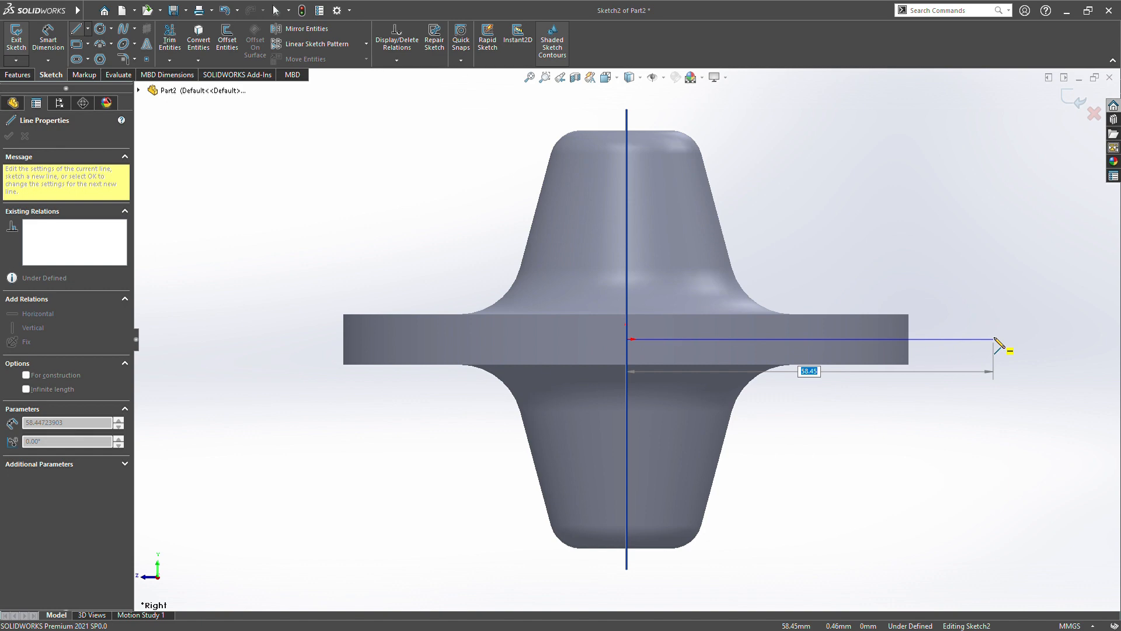
left_click_drag(995, 339, 908, 339)
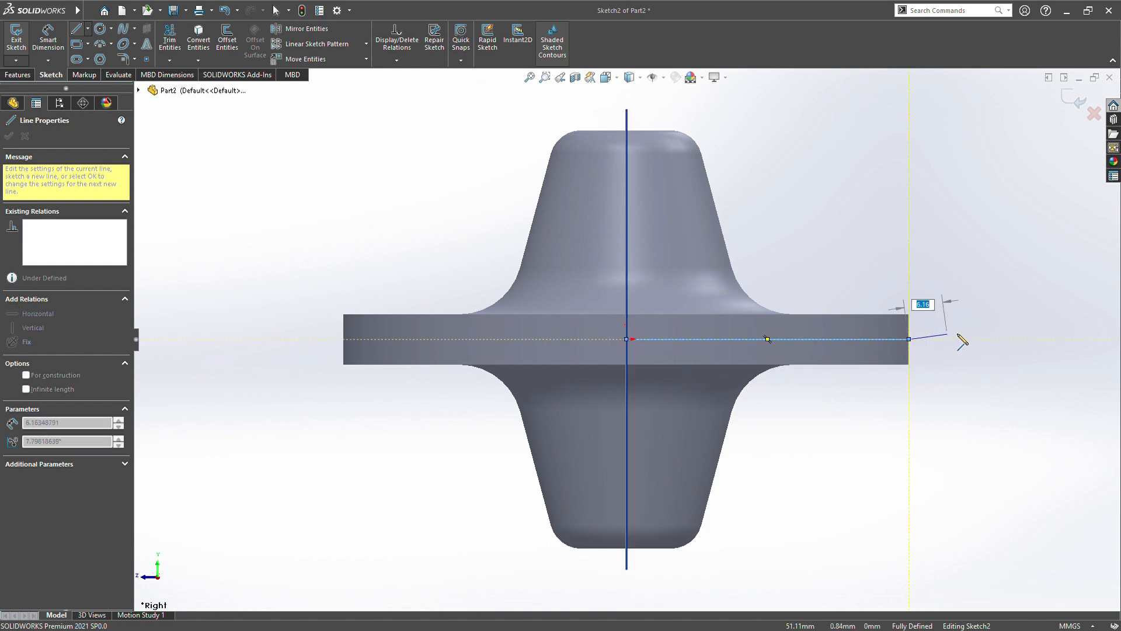
left_click(990, 340)
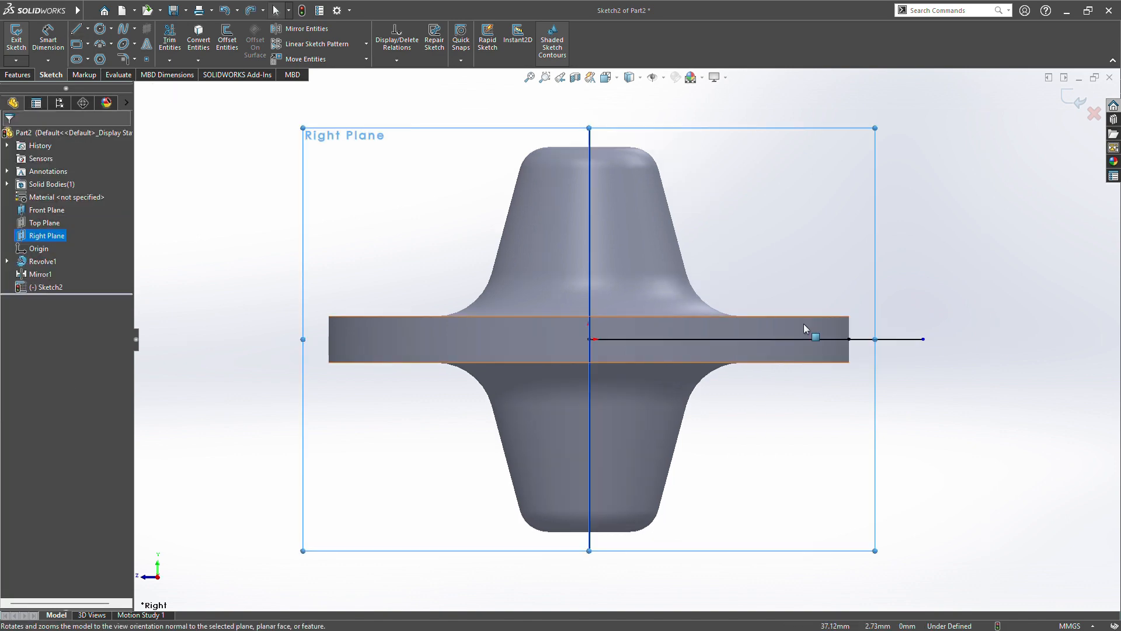
Step: Close the pin profile with an arc of about 2.8 mm radius, a horizontal line back to the flange rim and a vertical line
left_click(76, 28)
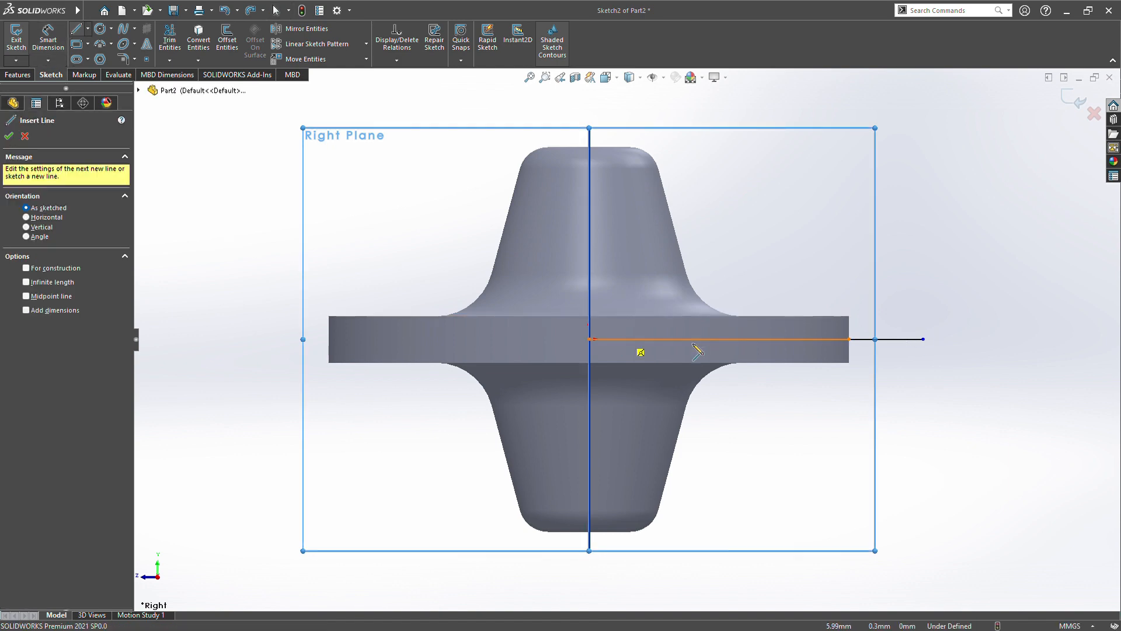
left_click(923, 339)
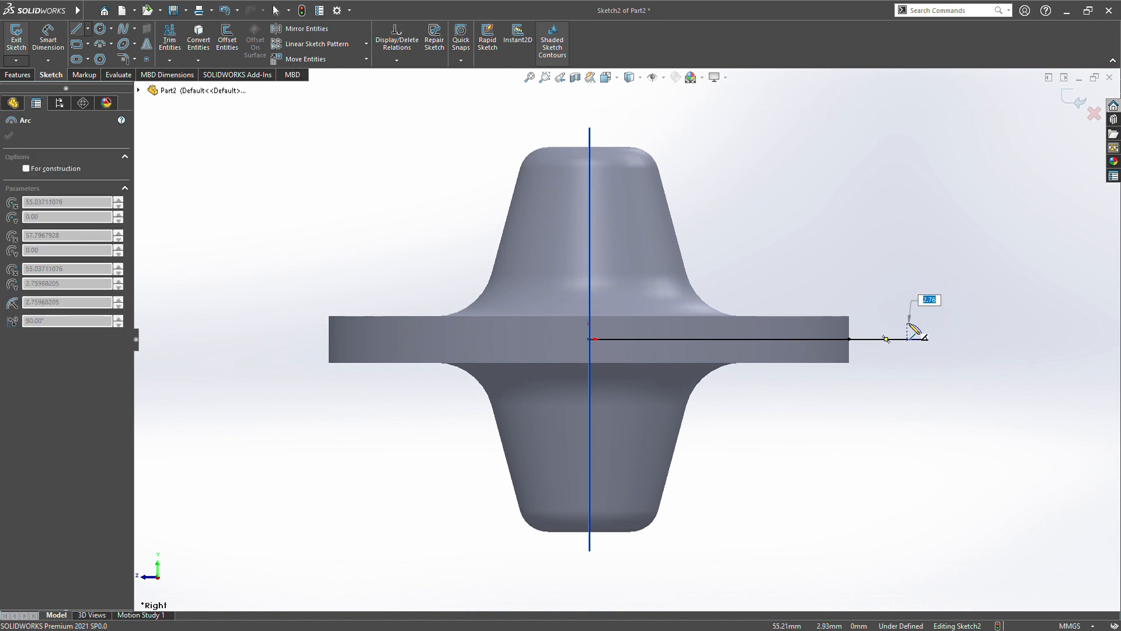
double_click(909, 323)
left_click(908, 323)
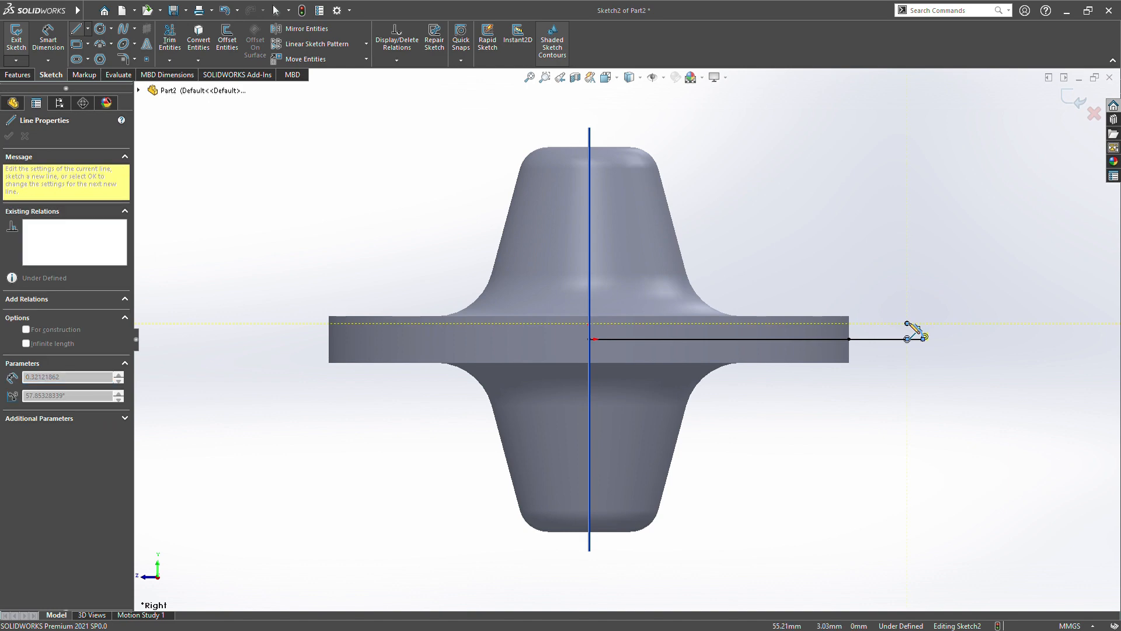
left_click(850, 323)
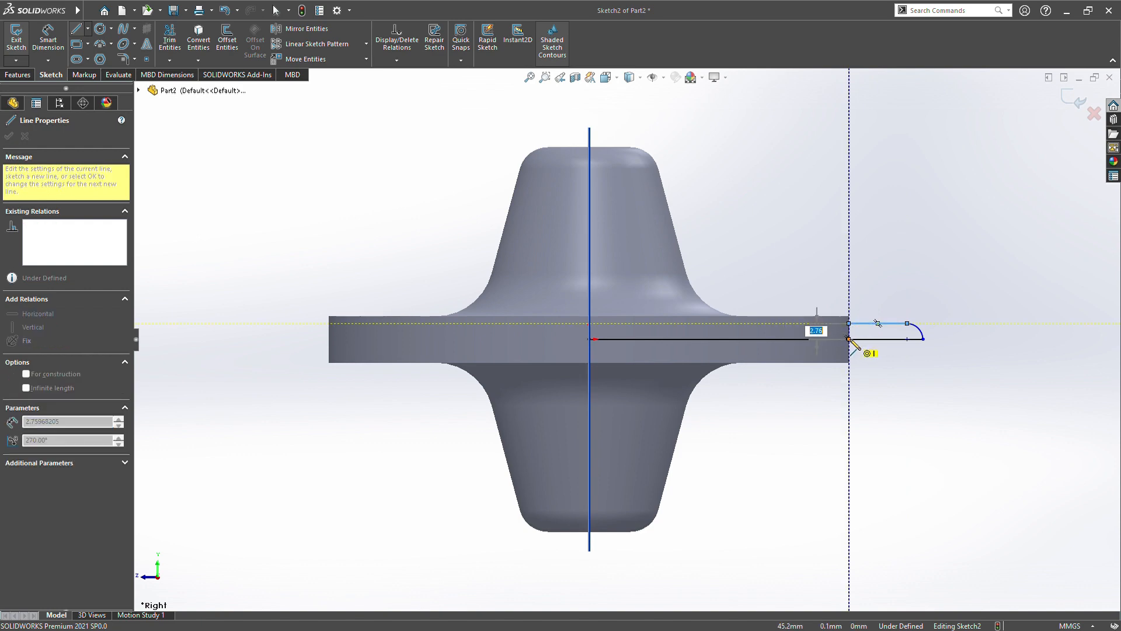
left_click(849, 339)
key("Escape")
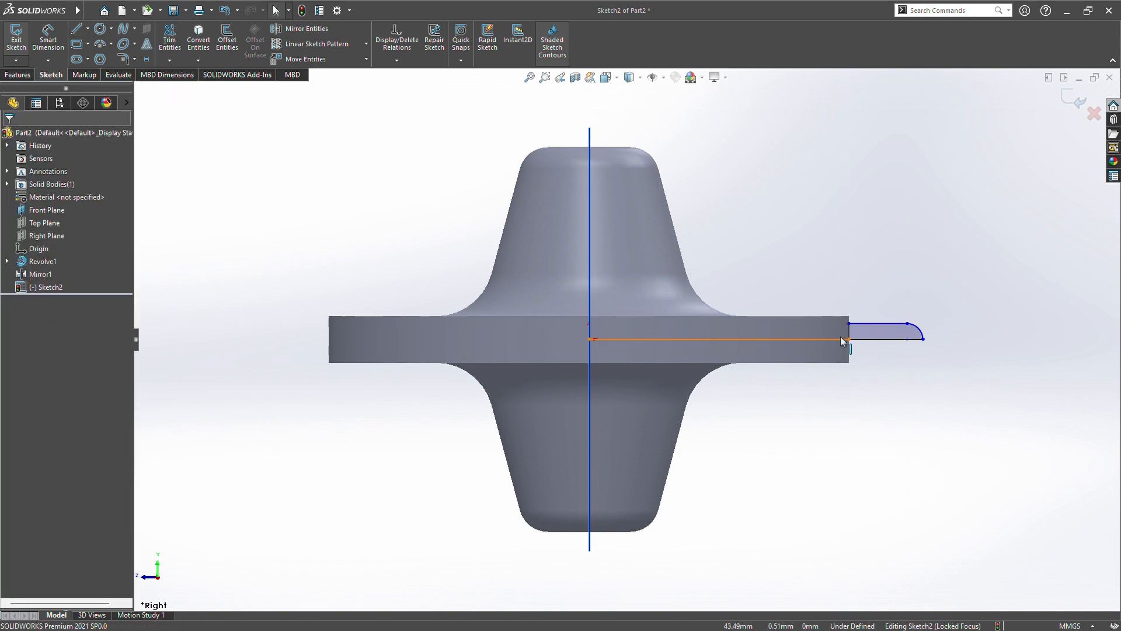
Step: Convert the line inside the flange to construction geometry and dimension the pin's length outside the rim as 11 mm
left_click(816, 339)
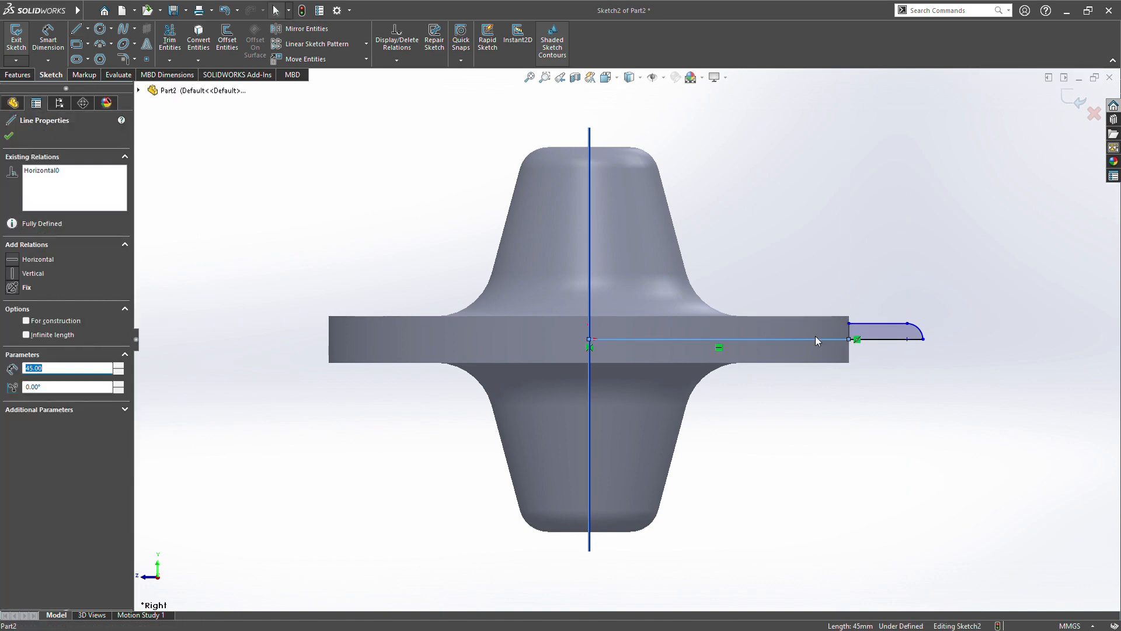
left_click(870, 299)
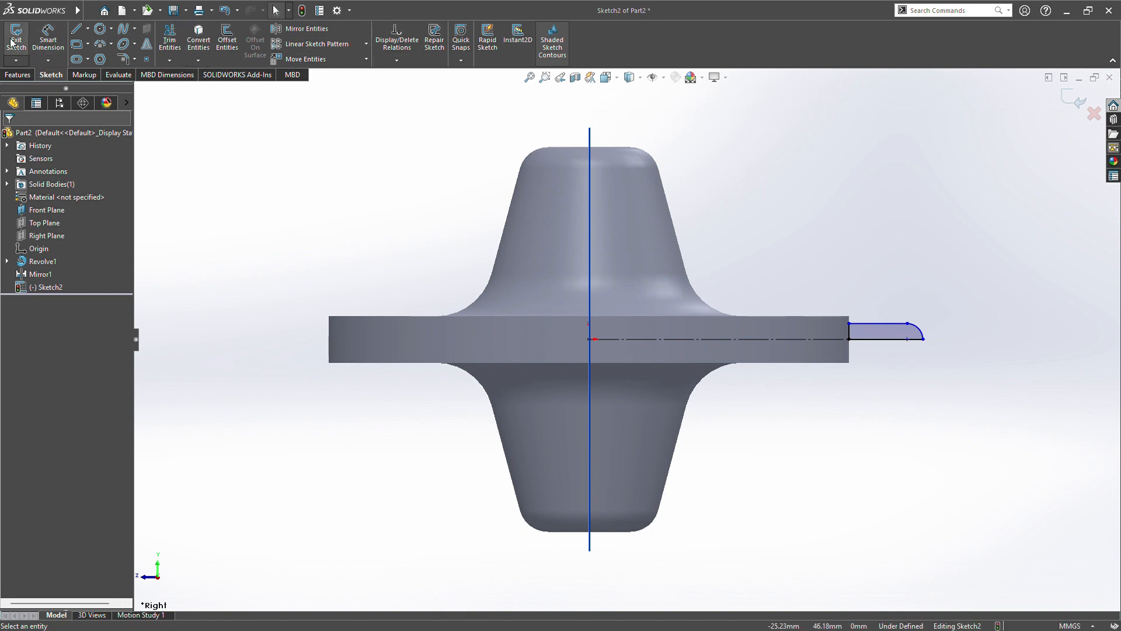
left_click(885, 345)
left_click(888, 365)
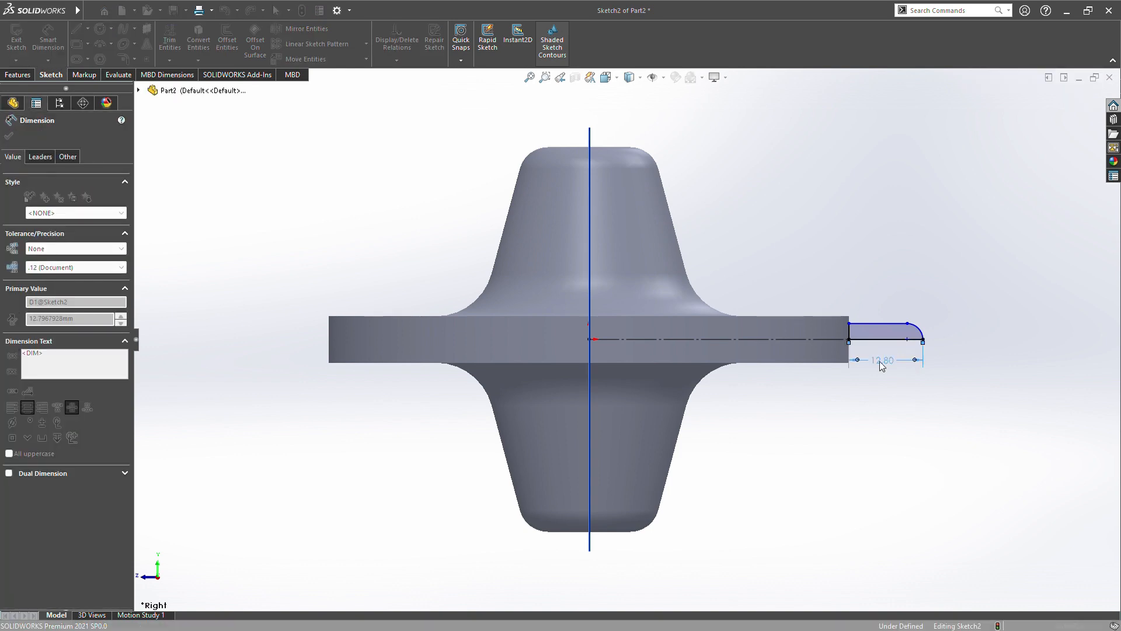
type("11.00mm")
key("Return")
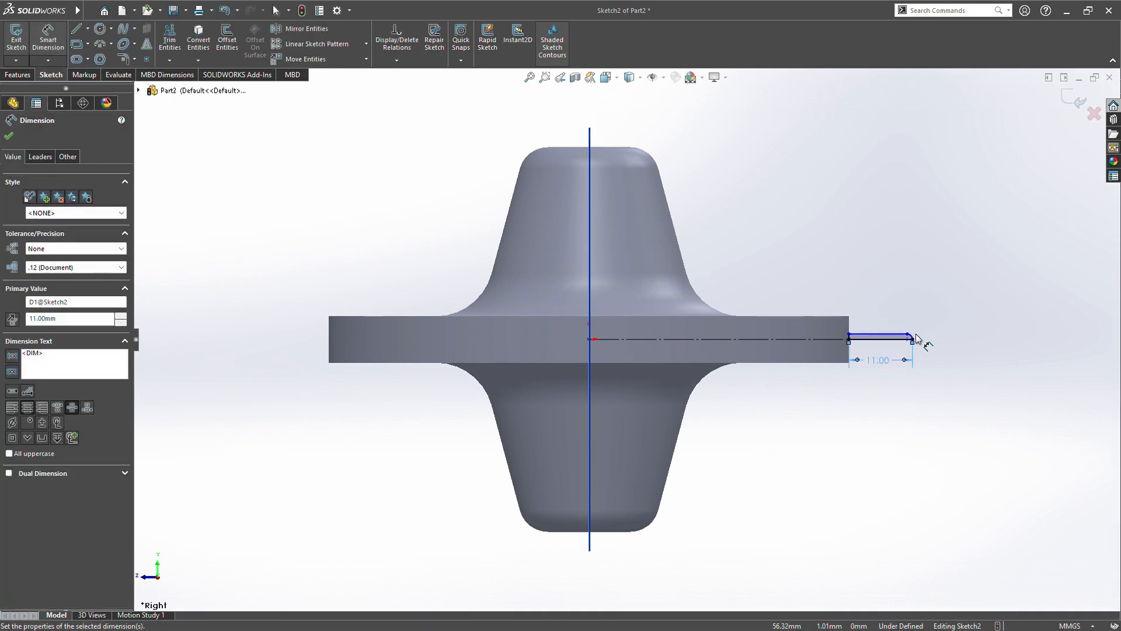
Step: Dimension the radius of the arc at the pin's outer end as 2.5 mm
scroll(839, 346, "down", 3)
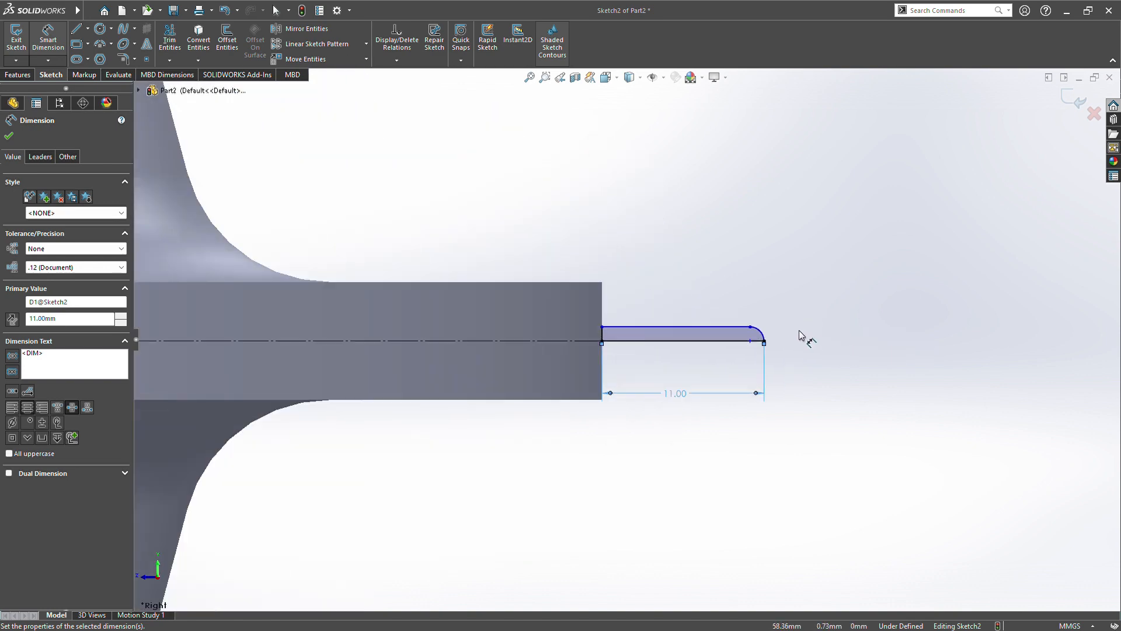
left_click(760, 333)
left_click(840, 302)
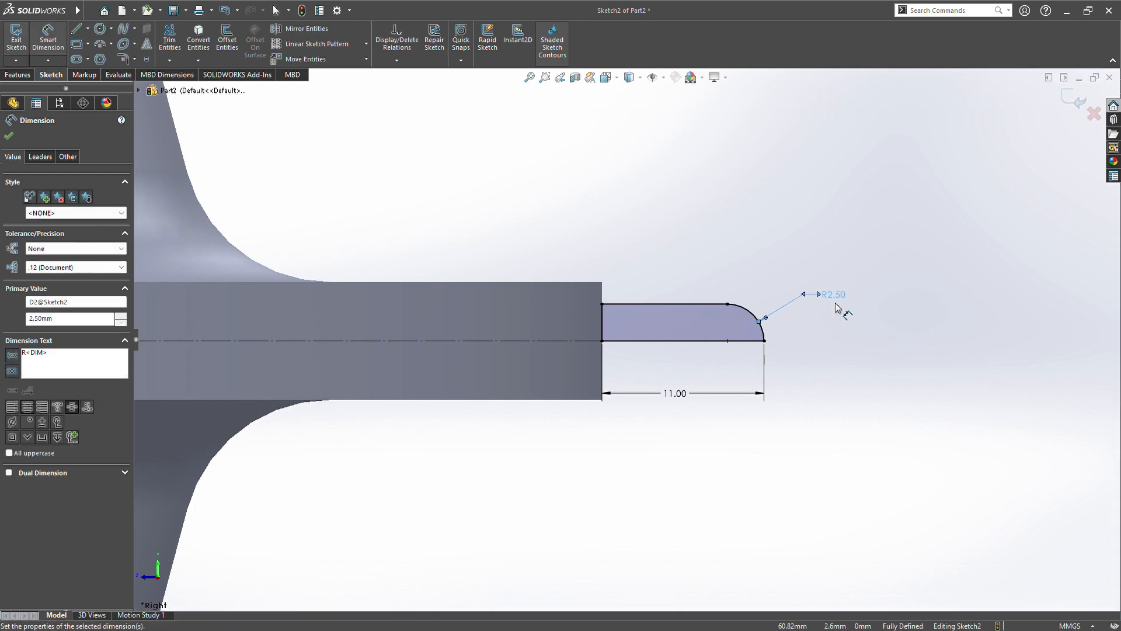
Step: Extend the pin profile into the flange with a closed rectangular section and dimension its depth as 2.35 mm
key("l")
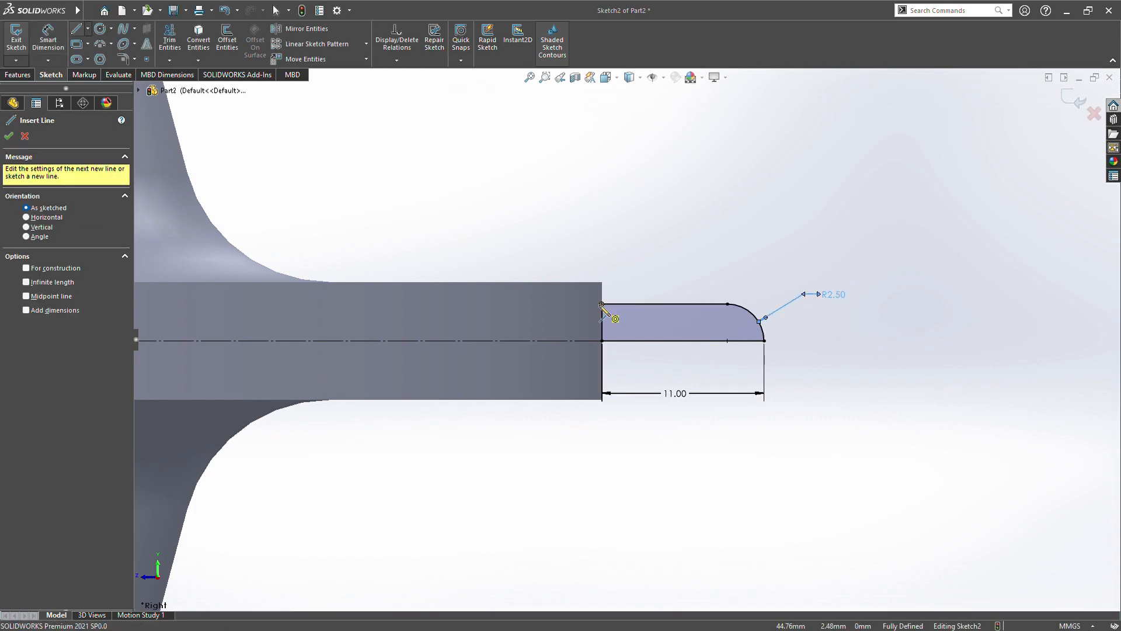
left_click(603, 304)
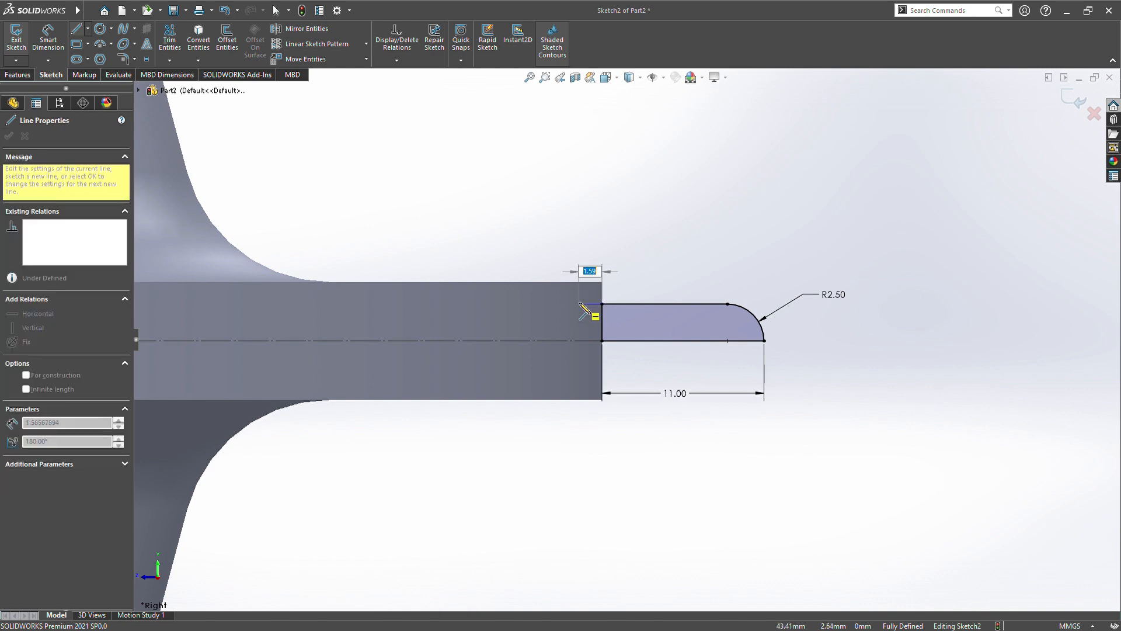
left_click(575, 303)
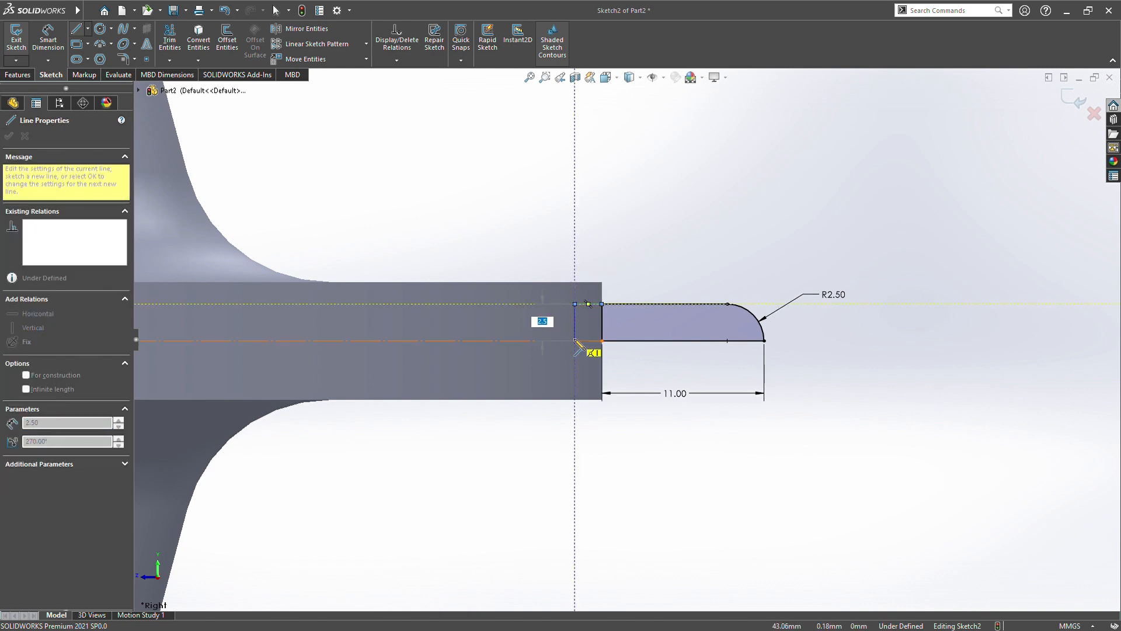
left_click(576, 340)
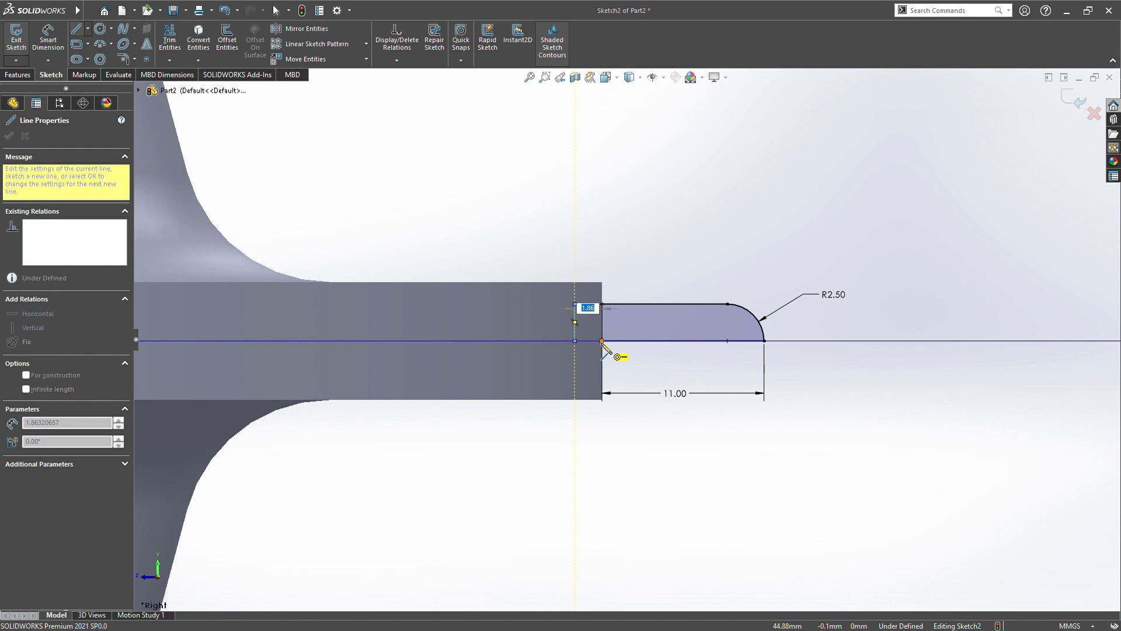
left_click(602, 341)
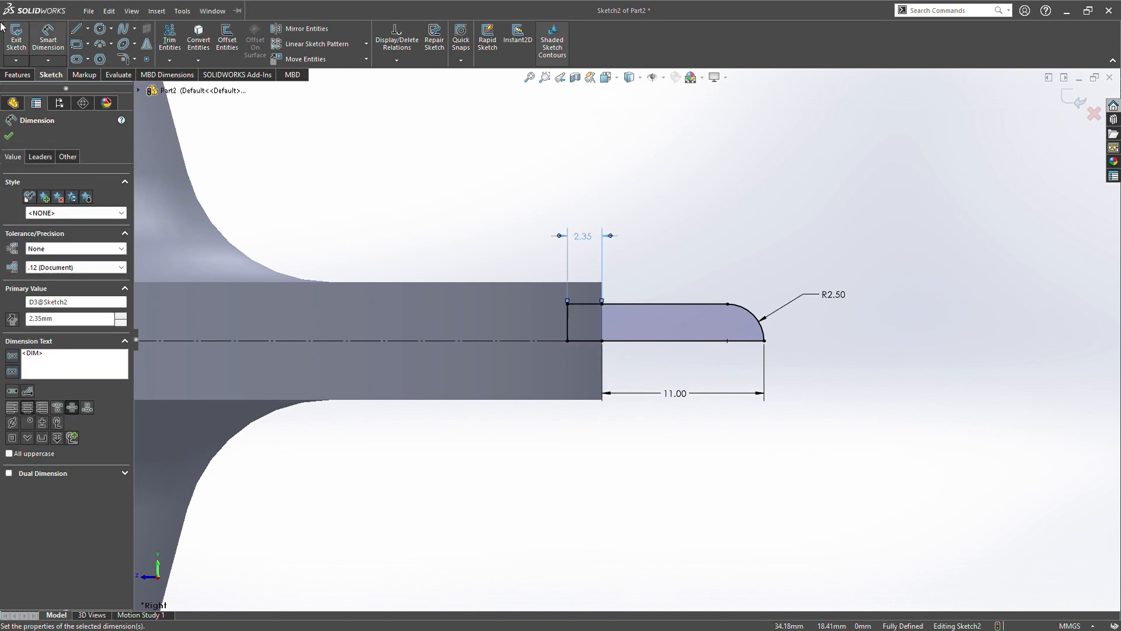
Step: Revolve the pin profile 360° about the horizontal construction line as a solid boss merged with the flange
left_click(19, 74)
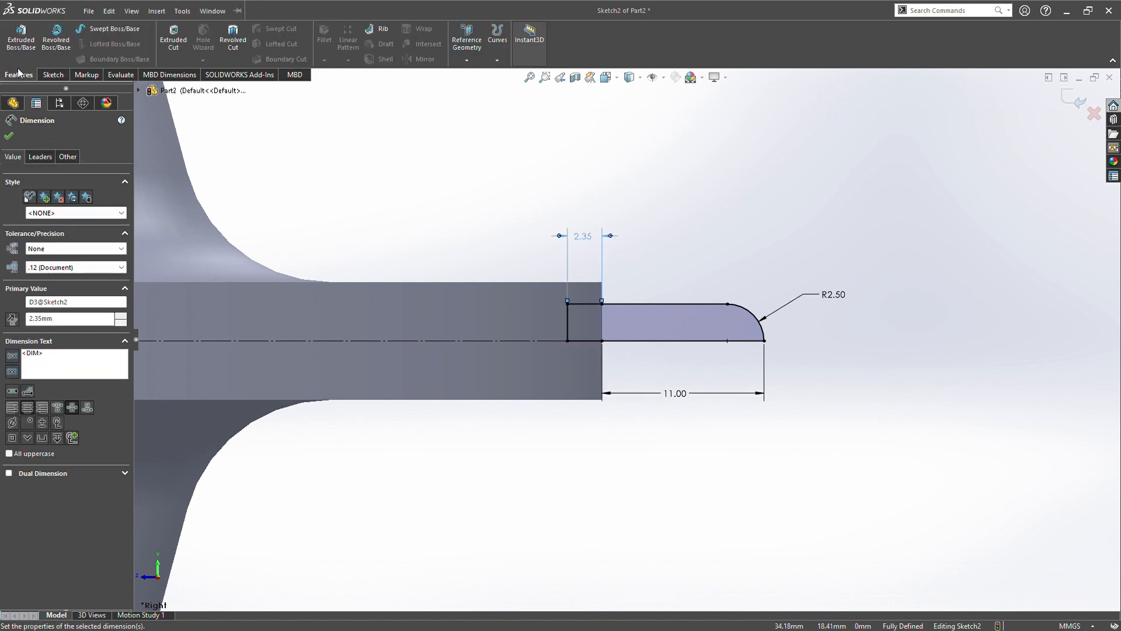
left_click(57, 38)
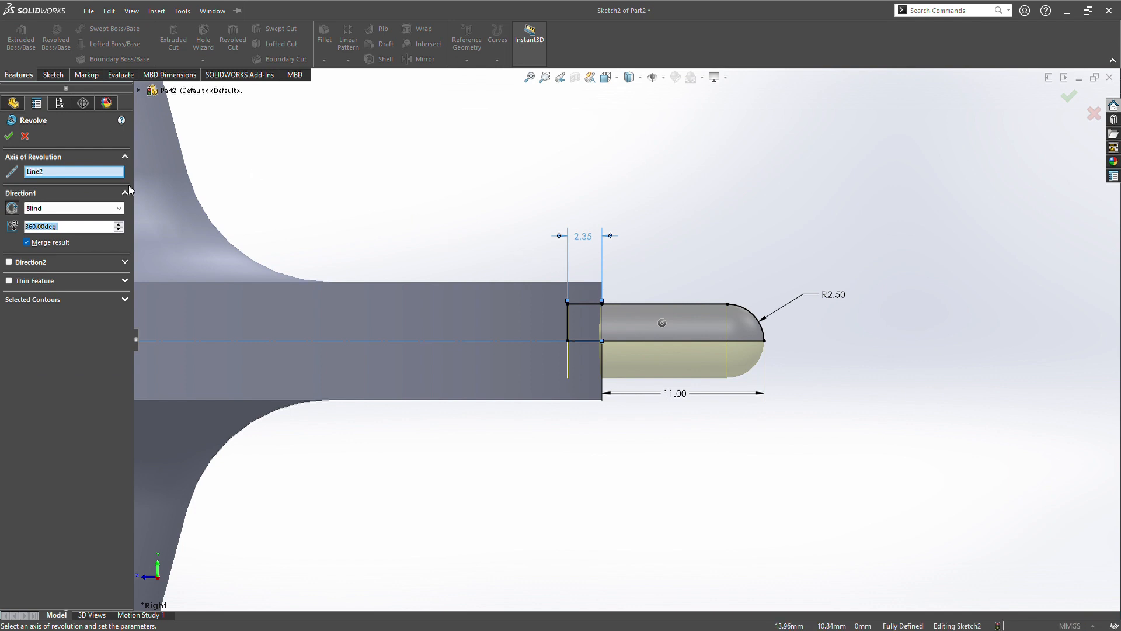
left_click(10, 136)
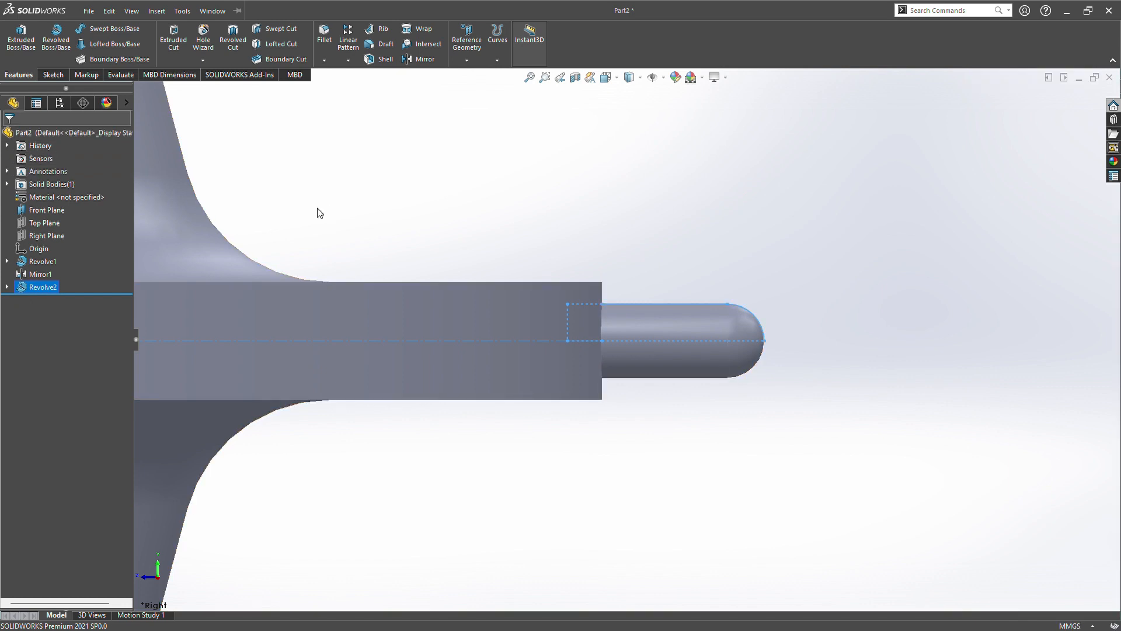
middle_click_drag(374, 210, 347, 220)
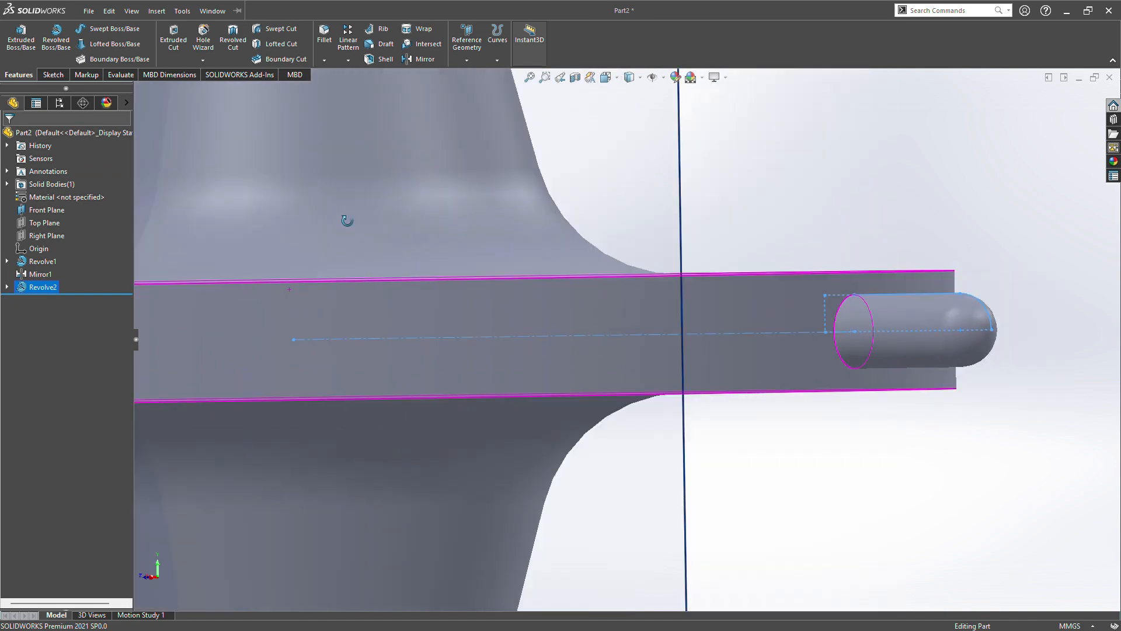
scroll(388, 213, "up", 8)
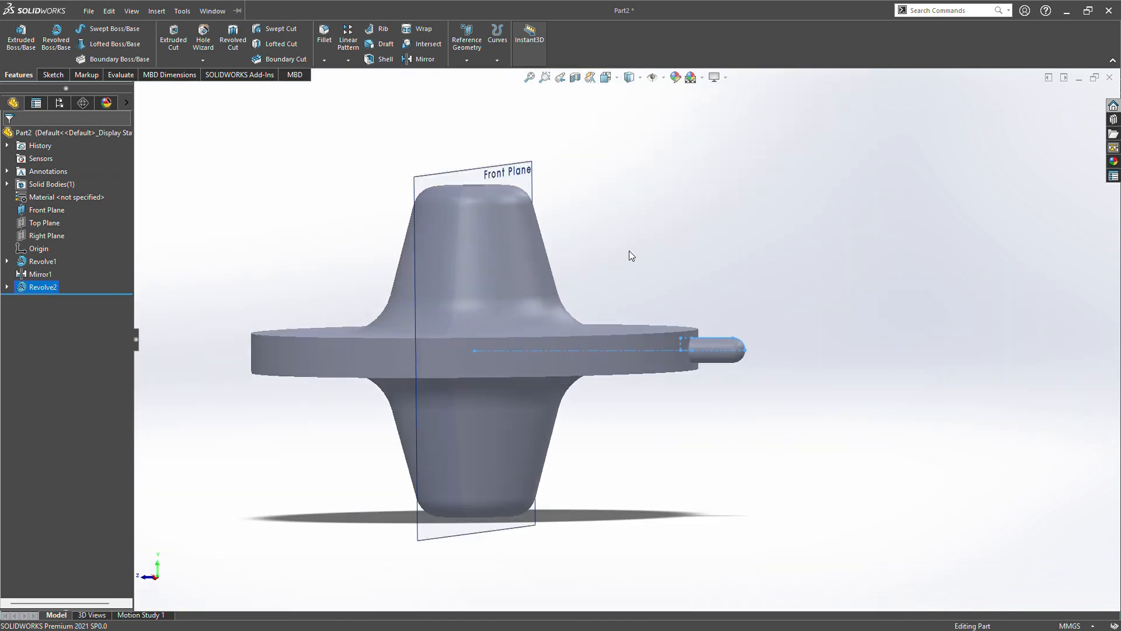
mouse_move(631, 255)
middle_mouse_down()
mouse_move(591, 278)
mouse_move(650, 243)
mouse_move(654, 256)
mouse_move(646, 247)
middle_mouse_up()
left_click(646, 242)
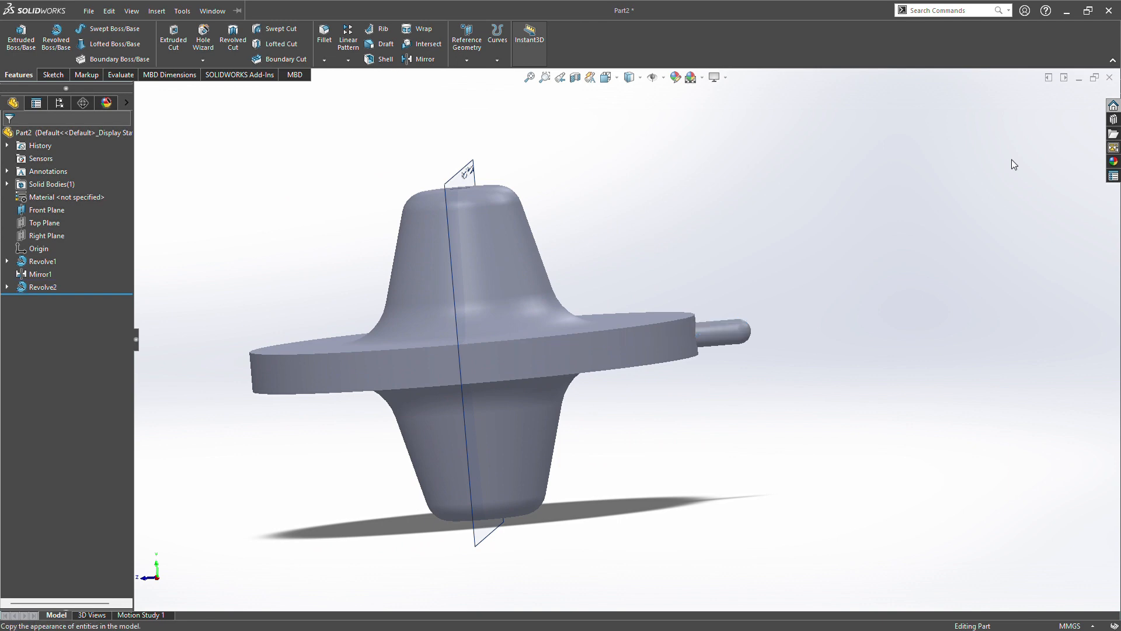
Step: Apply the gloss blue appearance from the Painted > Car category to the whole flanged hub
left_click(1114, 163)
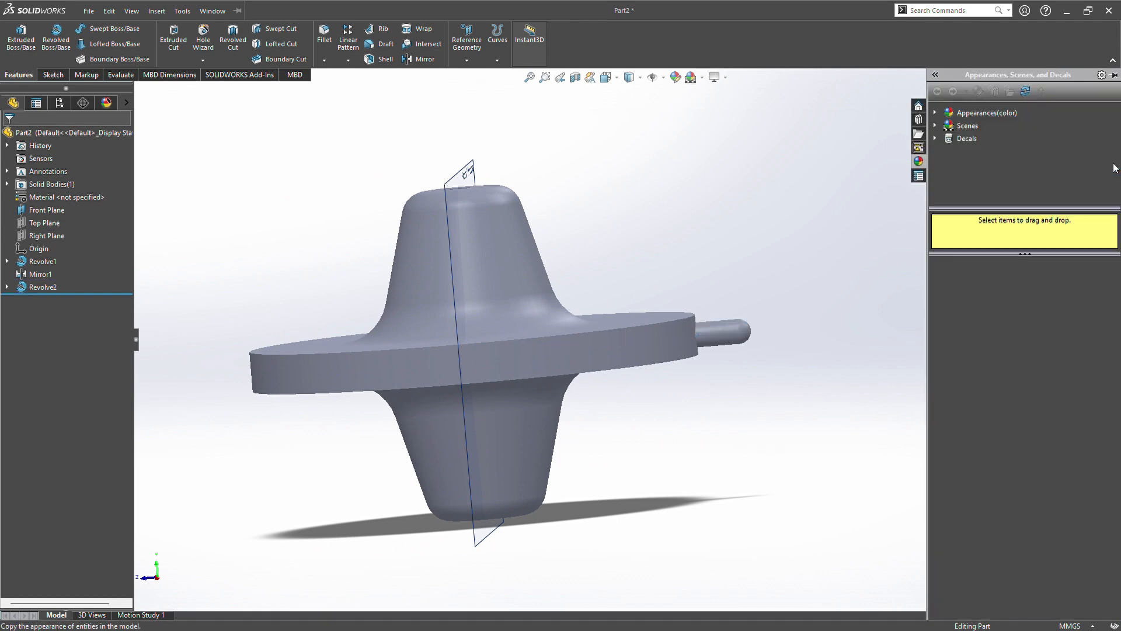
left_click(951, 116)
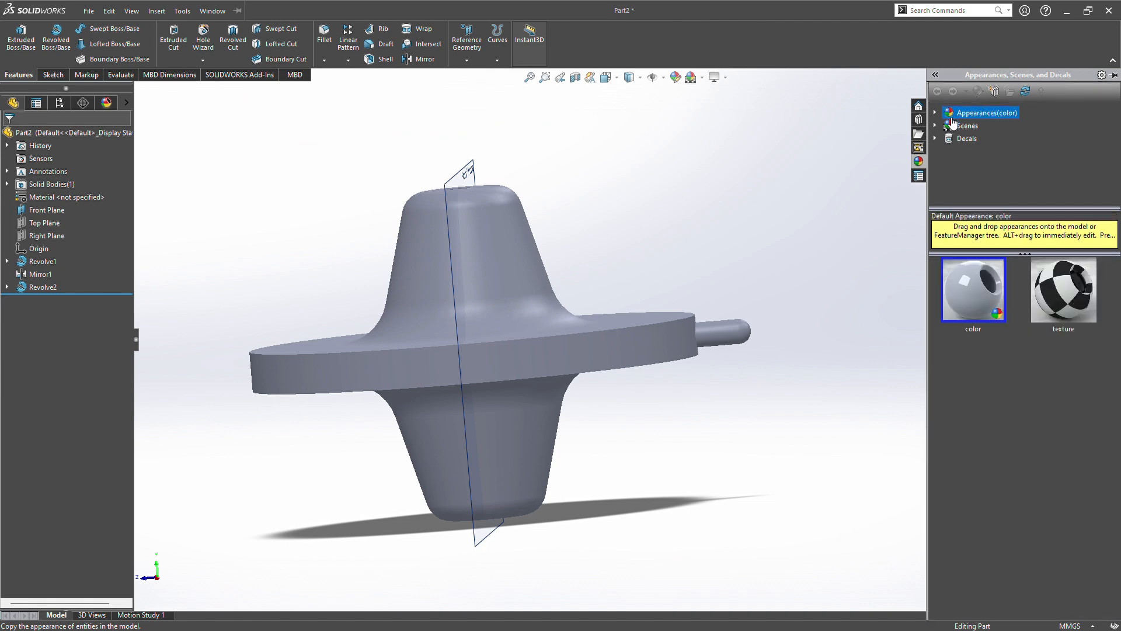
left_click(936, 113)
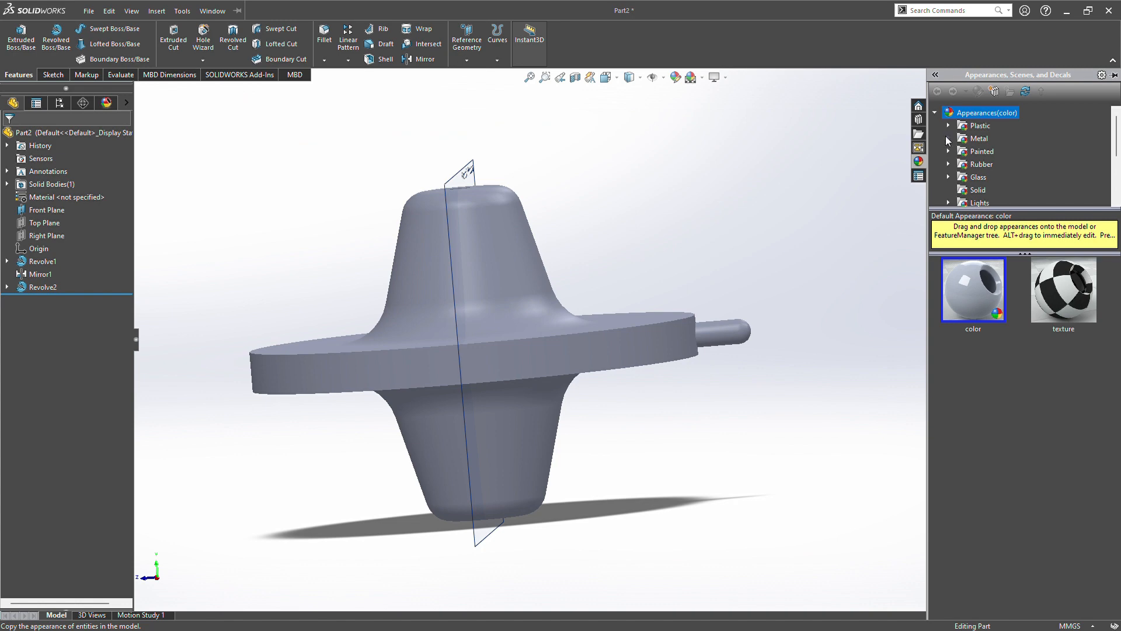
left_click(948, 138)
scroll(984, 168, "down", 4)
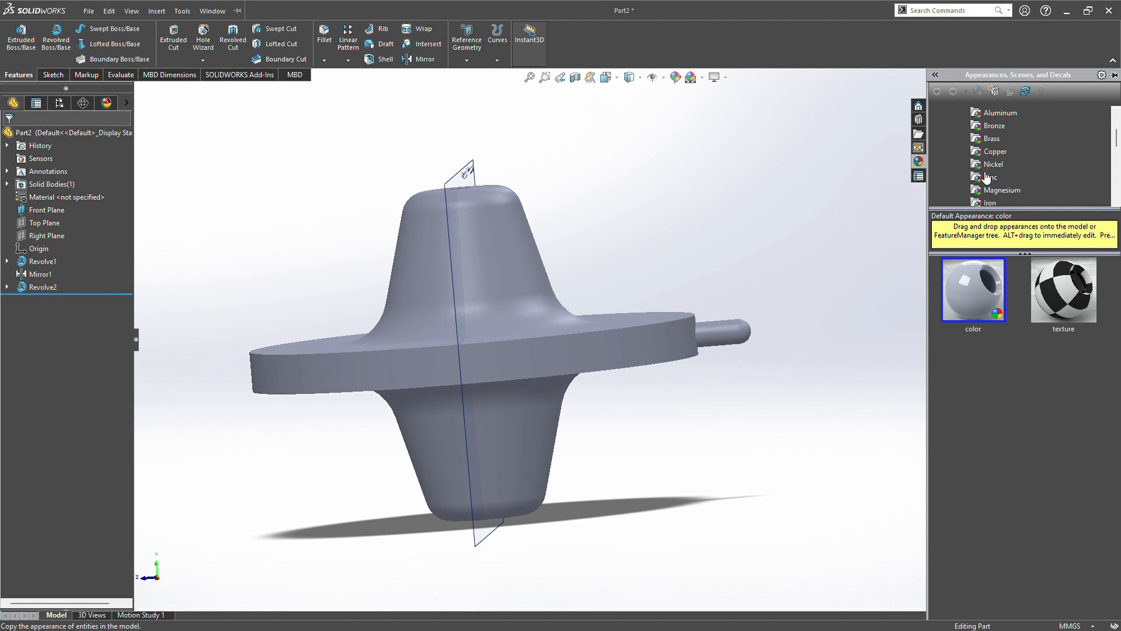
scroll(984, 169, "up", 5)
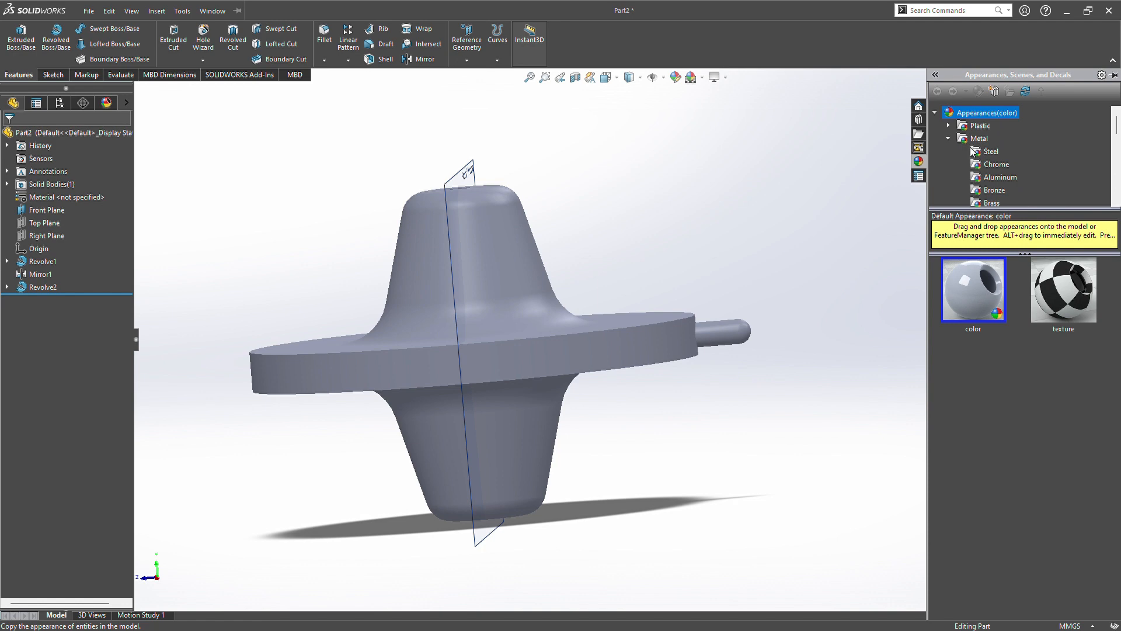
left_click(948, 138)
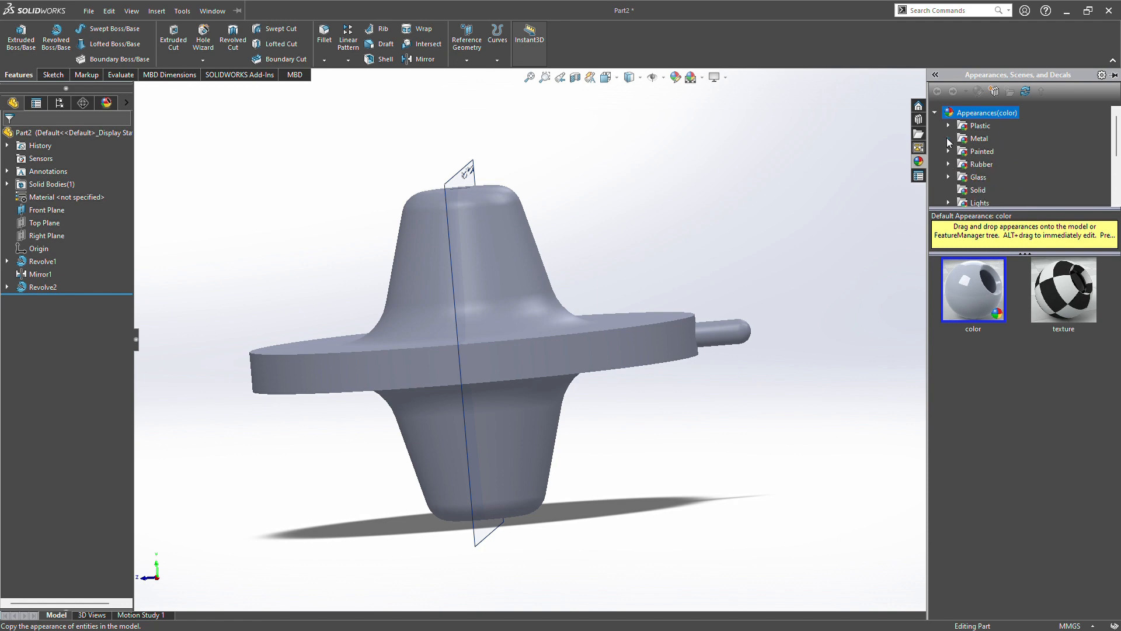
left_click(948, 151)
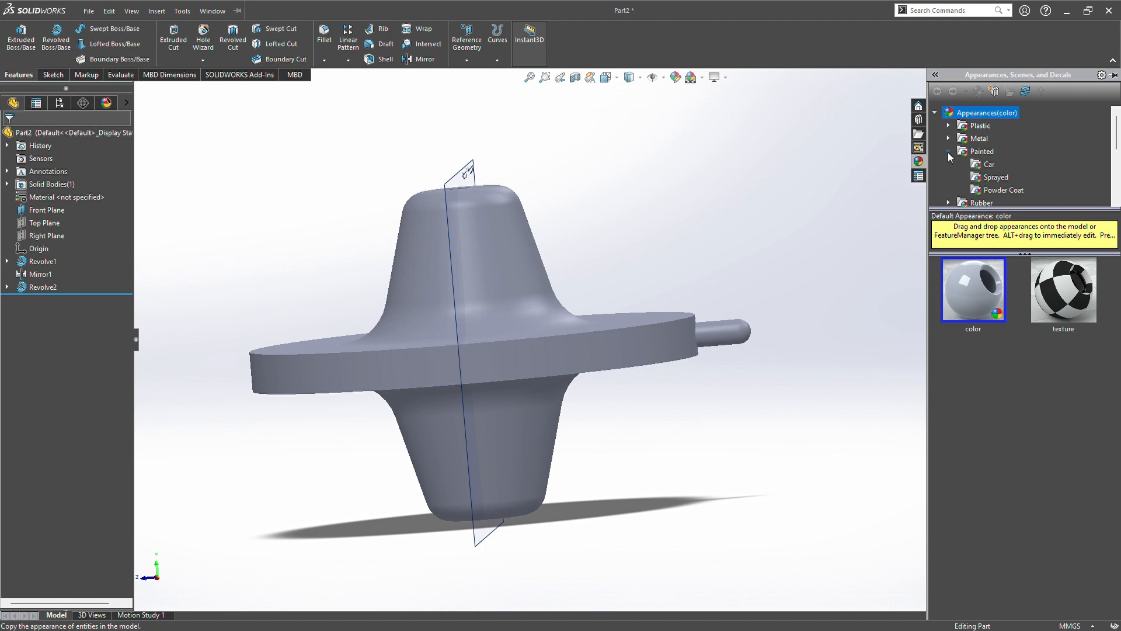
left_click(986, 164)
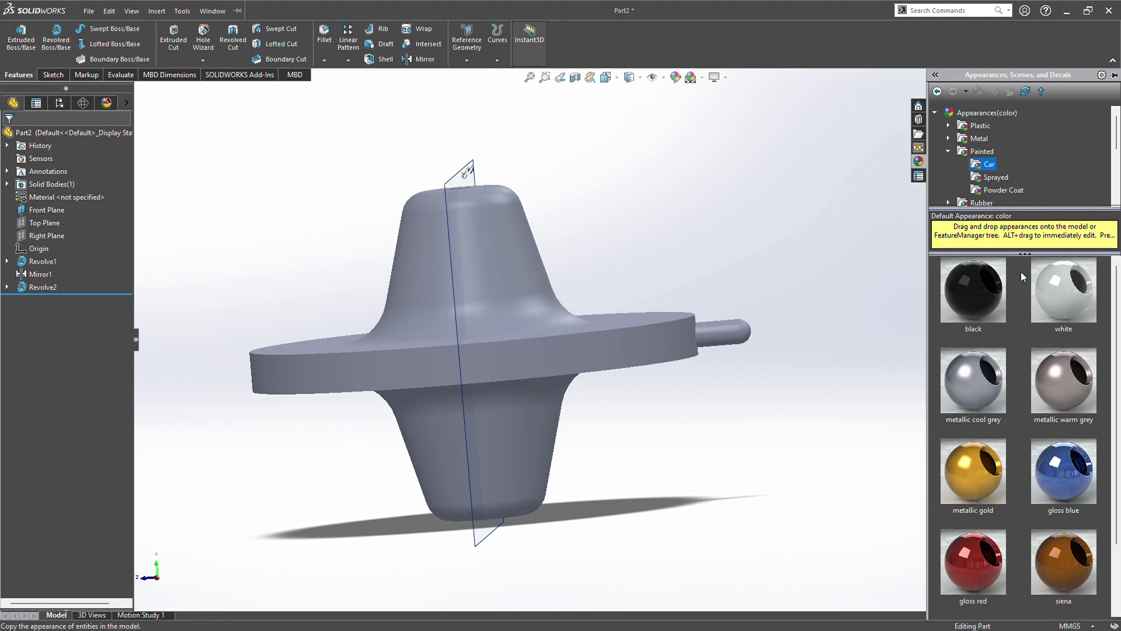
scroll(1007, 444, "down", 1)
scroll(1003, 456, "up", 1)
left_click_drag(1060, 447, 493, 265)
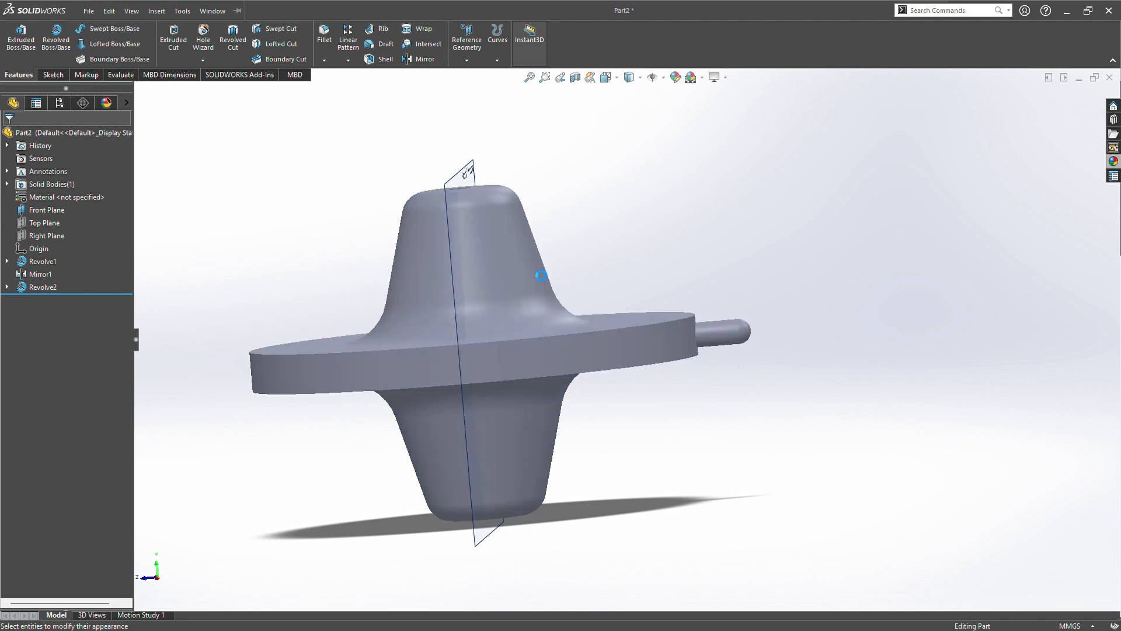
Step: Examine the recoloured hub from above and through the standard view orientations
middle_click_drag(632, 254, 568, 158)
scroll(653, 255, "down", 3)
scroll(653, 254, "up", 5)
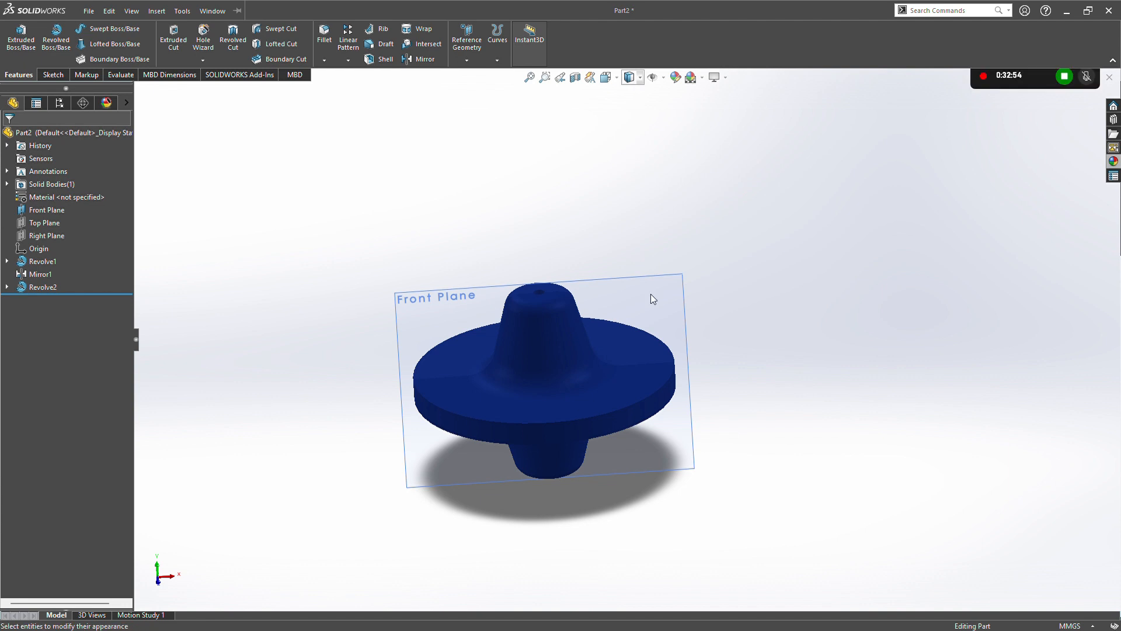
left_click(596, 363)
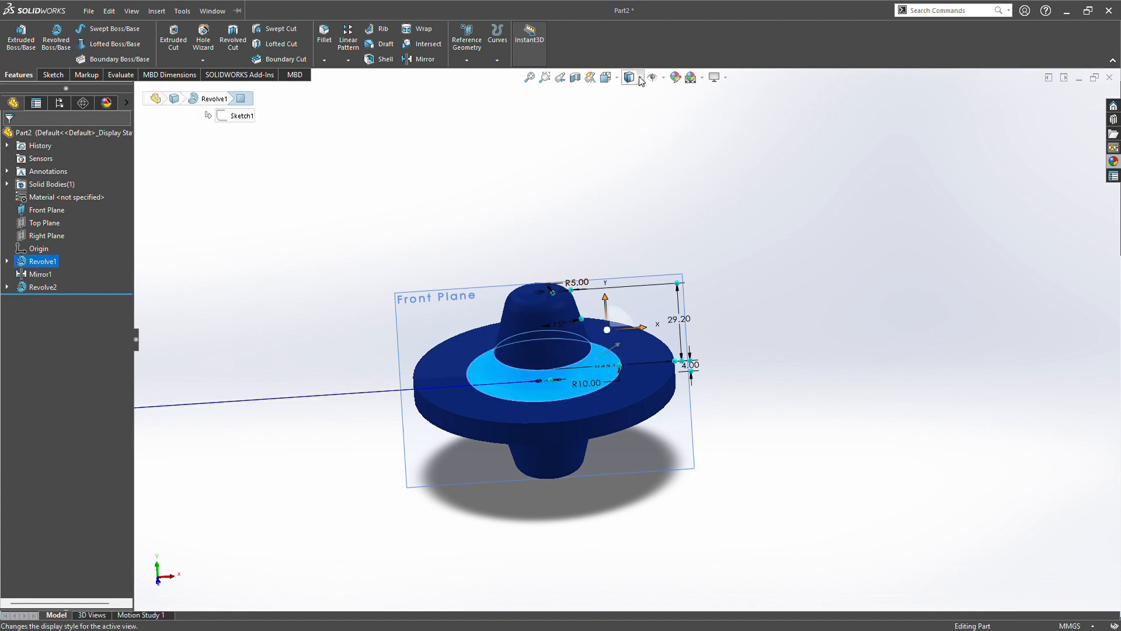
left_click(605, 79)
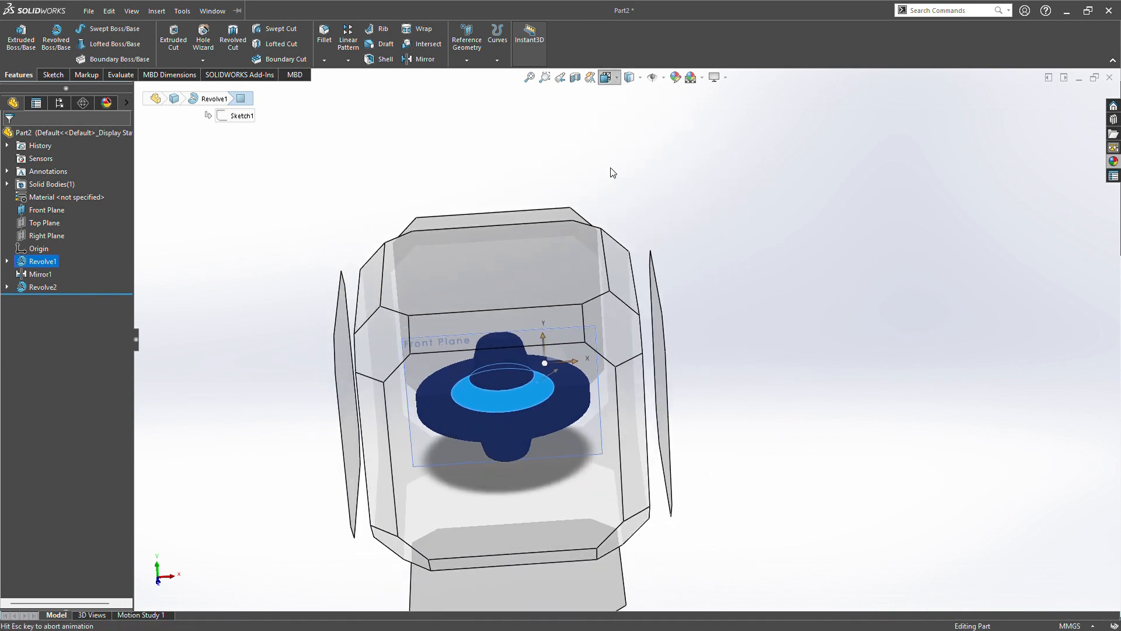
left_click(672, 117)
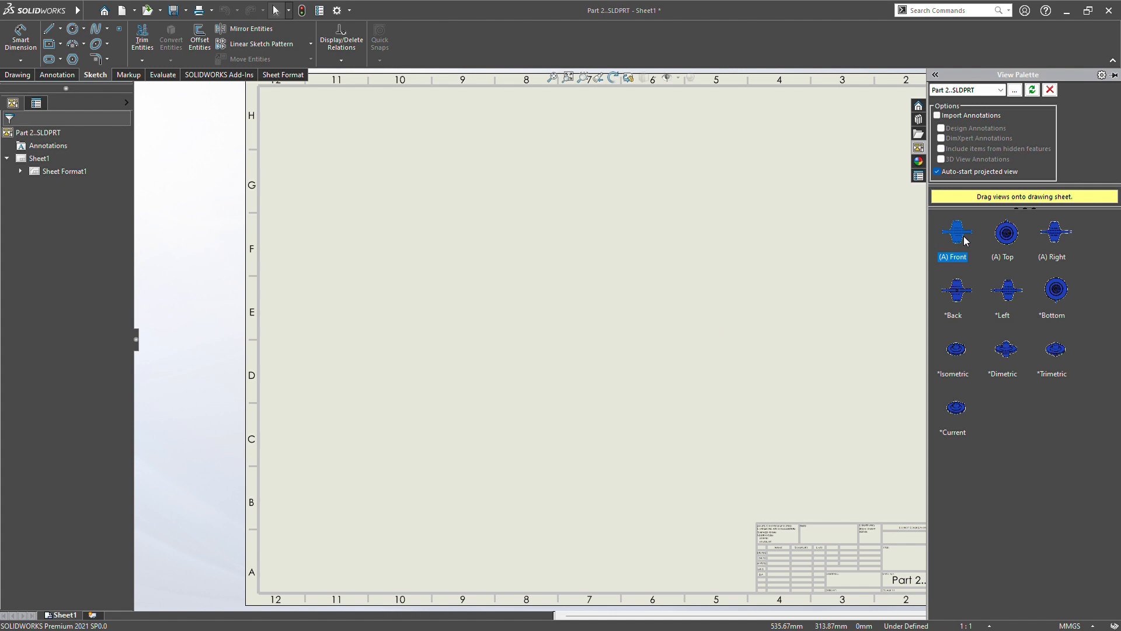
Step: Place the hub's front view on the drawing sheet with a projected top view above it and a right view beside it
left_click_drag(965, 241, 423, 398)
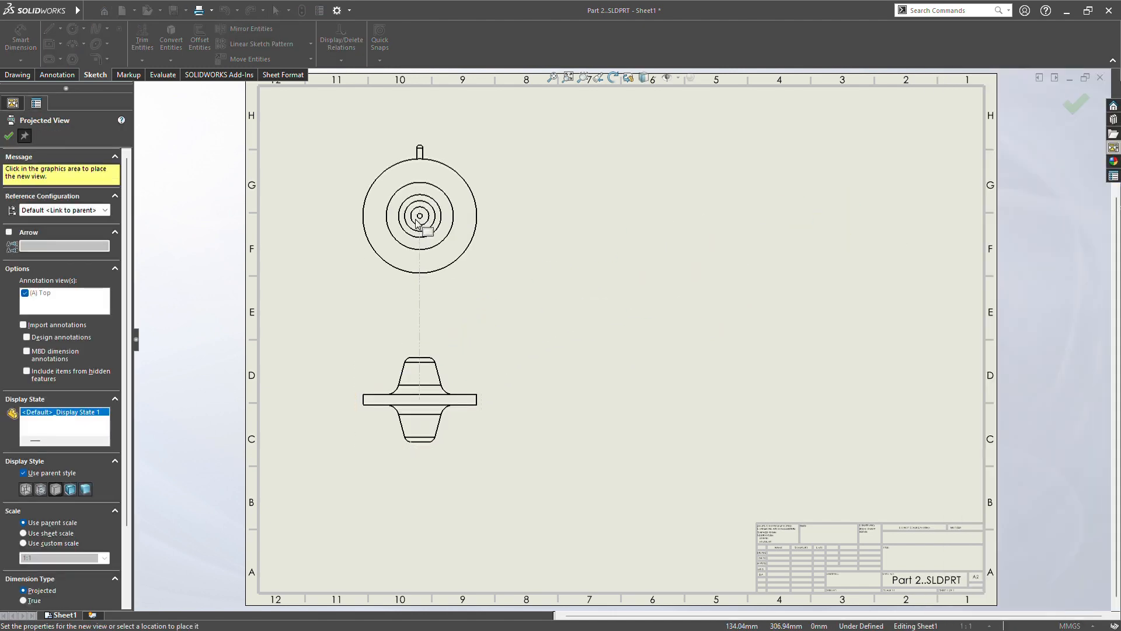
left_click(419, 248)
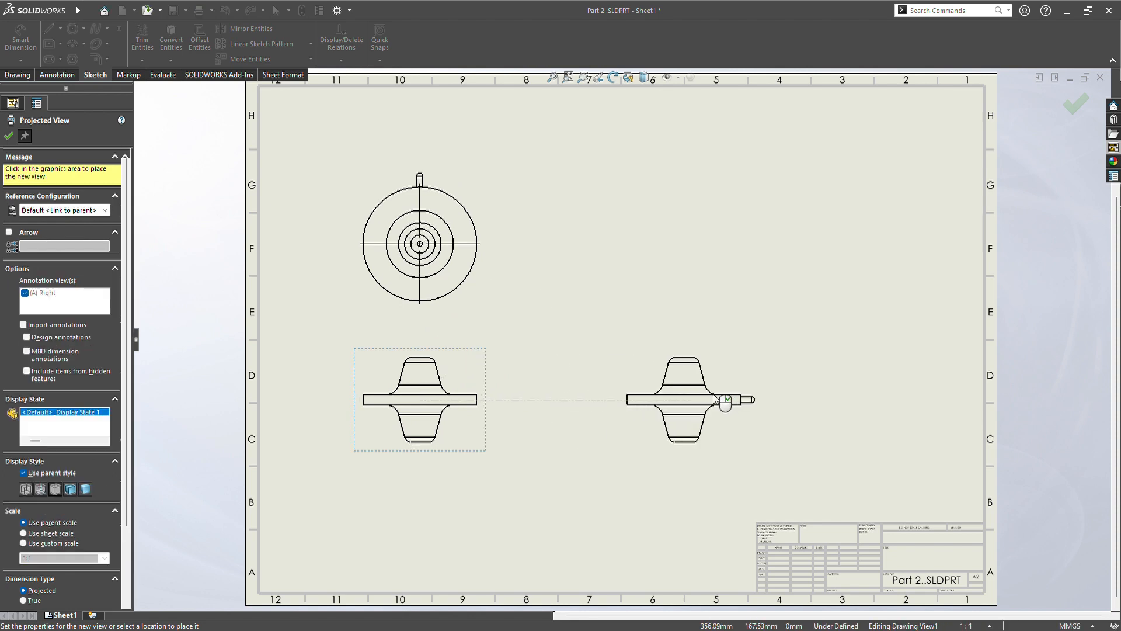
left_click(724, 400)
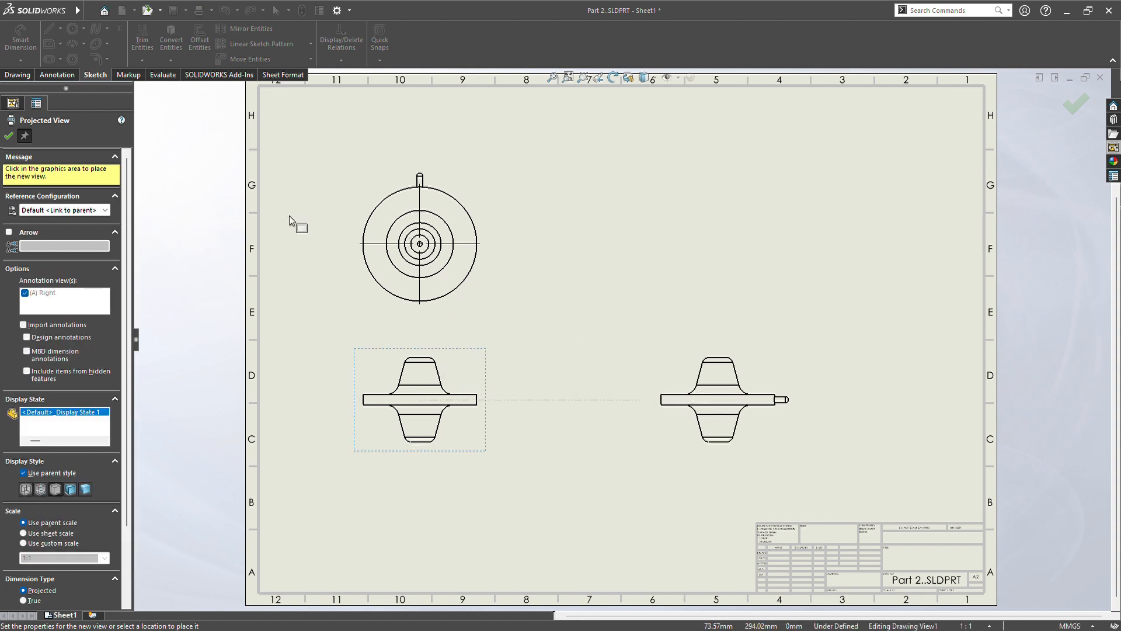
left_click(8, 136)
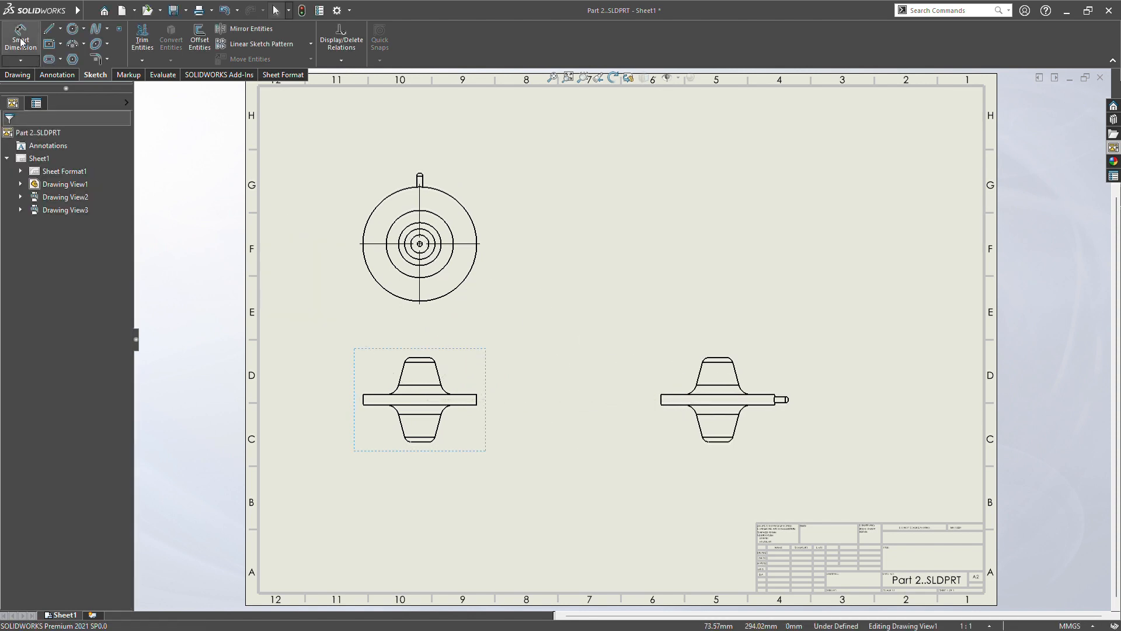
Step: Dimension the diameters of the three concentric hub circles just outside the centre hole in the top view
left_click(21, 42)
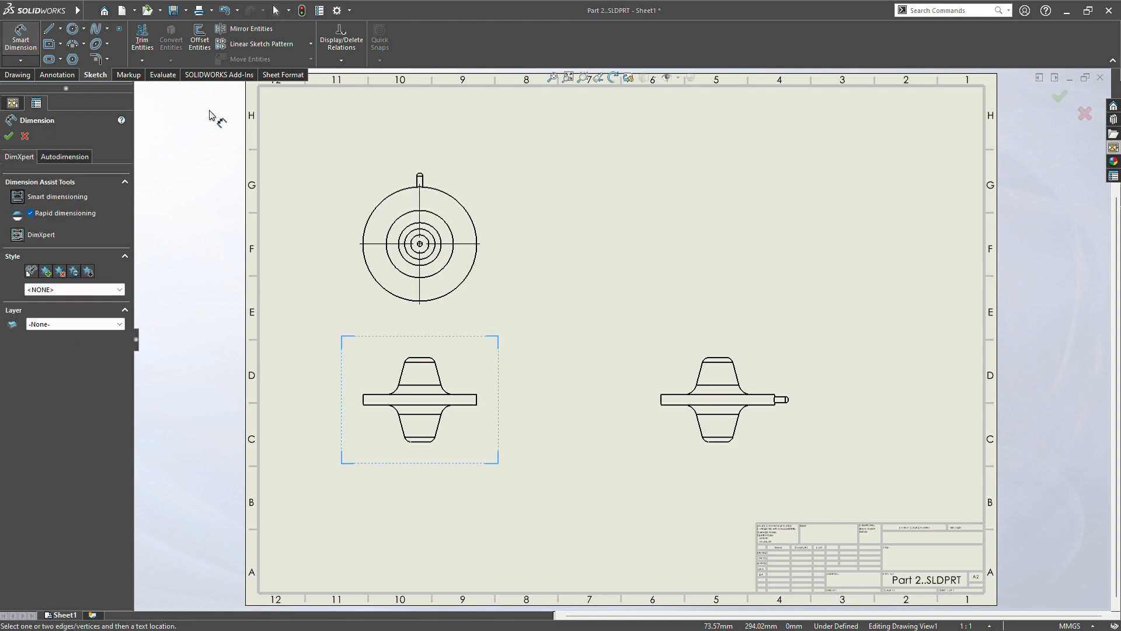
left_click(435, 240)
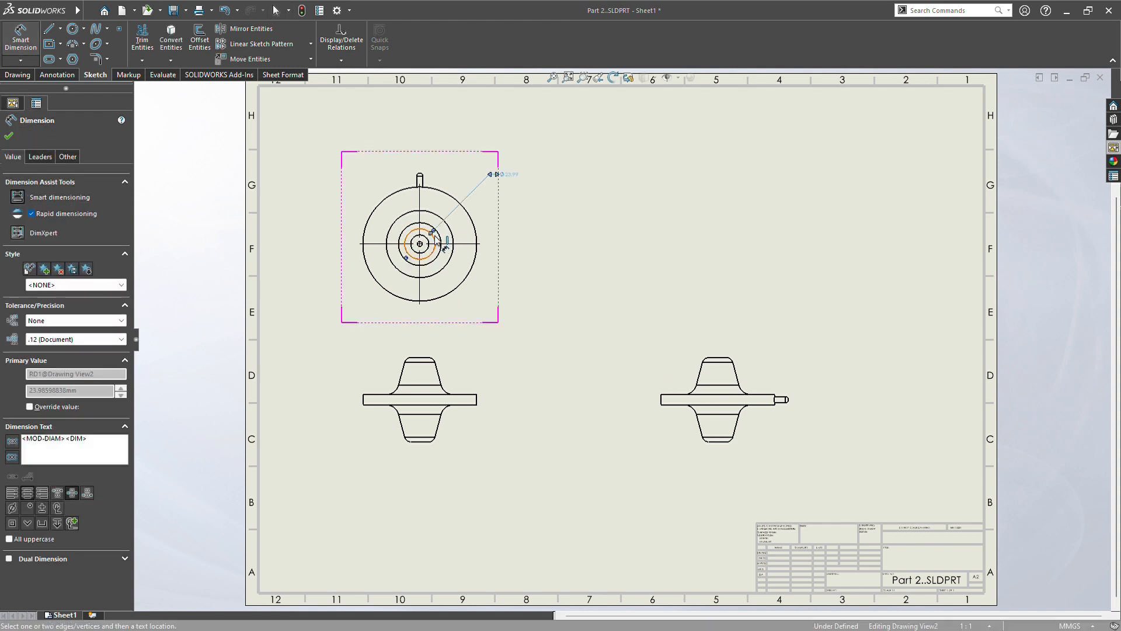
left_click(436, 240)
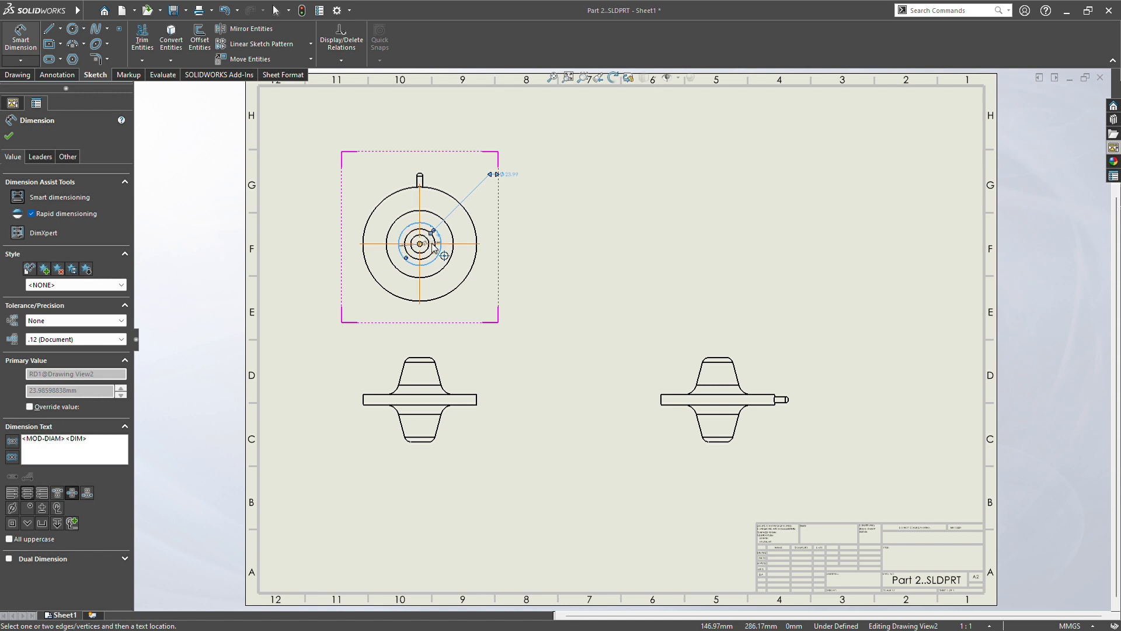
left_click(506, 299)
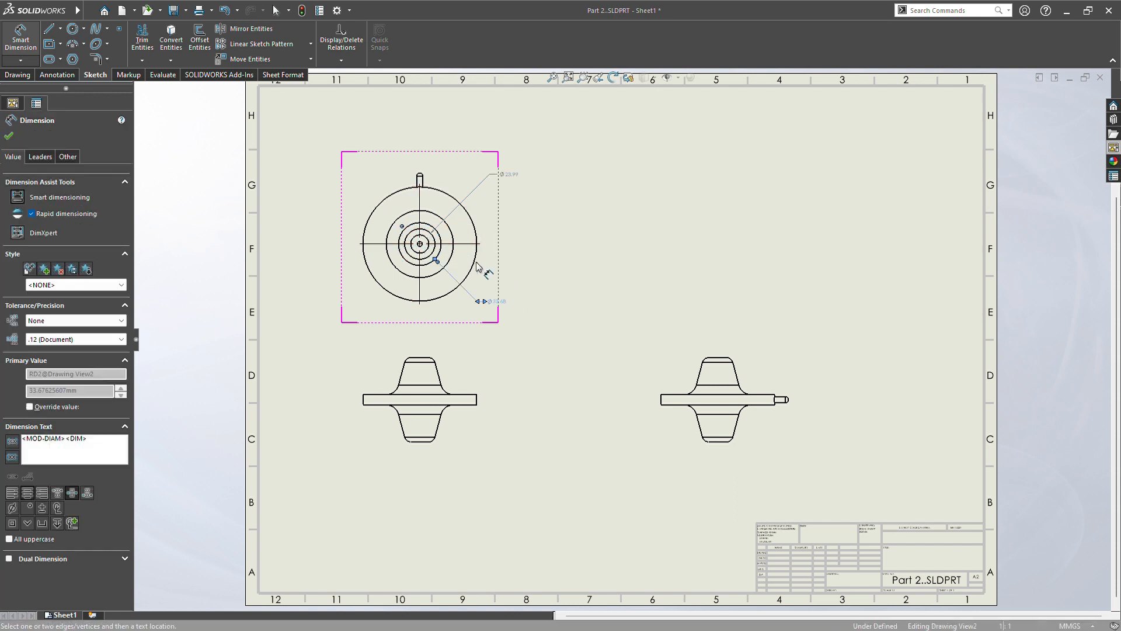
left_click(428, 240)
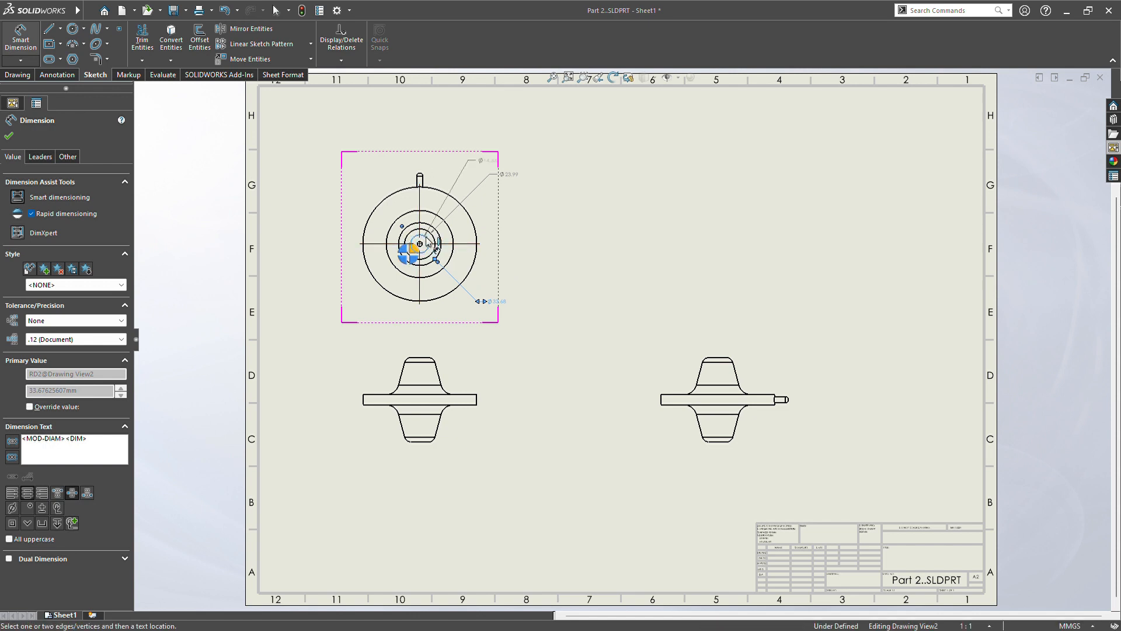
left_click(417, 238)
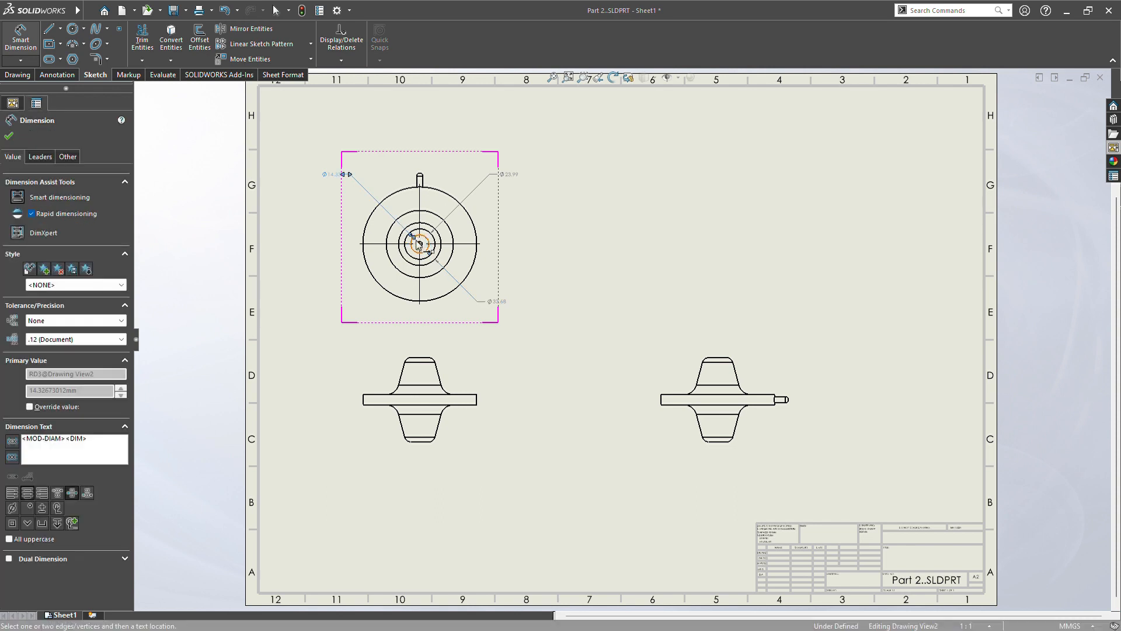
Step: Dimension the diameters of the hub's fillet-edge circle and the flange's outer rim in the top view
left_click(411, 277)
left_click(409, 279)
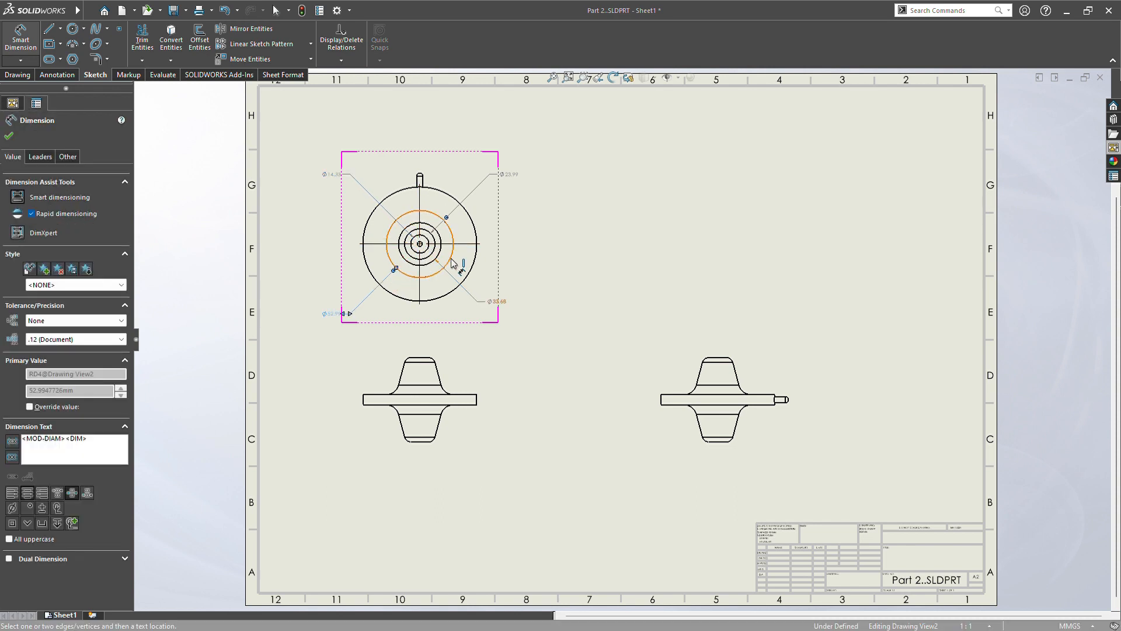
left_click(476, 259)
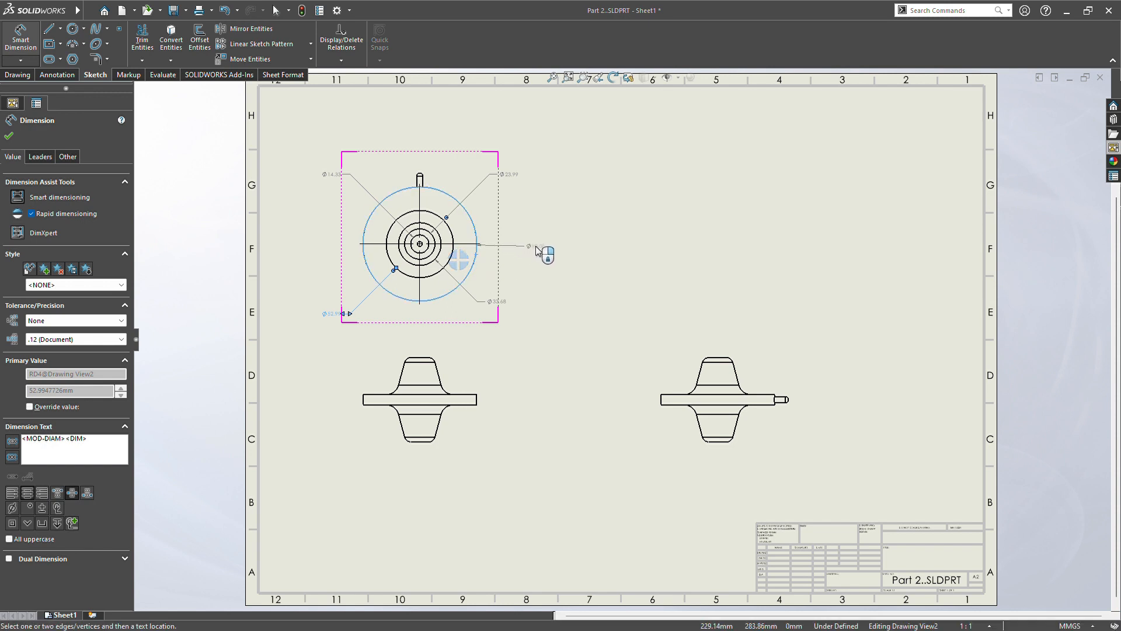
left_click(539, 251)
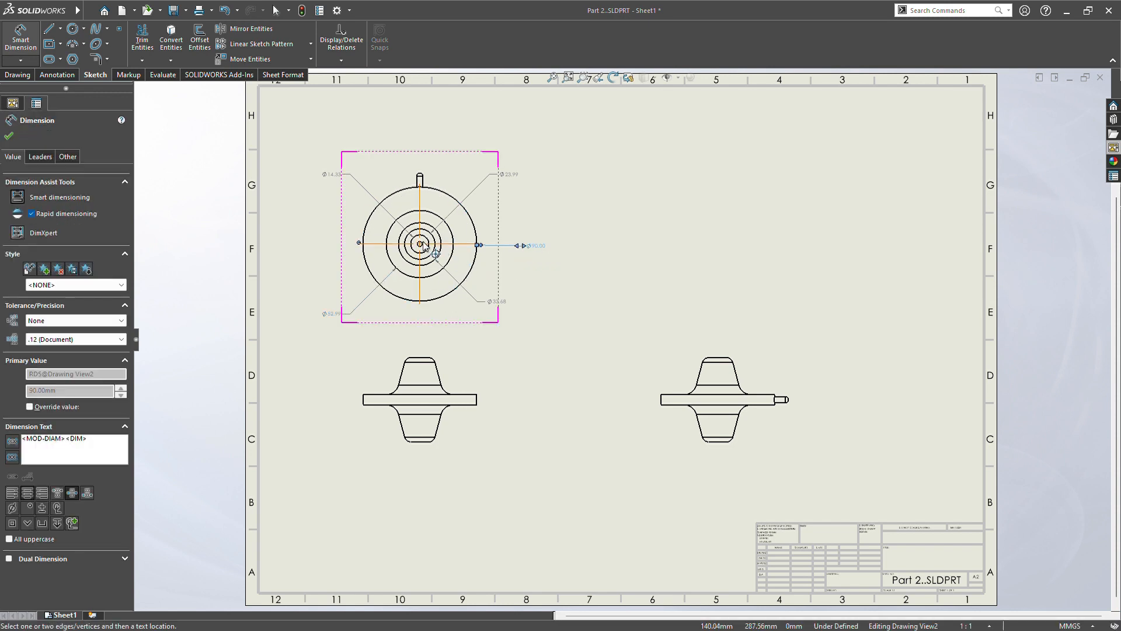
Step: Dimension the diameter of the small circle at the hub's centre in the top view
scroll(422, 248, "down", 6)
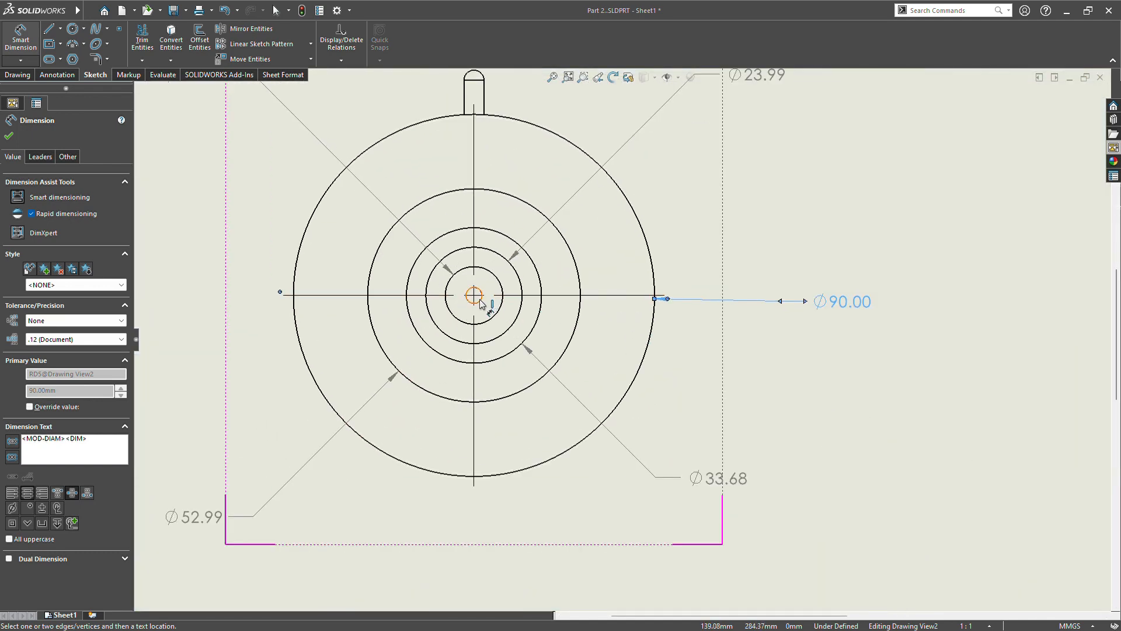
left_click(480, 300)
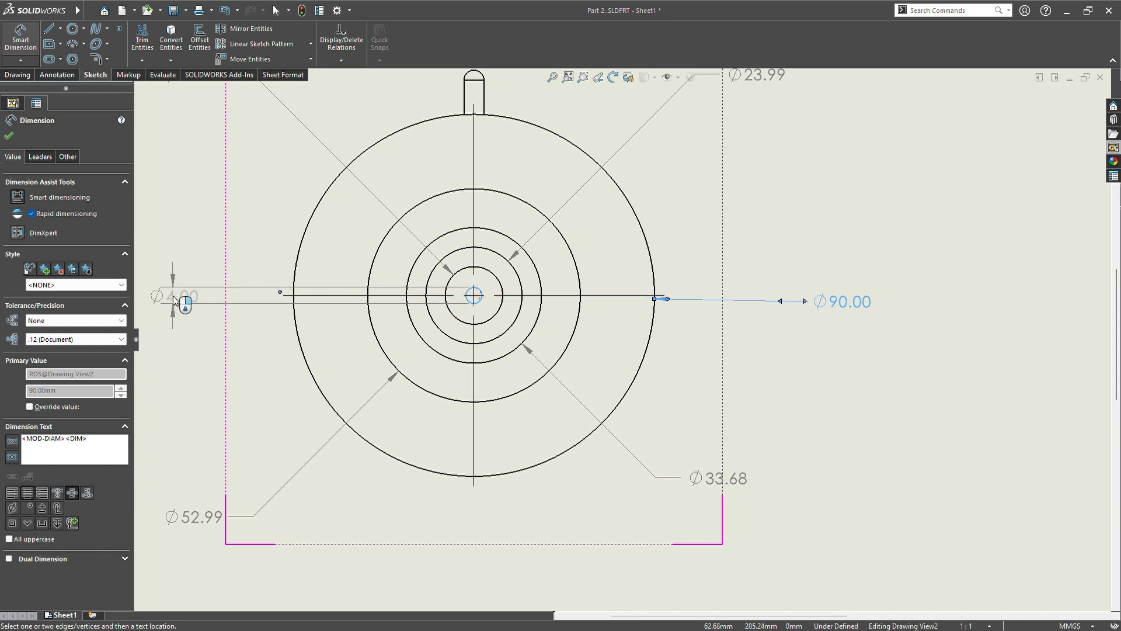
left_click(176, 301)
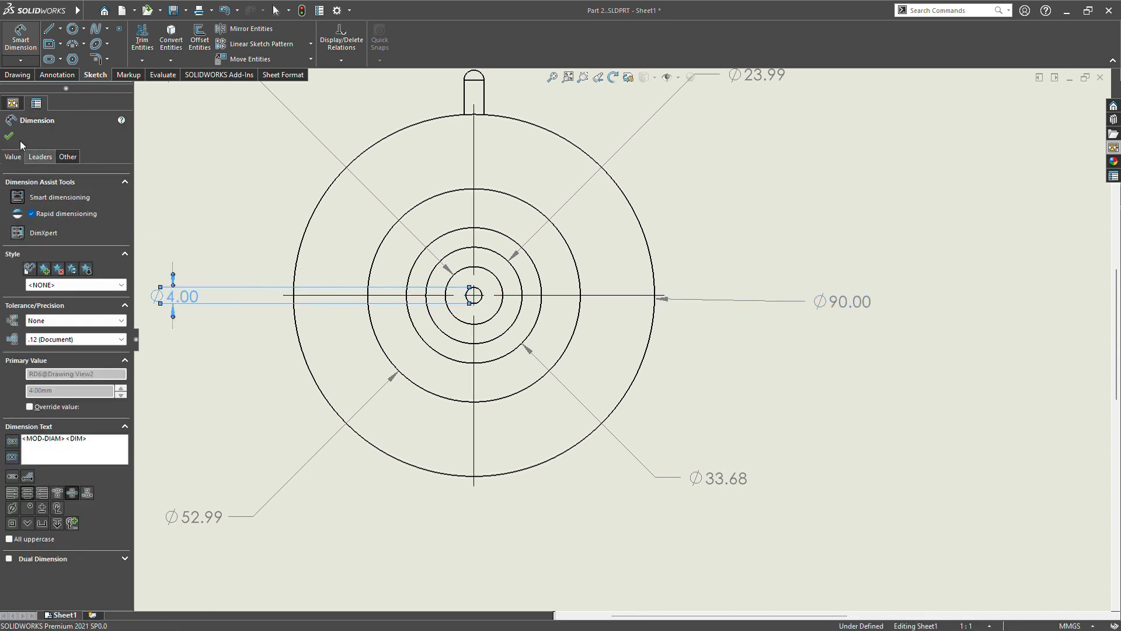
Step: Dimension the radius of the upper fillet between hub and flange and the flange's diameter in the front view
scroll(646, 374, "up", 5)
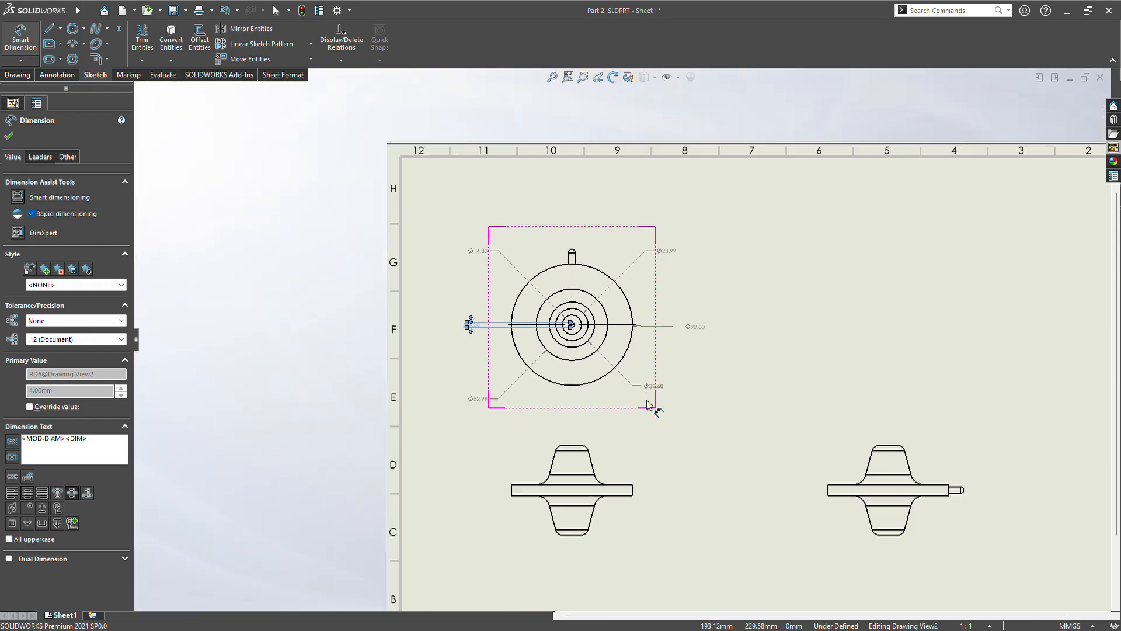
scroll(576, 425, "down", 4)
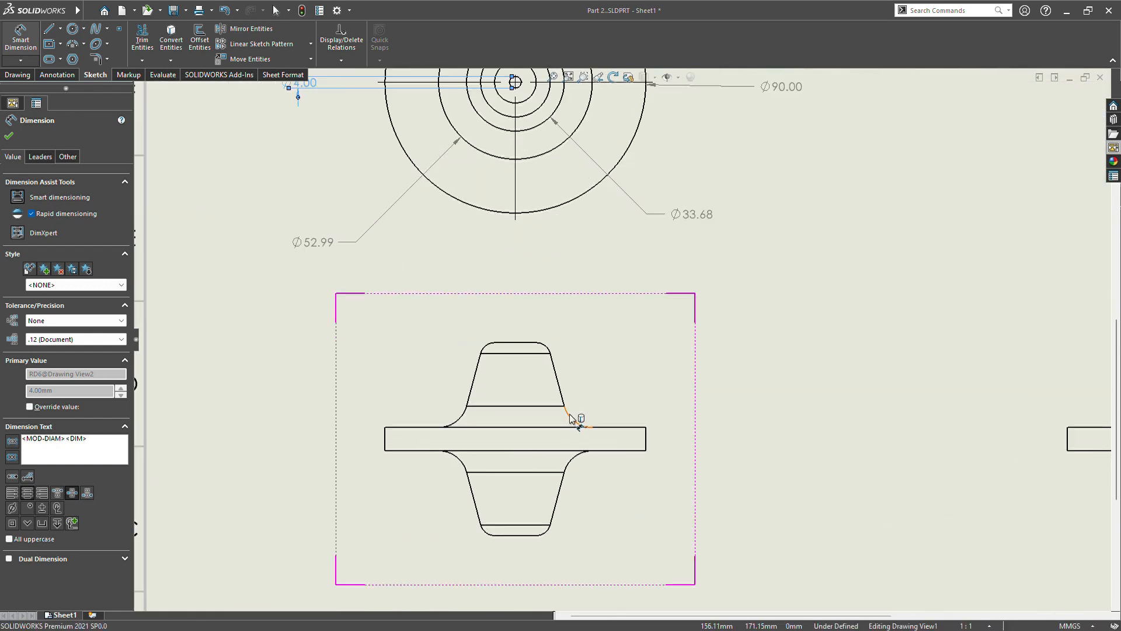
left_click(570, 416)
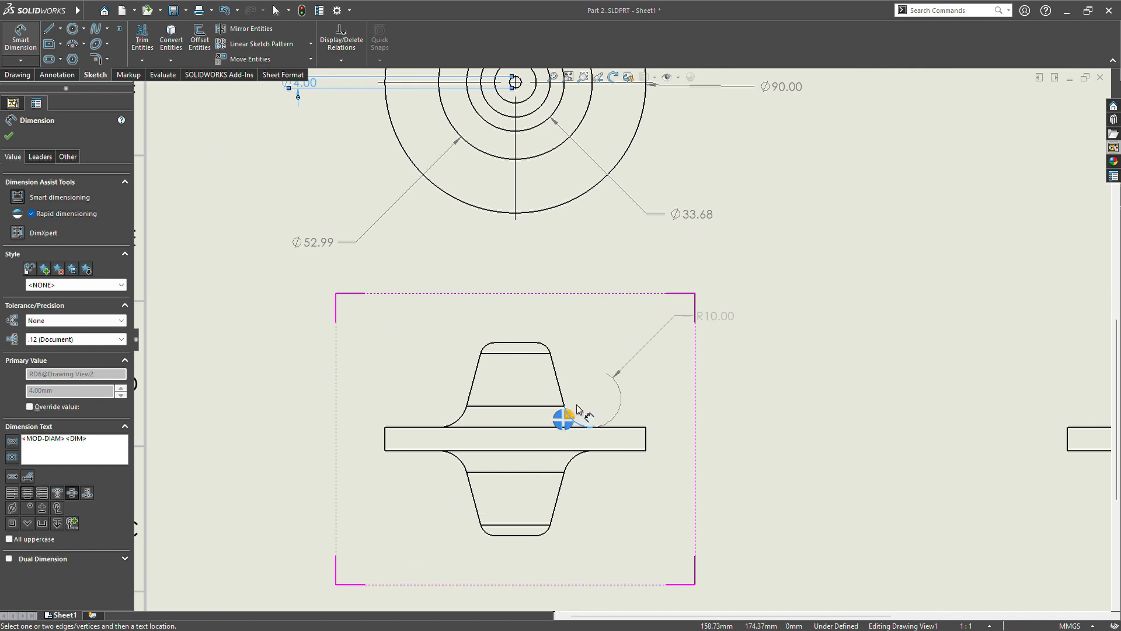
left_click(577, 406)
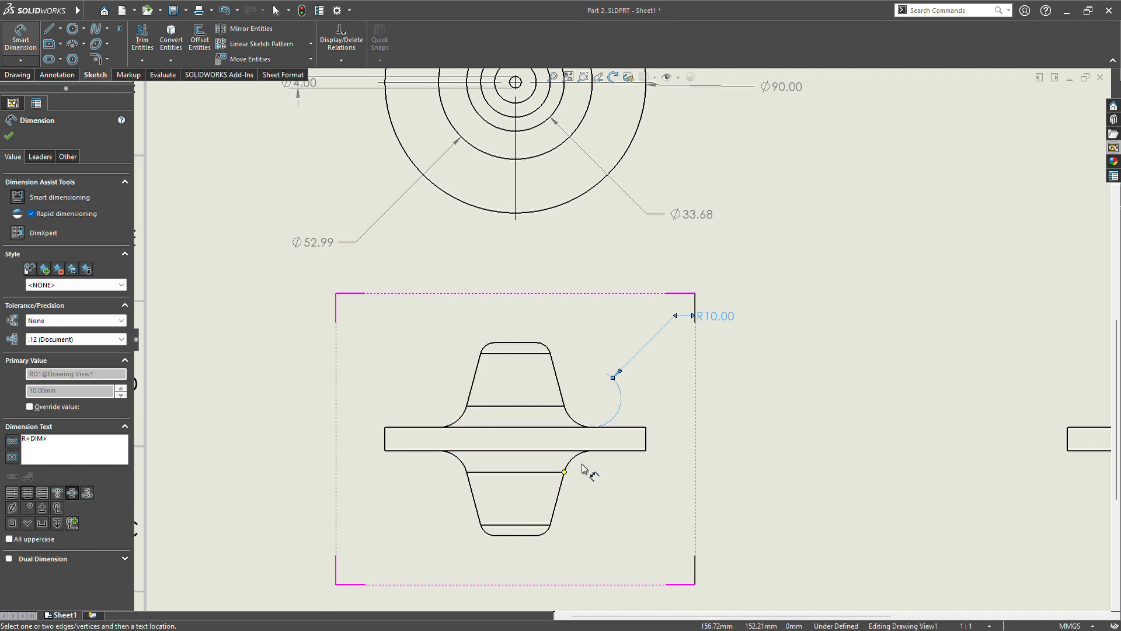
left_click(519, 451)
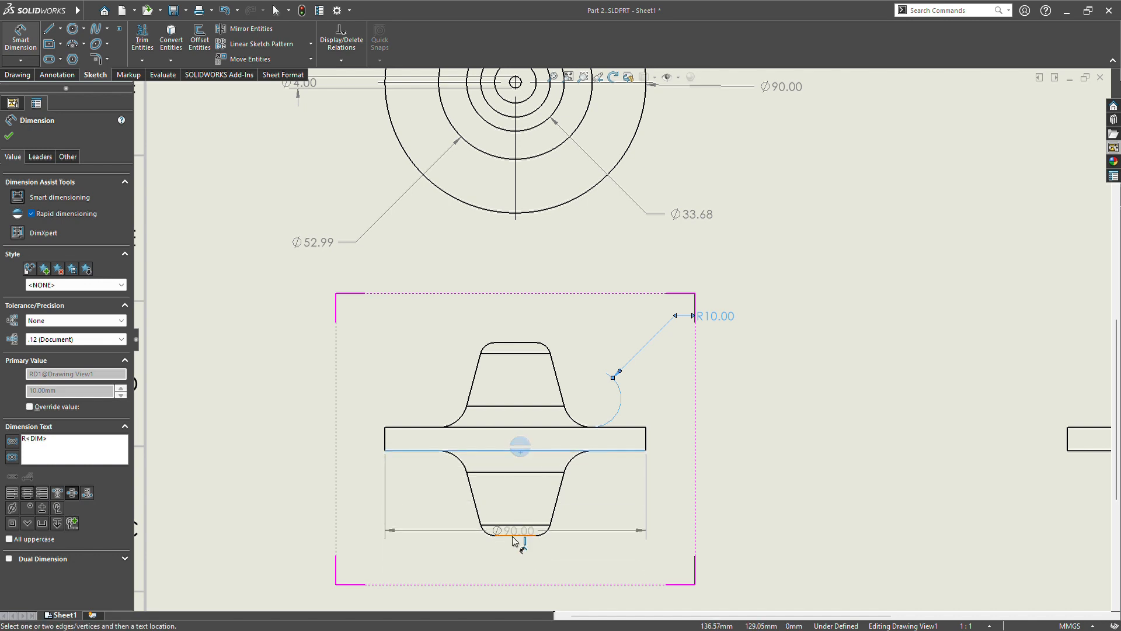
left_click(516, 564)
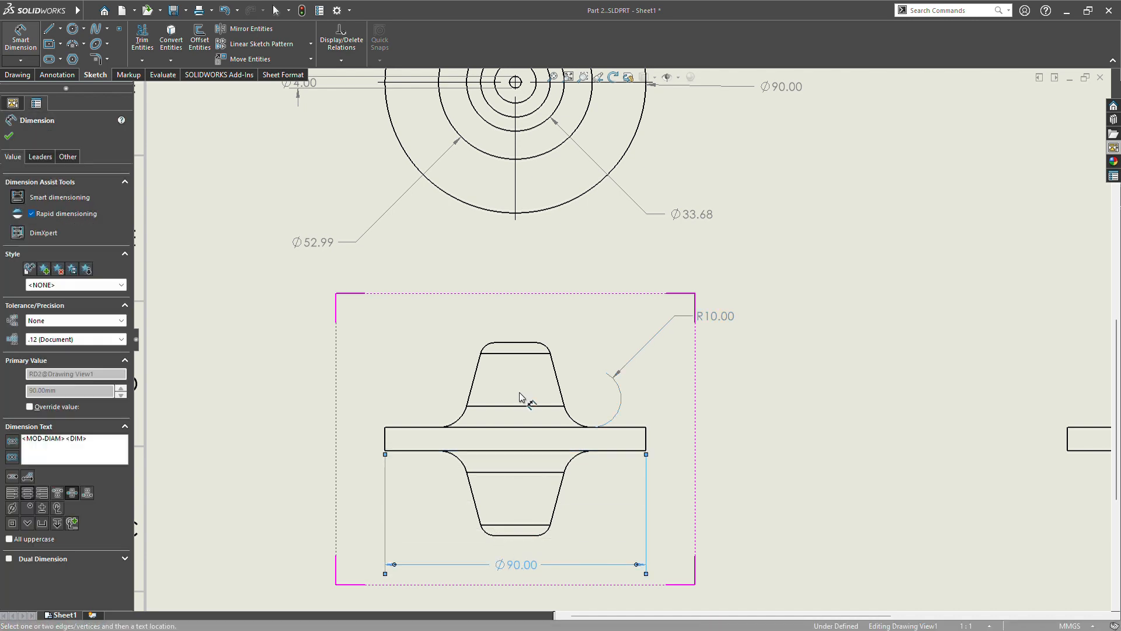
Step: Dimension the upper hub's two edge diameters at the top and base of its taper, and the flange thickness, in the front view
left_click(517, 355)
left_click(516, 356)
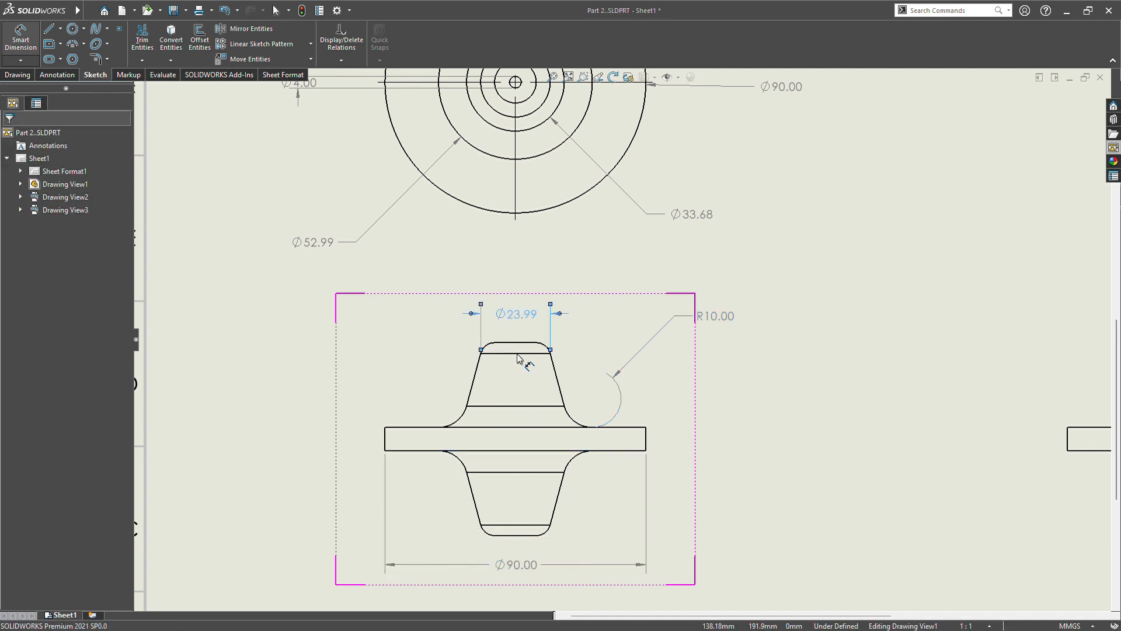
left_click(514, 406)
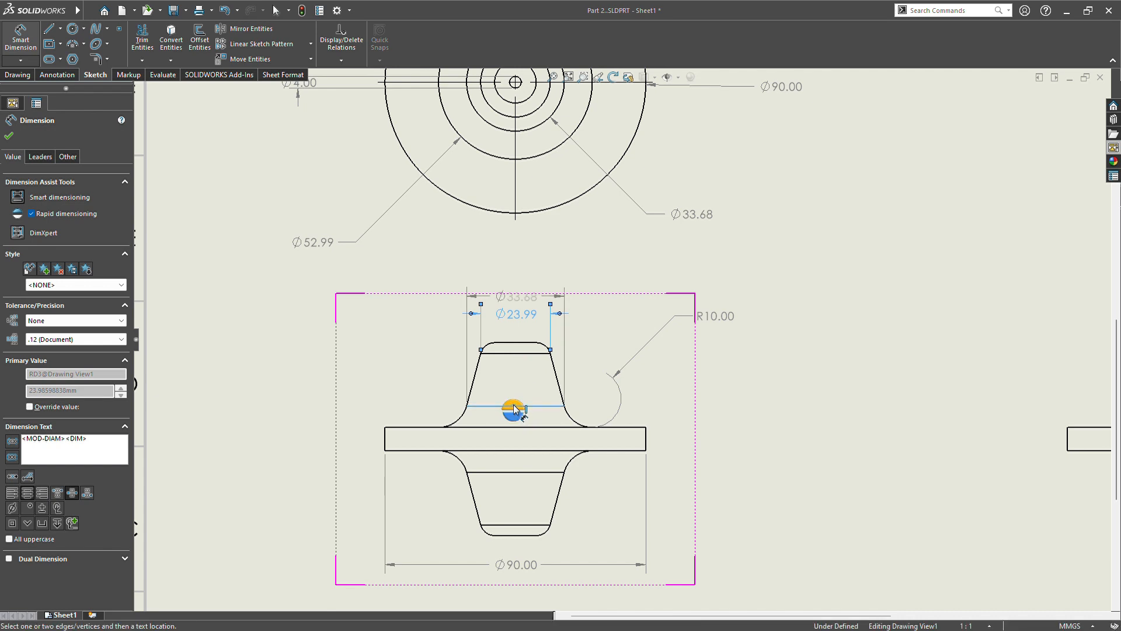
left_click(513, 407)
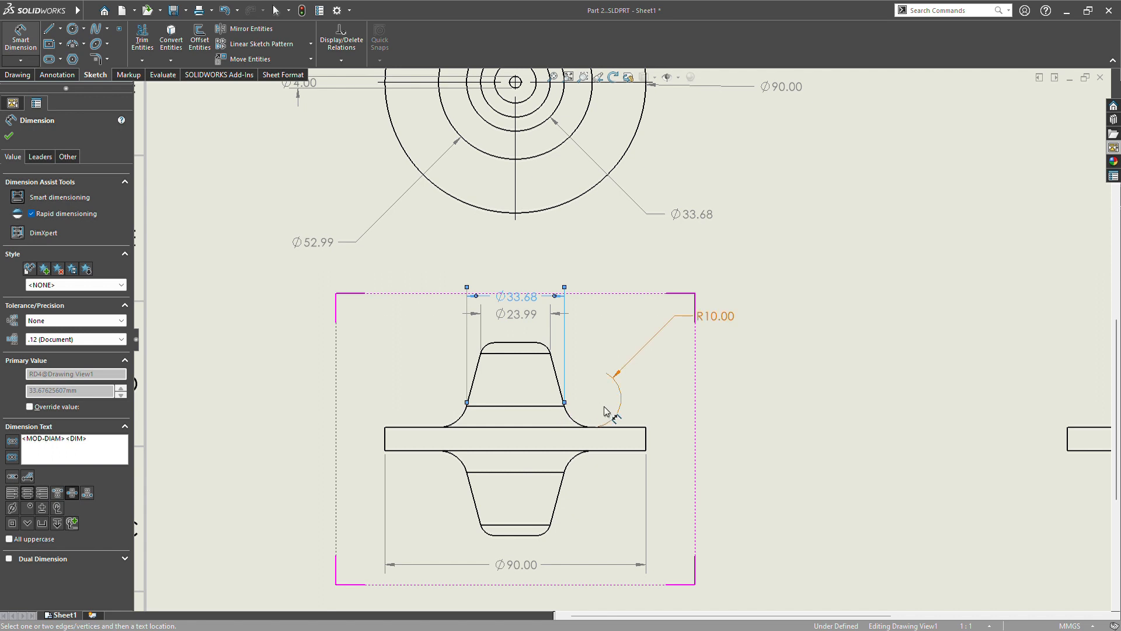
left_click(646, 442)
left_click(646, 442)
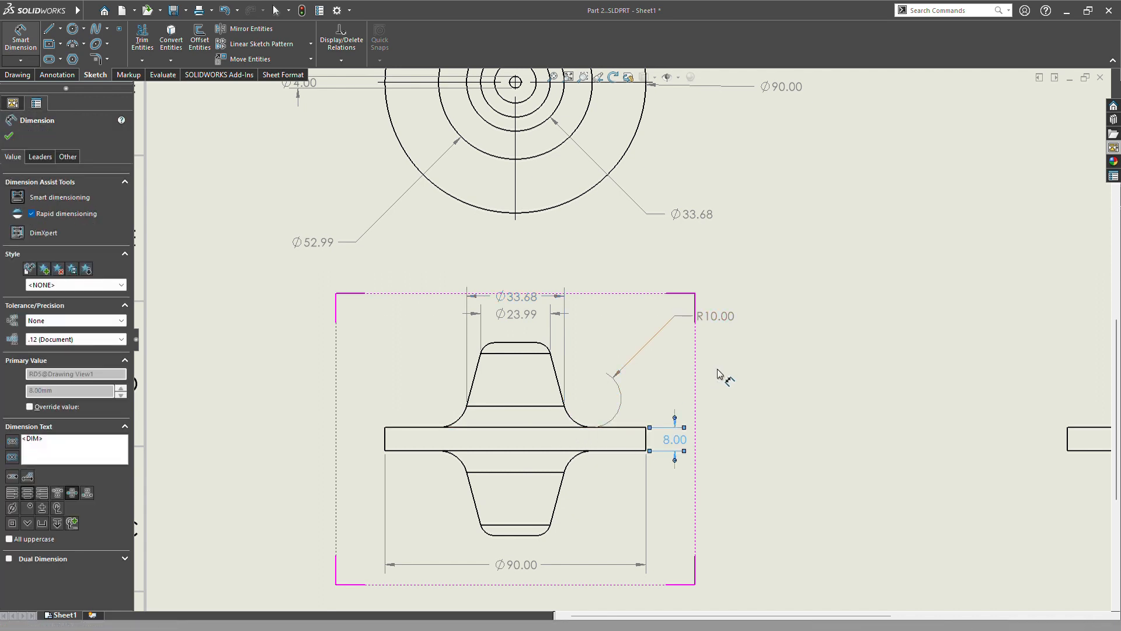
Step: Dimension the rim pin's rounded-end radius, straight length and diameter in the side view
scroll(933, 438, "up", 4)
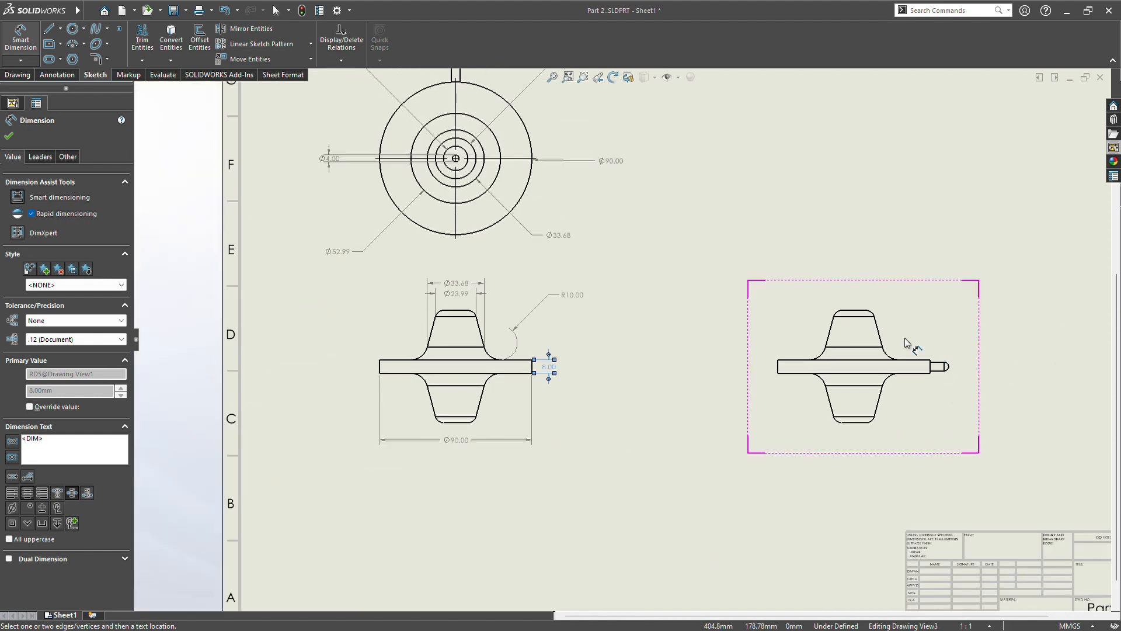
left_click(949, 368)
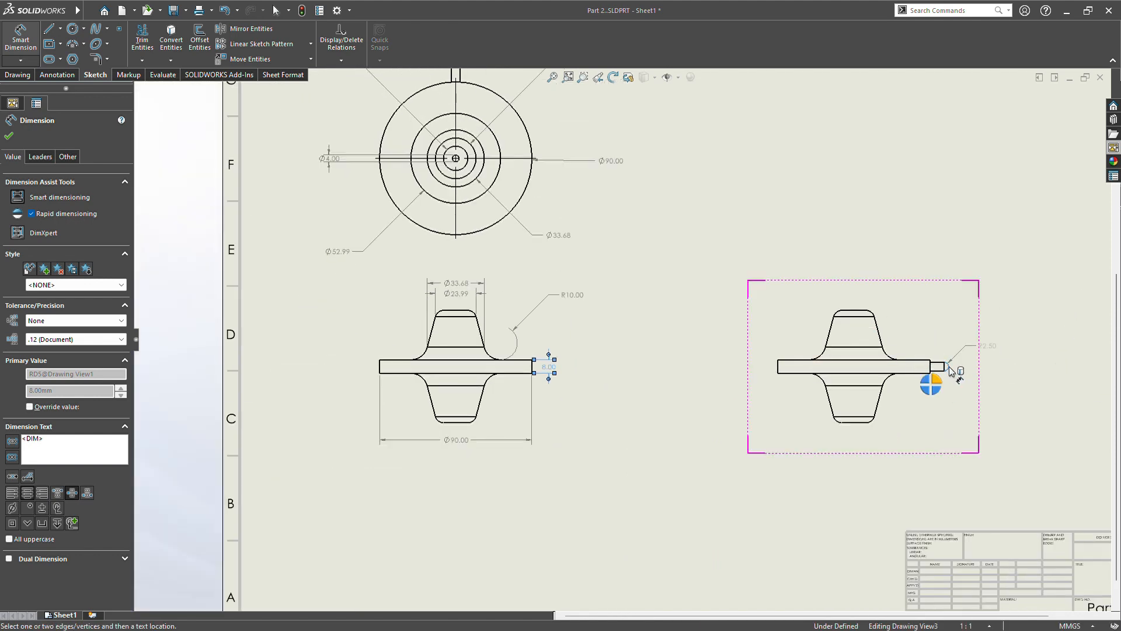
left_click(947, 372)
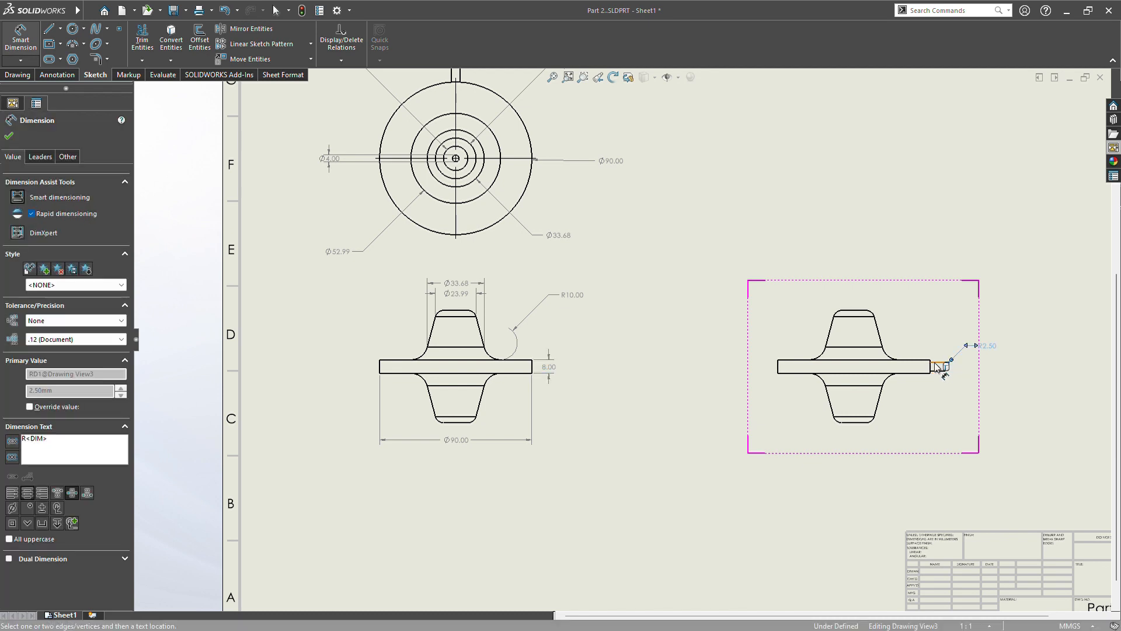
left_click(935, 366)
left_click(935, 365)
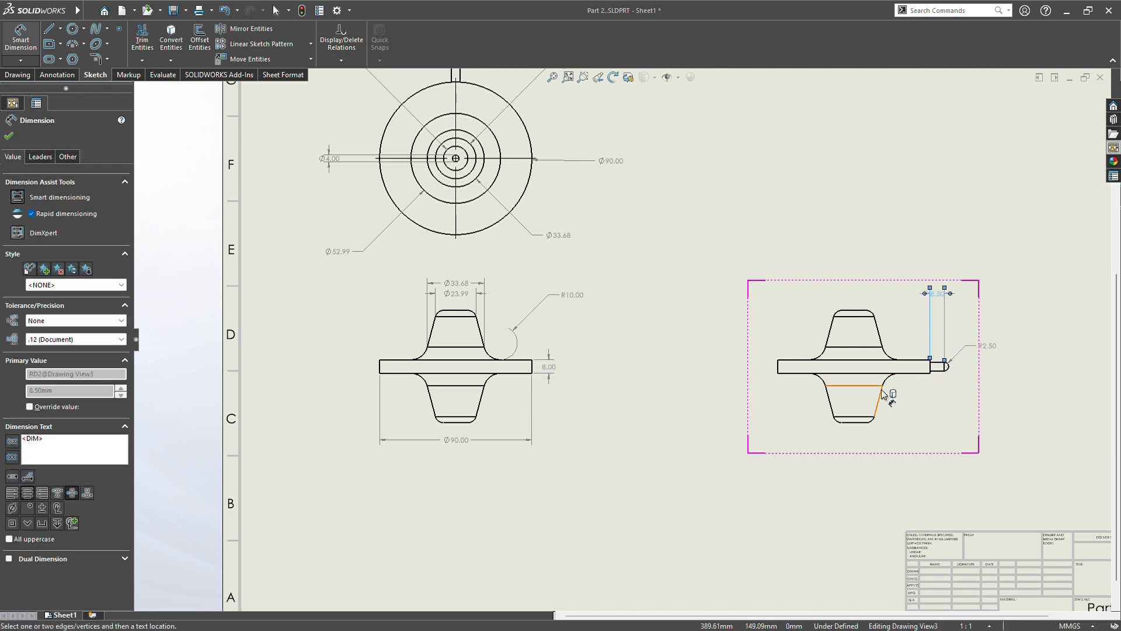
left_click(945, 370)
left_click(947, 375)
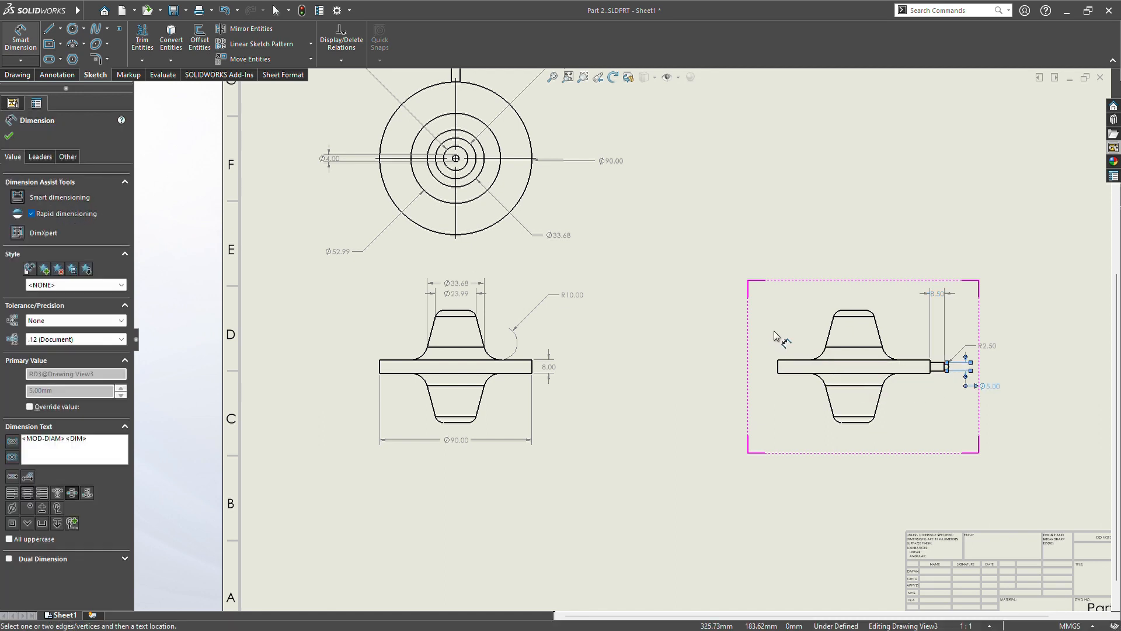
scroll(672, 331, "up", 4)
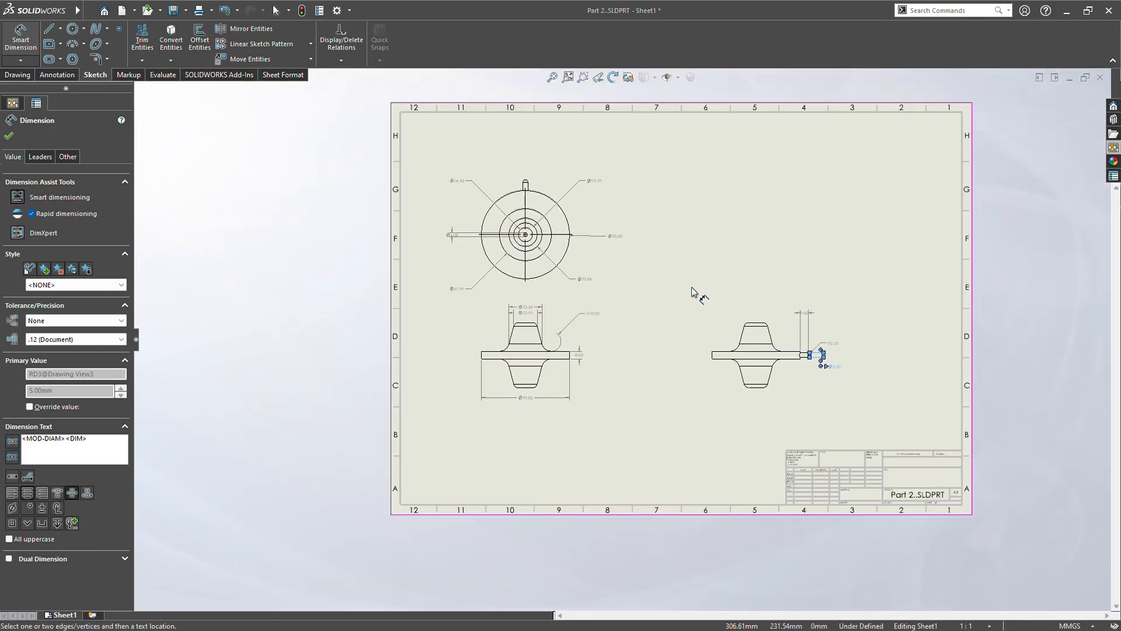
scroll(696, 293, "down", 1)
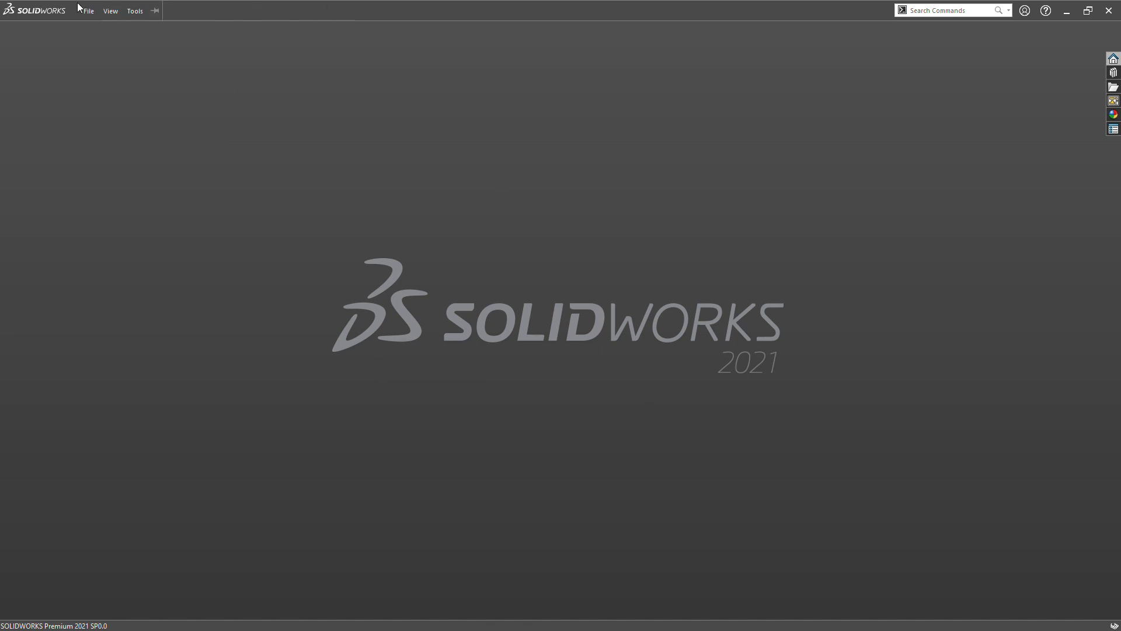
Step: Create a new part document
left_click(88, 11)
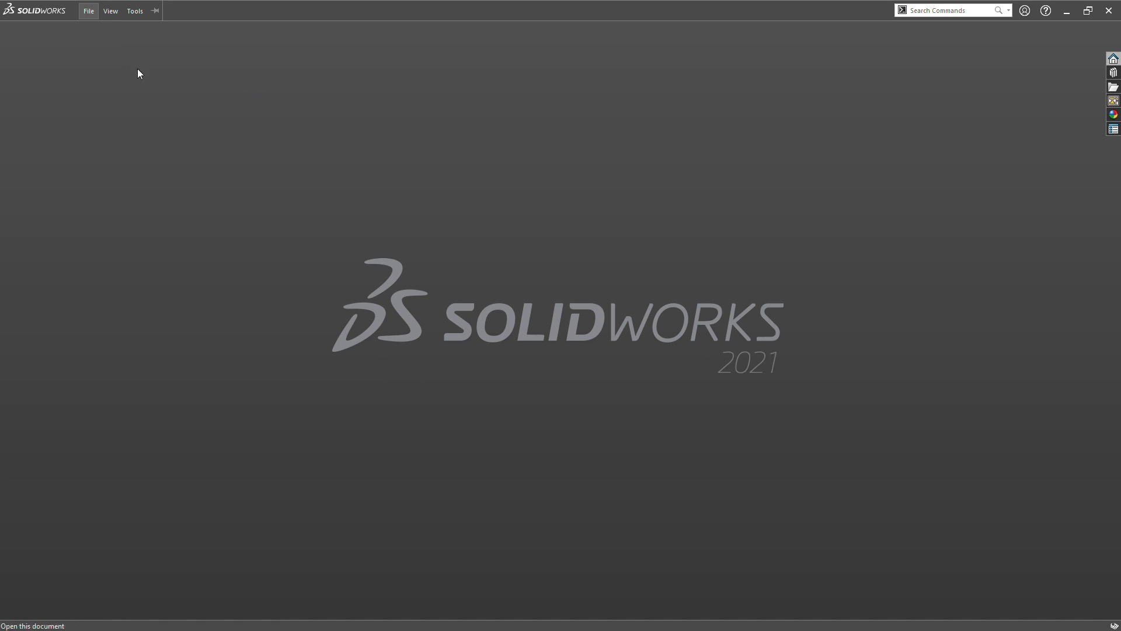
left_click(87, 11)
left_click(101, 26)
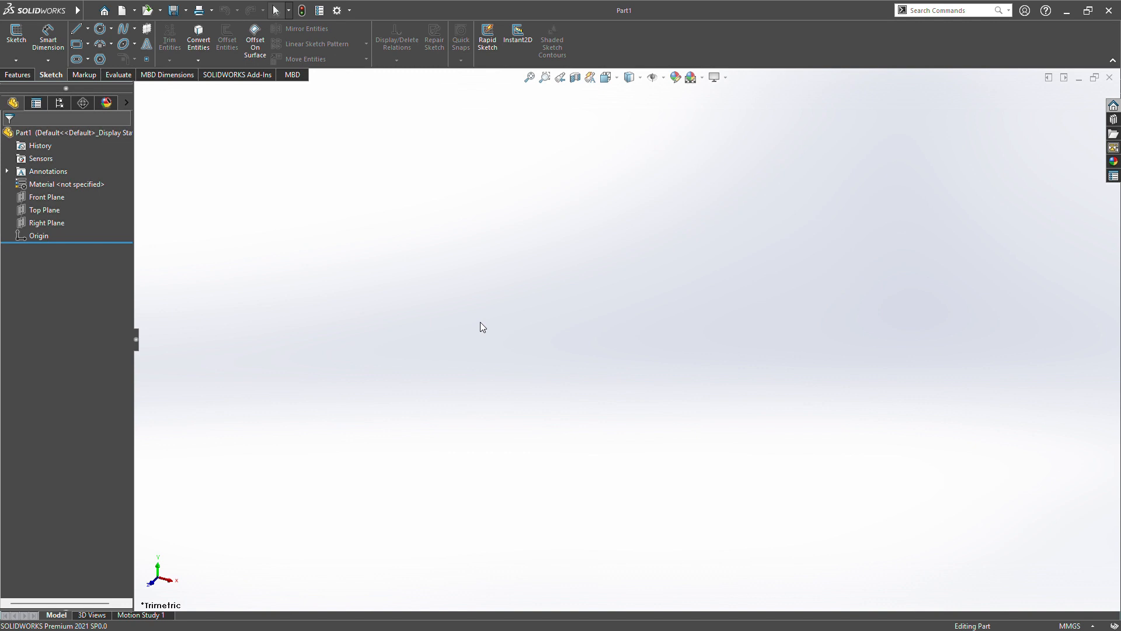
Step: Sketch a closed stepped profile from the origin on the Front Plane, about 51 mm wide and 90 mm high, with a narrower section at its base
left_click(39, 200)
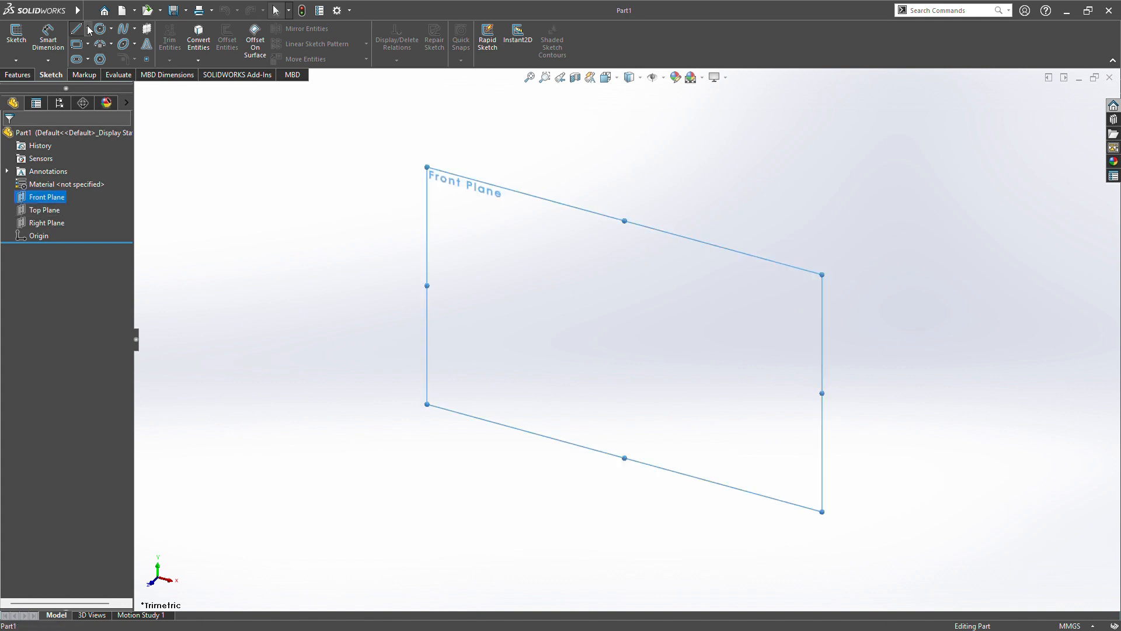
left_click(76, 29)
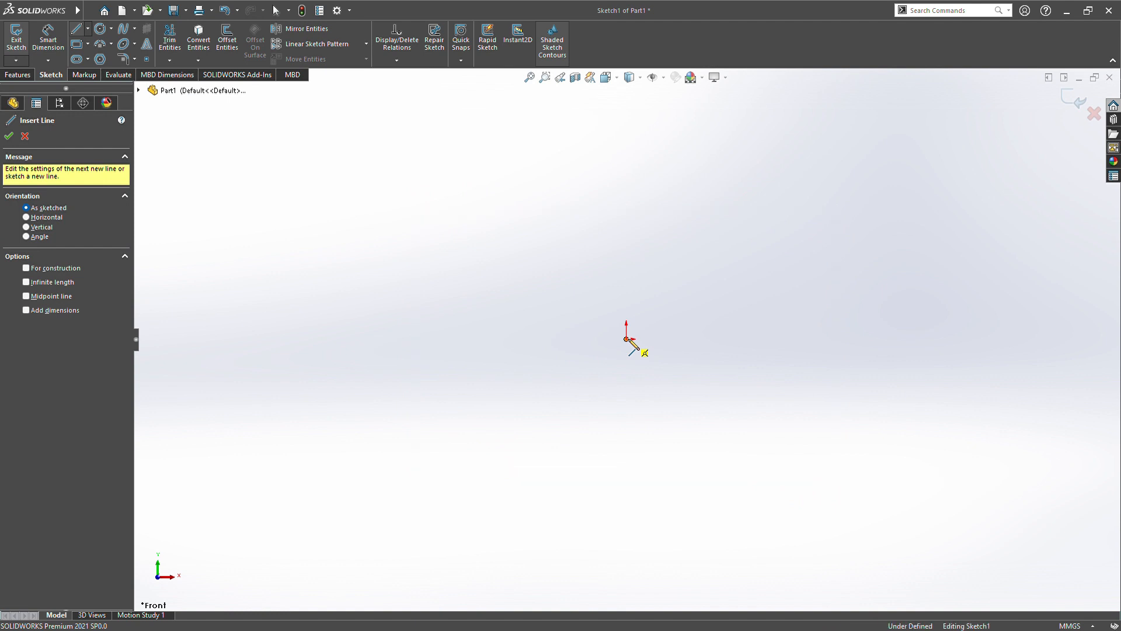
left_click(627, 340)
left_click(697, 339)
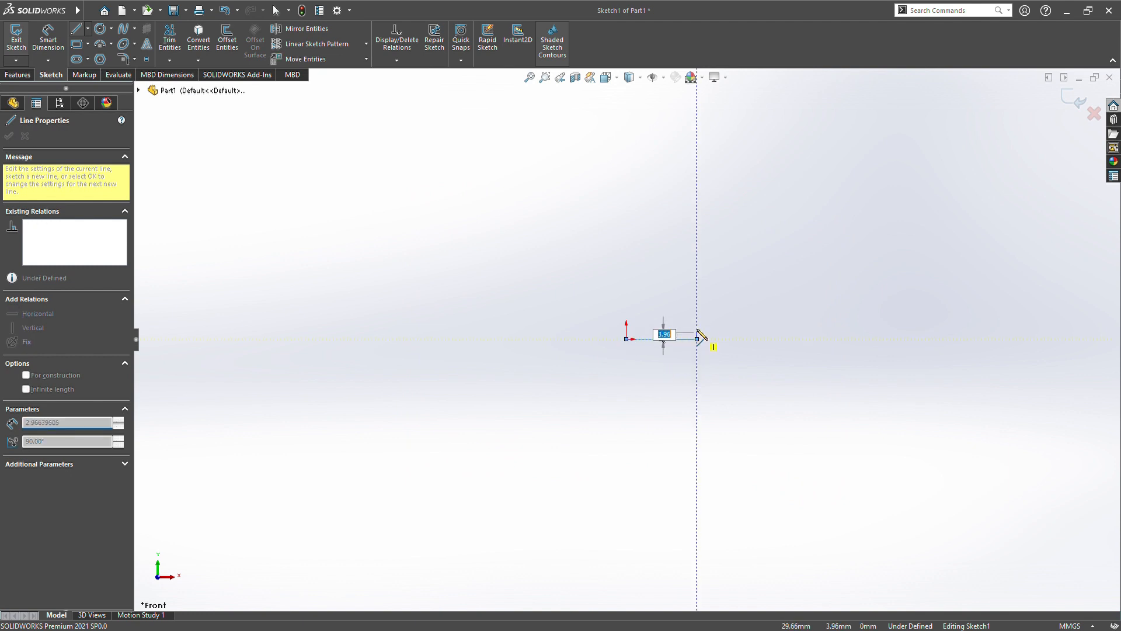
left_click(698, 275)
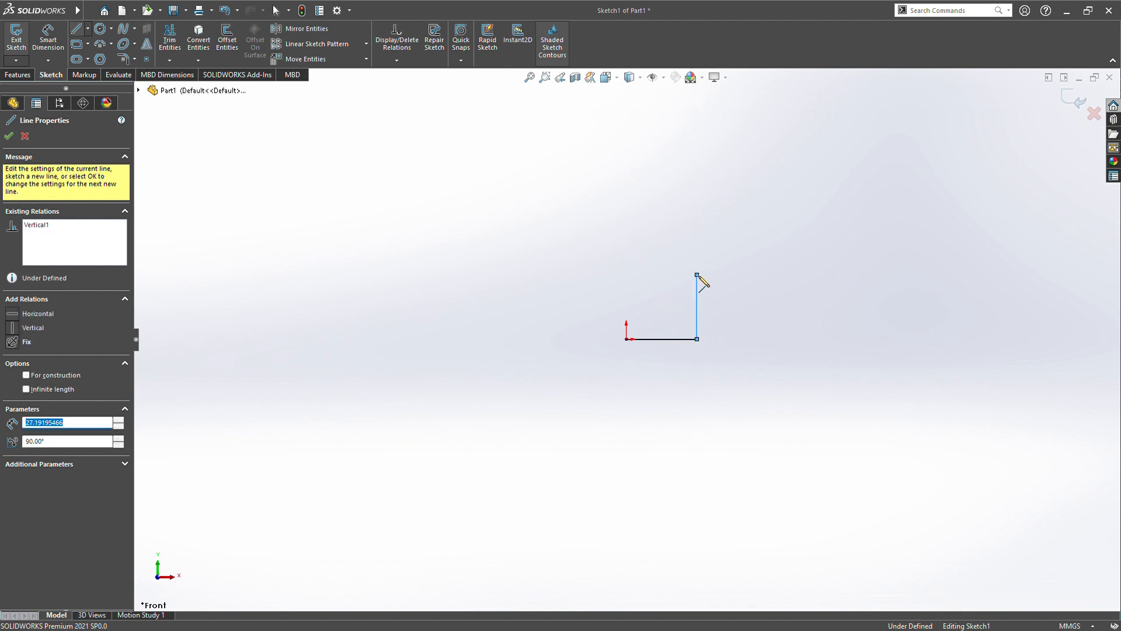
left_click(747, 275)
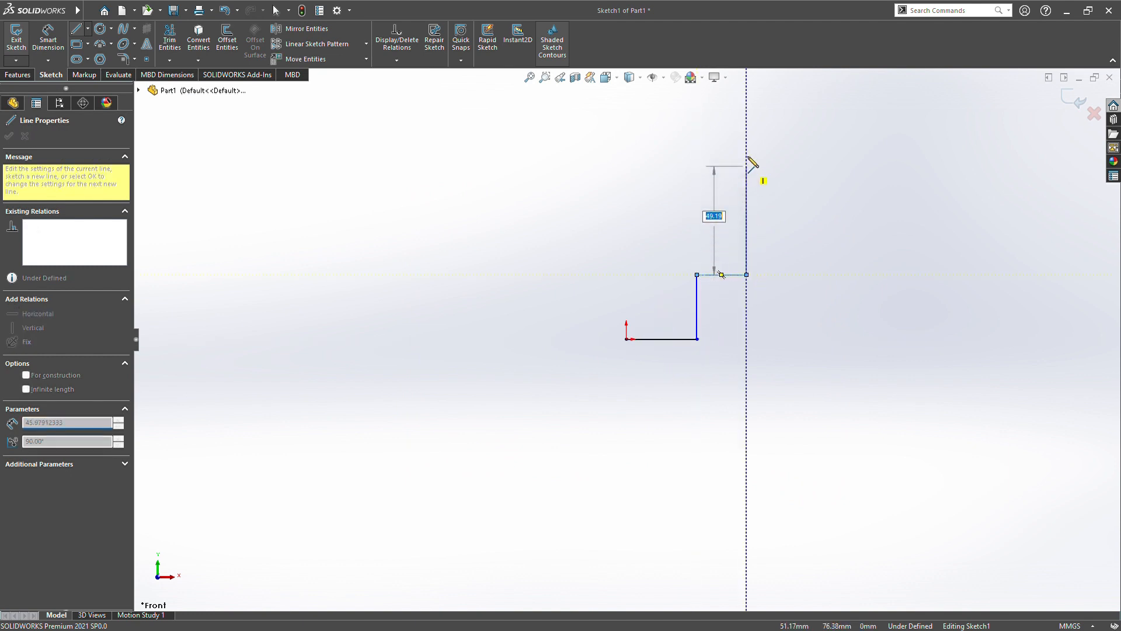
left_click(747, 126)
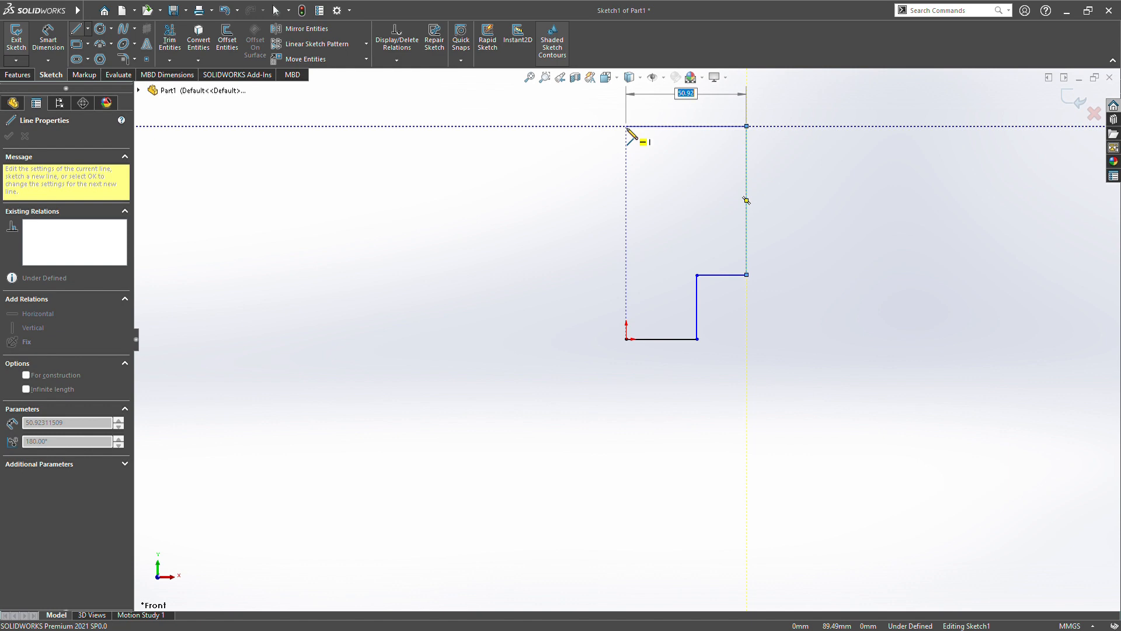
left_click(627, 126)
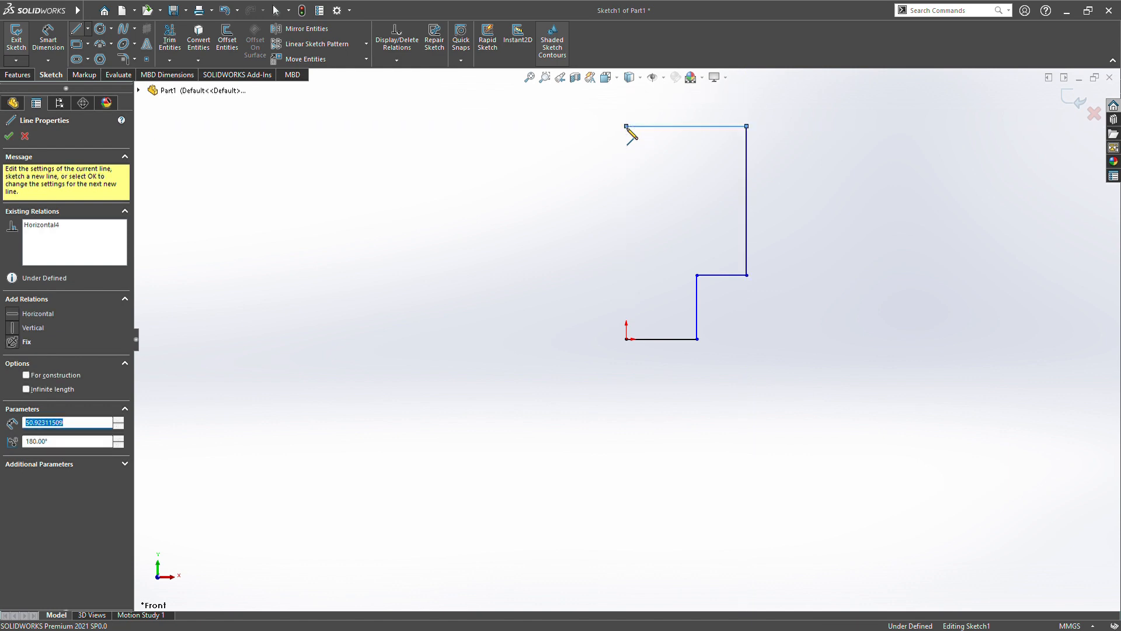
left_click(628, 340)
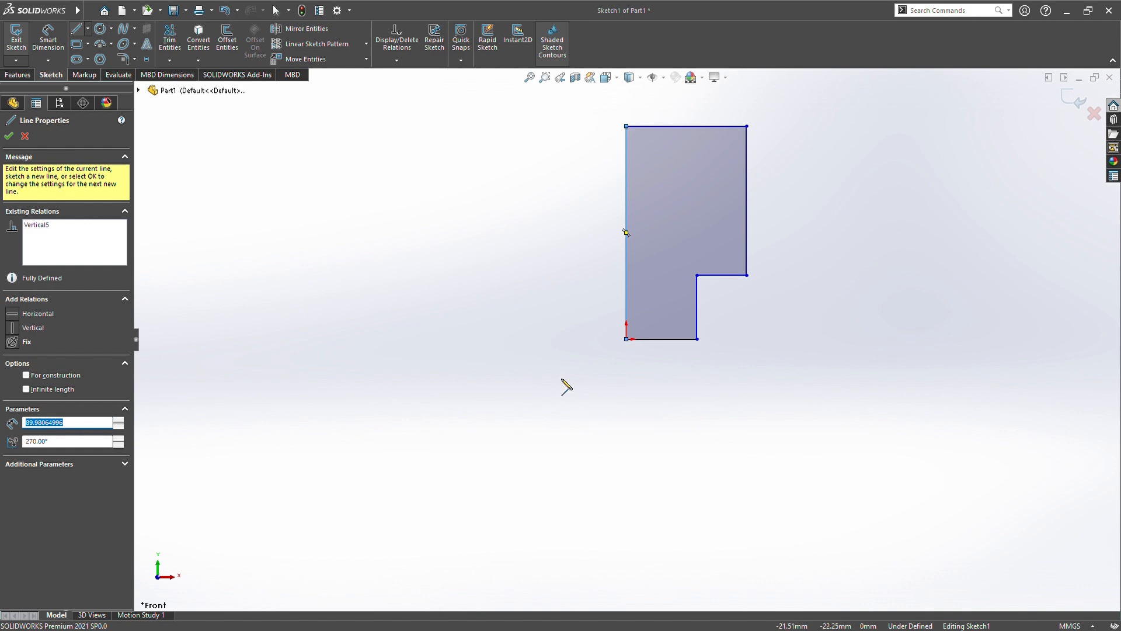
Step: Dimension the bottom edge of the stepped profile to 4 mm
left_click(48, 45)
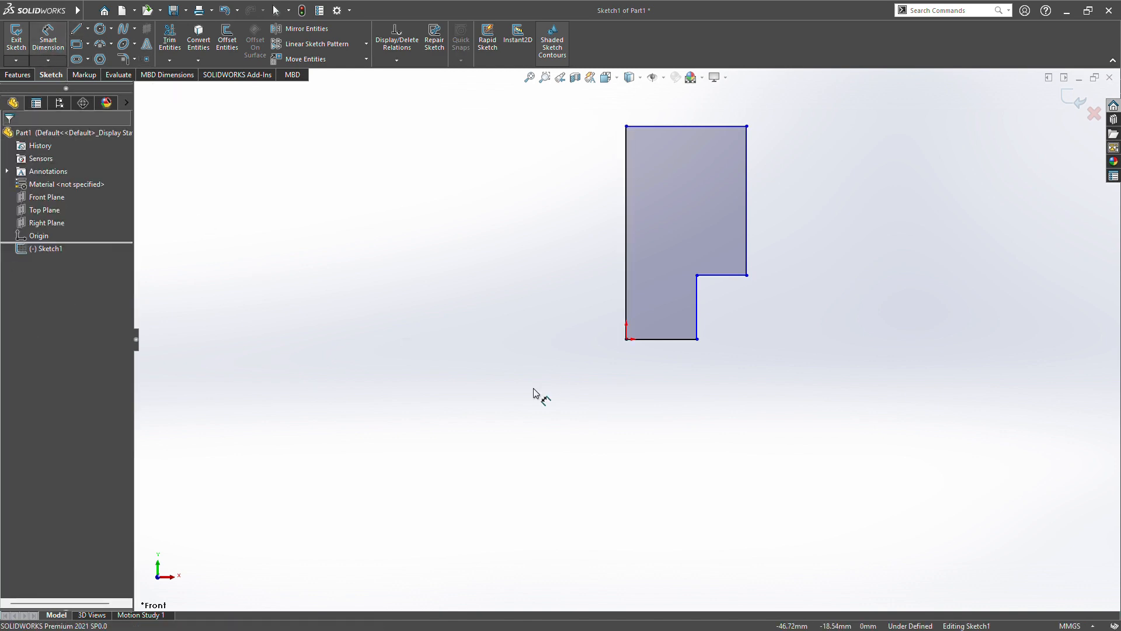
left_click(661, 339)
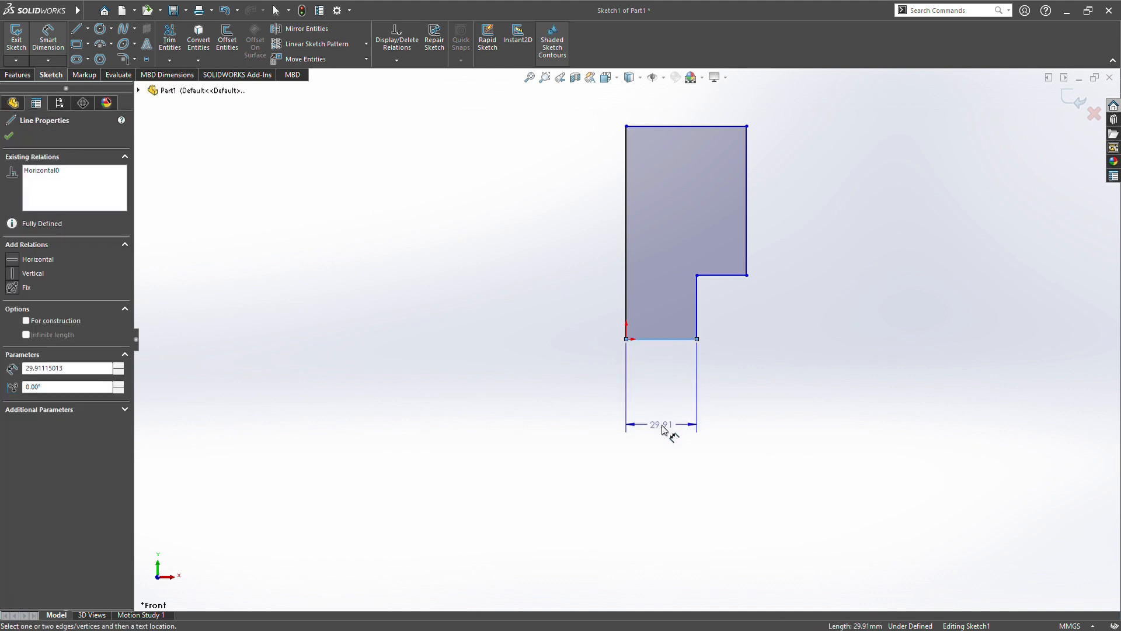
left_click(664, 395)
left_click(666, 396)
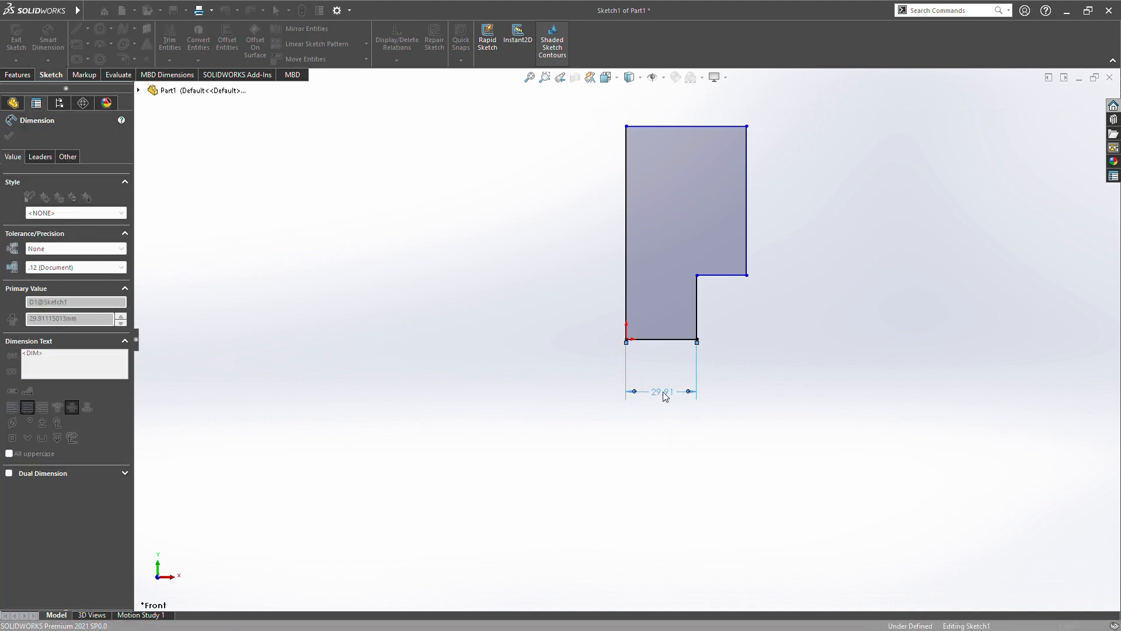
type("4")
key("Return")
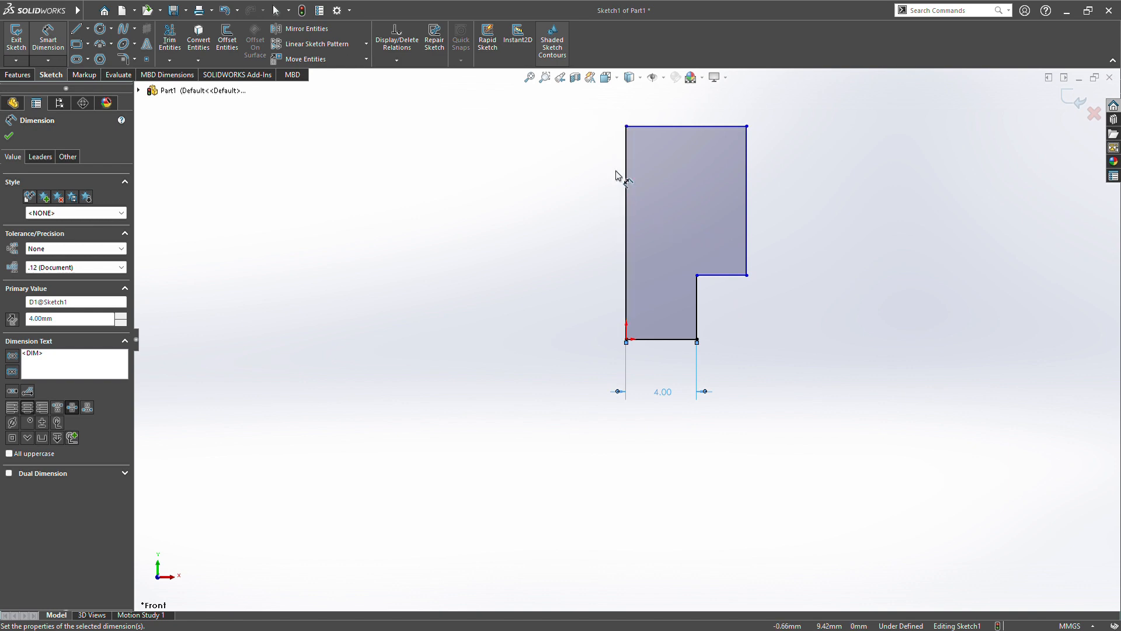
Step: Dimension the overall height between the profile's top and bottom edges to 25 mm
left_click(659, 127)
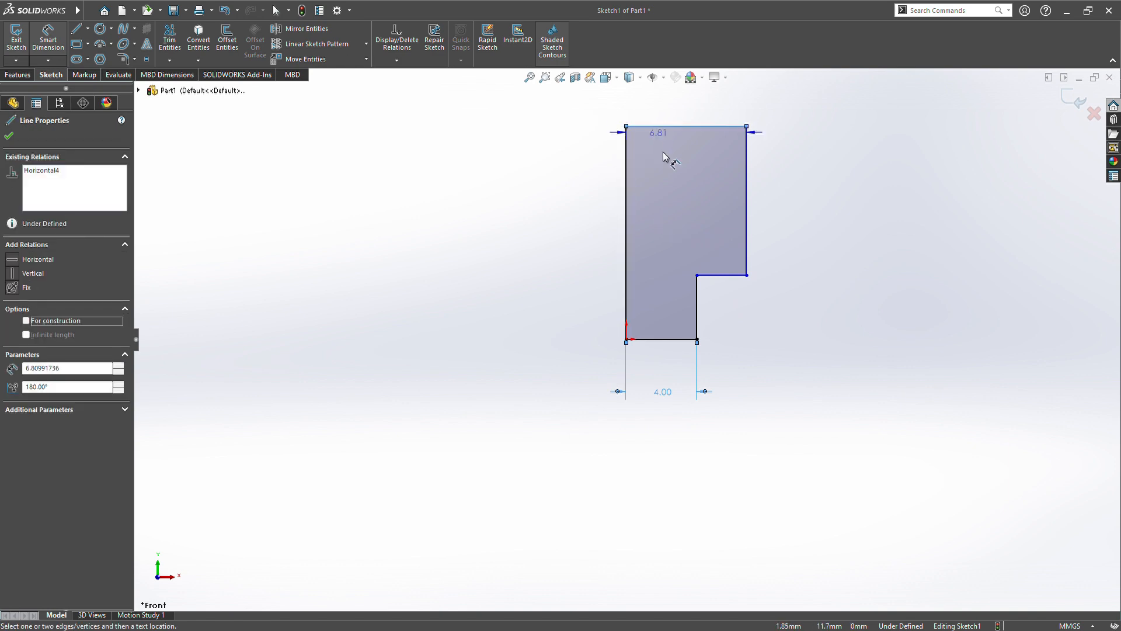
left_click(662, 341)
left_click(844, 244)
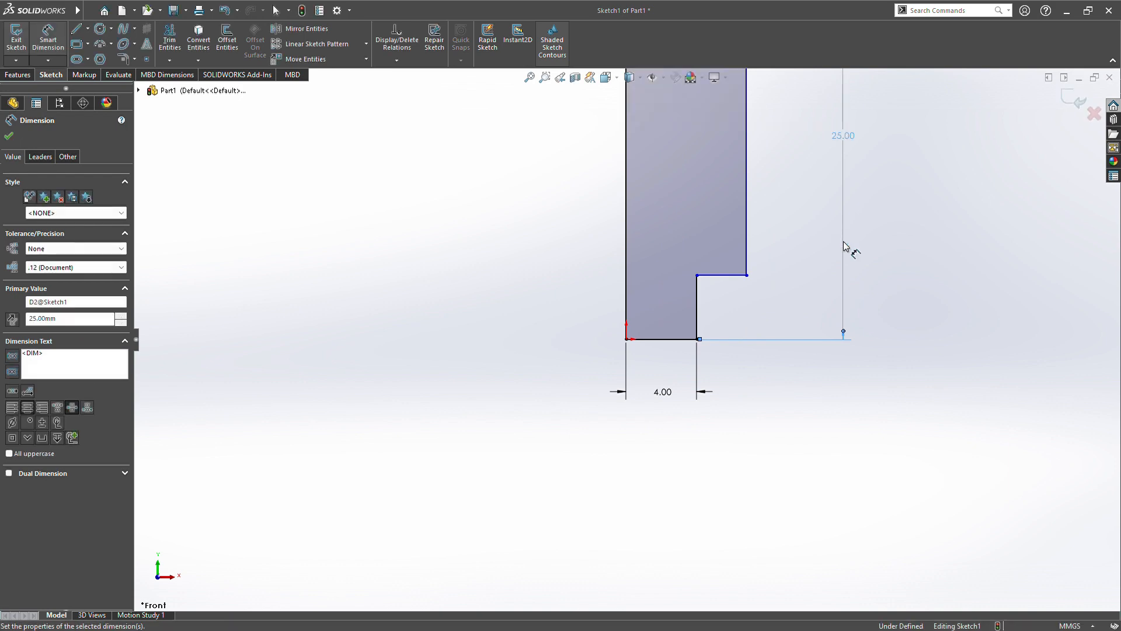
scroll(790, 248, "up", 2)
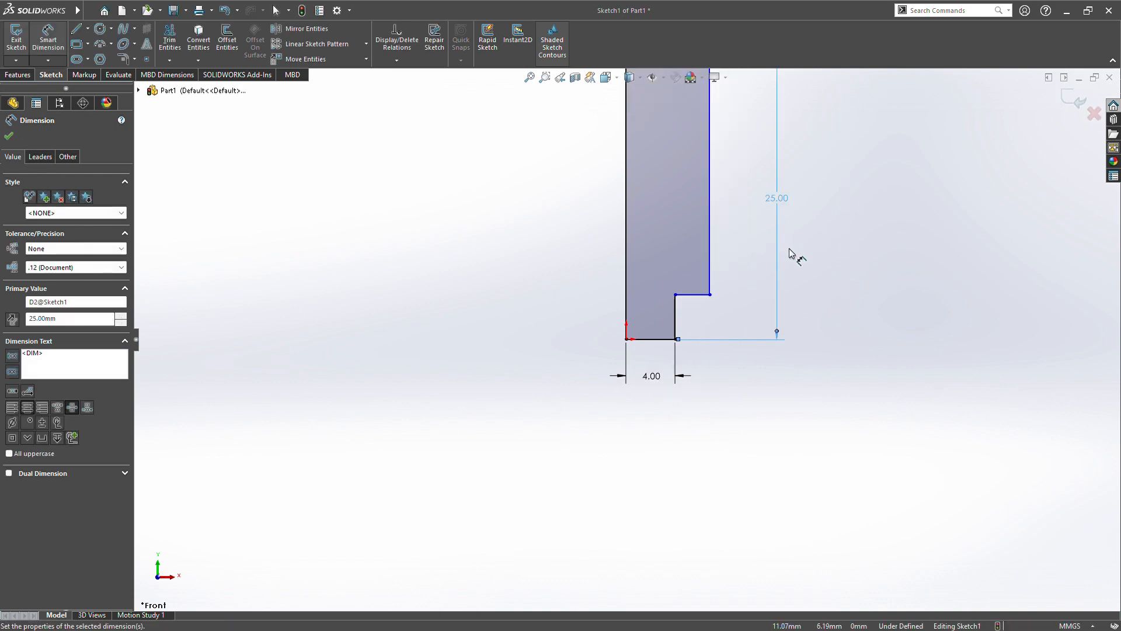
scroll(752, 129, "down", 2)
scroll(730, 144, "up", 3)
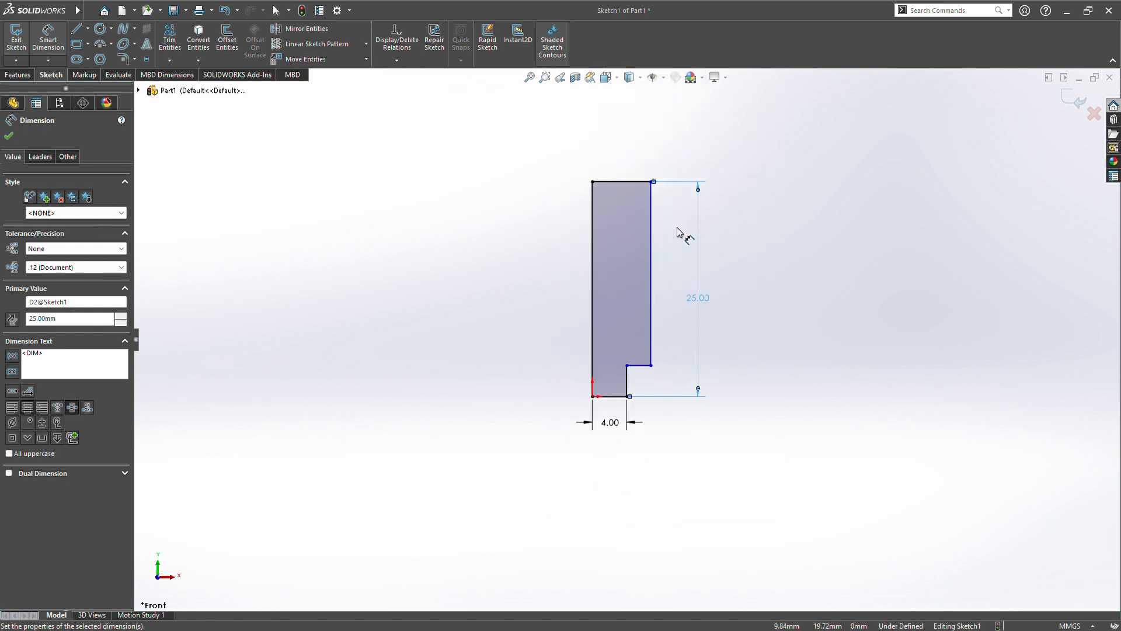
scroll(677, 227, "down", 2)
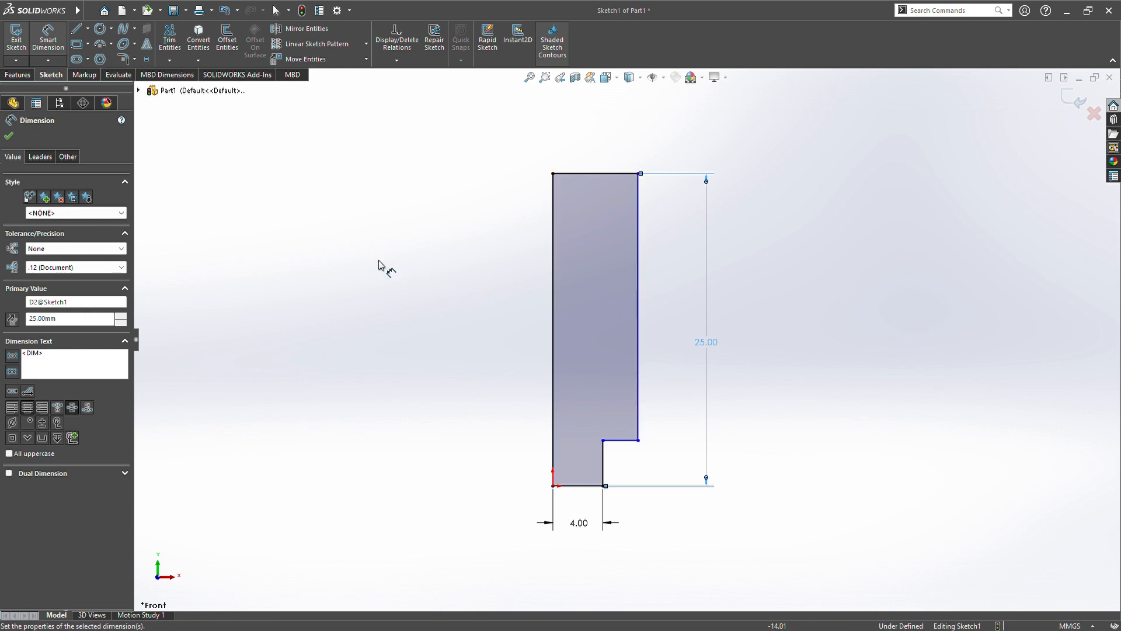
Step: Dimension the width of the profile's upper section to 7 mm and place the dimension outside the profile on the origin side
left_click(553, 288)
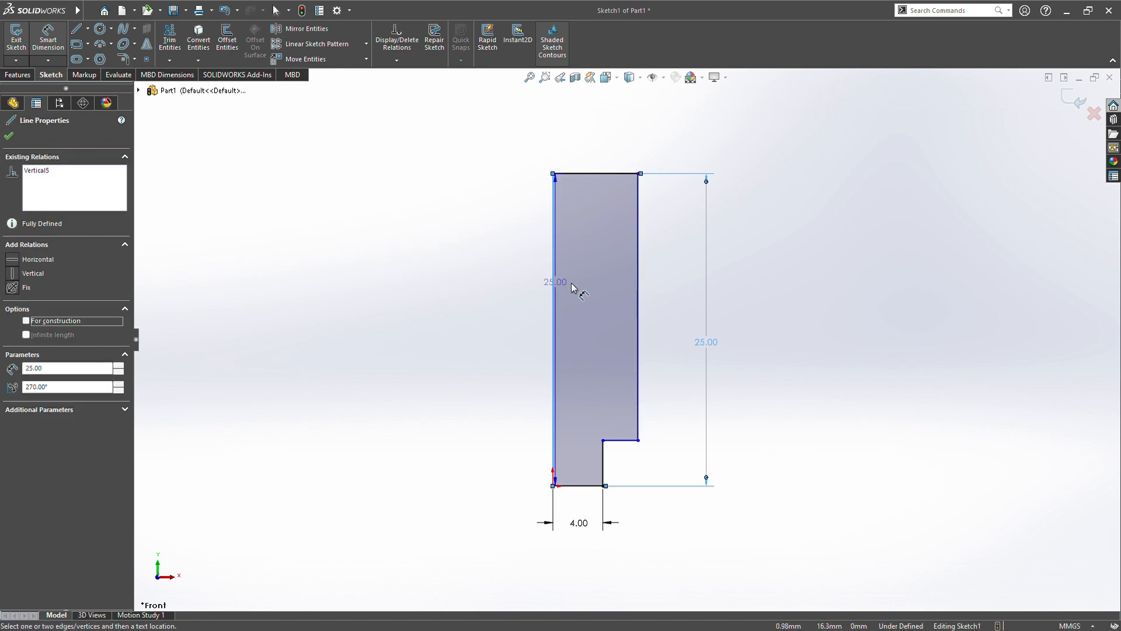
left_click(638, 293)
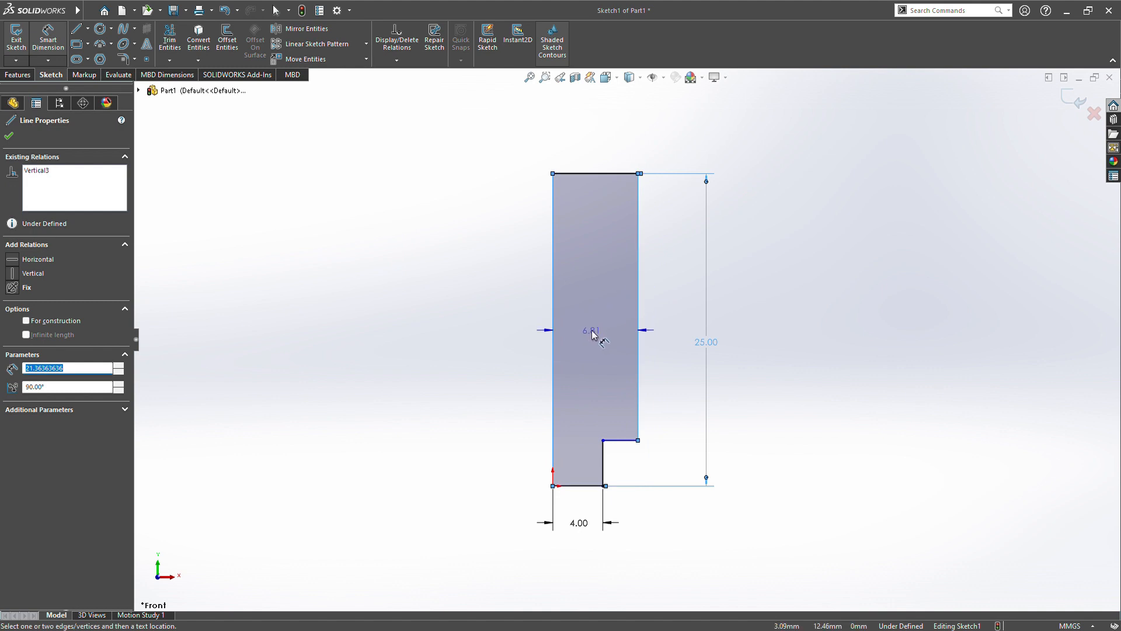
left_click(592, 334)
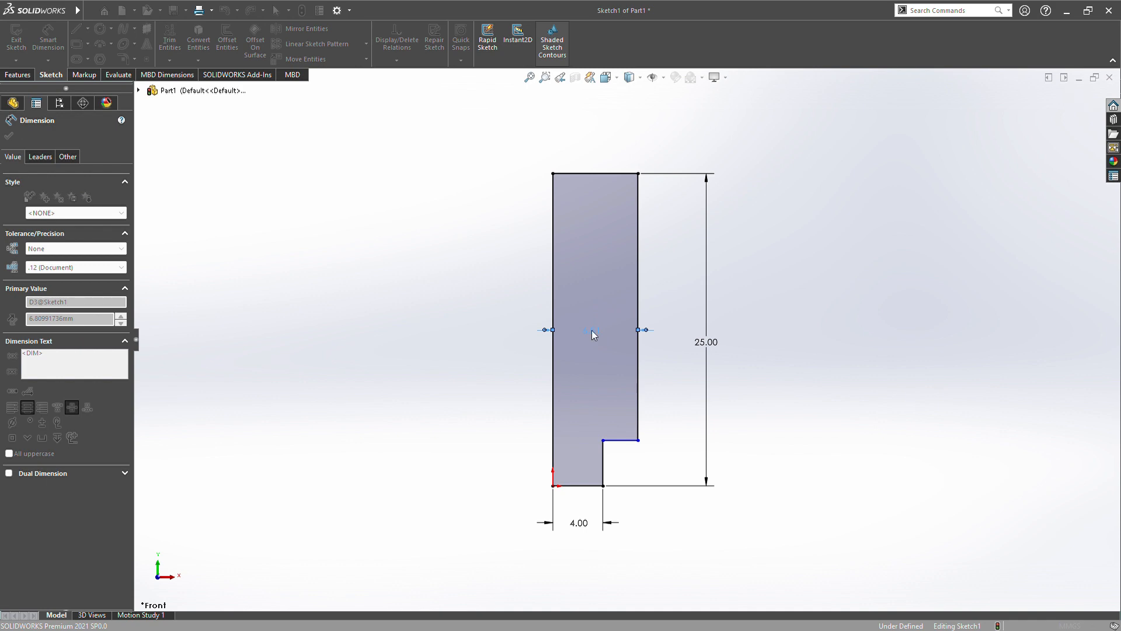
type("7")
key("Return")
left_click_drag(592, 331, 484, 343)
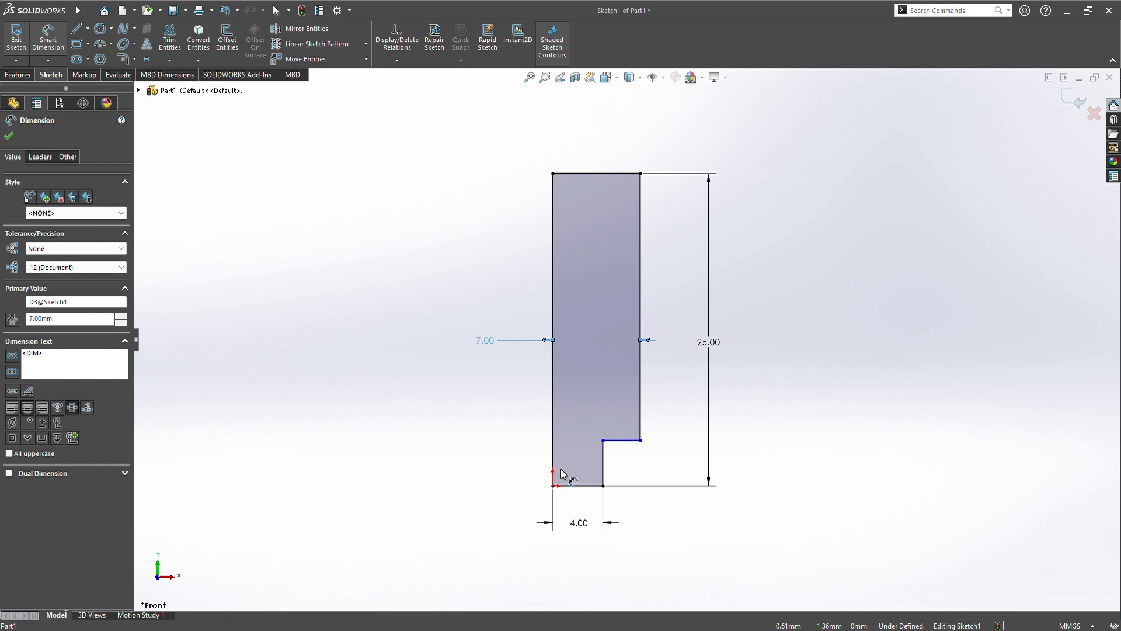
Step: Dimension the height of the profile's narrow lower section to 12 mm and finish the sketch
left_click(605, 467)
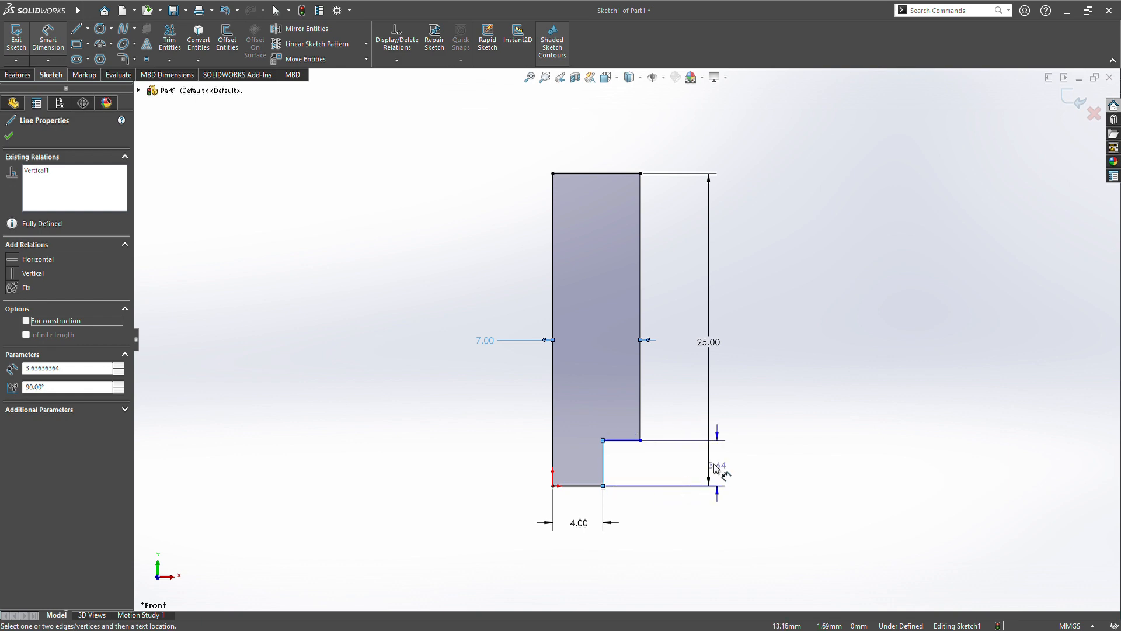
left_click(669, 461)
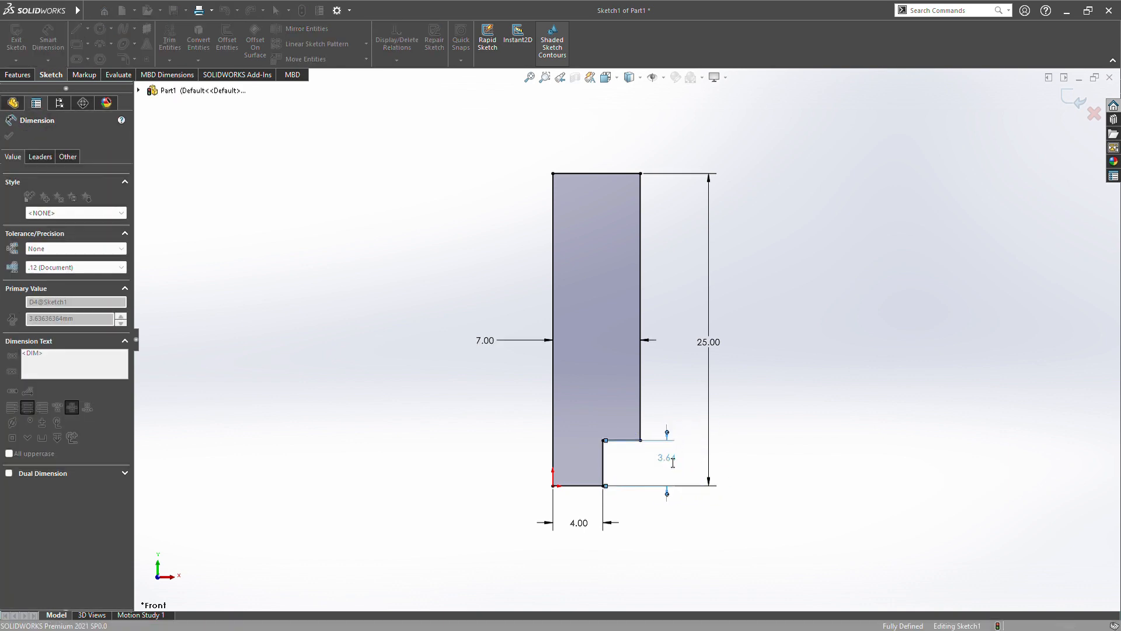
type("12")
key("Return")
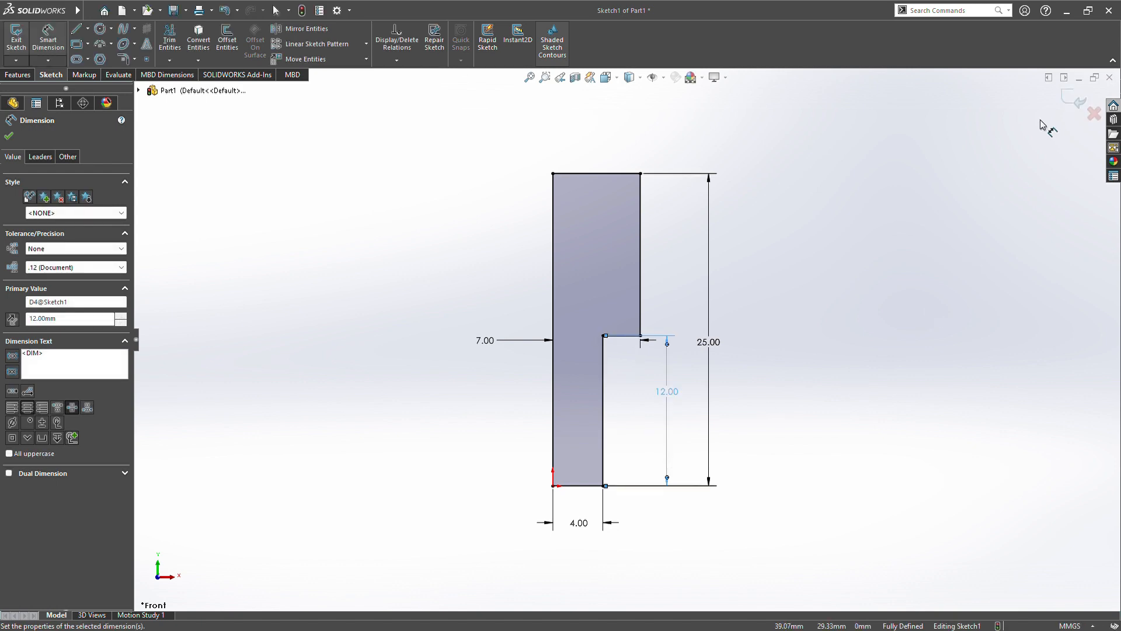
left_click(1075, 99)
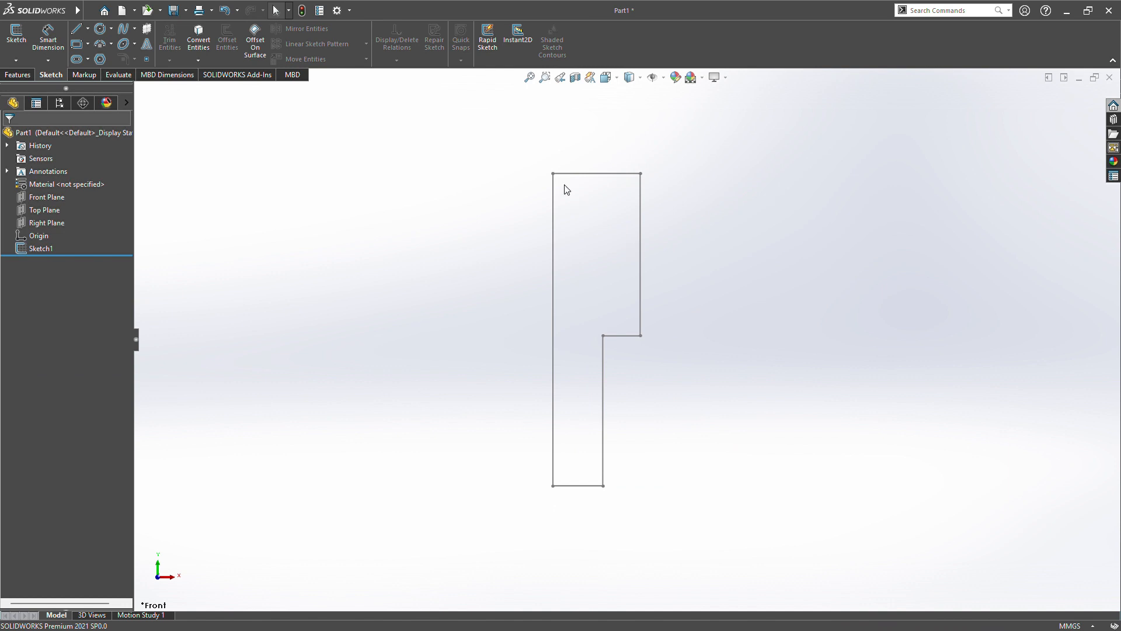
Step: Revolve the stepped profile 360° about its 25 mm long vertical edge through the origin
left_click(17, 75)
left_click(40, 61)
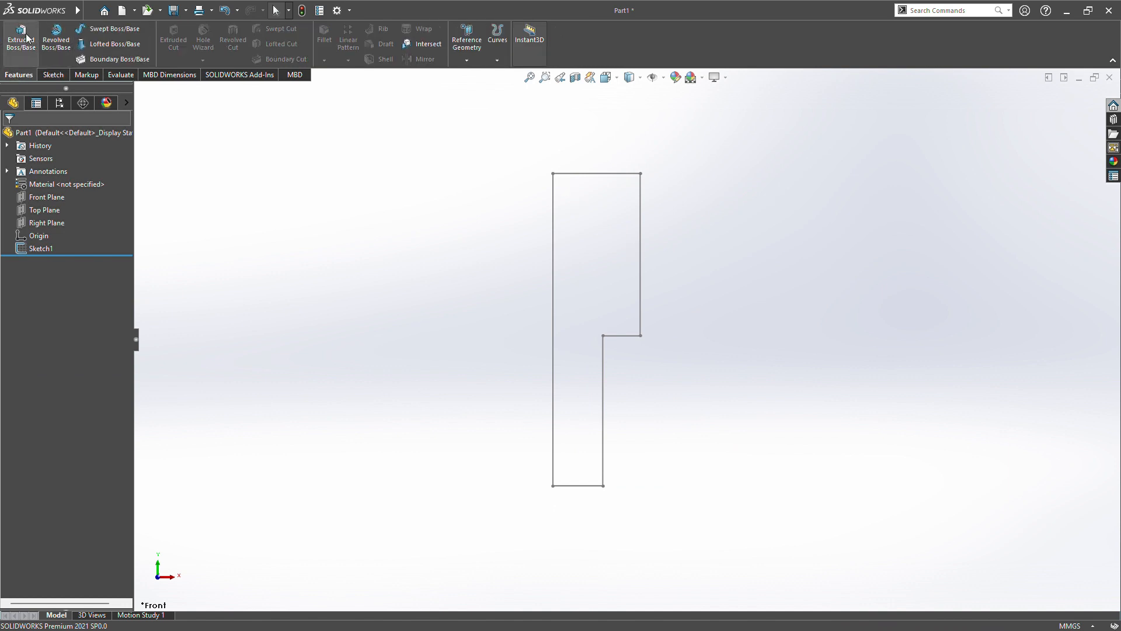
left_click(555, 286)
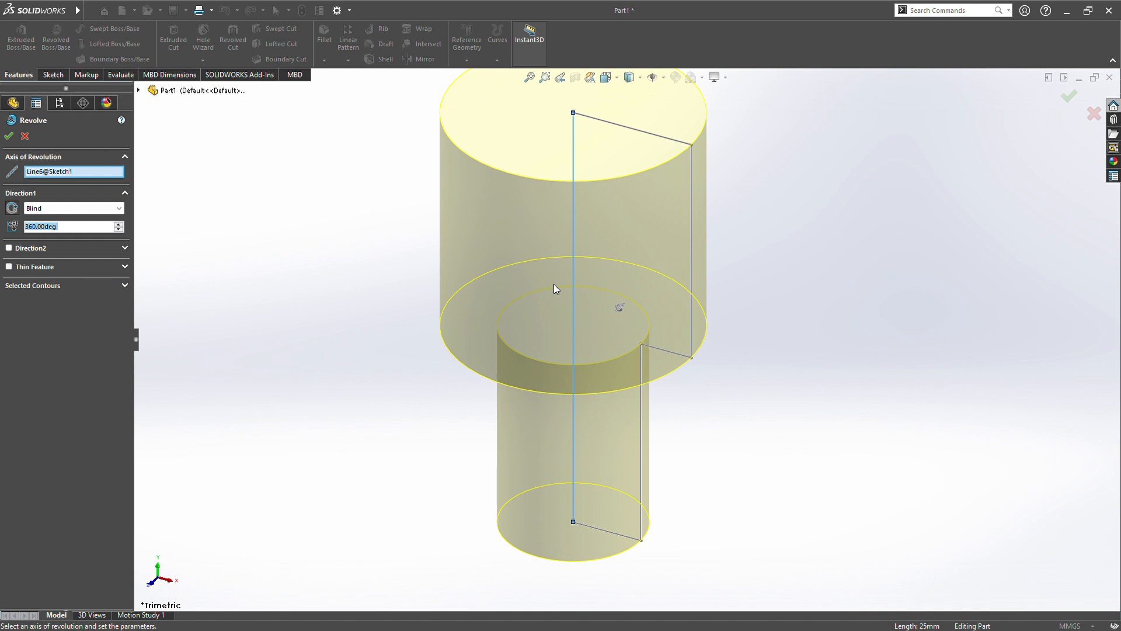
left_click(8, 136)
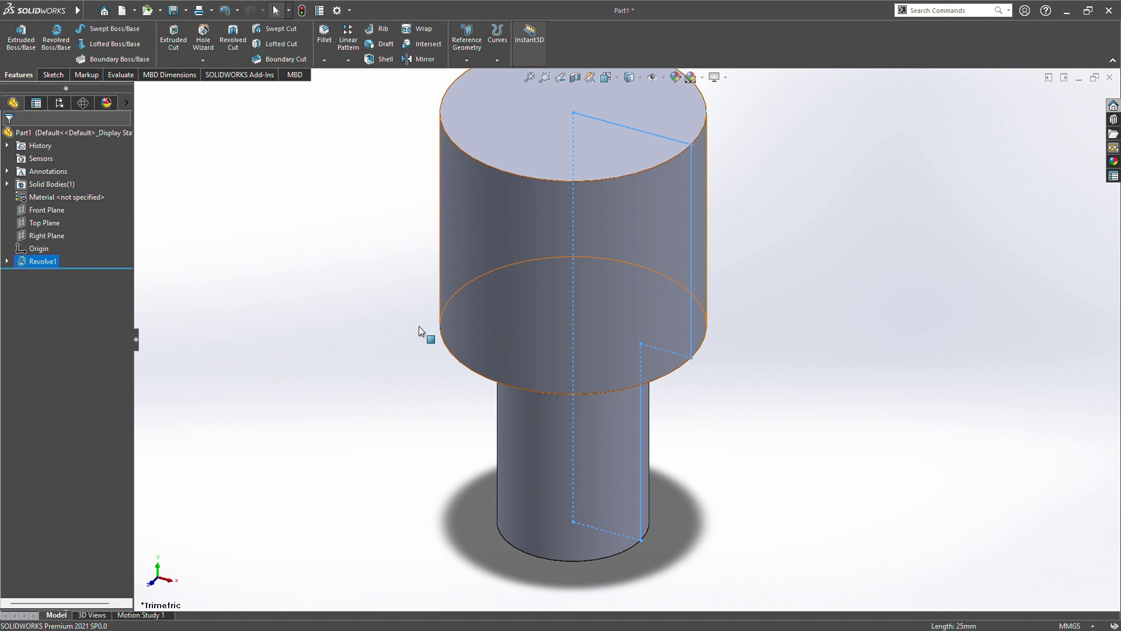
scroll(469, 188, "down", 2)
key("f")
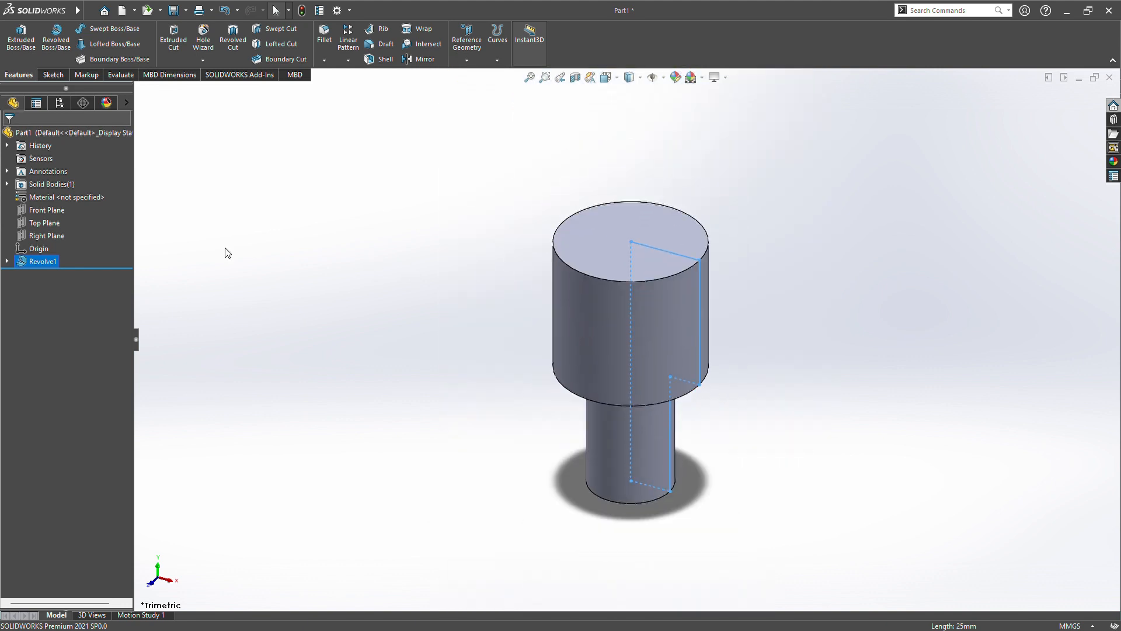
Step: On a Front Plane sketch, draw a vertical line from the origin to the top face's centre, continued with a second line about 5 mm above it
left_click(51, 211)
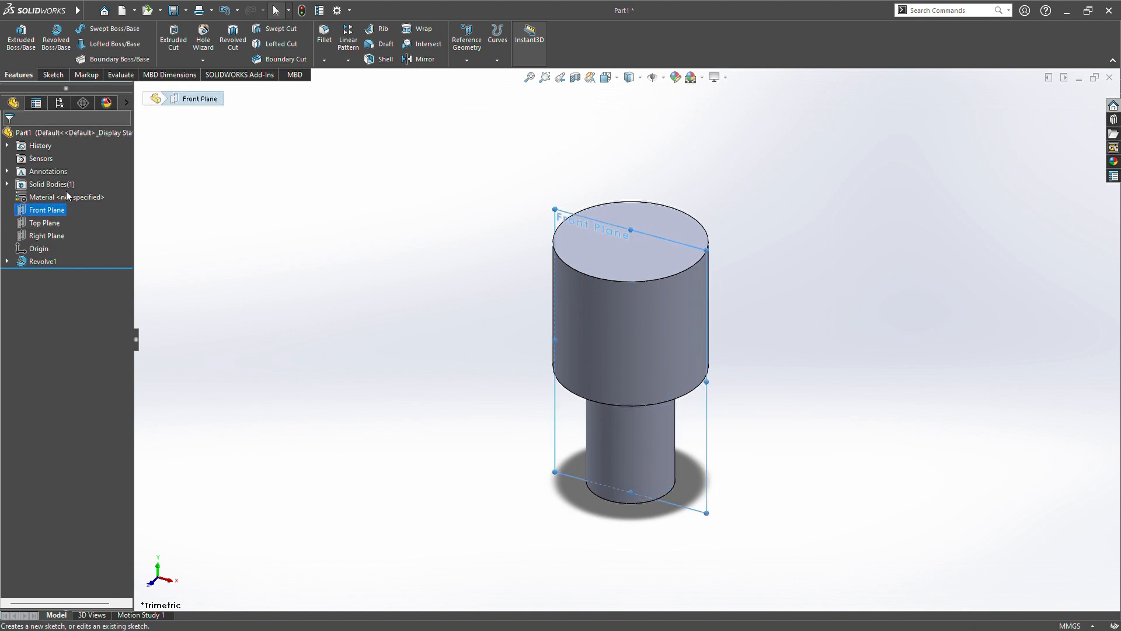
left_click(67, 196)
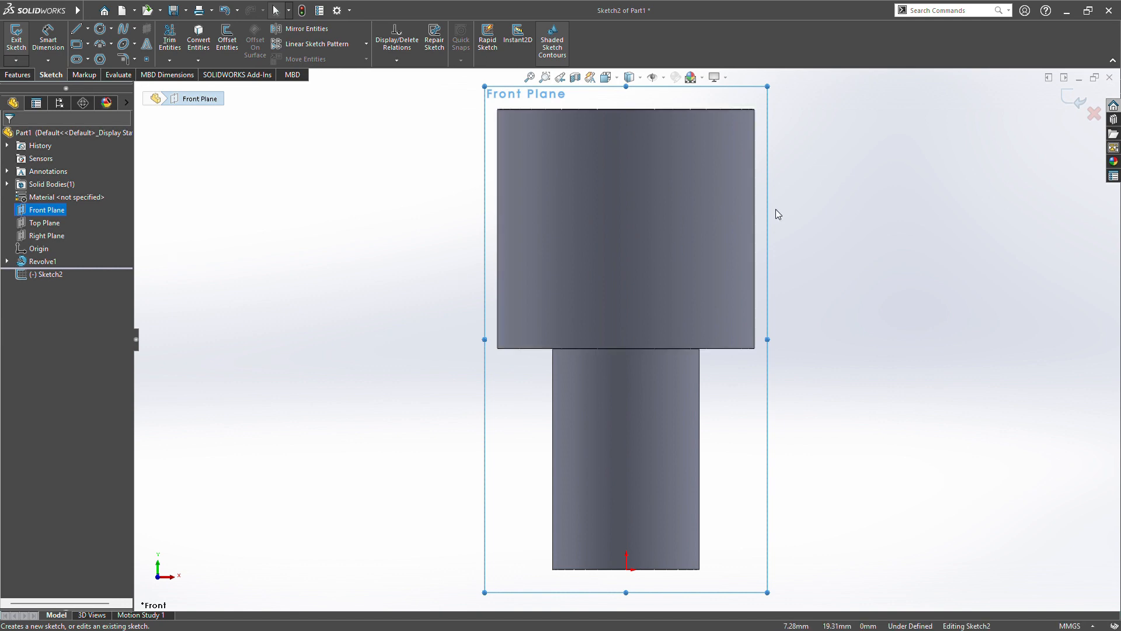
scroll(686, 251, "up", 1)
scroll(685, 271, "down", 3)
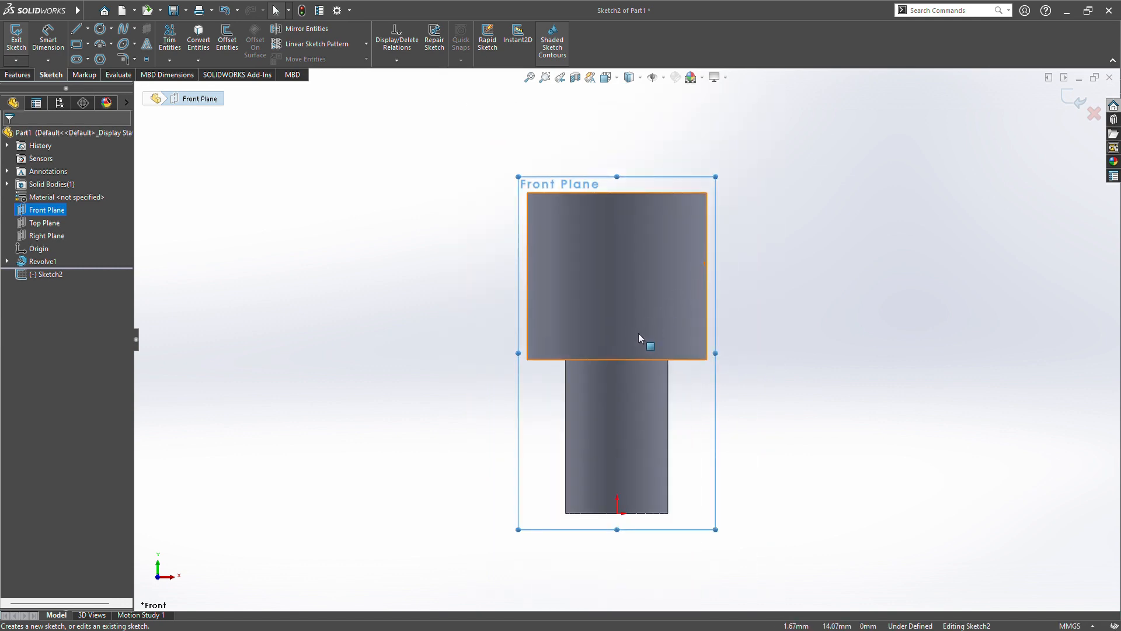
left_click(77, 30)
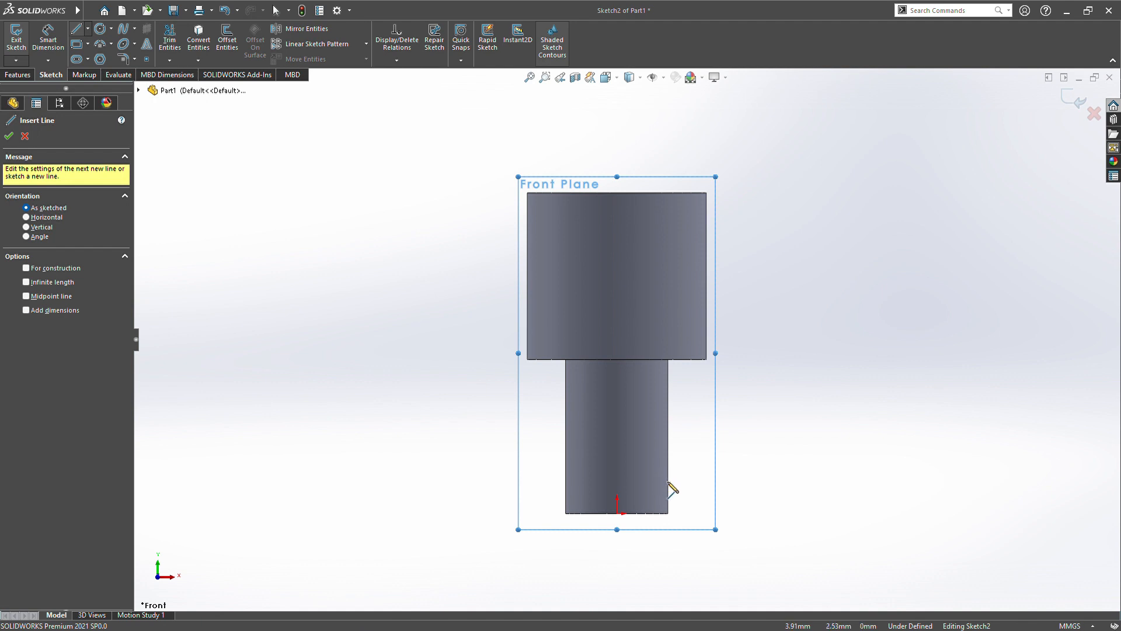
left_click(618, 514)
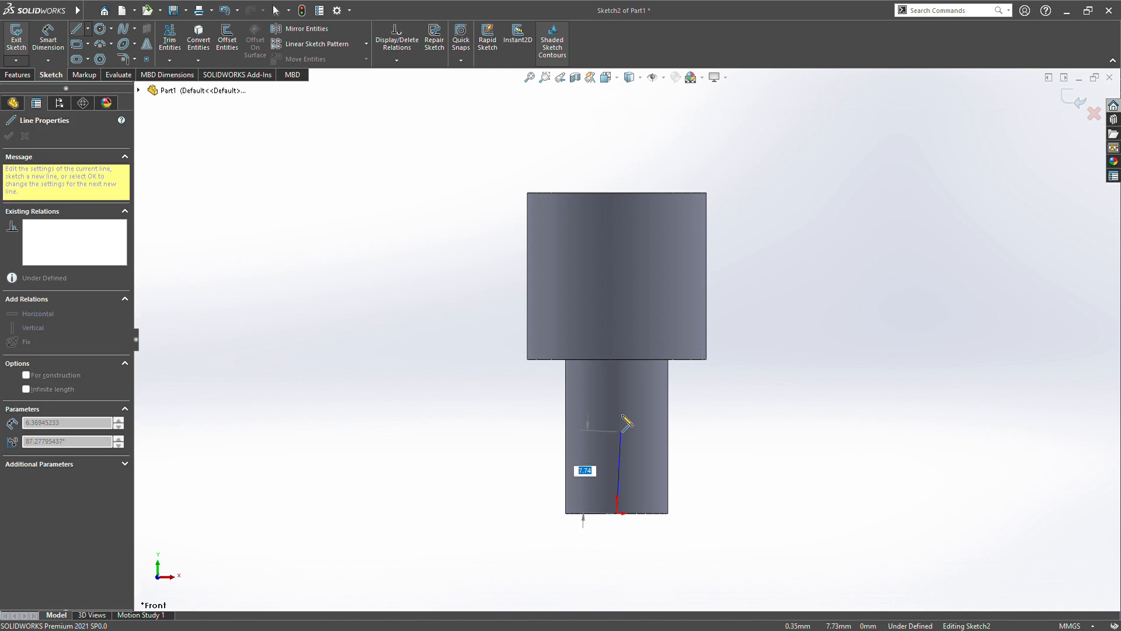
left_click(617, 193)
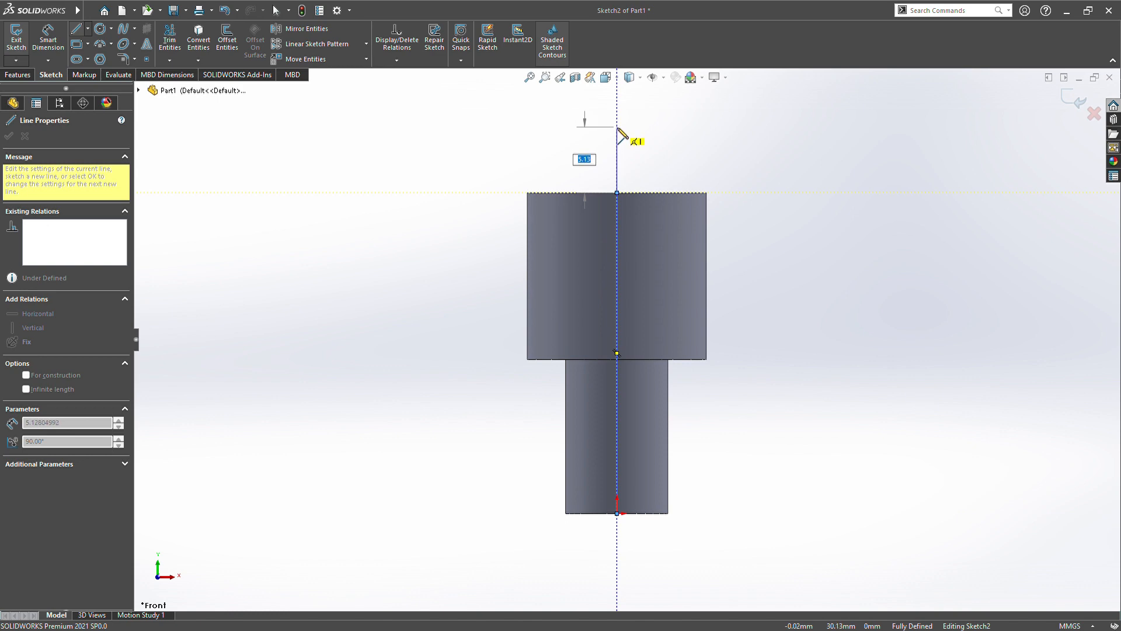
left_click(616, 126)
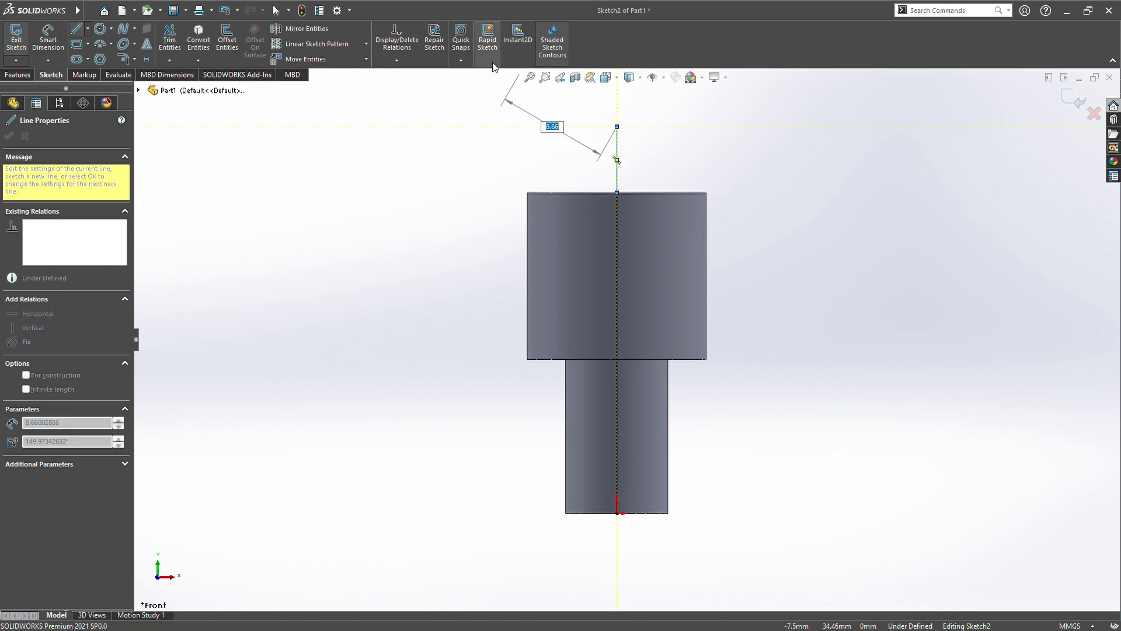
Step: Draw a line about 36 mm long from the upper end of the vertical lines, sloping upward toward negative X, and end the chain
scroll(496, 114, "up", 2)
scroll(511, 144, "down", 5)
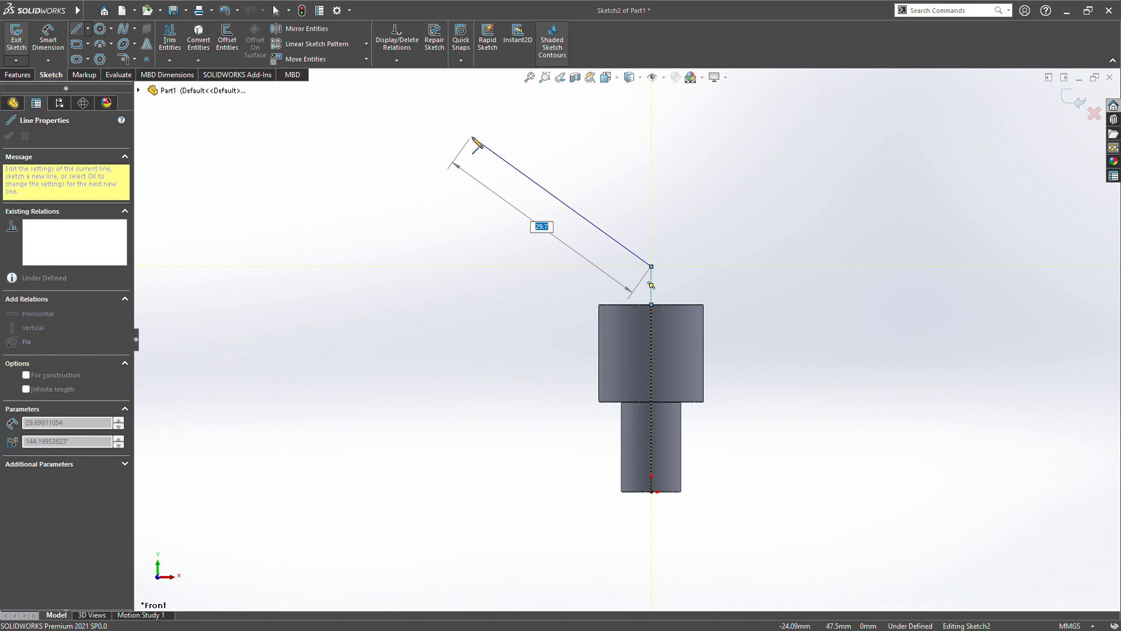
left_click(419, 136)
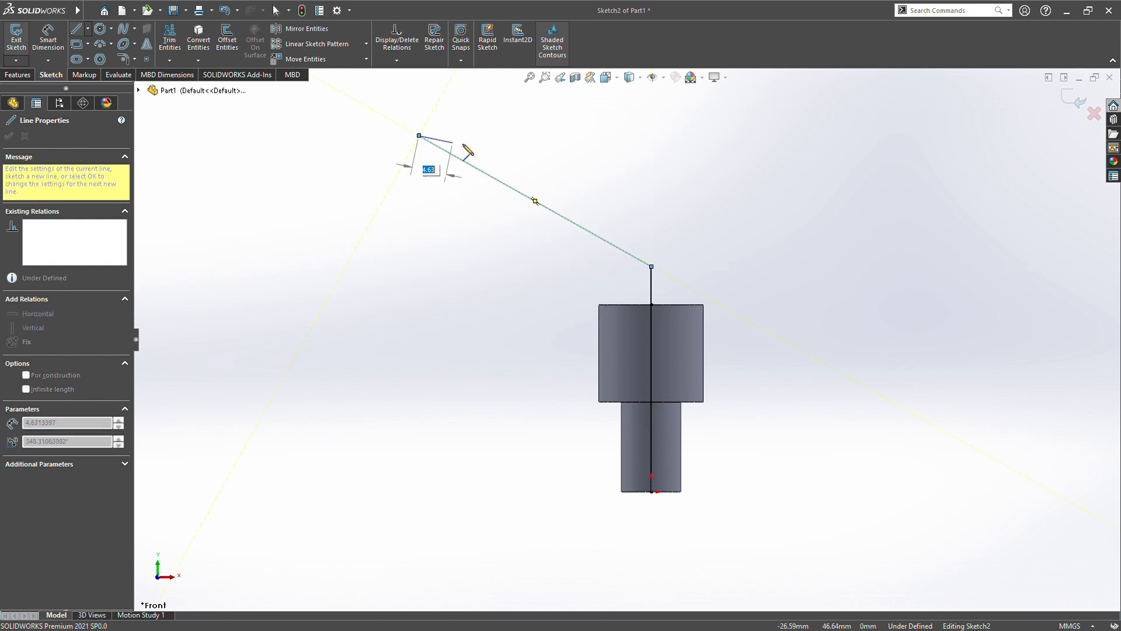
key("Escape")
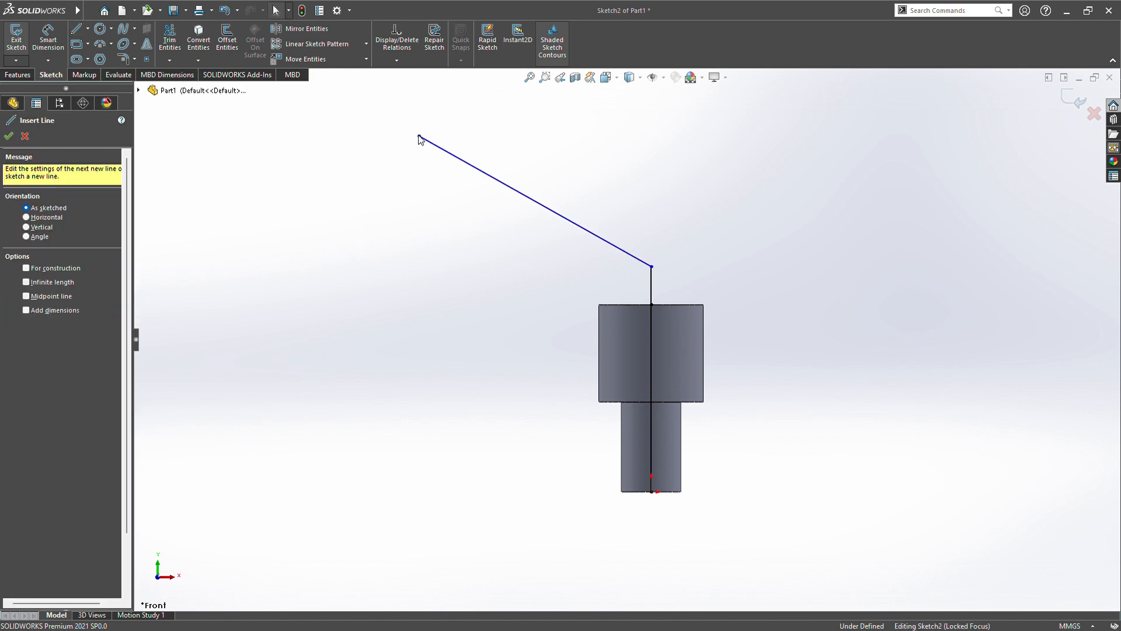
Step: Convert the inclined line and both vertical lines to construction geometry
left_click(432, 146)
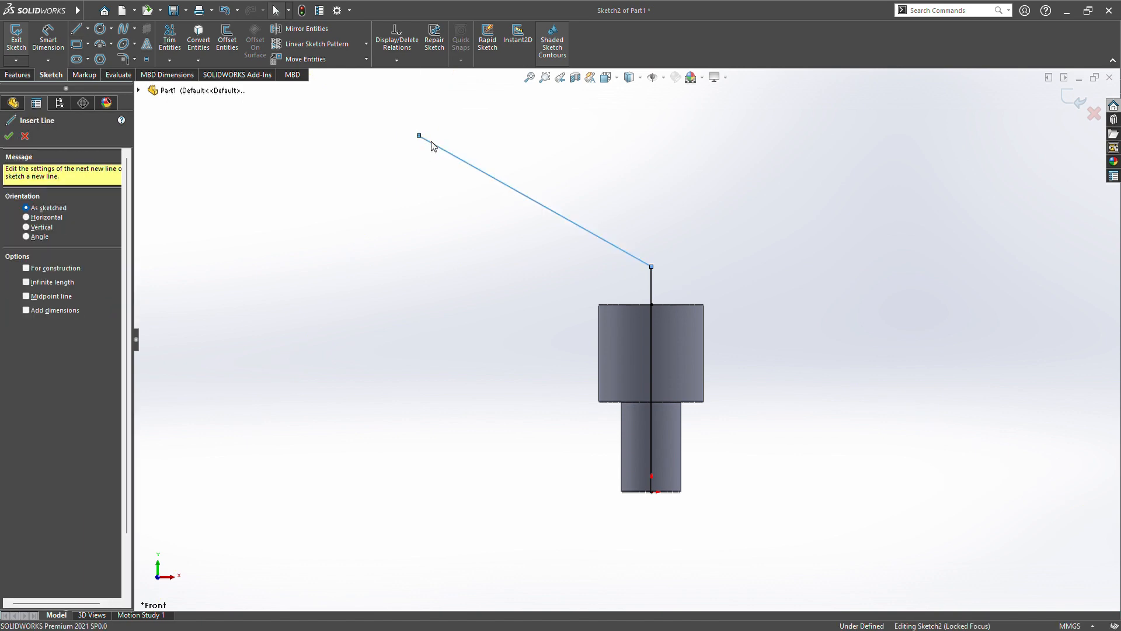
left_click(462, 132)
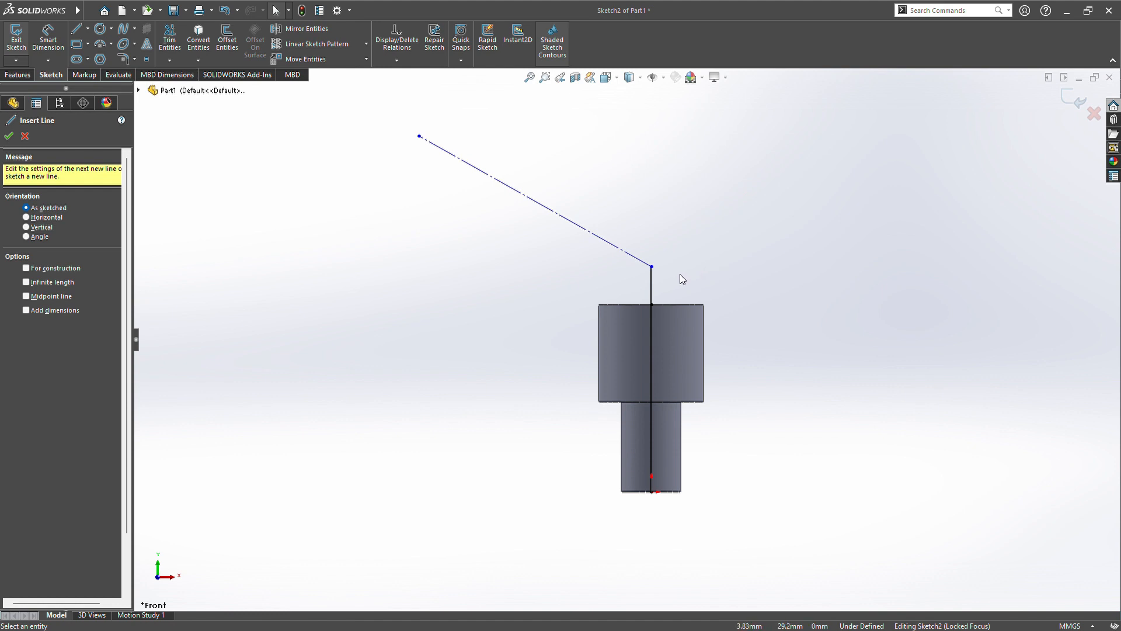
left_click(544, 261)
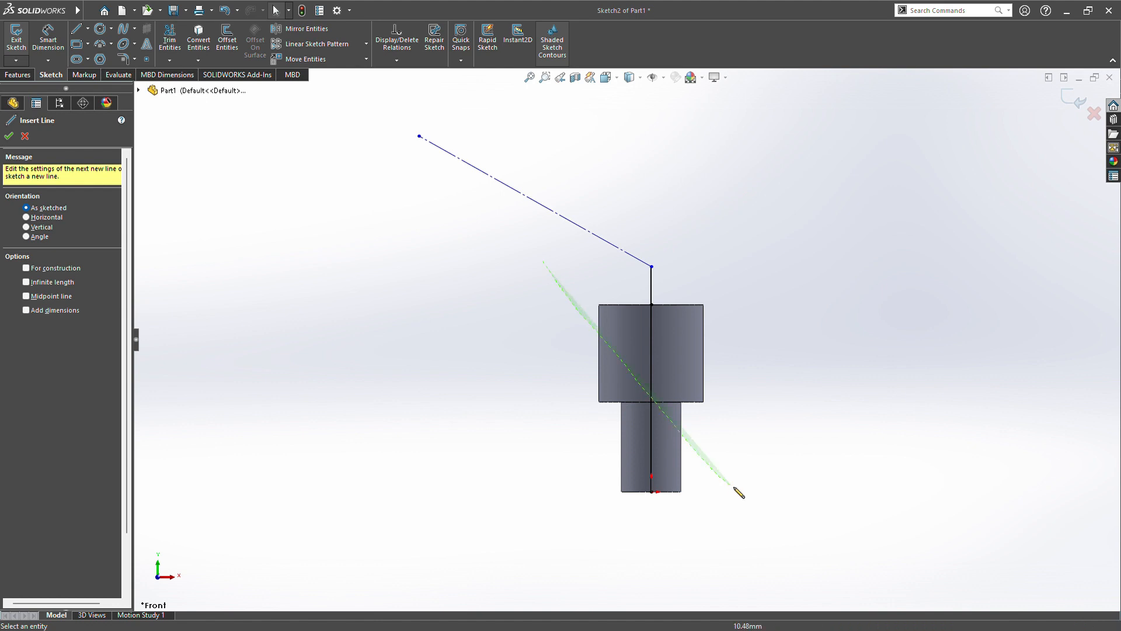
left_click_drag(739, 493, 782, 310)
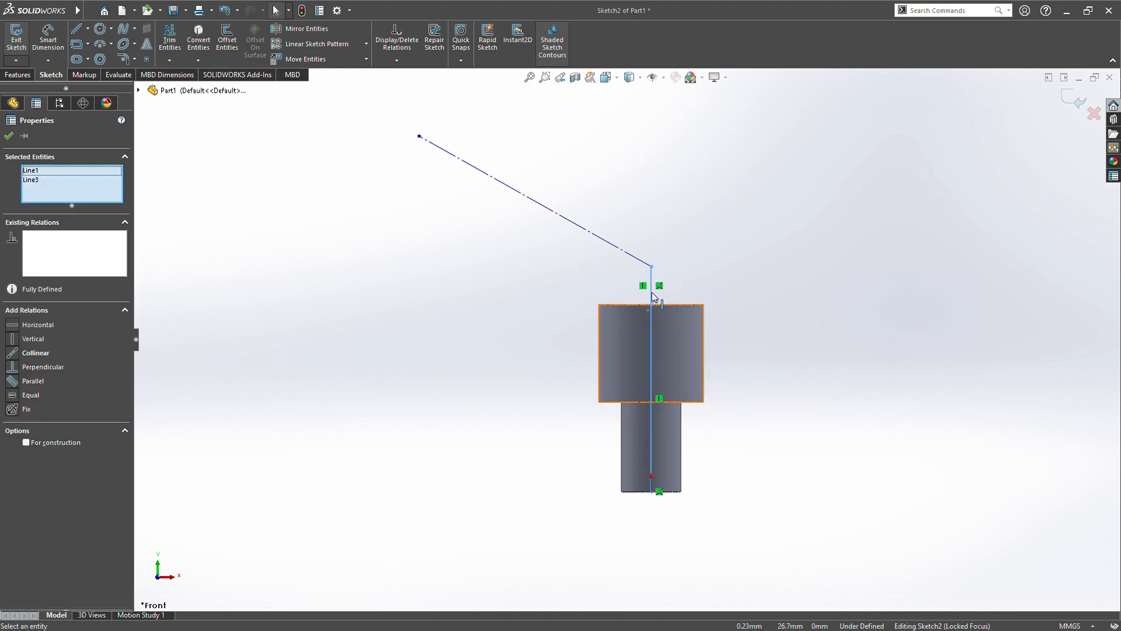
left_click(748, 273)
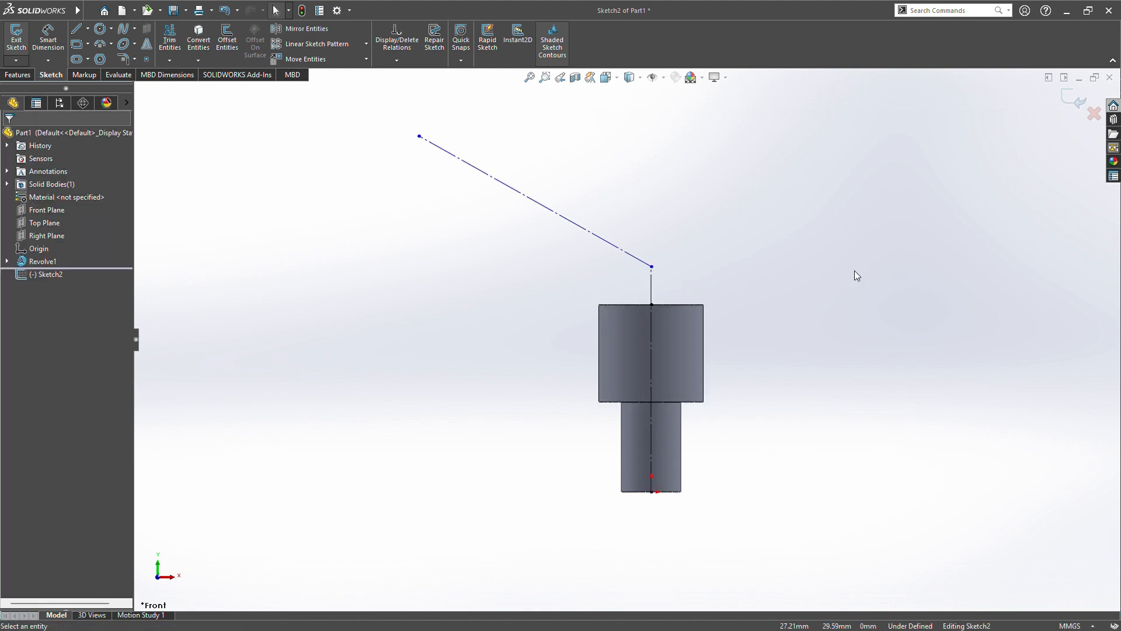
Step: Dimension the distance from the top face's centre to the lower end of the inclined line to 11.60 mm
left_click(48, 36)
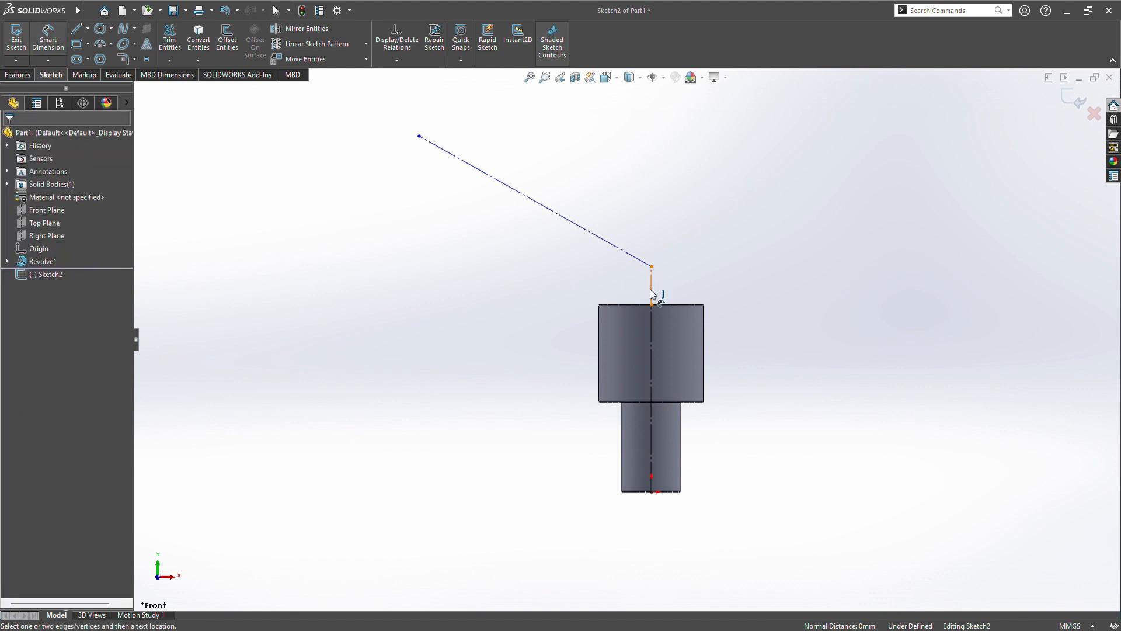
left_click(651, 267)
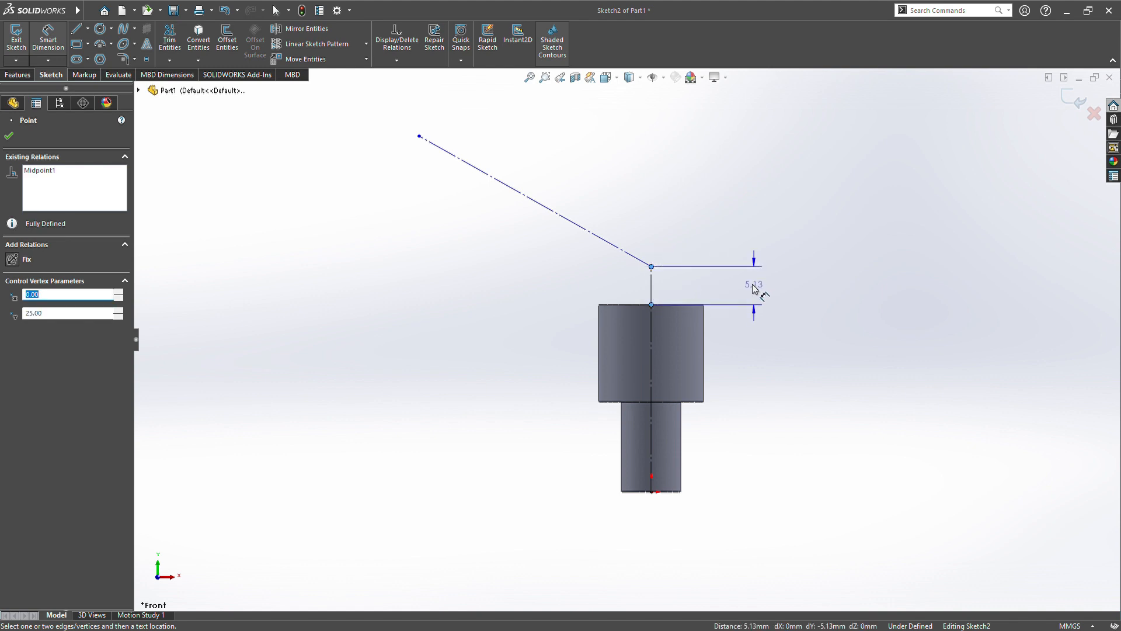
left_click(747, 284)
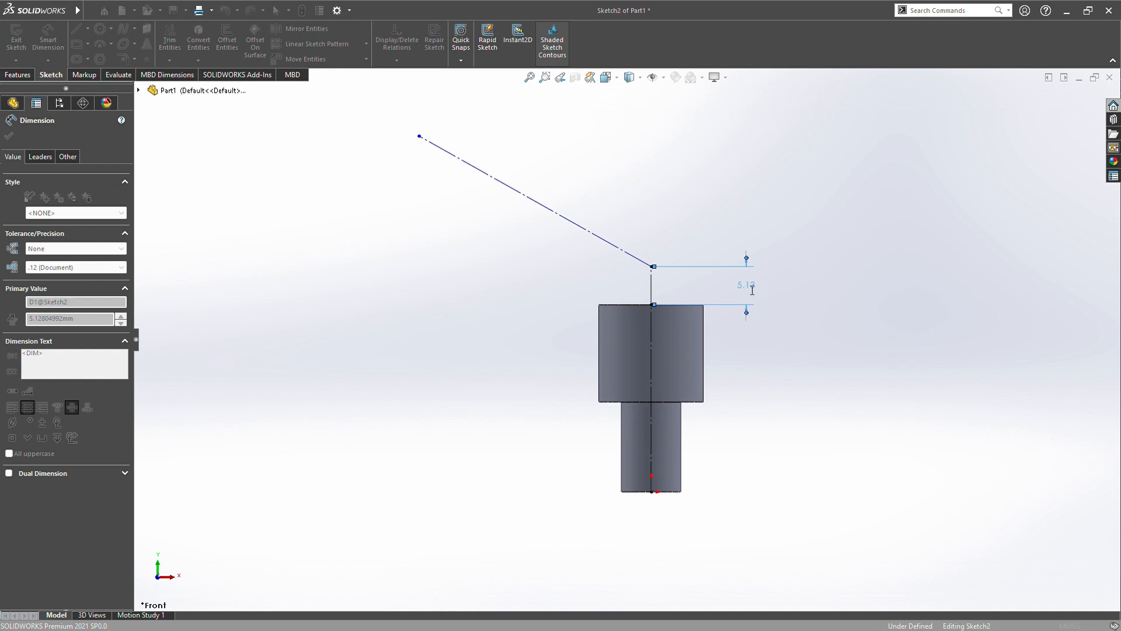
key("Return")
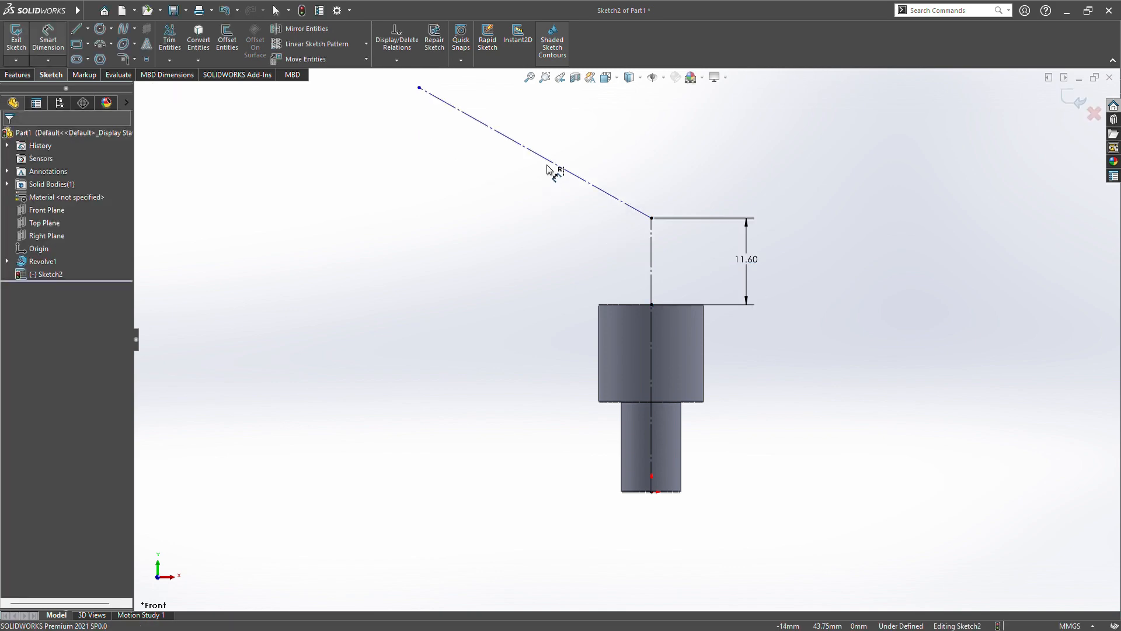
Step: Dimension the angle between the inclined construction line and the upward vertical to 65°
left_click(581, 180)
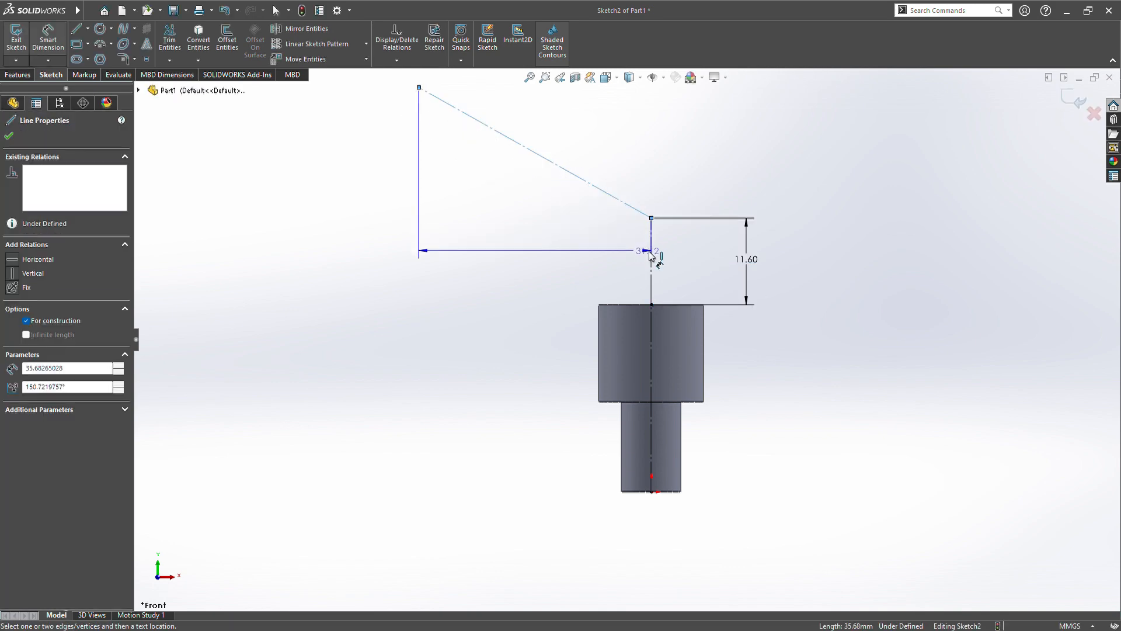
left_click(652, 259)
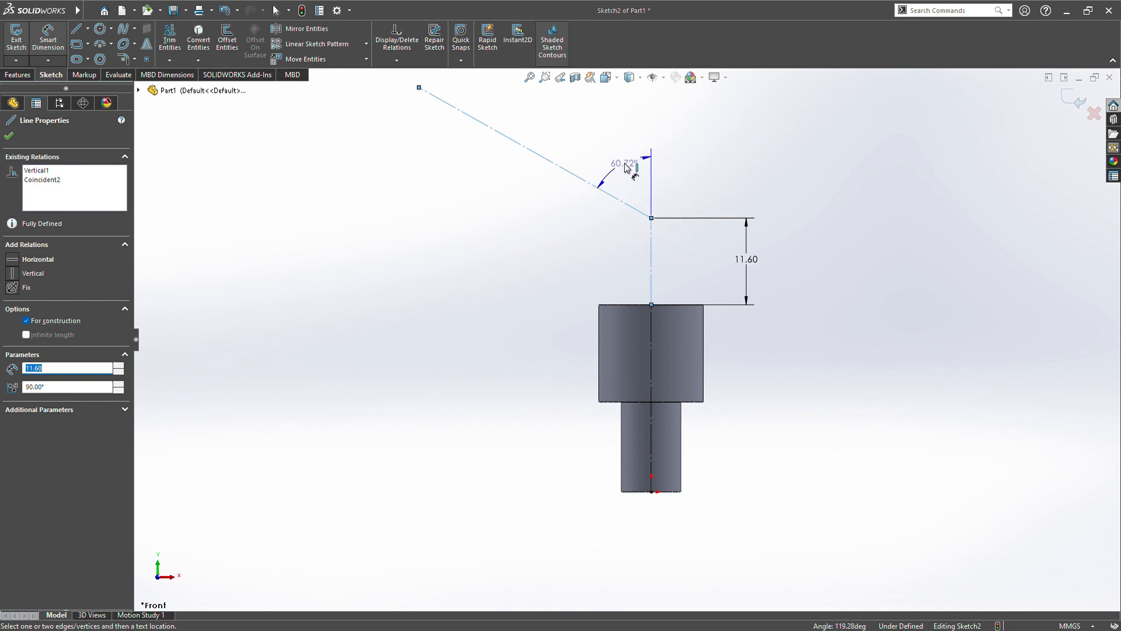
left_click(626, 168)
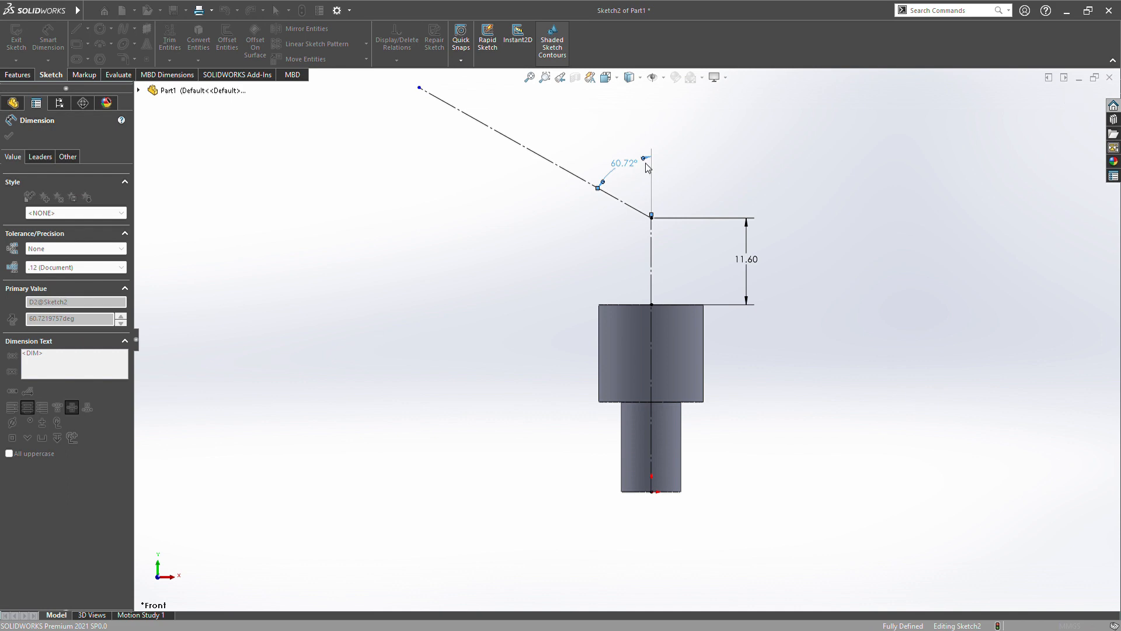
key("Return")
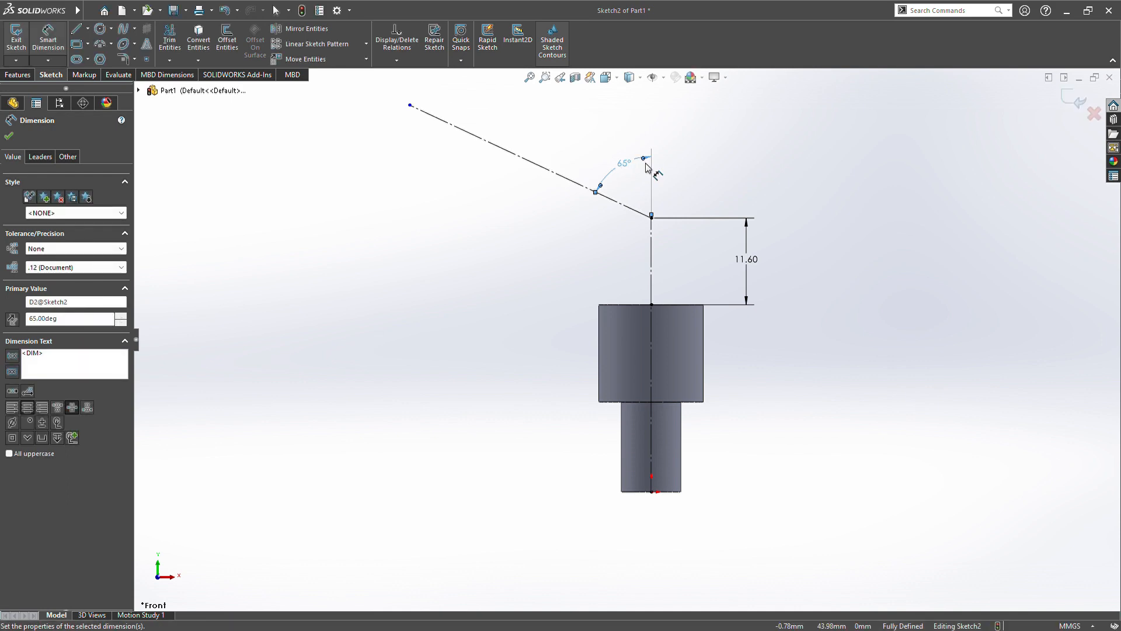
left_click(11, 138)
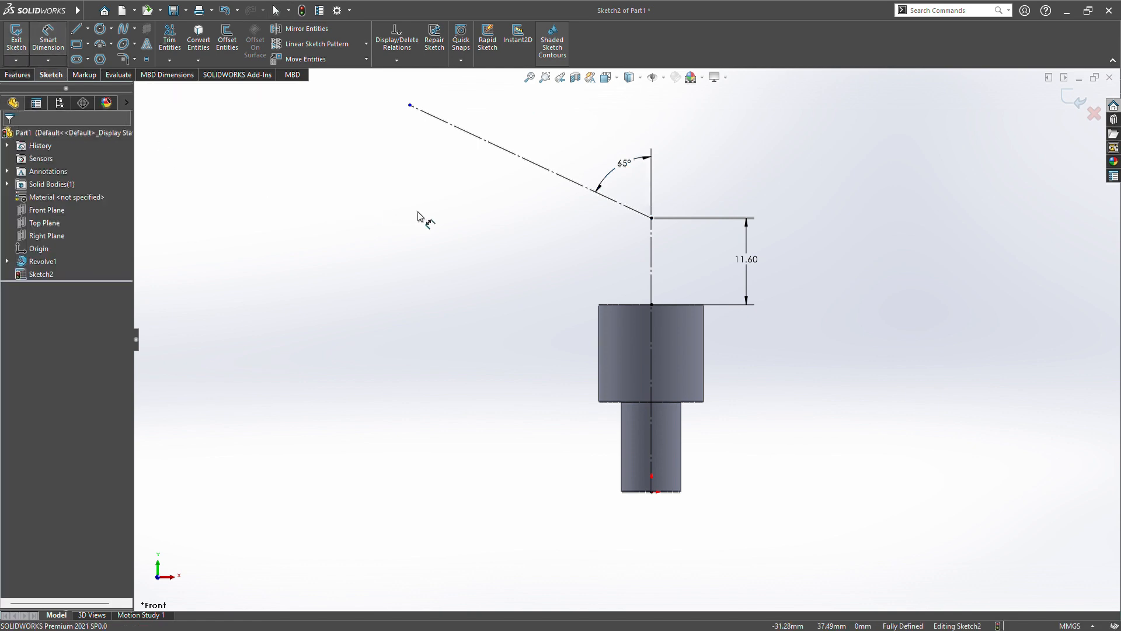
Step: Dimension the vertical distance from the origin to the upper end of the inclined construction line to 51 mm
left_click(410, 106)
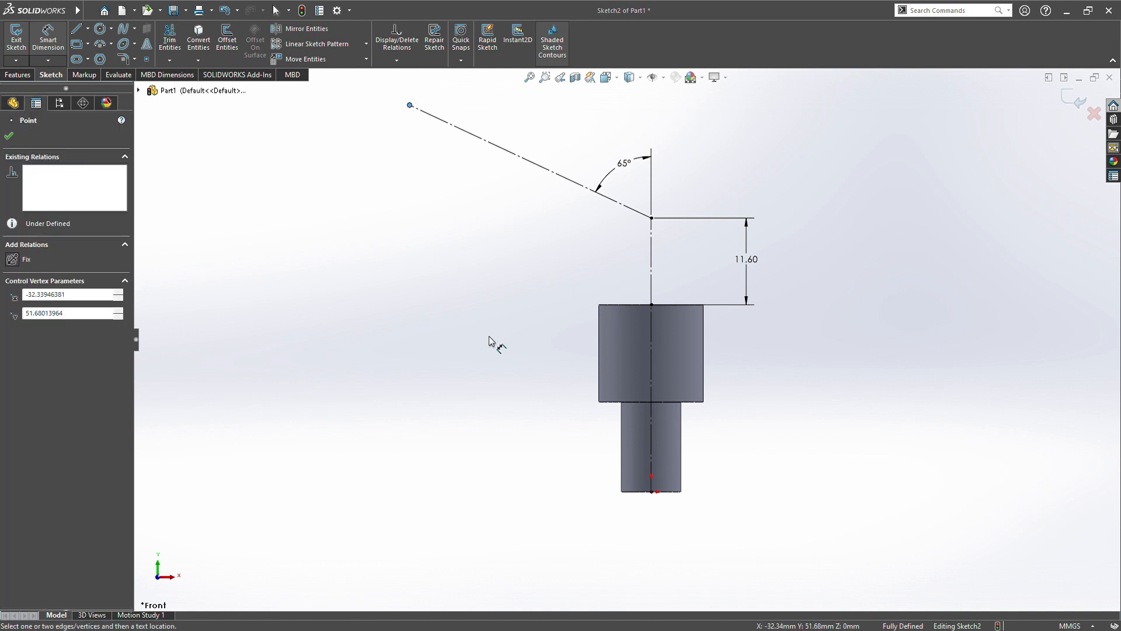
left_click(652, 492)
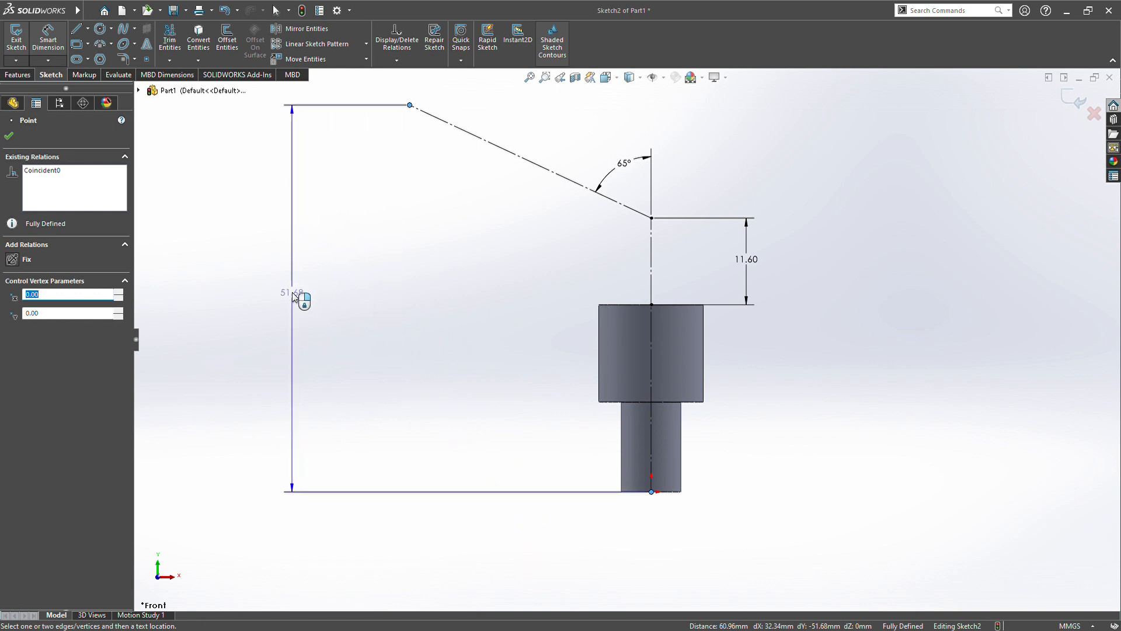
left_click(293, 295)
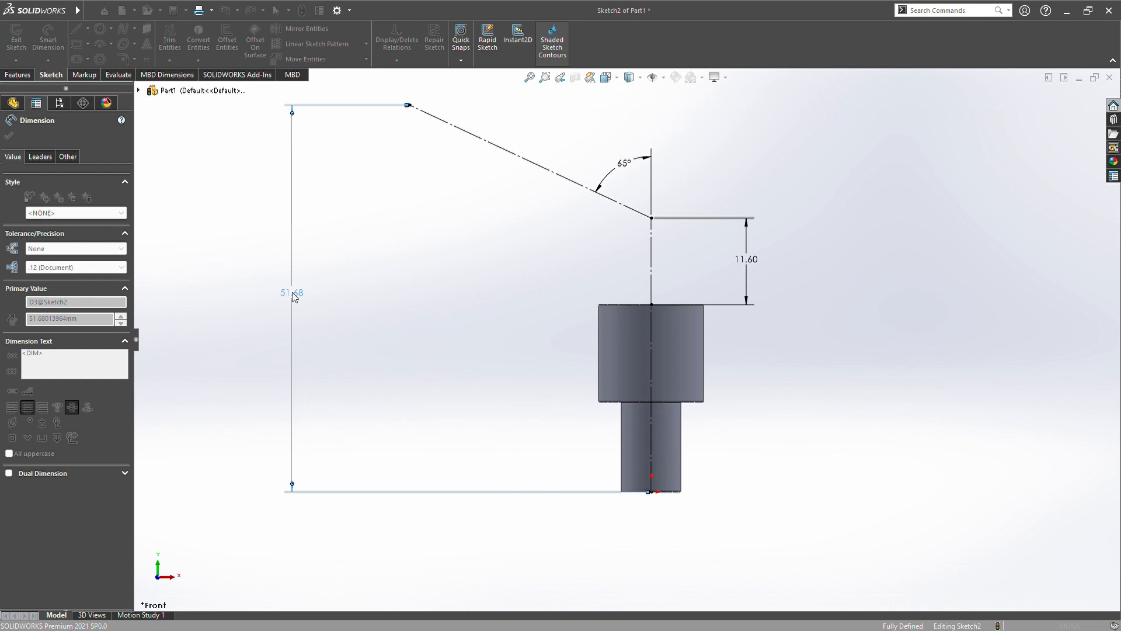
type("51")
key("Return")
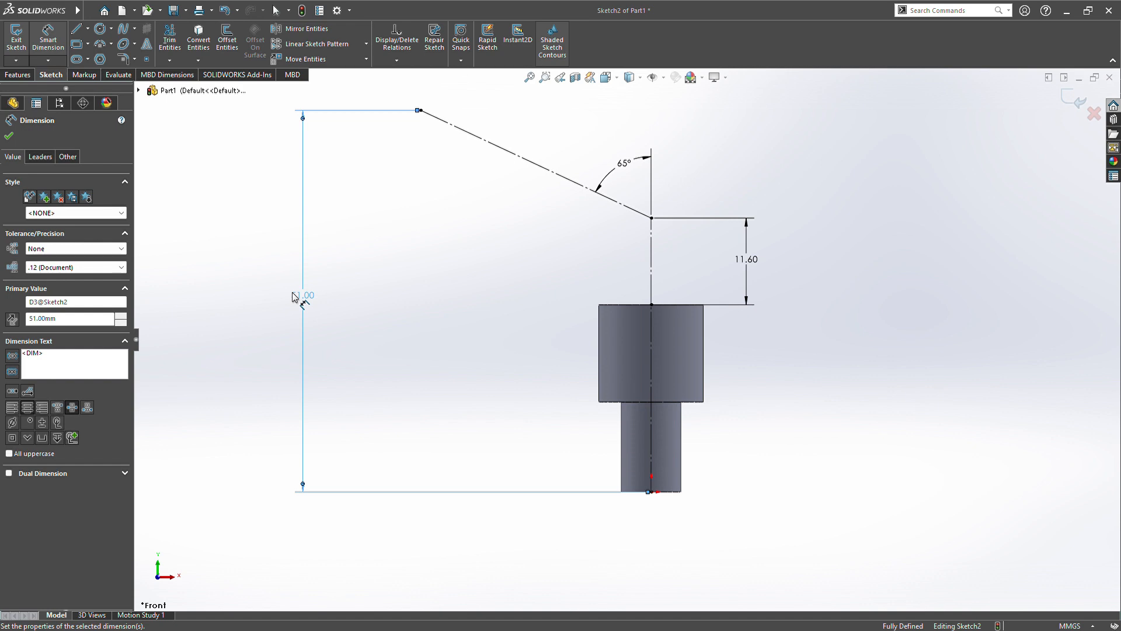
Step: Draw three connected lines from the inclined line's upper end: about 13.7 mm along it, about 5.2 mm perpendicular below, and about 11.3 mm parallel back
left_click(77, 29)
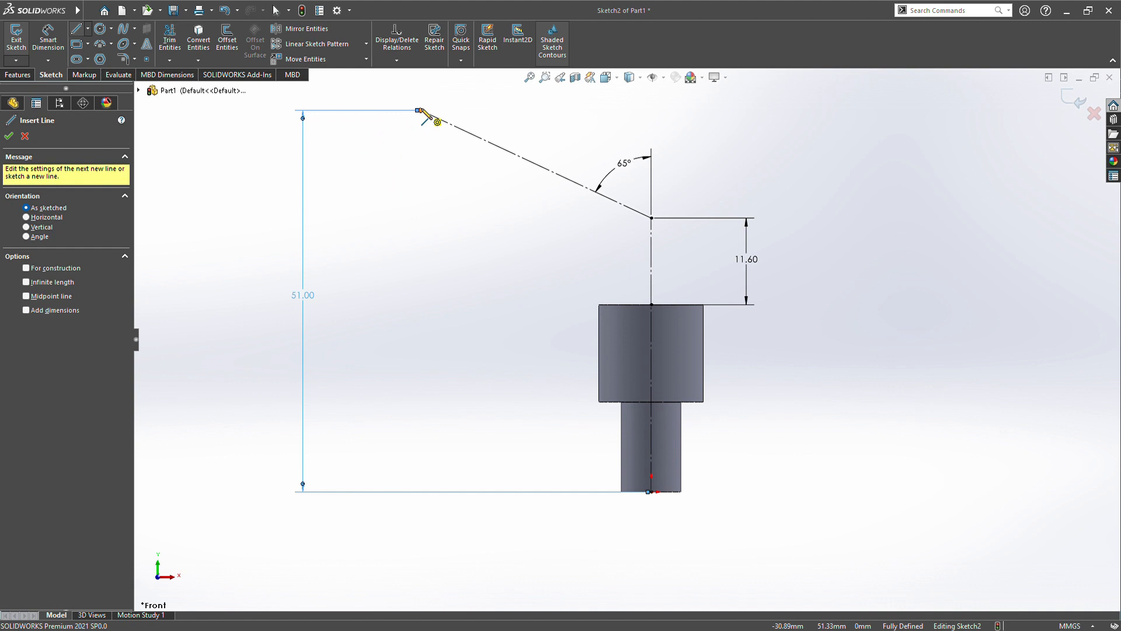
left_click(421, 110)
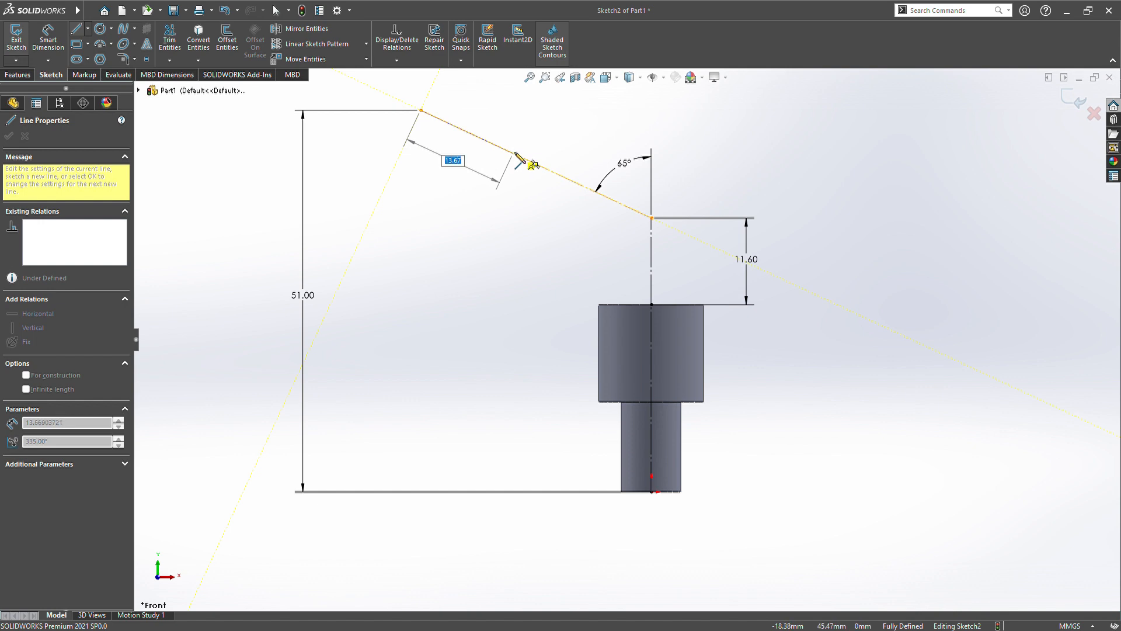
left_click(513, 153)
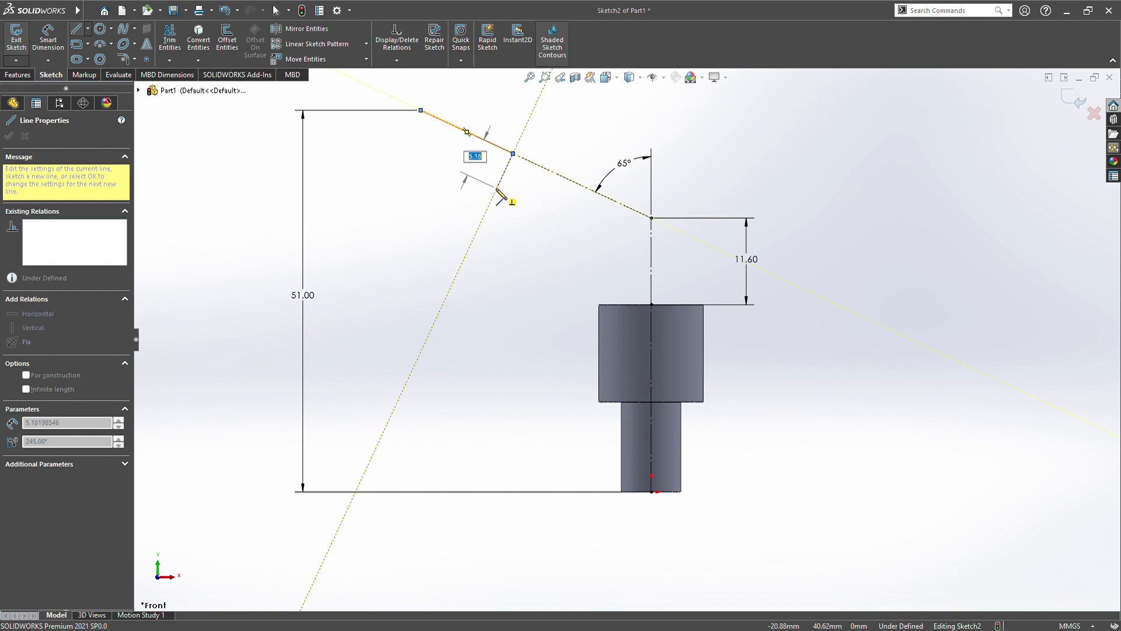
left_click(495, 188)
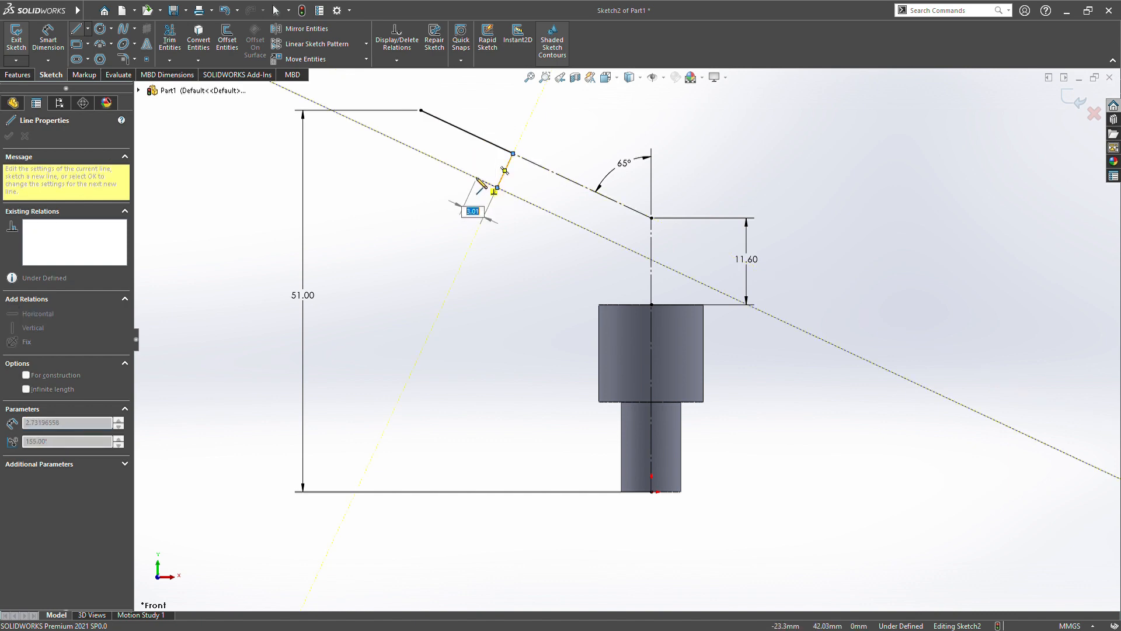
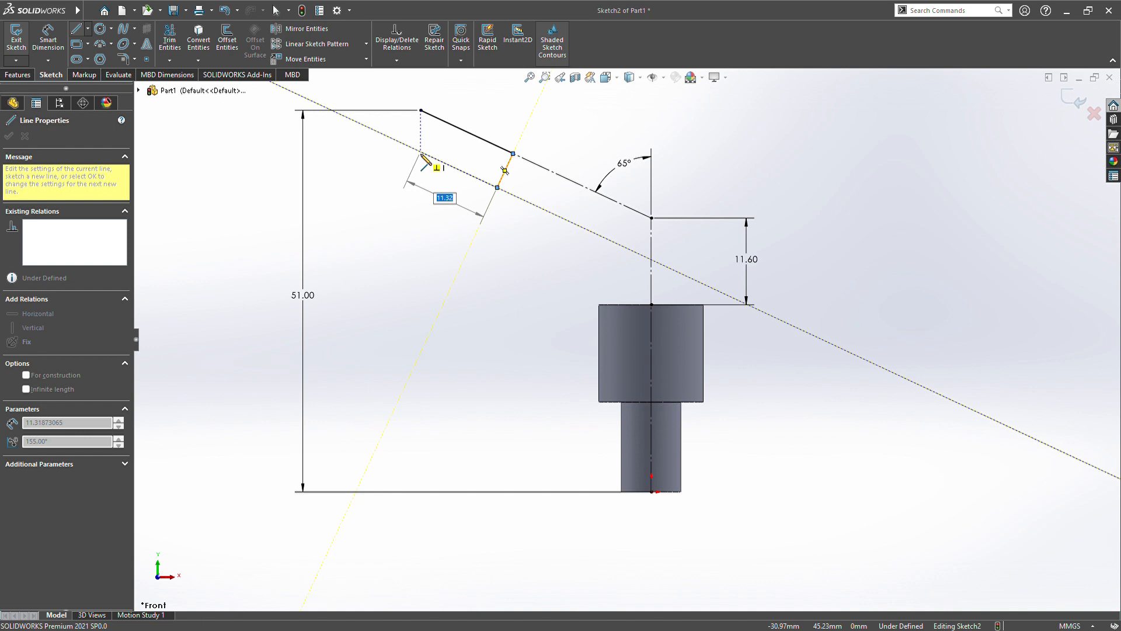
double_click(421, 153)
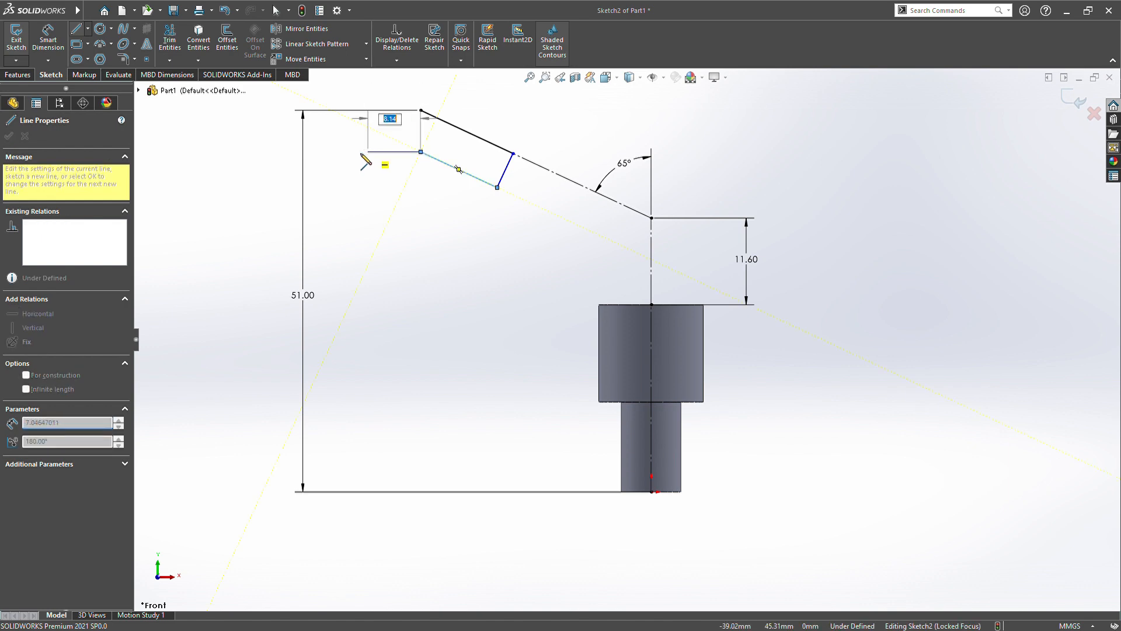
left_click(421, 153)
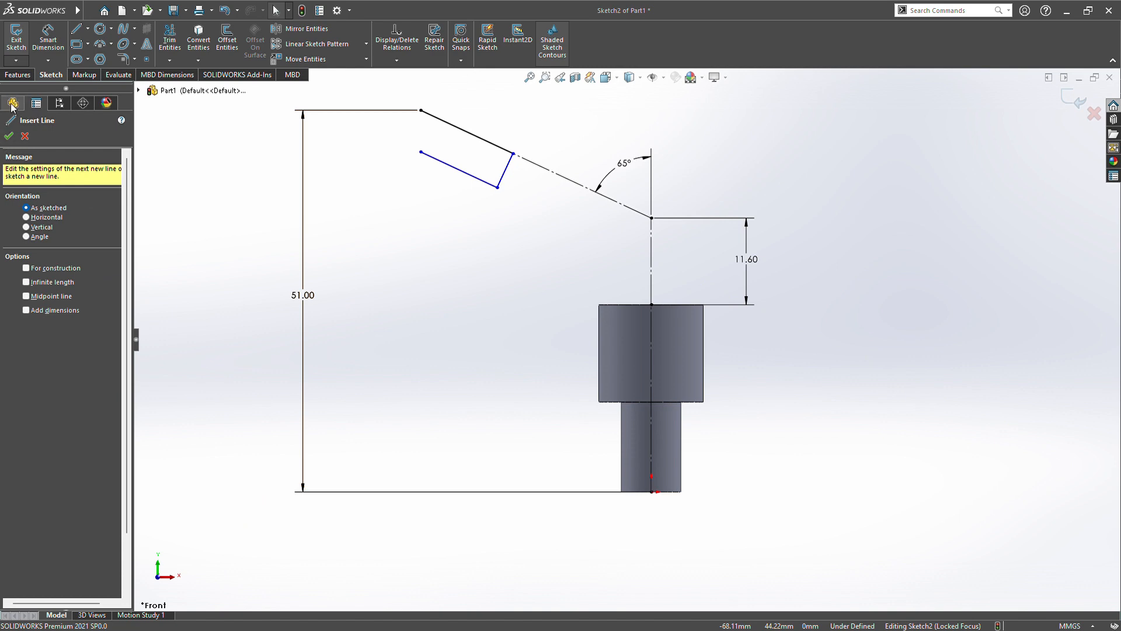
Step: Close the profile's open end with a three-point arc of about 3.9 mm radius between the two free line ends
left_click(100, 44)
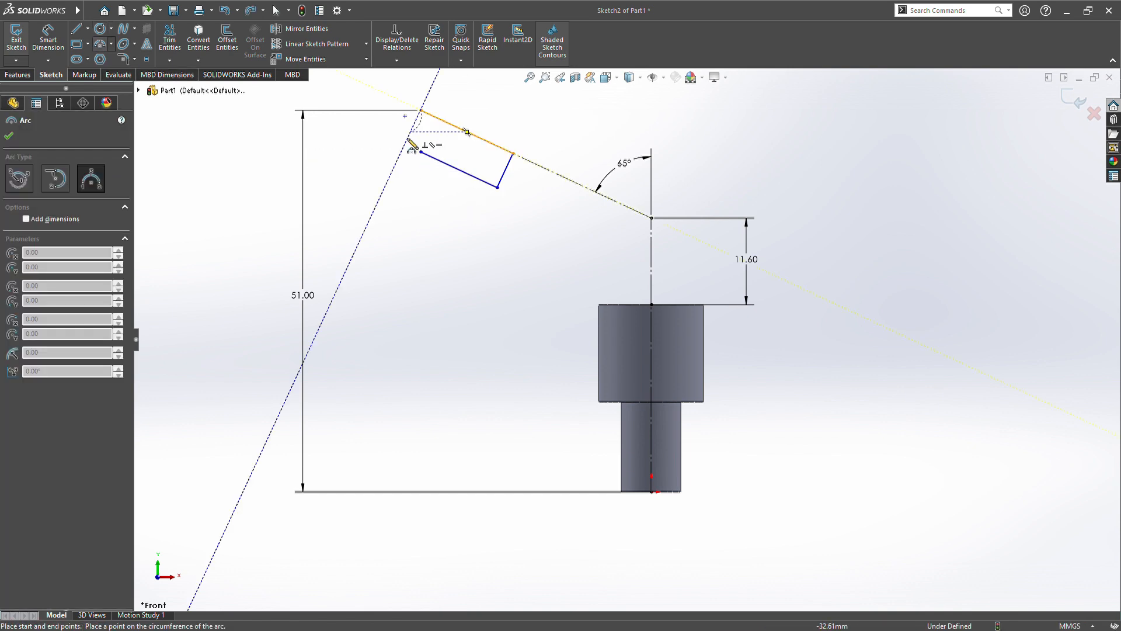
left_click(420, 152)
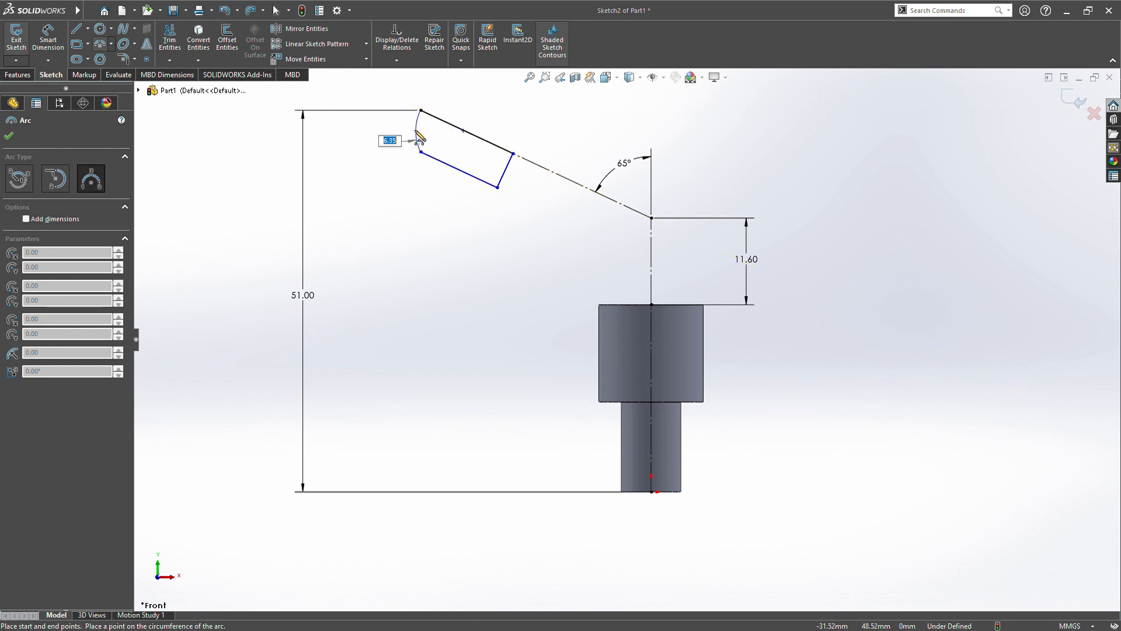
left_click(414, 140)
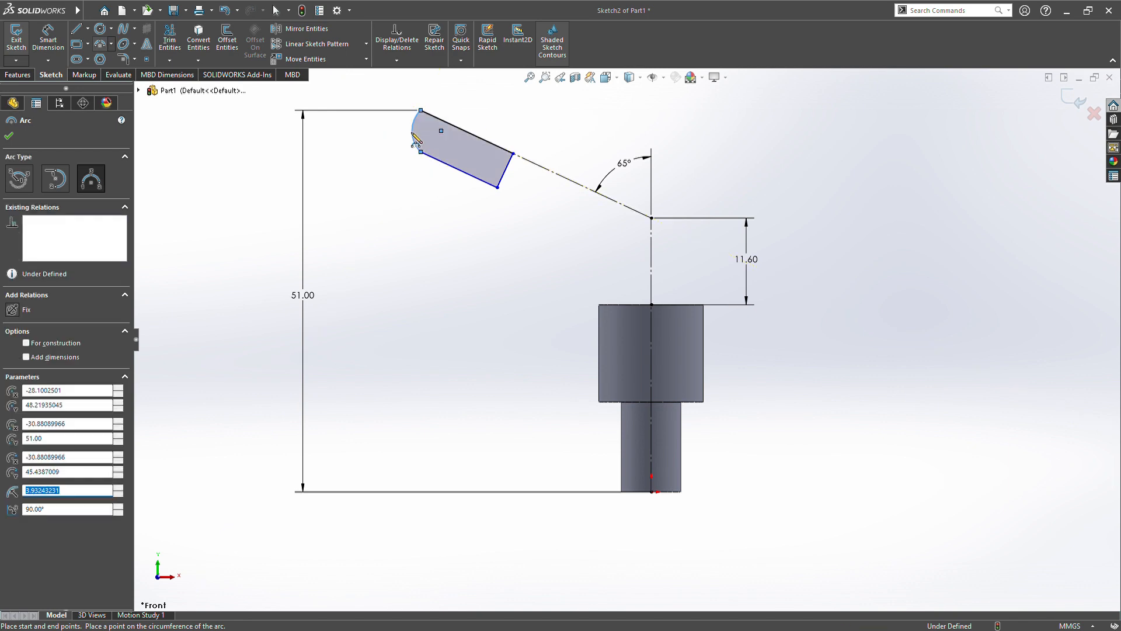
left_click(10, 137)
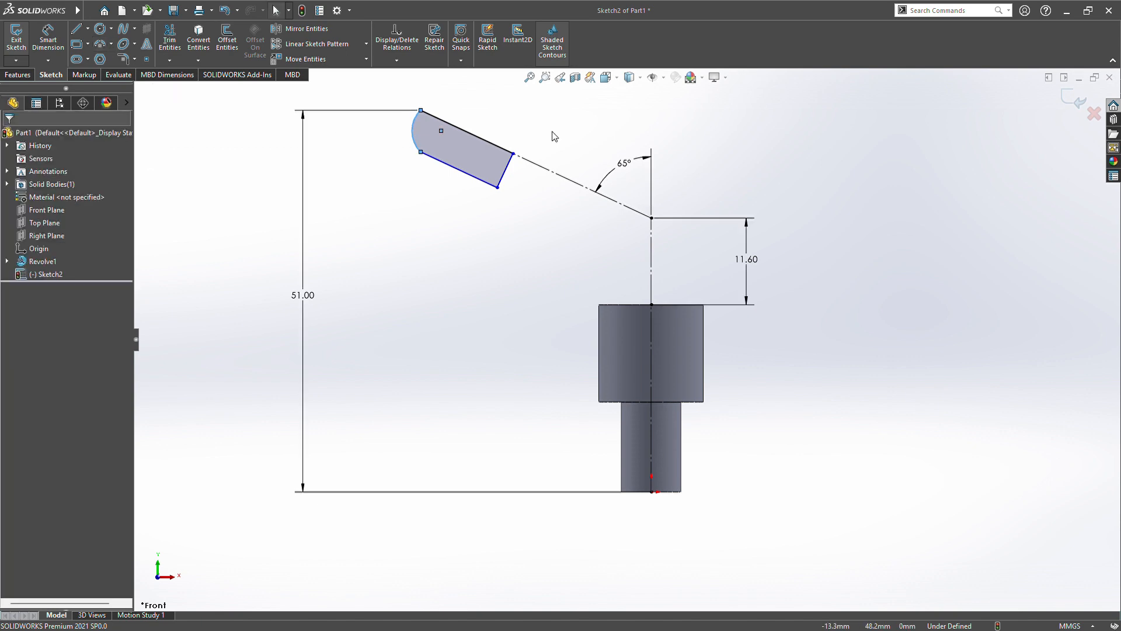
Step: Place the arc's centre on the profile's upper inclined line and make the arc tangent to the lower parallel line
left_click_drag(439, 132, 443, 119)
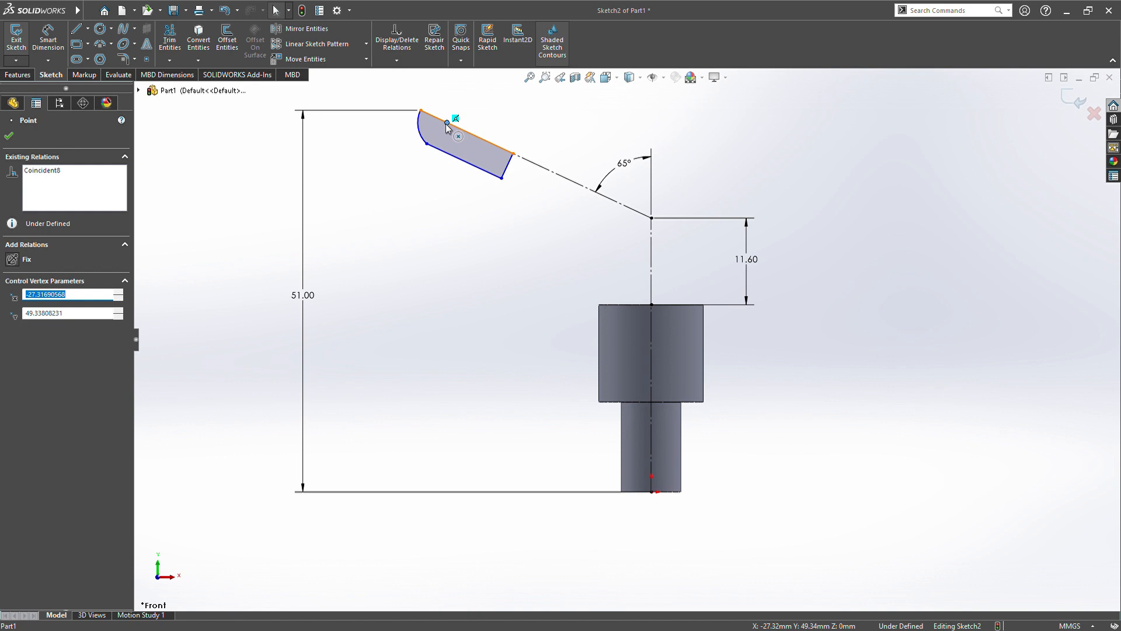
left_click(374, 213)
left_click_drag(414, 144, 433, 134)
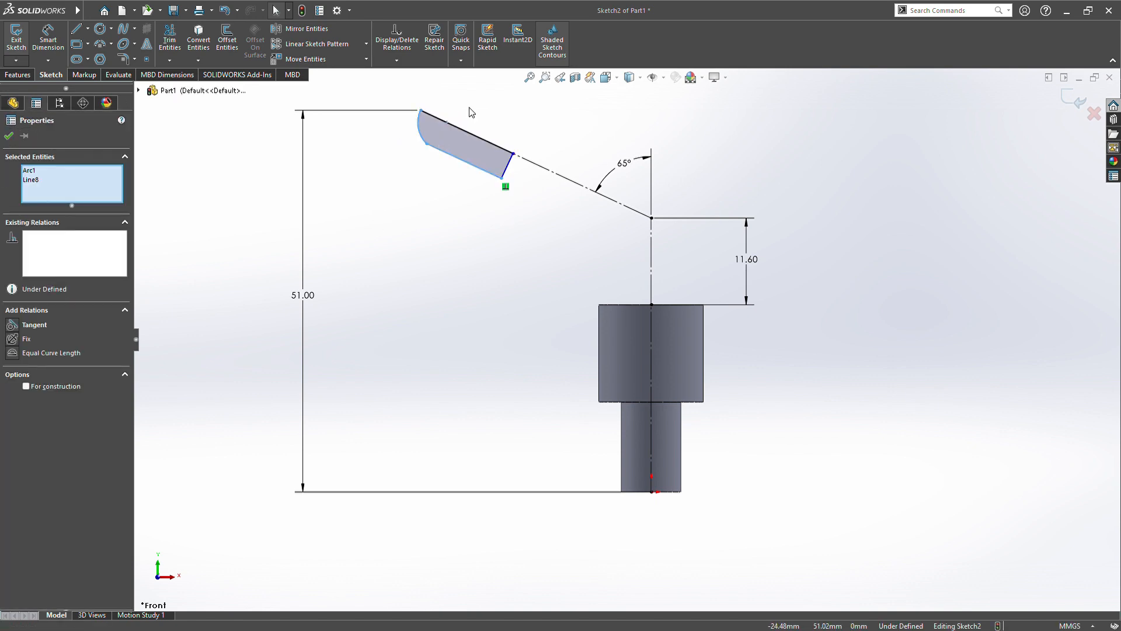
left_click(467, 85)
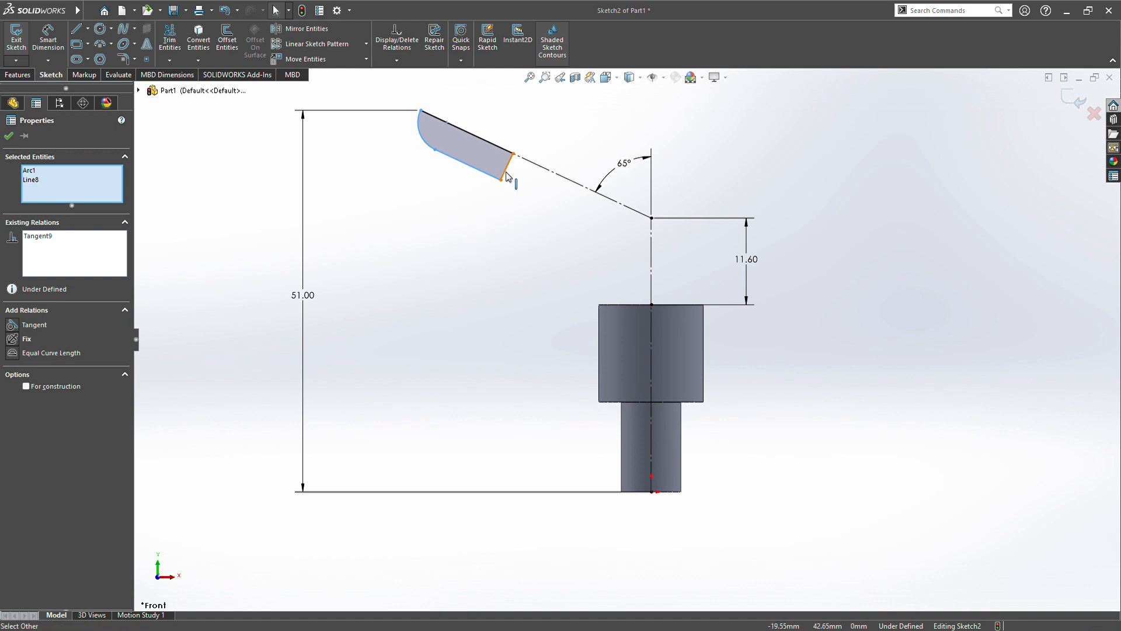
Step: Dimension the profile's short perpendicular side to 8 mm
left_click(459, 179)
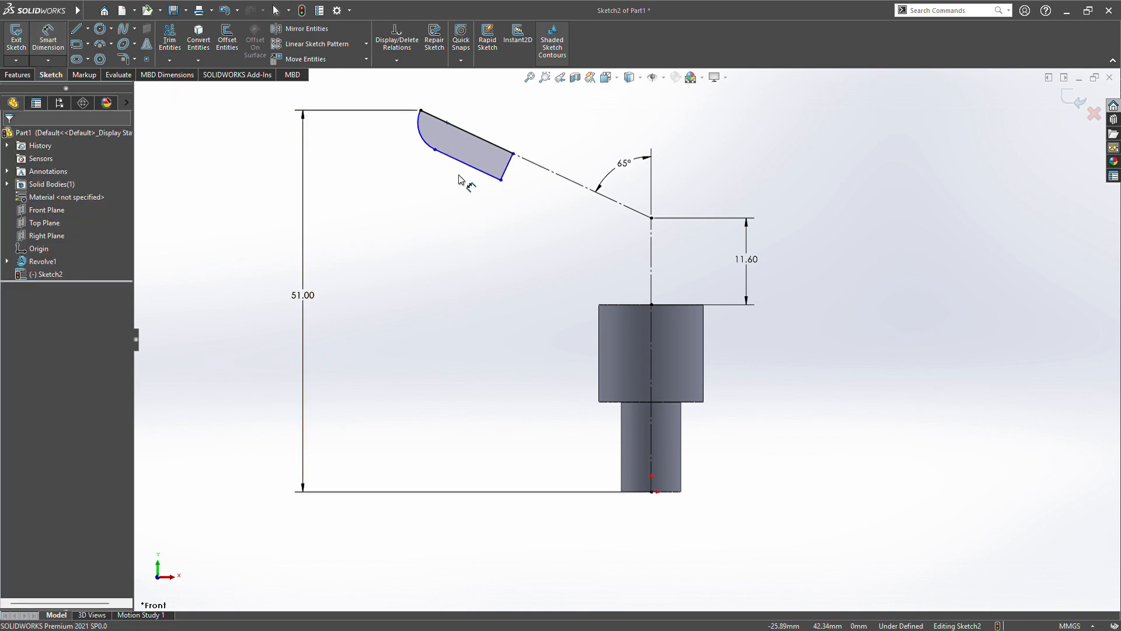
left_click(506, 167)
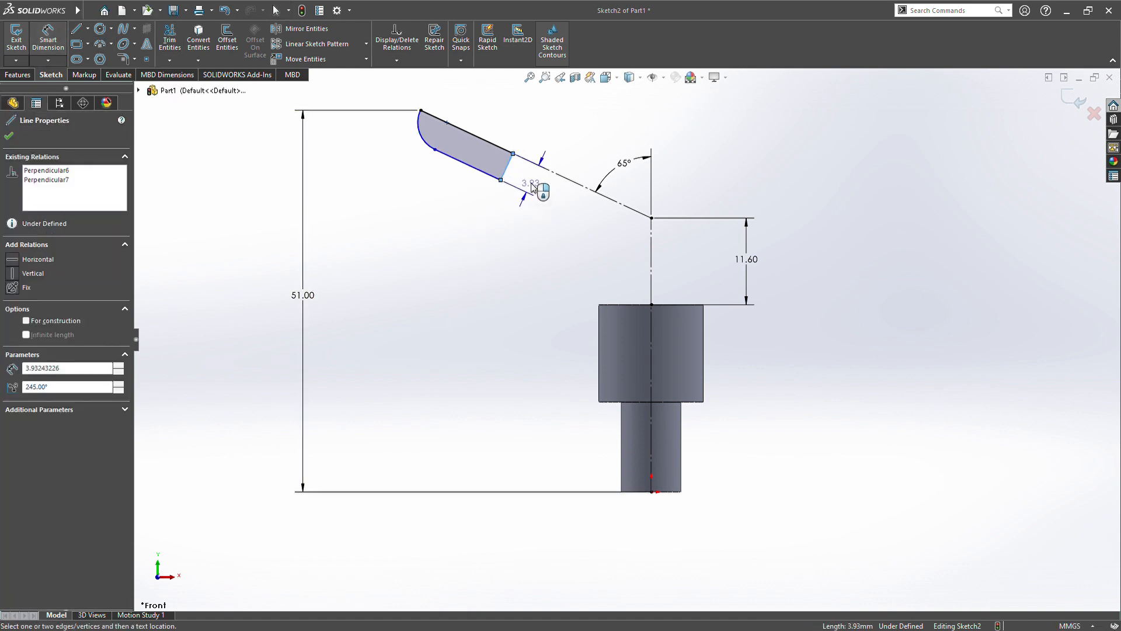
left_click(533, 186)
type("8")
key("Return")
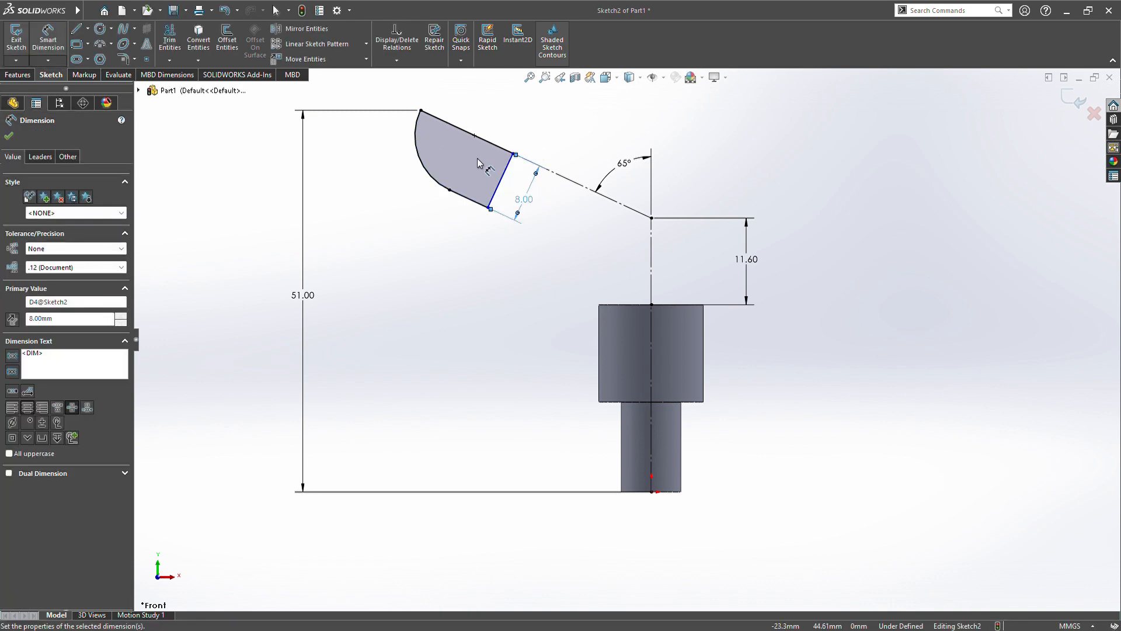
Step: Dimension the profile's upper inclined edge to 19 mm
left_click(474, 136)
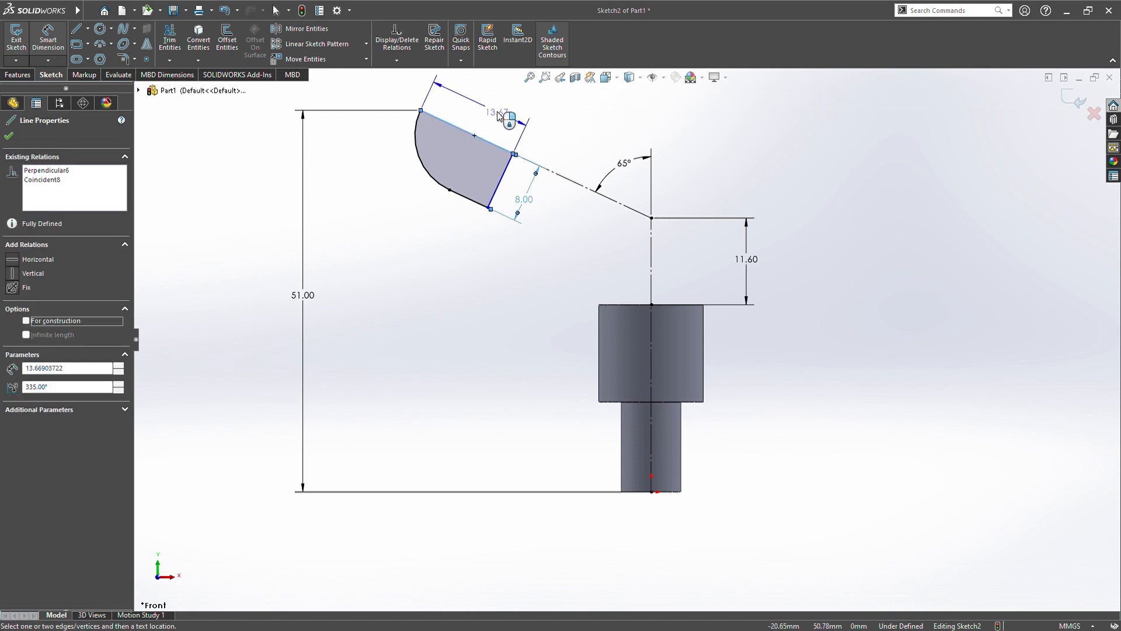
left_click(498, 116)
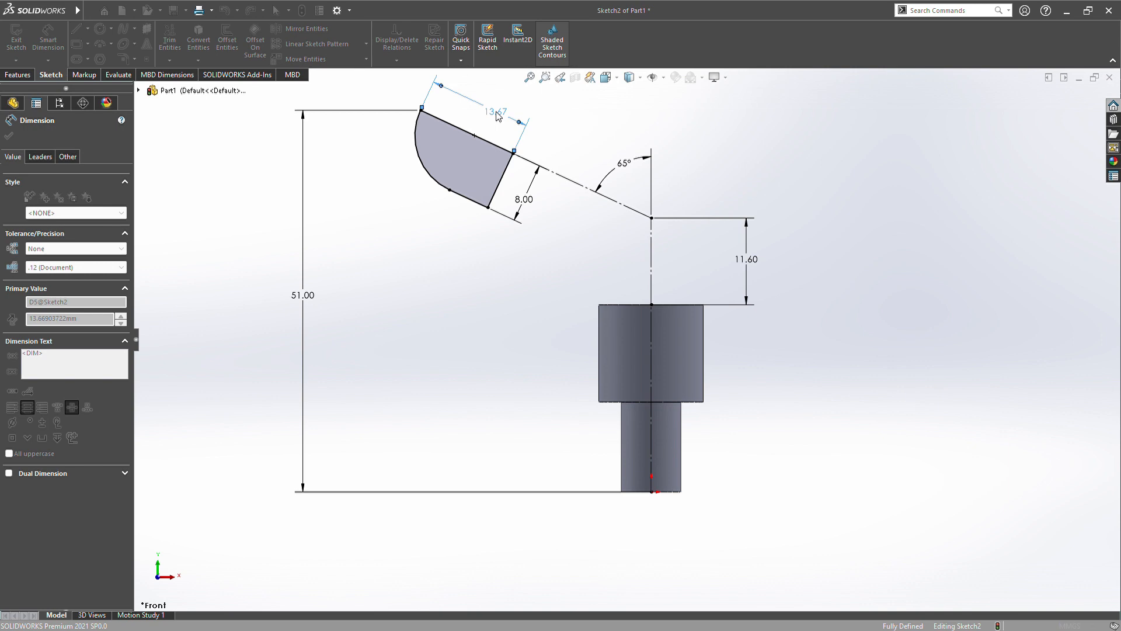
type("19")
key("Return")
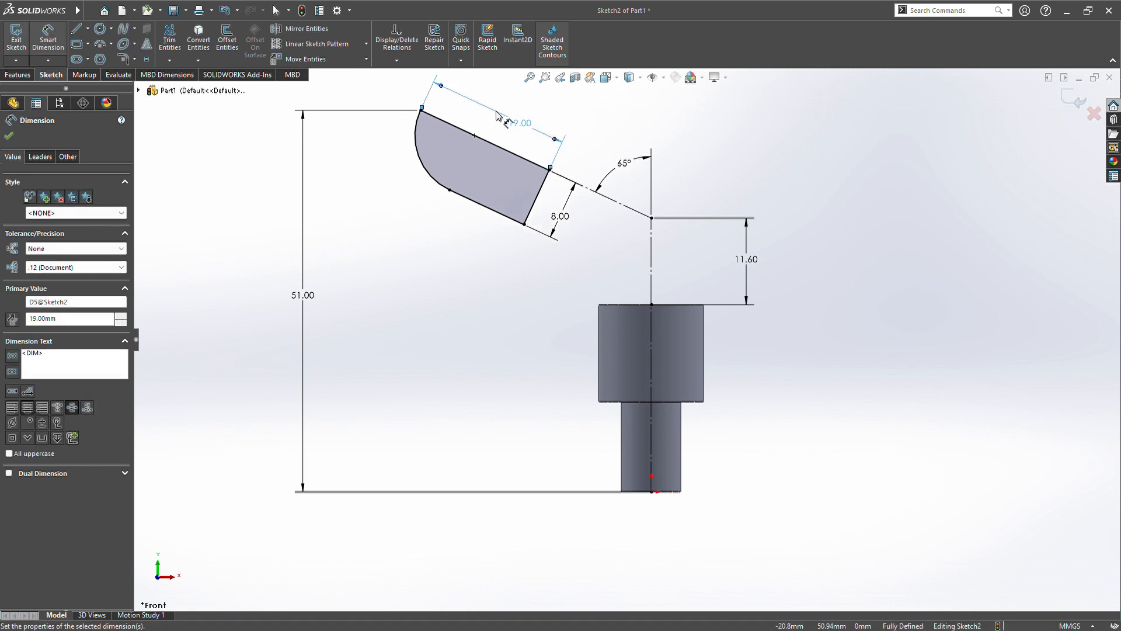
key("Escape")
Step: Start a Revolved Boss/Base from the closed arc-ended profile
left_click(18, 75)
left_click(56, 38)
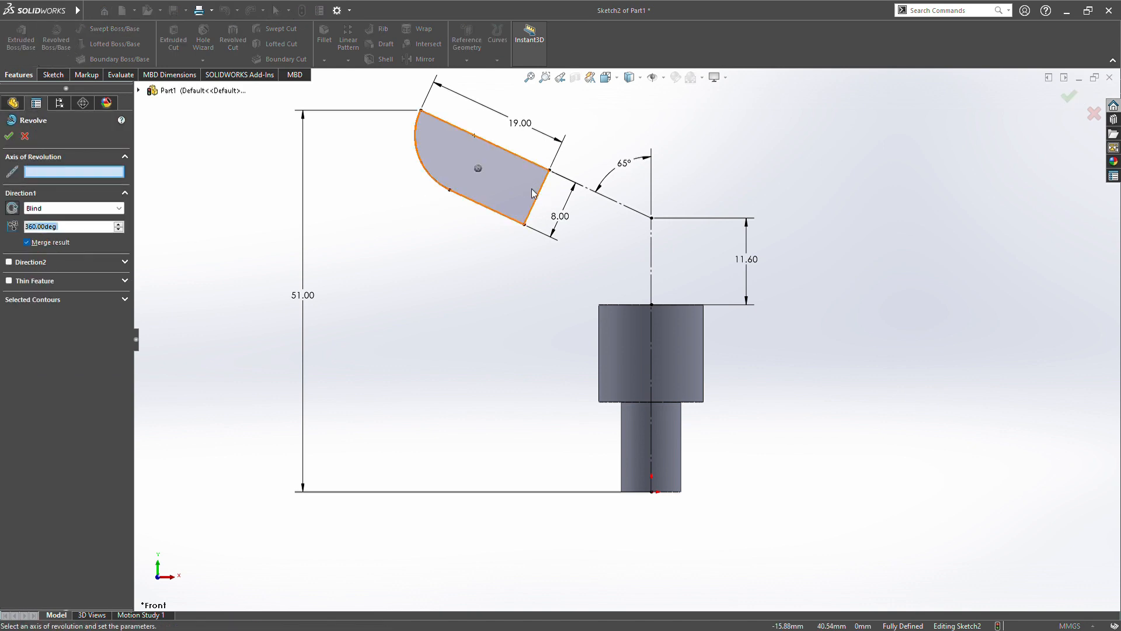
Step: Revolve the tilted head profile 360° about its straight 8 mm end line to form the disc
left_click(537, 198)
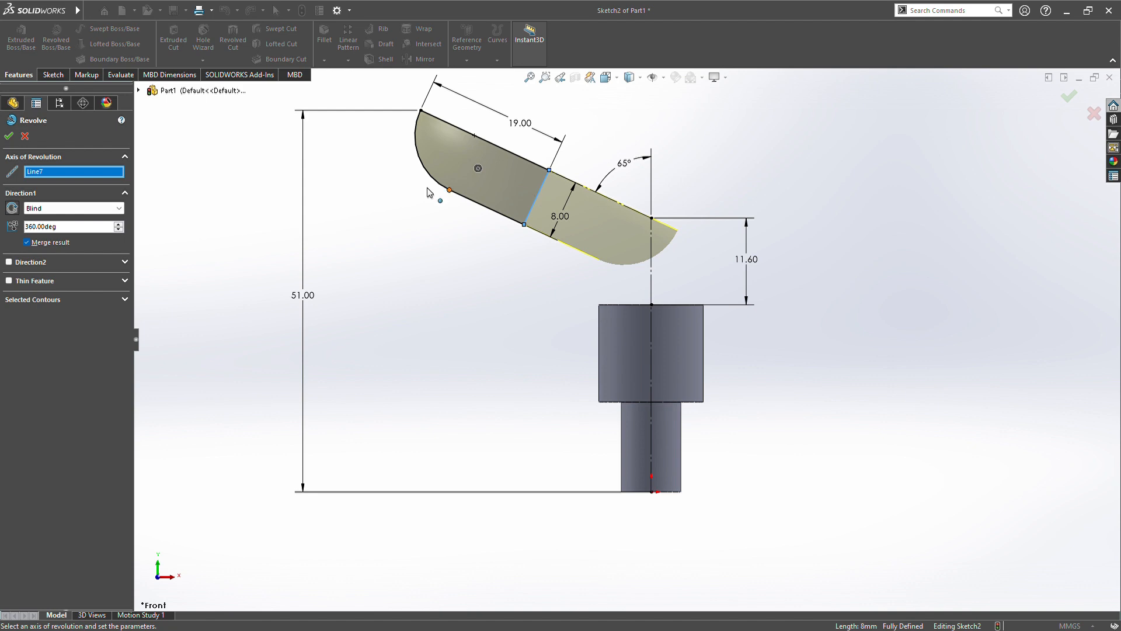
left_click(9, 136)
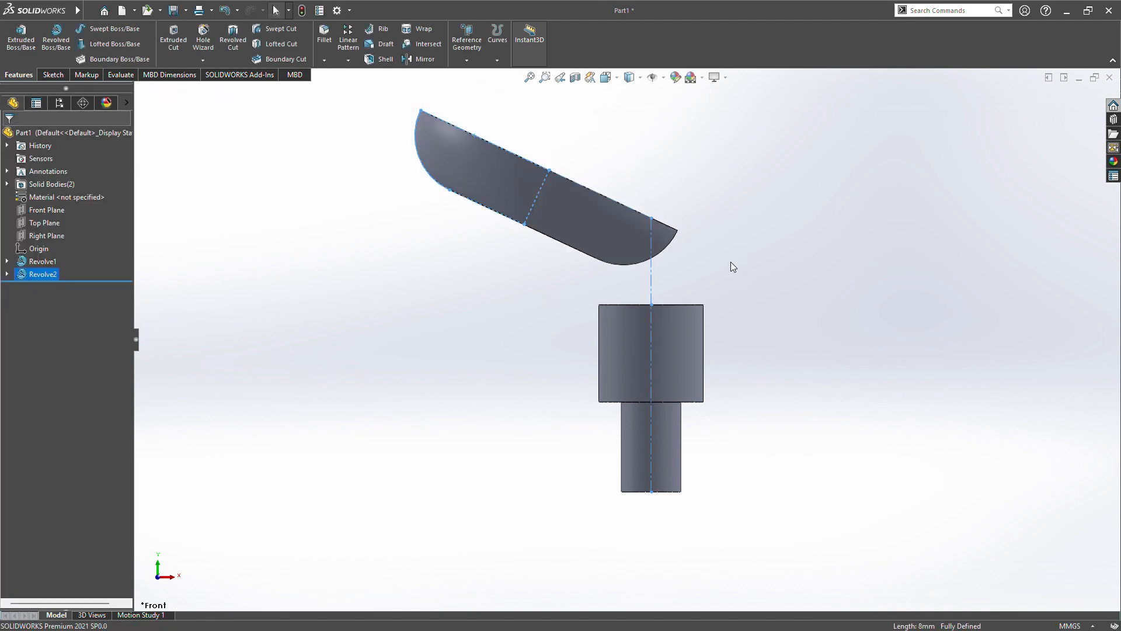
middle_click_drag(730, 262, 773, 275)
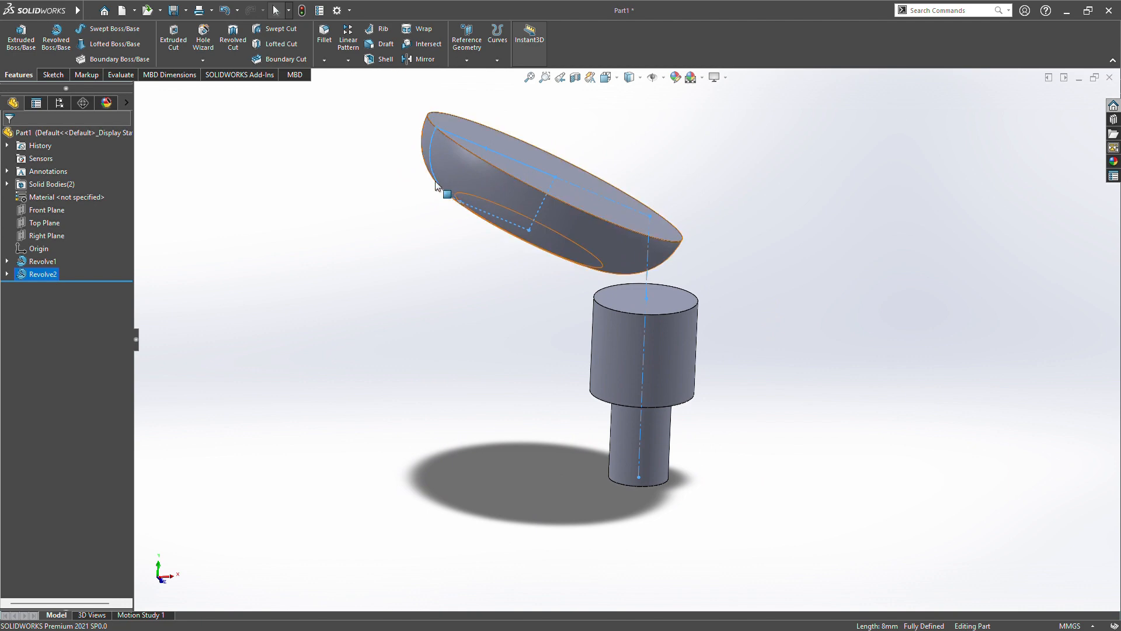
Step: On the Front Plane, sketch a two-point spline from the large cylinder's upper right corner to the disc's lower rim corner
left_click(38, 235)
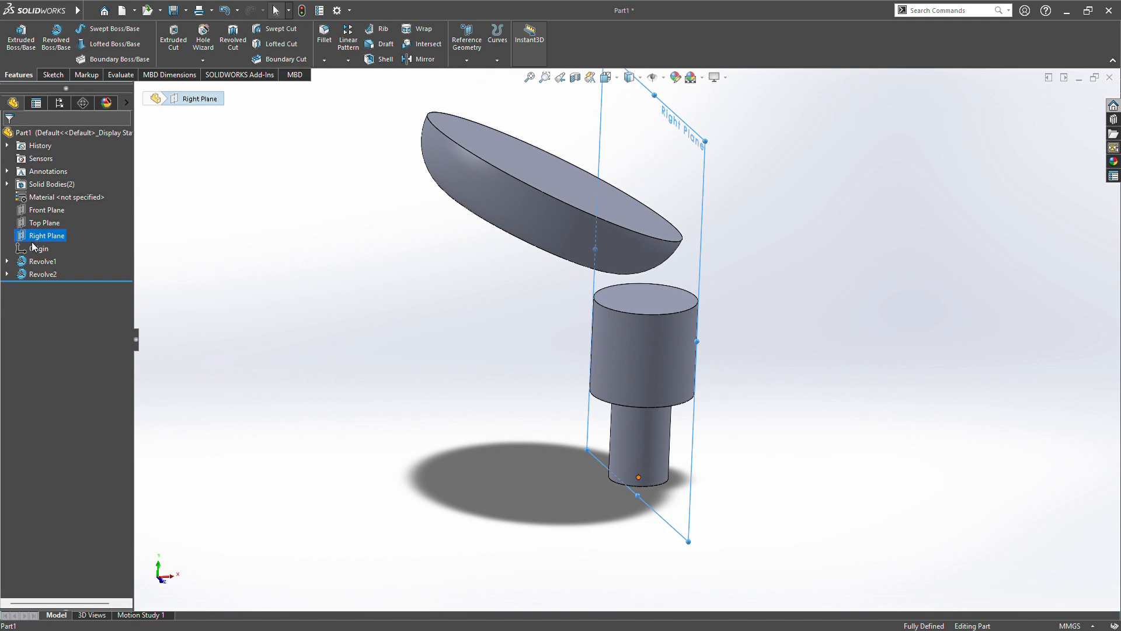
left_click(44, 210)
left_click(47, 191)
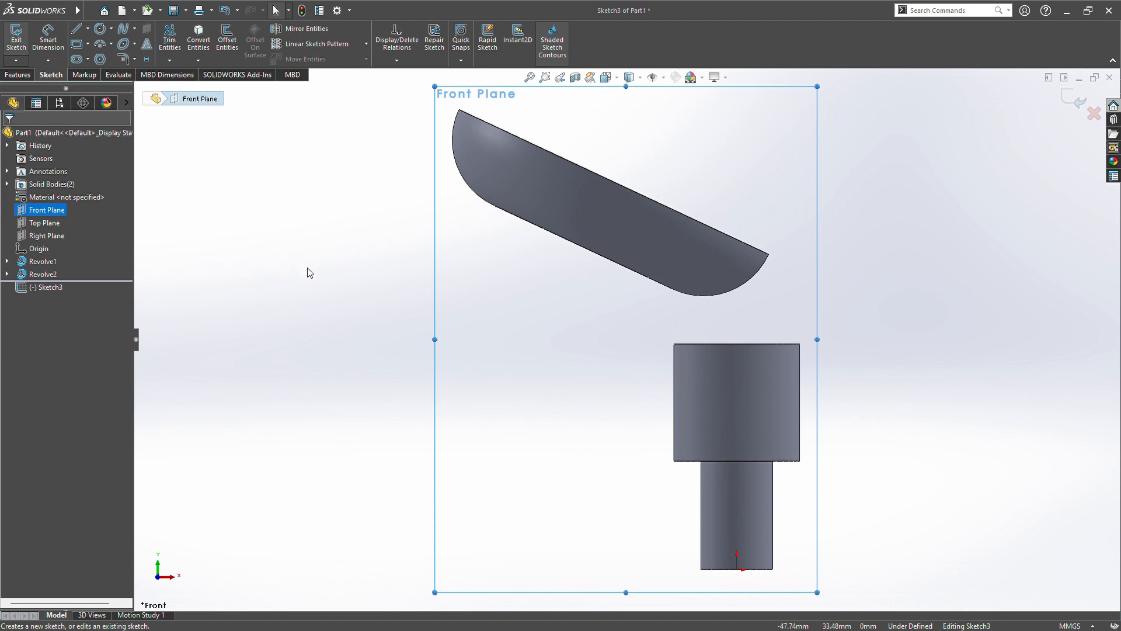
left_click(122, 28)
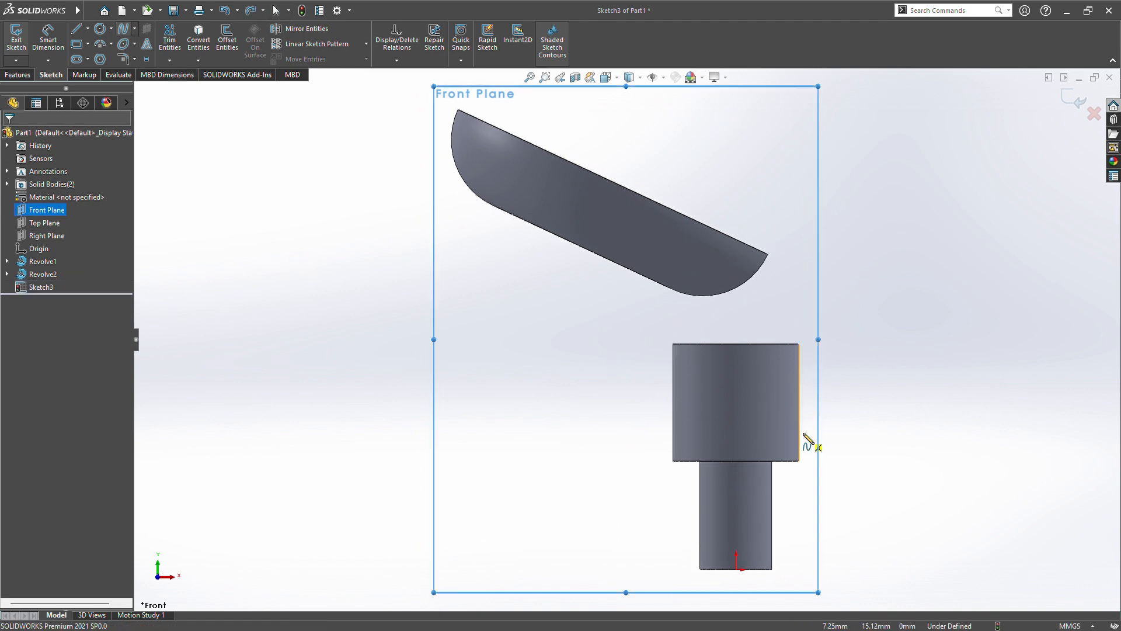
left_click(799, 344)
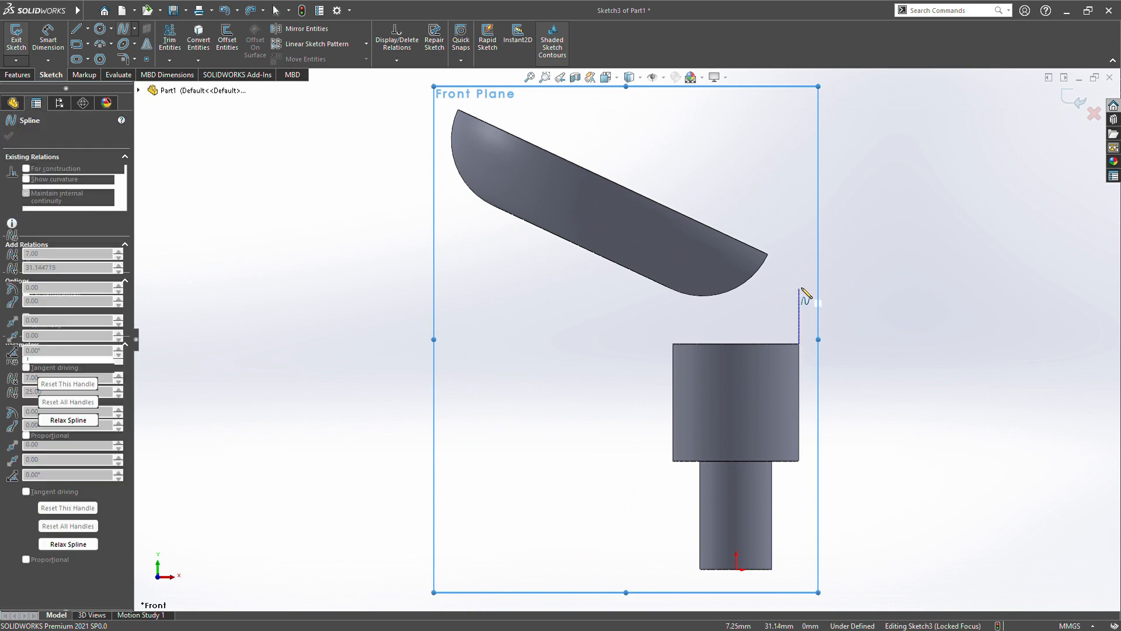
left_click(769, 255)
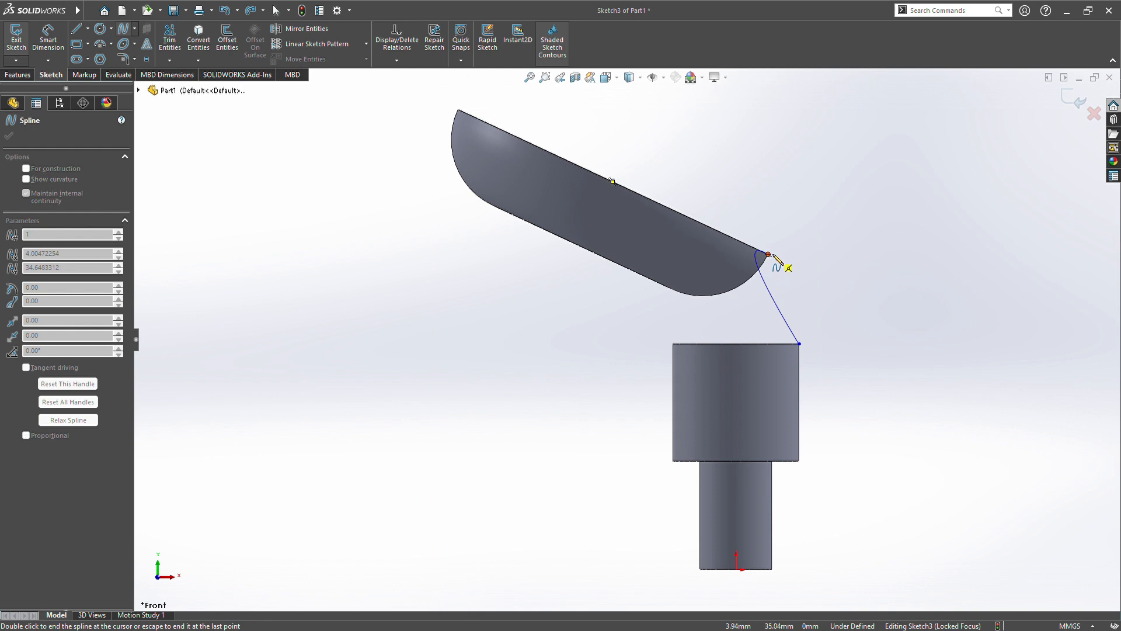
key("Escape")
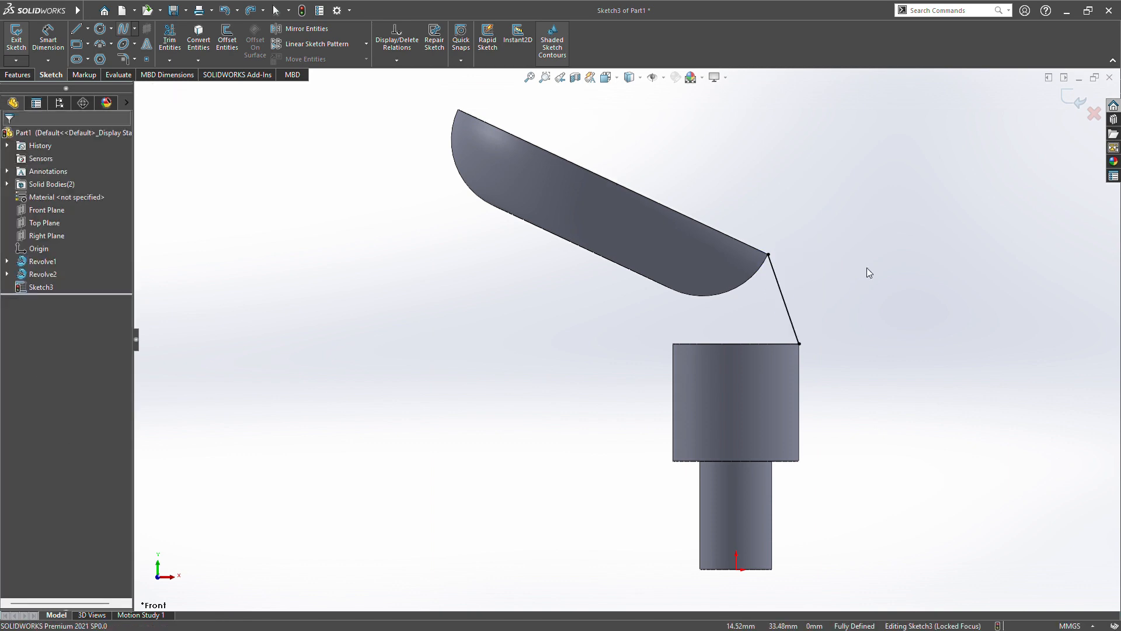
Step: Make the spline's handle at the cylinder end vertical and finish the sketch
left_click(783, 299)
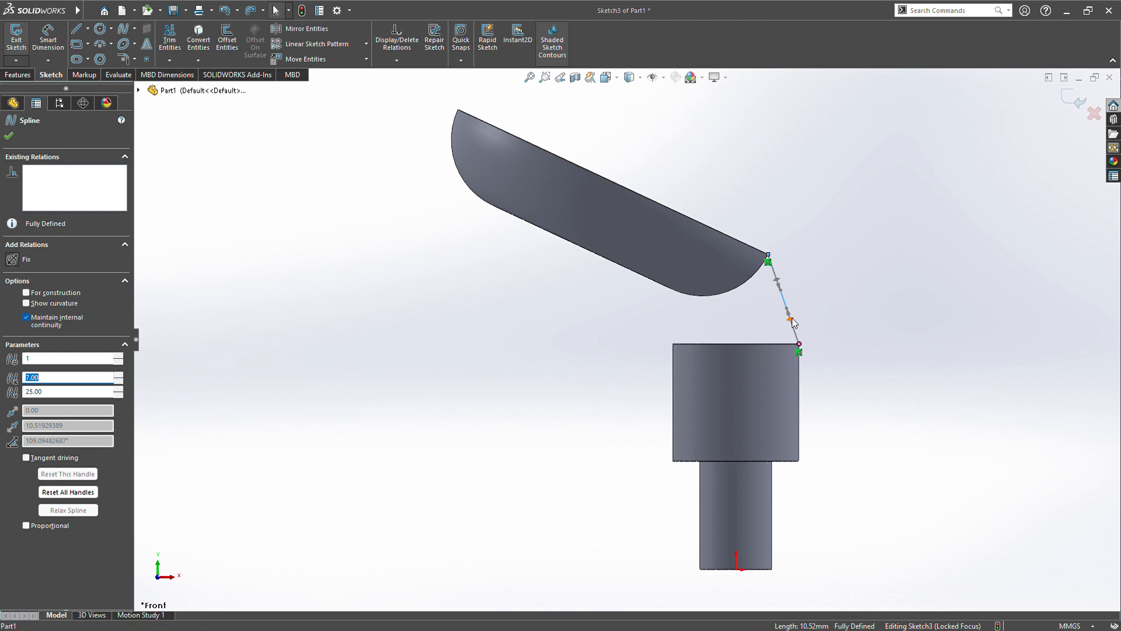
left_click(792, 320)
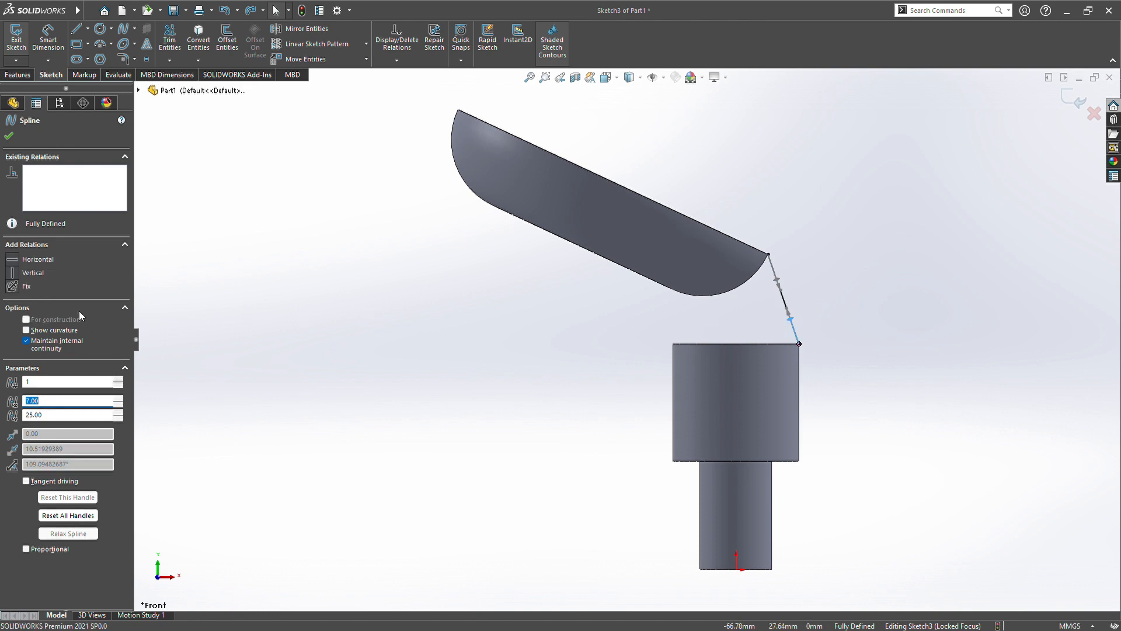
left_click(19, 272)
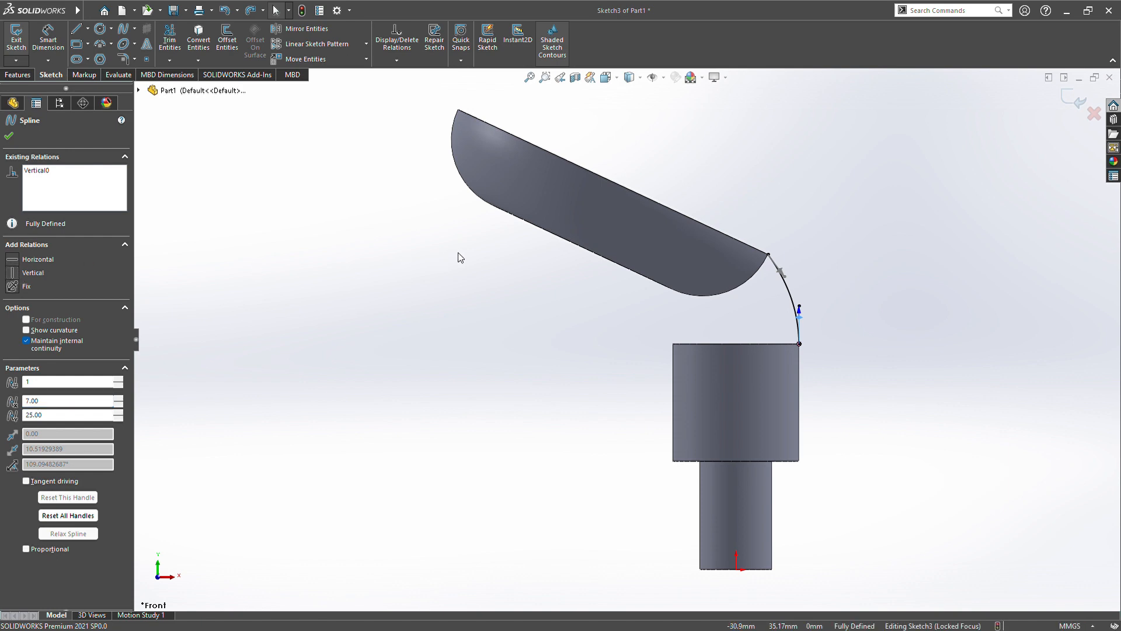
left_click(1074, 98)
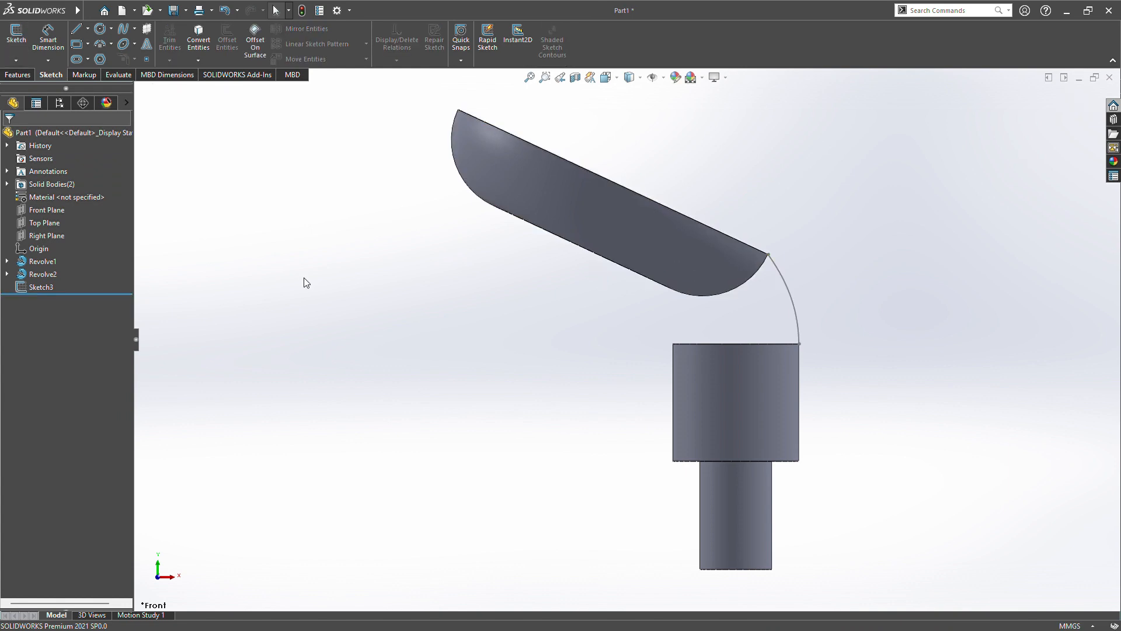
left_click(18, 75)
left_click(95, 29)
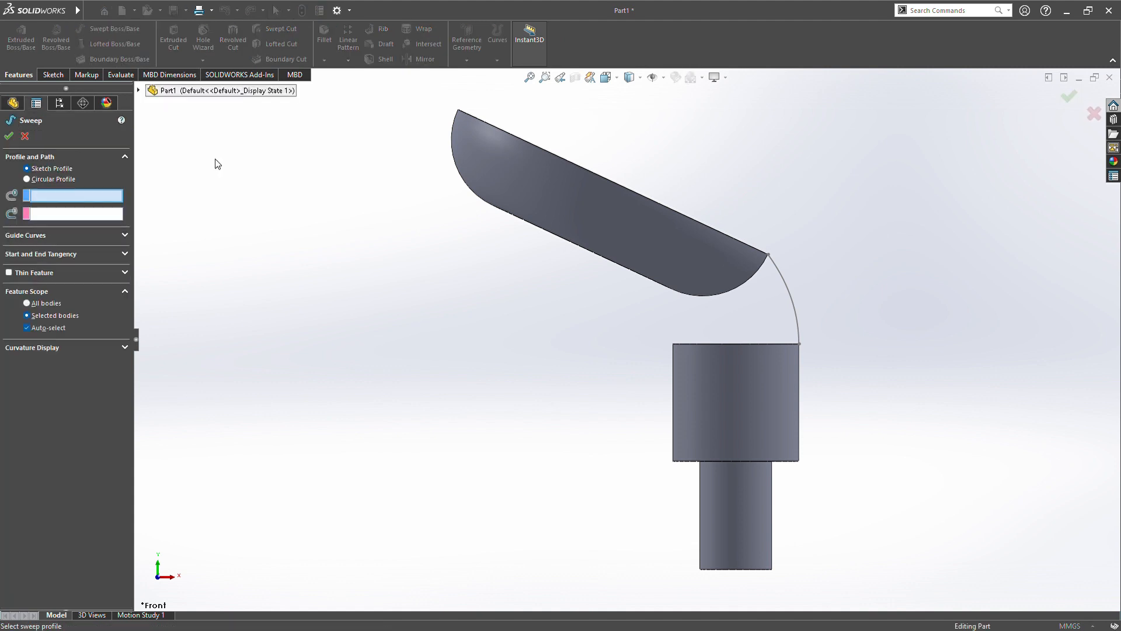
middle_click_drag(624, 323, 619, 368)
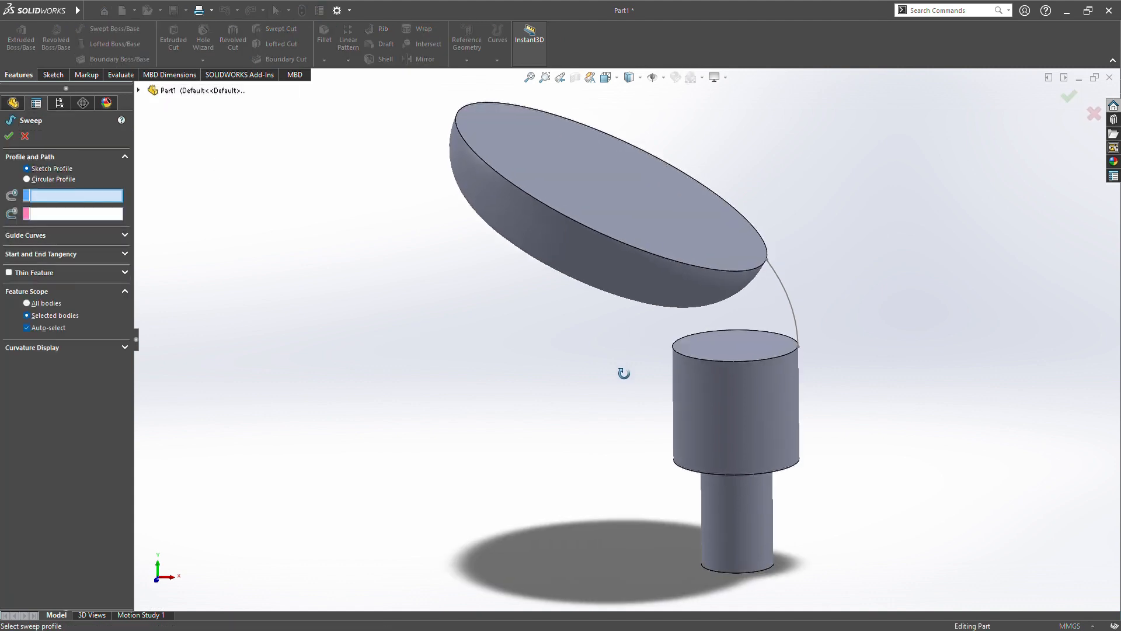
left_click(733, 363)
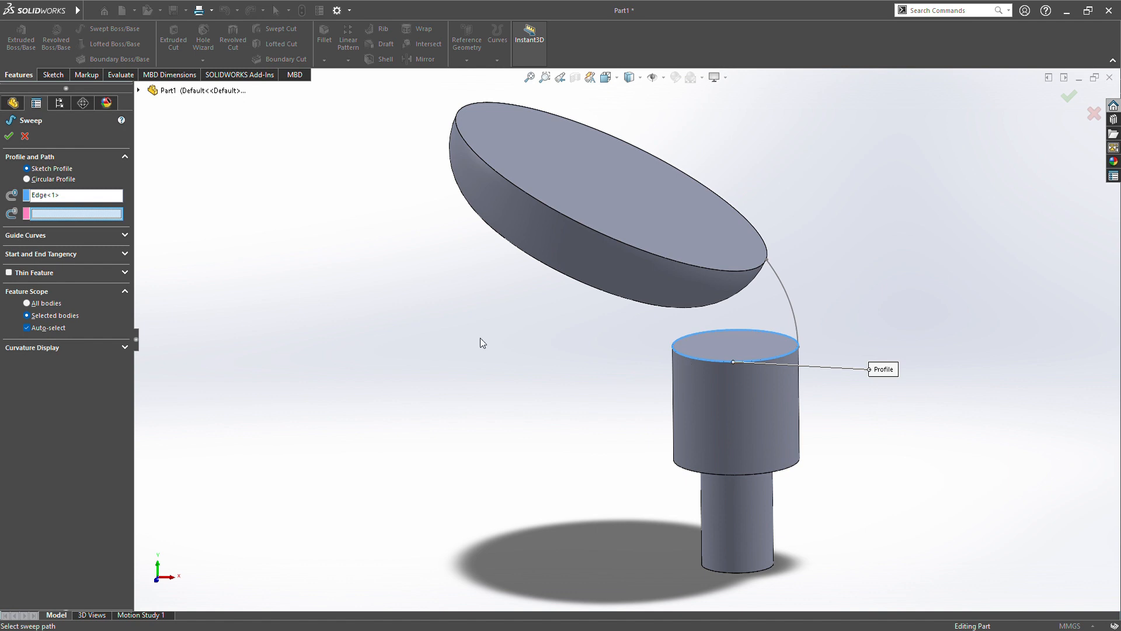
left_click(25, 136)
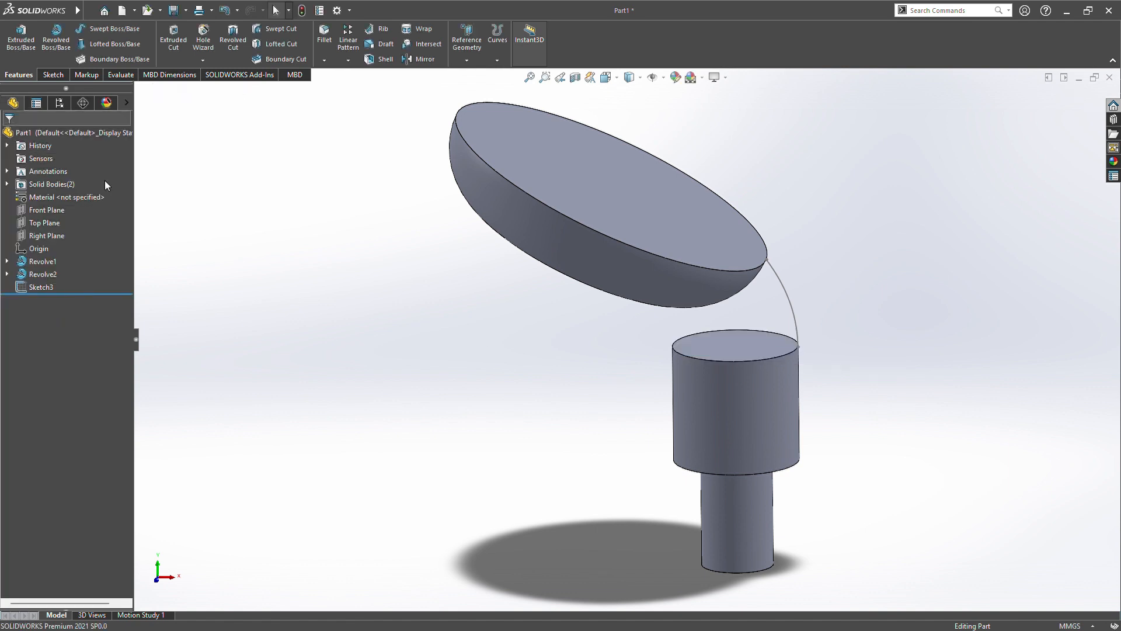
Step: Sweep the large cylinder's top circular edge along the spline, with profile orientation set to Keep Normal Constant
left_click(784, 293)
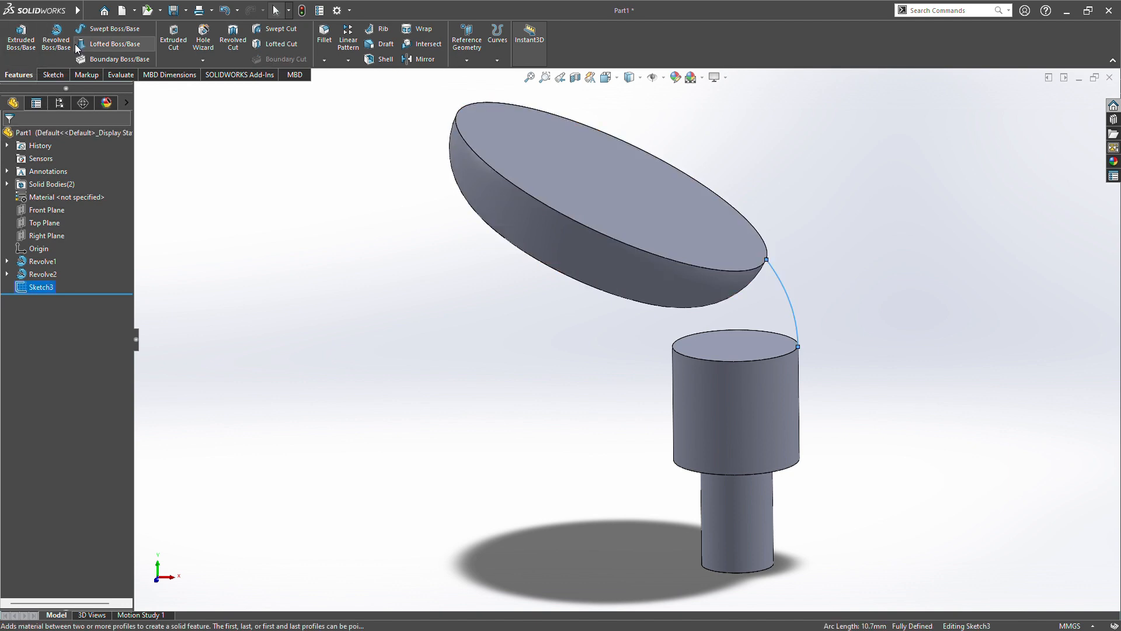
left_click(96, 28)
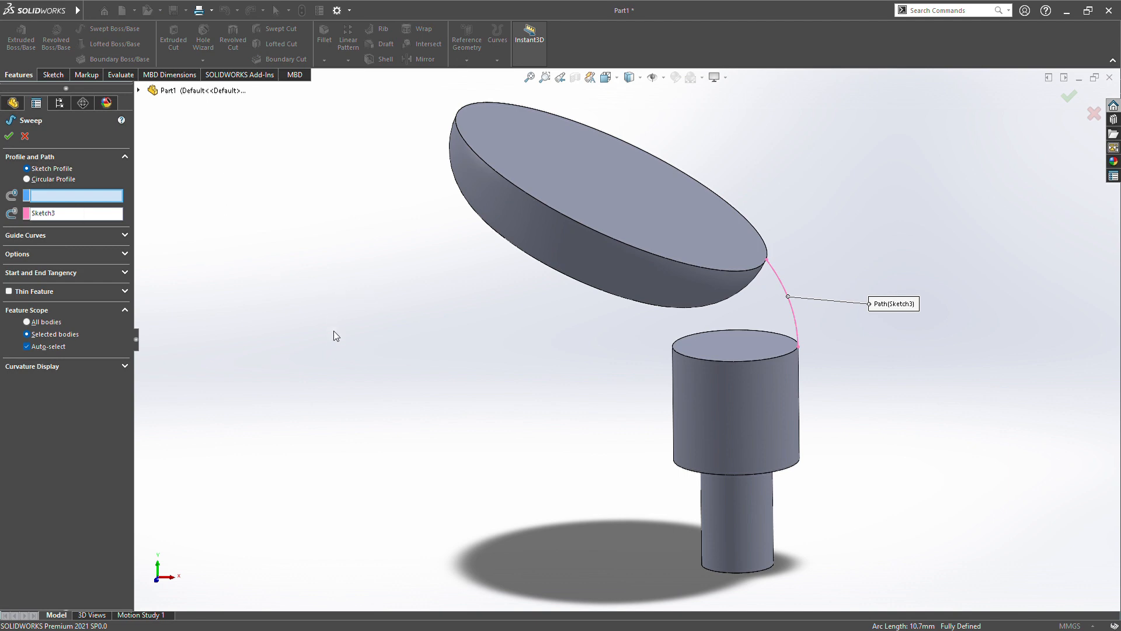
left_click(697, 359)
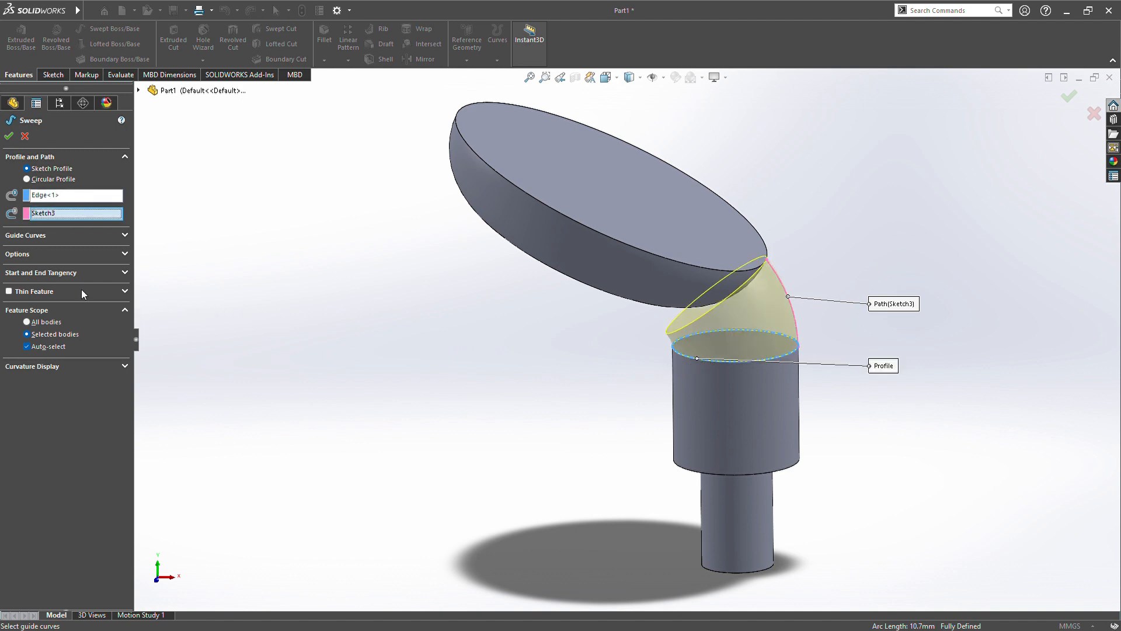
left_click(56, 232)
left_click(106, 236)
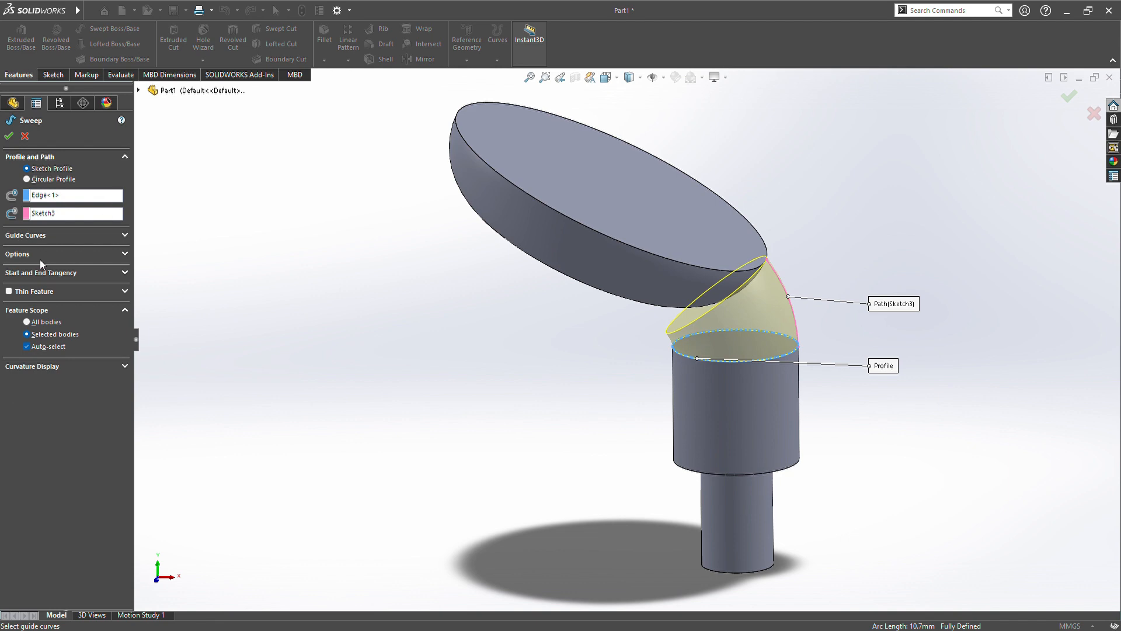
left_click(124, 255)
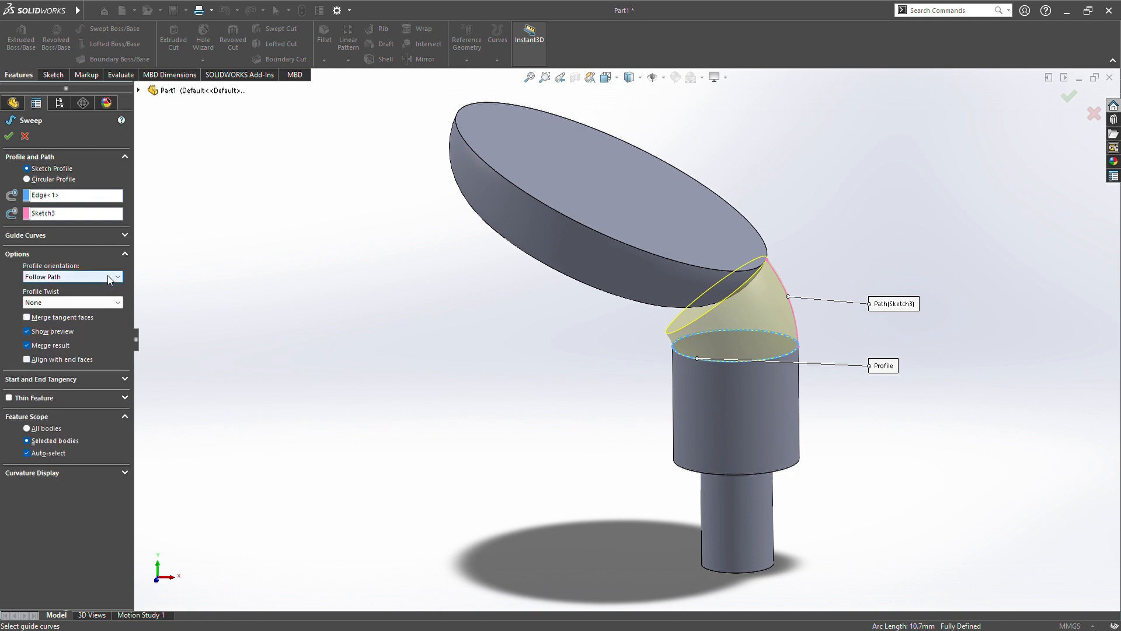
left_click(118, 277)
left_click(105, 296)
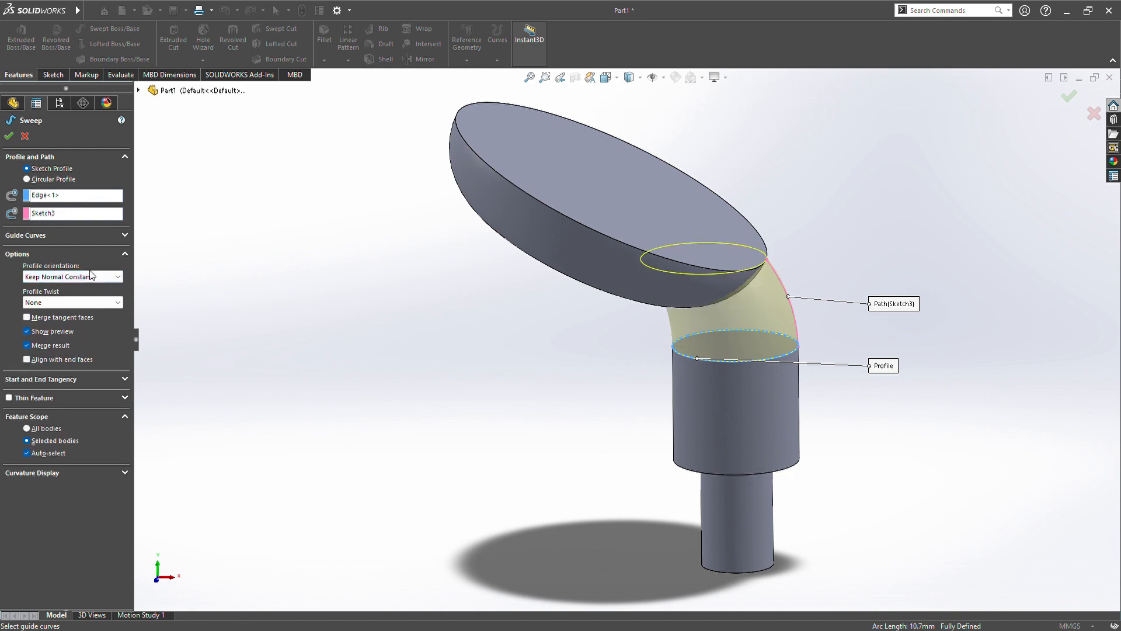
left_click(10, 137)
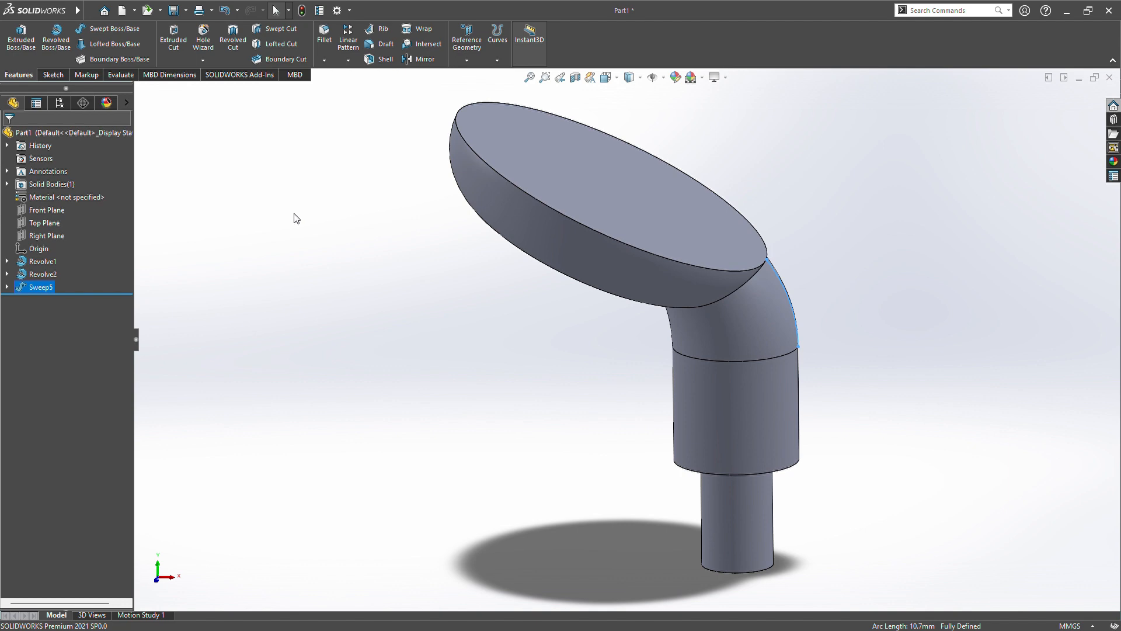
Step: Fillet the edge between the disc and the swept neck with an 8 mm radius
mouse_move(353, 273)
middle_mouse_down()
mouse_move(376, 170)
mouse_move(344, 268)
middle_mouse_up()
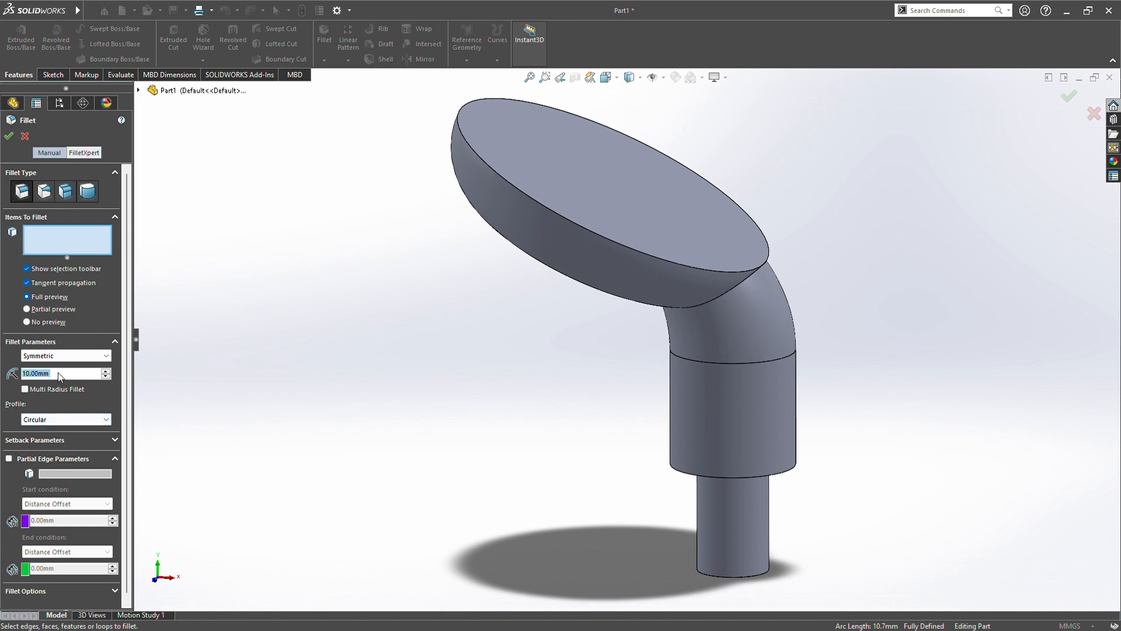
type("8mm")
left_click(703, 304)
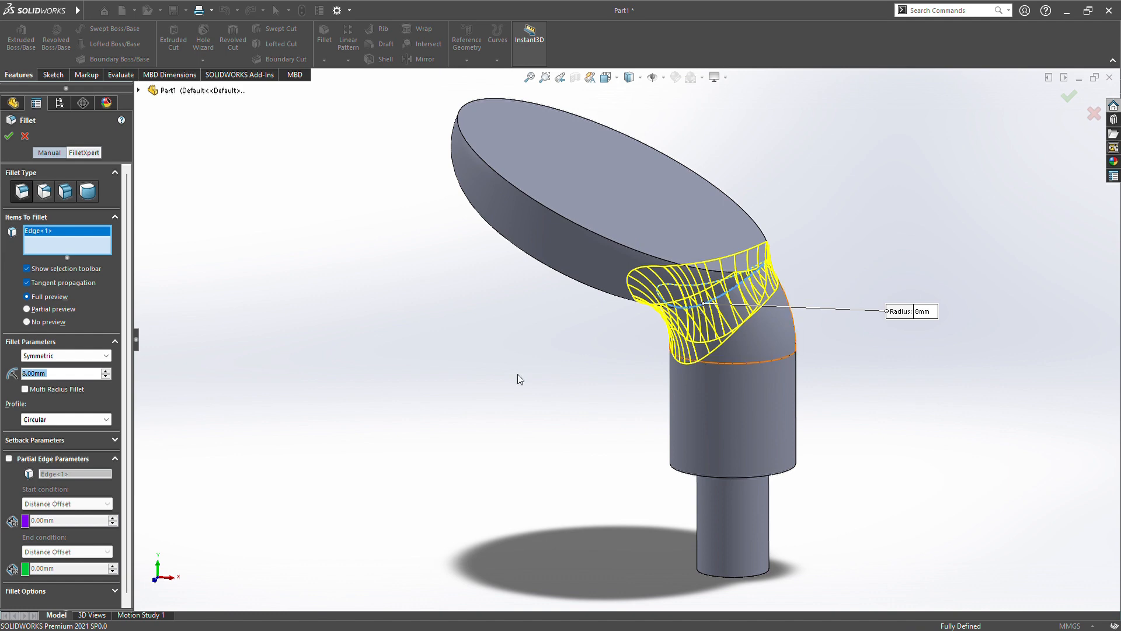
middle_click_drag(518, 376, 474, 348)
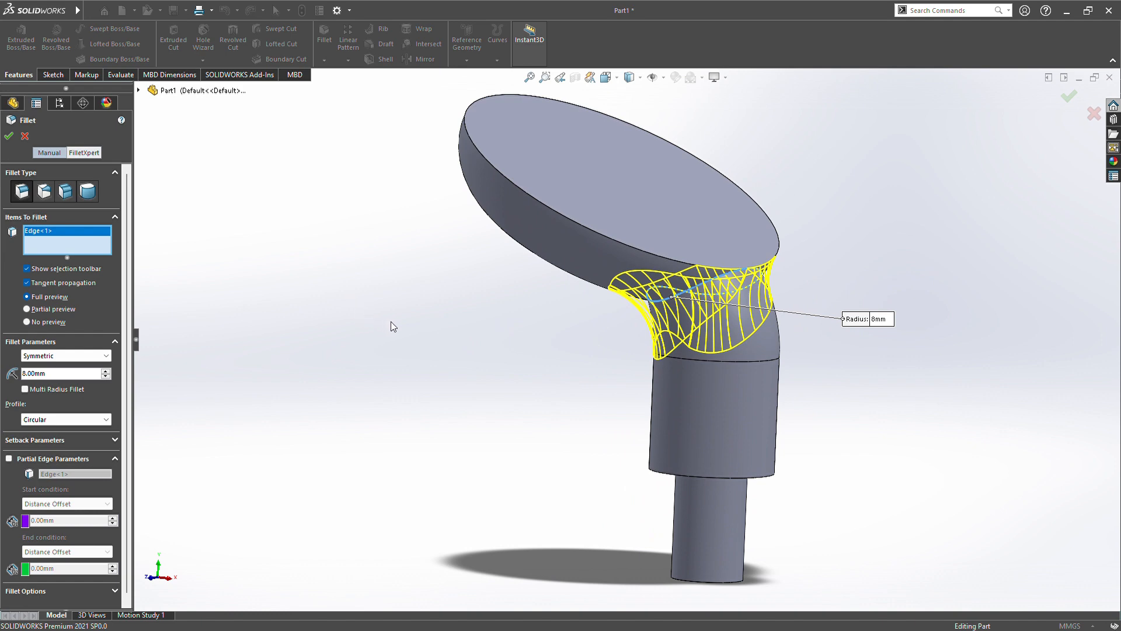
left_click(9, 136)
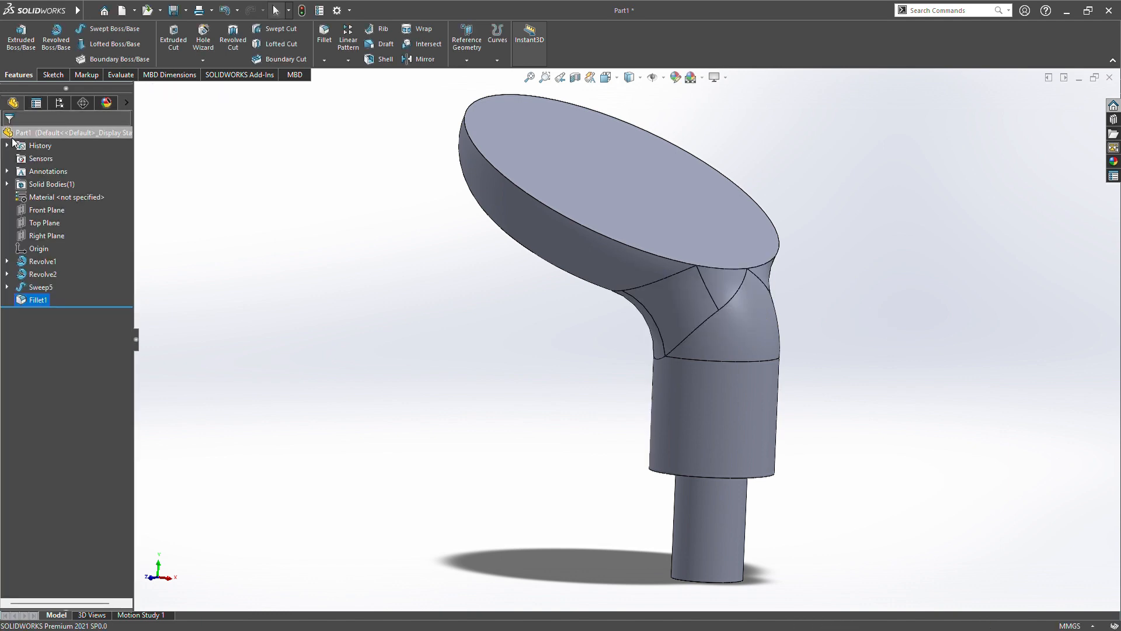
middle_click_drag(429, 357, 436, 393)
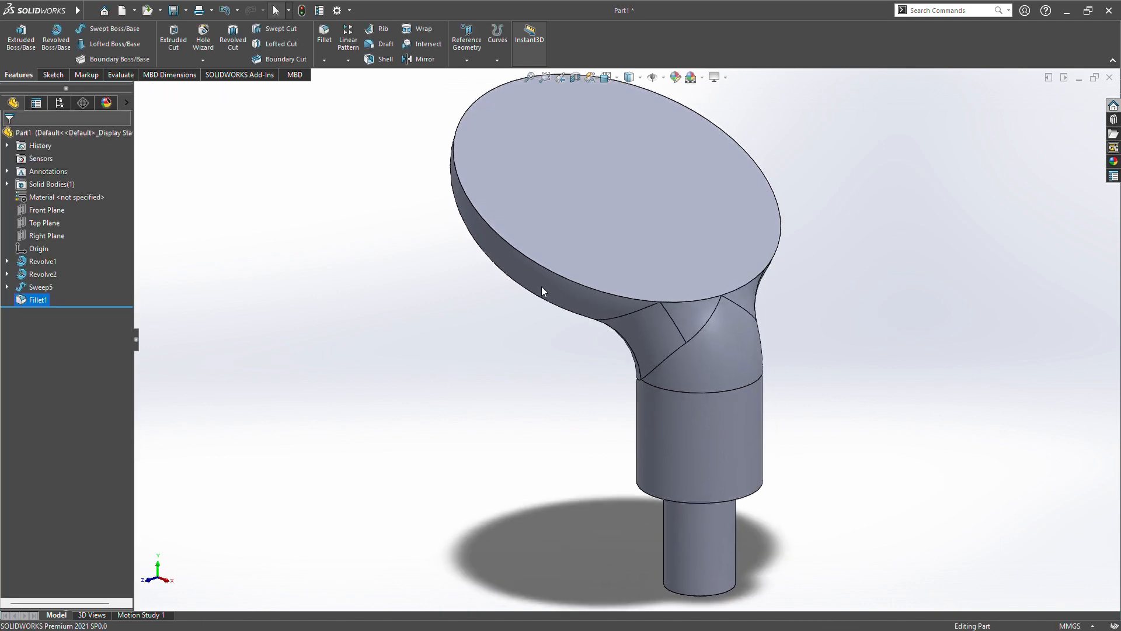
left_click(656, 221)
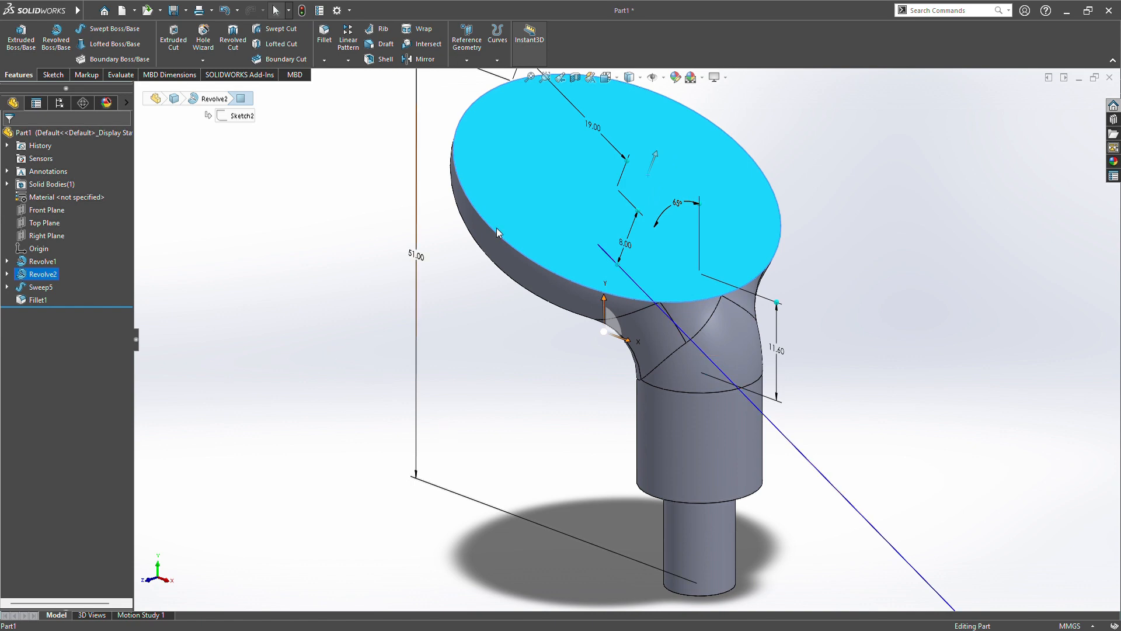
left_click(50, 277)
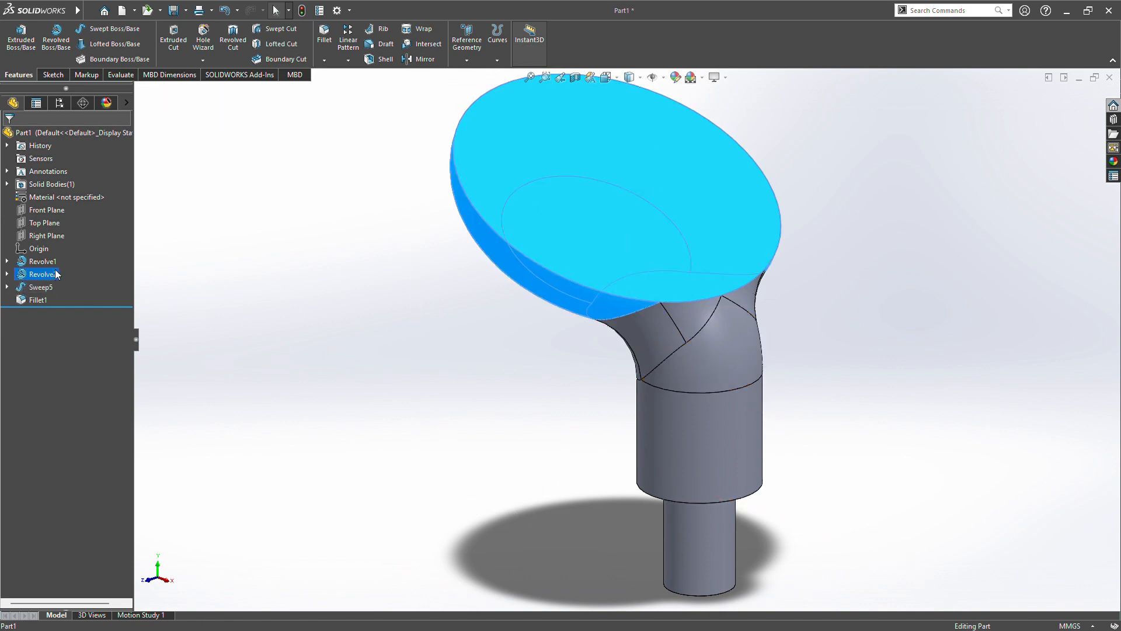
left_click(94, 254)
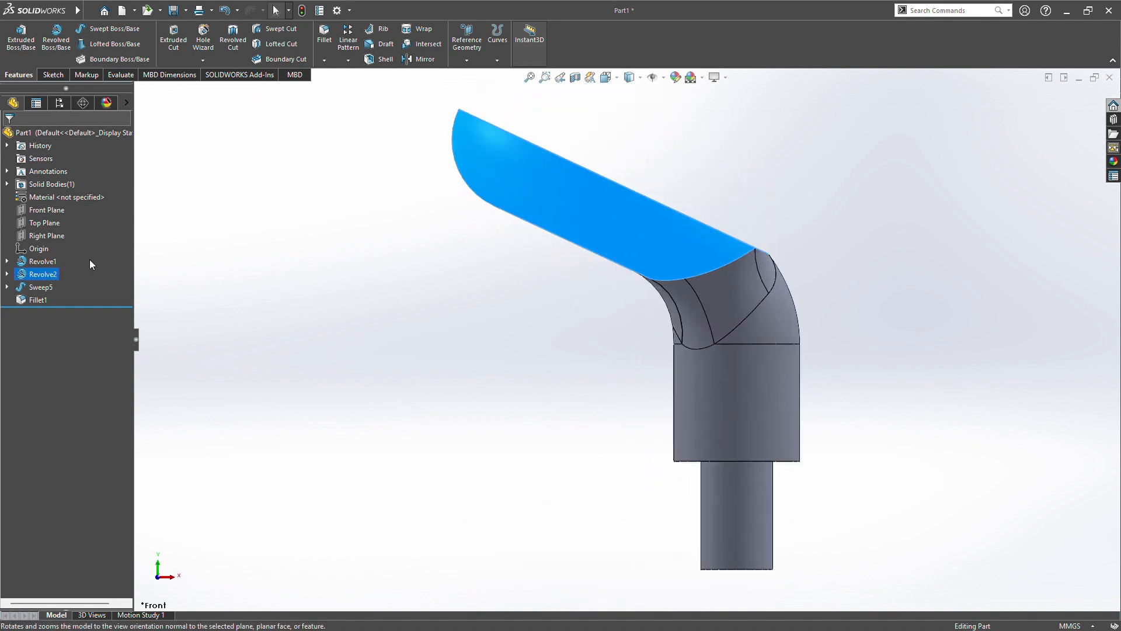
left_click(93, 257)
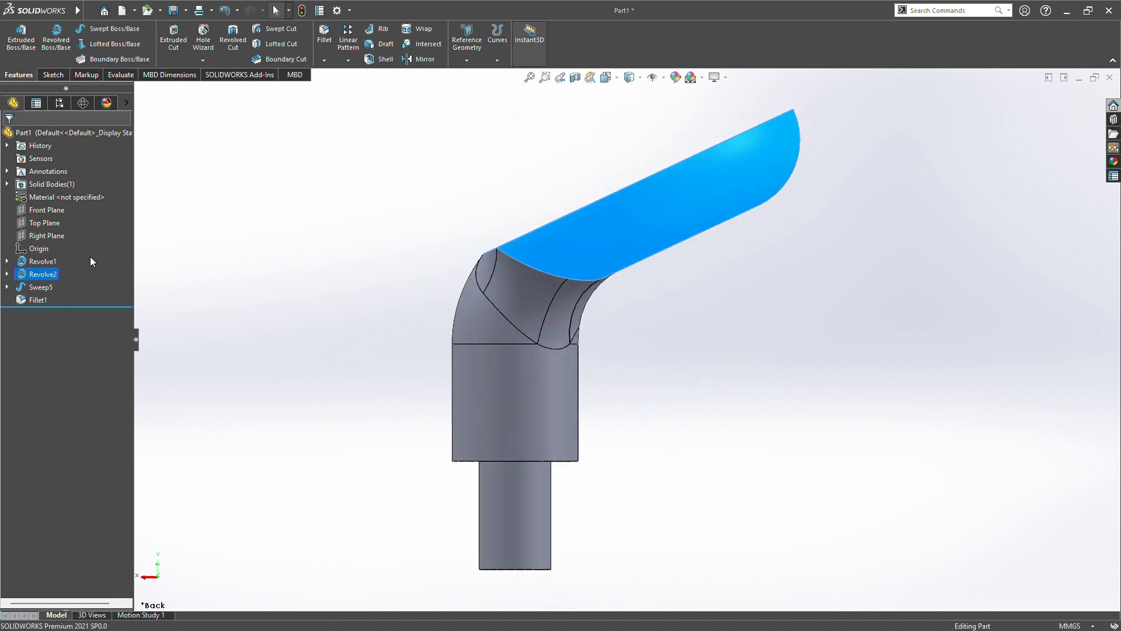
left_click(76, 261)
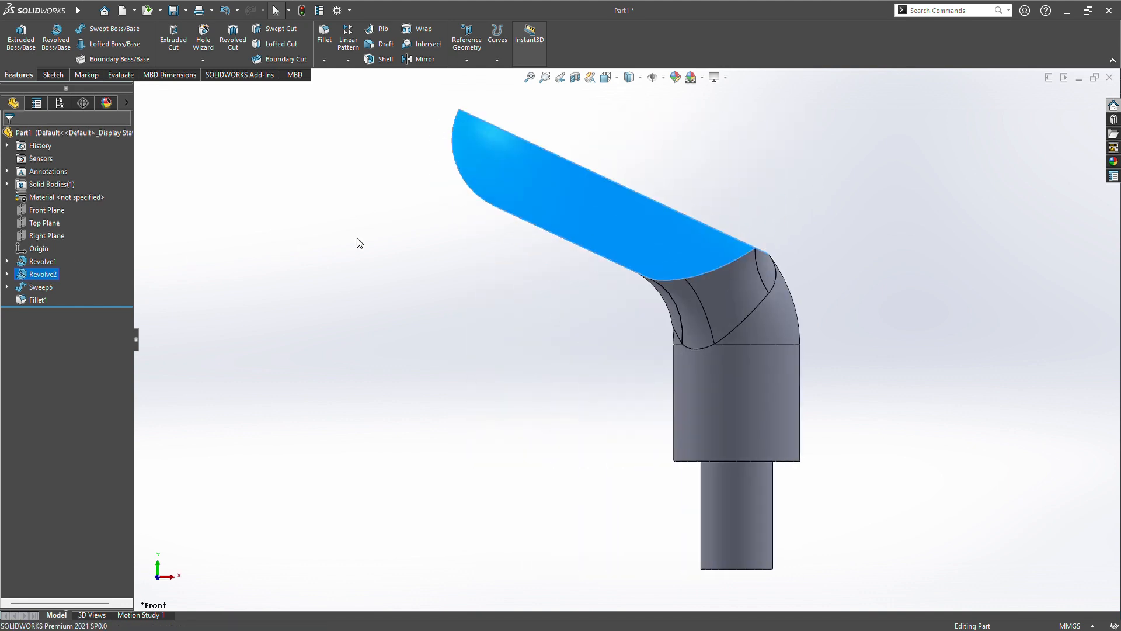
key("ctrl+7")
left_click(524, 193)
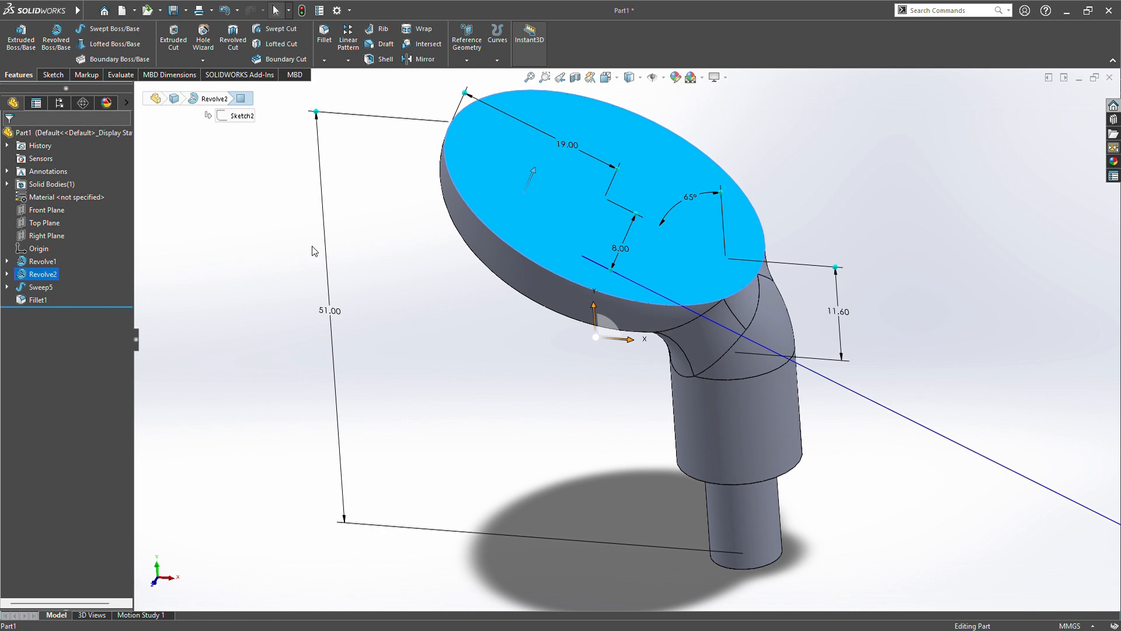
left_click(496, 198)
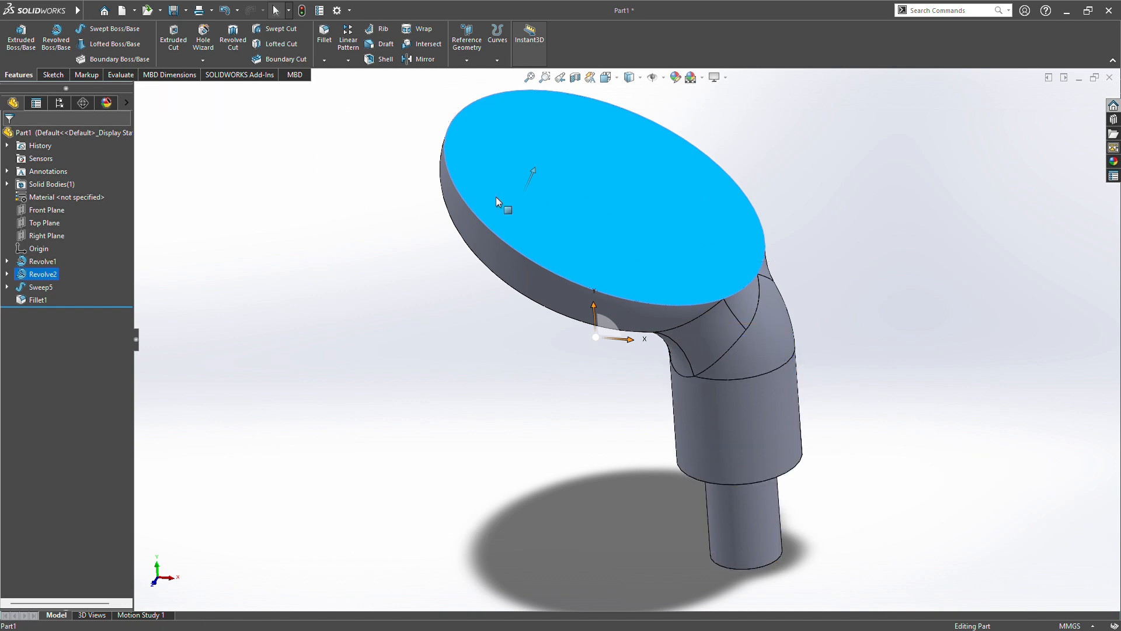
left_click(576, 182)
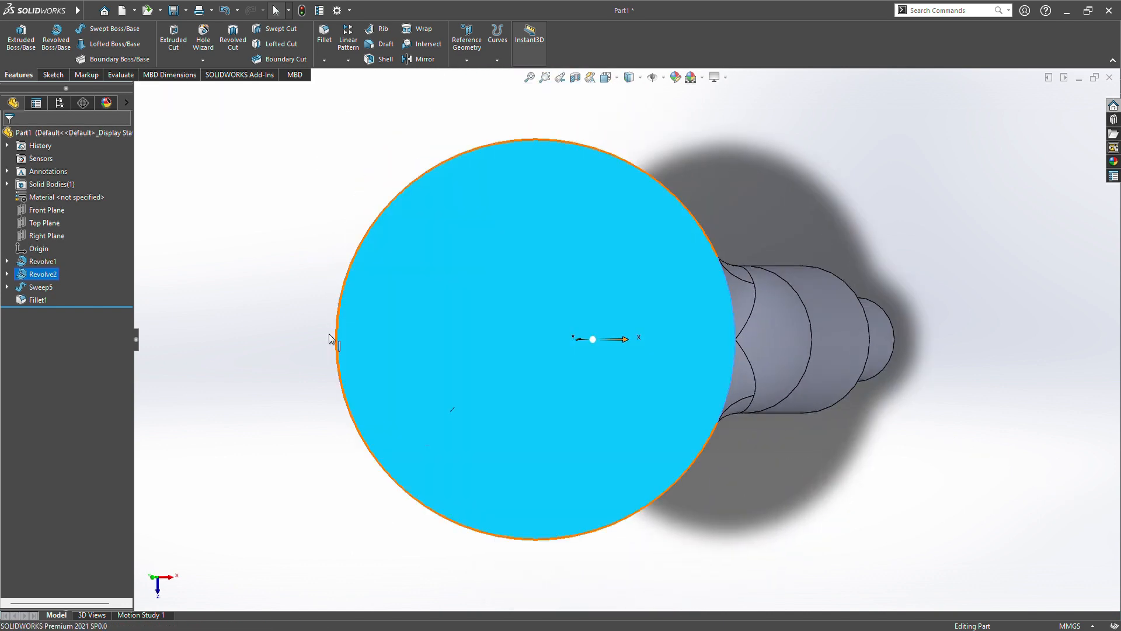
middle_click_drag(264, 264, 76, 562)
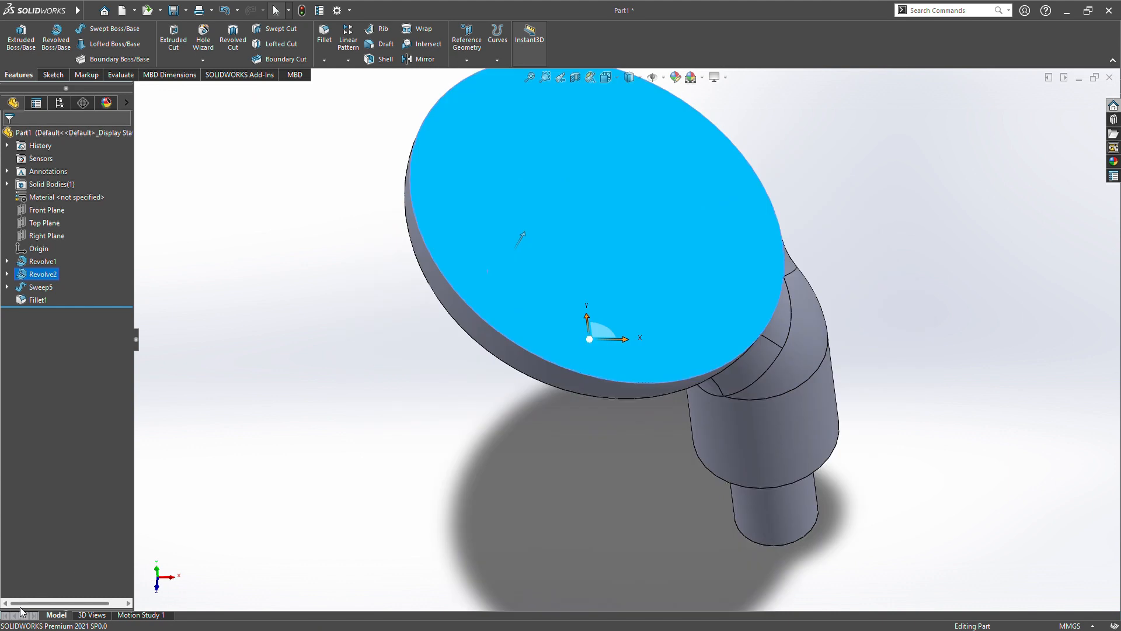
Step: Open the profile sketch of the disc's revolve feature for editing
left_click(44, 276)
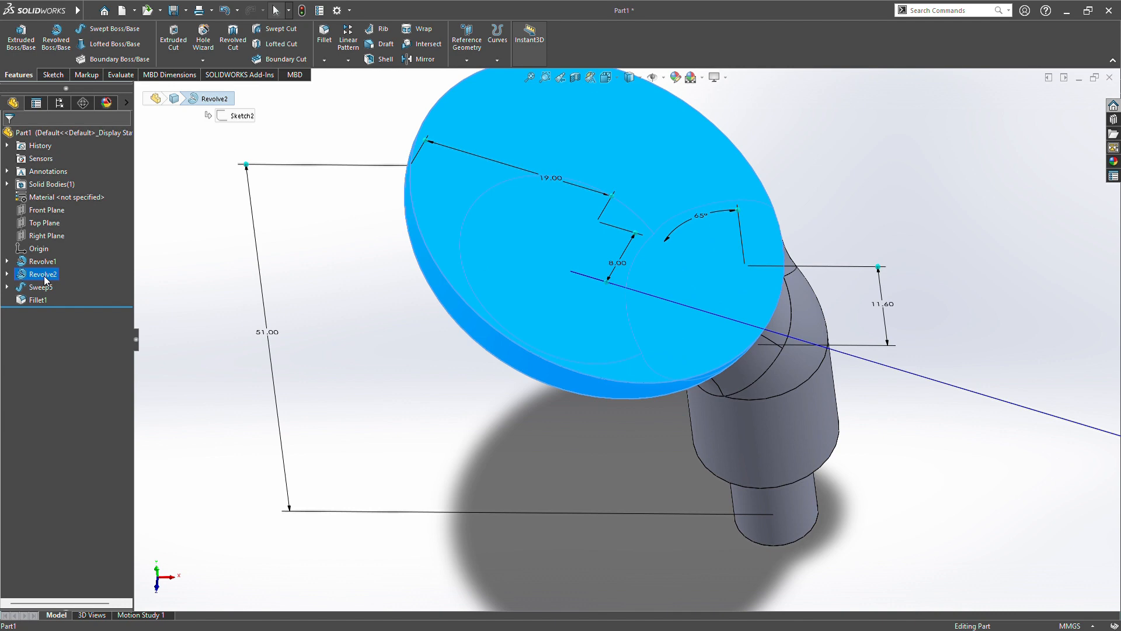
left_click(74, 251)
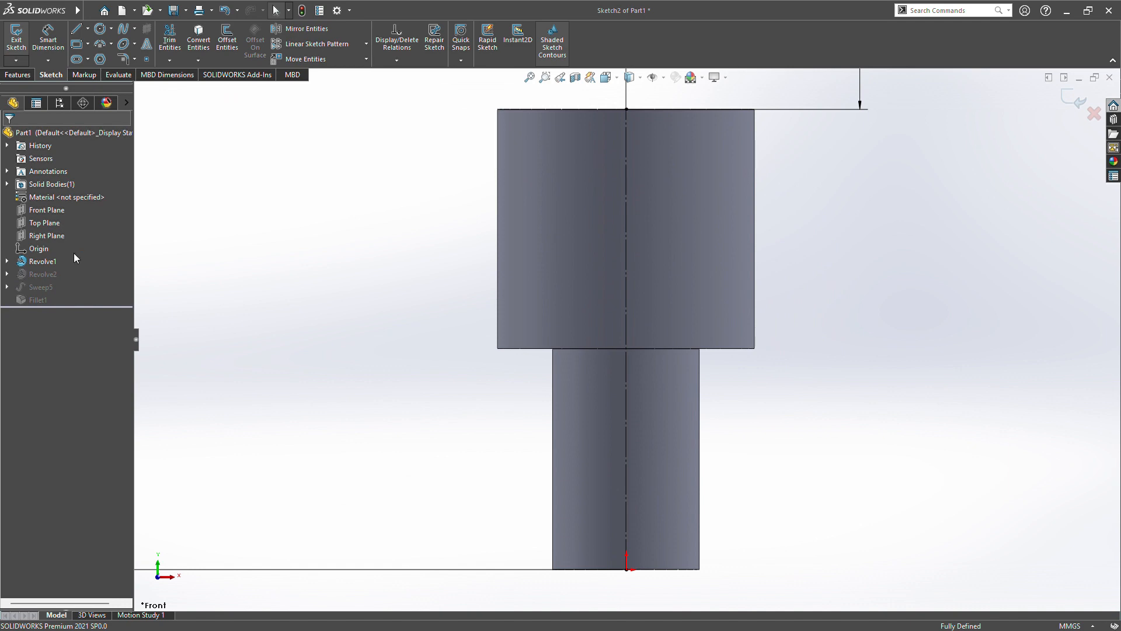
scroll(511, 315, "down", 2)
scroll(525, 348, "up", 4)
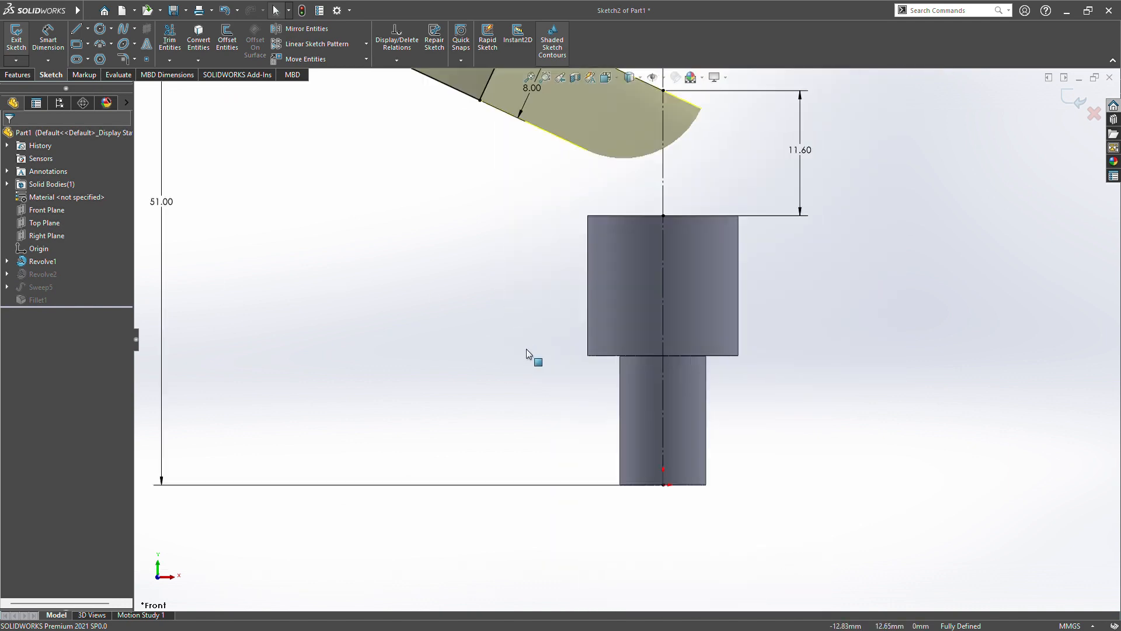
scroll(527, 349, "up", 3)
scroll(589, 170, "down", 3)
scroll(588, 169, "up", 3)
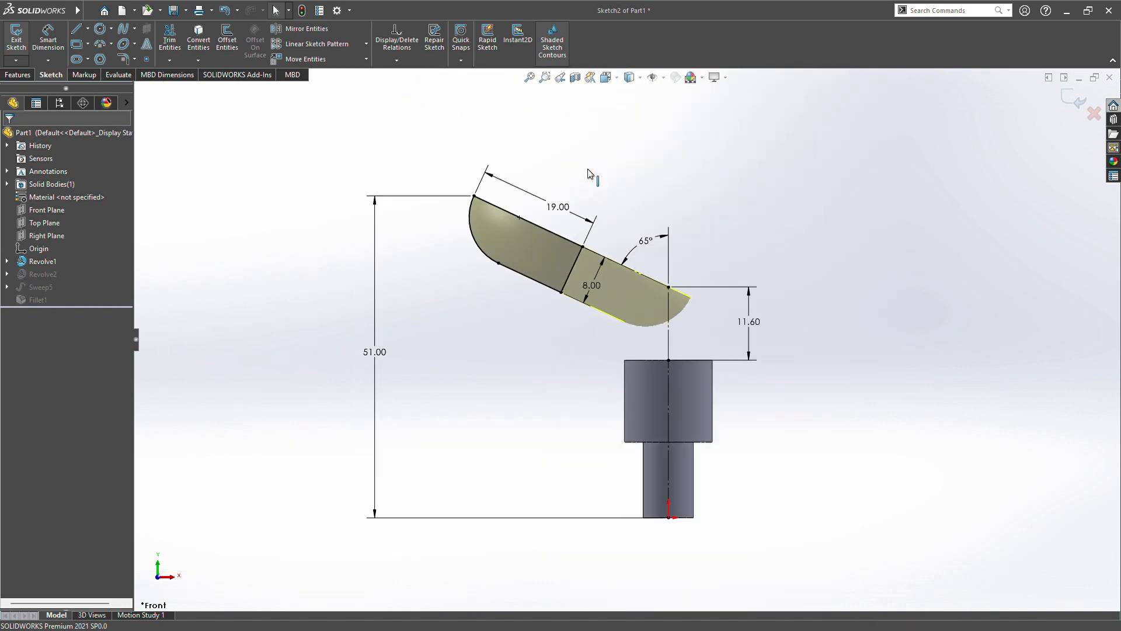
scroll(624, 339, "up", 2)
Step: Sketch an 8 mm line across the disc profile beside its revolve axis and turn the original axis line into construction geometry
key("l")
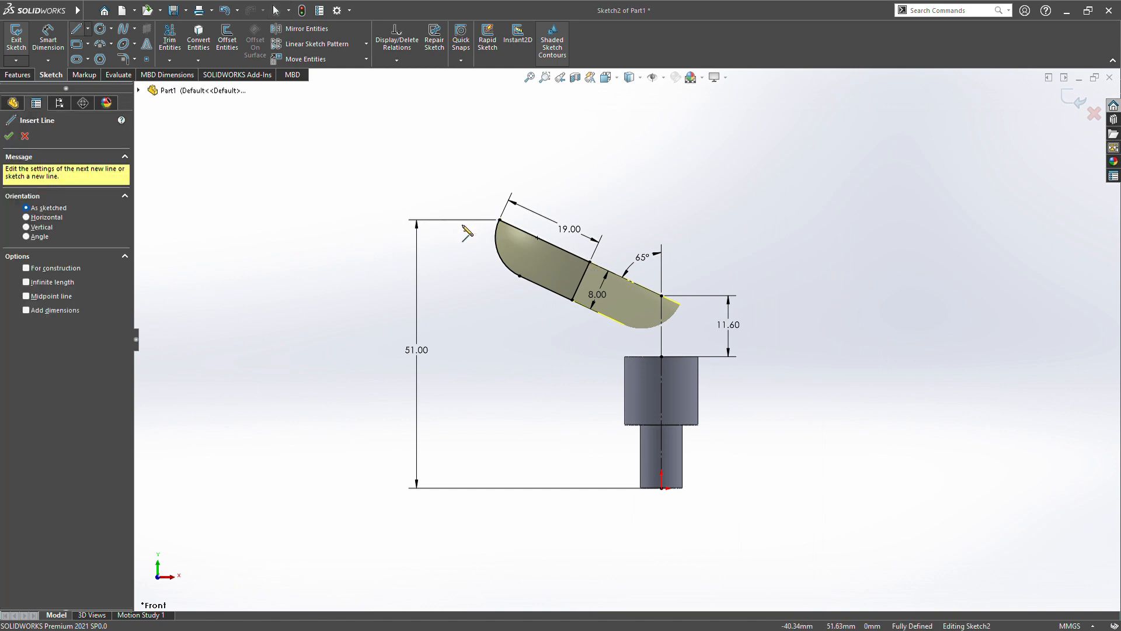
left_click(578, 260)
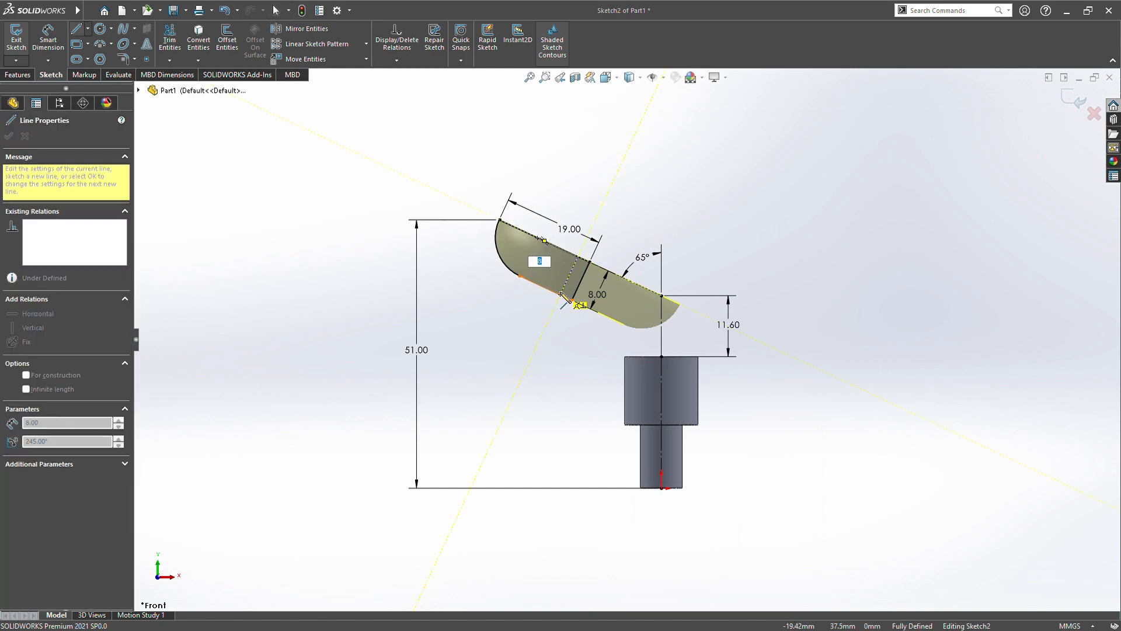
left_click(561, 295)
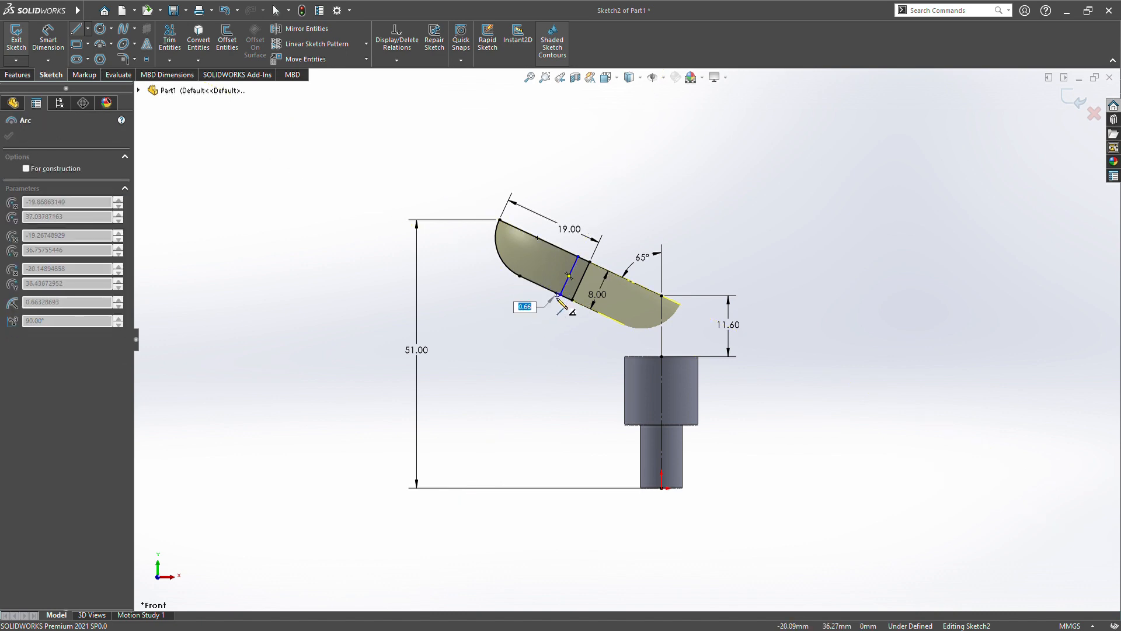
left_click(567, 299)
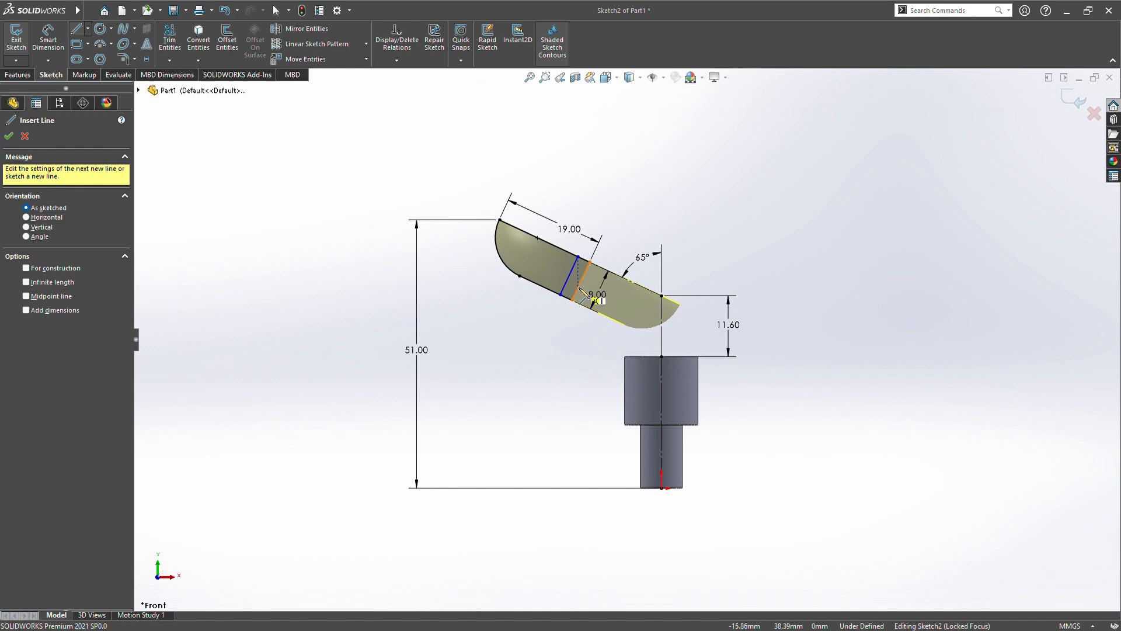
key("Escape")
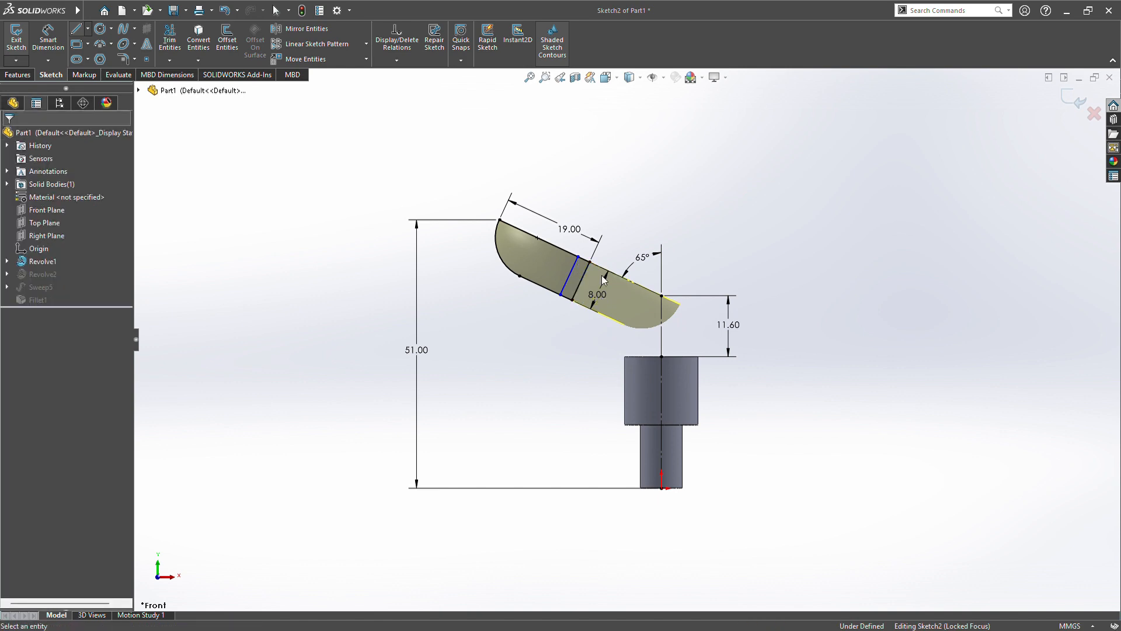
key("c")
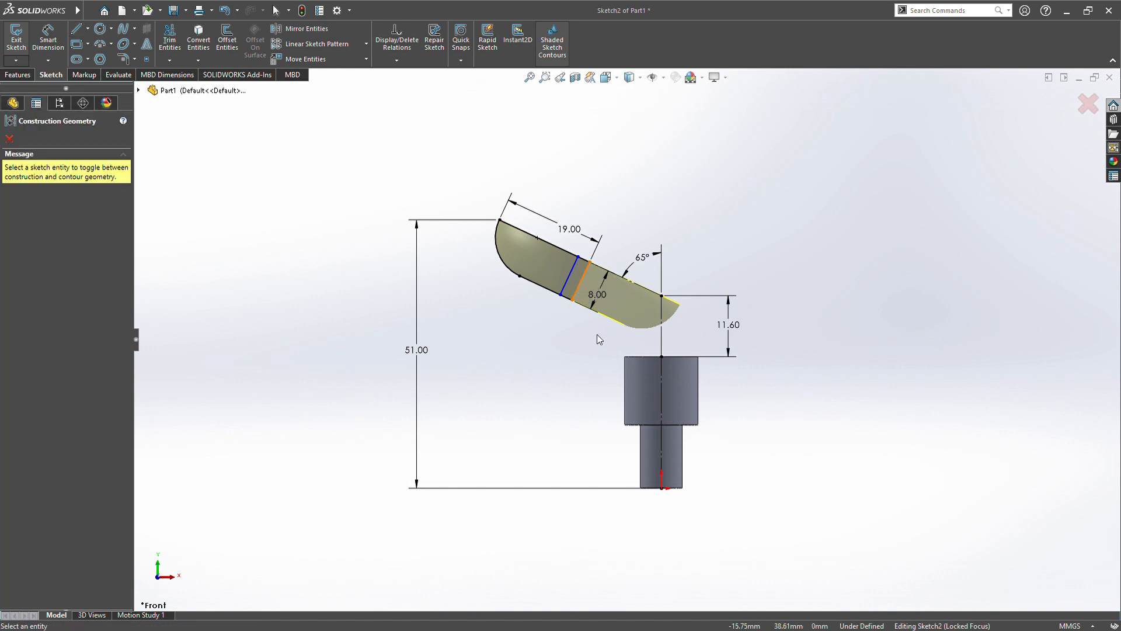
left_click(581, 291)
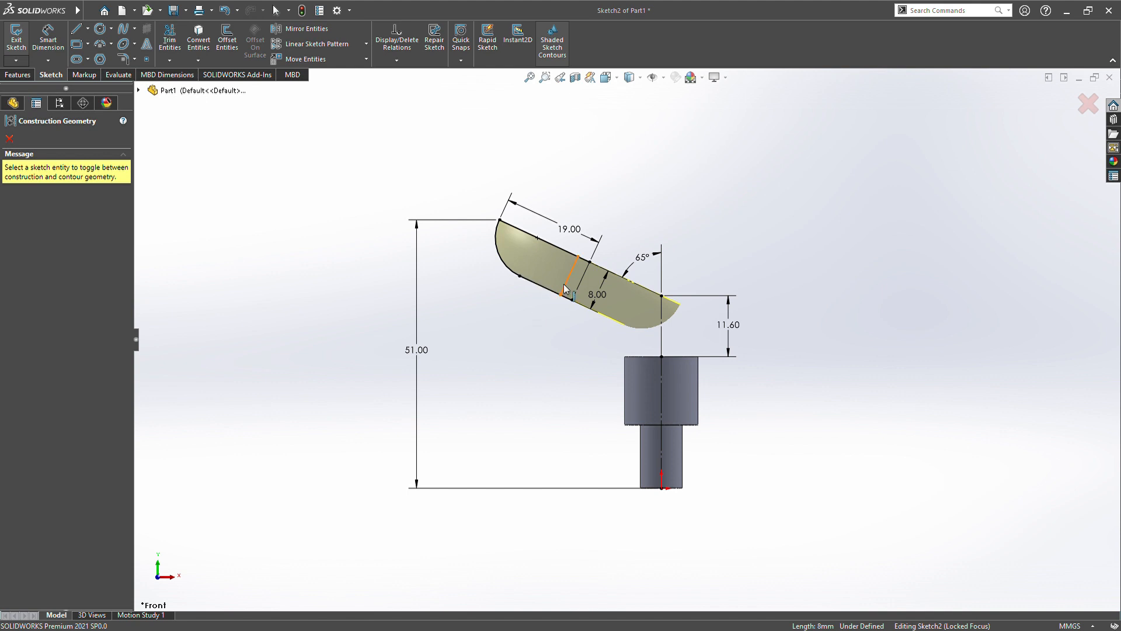
Step: Dimension the distance between the new cross line and the construction axis line as 3 mm
scroll(567, 290, "down", 5)
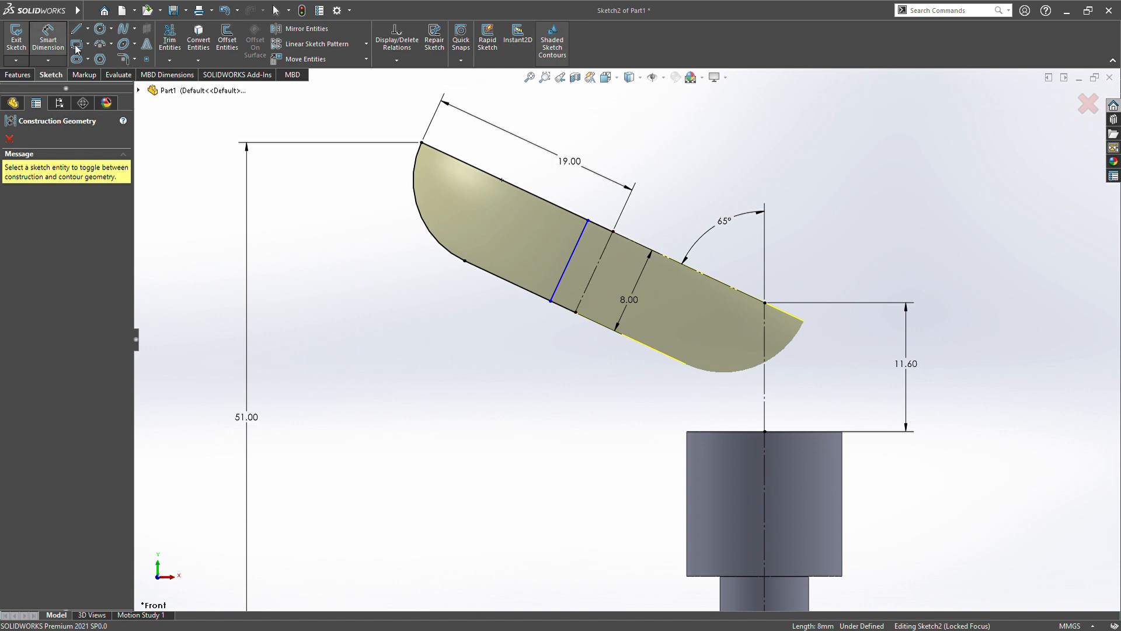
left_click(48, 36)
left_click(572, 261)
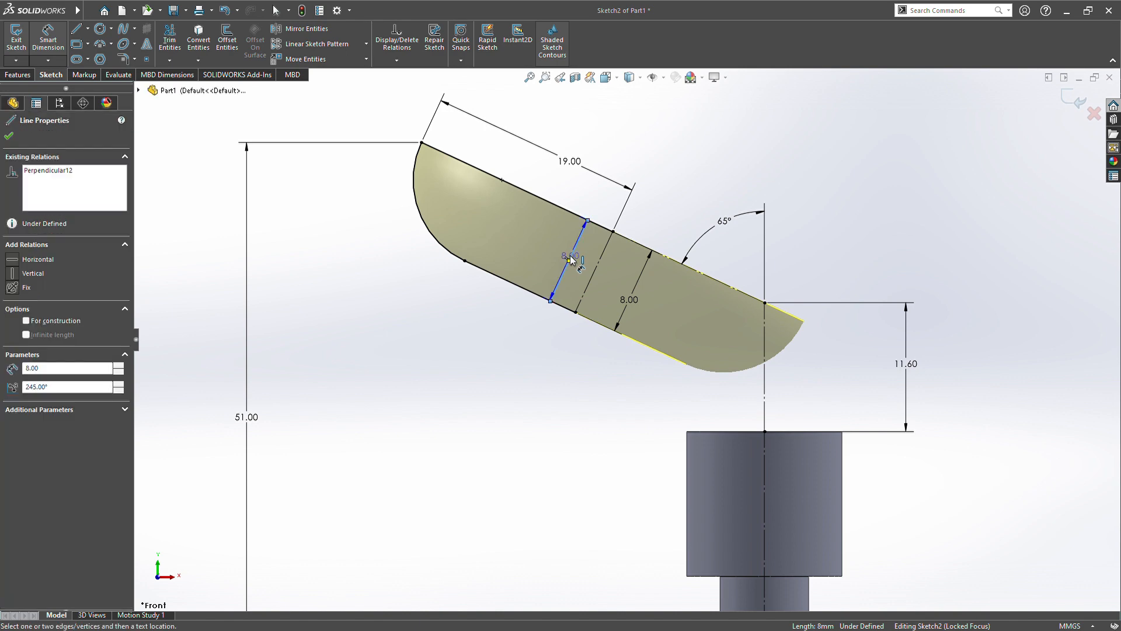
left_click(595, 273)
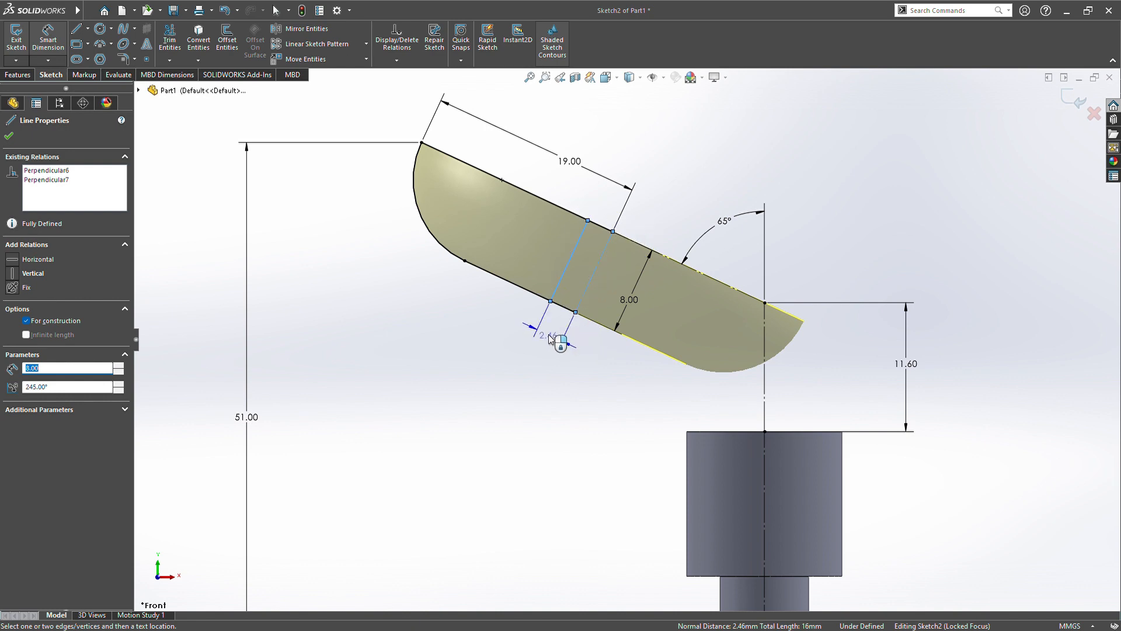
left_click(550, 339)
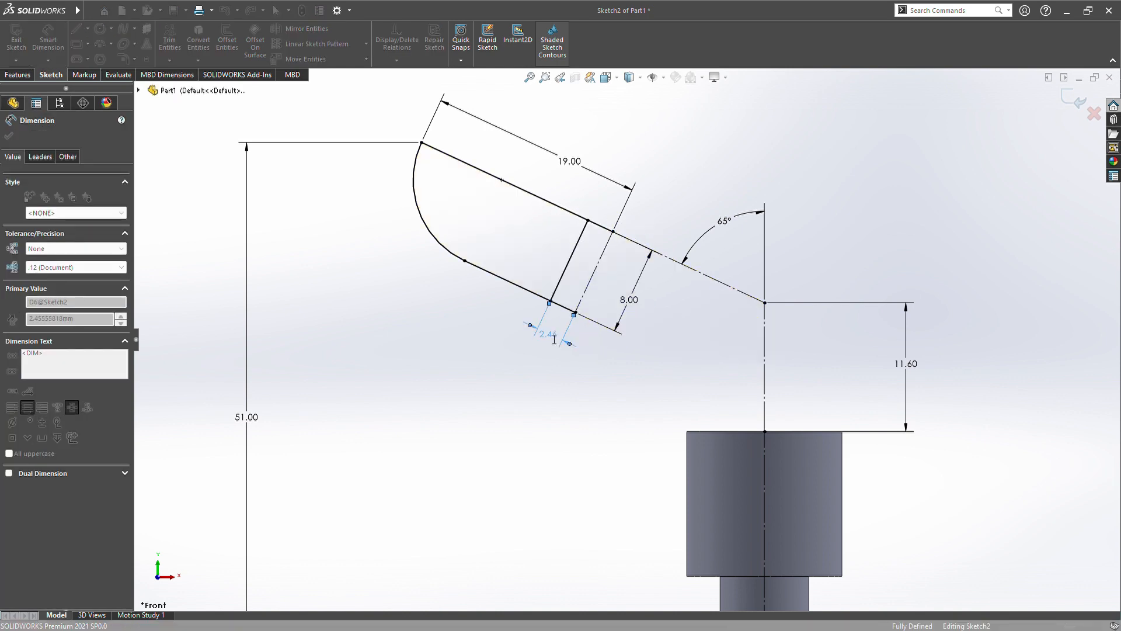
type("3")
key("Return")
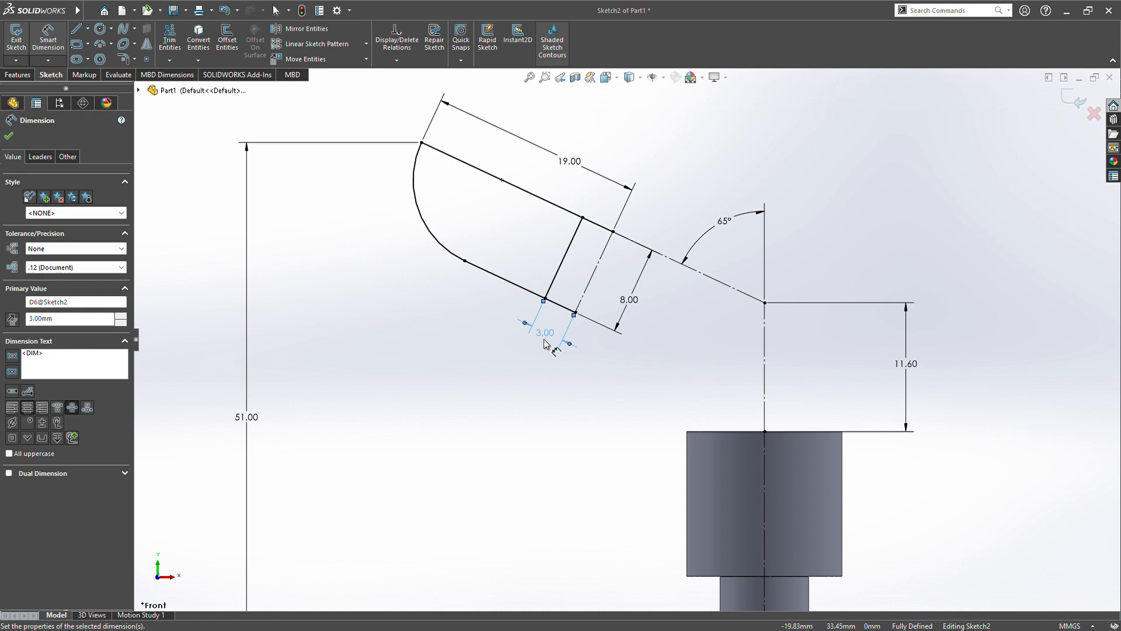
Step: Power trim the upper and lower profile segments between the new cross line and the construction axis line
left_click(169, 40)
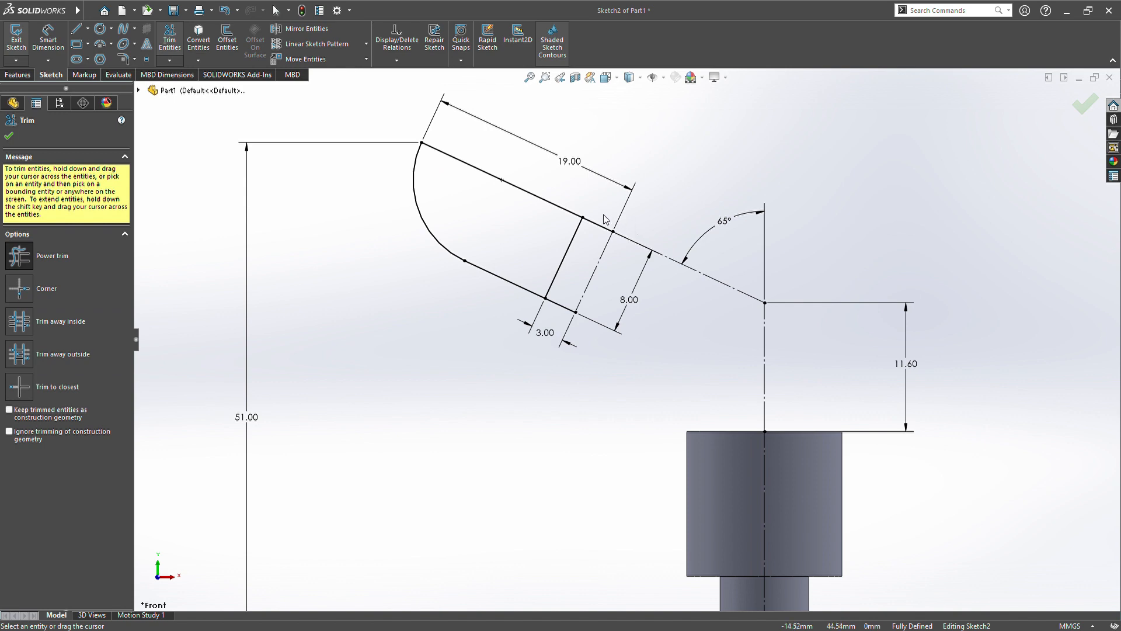
left_click_drag(606, 220, 604, 244)
left_click_drag(567, 301, 558, 337)
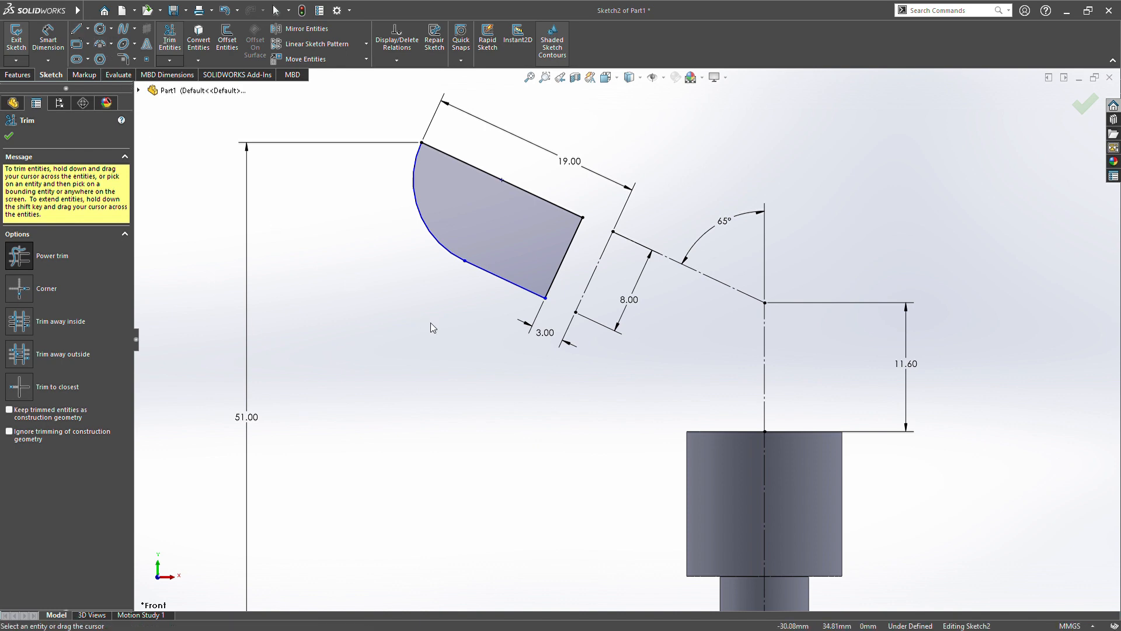
Step: Sketch a 3 mm construction line joining the lower ends of the cross line and the axis line
left_click(76, 28)
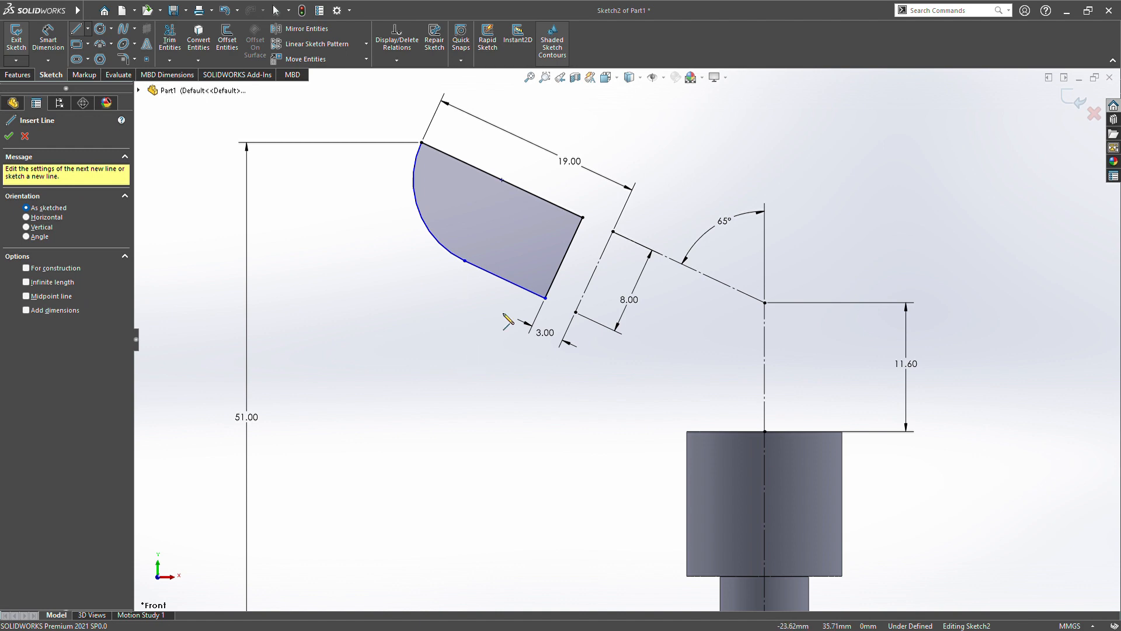
left_click(545, 298)
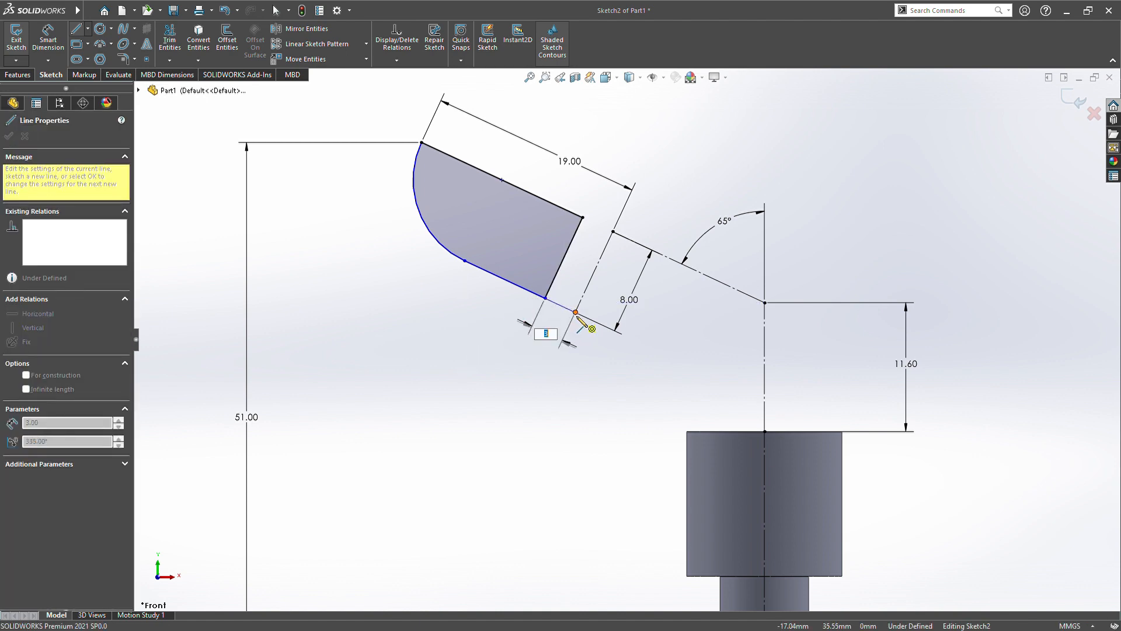
left_click(576, 312)
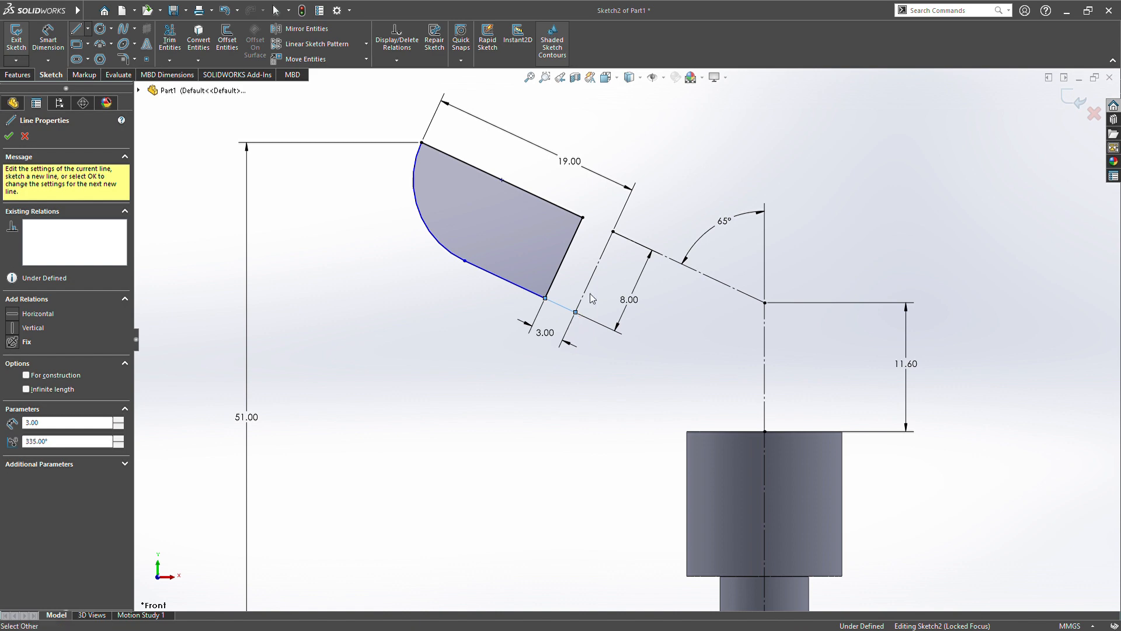
key("Escape")
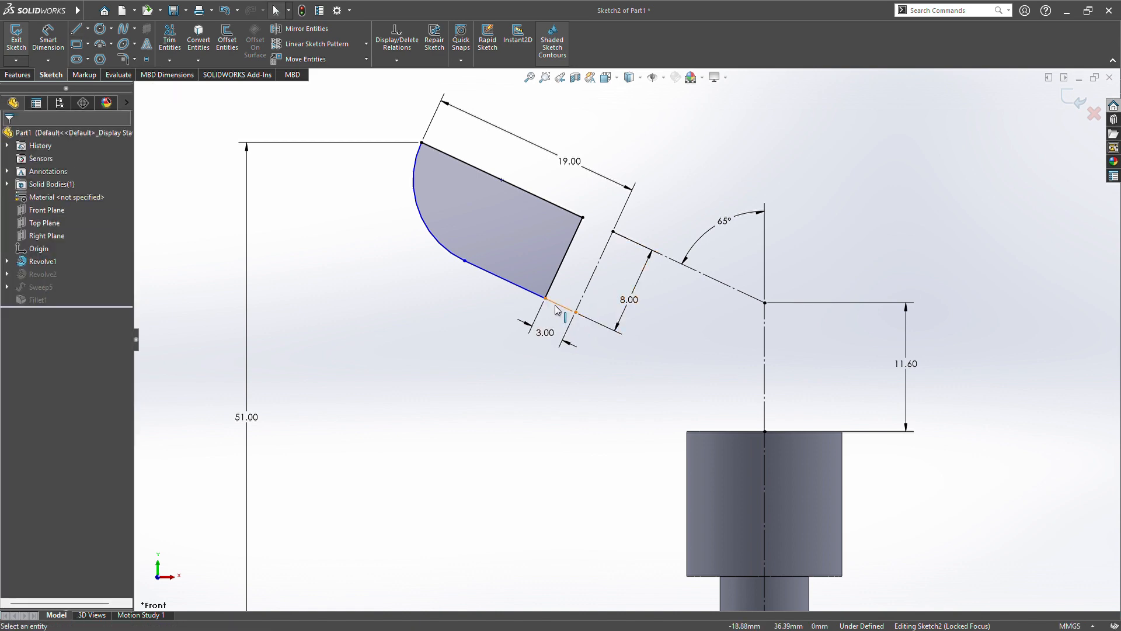
scroll(589, 343, "down", 2)
scroll(588, 342, "down", 3)
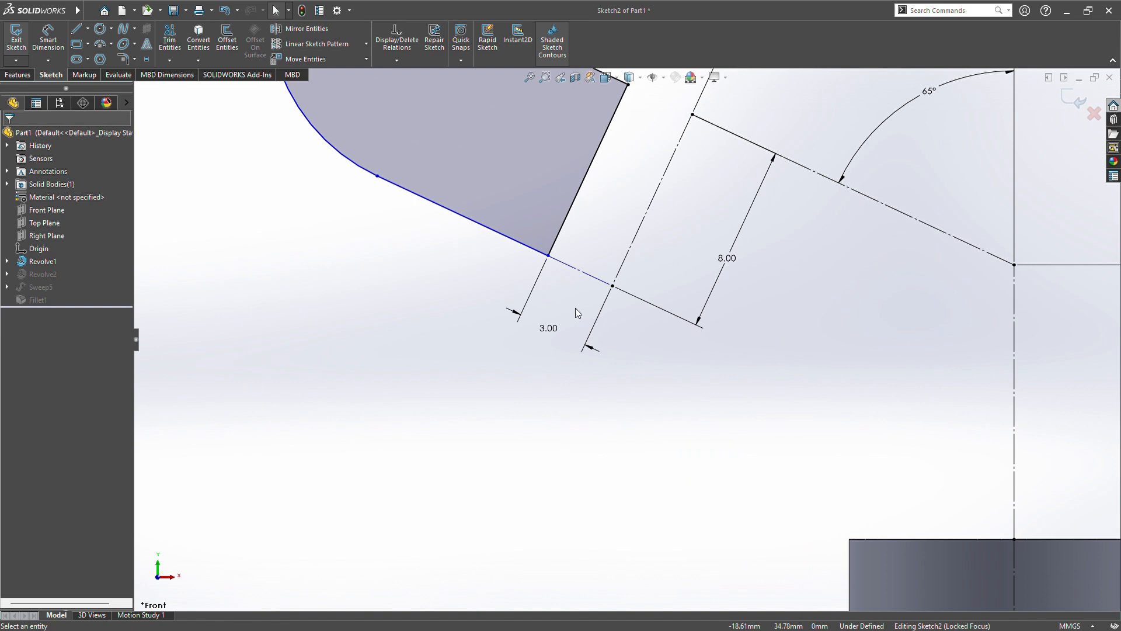
Step: Make the short construction line collinear with the profile's lower edge and finish the sketch
left_click(585, 272)
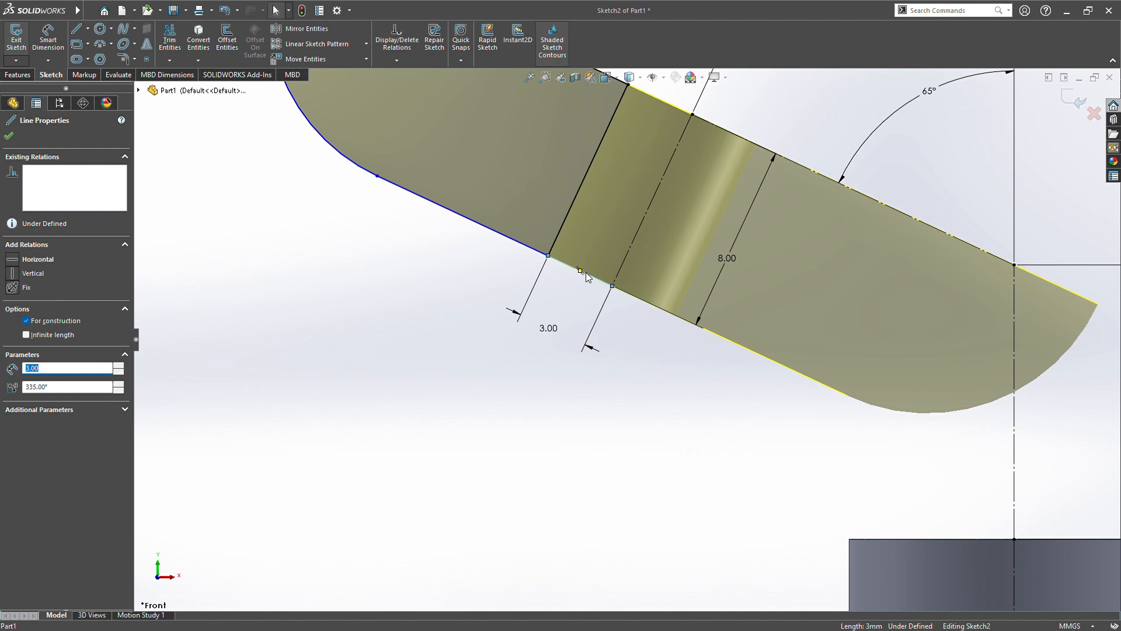
left_click(532, 248, "ctrl")
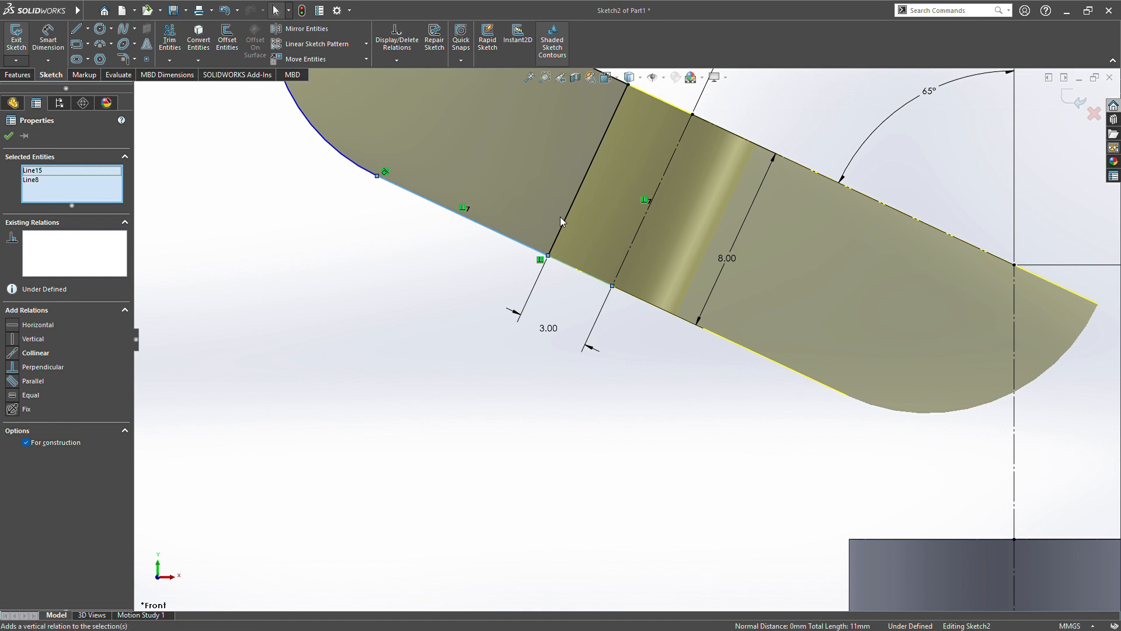
left_click(35, 353)
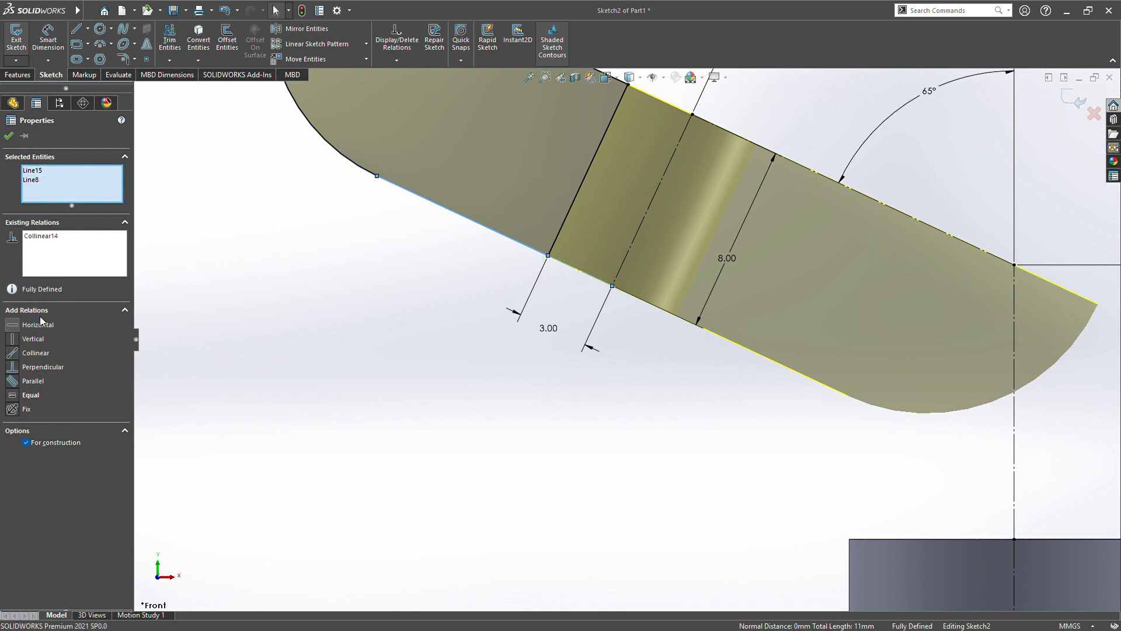
left_click(8, 136)
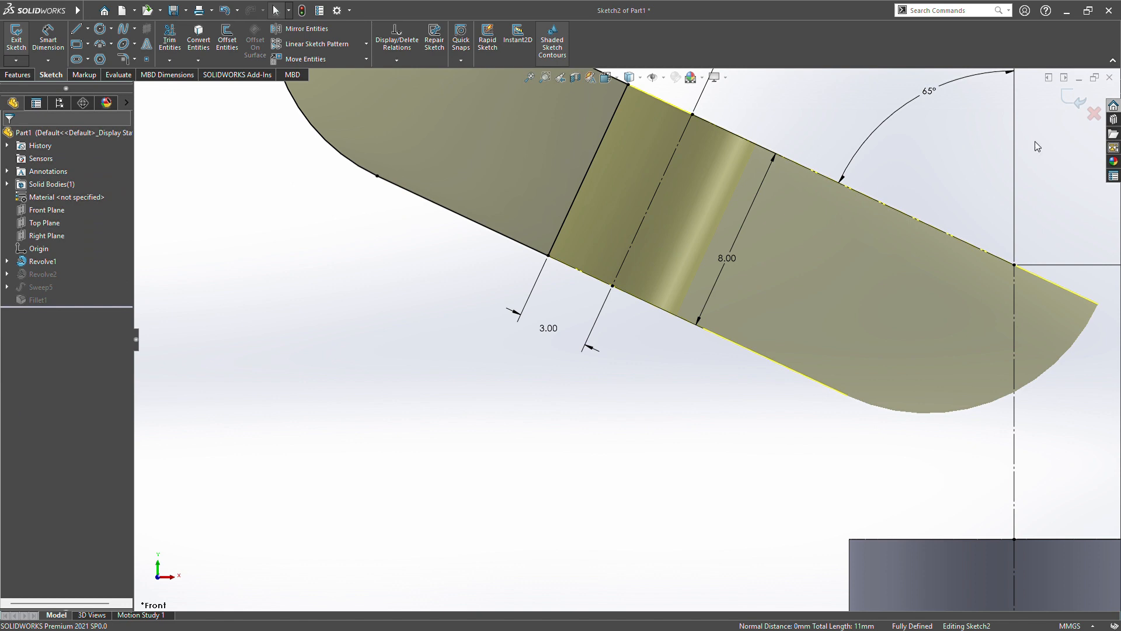
left_click(1075, 101)
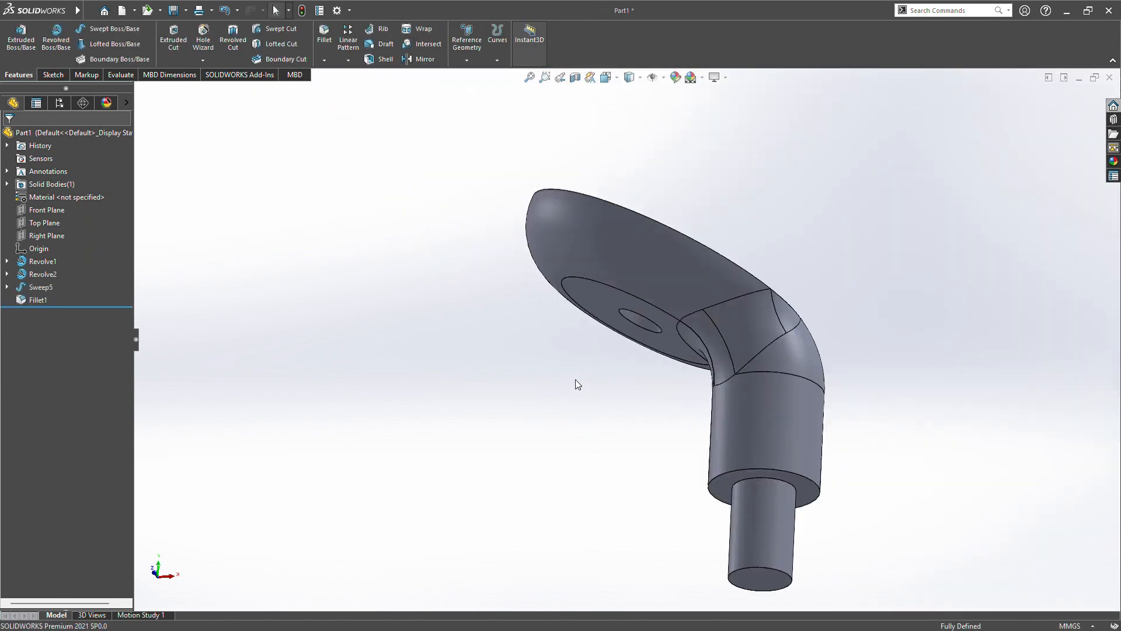
Step: Open the Car collection of the Painted appearances for the part
middle_click_drag(576, 380, 529, 267)
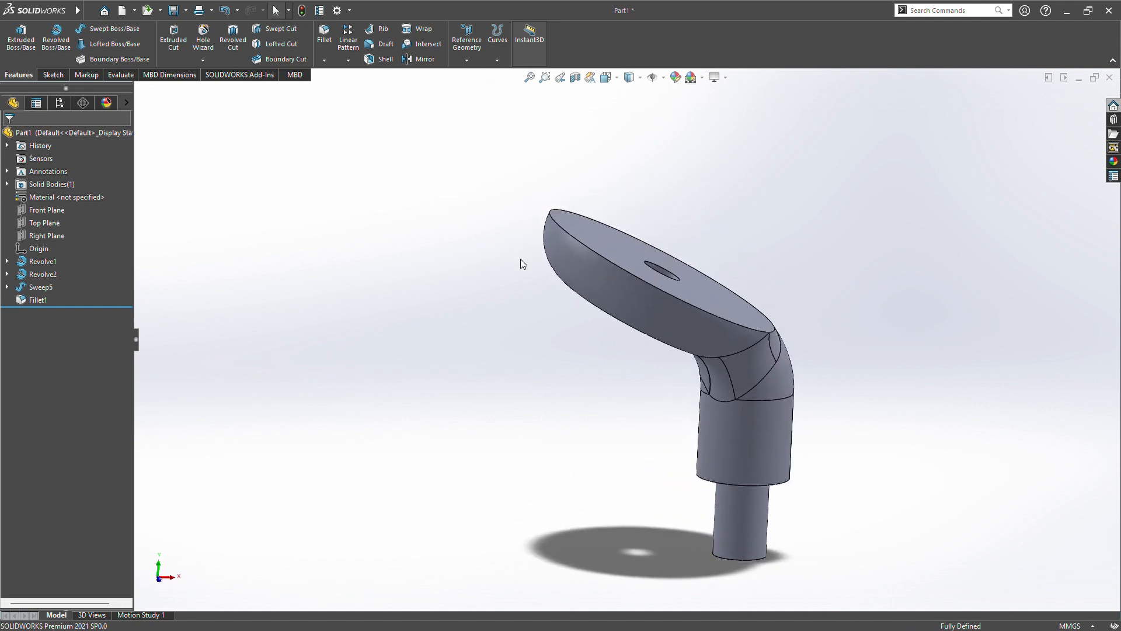
middle_click_drag(496, 288, 479, 306)
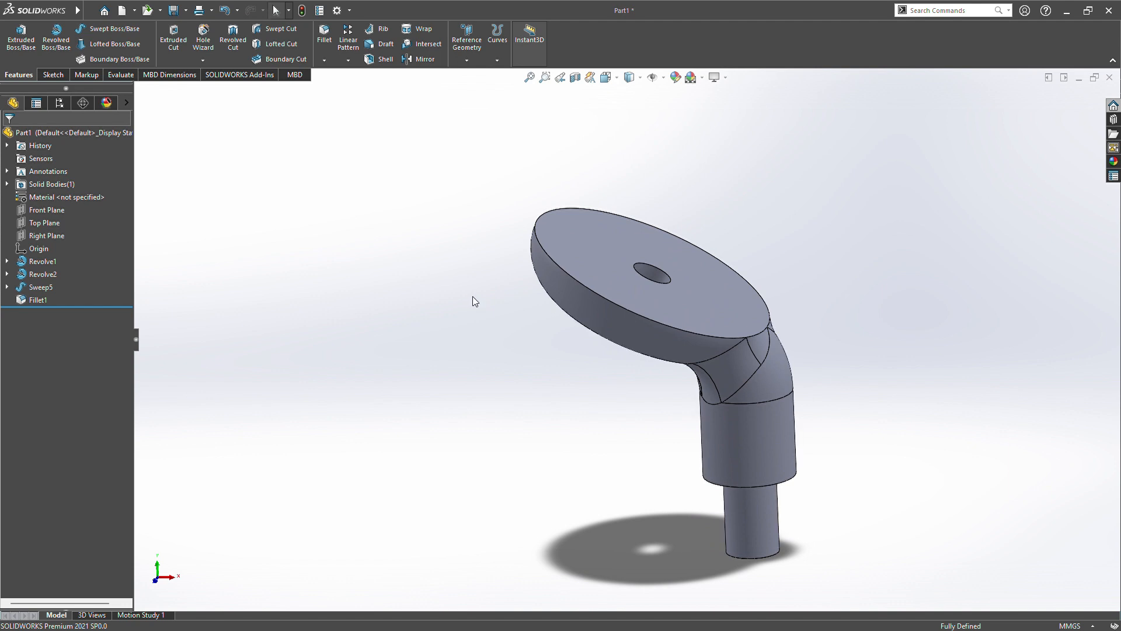
left_click(1114, 161)
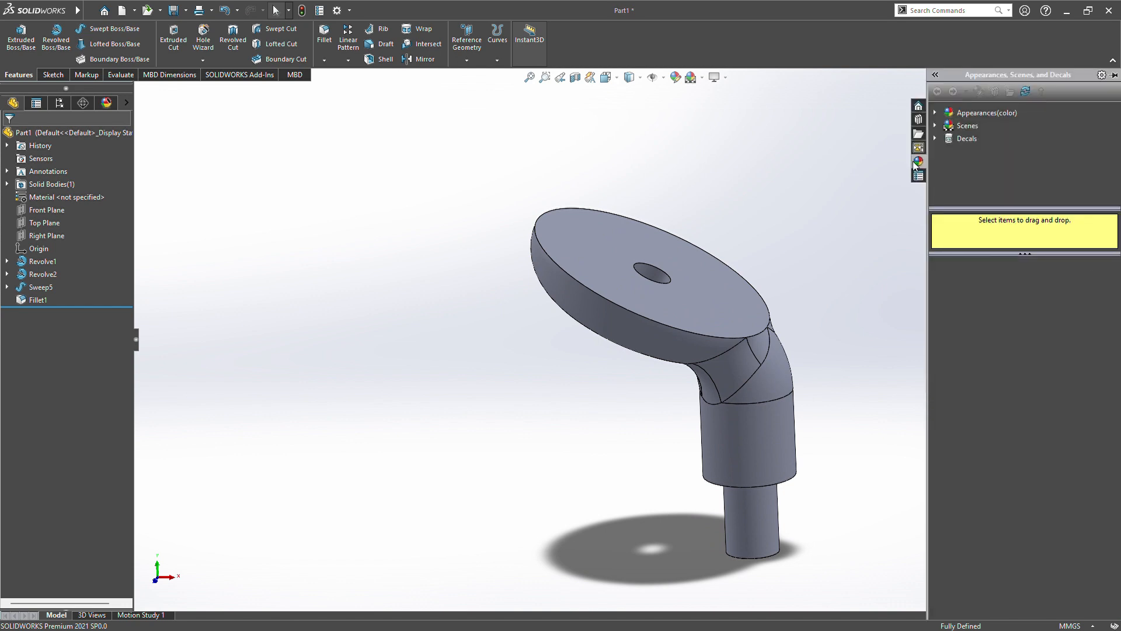
left_click(963, 114)
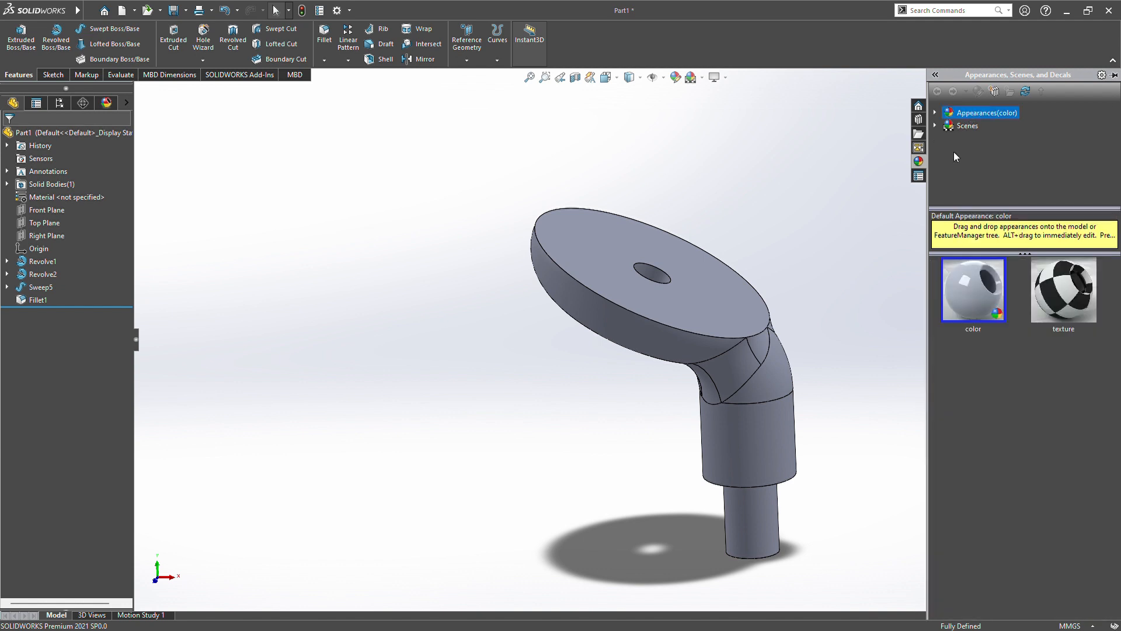
left_click(935, 112)
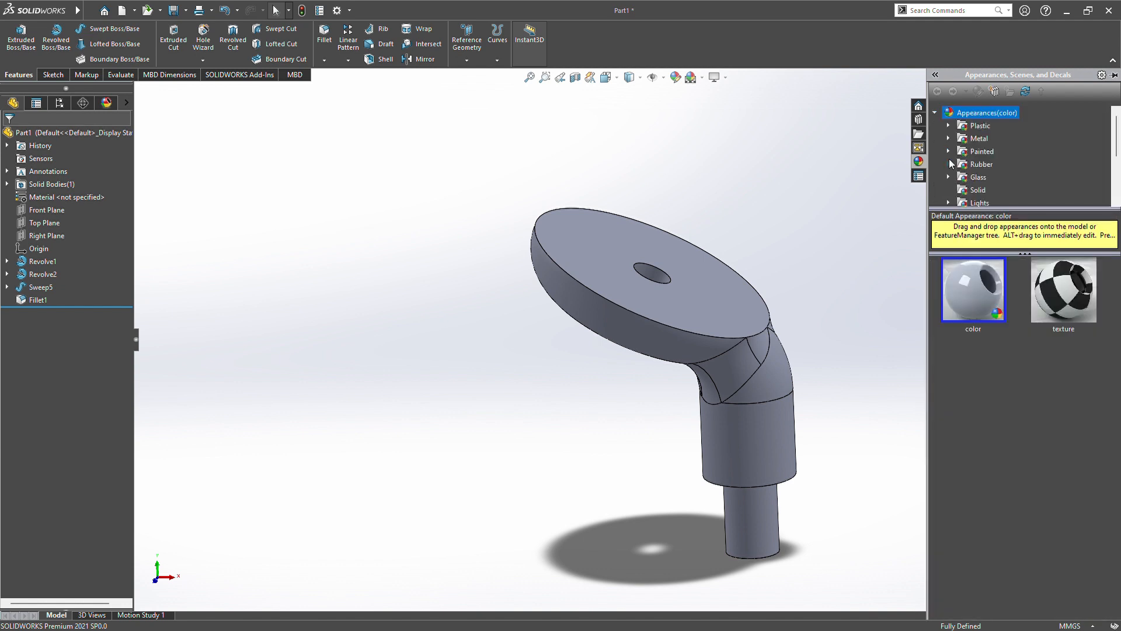
scroll(987, 187, "down", 2)
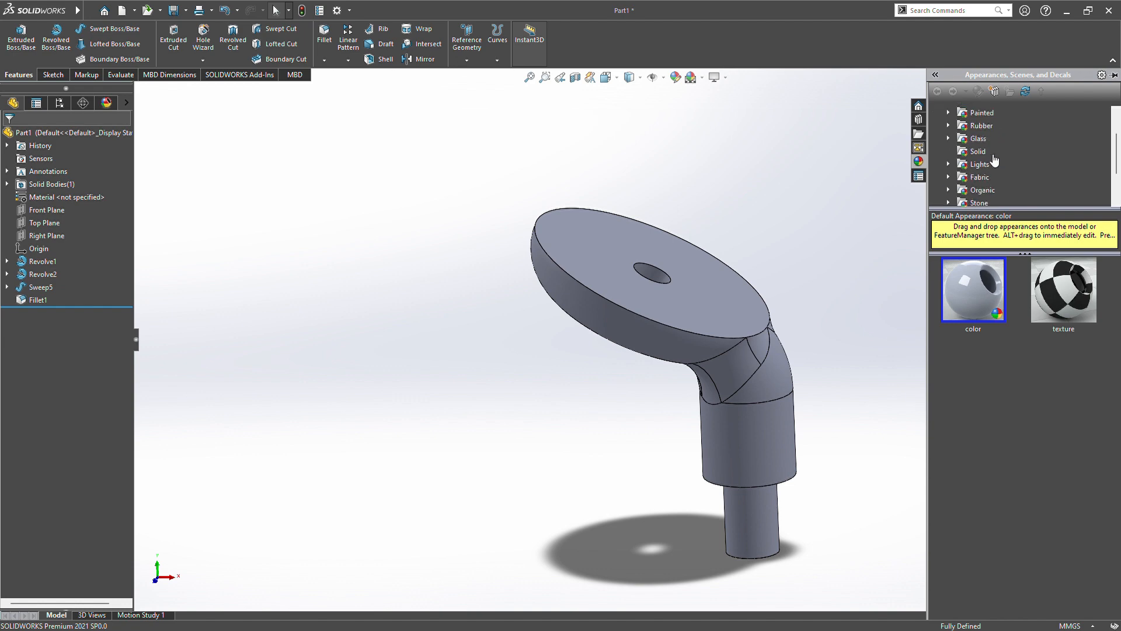
scroll(995, 159, "up", 3)
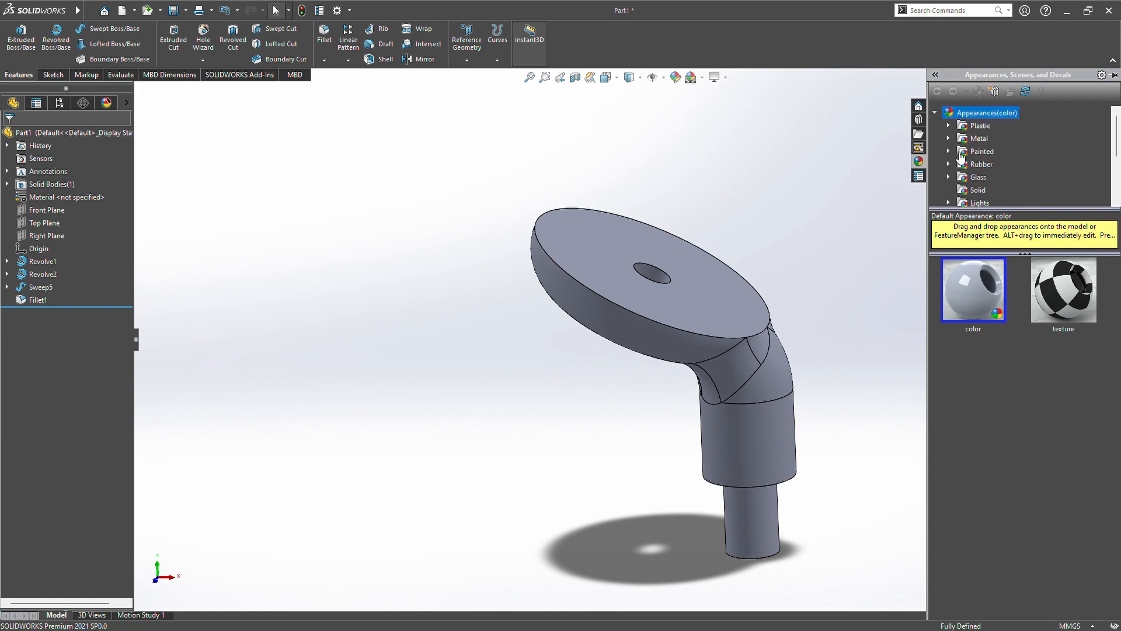
left_click(948, 153)
left_click(988, 164)
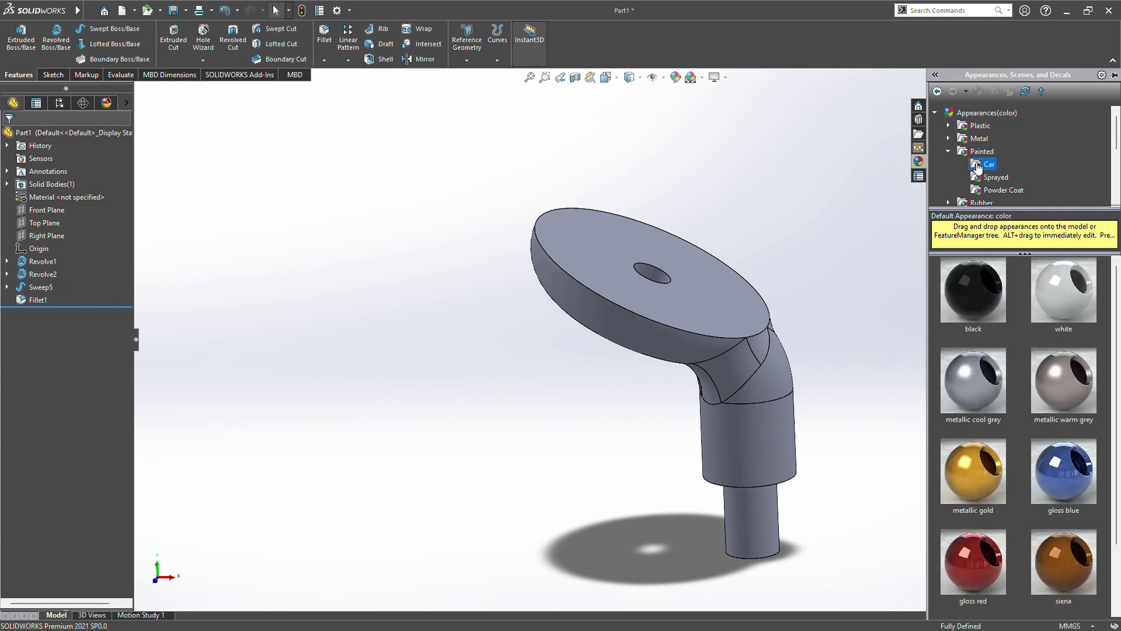
Step: Try to apply the gloss red car paint to the tilted disc head's flat upper face
scroll(932, 468, "down", 2)
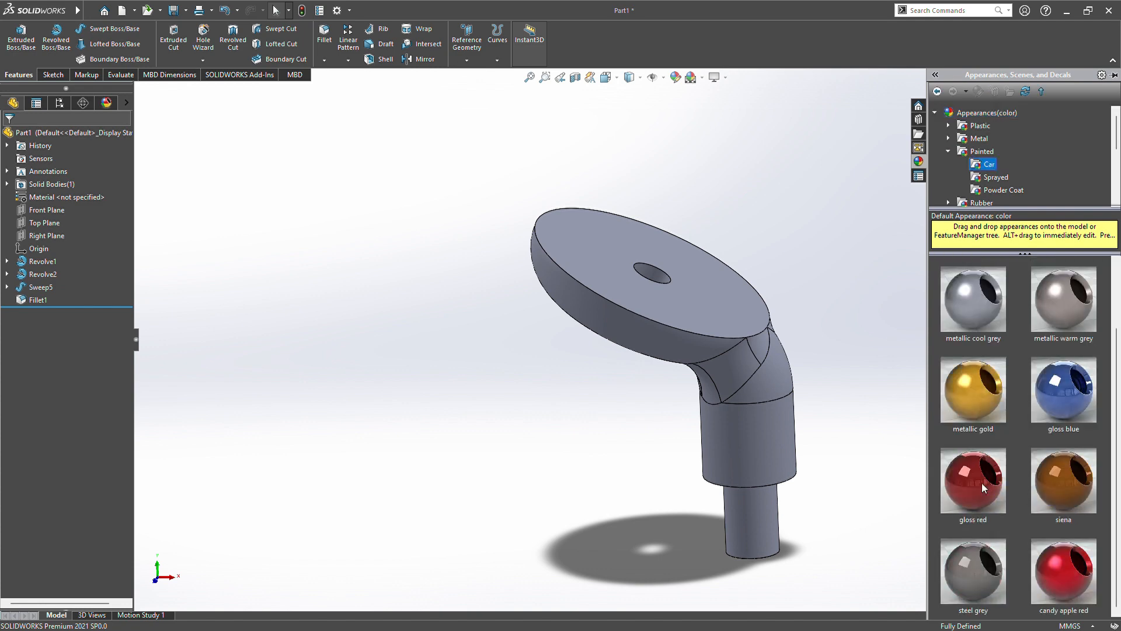
left_click_drag(982, 483, 682, 289)
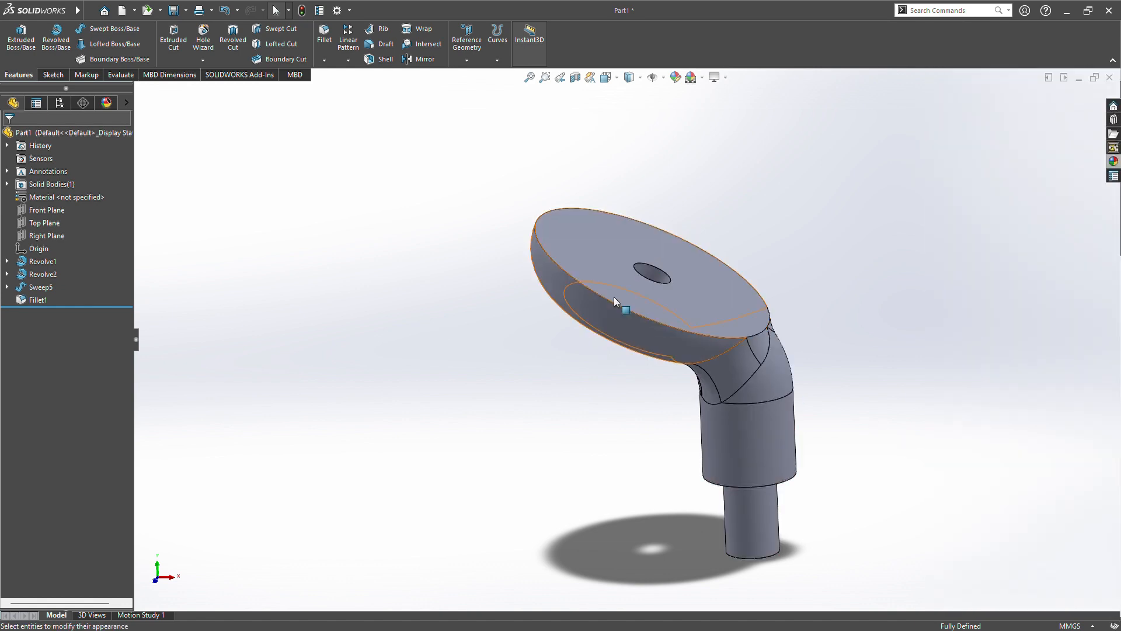
left_click(695, 291)
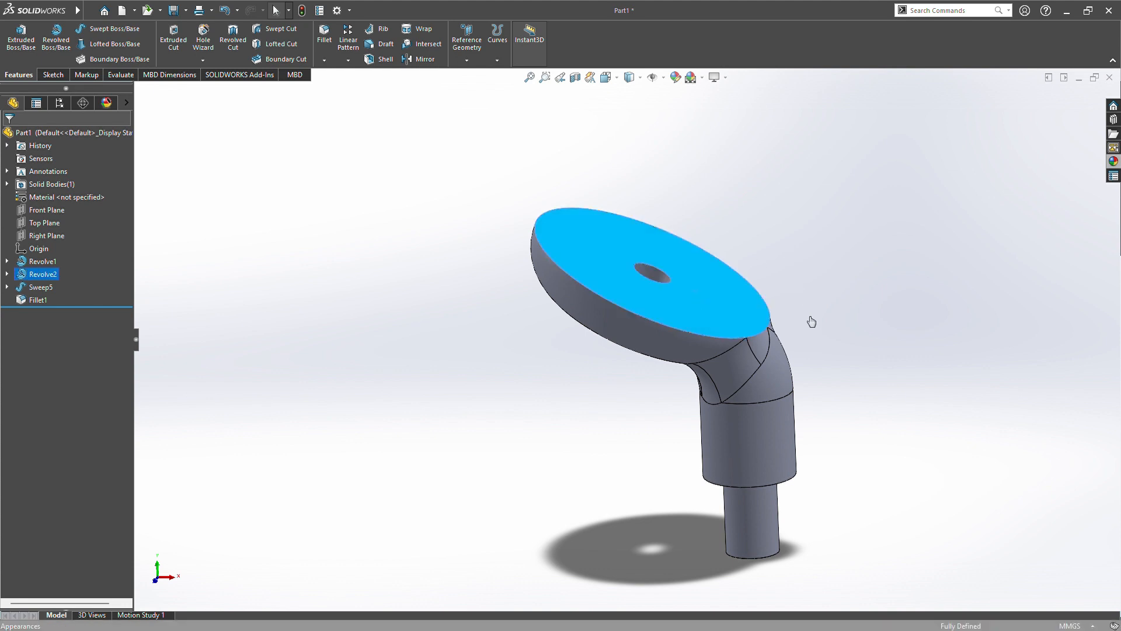
double_click(586, 260)
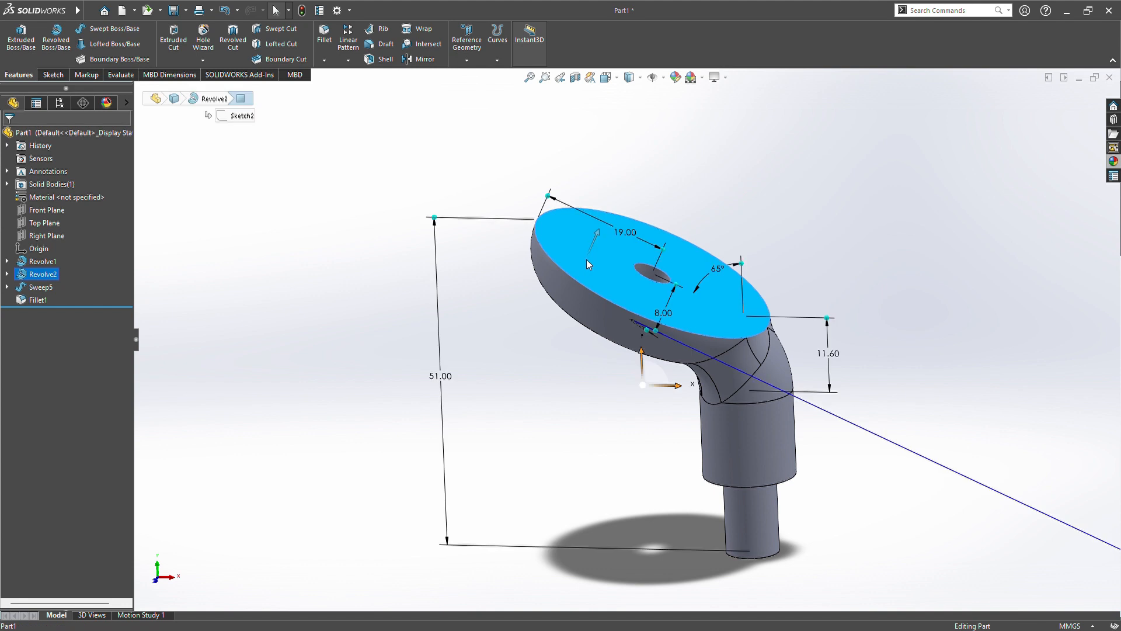
left_click(1113, 161)
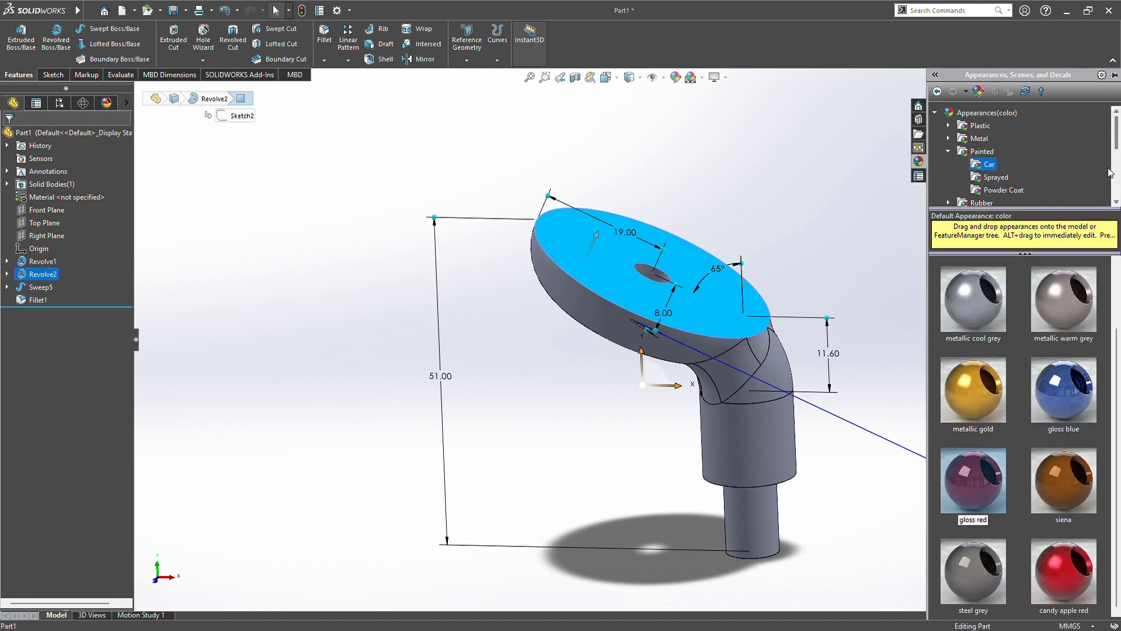
left_click_drag(978, 480, 651, 292)
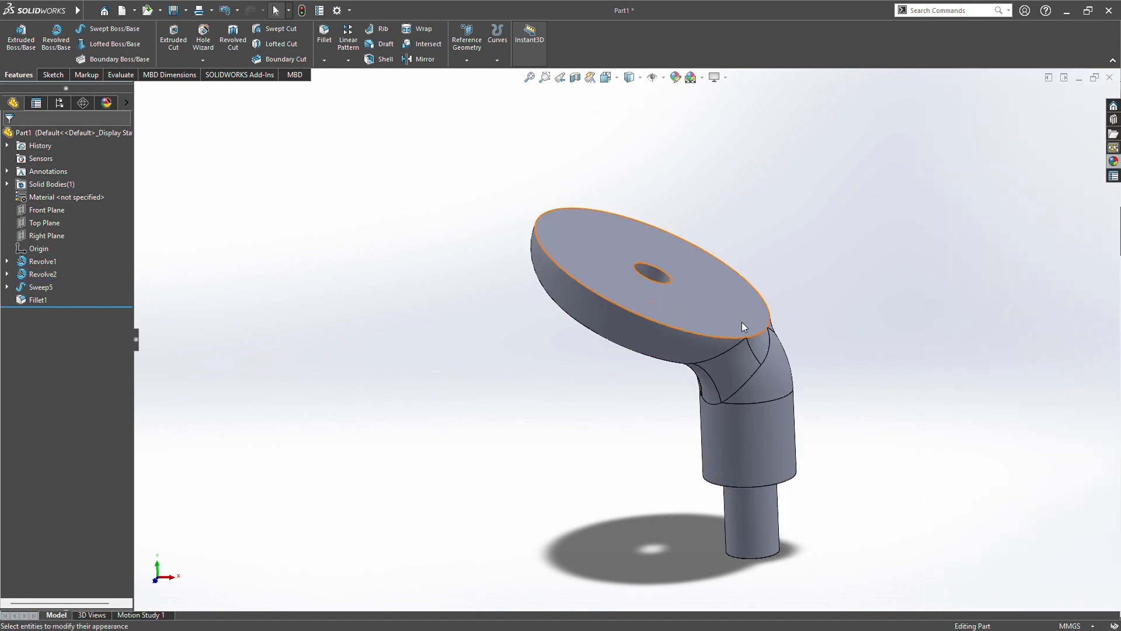
Step: Apply the gloss red car paint appearance to the whole part
left_click(1114, 162)
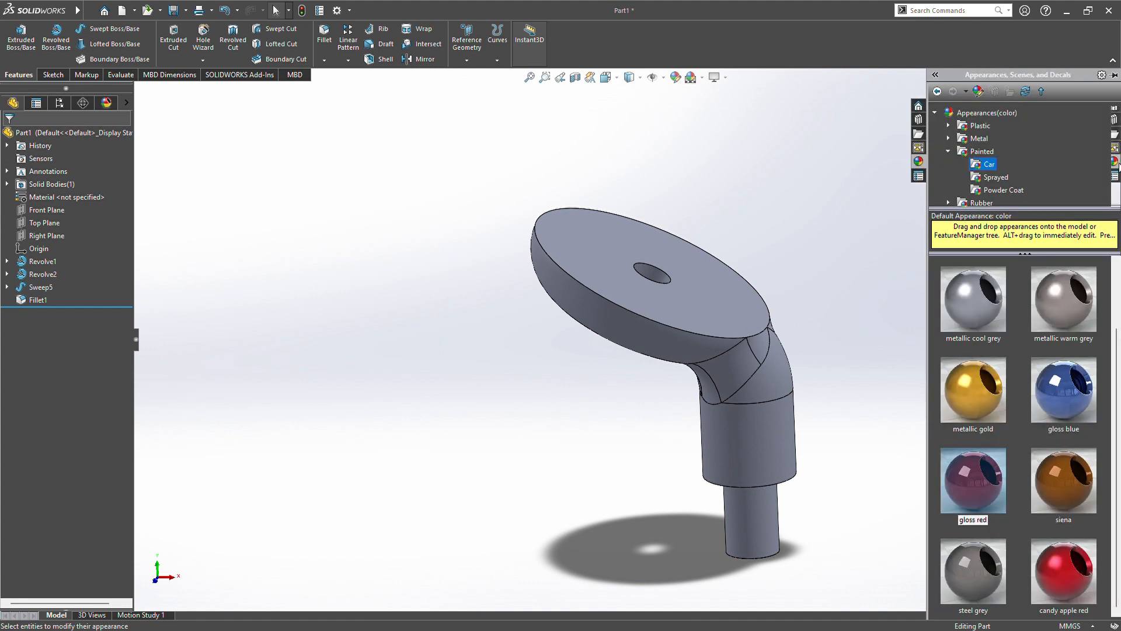
left_click_drag(981, 486, 758, 419)
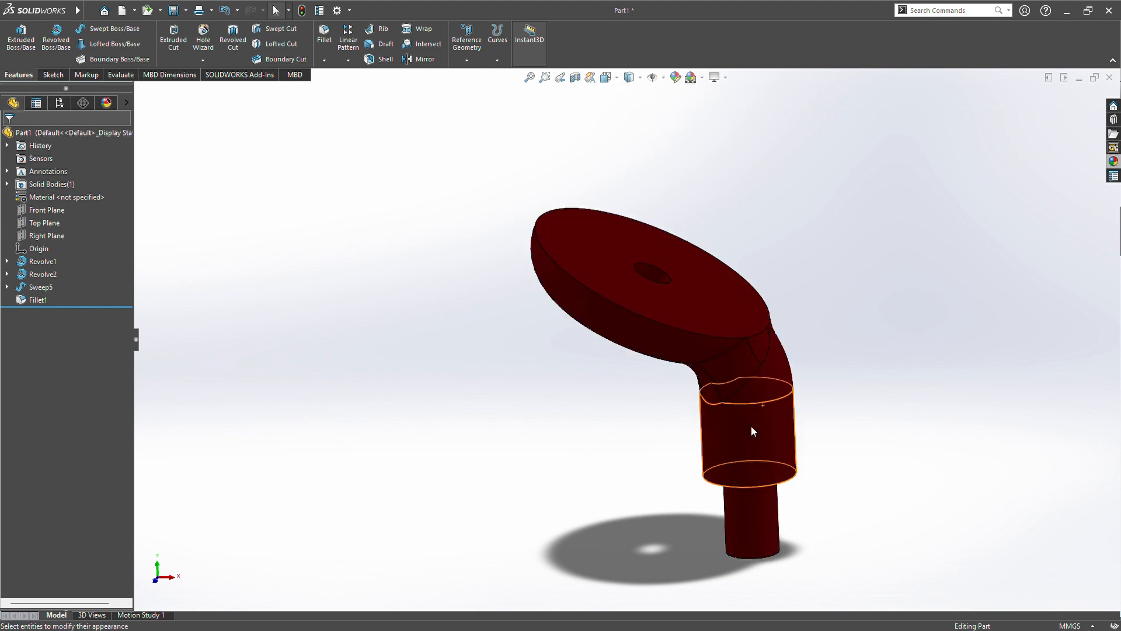
left_click(762, 418)
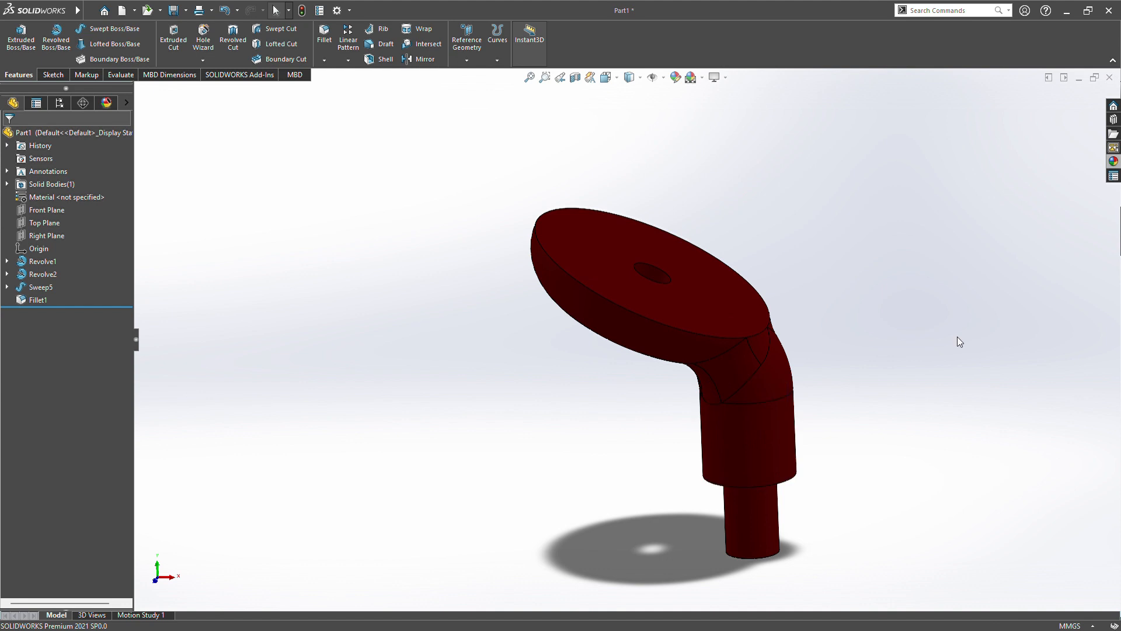
Step: Inspect the painted part from several angles and orient it to the isometric view
middle_click_drag(951, 328, 912, 292)
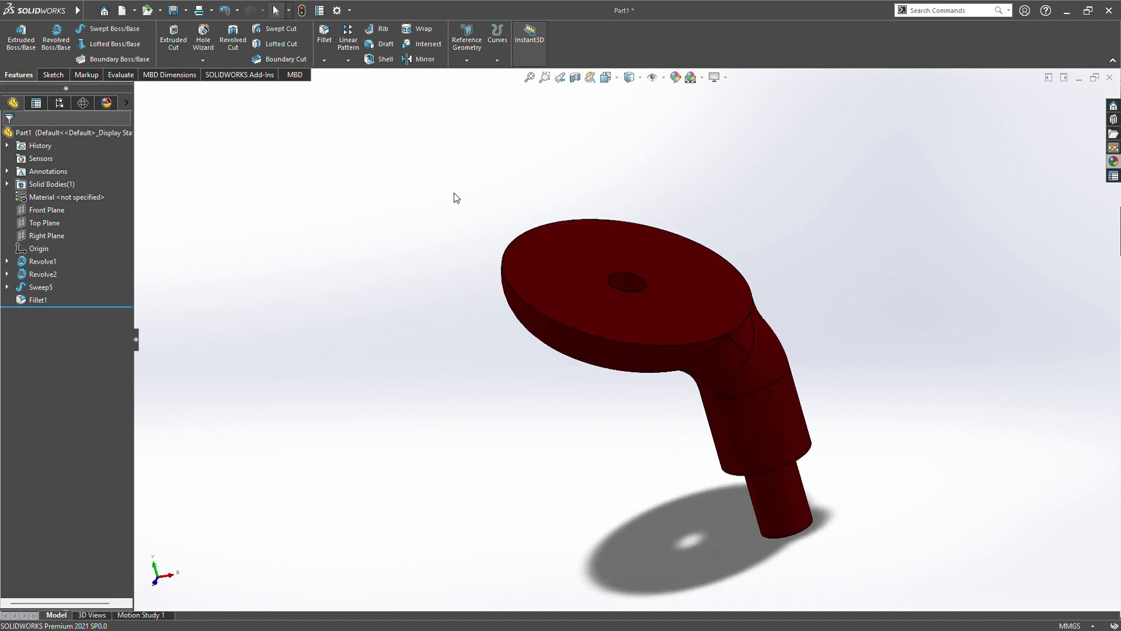
middle_click_drag(456, 198, 403, 170)
left_click(613, 83)
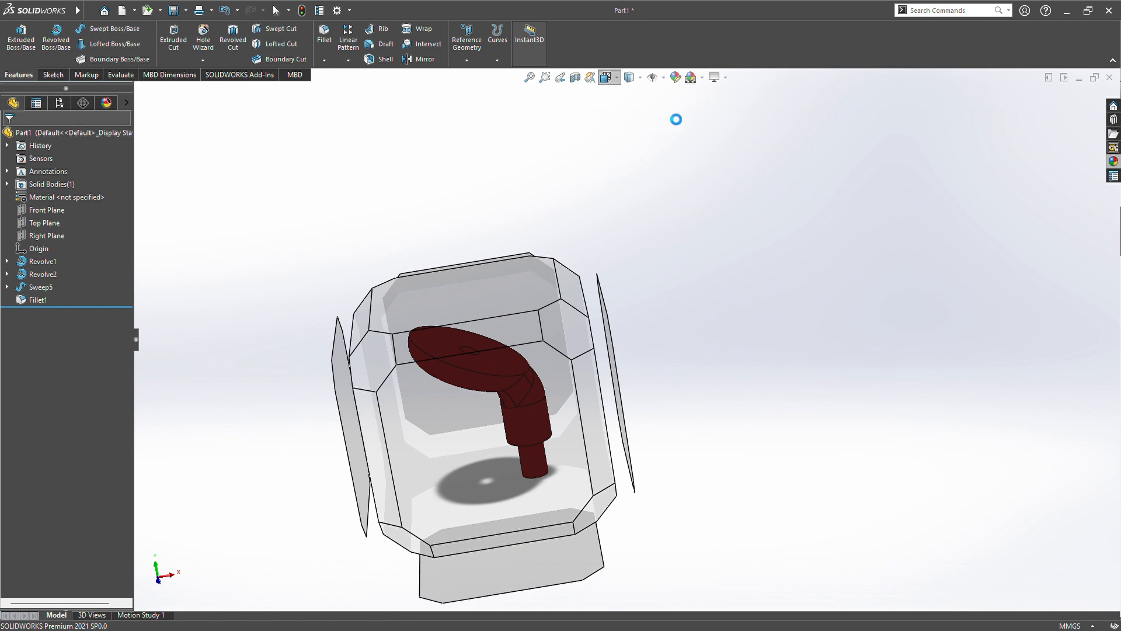
key("ctrl+7")
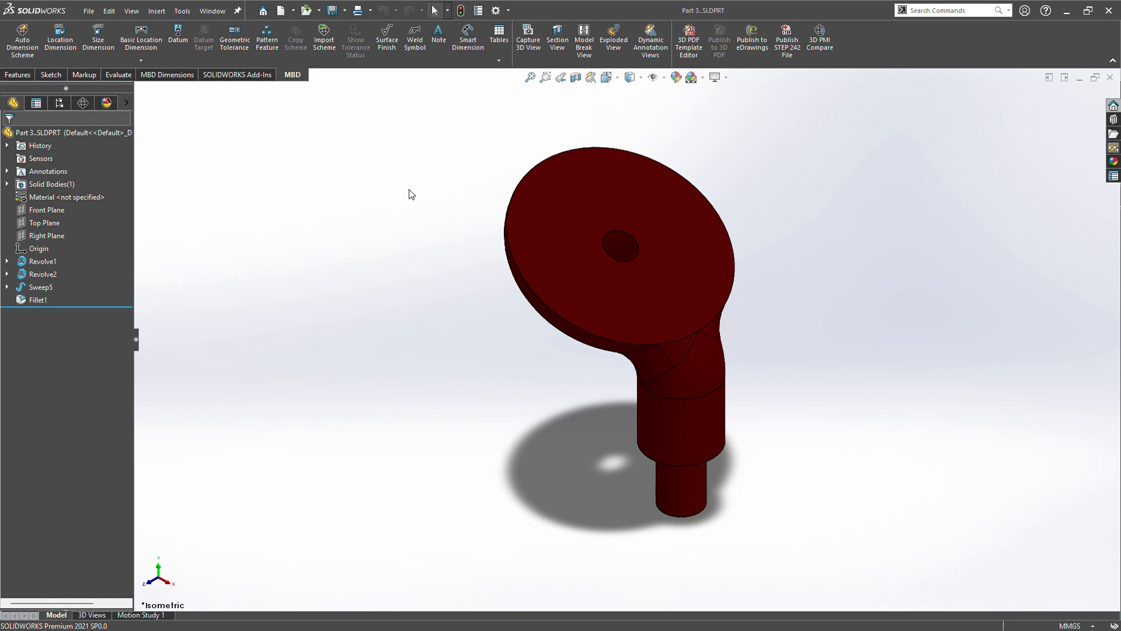
Step: Create a drawing from the part and place its front view with projected top and right views
left_click(94, 10)
left_click(145, 111)
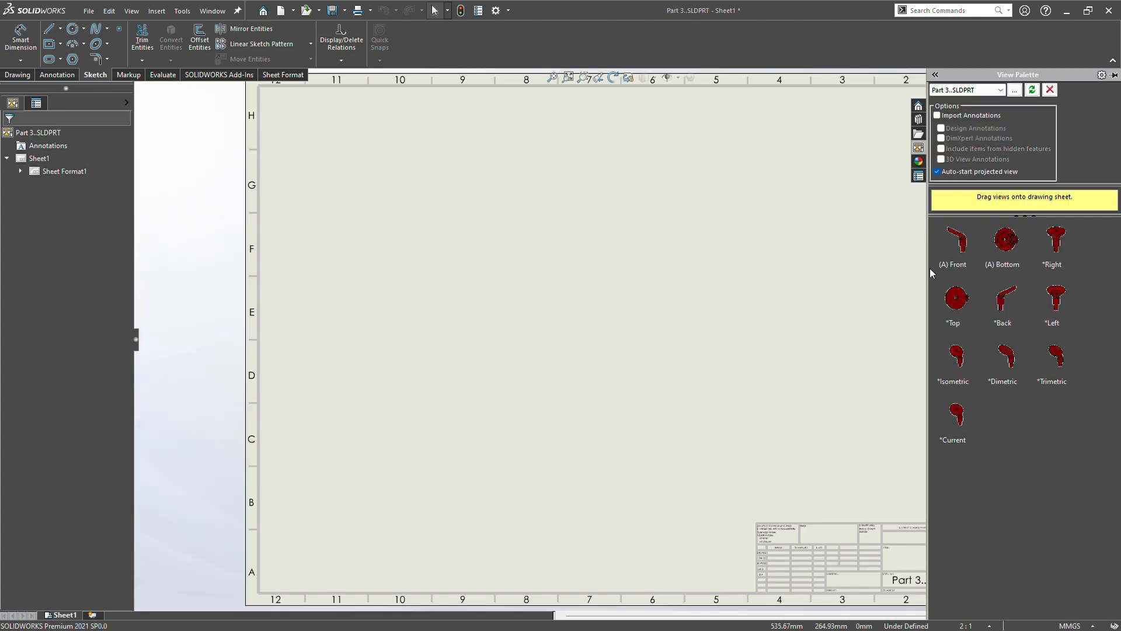
left_click(939, 251)
left_click_drag(939, 255, 430, 393)
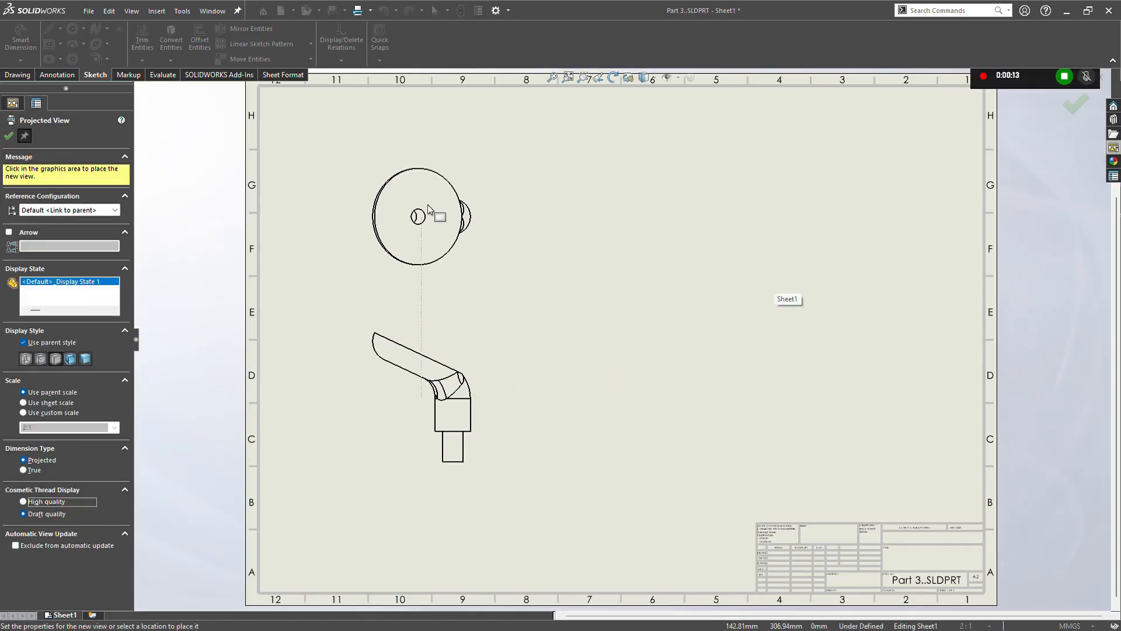
left_click(426, 206)
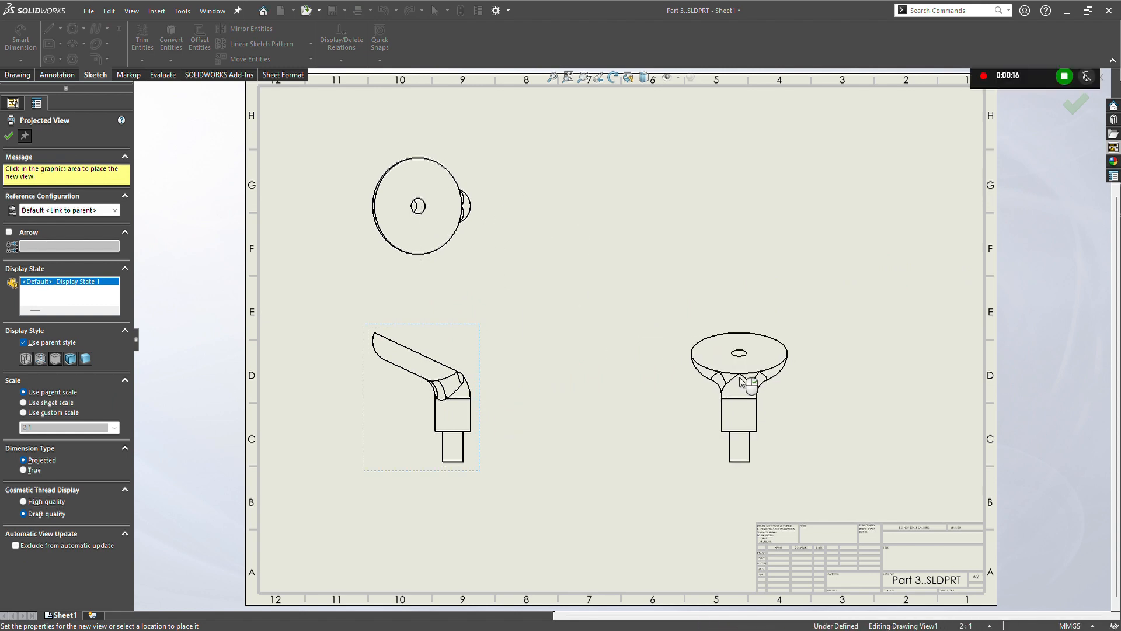
key("Escape")
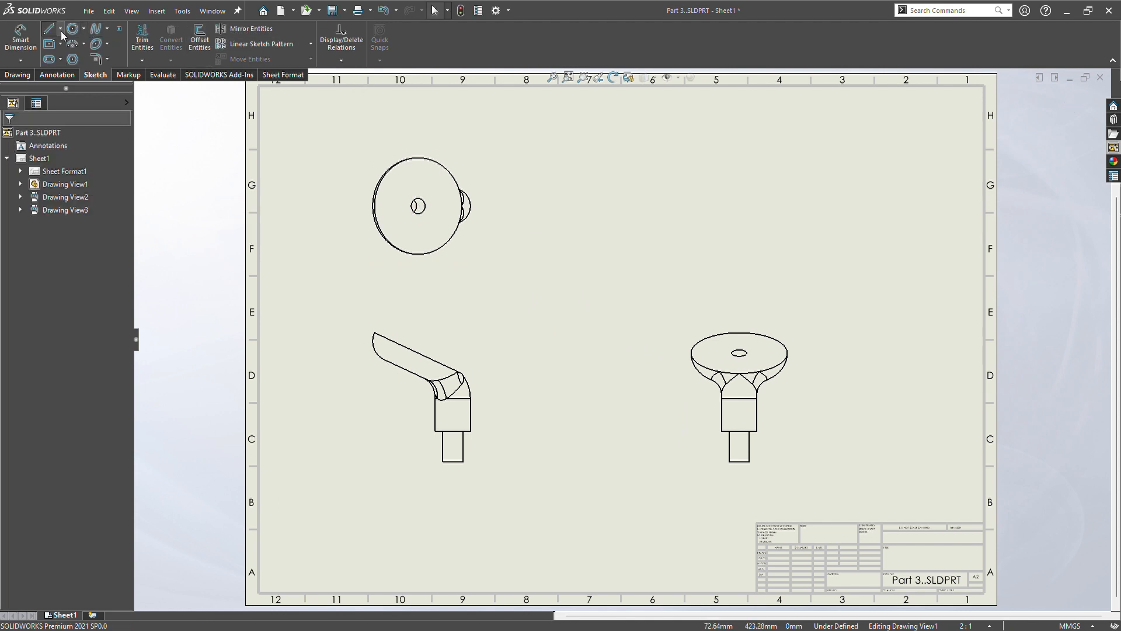
Step: Add radius dimensions to the disc's outer edge and its central hole in the top view
left_click(20, 36)
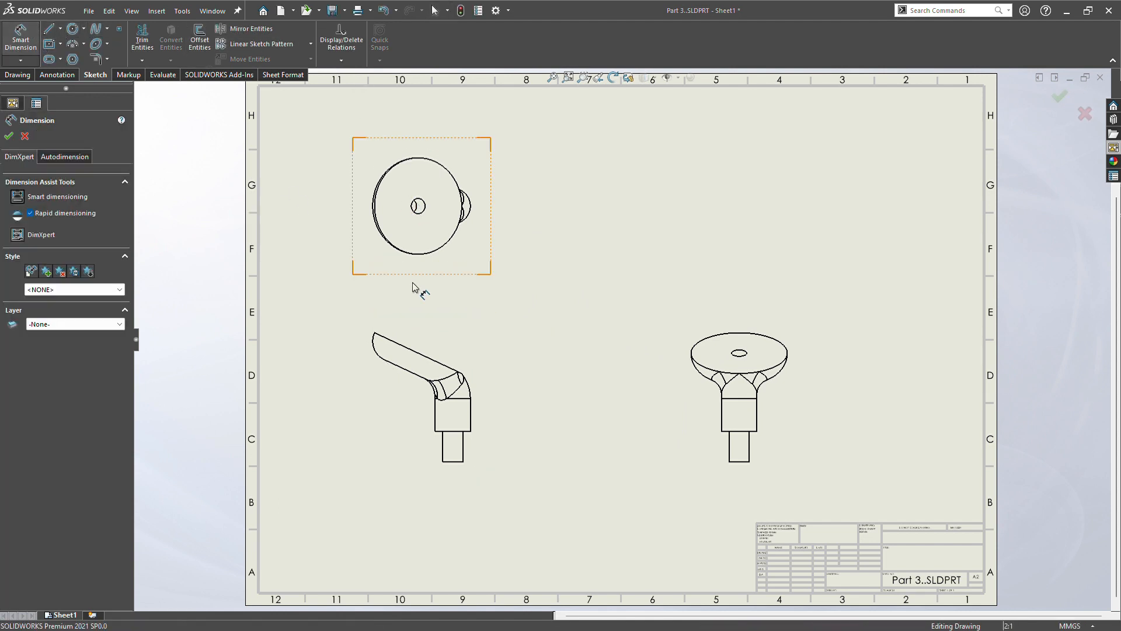
left_click(434, 254)
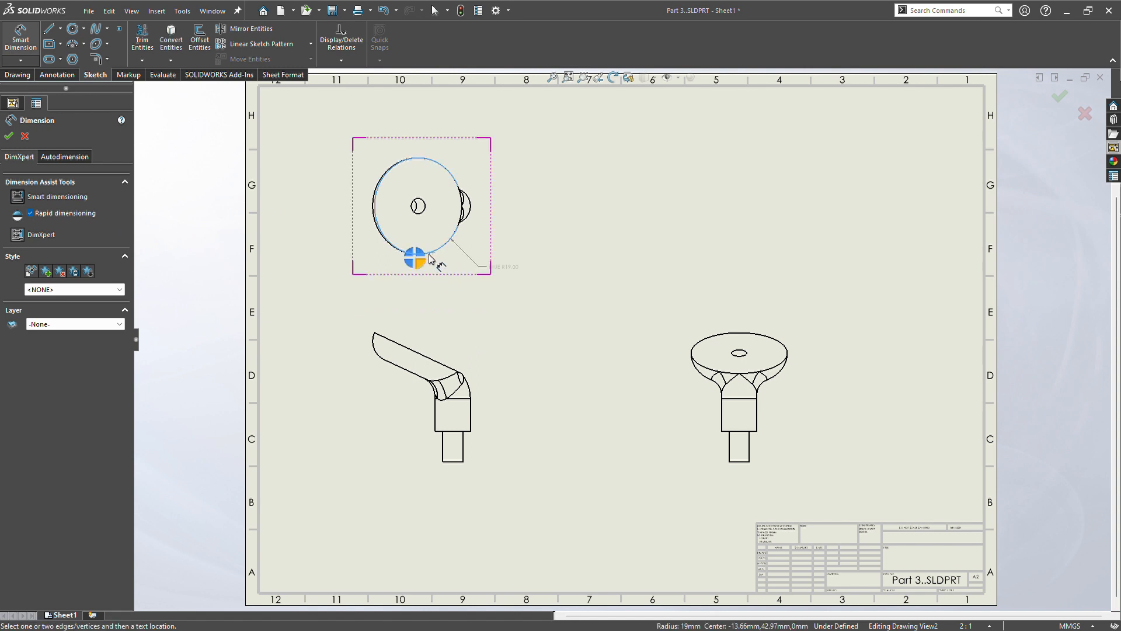
left_click(428, 257)
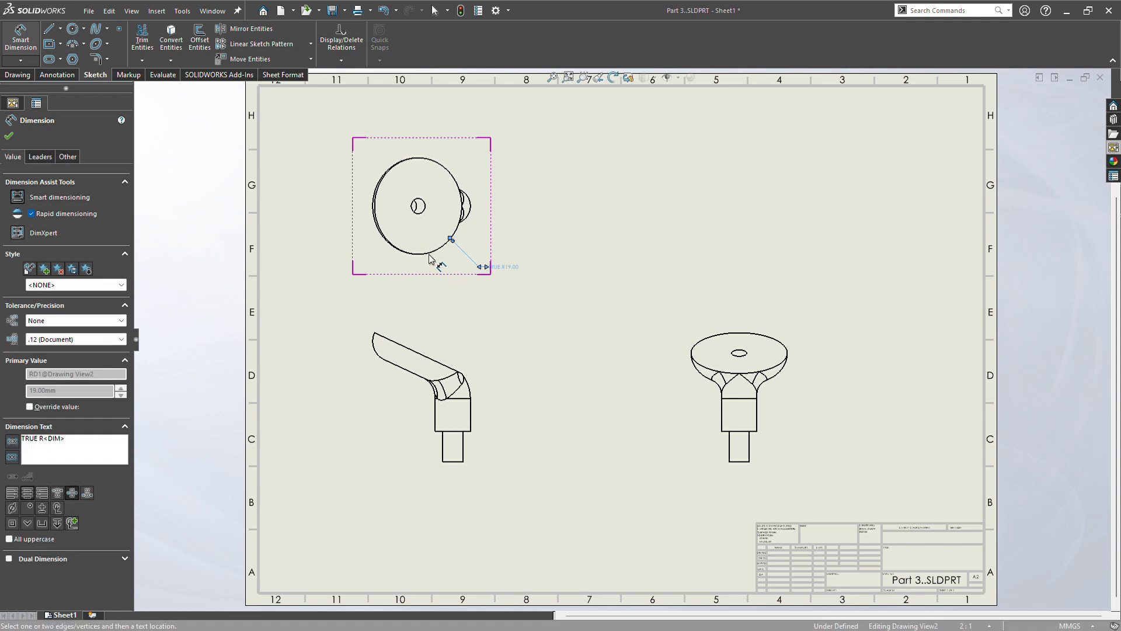
left_click(424, 214)
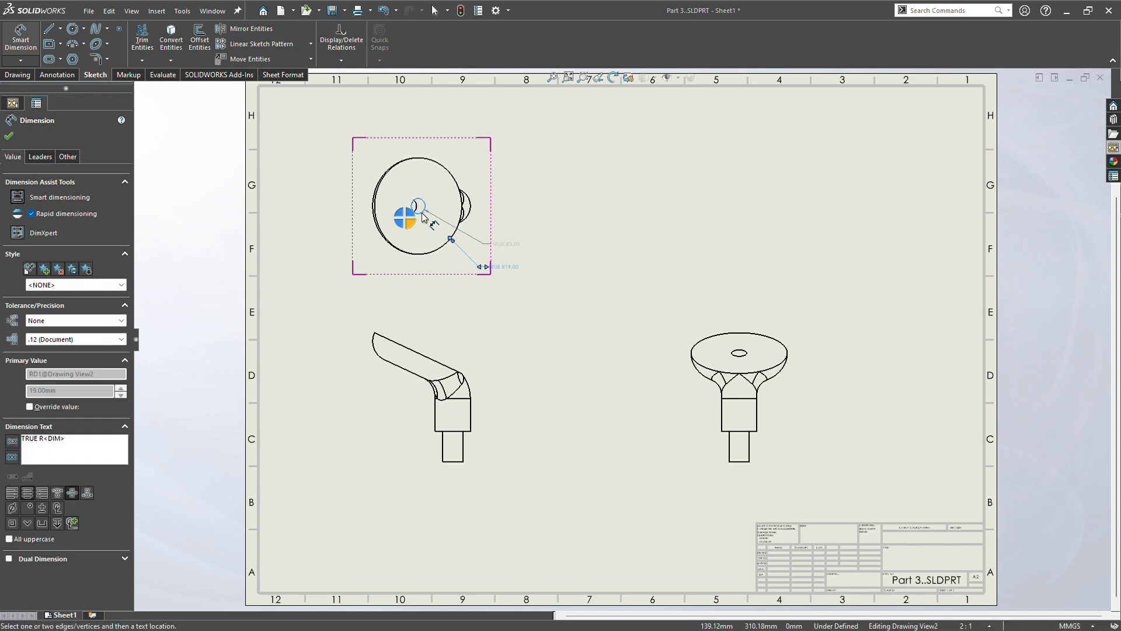
left_click(422, 207)
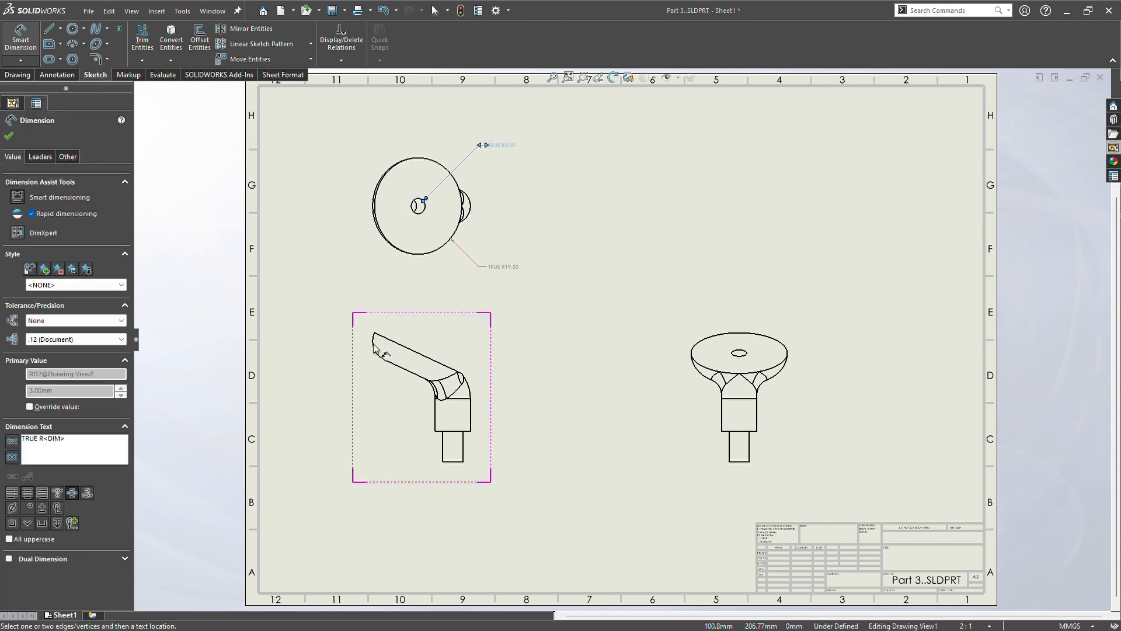
Step: Add a radius dimension to the disc head's rounded rim in the front view
scroll(377, 351, "down", 3)
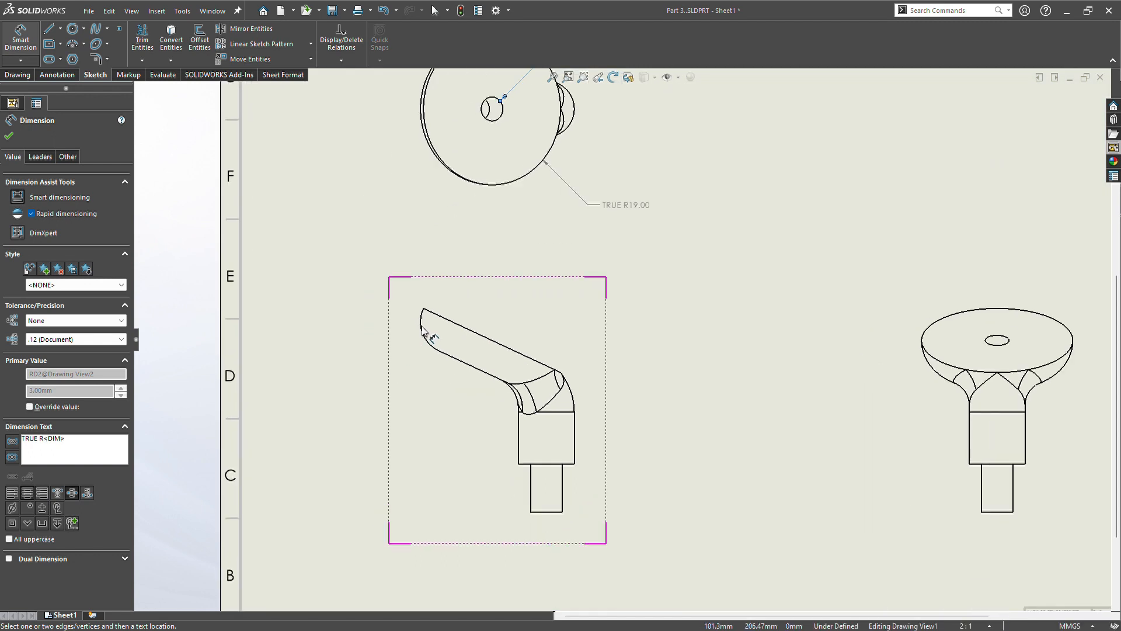
left_click(423, 330)
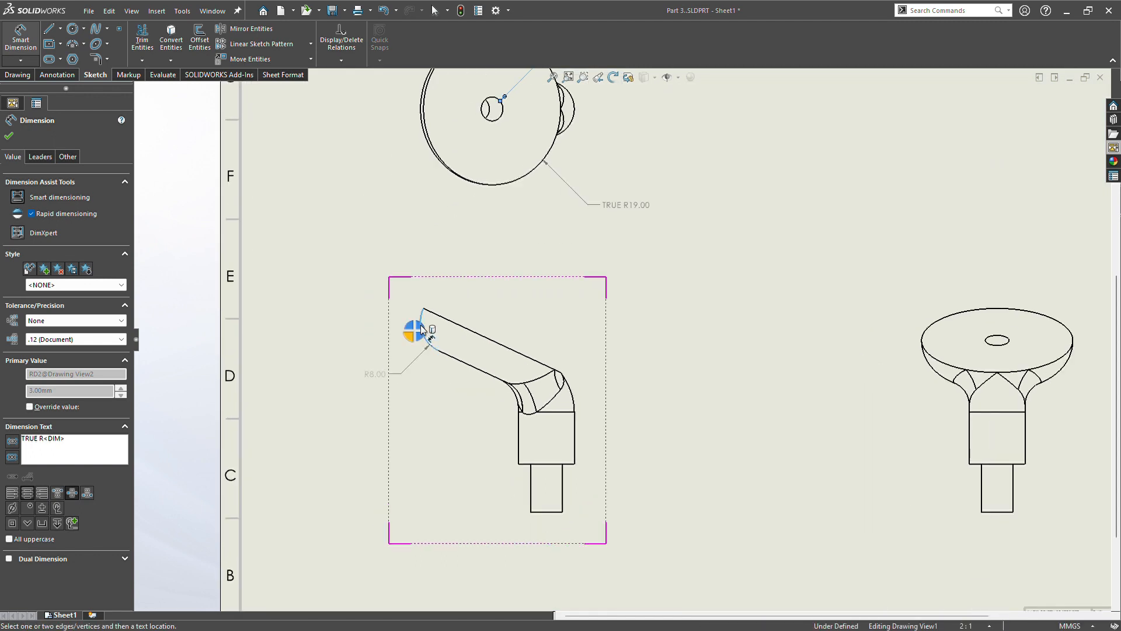
left_click(421, 327)
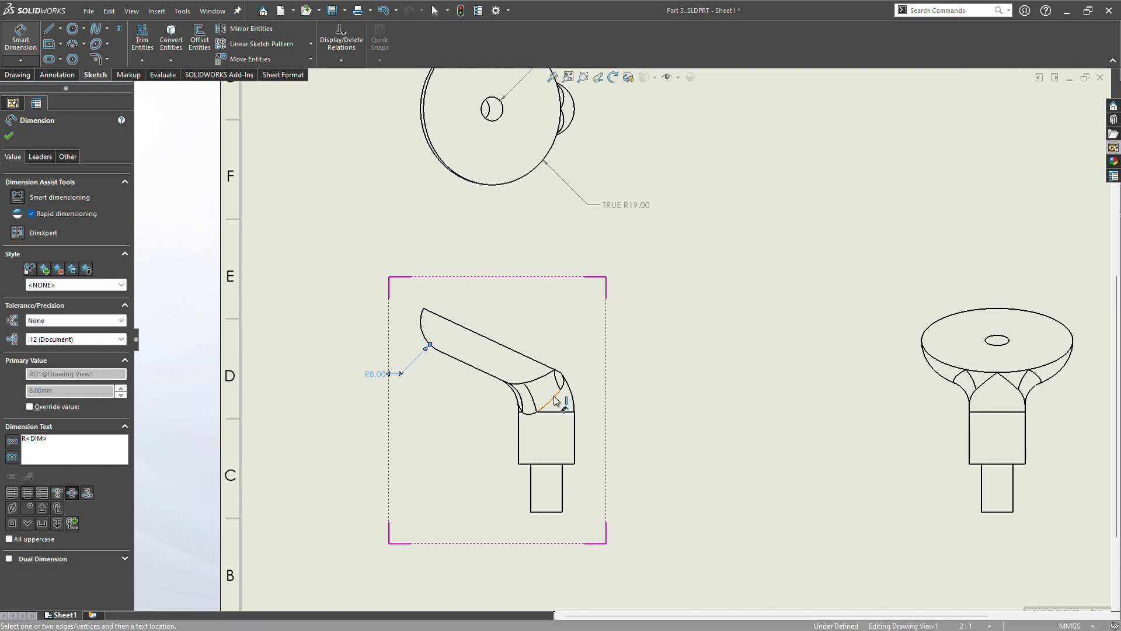
key("Escape")
Step: Add length dimensions to the wide and narrow stem sections in the front view
left_click(577, 433)
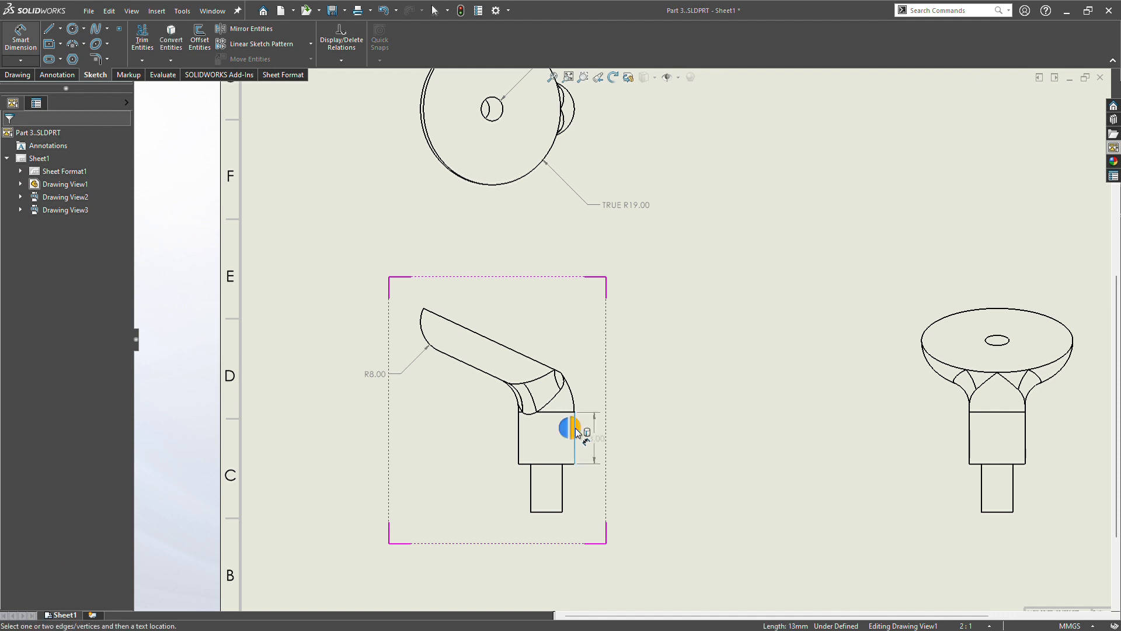
left_click(590, 441)
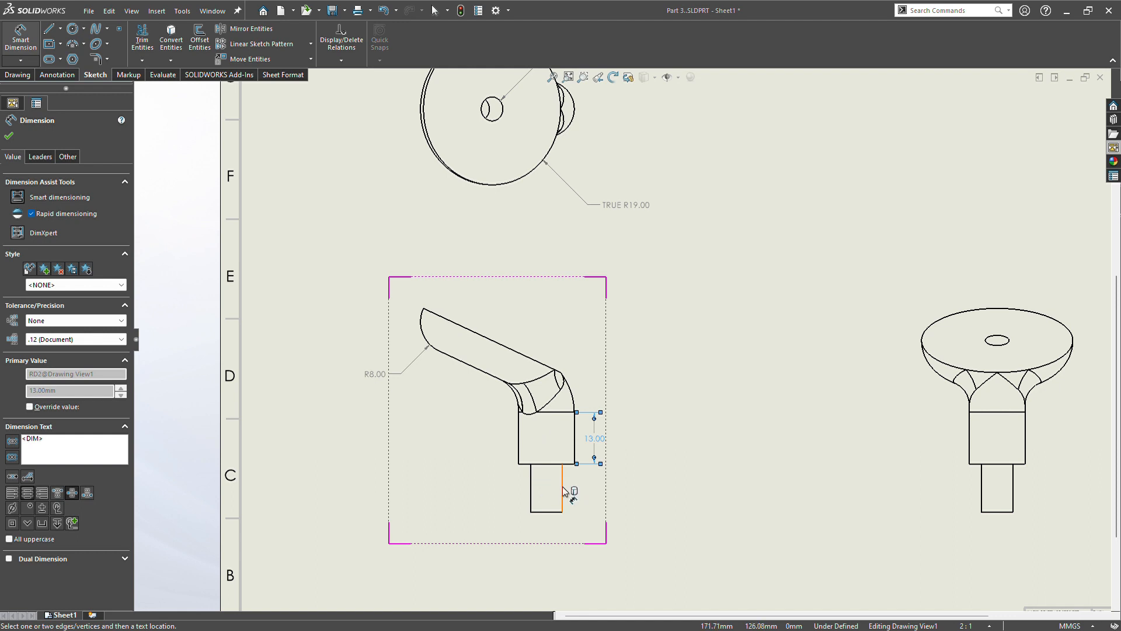
left_click(531, 483)
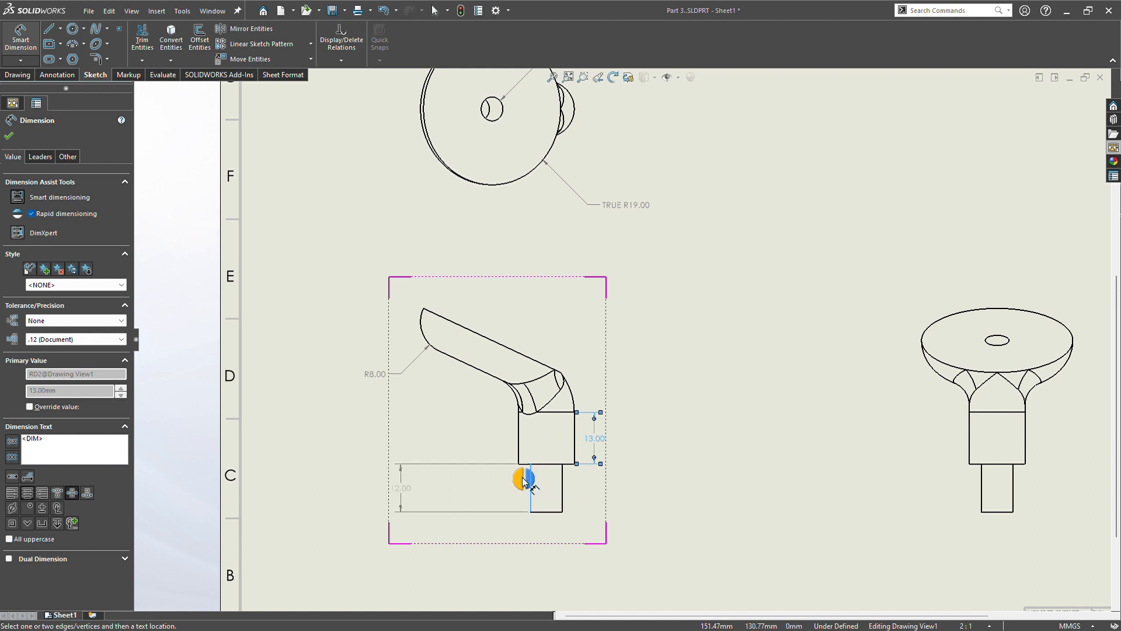
left_click(524, 482)
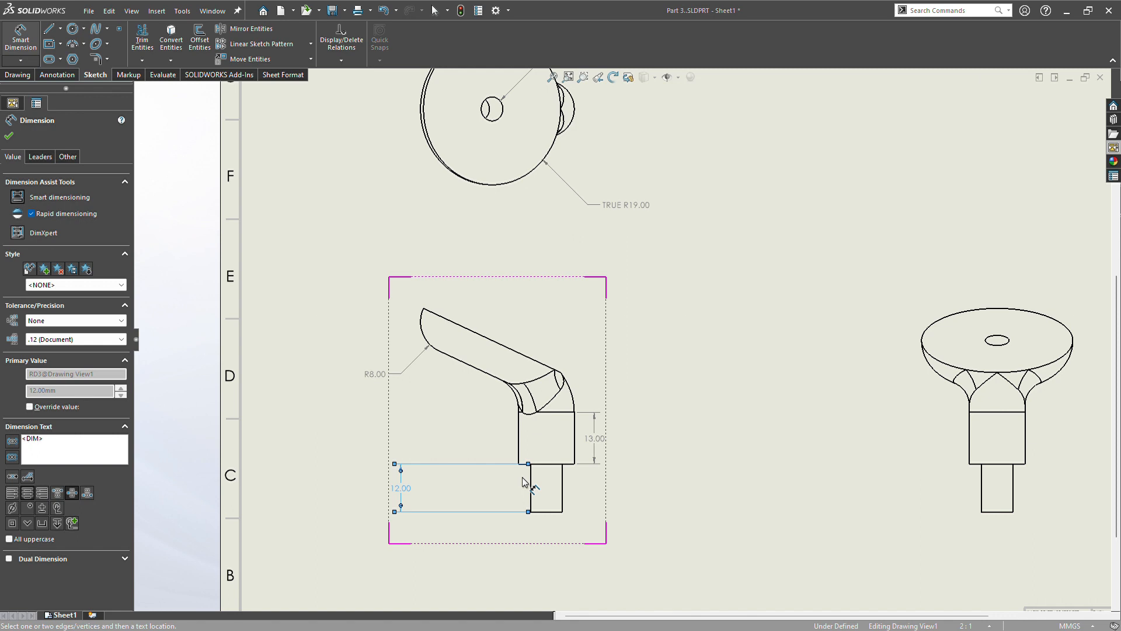
Step: Add diameter dimensions to the narrow stem in the front view and the wide stem in the right view
left_click(547, 512)
left_click(546, 510)
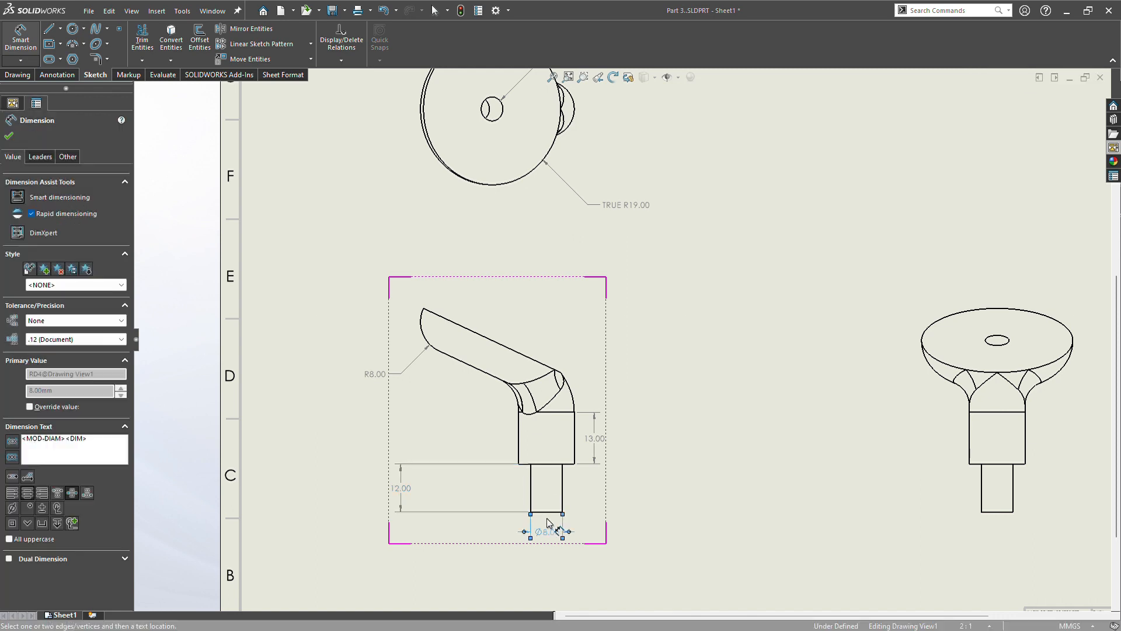
left_click(986, 466)
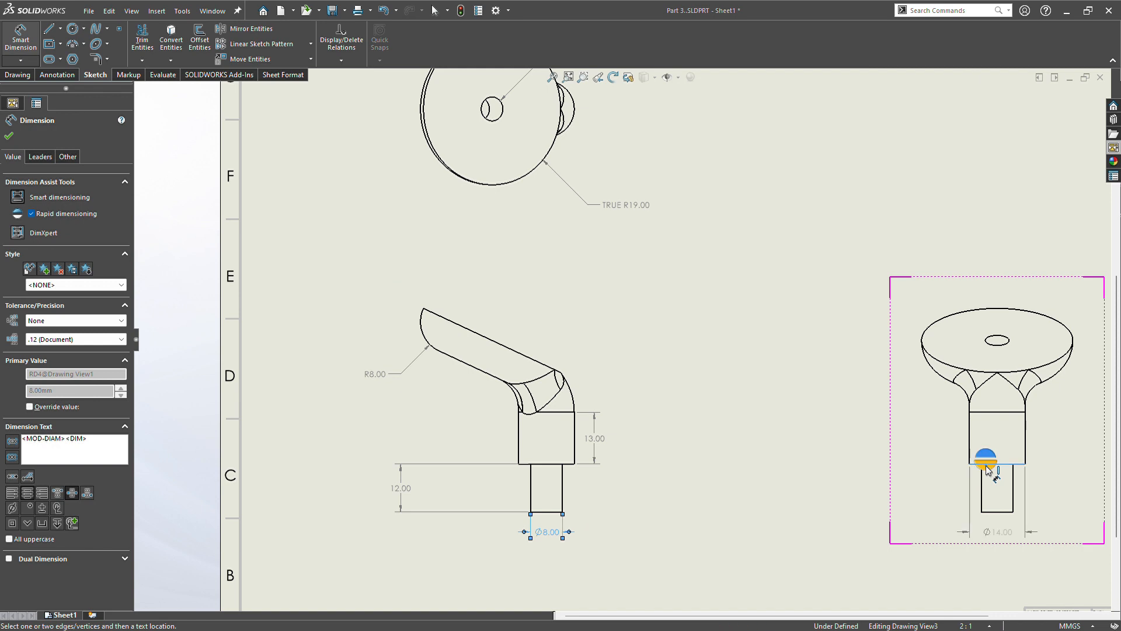
left_click(987, 461)
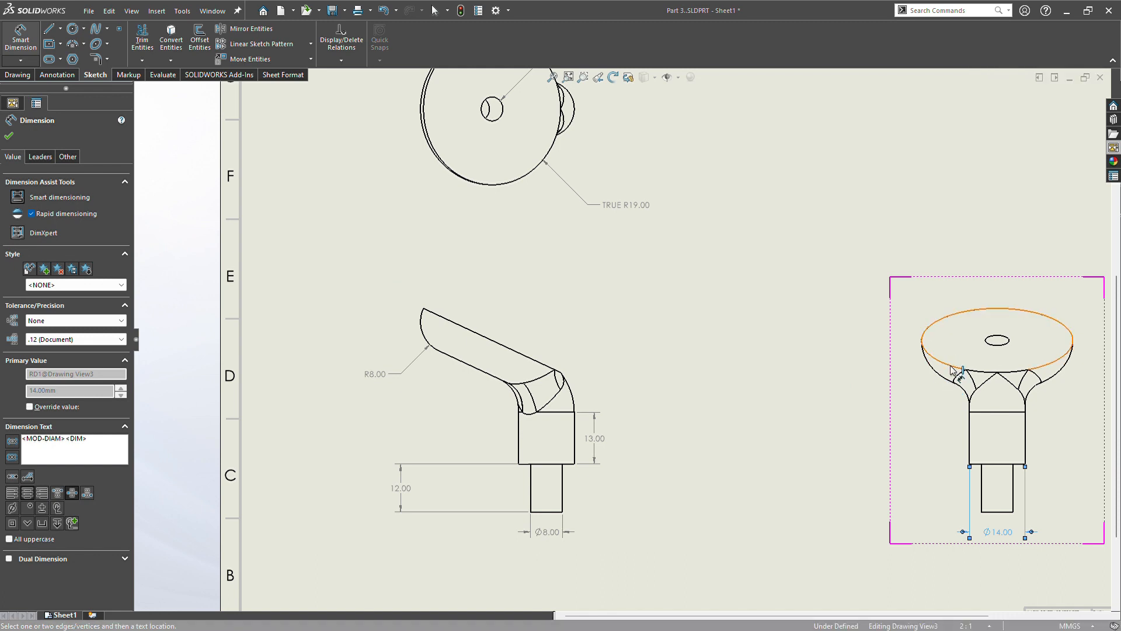
Step: Add radius dimensions to the neck fillet in the front view and to the fillets on both sides of the neck in the right view
scroll(834, 367, "up", 1)
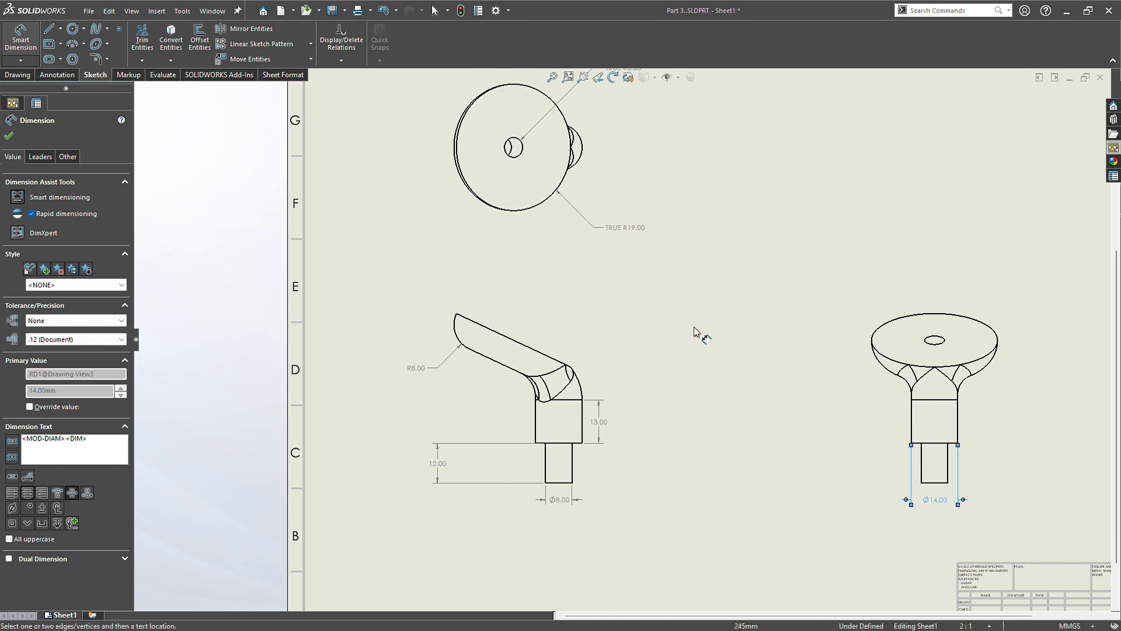
scroll(666, 298, "up", 1)
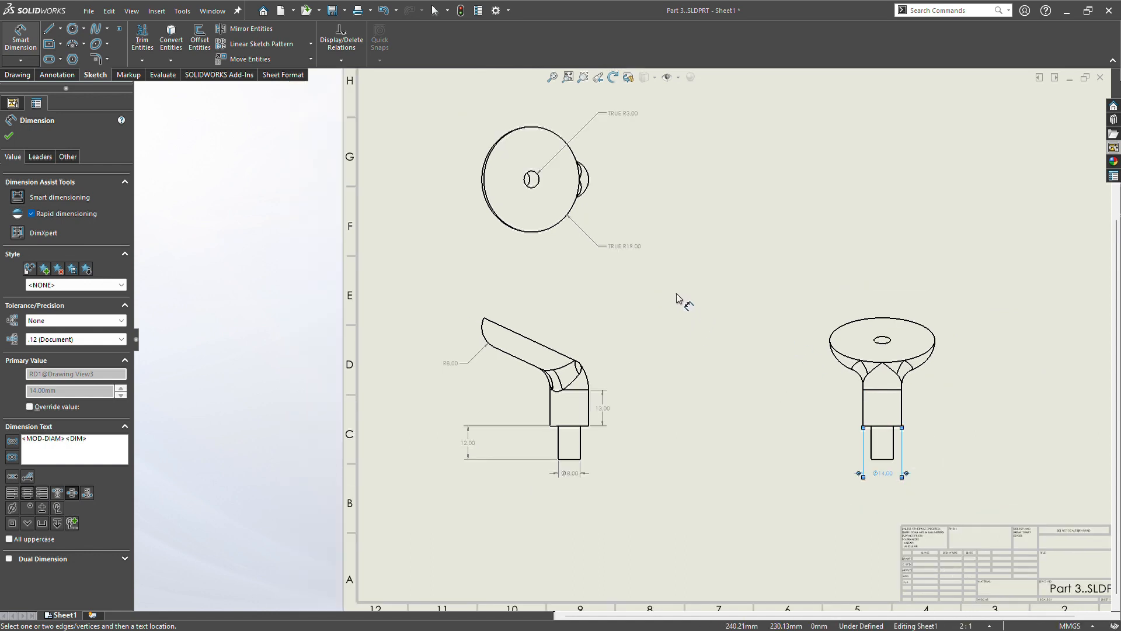
left_click(560, 386)
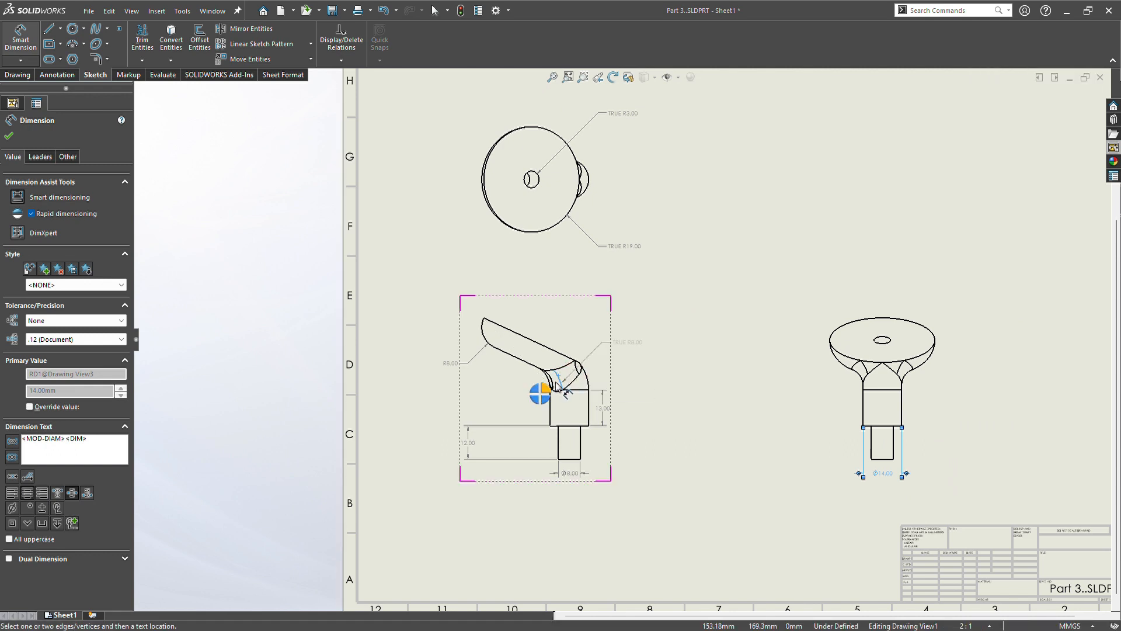
left_click(559, 385)
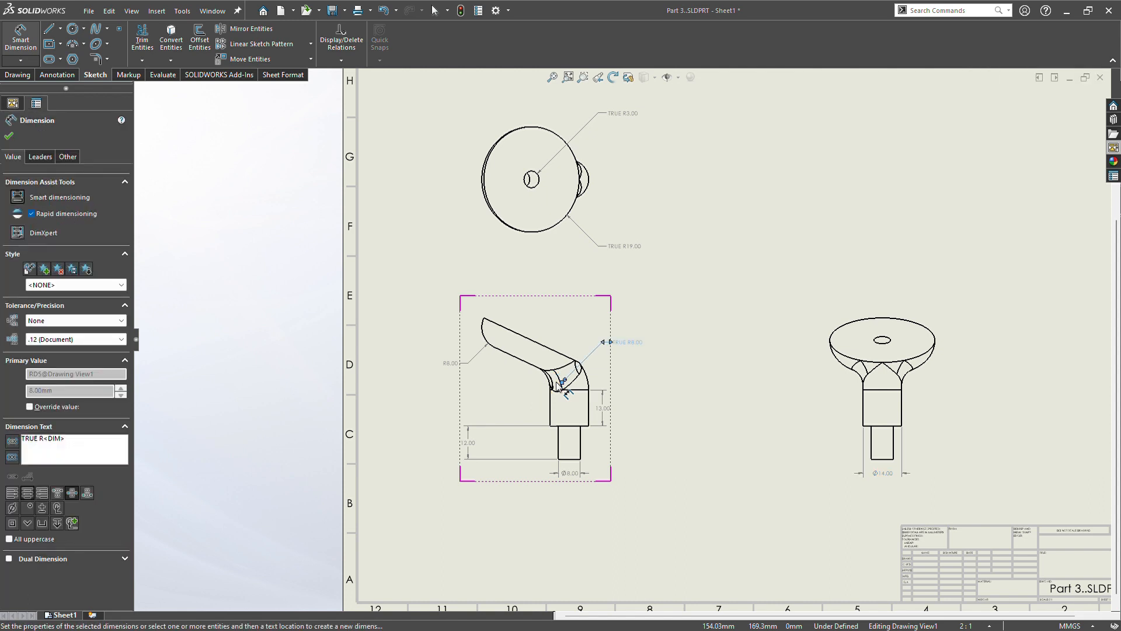
left_click(868, 375)
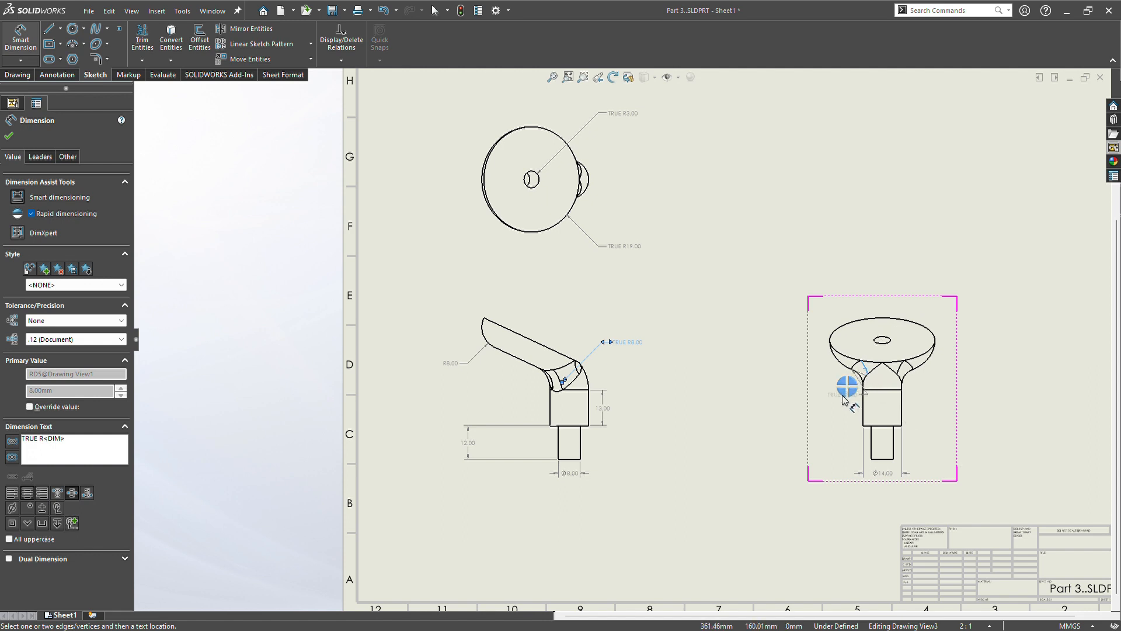
left_click(855, 383)
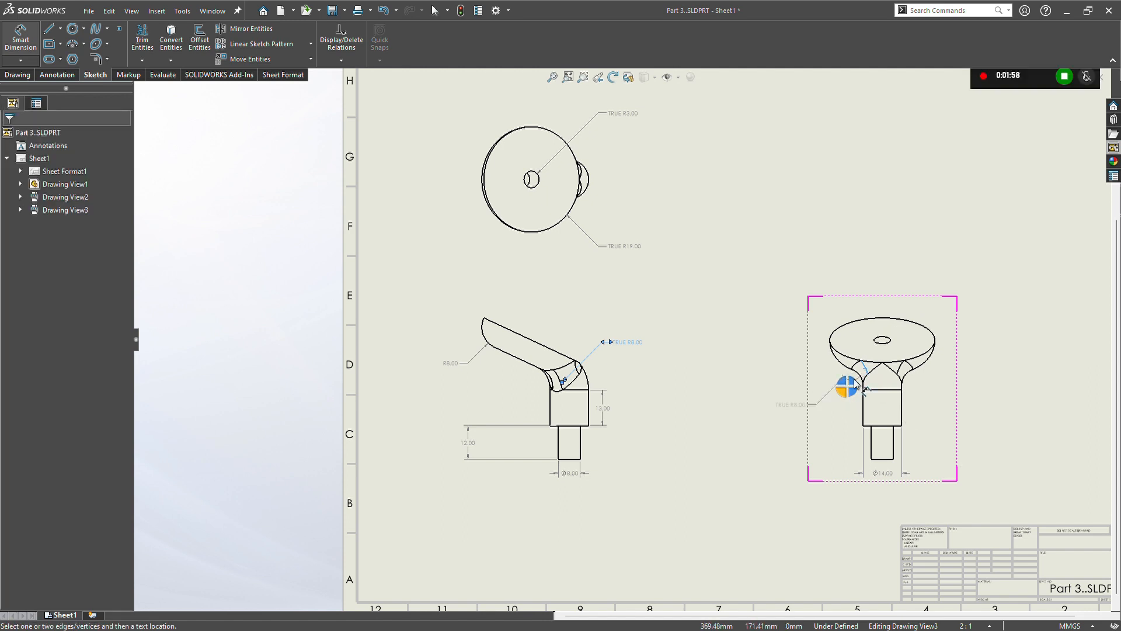
left_click(906, 372)
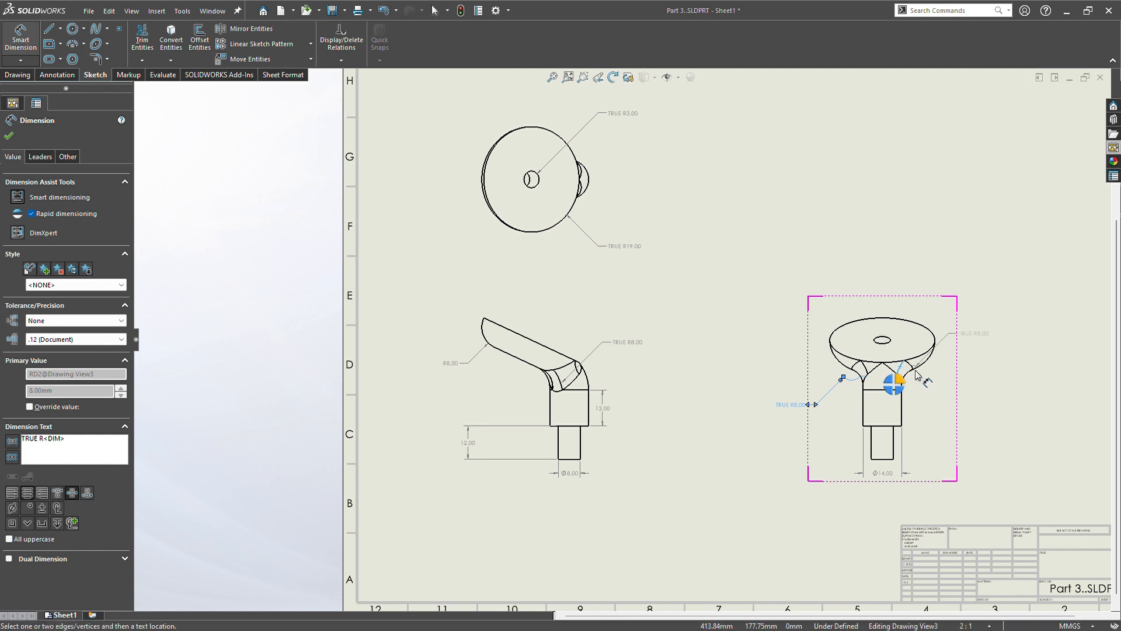
left_click(900, 380)
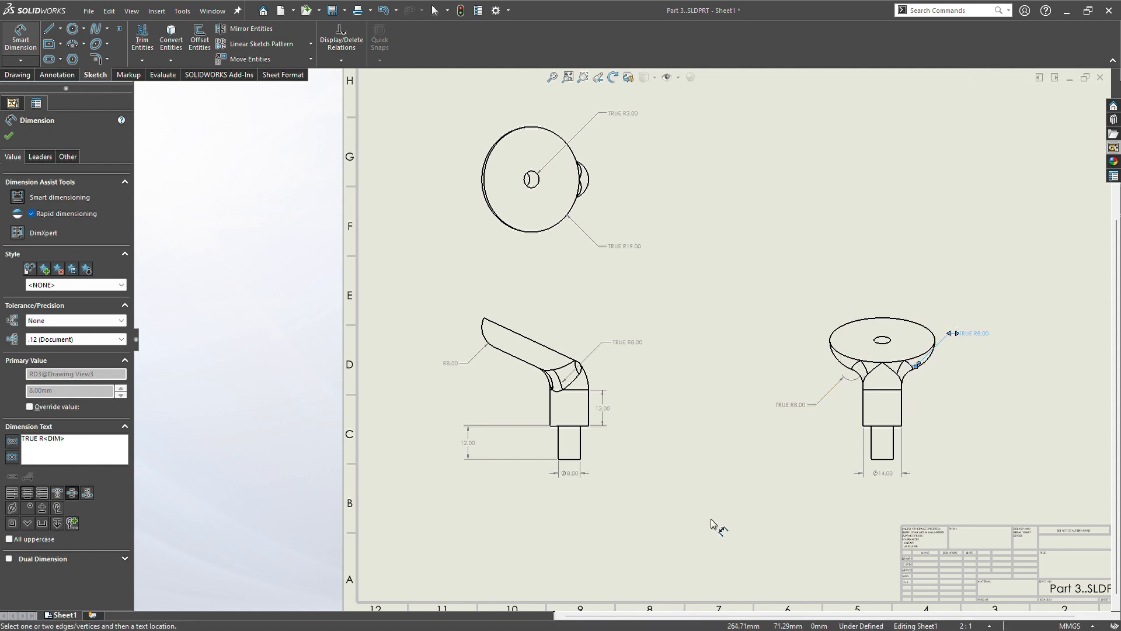
scroll(726, 328, "up", 2)
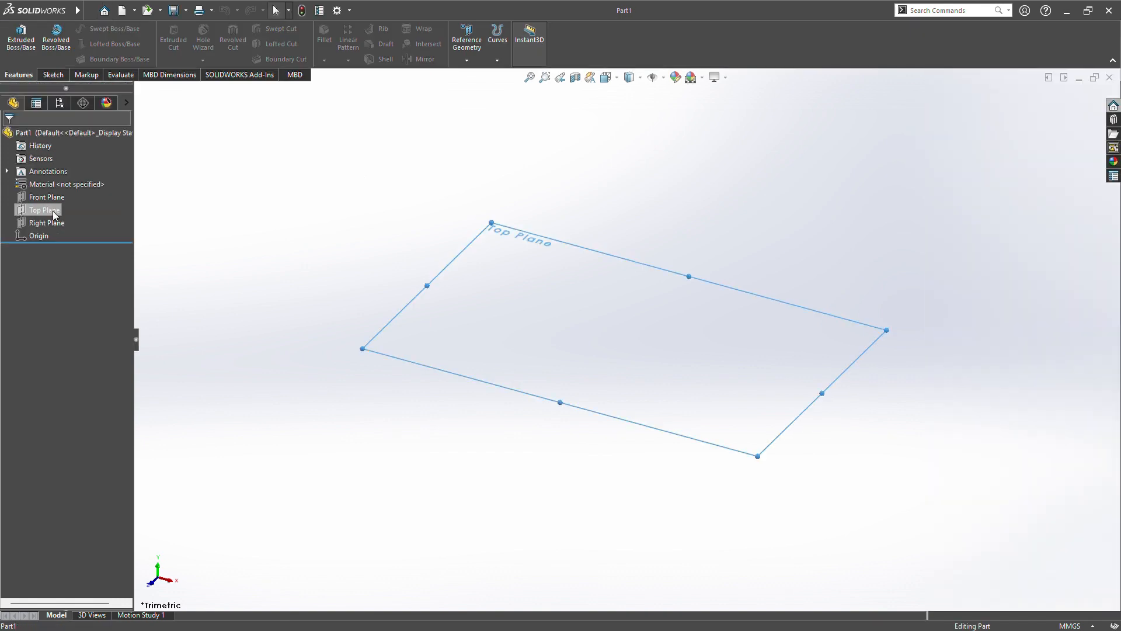
Step: In the new part, sketch a center rectangle about 100 by 42 mm on the Top Plane, centered on the origin
left_click(52, 211)
left_click(51, 75)
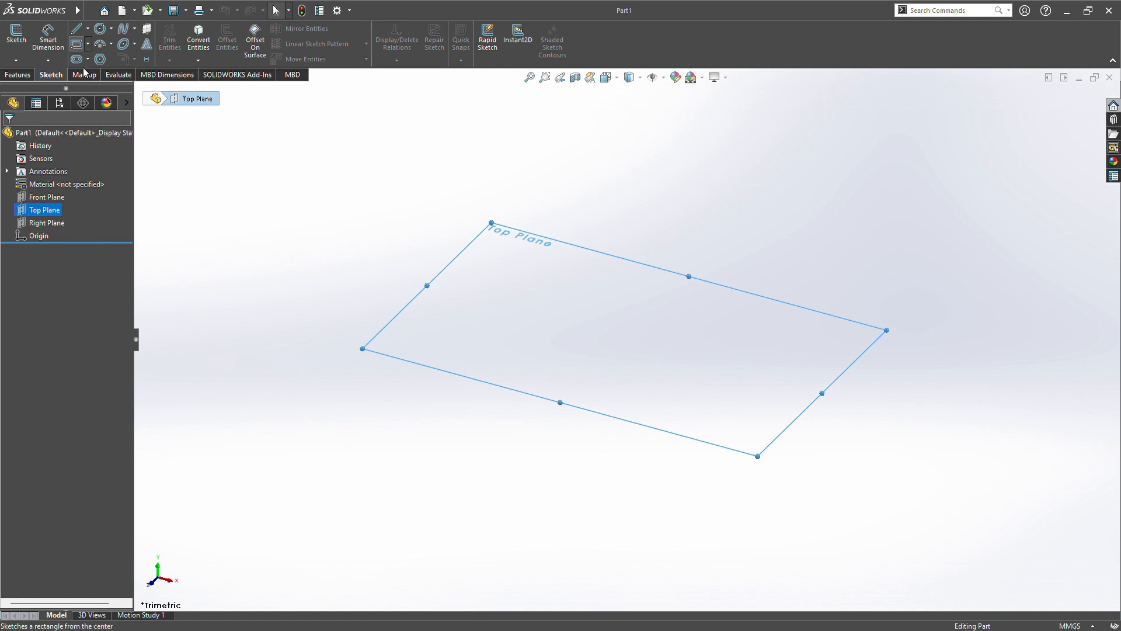
left_click(76, 44)
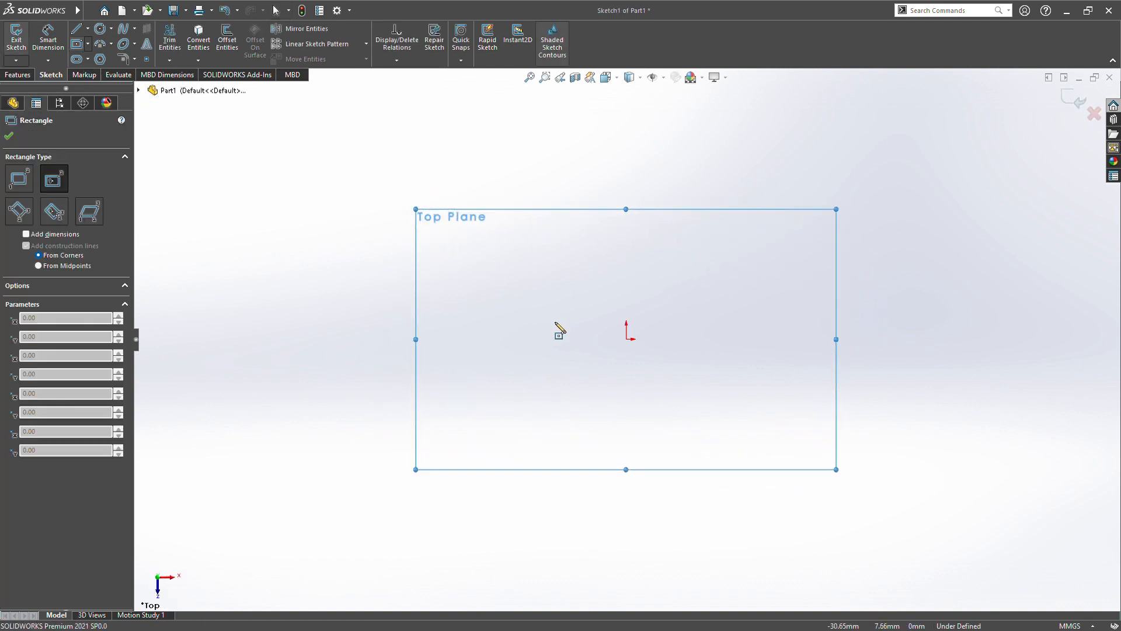
left_click(626, 340)
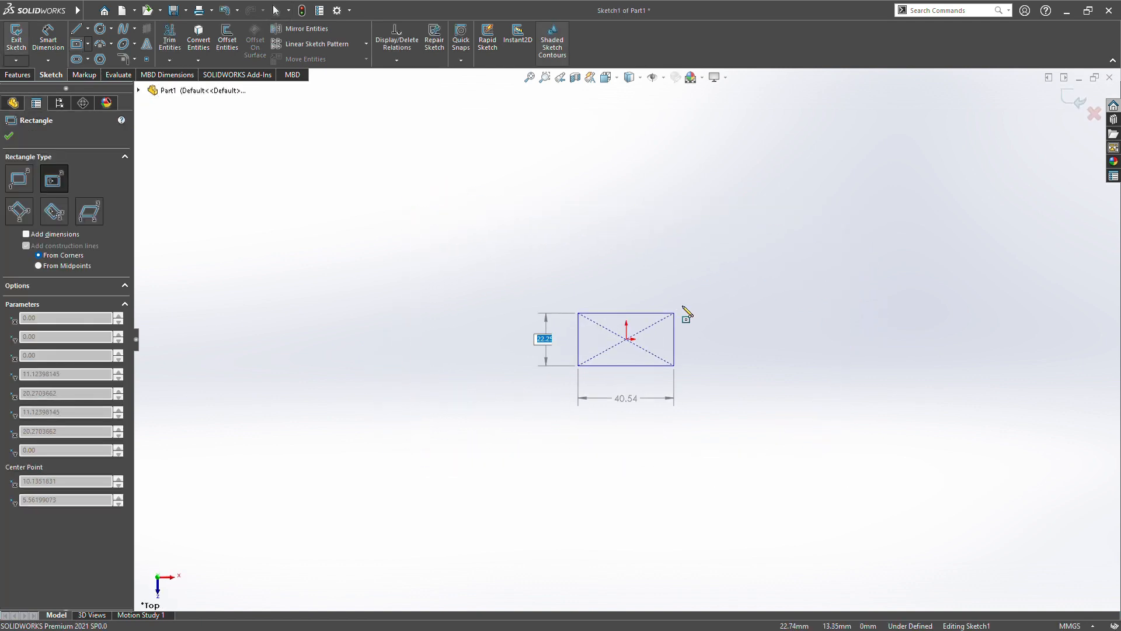
left_click(744, 291)
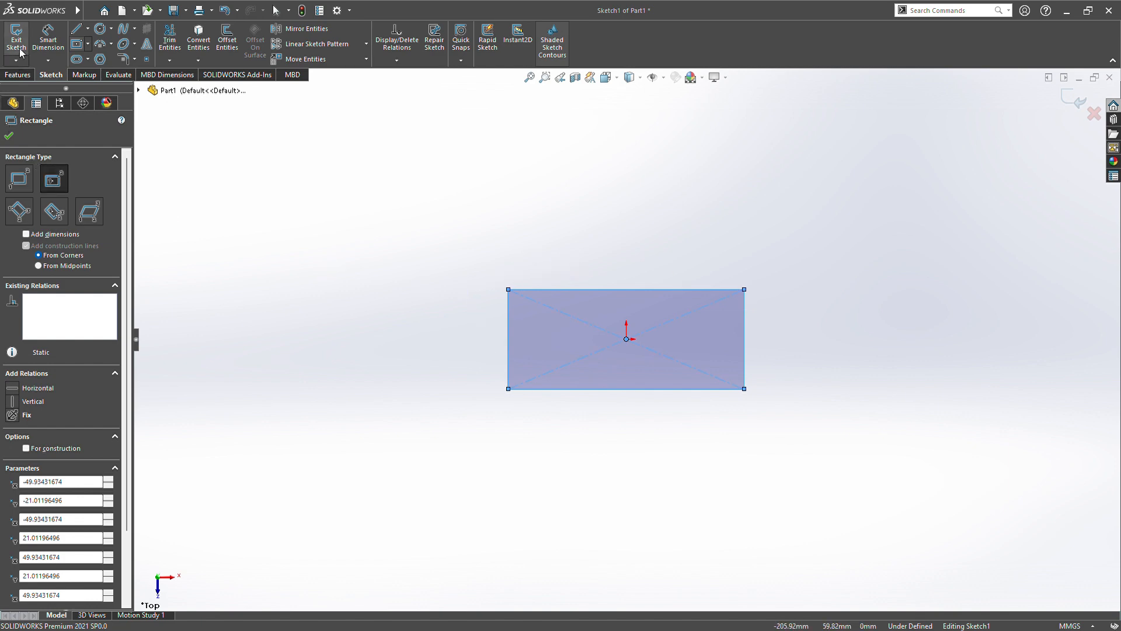
Step: Dimension the rectangle to 80 mm wide and 30 mm high
left_click(48, 36)
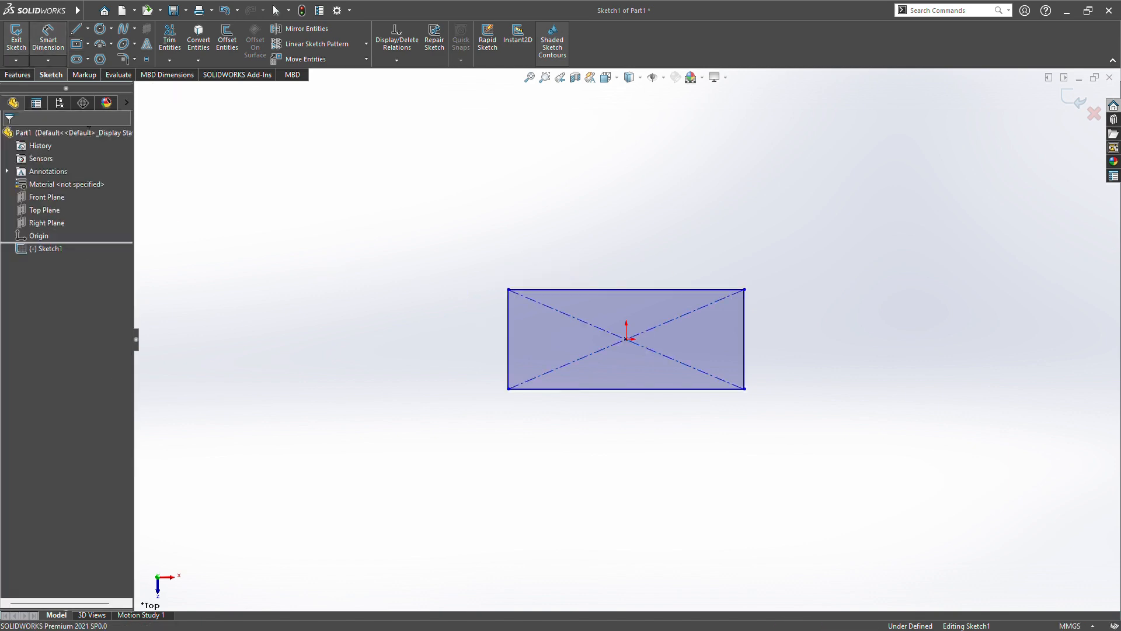
left_click(615, 390)
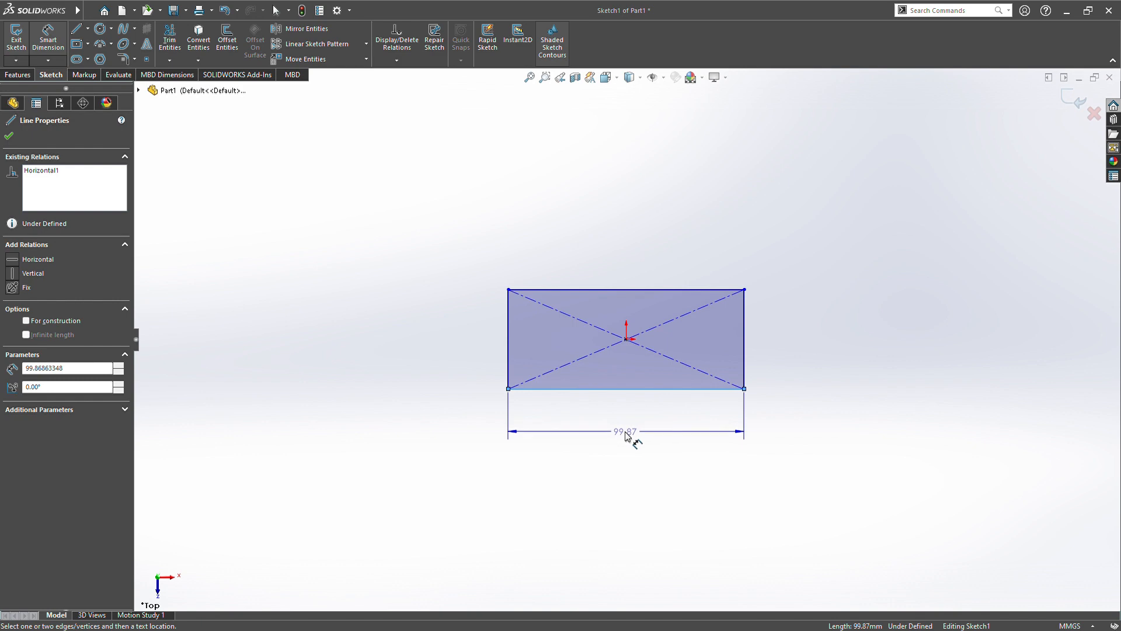
left_click(626, 434)
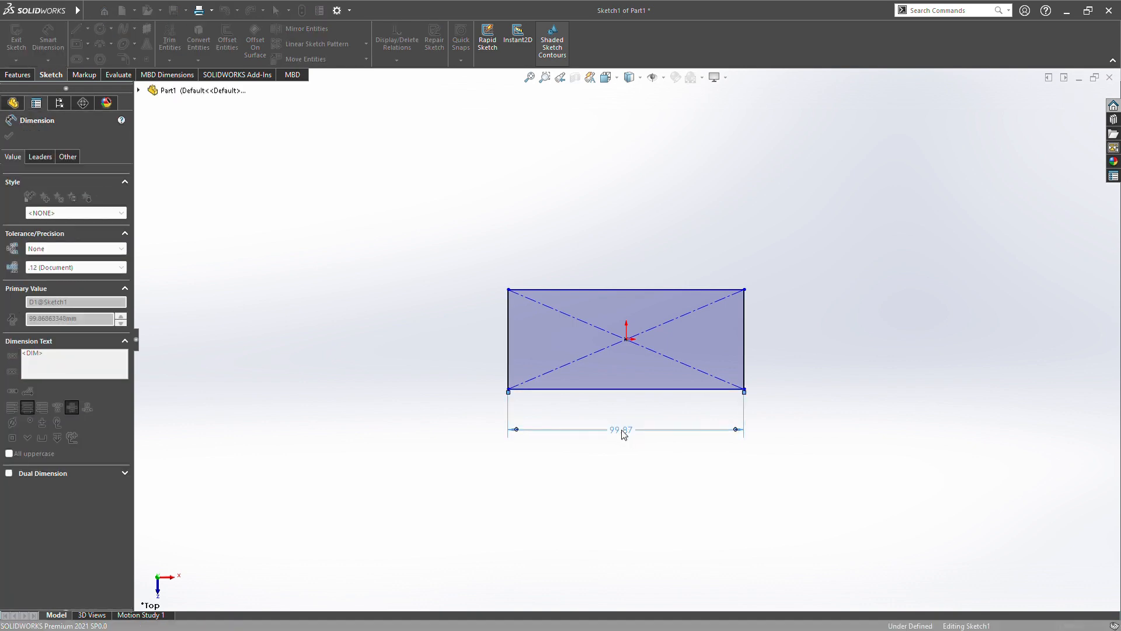
type("80")
key("Return")
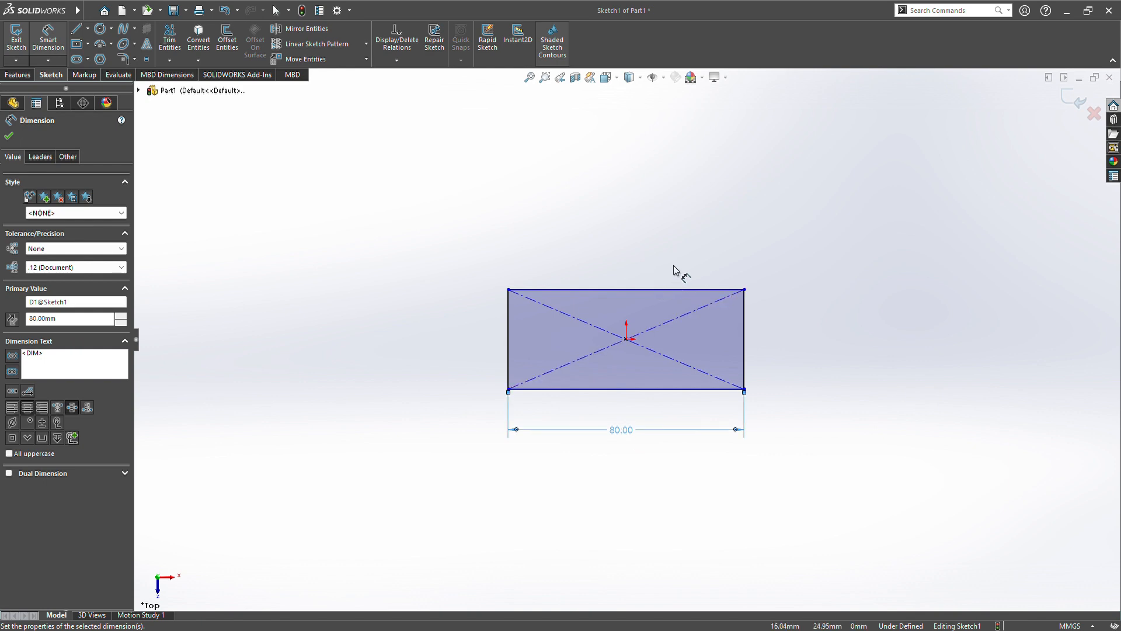
left_click(744, 352)
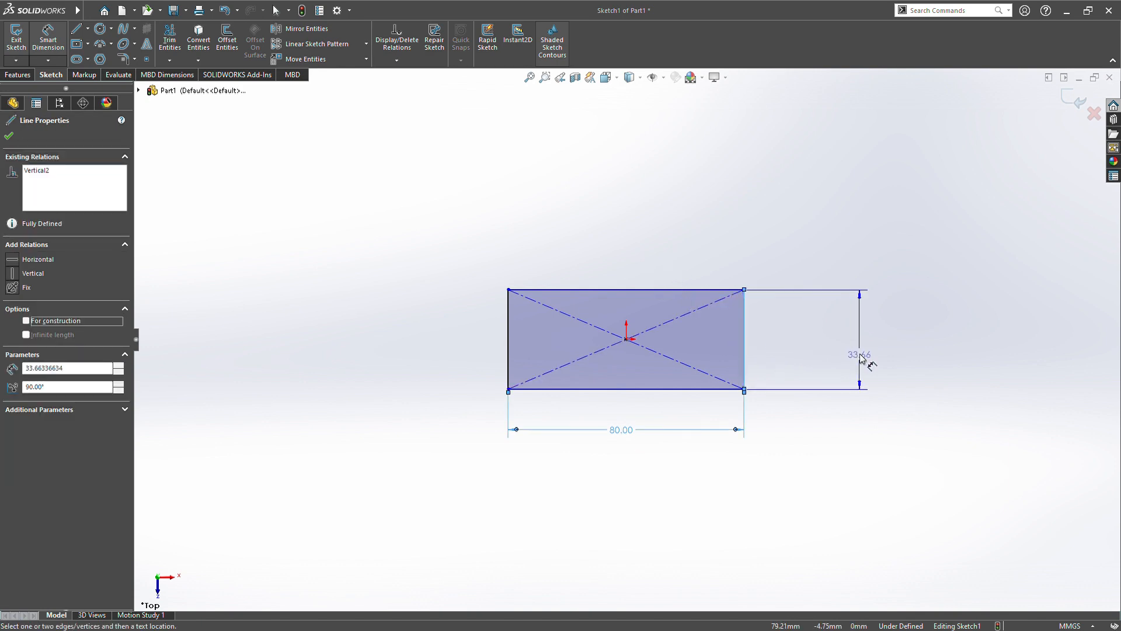
left_click(857, 345)
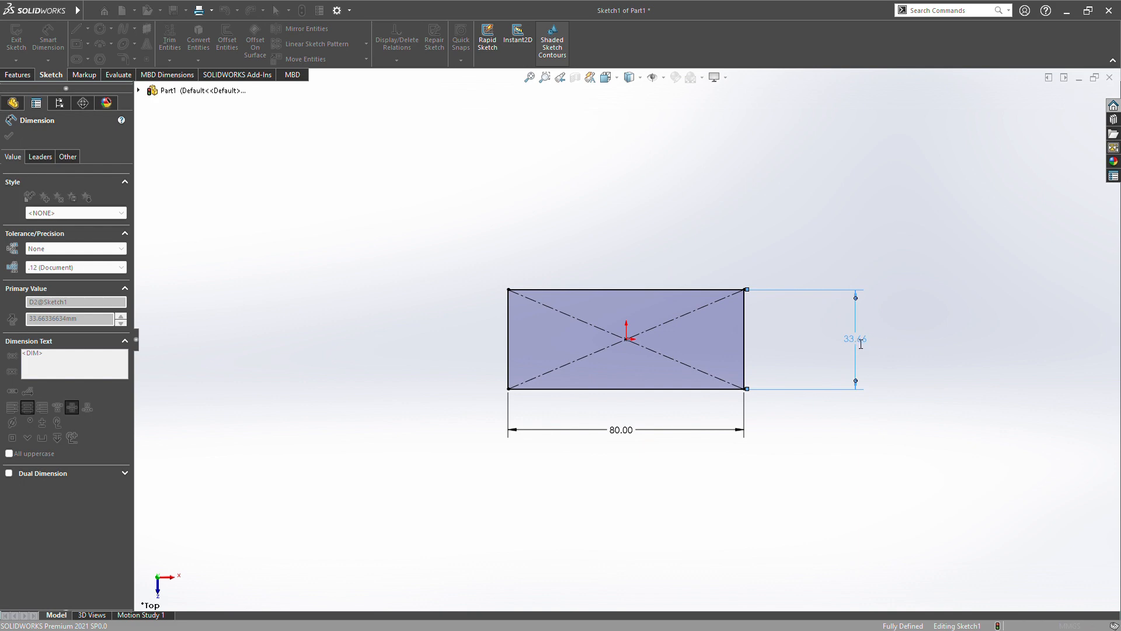
type("30")
key("Return")
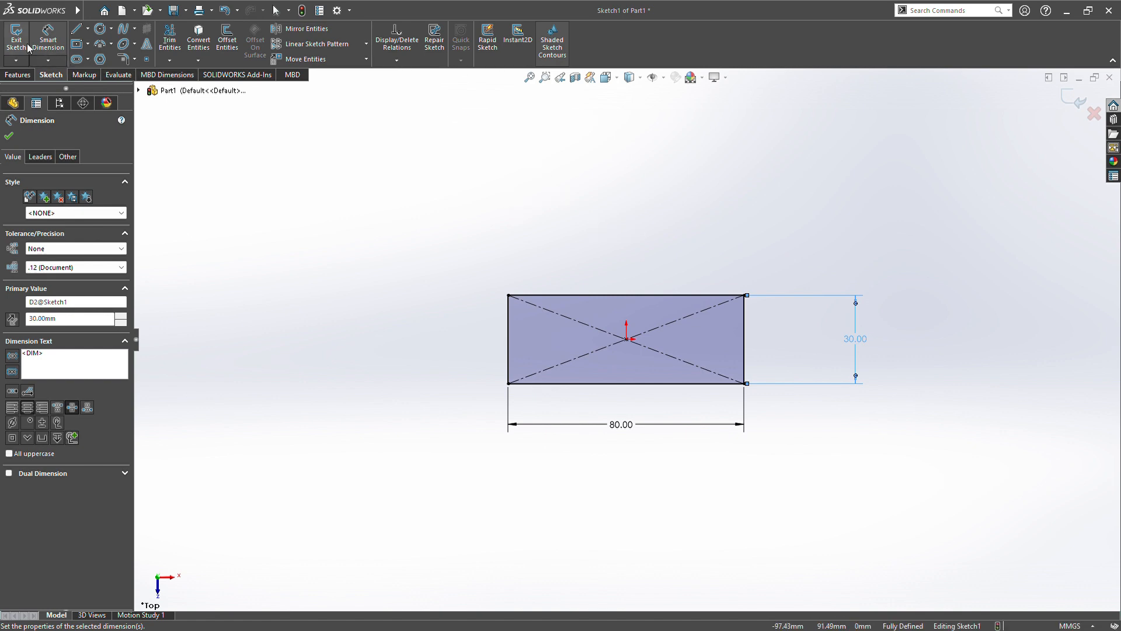
Step: Extrude the rectangle upward as a blind boss 20 mm deep
left_click(7, 74)
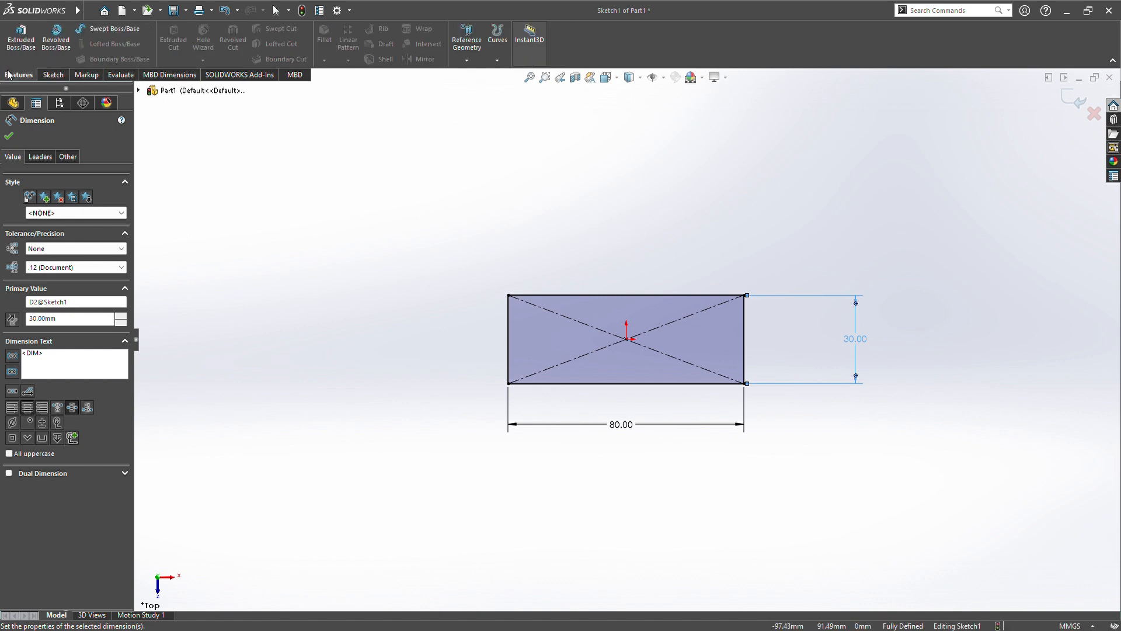
left_click(20, 53)
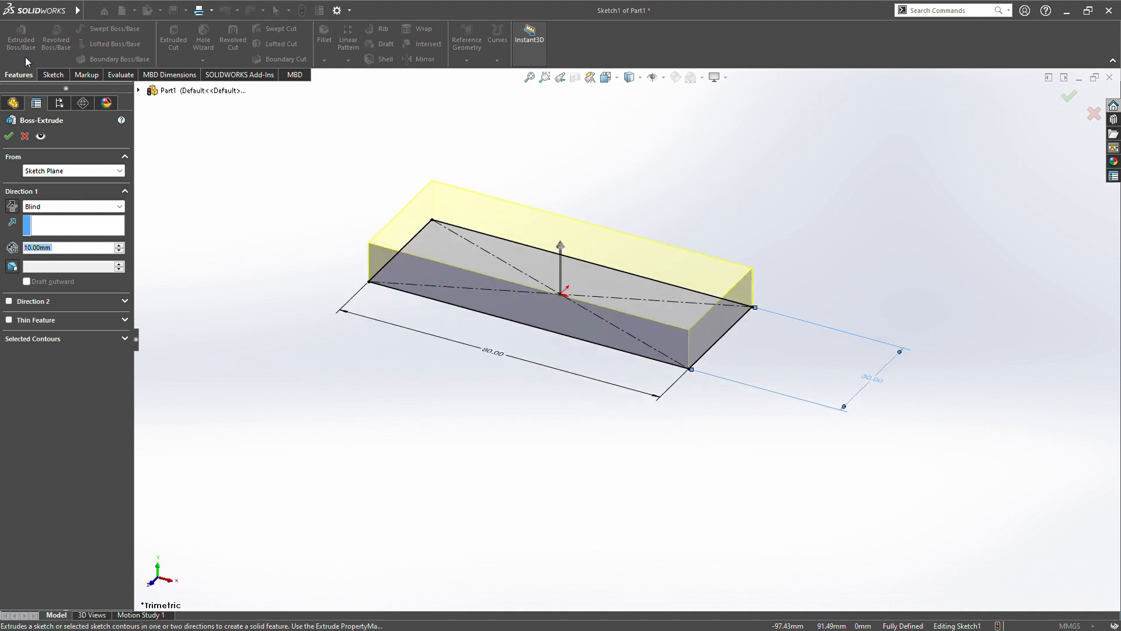
mouse_move(2, 6)
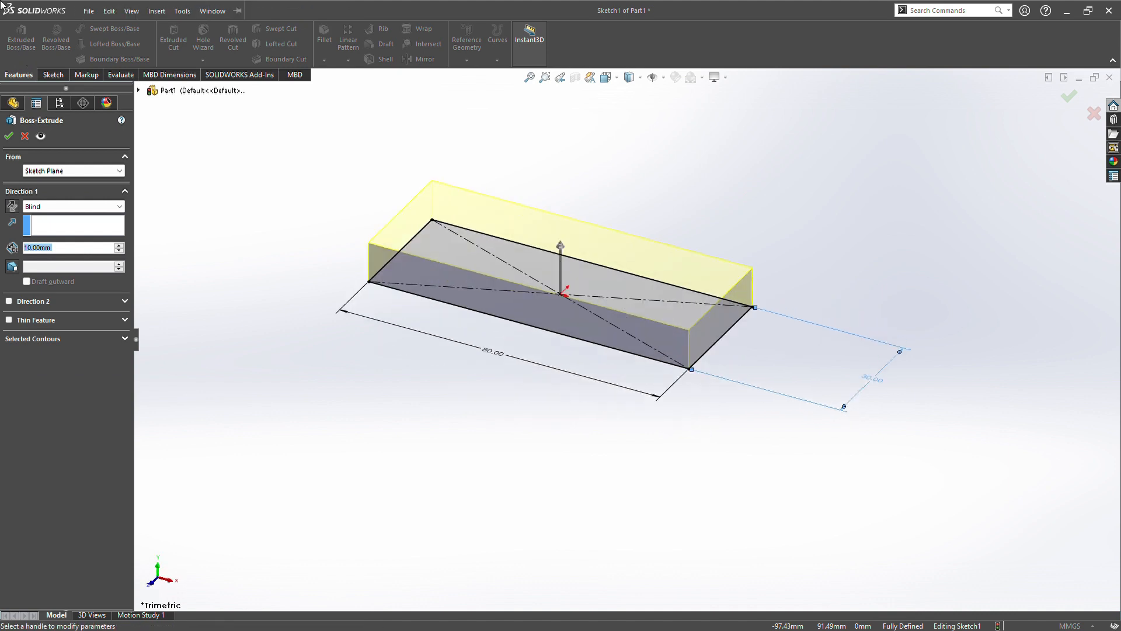
type("2")
key("Return")
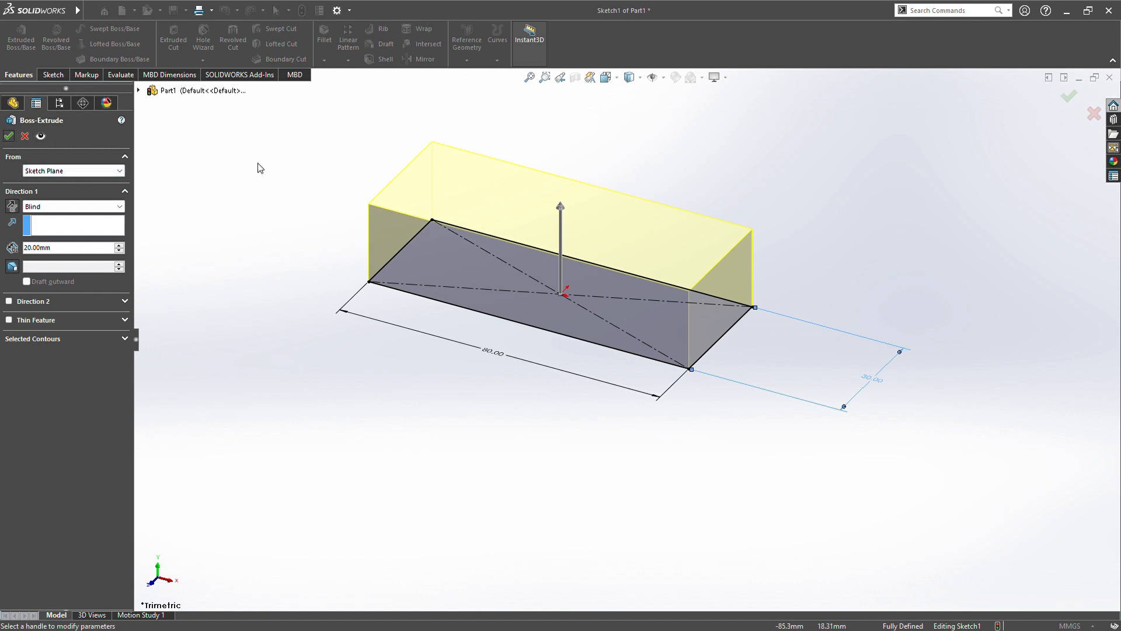
left_click(9, 137)
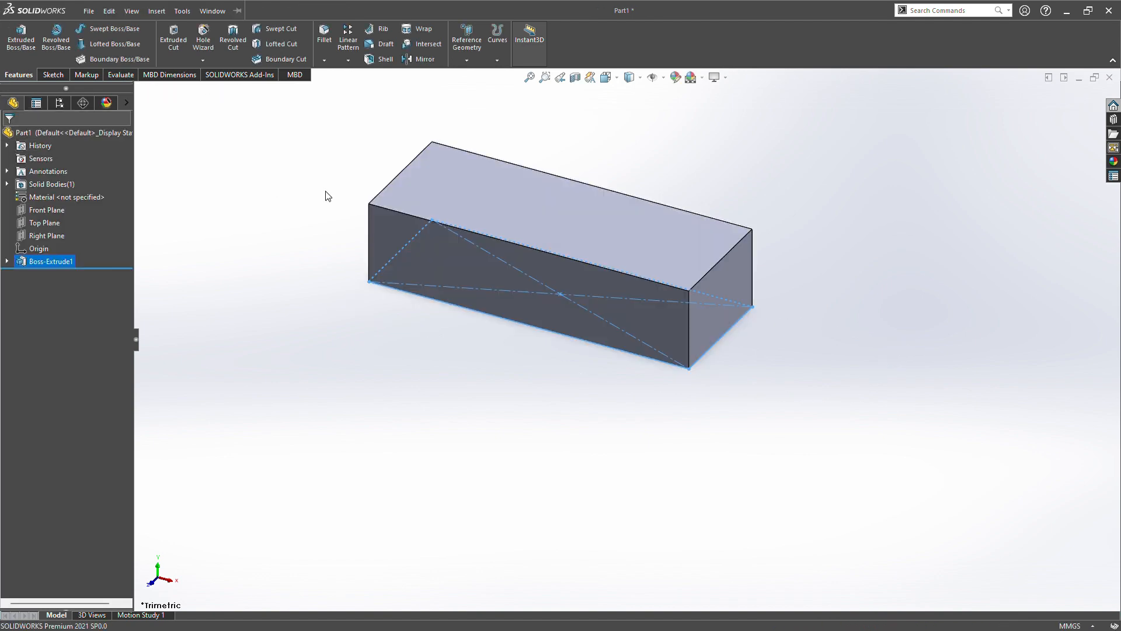
Step: On the block's top face, sketch a horizontal construction line about 12 mm long inward from the midpoint of the left short edge
left_click(540, 205)
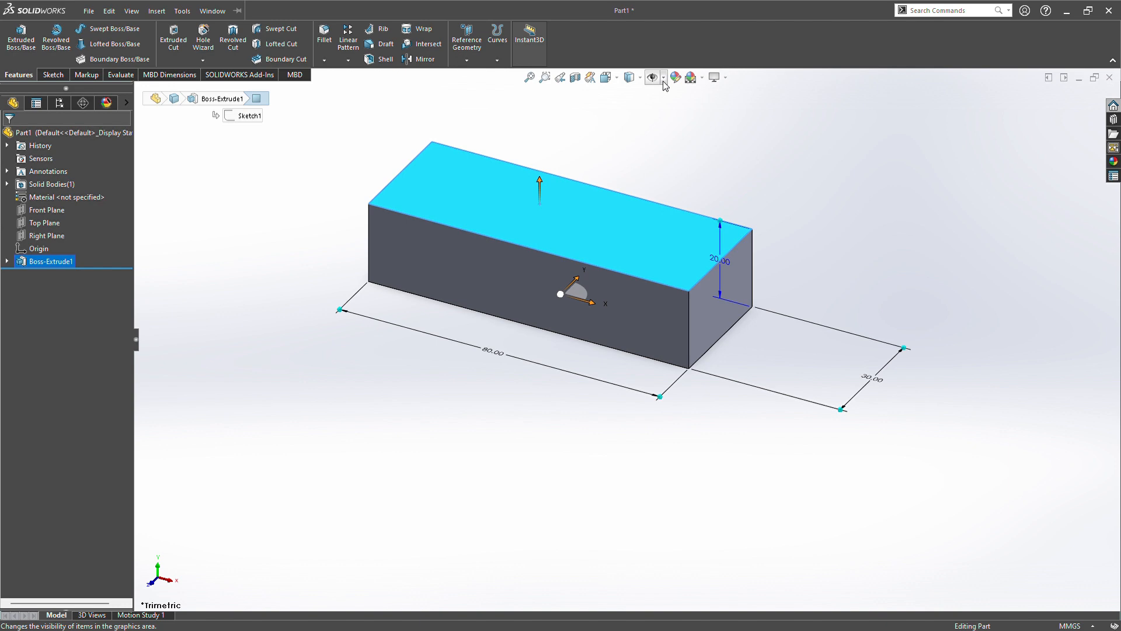
left_click(620, 83)
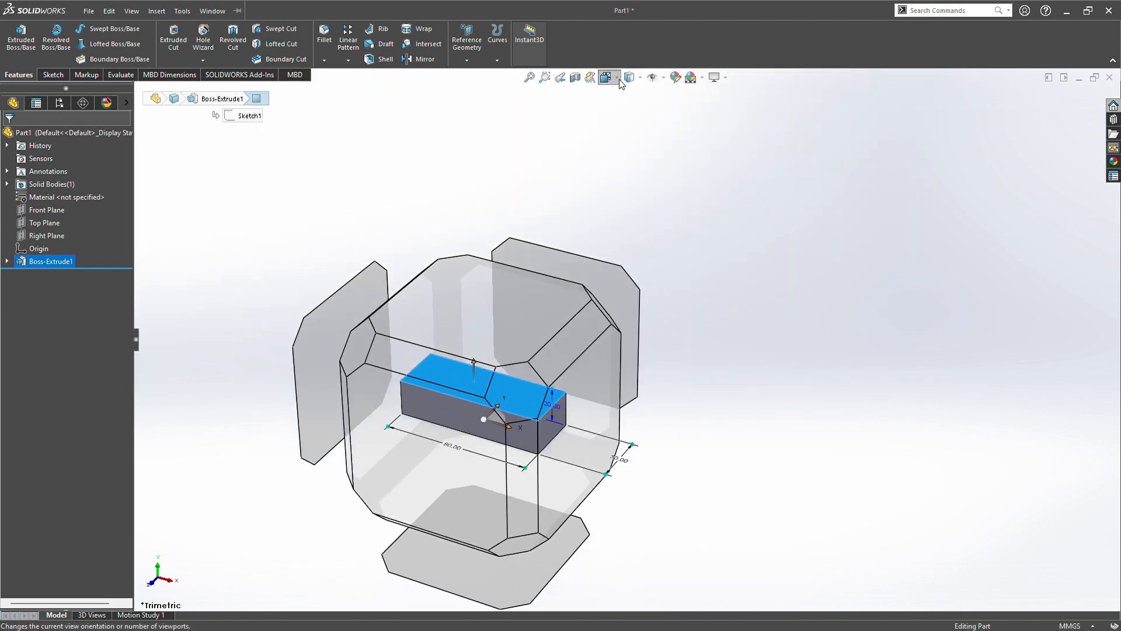
key("ctrl+8")
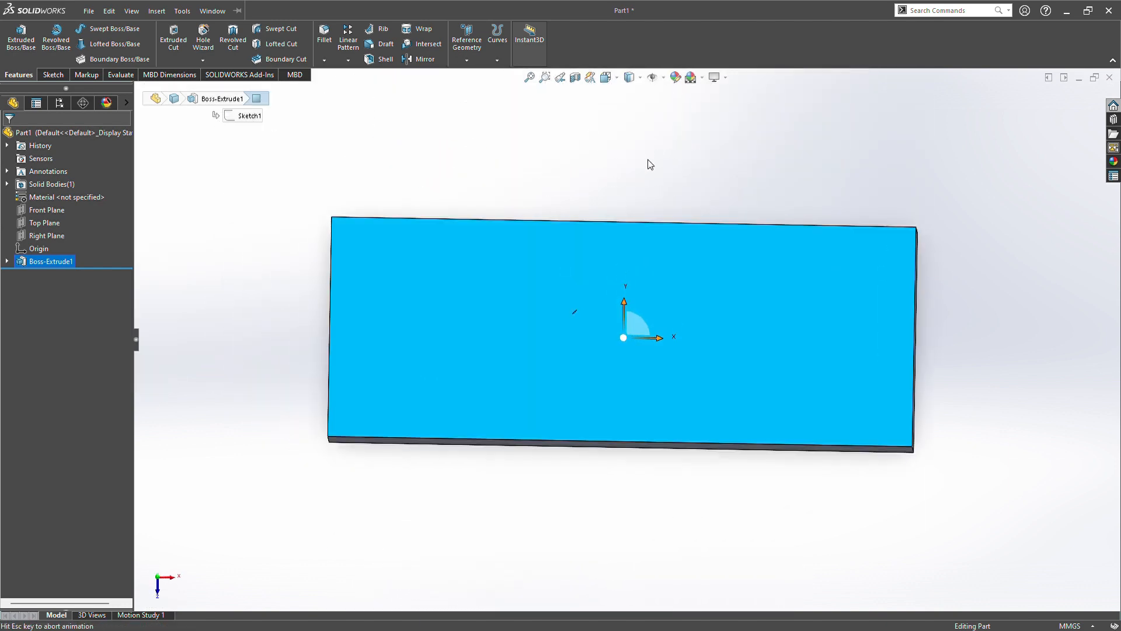
left_click(51, 75)
left_click(76, 28)
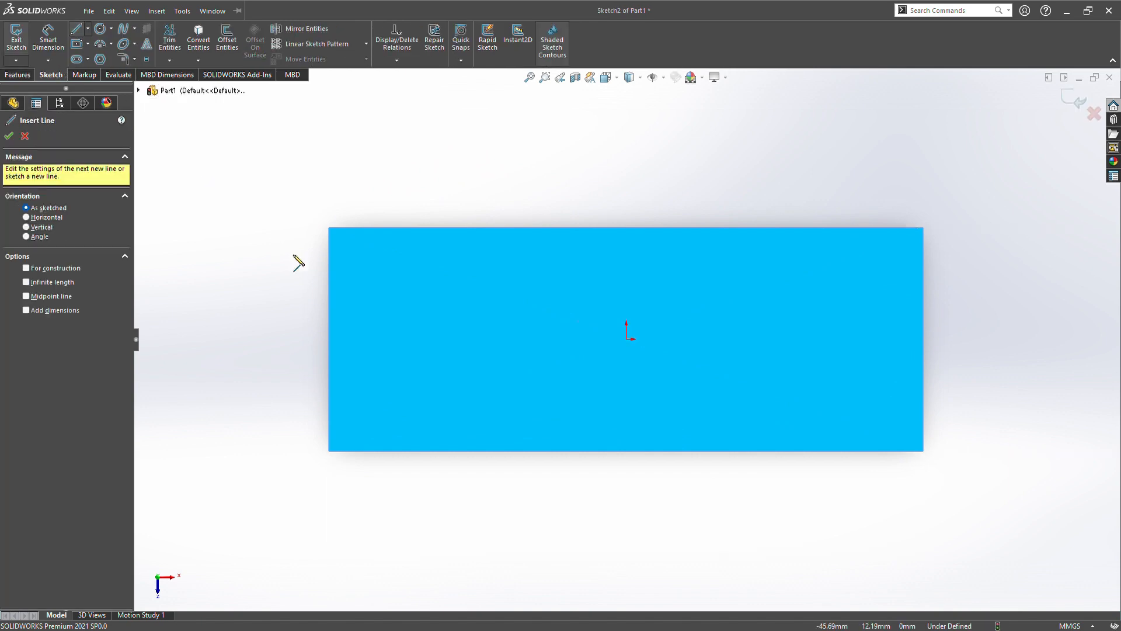
left_click(328, 339)
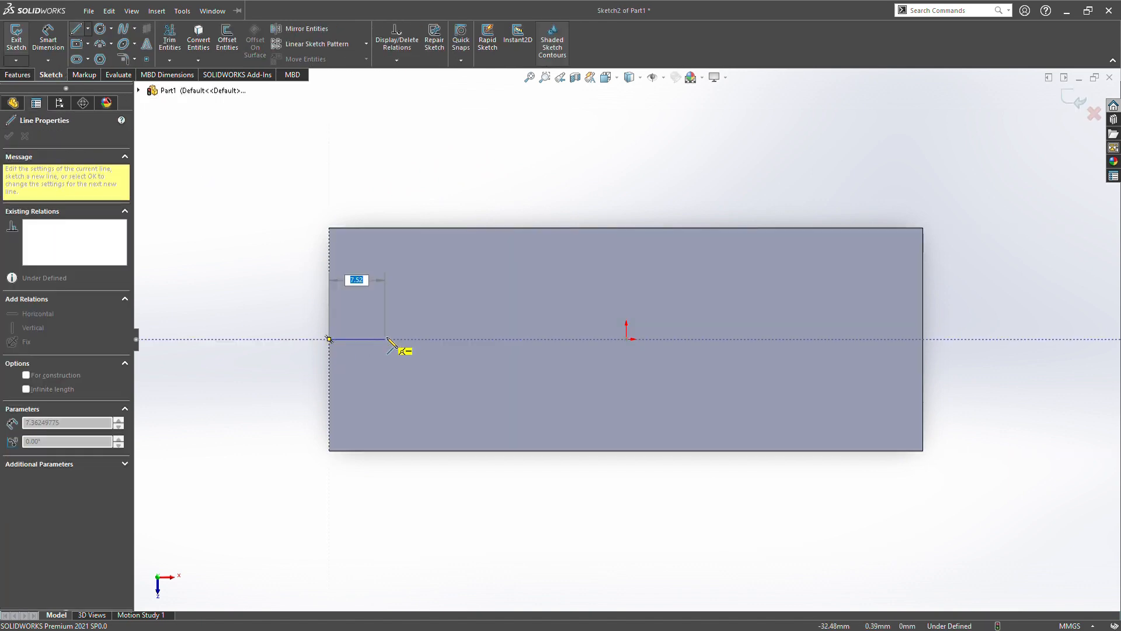
double_click(421, 339)
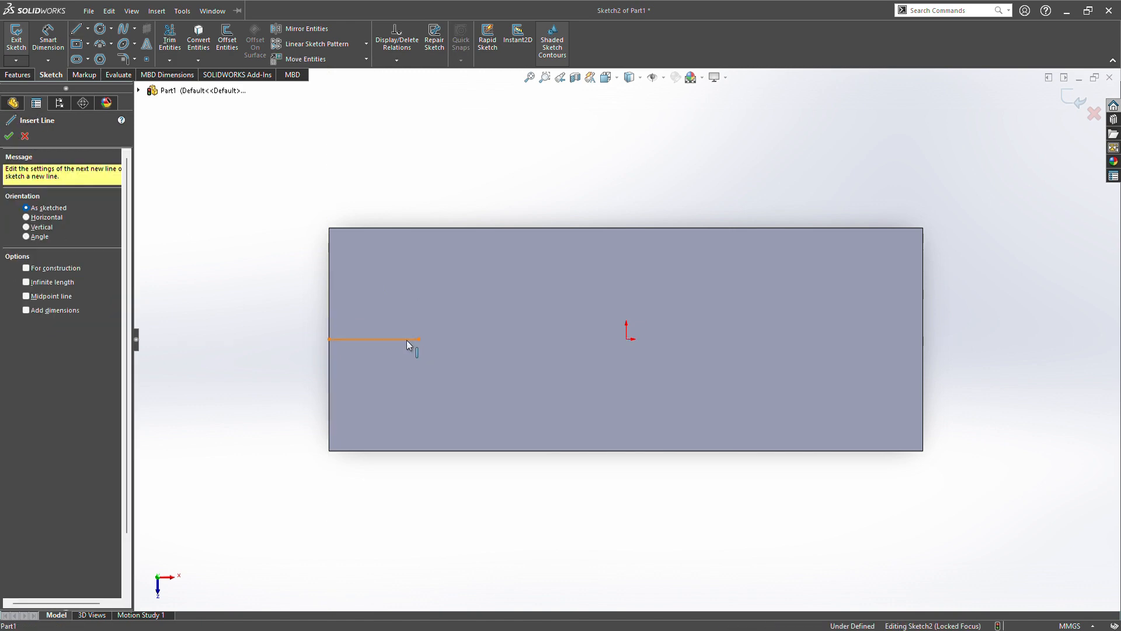
left_click(436, 326)
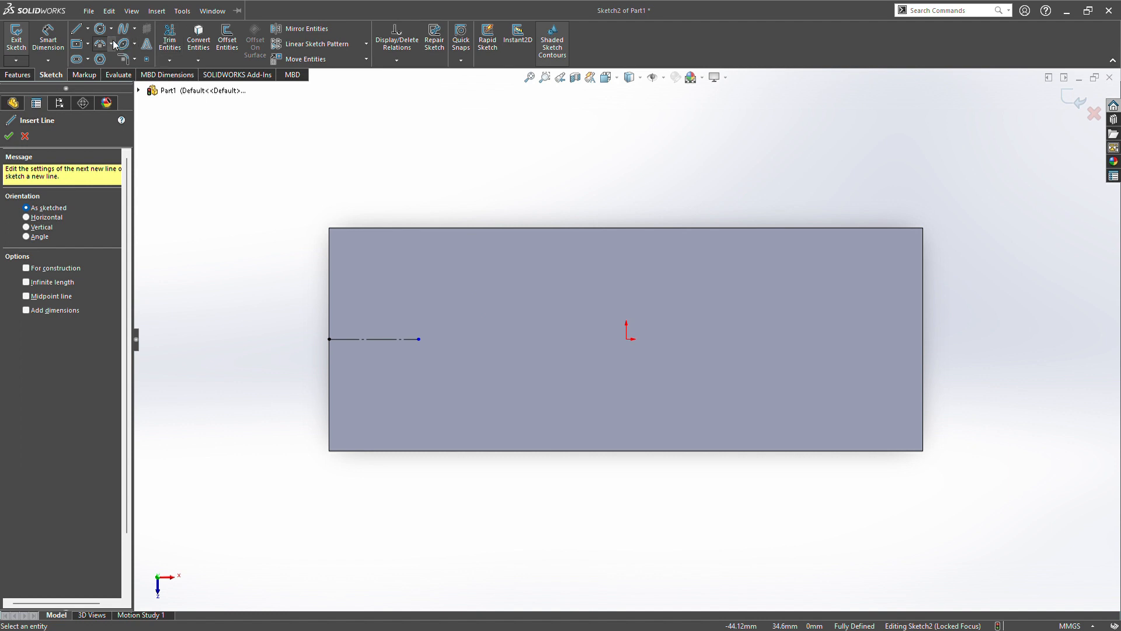
Step: Sketch two concentric circles about 9.6 mm and 6.4 mm in diameter, centered on the construction line's inner end
left_click(100, 29)
left_click(419, 339)
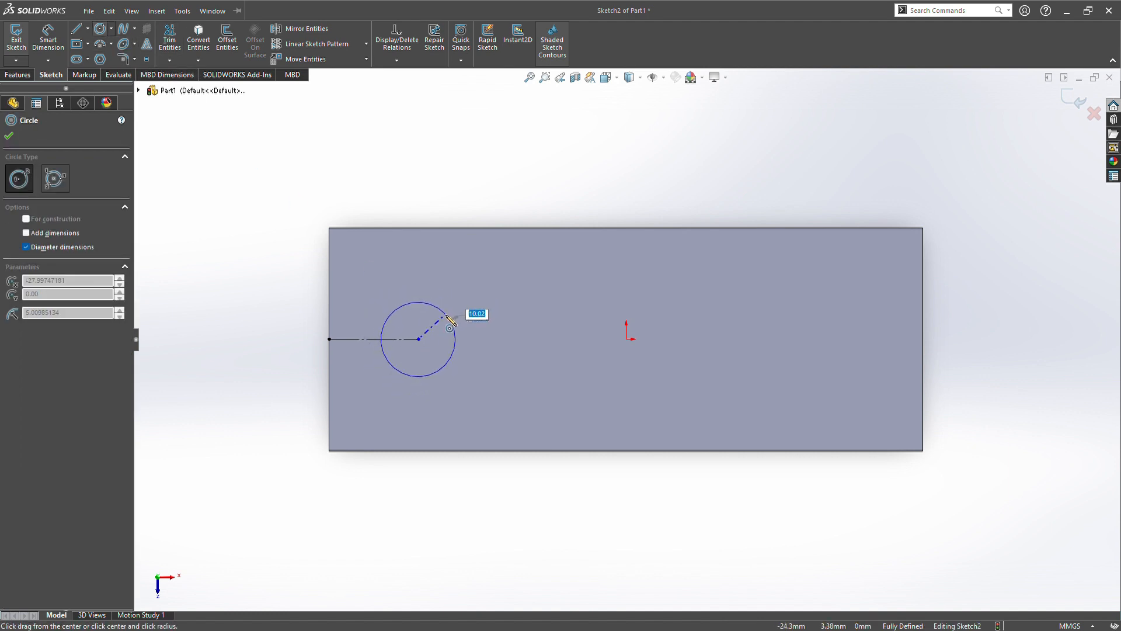
left_click(450, 322)
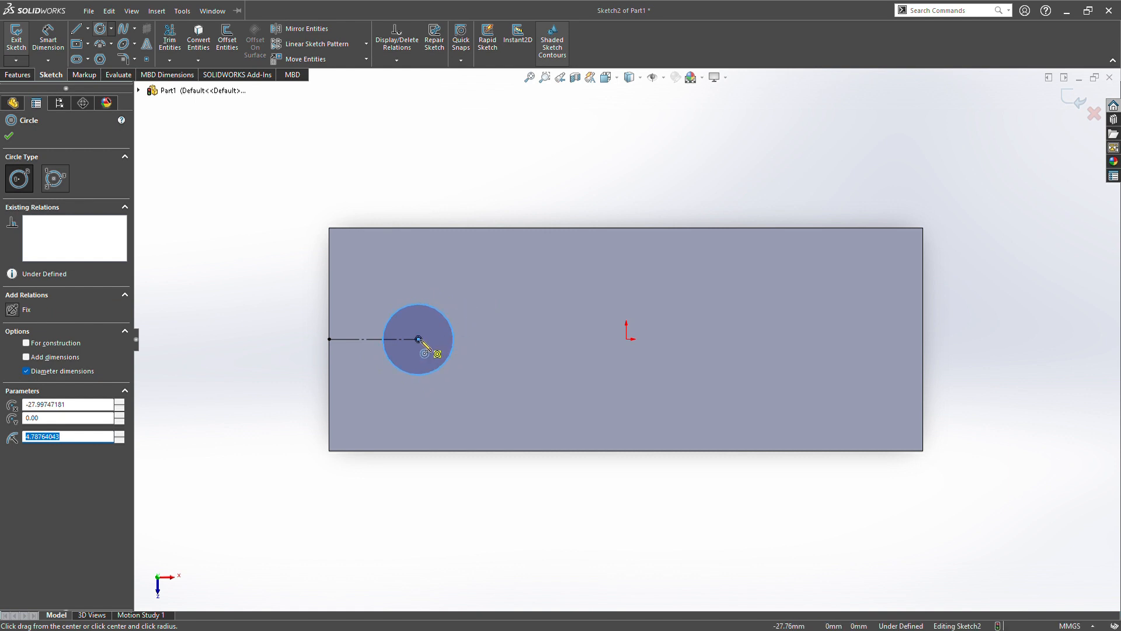
left_click(418, 338)
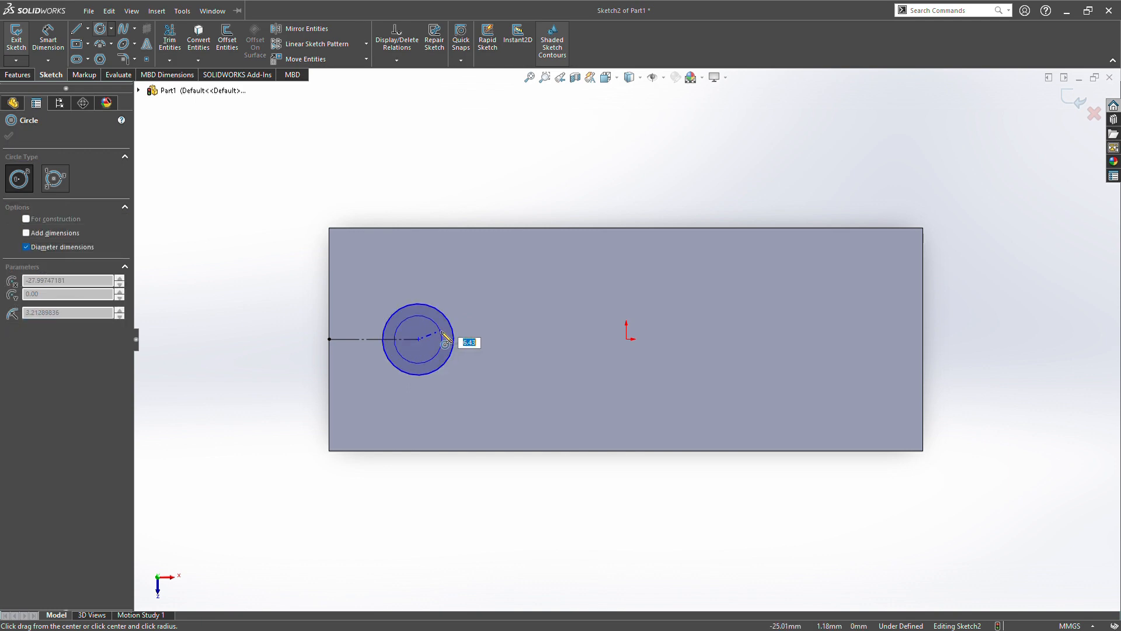
left_click(443, 339)
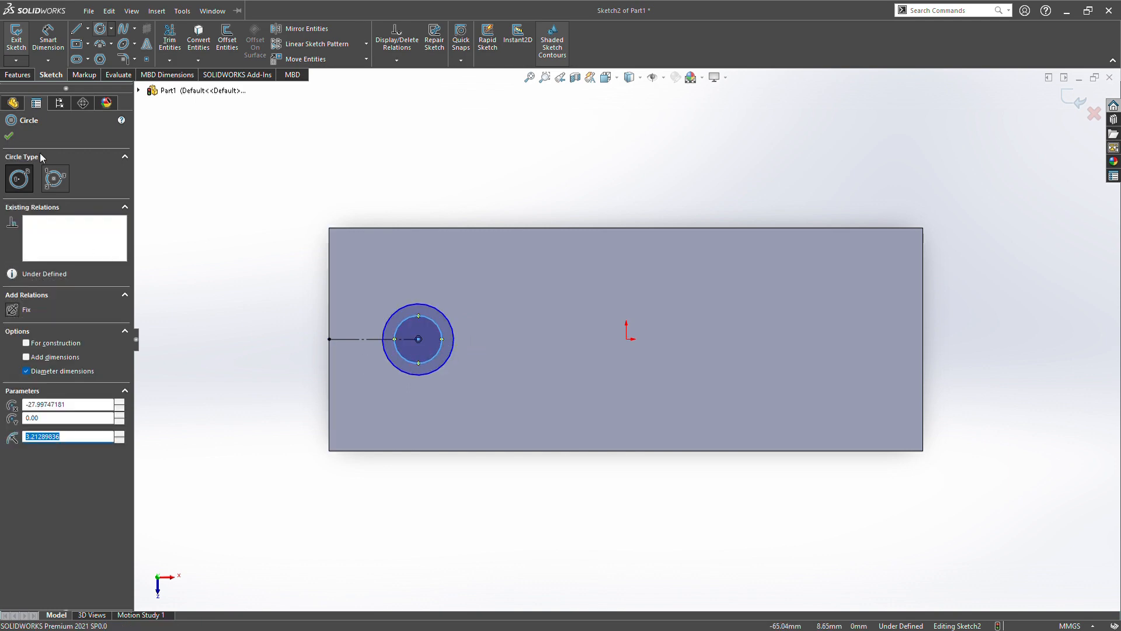
left_click(9, 137)
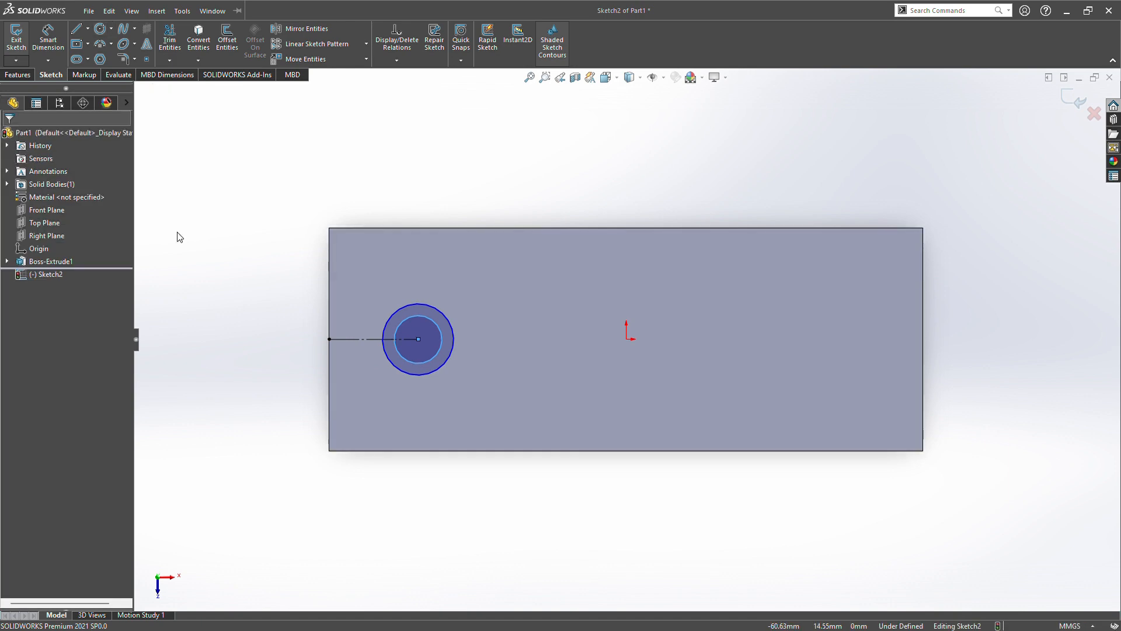
Step: Dimension the circles' center 18 mm from the block's left edge
left_click(48, 40)
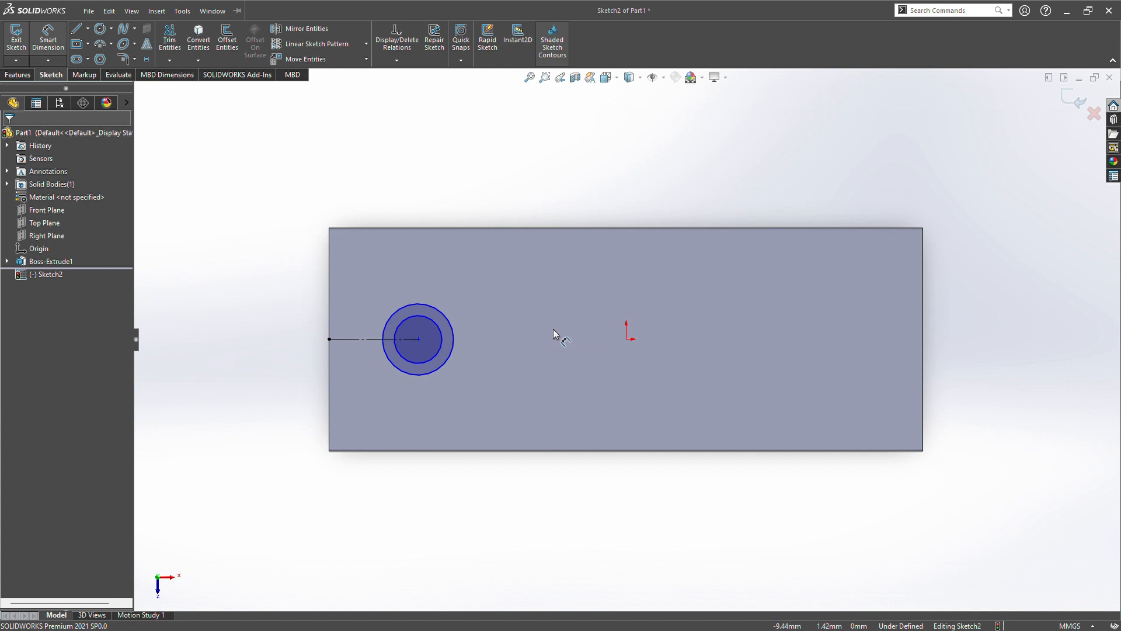
left_click(419, 340)
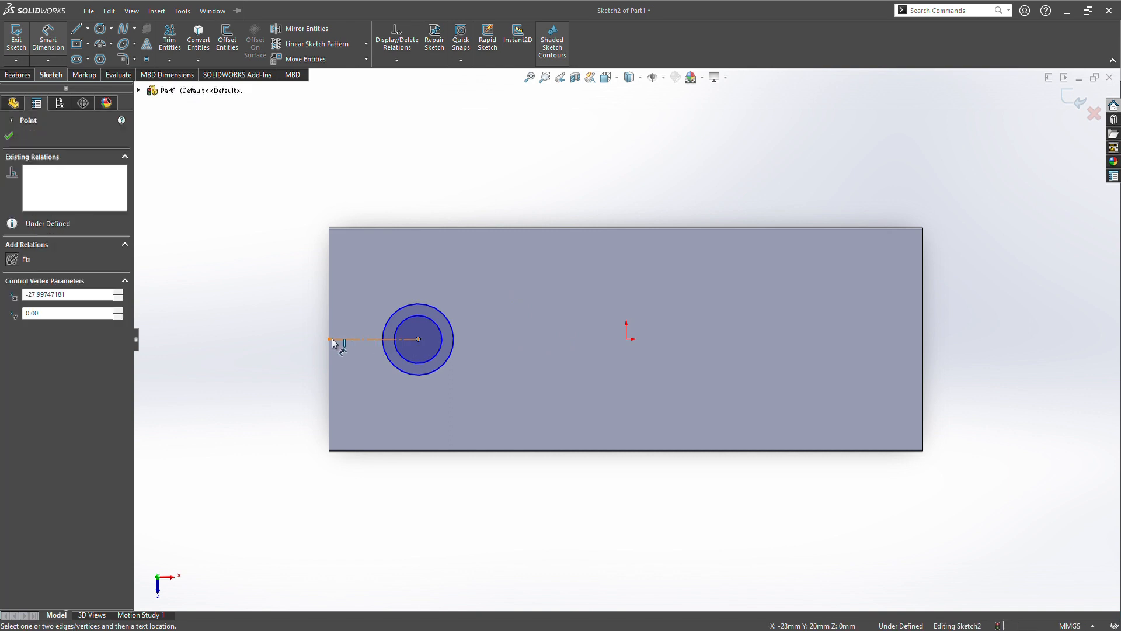
left_click(331, 340)
left_click(377, 183)
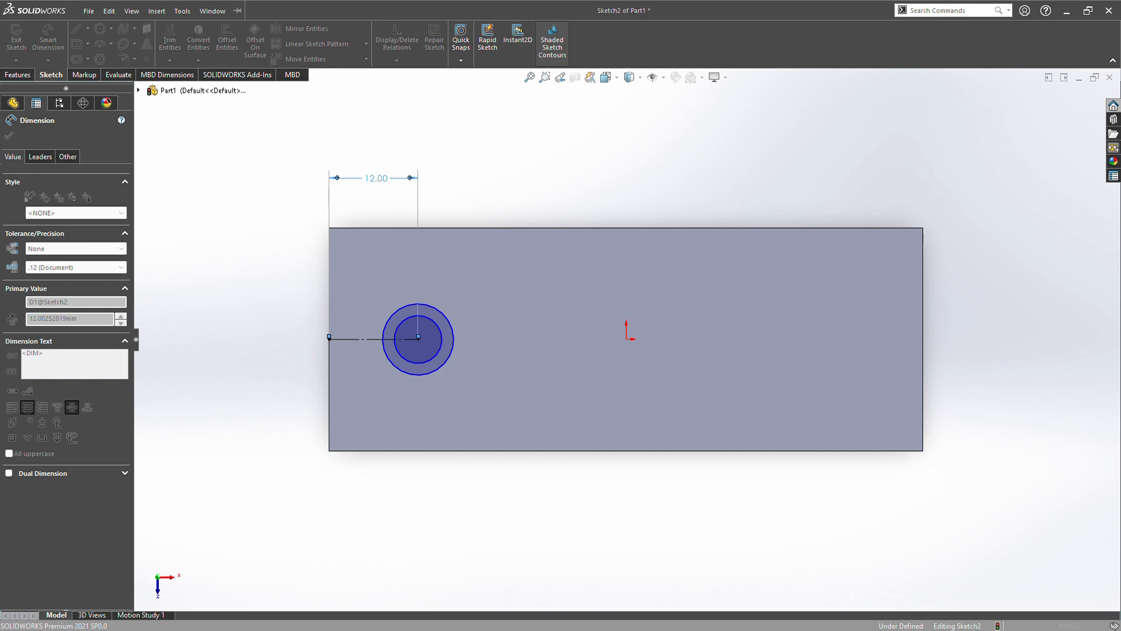
type("18")
key("Return")
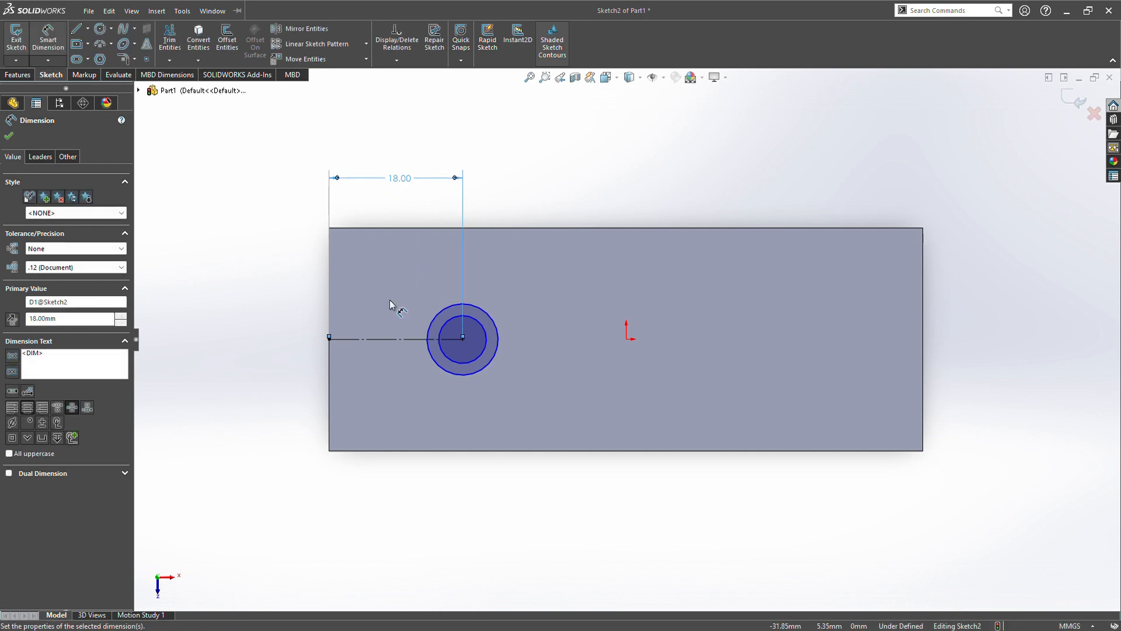
Step: Dimension the inner circle to 8 mm diameter and the outer circle to 20 mm diameter
left_click(479, 325)
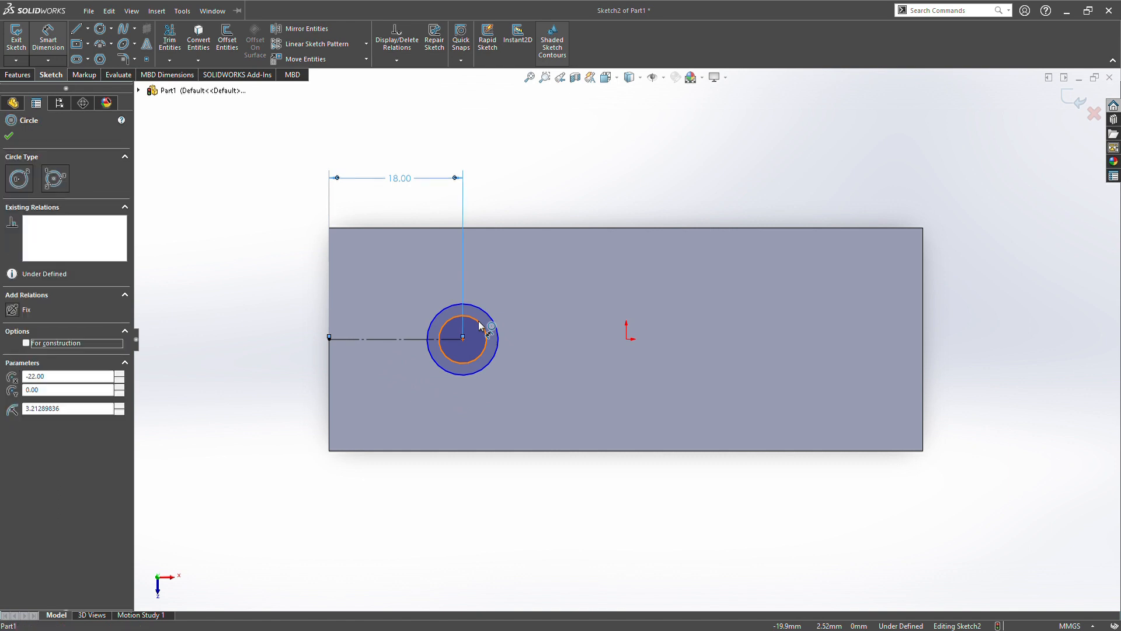
left_click(559, 200)
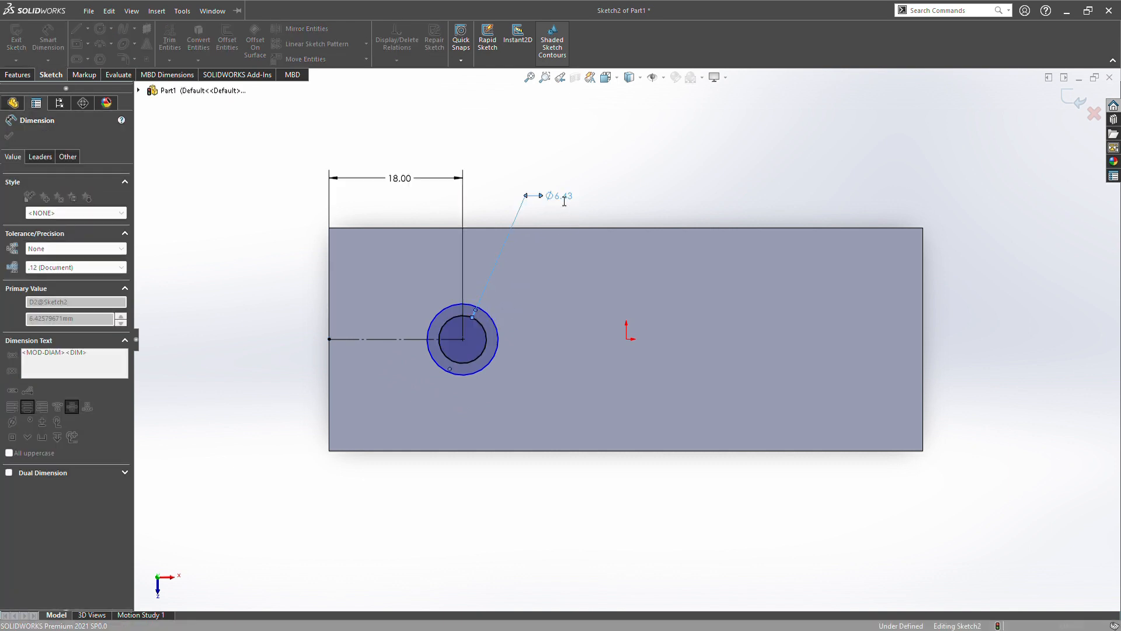
type("8")
key("Return")
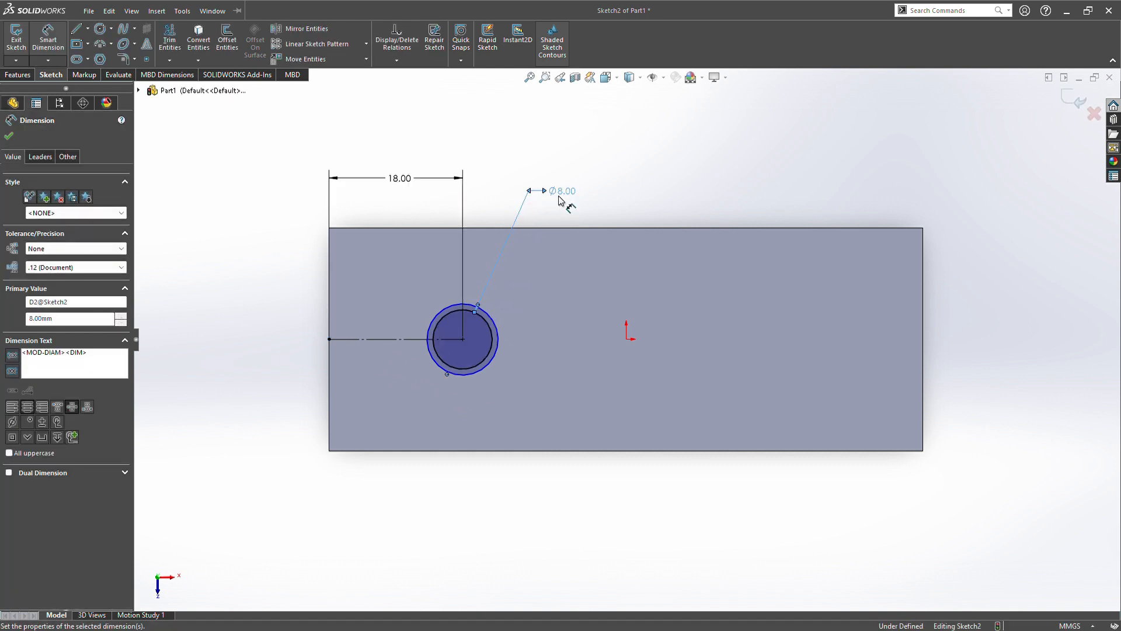
left_click(495, 323)
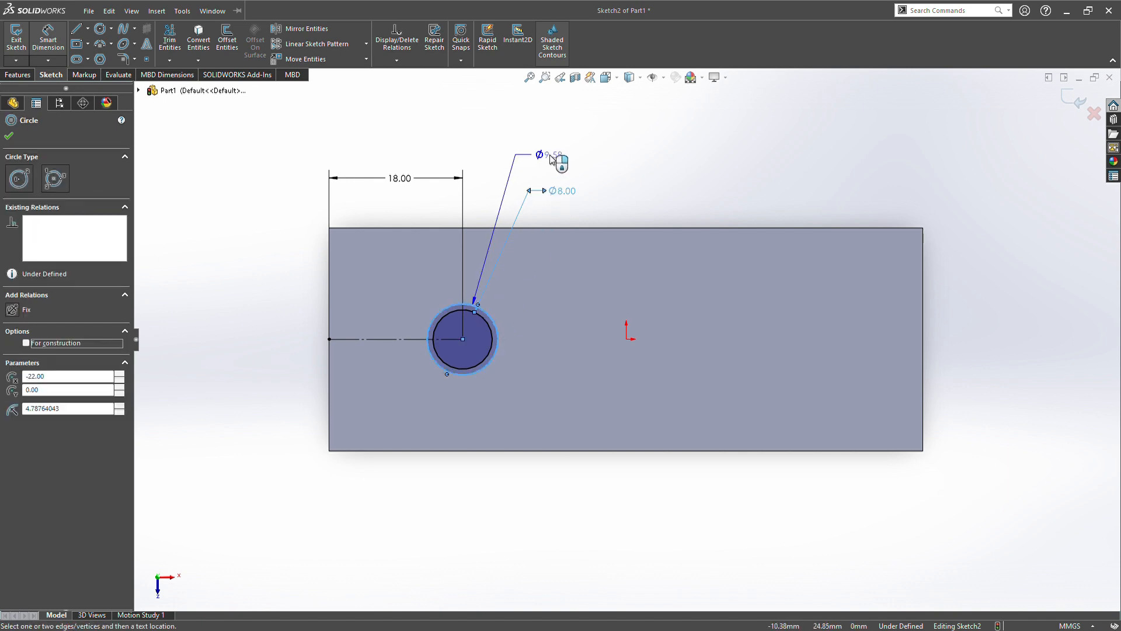
left_click(556, 162)
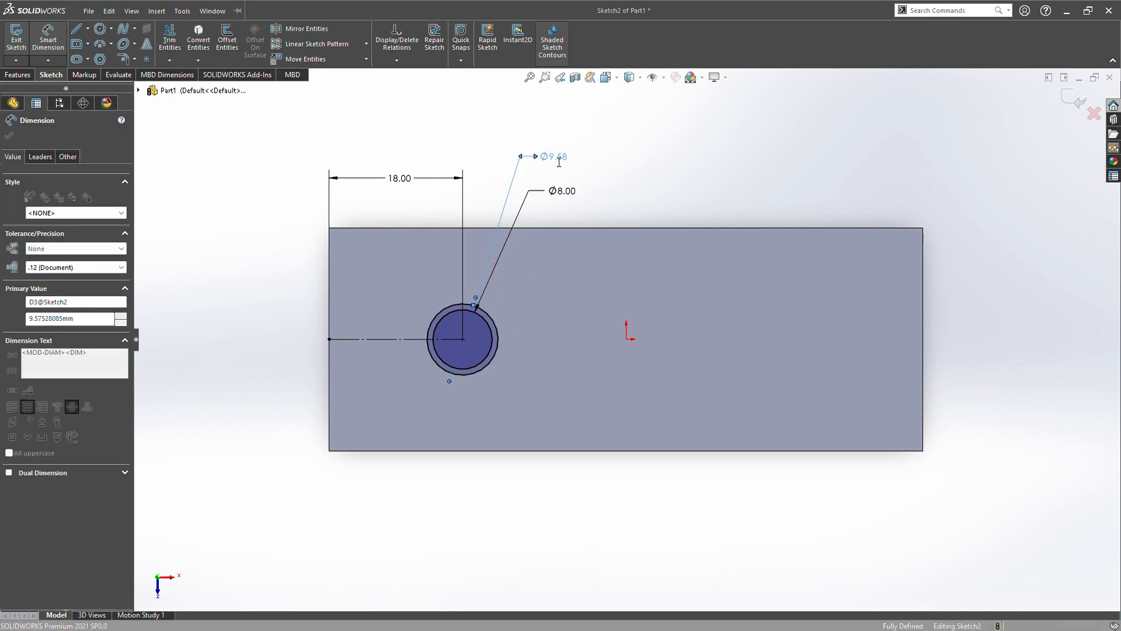
type("20")
key("Return")
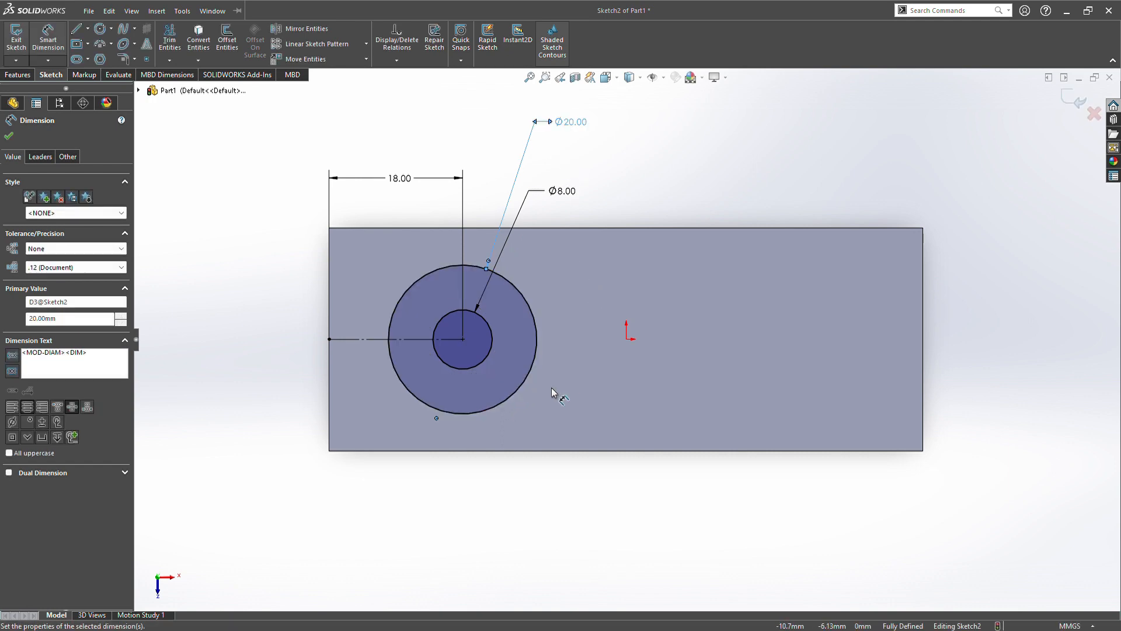
left_click(10, 137)
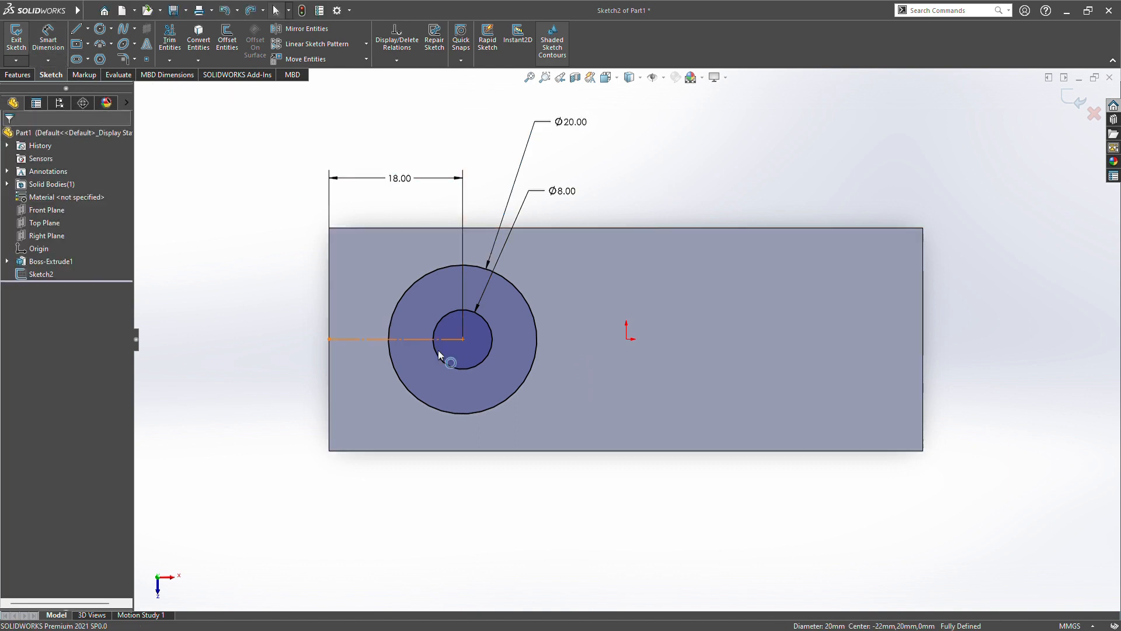
Step: Extrude the ring between the two circles upward as a 4 mm blind boss, keeping the center open
left_click(415, 318)
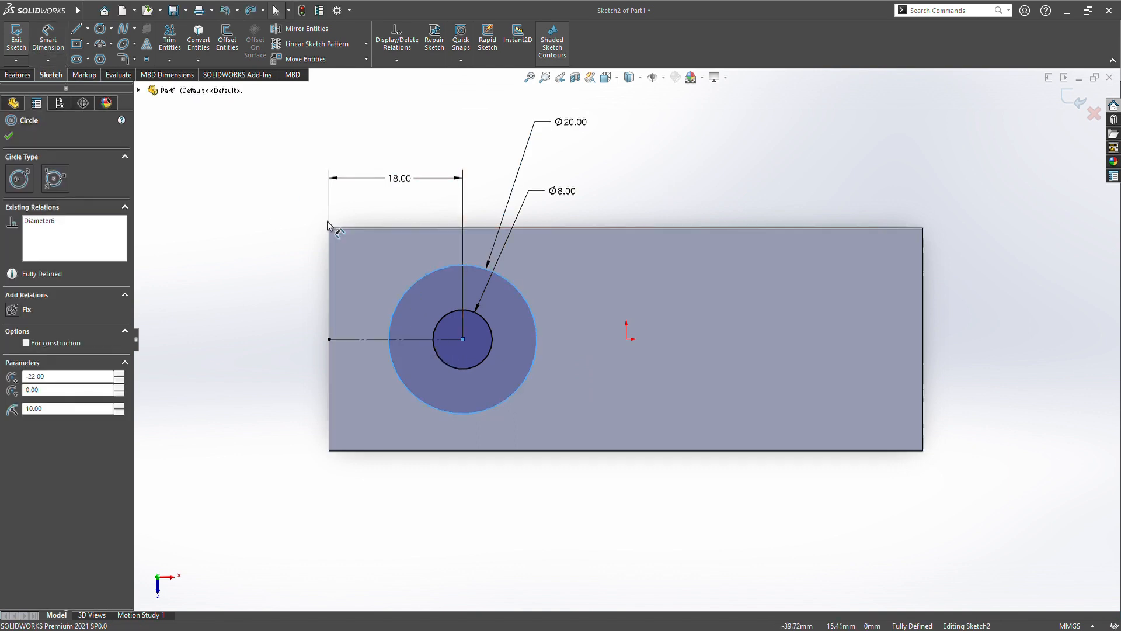
left_click(18, 75)
left_click(34, 48)
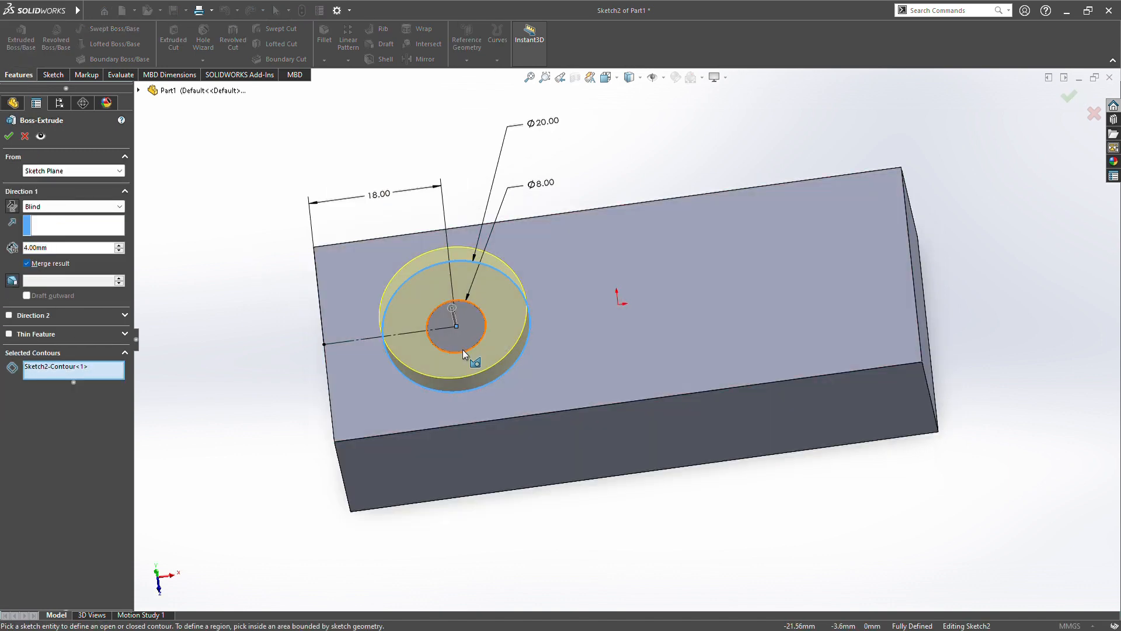
left_click(459, 343)
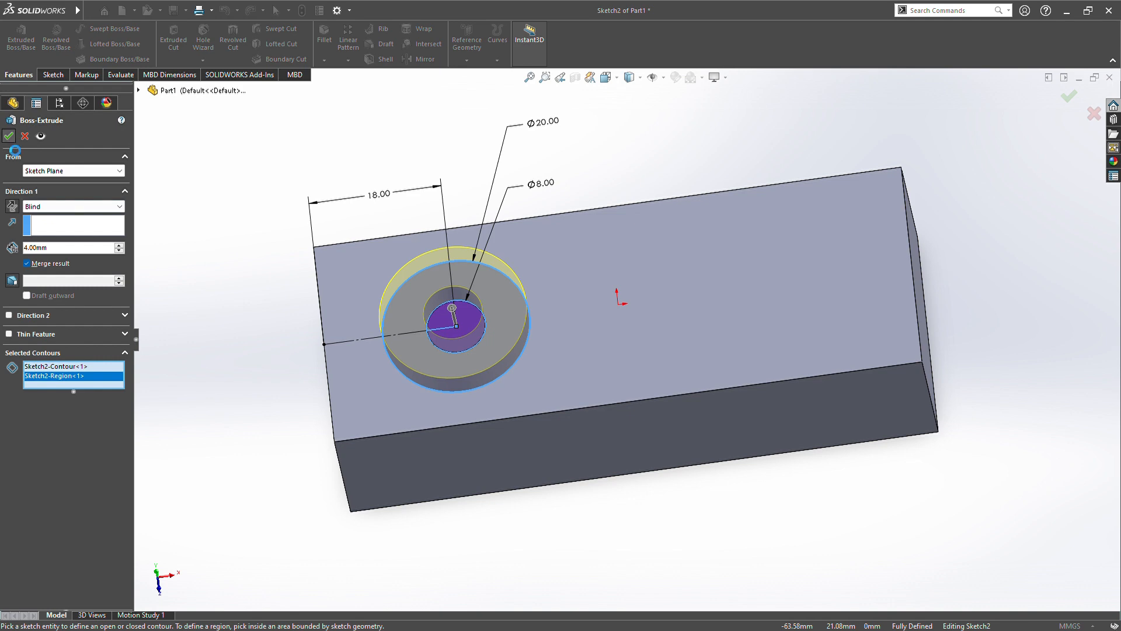
middle_click_drag(181, 361, 160, 231)
middle_click_drag(873, 196, 827, 238)
scroll(827, 238, "down", 1)
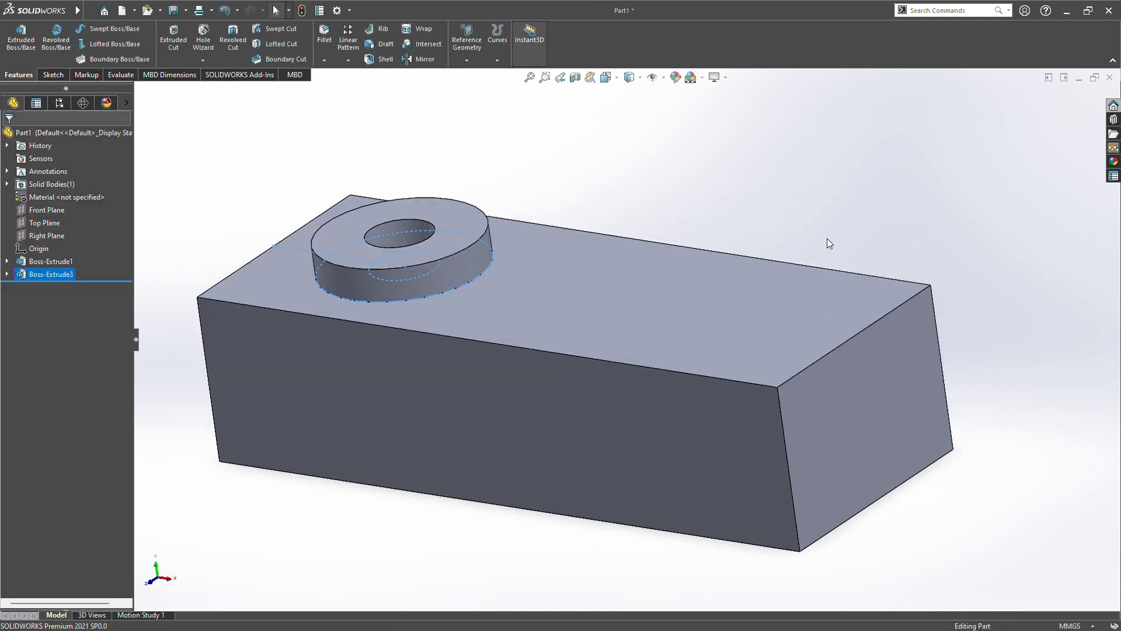
Step: Start a new sketch on the Front Plane
scroll(839, 238, "up", 4)
left_click(40, 210)
left_click(41, 200)
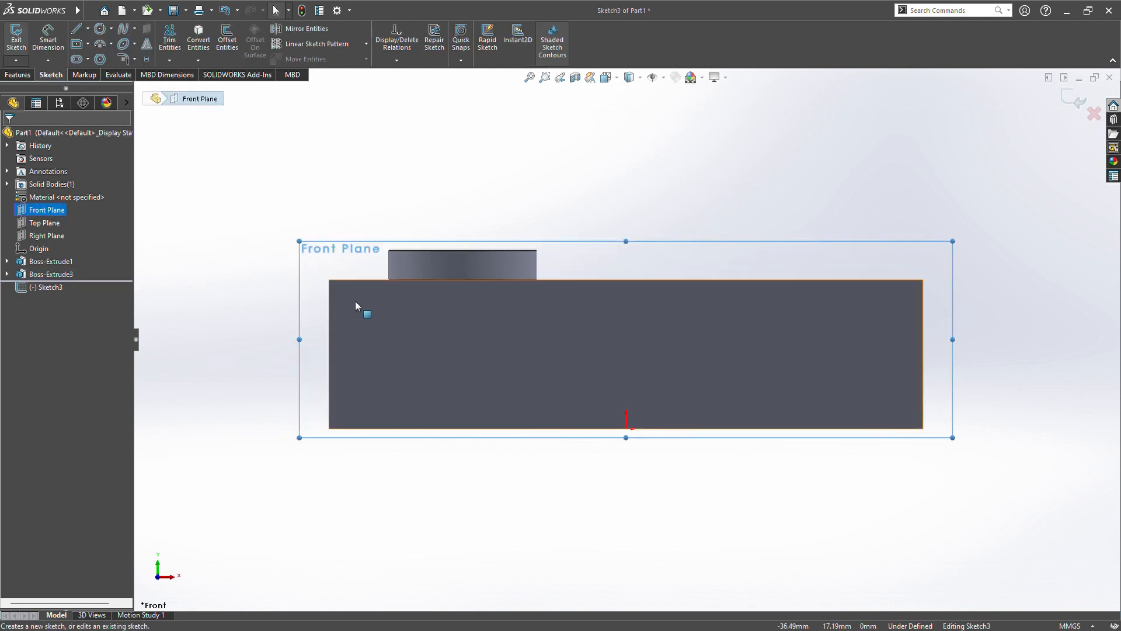
scroll(514, 285, "down", 1)
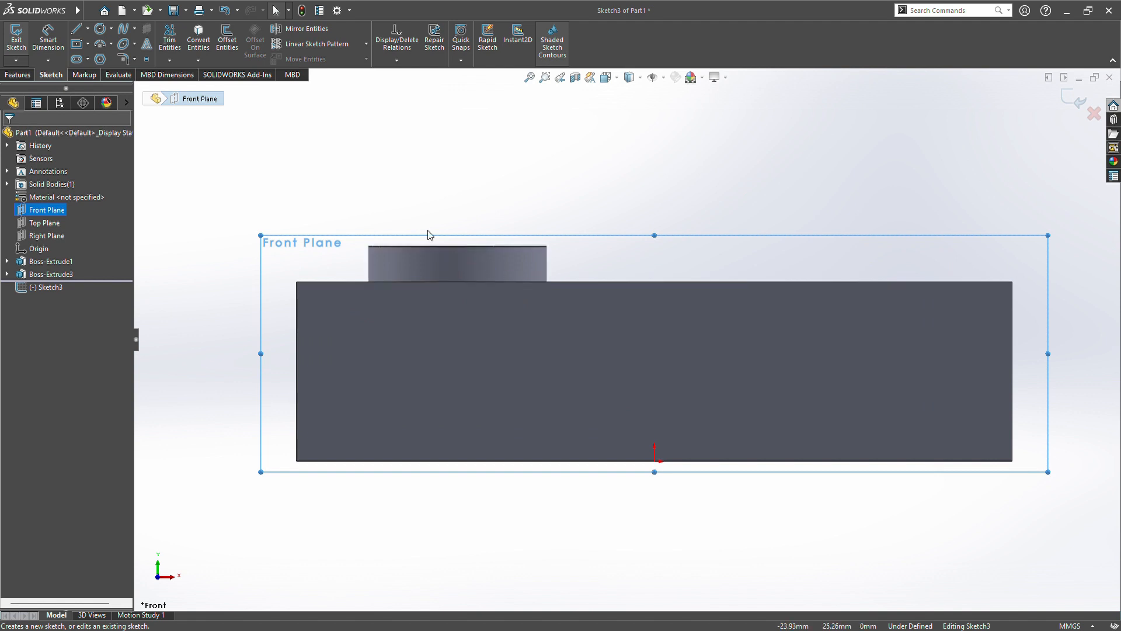
Step: Sketch a closed inverted-L profile from the block's upper right corner, about 40.4 mm tall with a post about 8.9 mm wide and an arm toward the ring
left_click(76, 28)
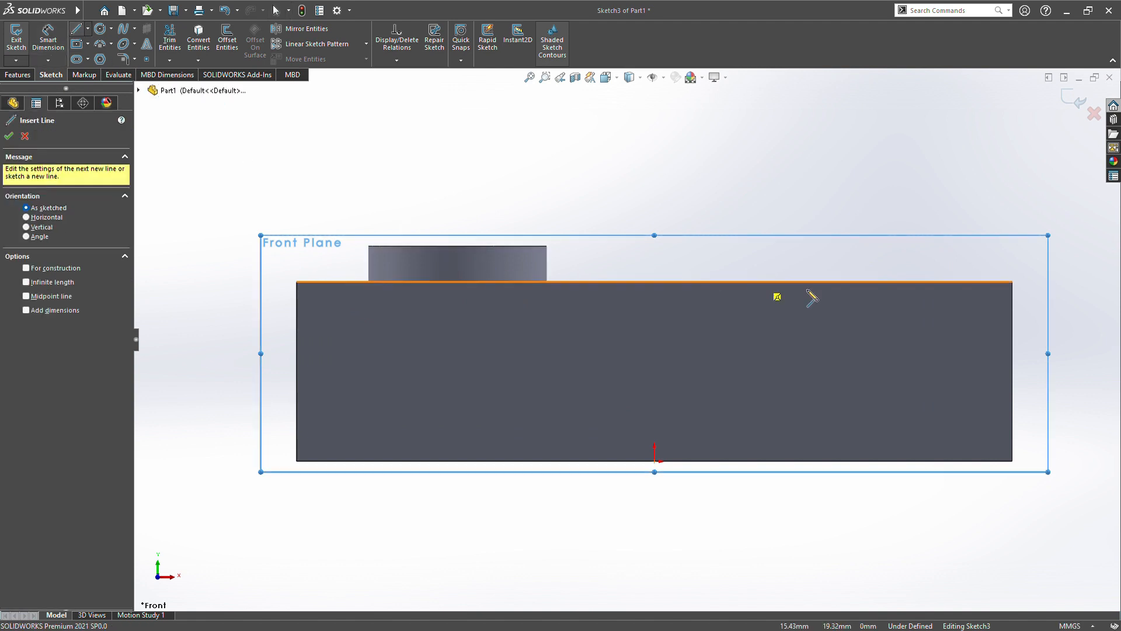
scroll(837, 260, "down", 3)
scroll(830, 271, "up", 6)
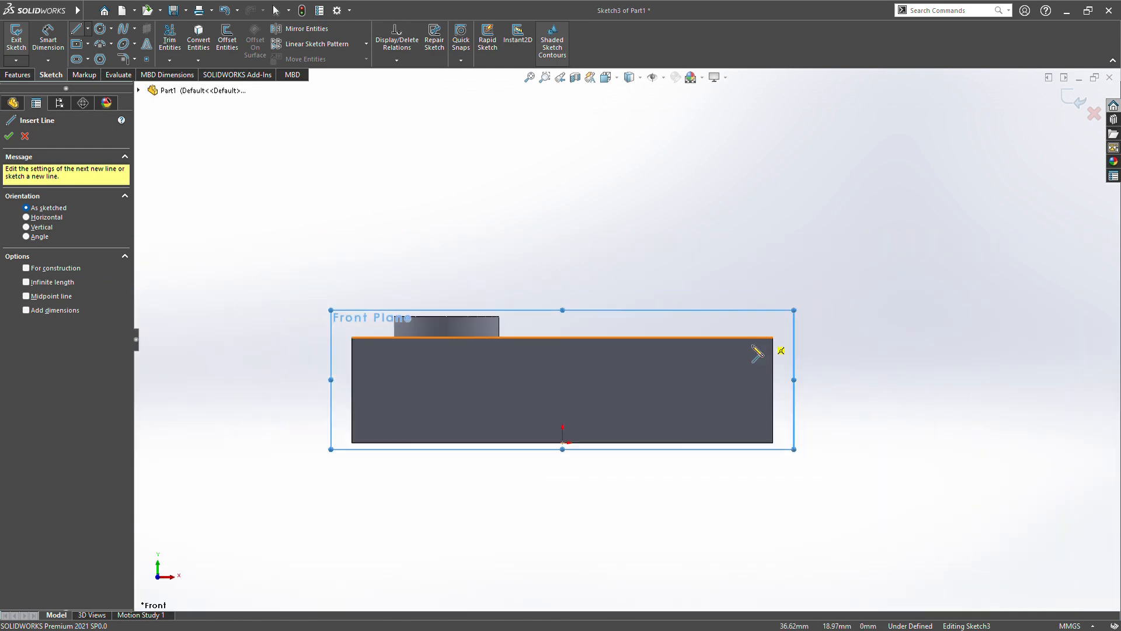
scroll(752, 346, "up", 2)
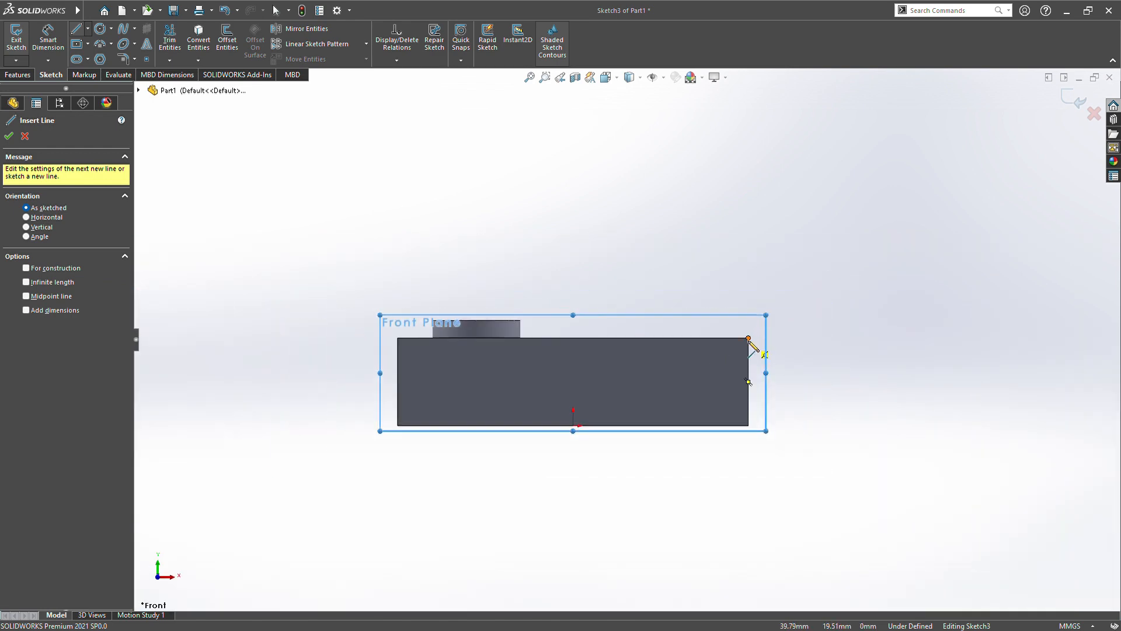
left_click(749, 338)
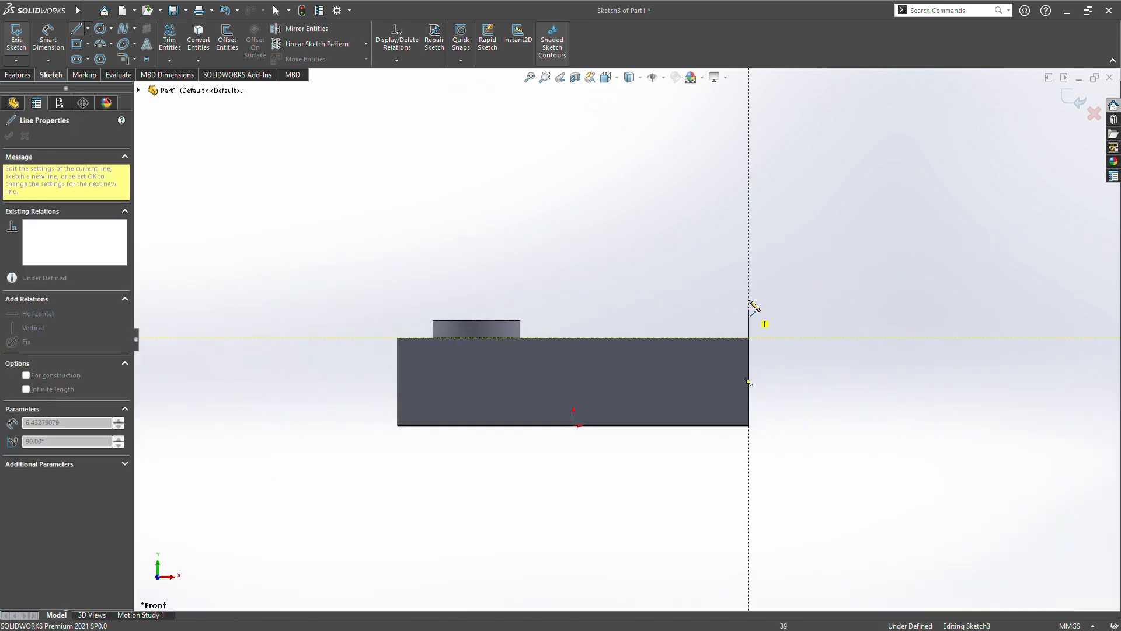
left_click(749, 162)
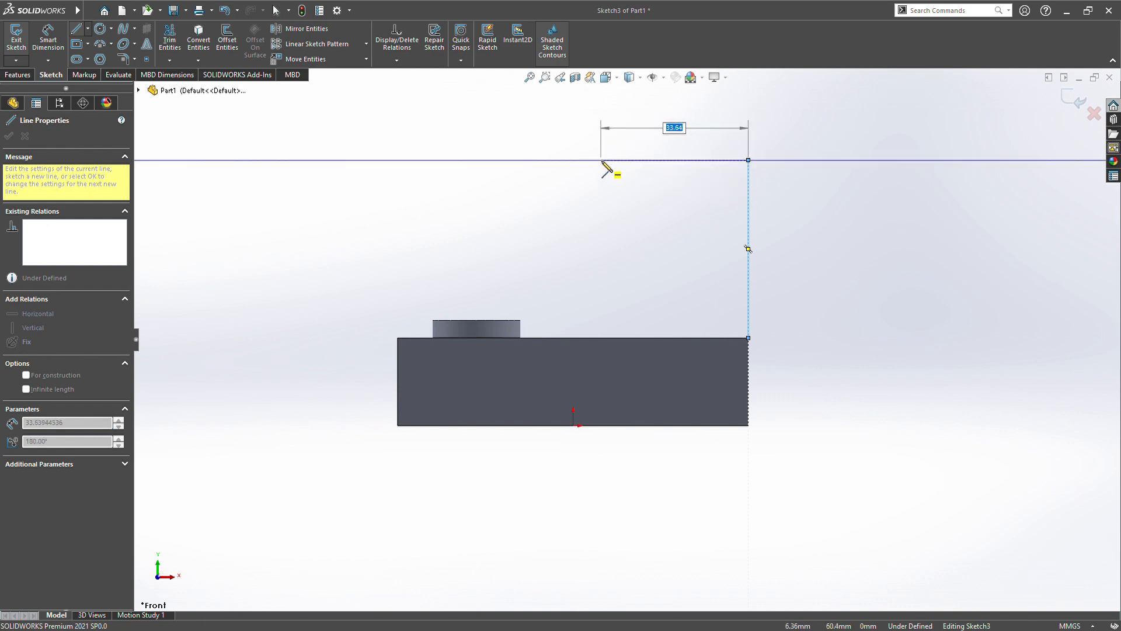
left_click(534, 160)
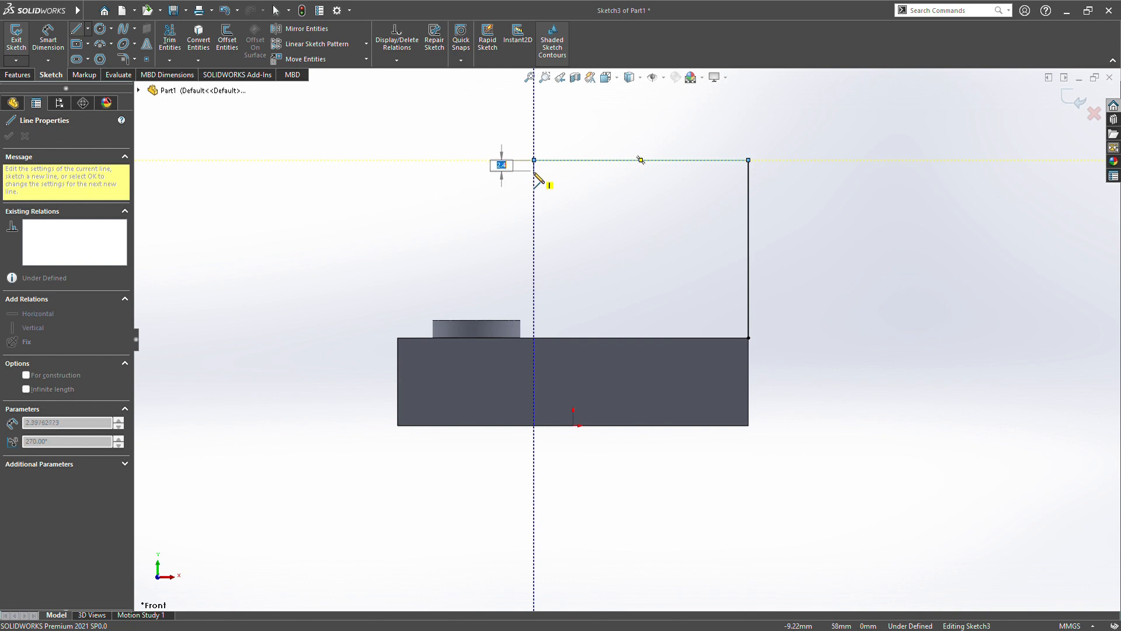
left_click(533, 170)
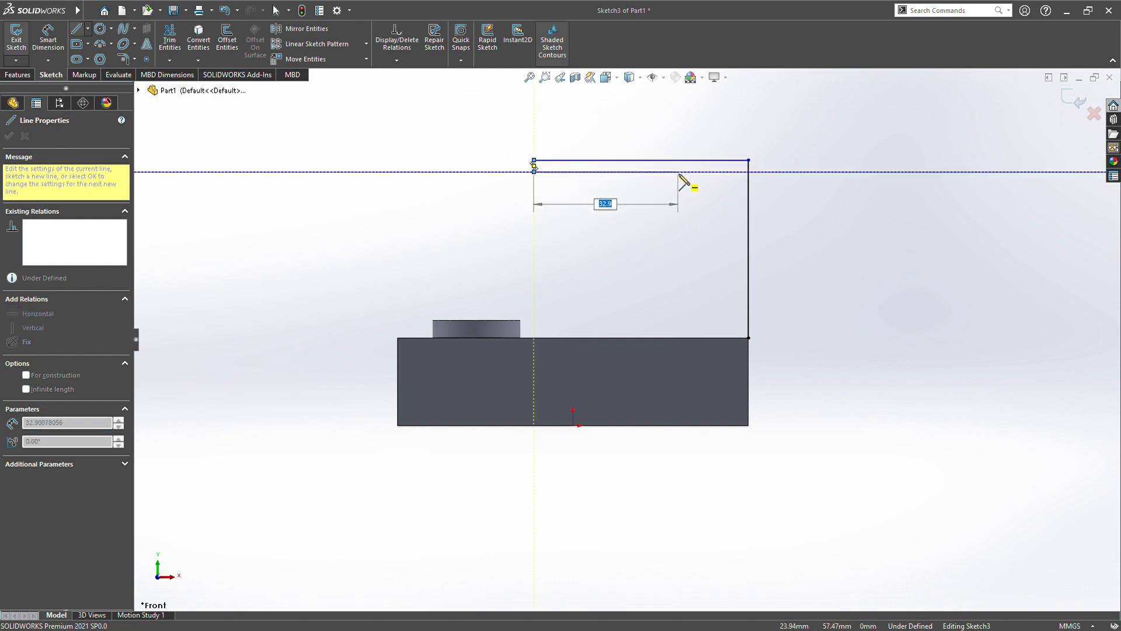
left_click(710, 172)
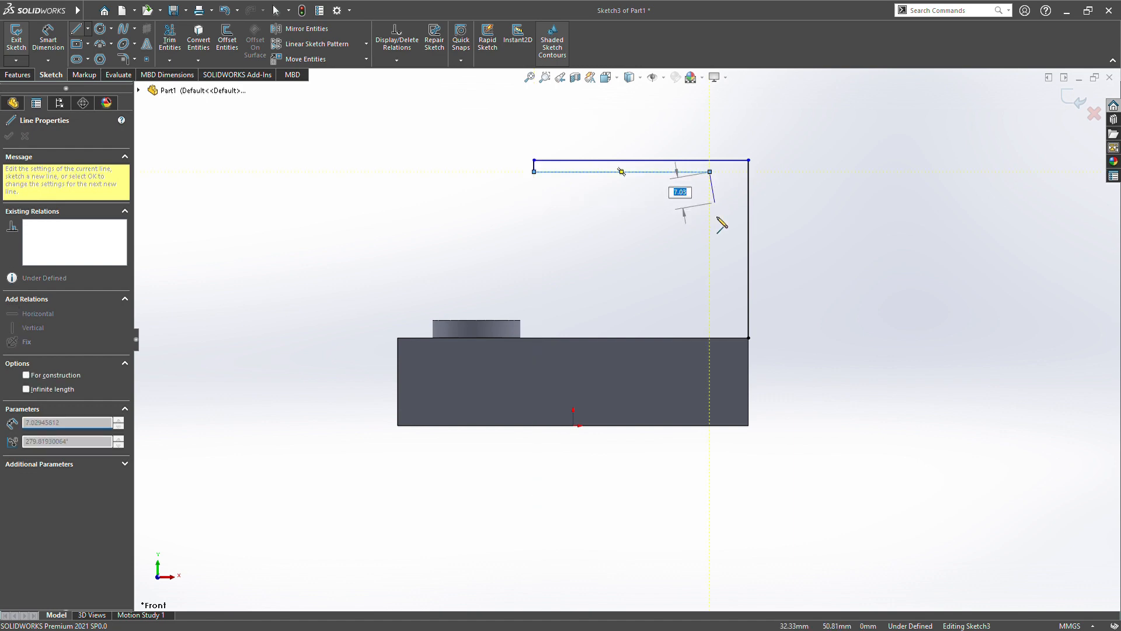
left_click(711, 337)
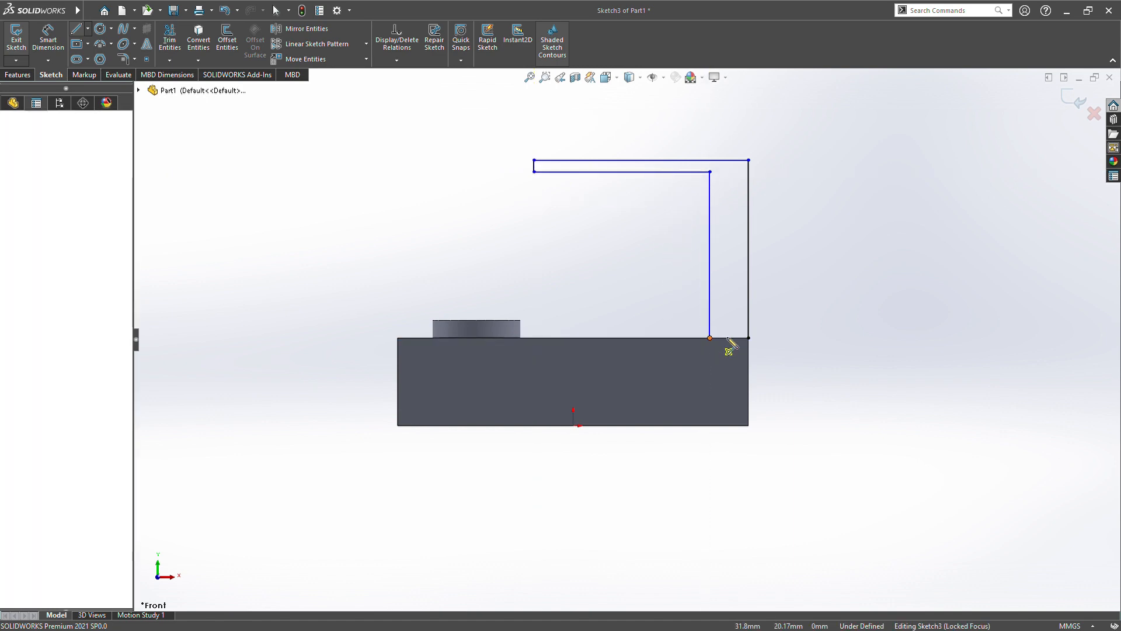
left_click(749, 338)
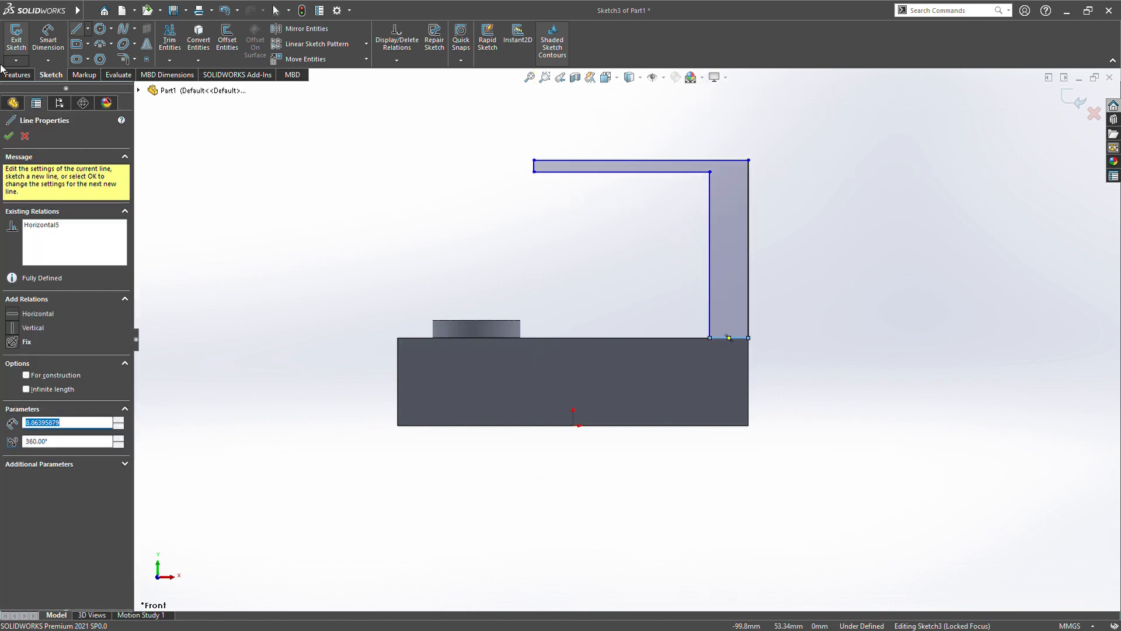
key("Escape")
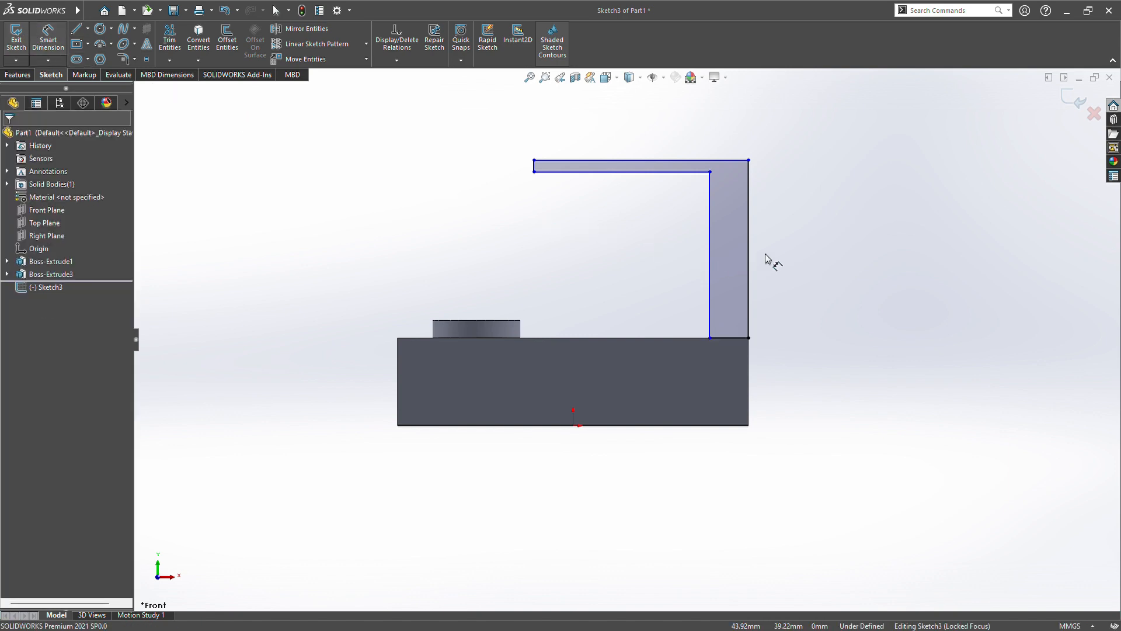
Step: Dimension the profile's outer vertical line to 150 mm
left_click(750, 258)
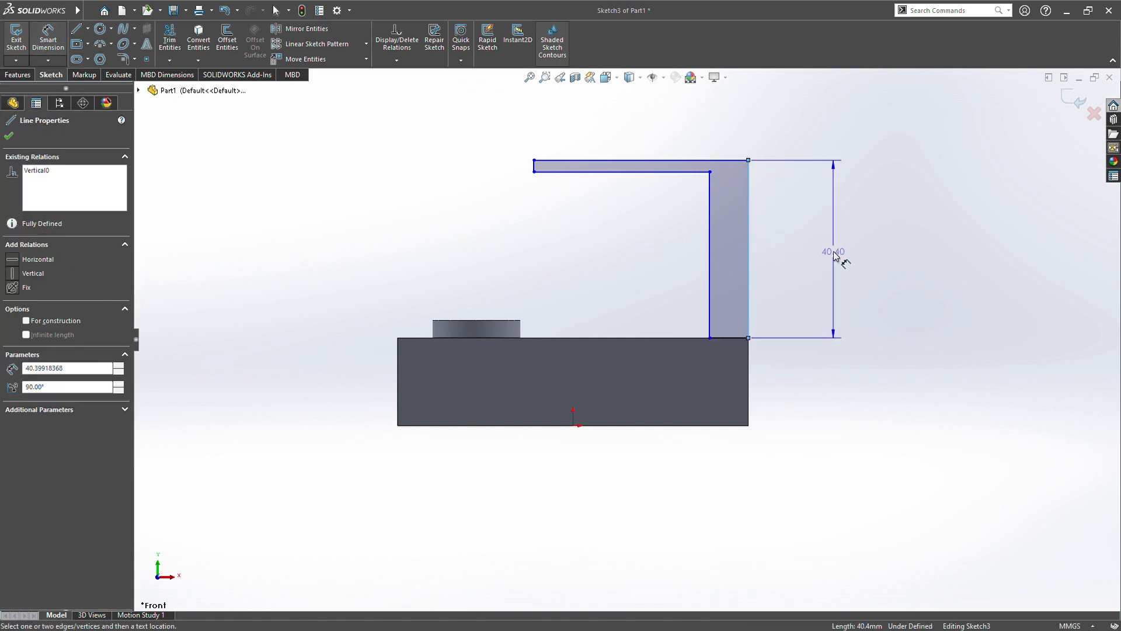
left_click(846, 257)
type("150")
key("Return")
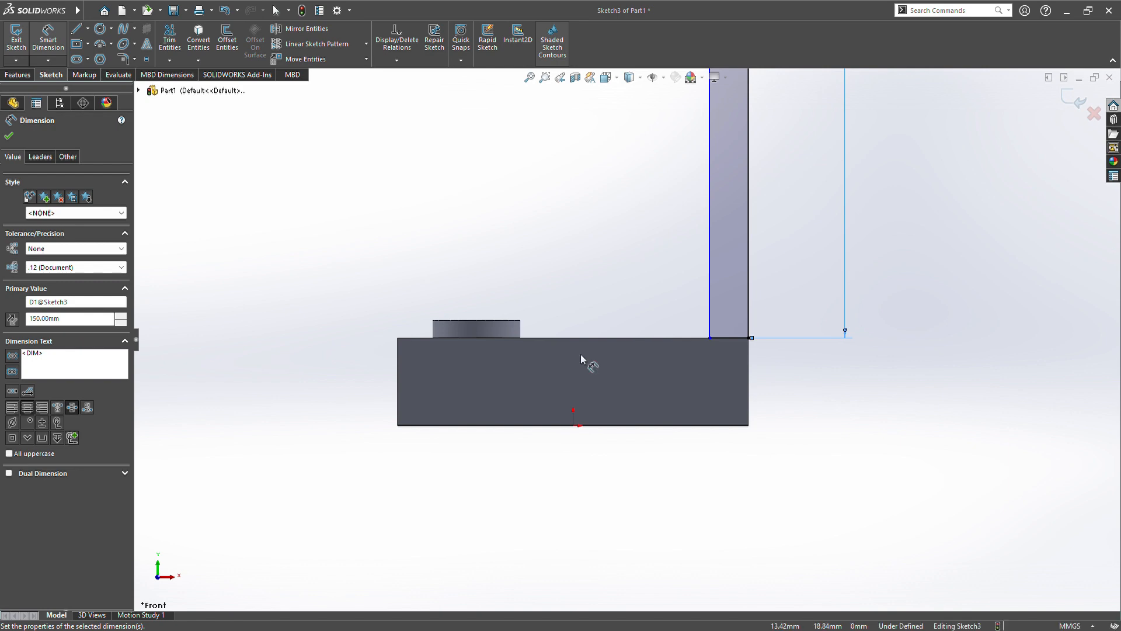
Step: Dimension the short vertical line at the arm's free end to 6 mm
scroll(628, 213, "up", 5)
scroll(631, 226, "down", 8)
left_click(624, 310)
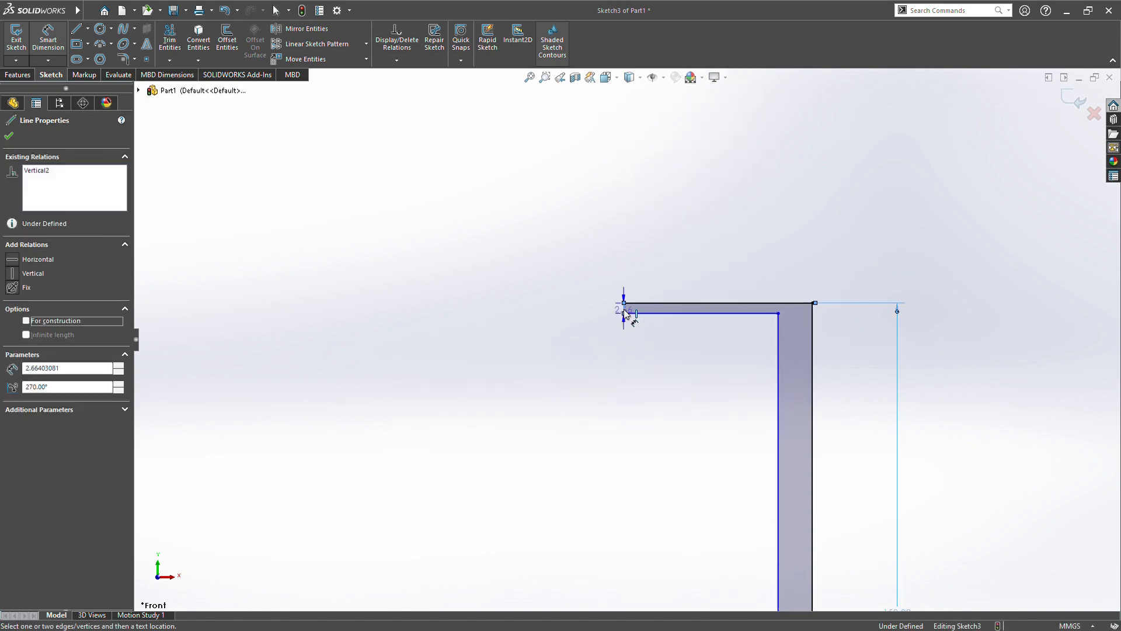
left_click(528, 309)
type("6.00mm")
key("Return")
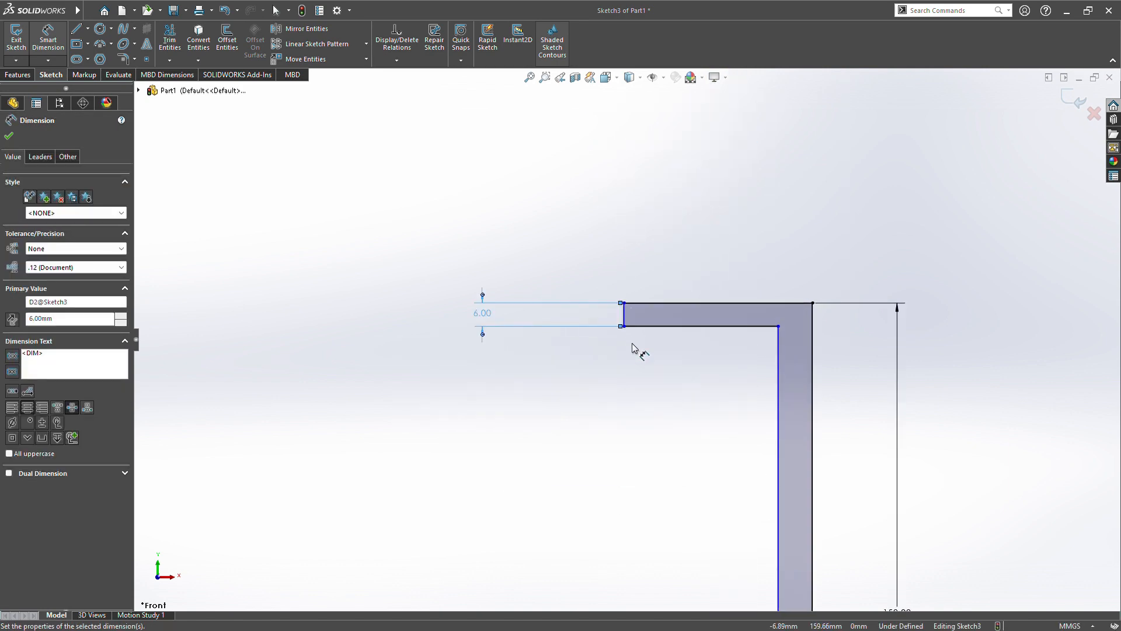
Step: Dimension the post's width between its inner and outer vertical lines to 17 mm
left_click(780, 435)
left_click(813, 433)
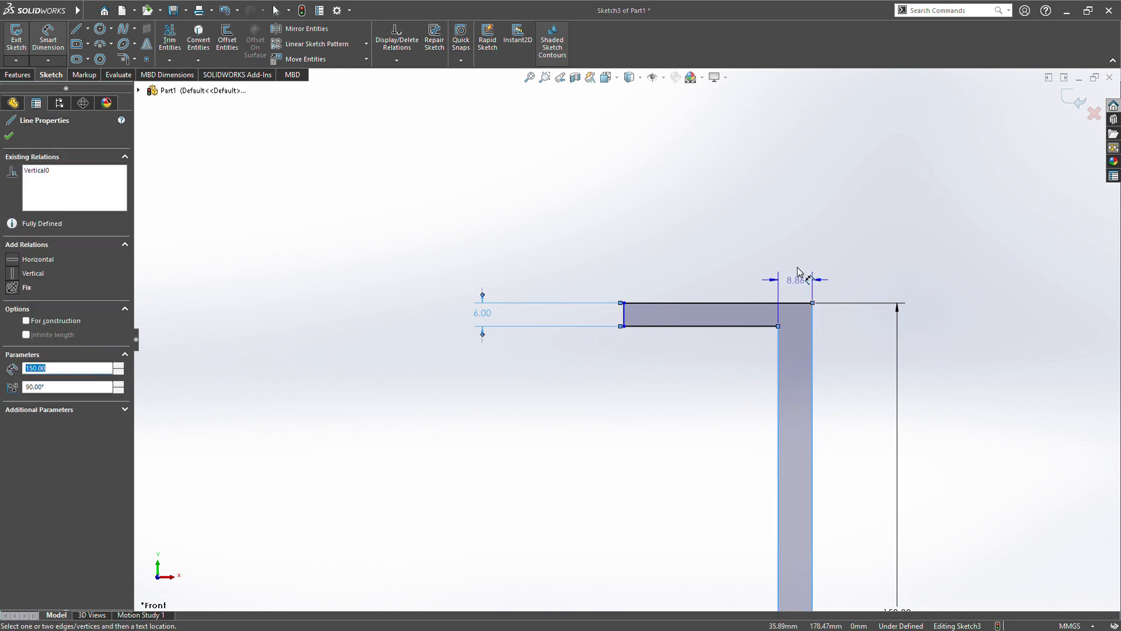
left_click(795, 261)
type("17")
key("Return")
Step: Sketch a three-point arc with a radius of about 42 mm, its ends on the post's inner line and bulging into the post
scroll(795, 261, "up", 3)
scroll(700, 569, "down", 3)
scroll(694, 560, "up", 2)
scroll(695, 565, "up", 2)
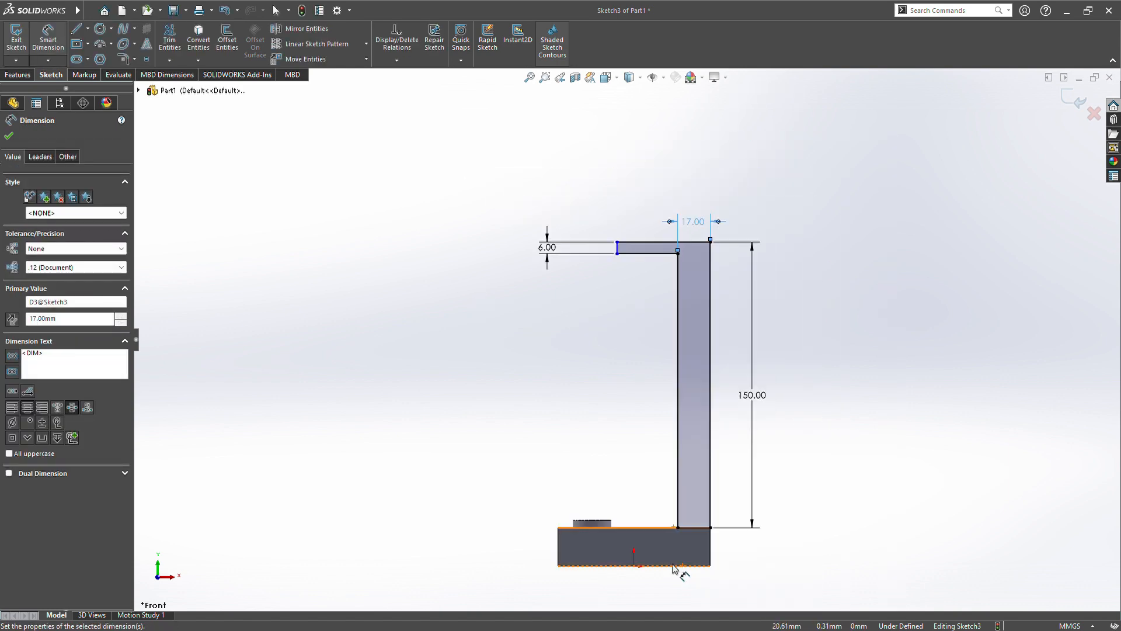
scroll(611, 463, "up", 2)
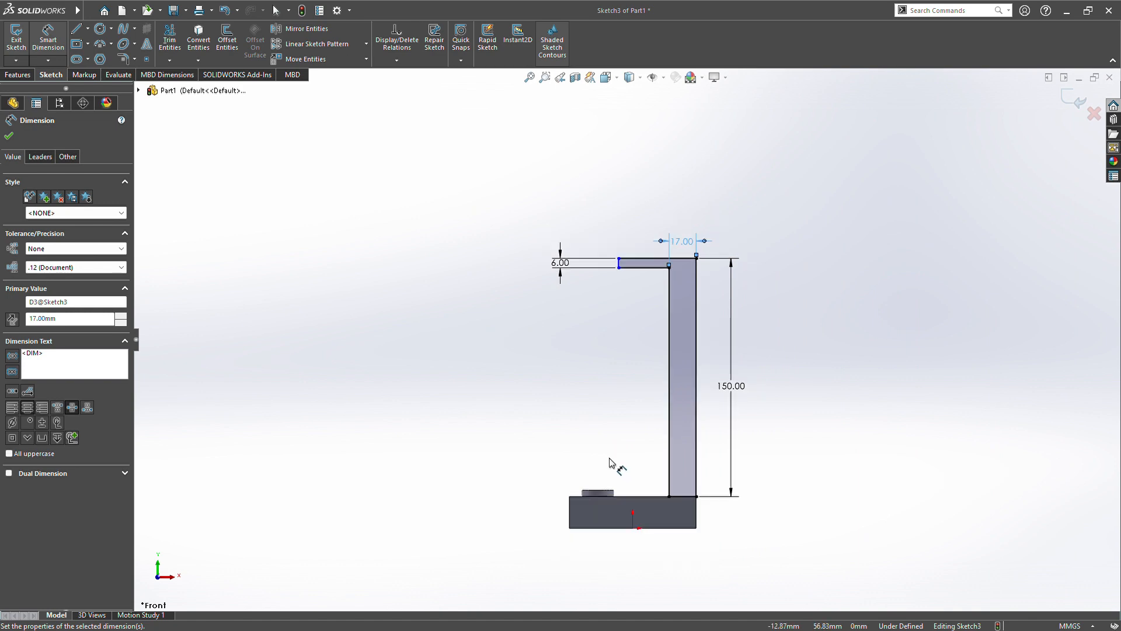
left_click(100, 44)
left_click(669, 351)
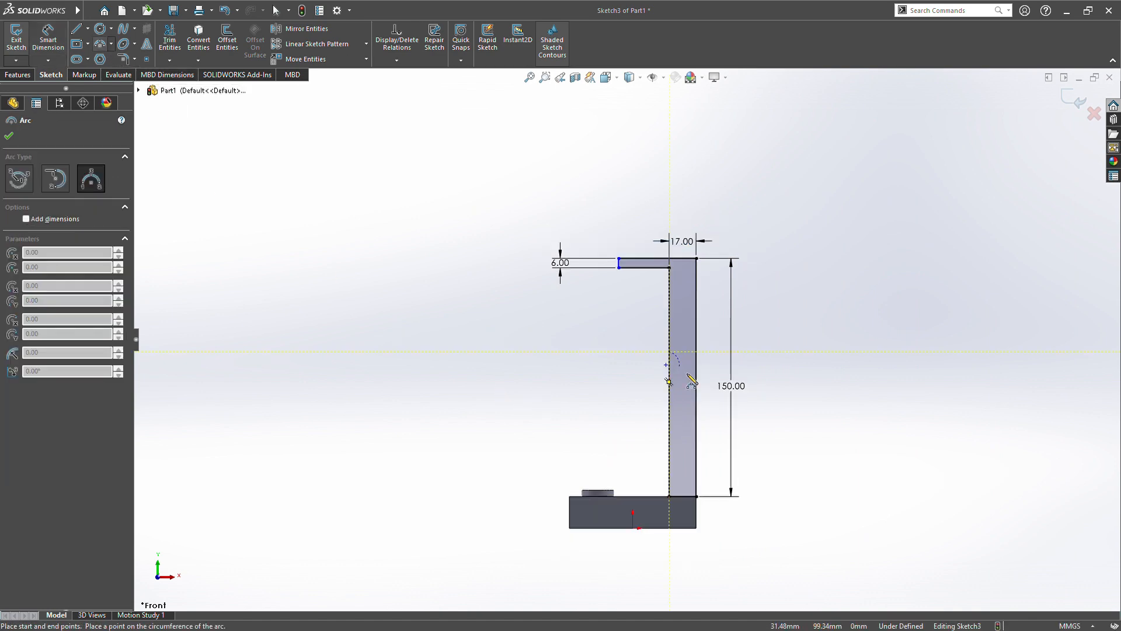
left_click(671, 417)
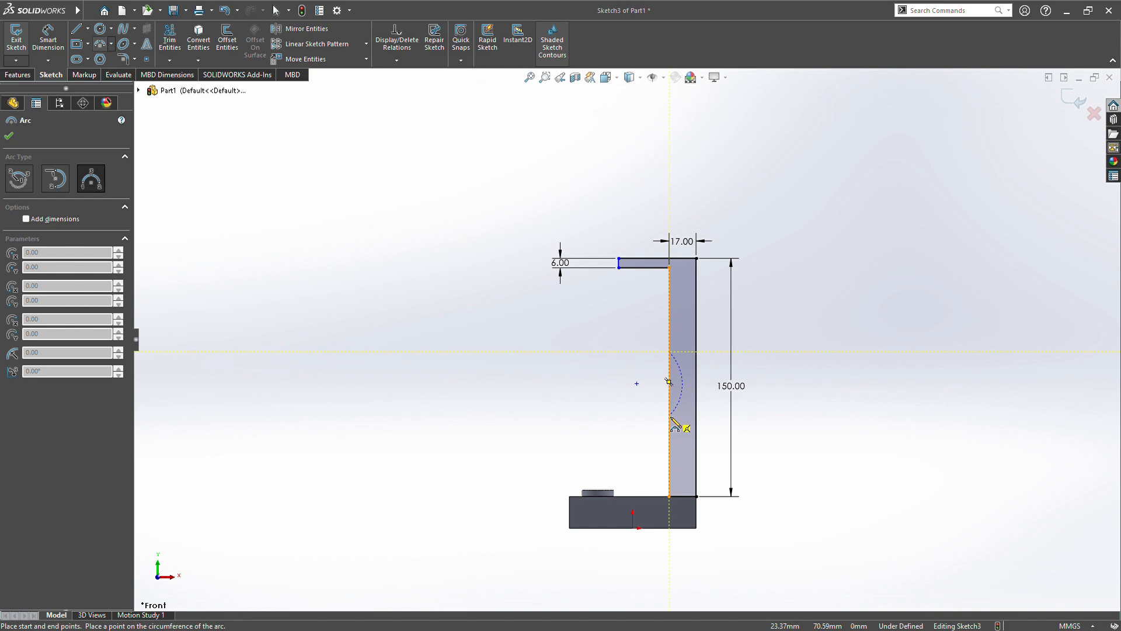
left_click(678, 390)
key("Return")
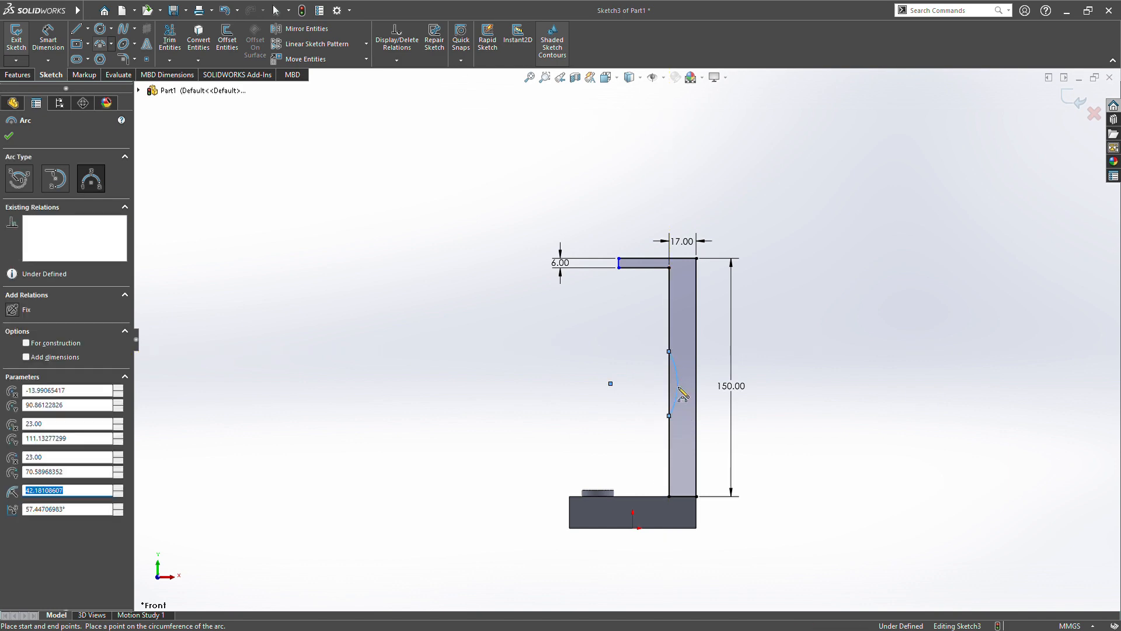
Step: Dimension the arc's lower endpoint 40.60 mm above the profile's base line
left_click(43, 53)
left_click(669, 416)
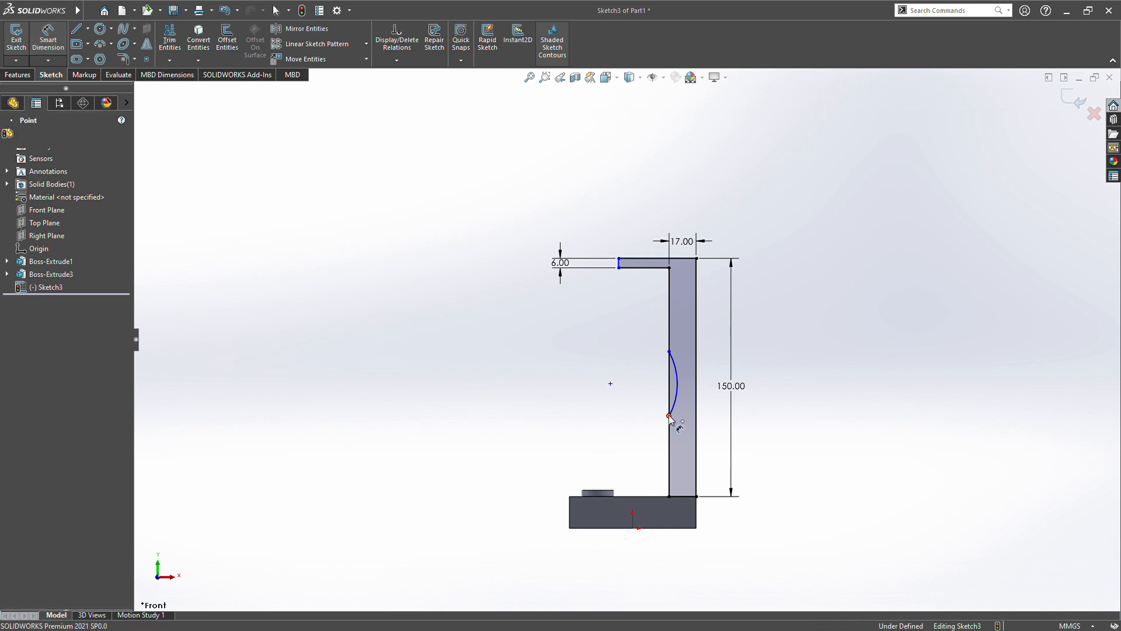
left_click(682, 497)
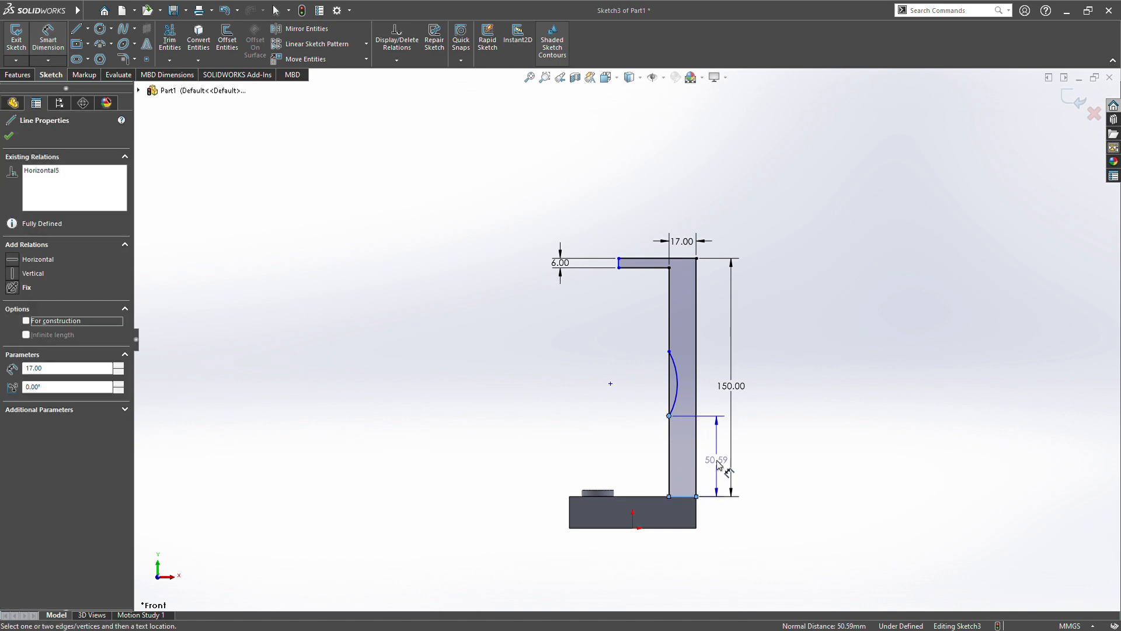
left_click(718, 461)
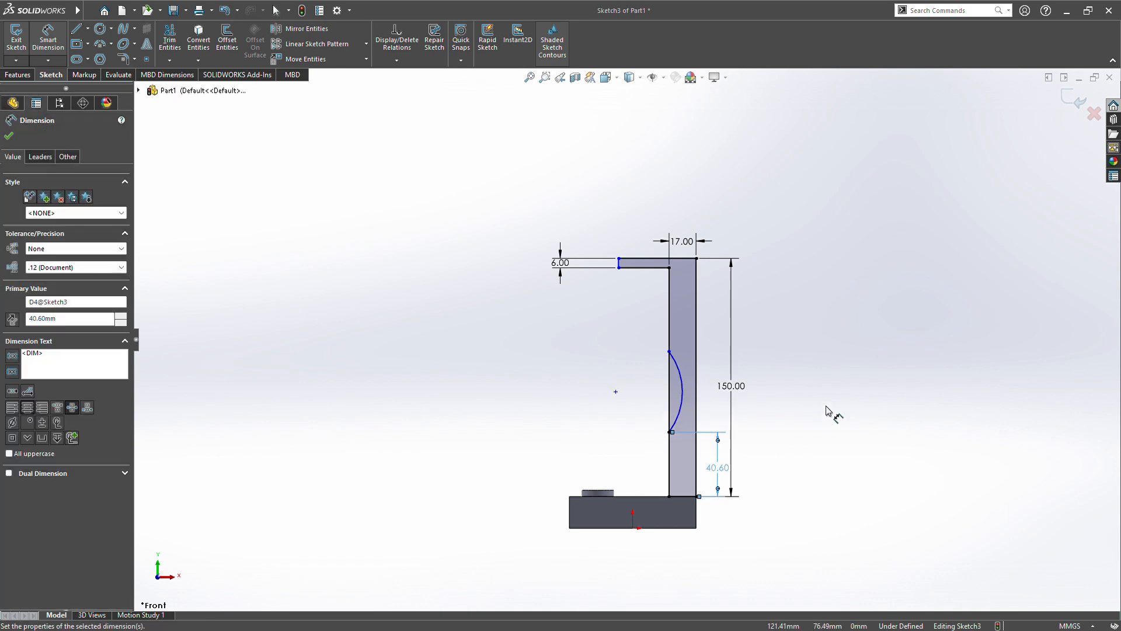
Step: Dimension the vertical distance between the arc's two endpoints to 65 mm
left_click(669, 351)
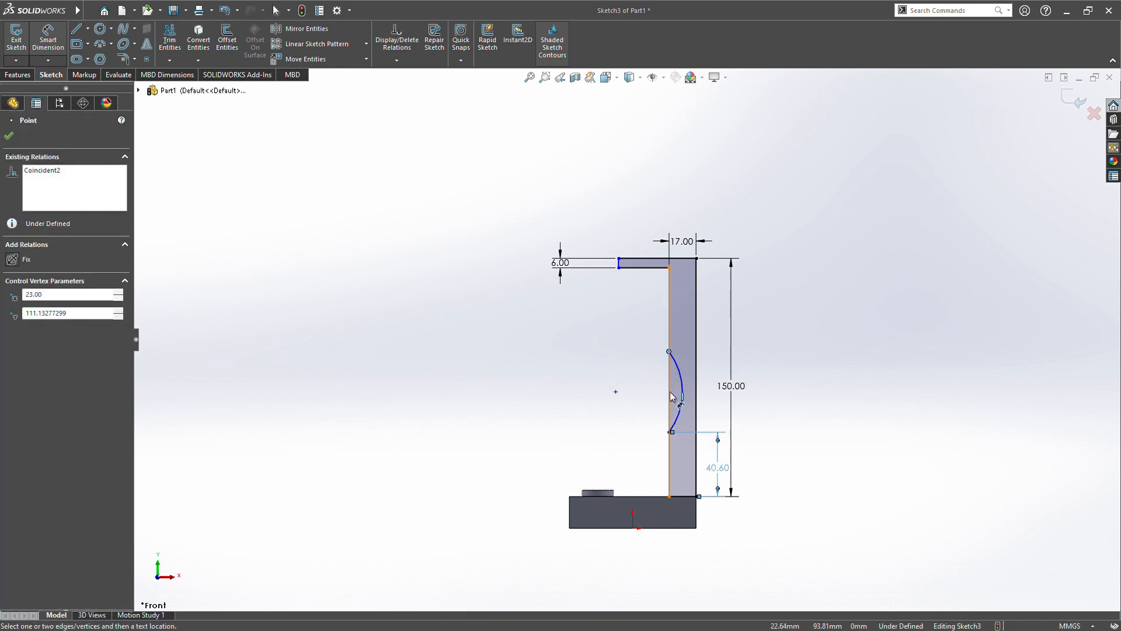
left_click(670, 432)
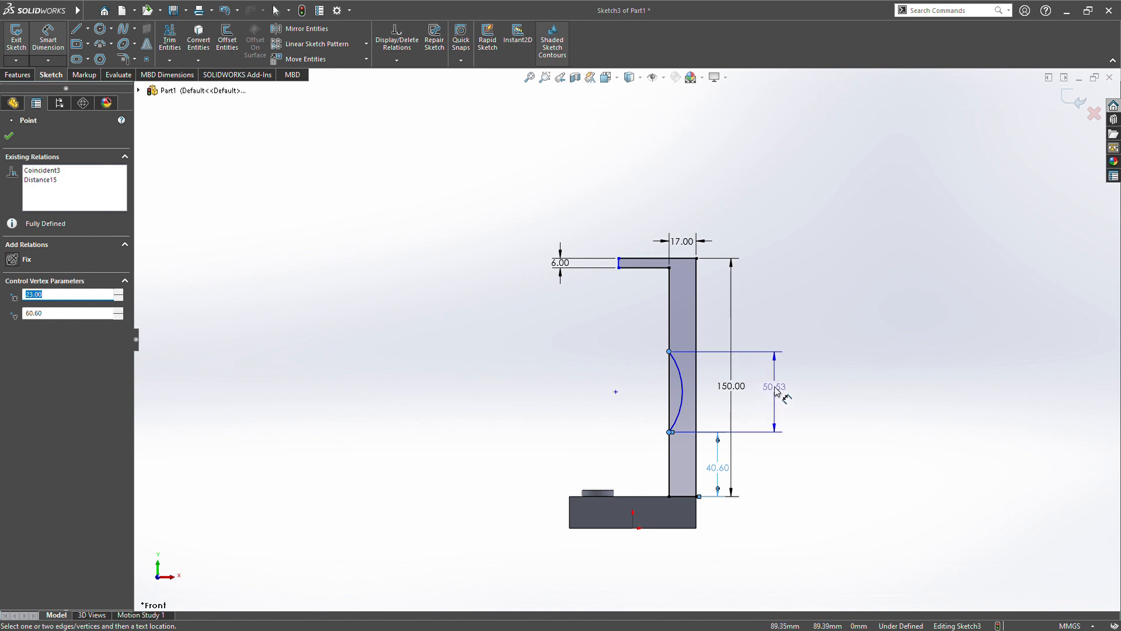
left_click(775, 391)
type("65.00mm")
key("Return")
Step: Dimension the gap between the arc's outermost point and the post's outer vertical line to 6.20 mm
scroll(656, 357, "down", 6)
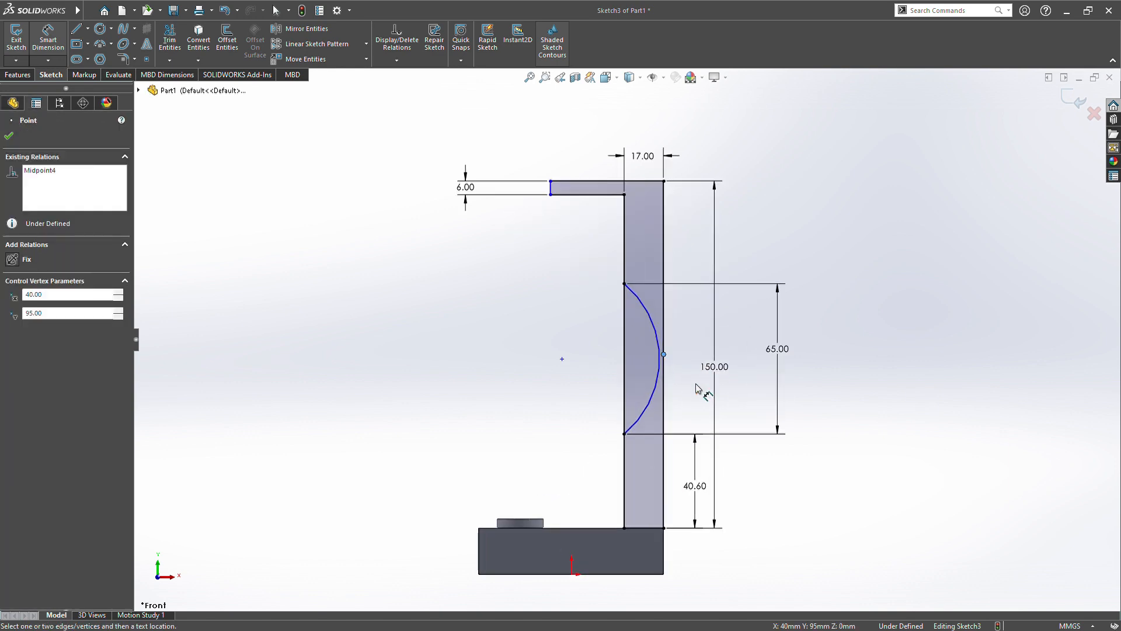
left_click(663, 344)
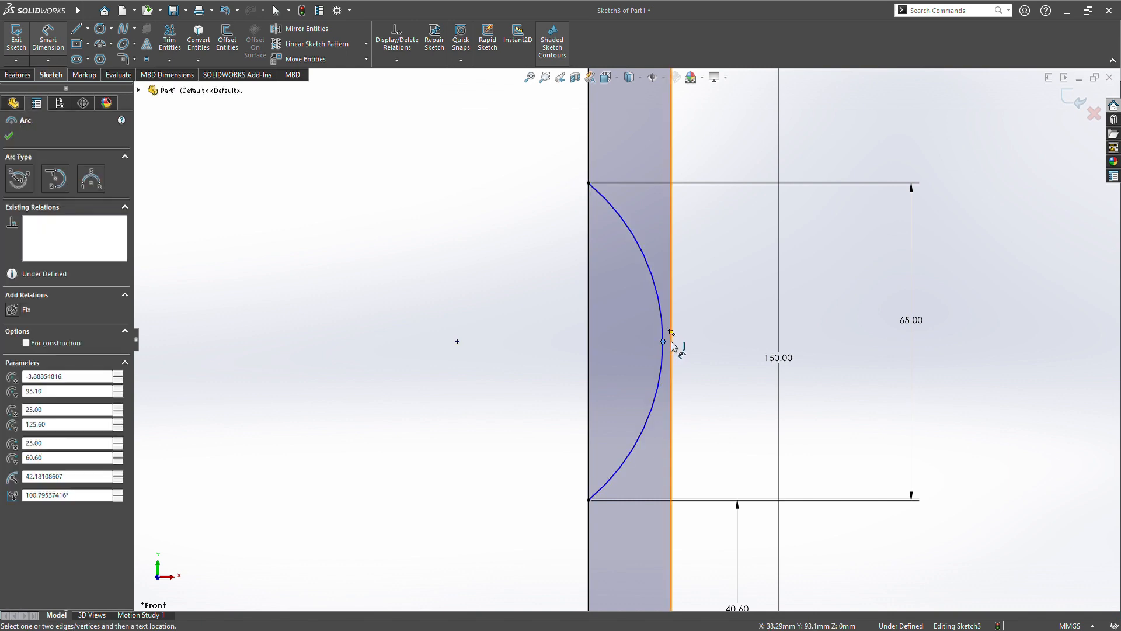
left_click(672, 344)
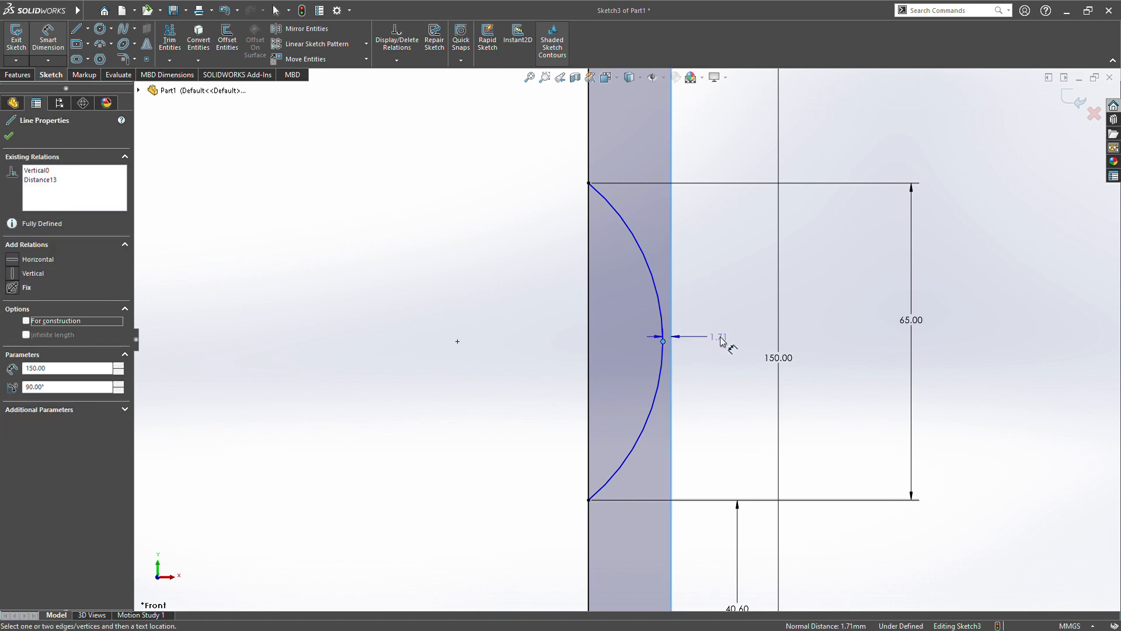
left_click(750, 345)
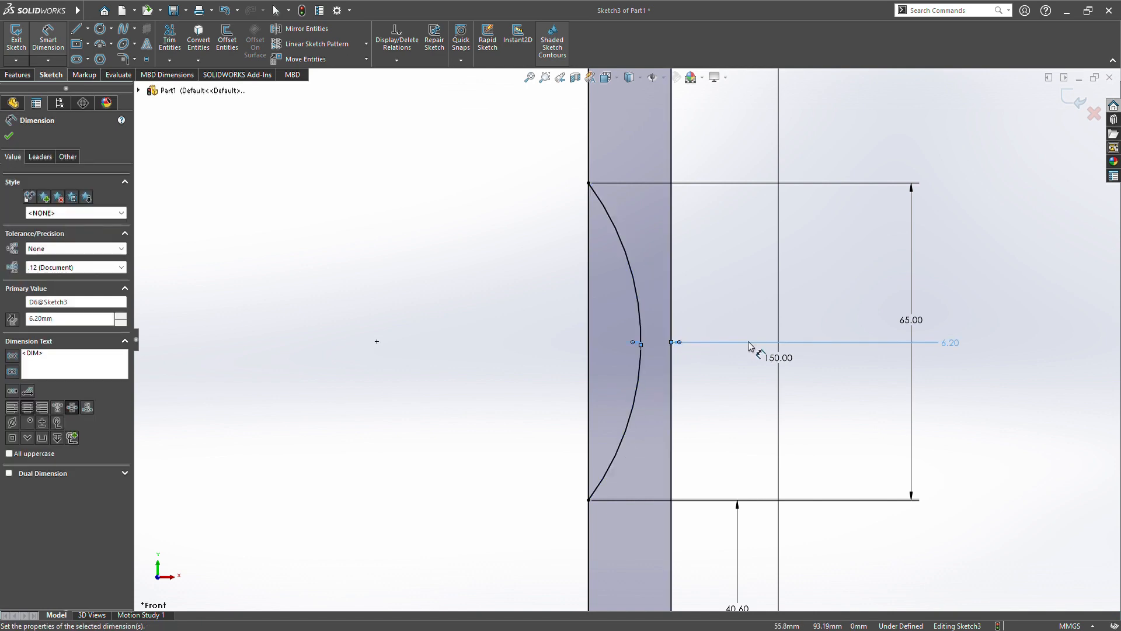
Step: Power-trim the segment of the post's inner line between the arc's endpoints
left_click(48, 36)
left_click(170, 41)
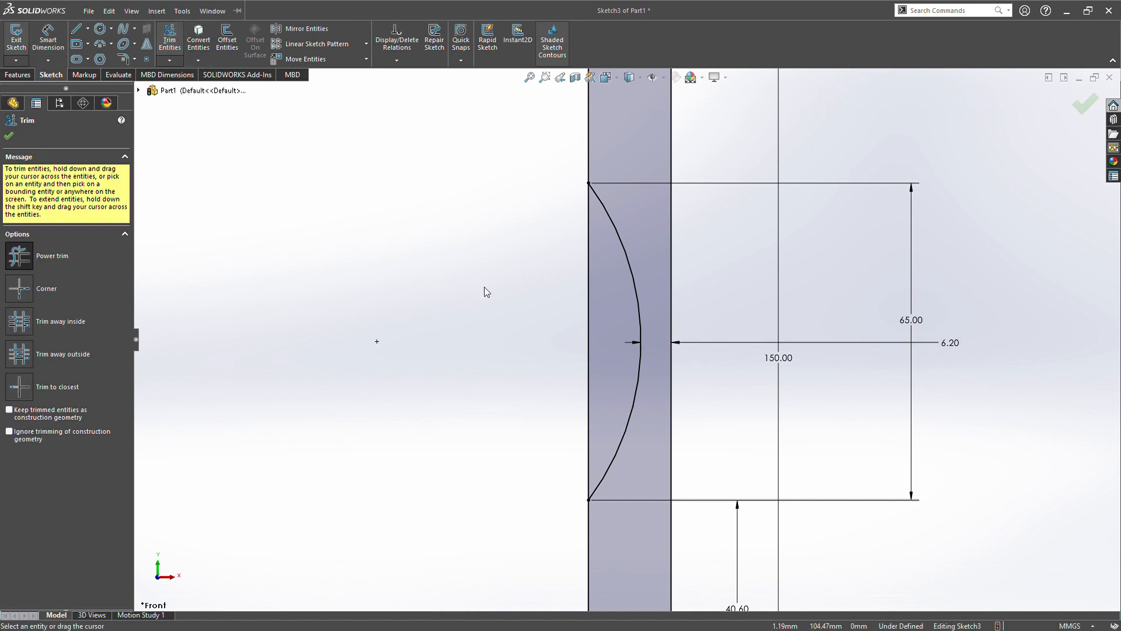
left_click_drag(592, 320, 601, 317)
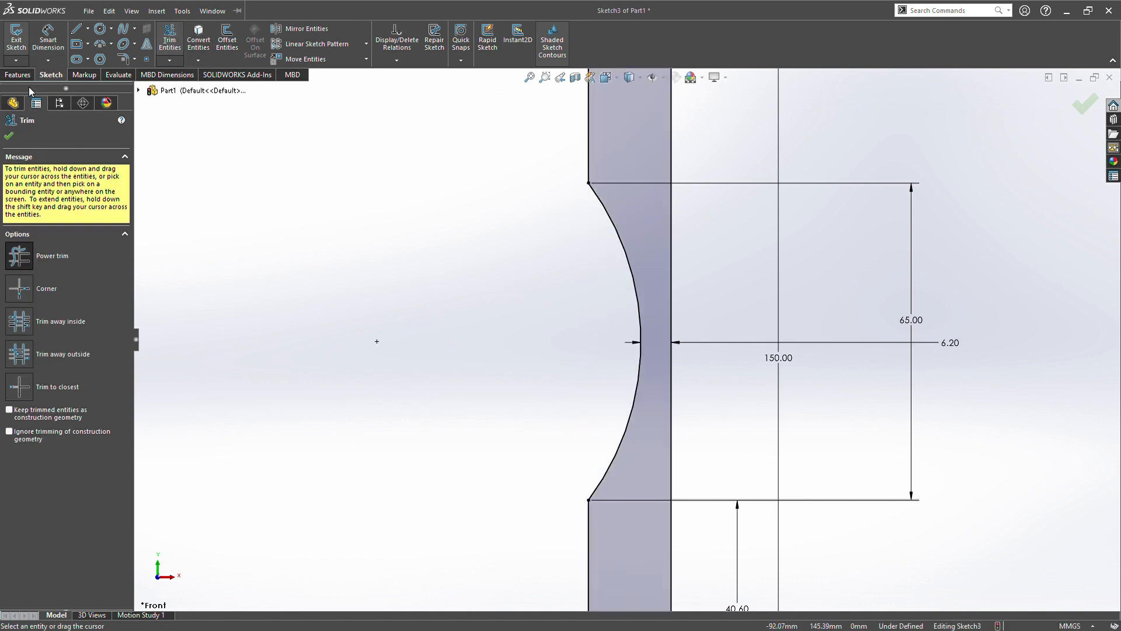
Step: Extrude the post profile 18 mm as a Mid Plane boss merged with the existing body
left_click(10, 73)
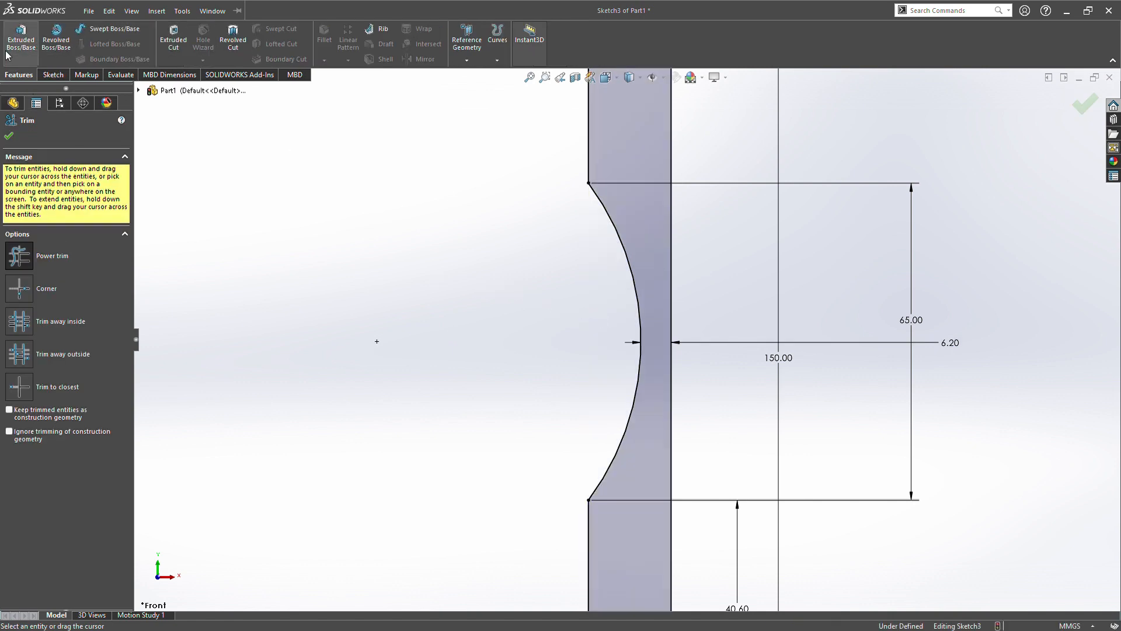
left_click(21, 38)
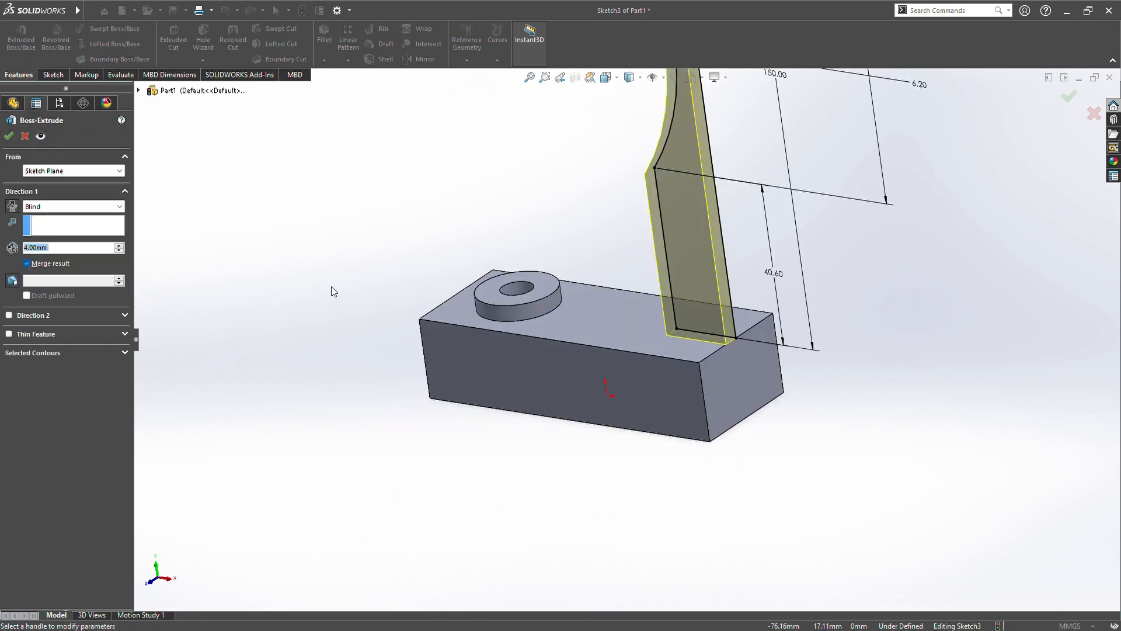
scroll(630, 242, "up", 5)
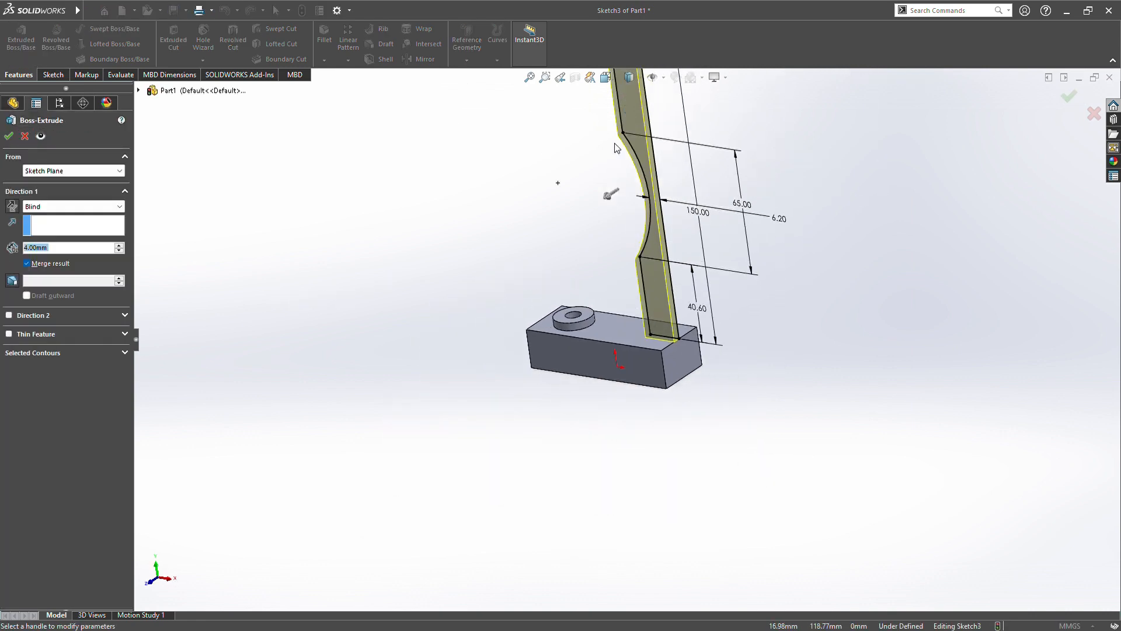
scroll(633, 121, "down", 2)
scroll(634, 123, "up", 3)
scroll(634, 168, "up", 1)
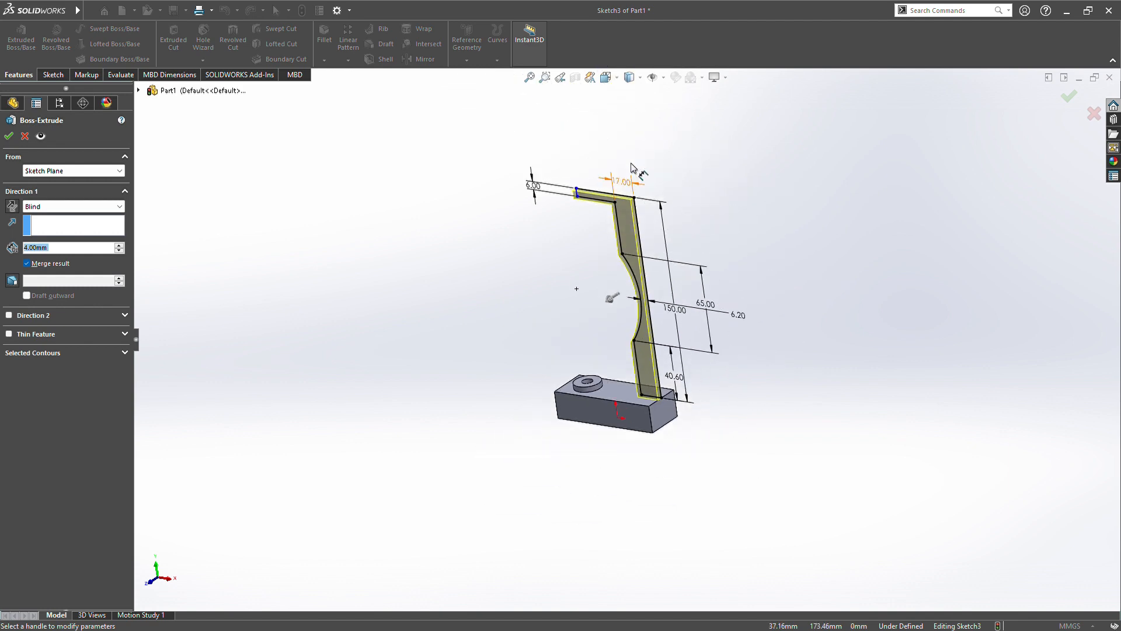
left_click(76, 206)
left_click(89, 276)
type("1")
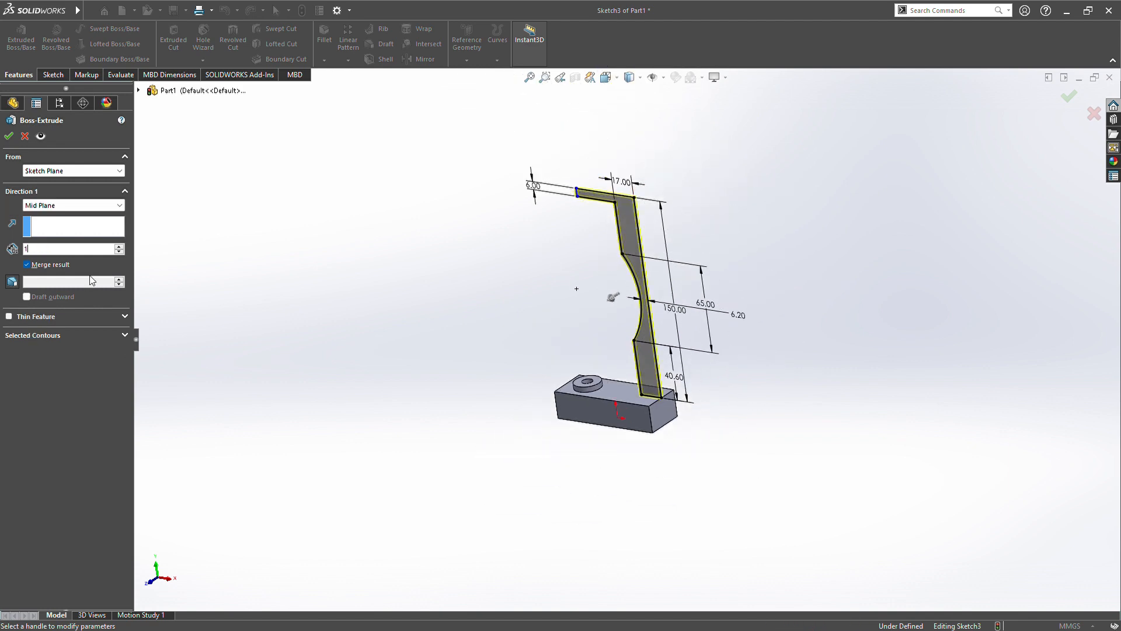
type("8")
key("Return")
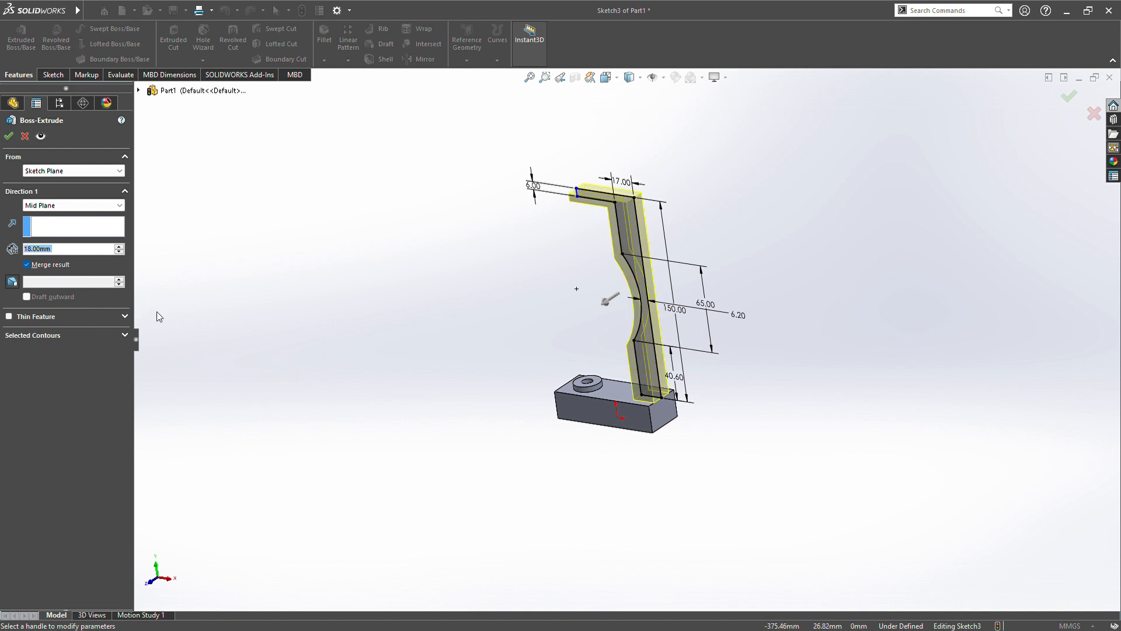
left_click(8, 136)
Step: Orient the view normal to the post's front face and switch the display style to wireframe
middle_click_drag(152, 248, 446, 189)
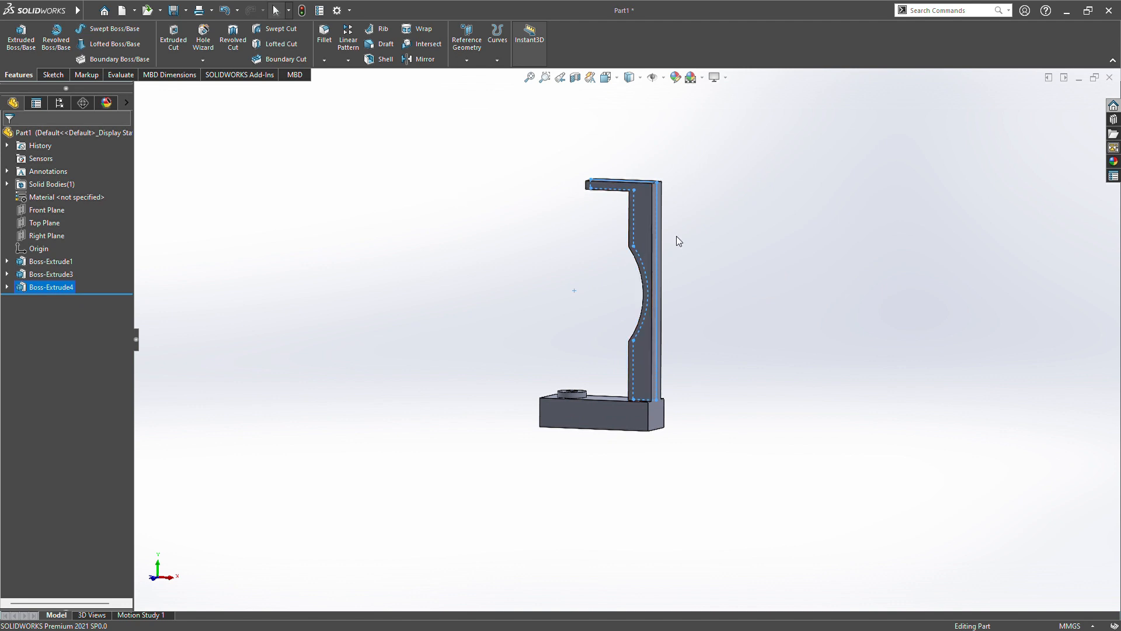
left_click(640, 221)
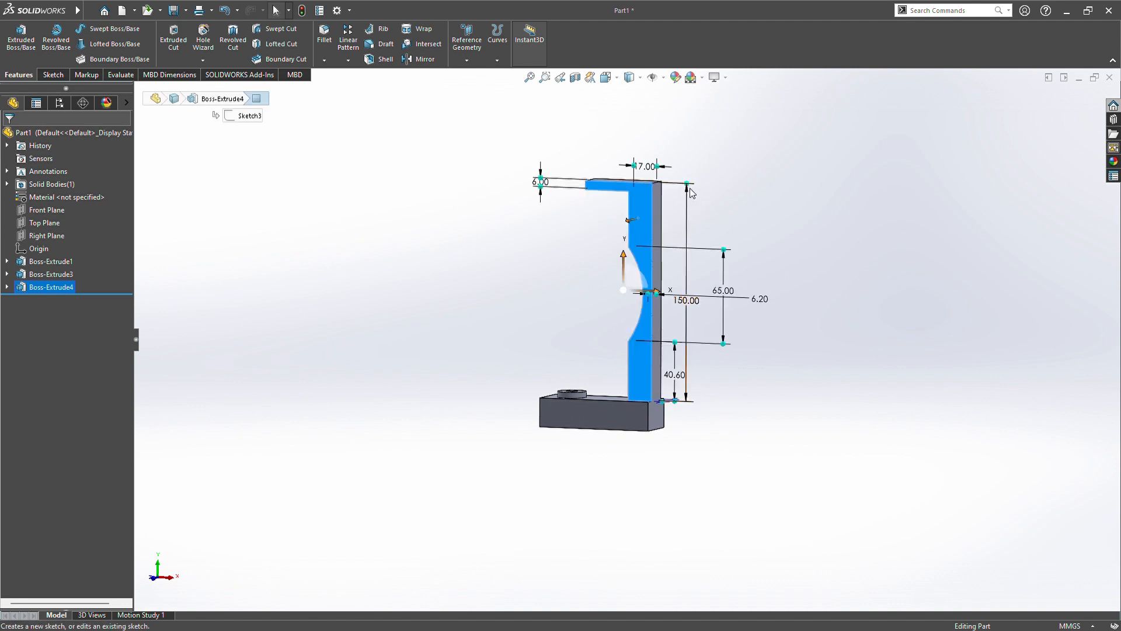
key("ctrl+8")
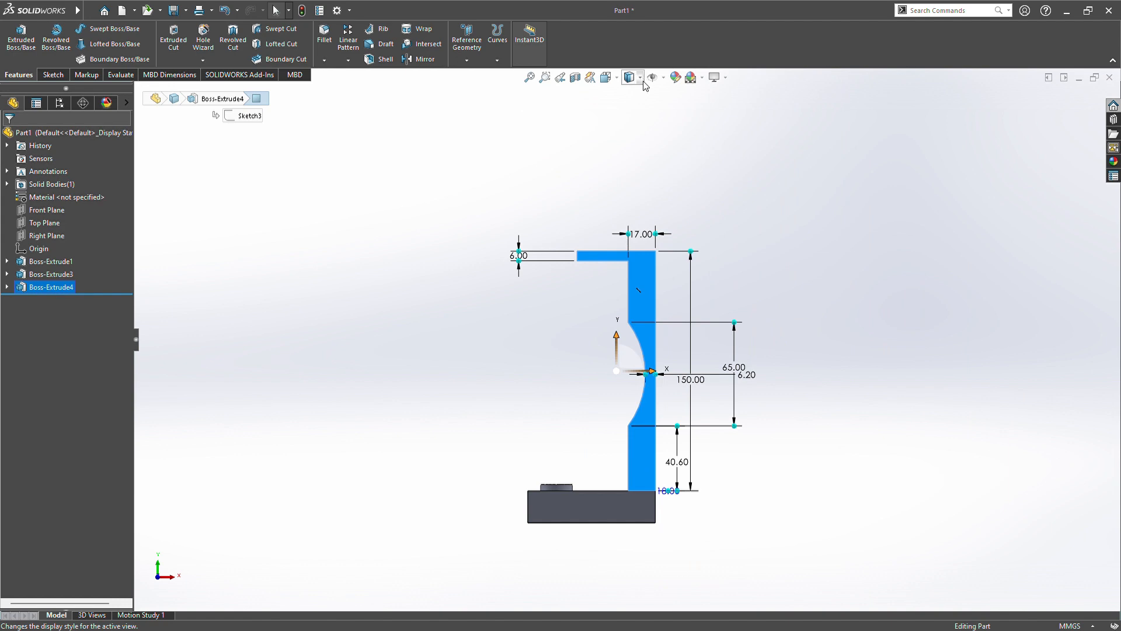
left_click(631, 157)
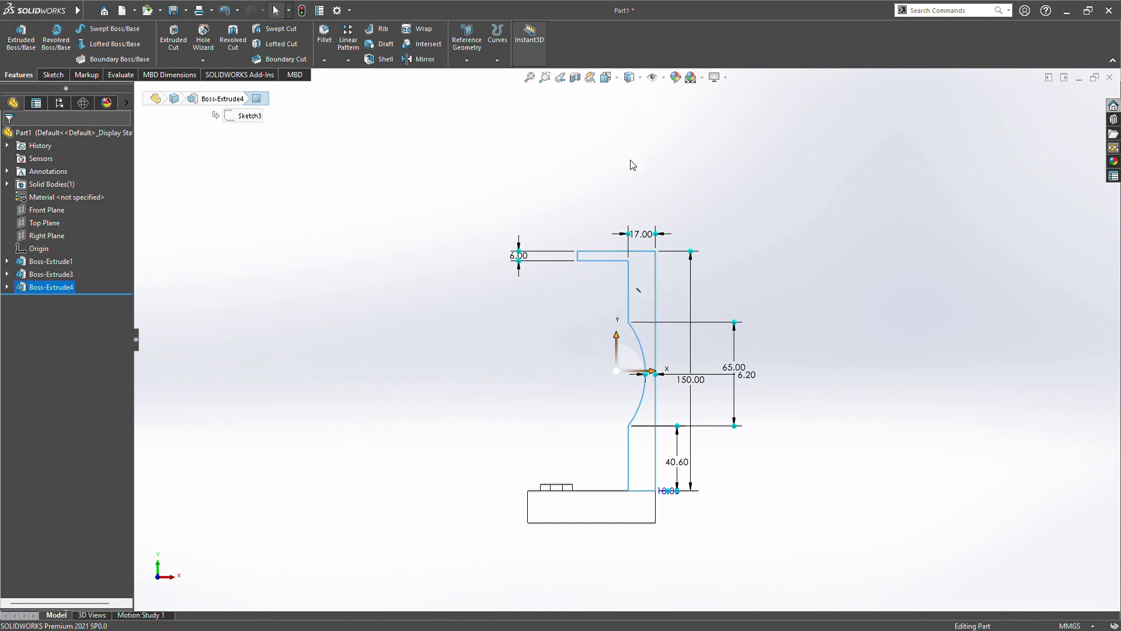
Step: Edit the post's profile sketch, dimension the overall top edge to 52 mm, and exit the sketch
left_click(40, 287)
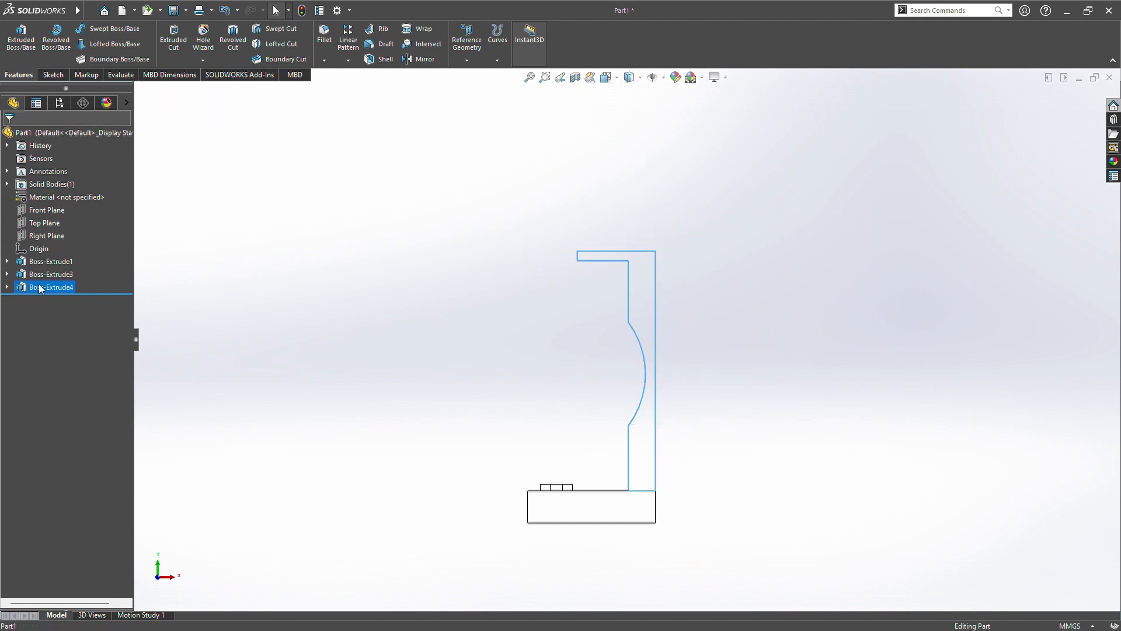
left_click(69, 257)
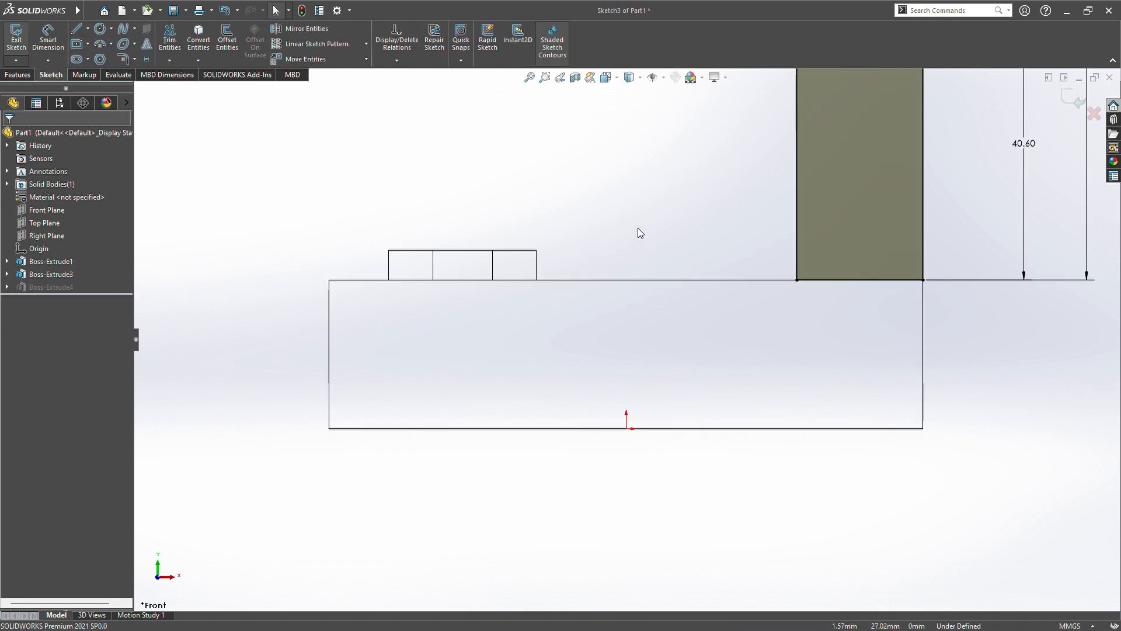
scroll(651, 239, "up", 4)
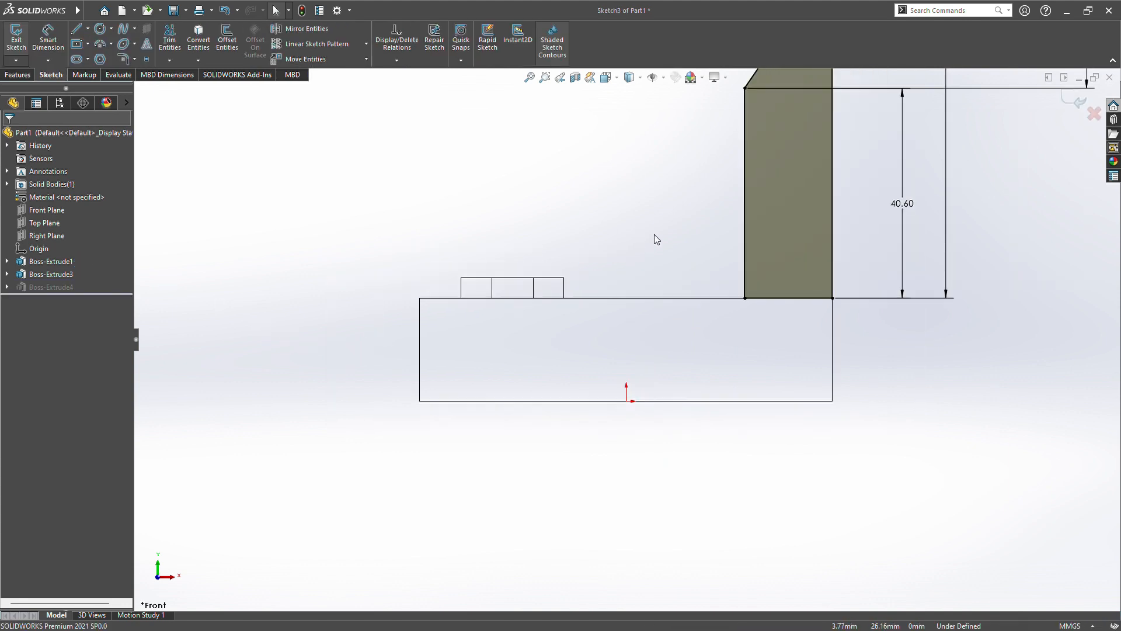
scroll(637, 158, "up", 5)
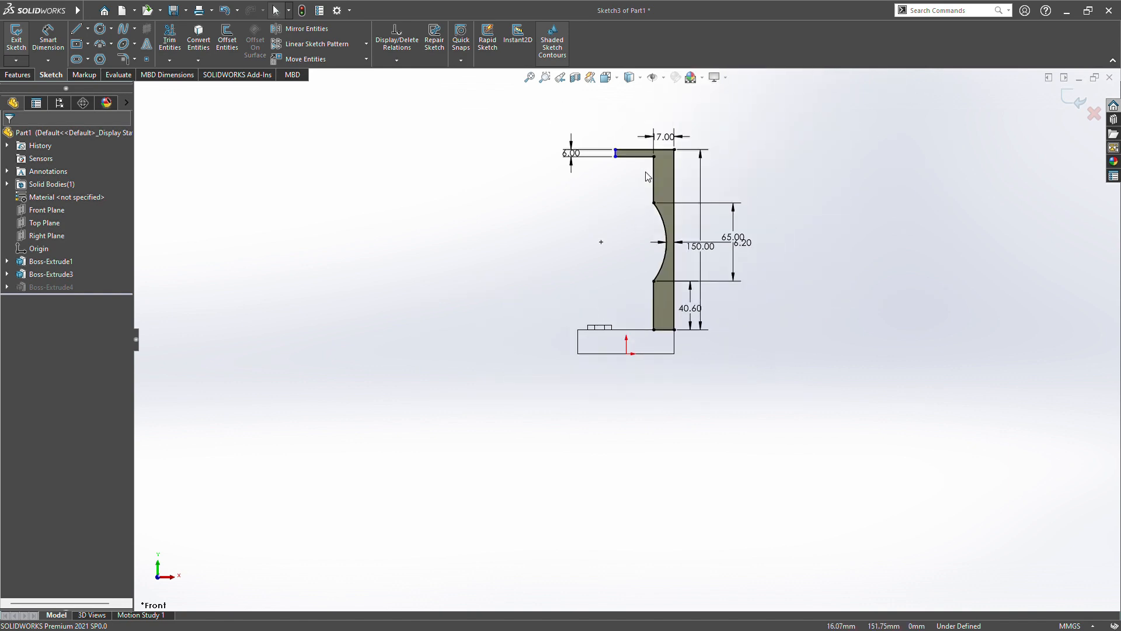
scroll(642, 170, "down", 2)
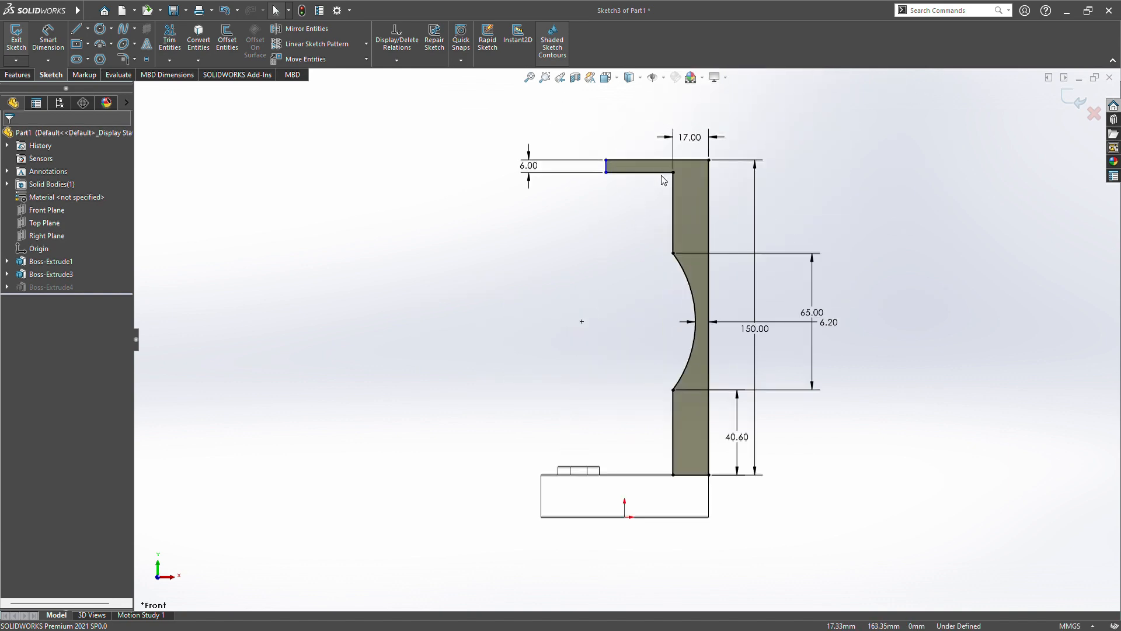
scroll(663, 178, "up", 2)
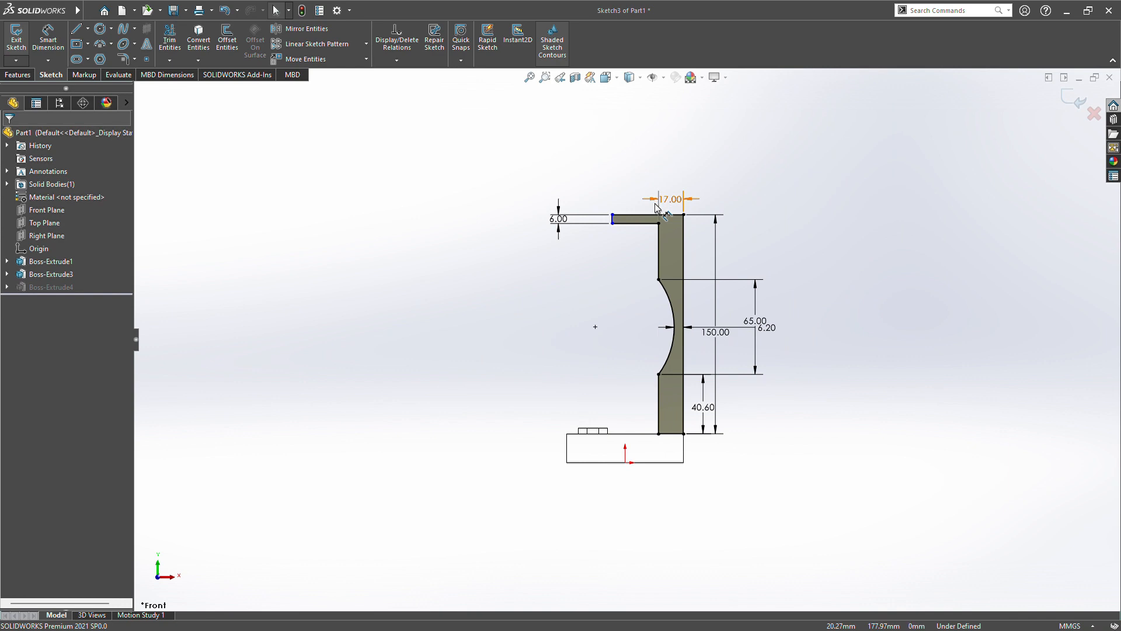
left_click(48, 39)
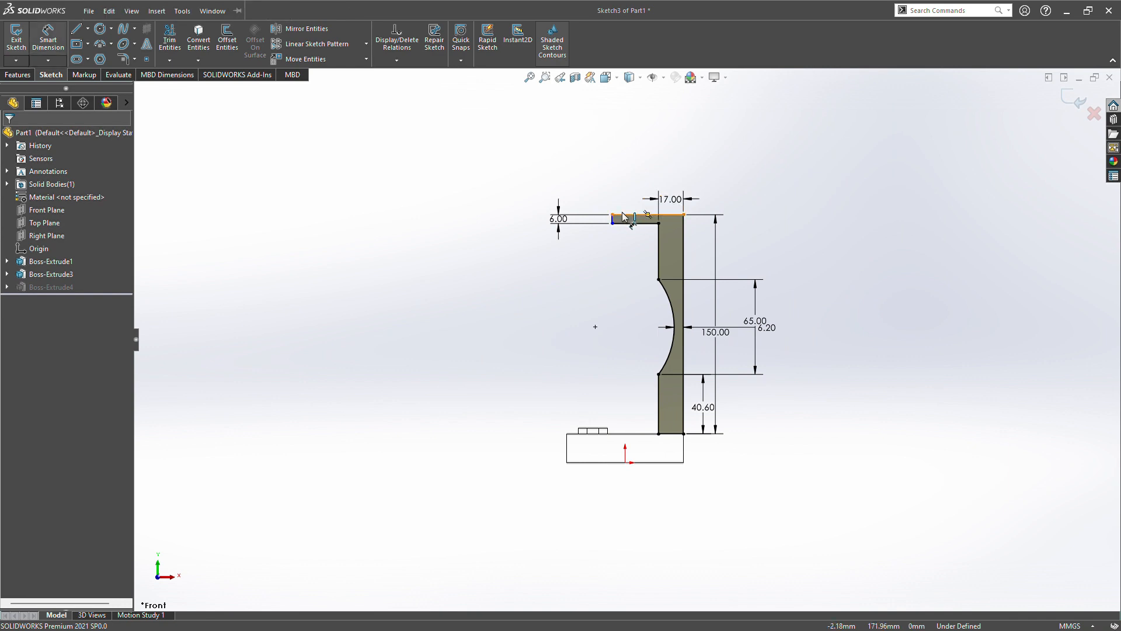
left_click(624, 216)
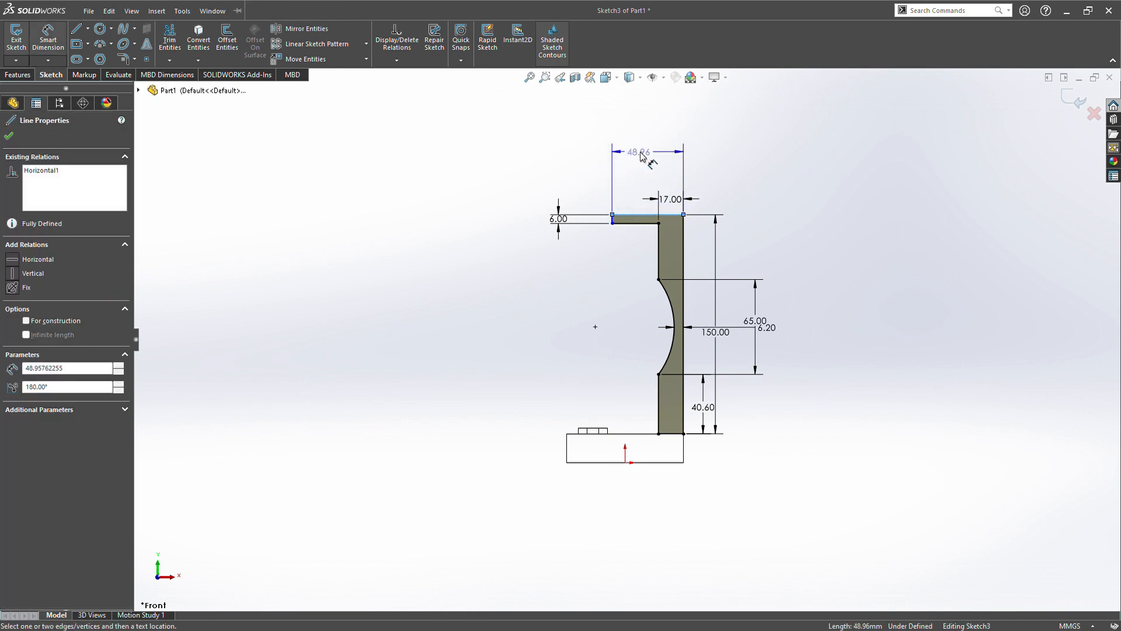
left_click(645, 153)
type("52")
key("Return")
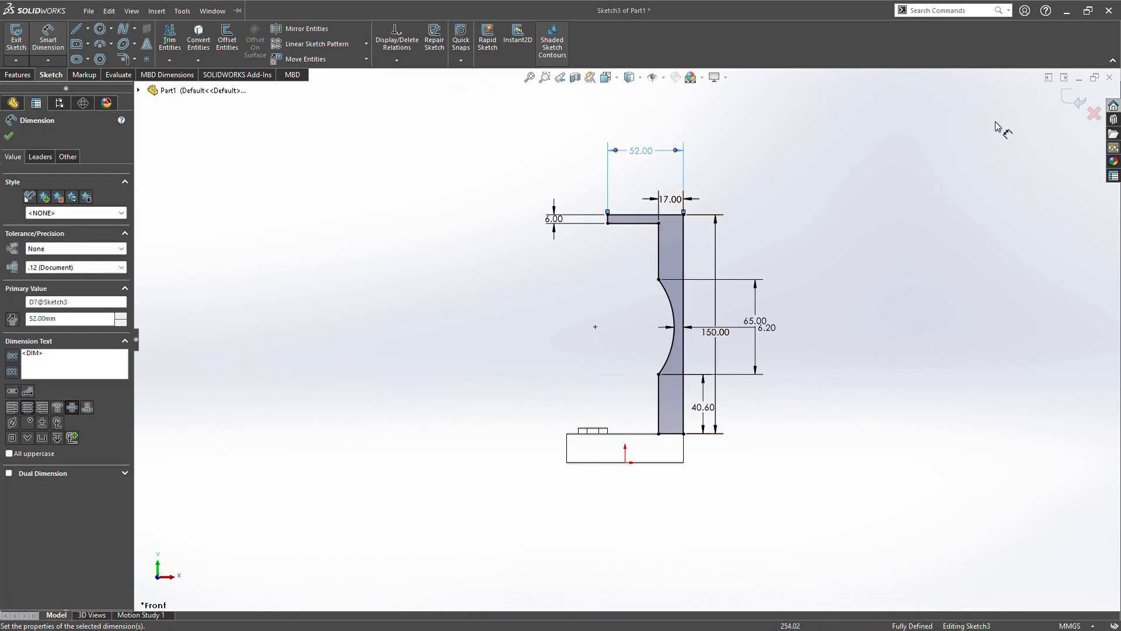
left_click(1074, 99)
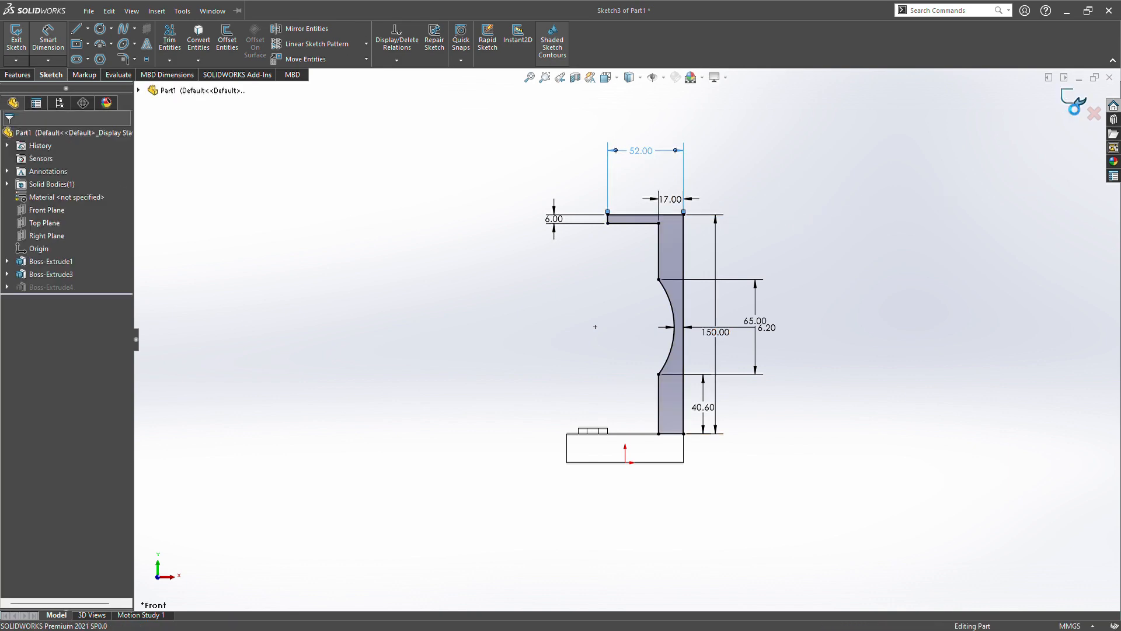
Step: Switch the display style back to Shaded With Edges
left_click(633, 82)
left_click(632, 95)
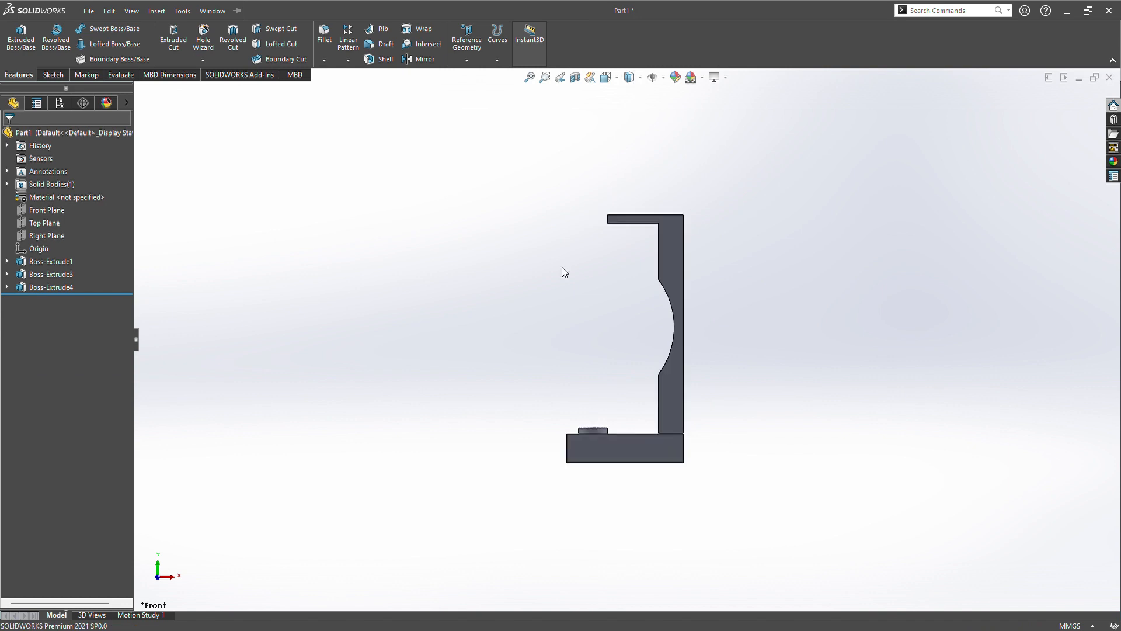
middle_click_drag(564, 272, 580, 343)
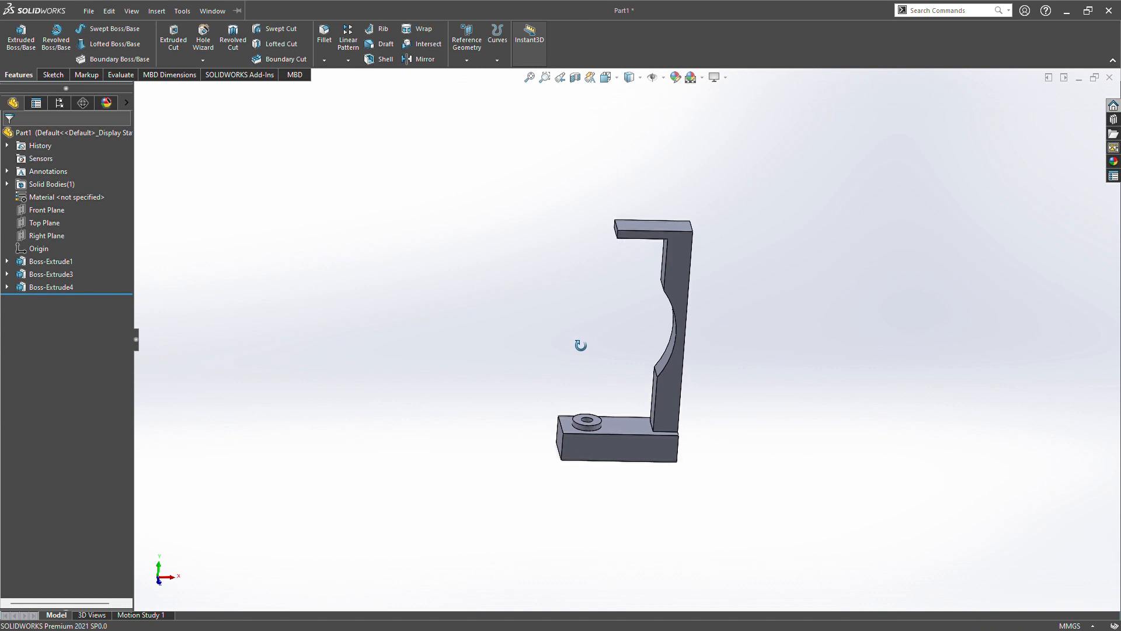
Step: Create a reference plane midway between the lower and upper faces of the post's horizontal arm
scroll(584, 227, "down", 5)
middle_click_drag(489, 183, 476, 93)
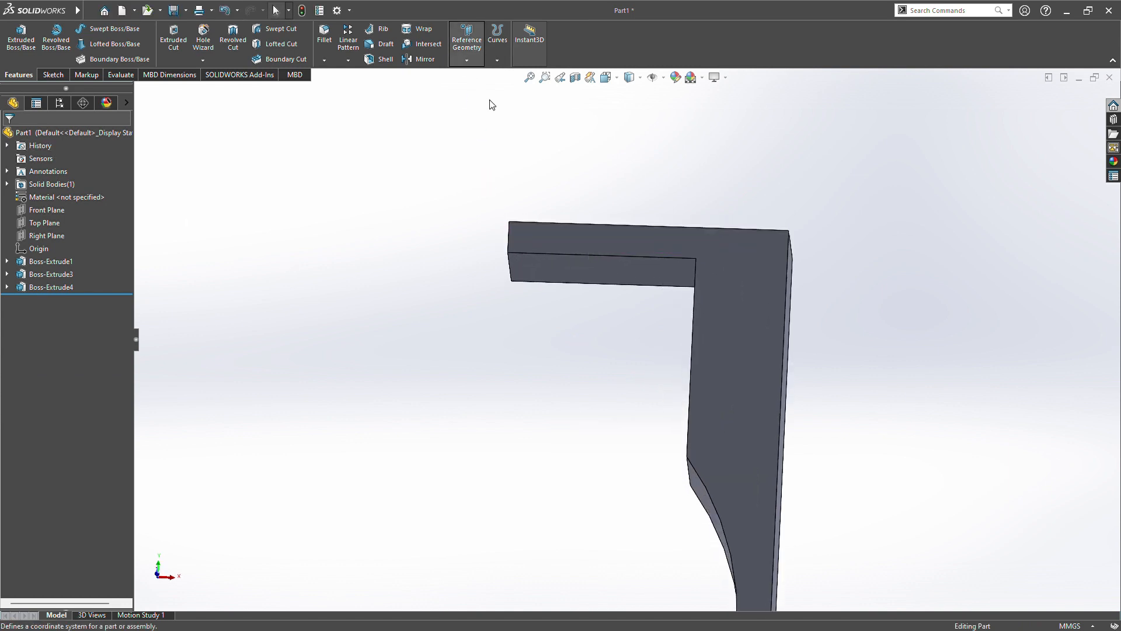
left_click(467, 35)
left_click(573, 264)
middle_click_drag(573, 264, 610, 290)
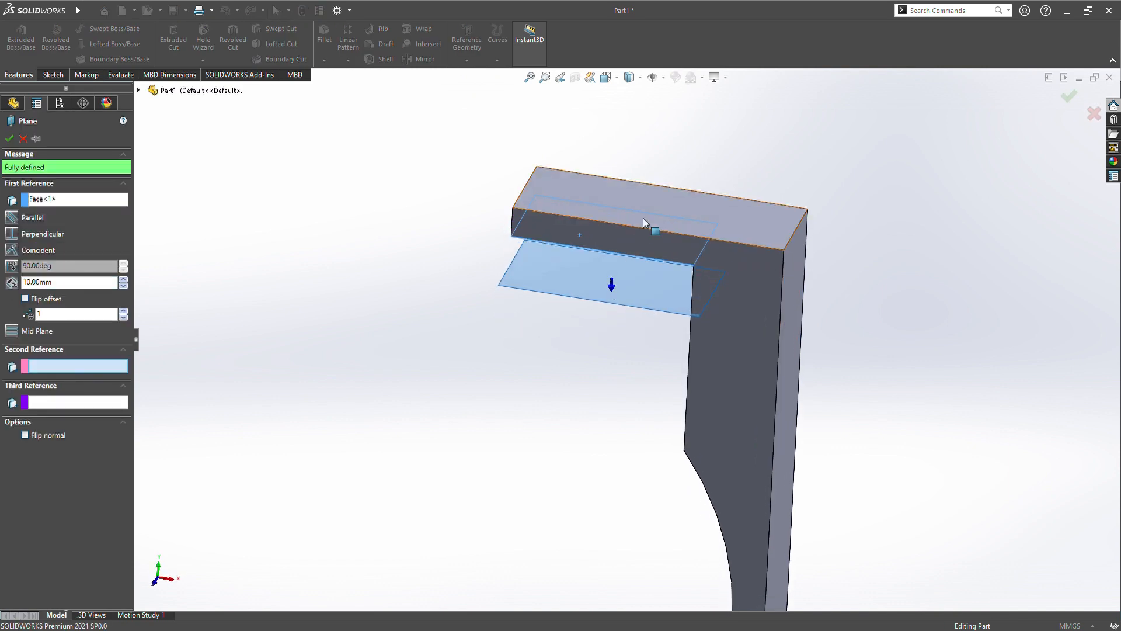
left_click(646, 195)
middle_click_drag(434, 216, 449, 171)
left_click(10, 139)
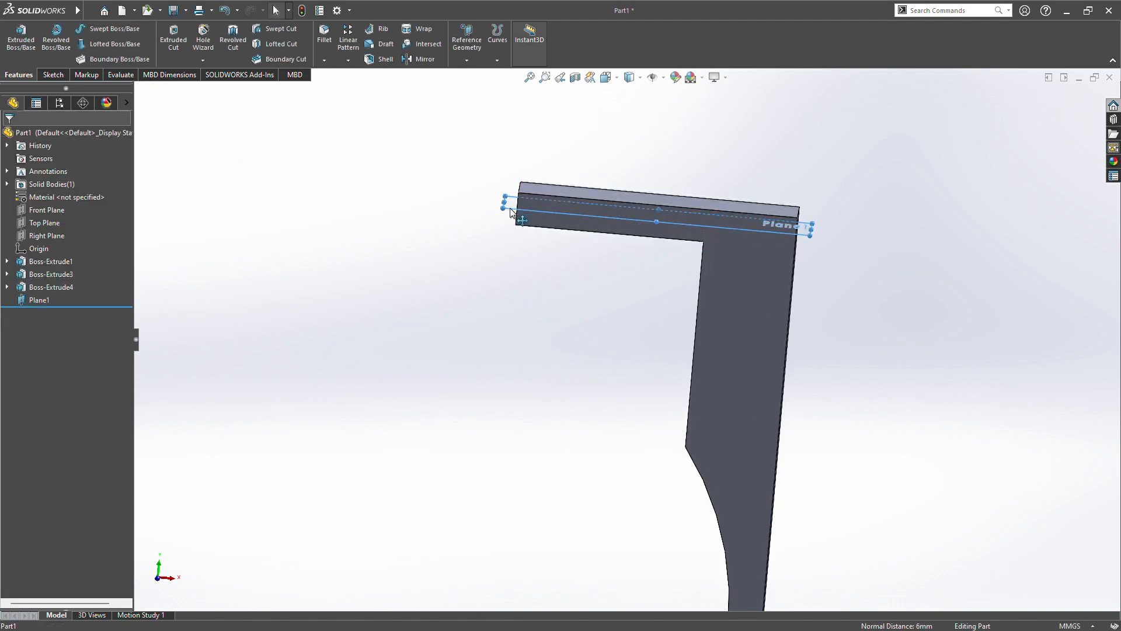
Step: Start a sketch on the arm's mid-thickness plane and draw a circle about 20 mm in diameter, concentric with the ring boss below
left_click(534, 190)
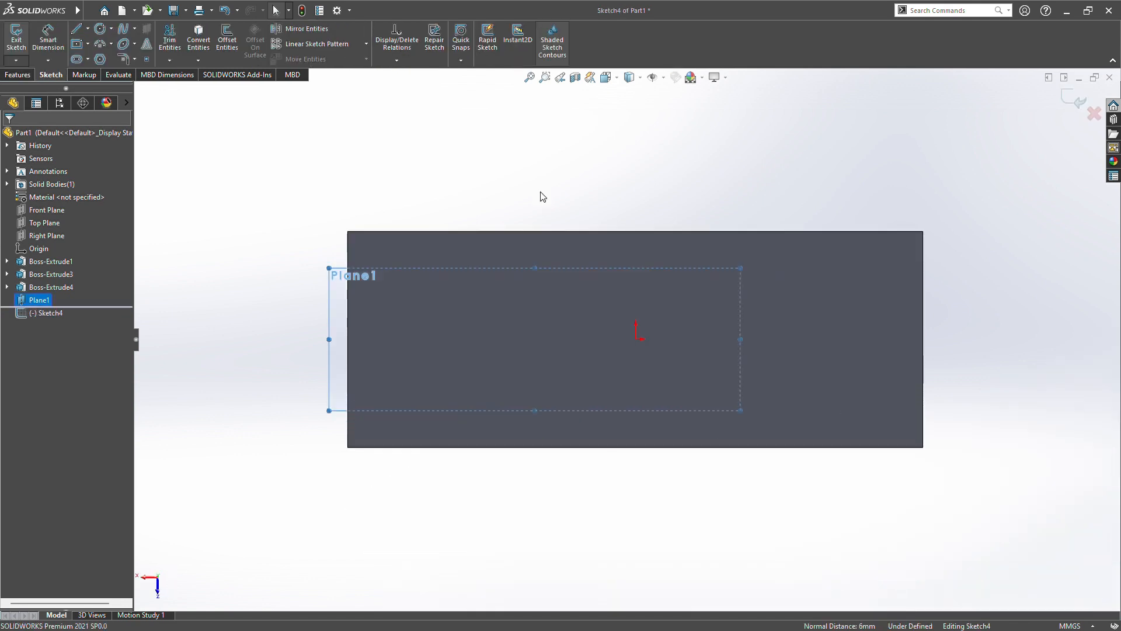
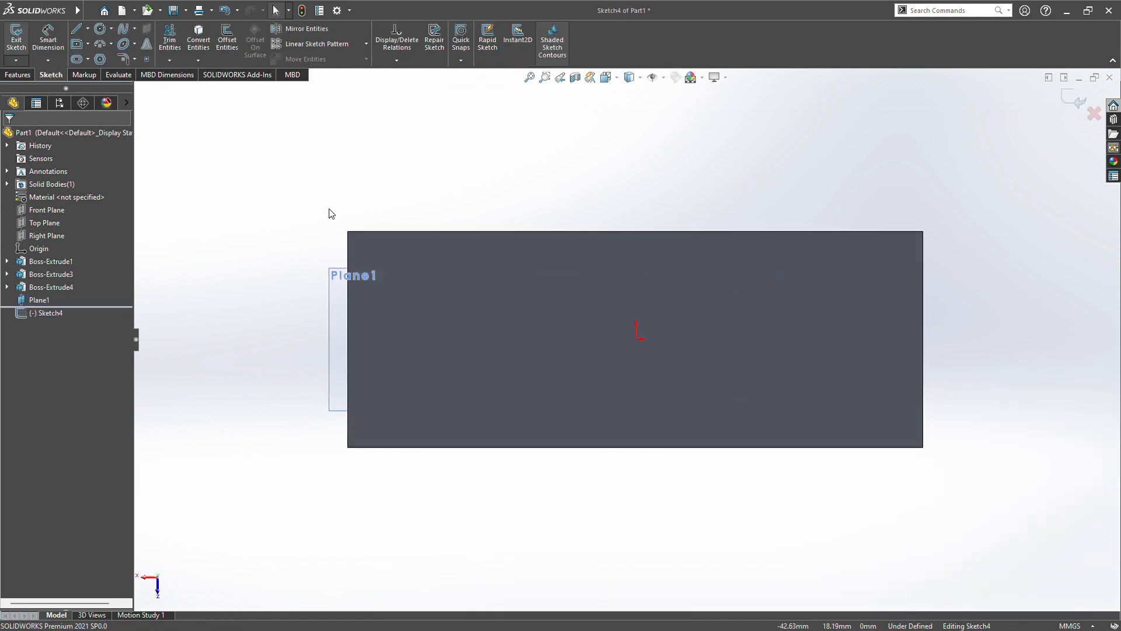
mouse_move(331, 214)
middle_mouse_down()
mouse_move(625, 233)
mouse_move(586, 233)
middle_mouse_up()
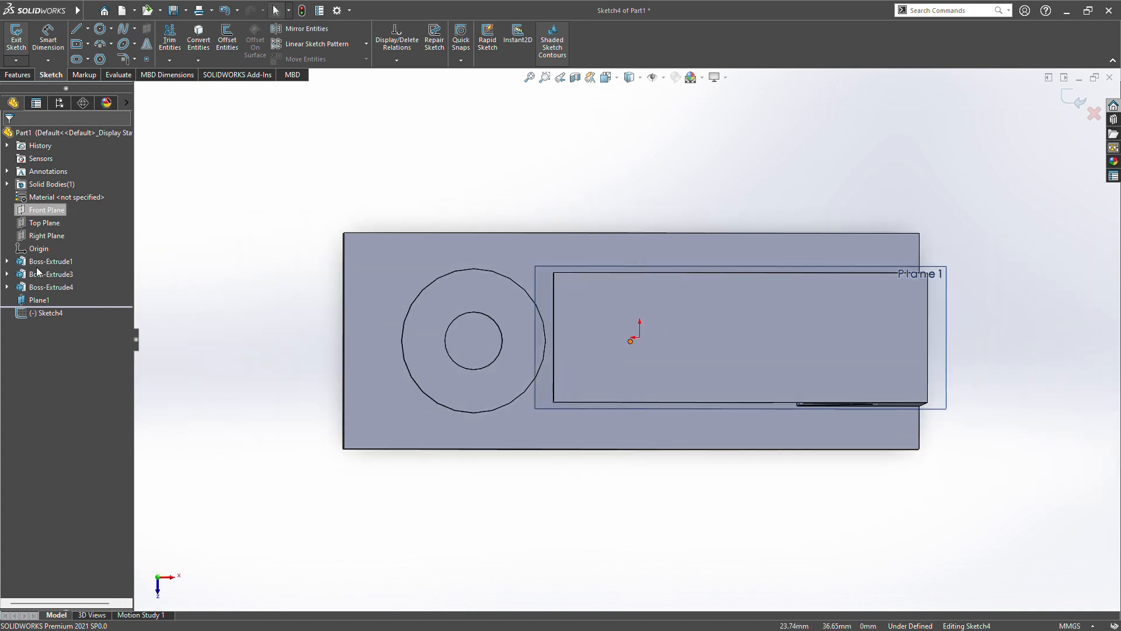
left_click(44, 315)
left_click(71, 296)
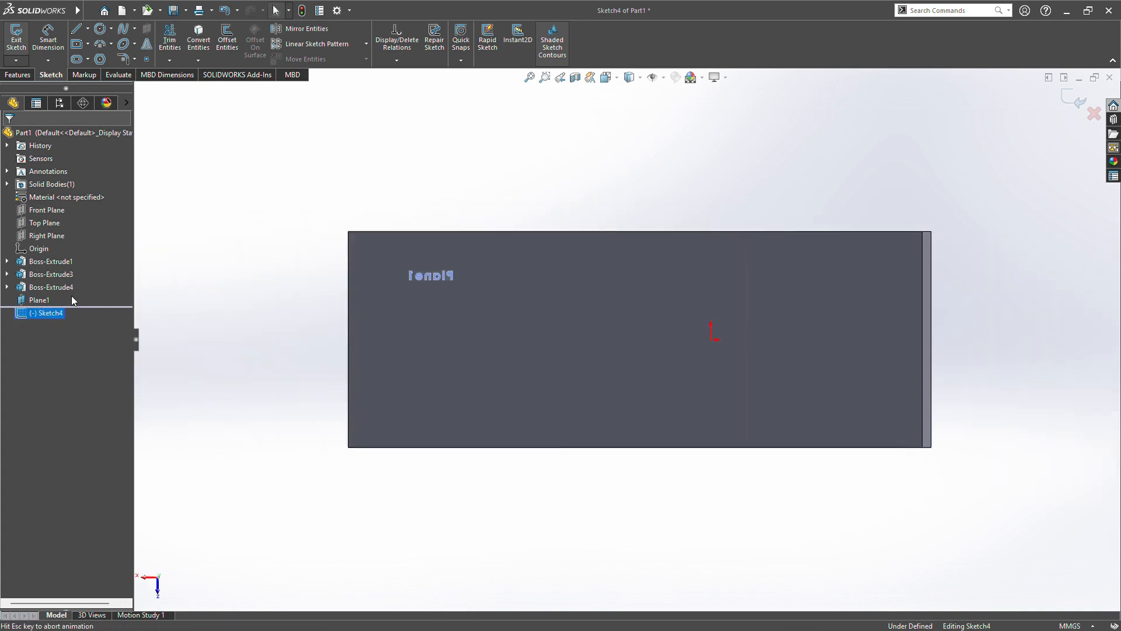
left_click(71, 299)
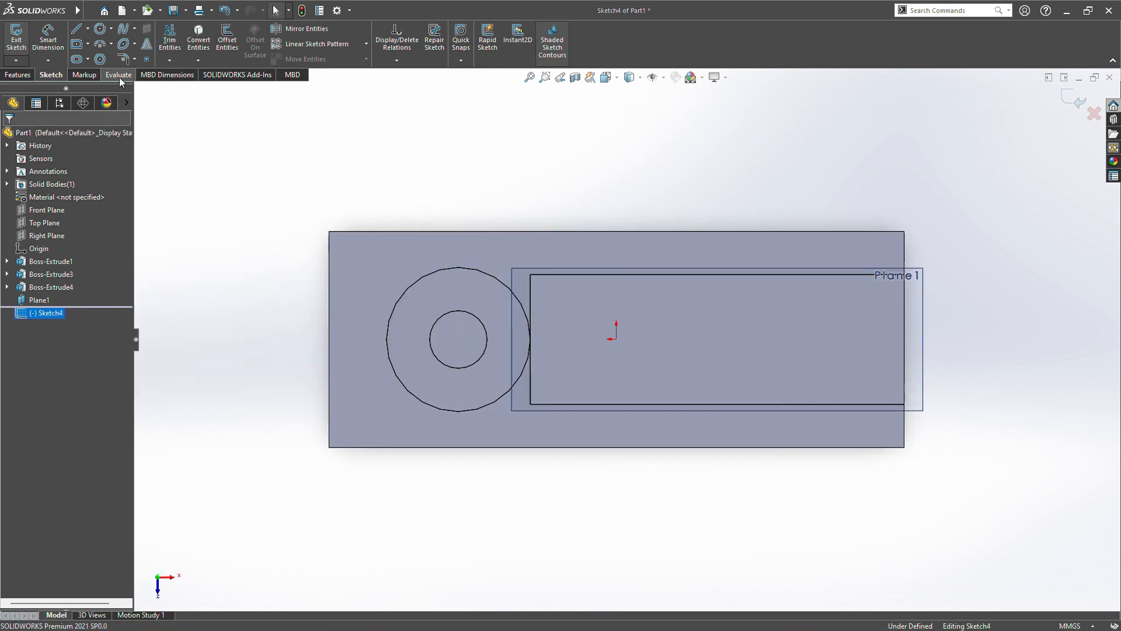
left_click(100, 31)
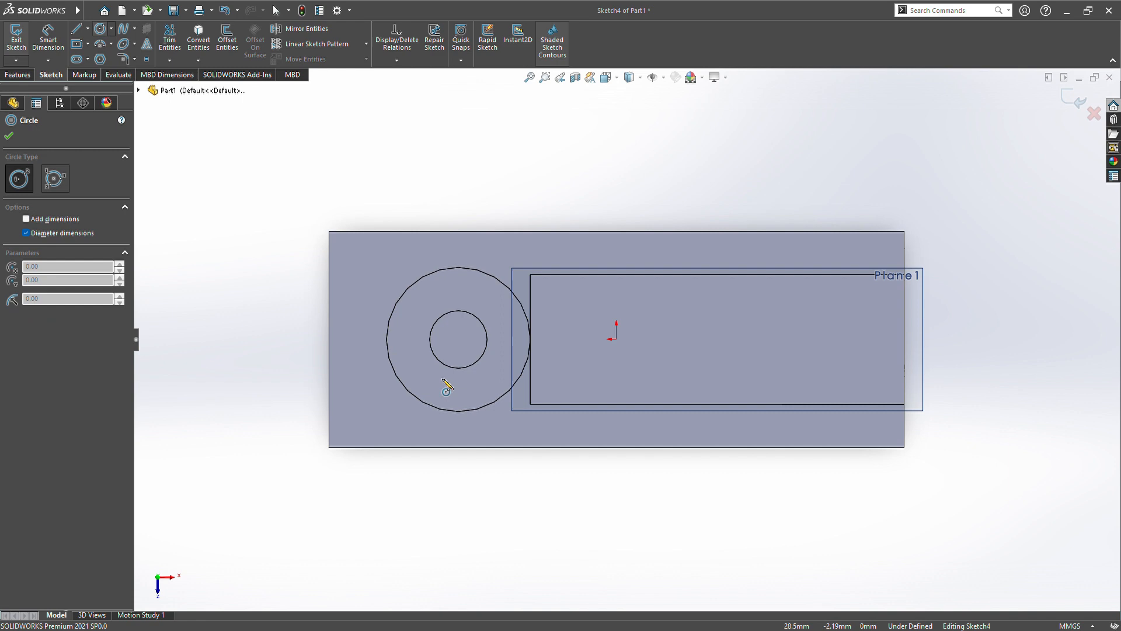
left_click(459, 339)
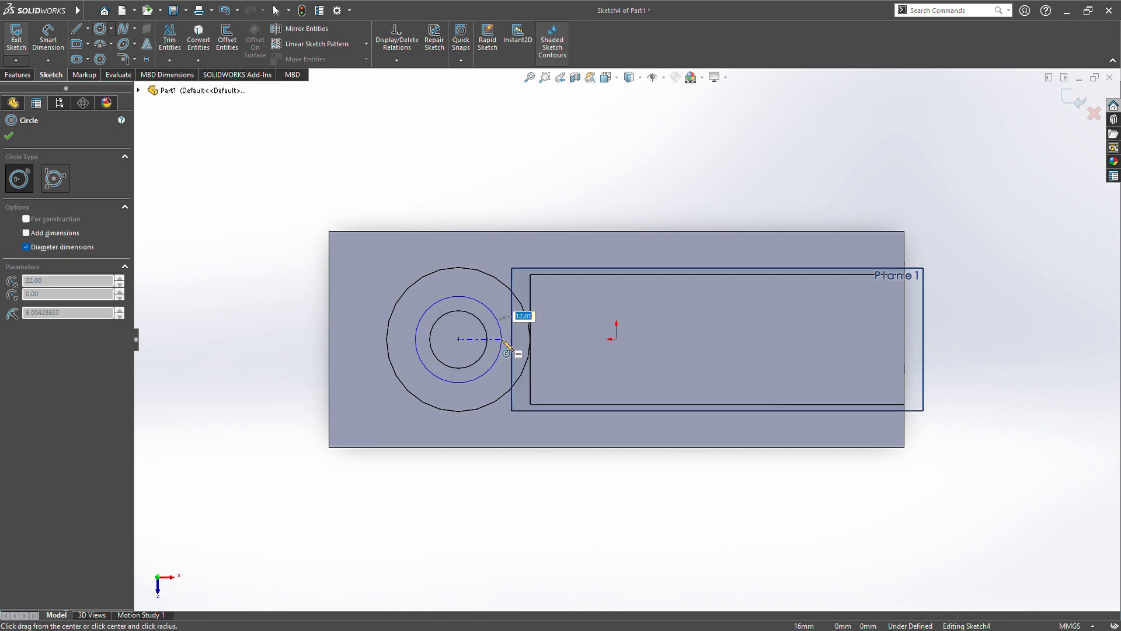
left_click(532, 342)
Step: Dimension the new circle's diameter to 18 mm
left_click(49, 39)
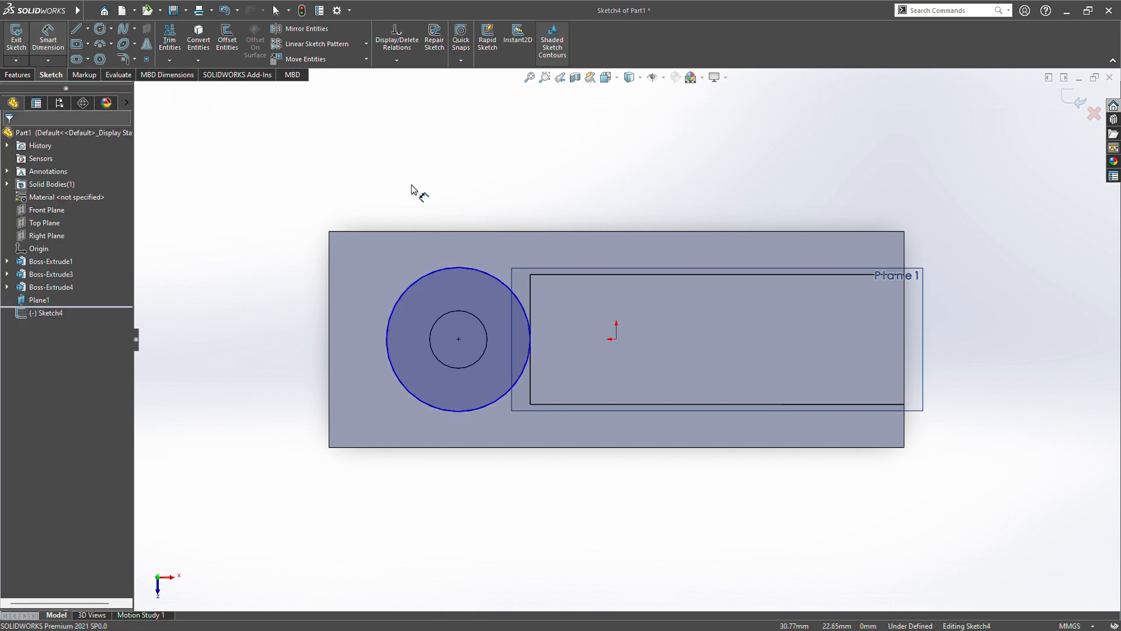
left_click(486, 271)
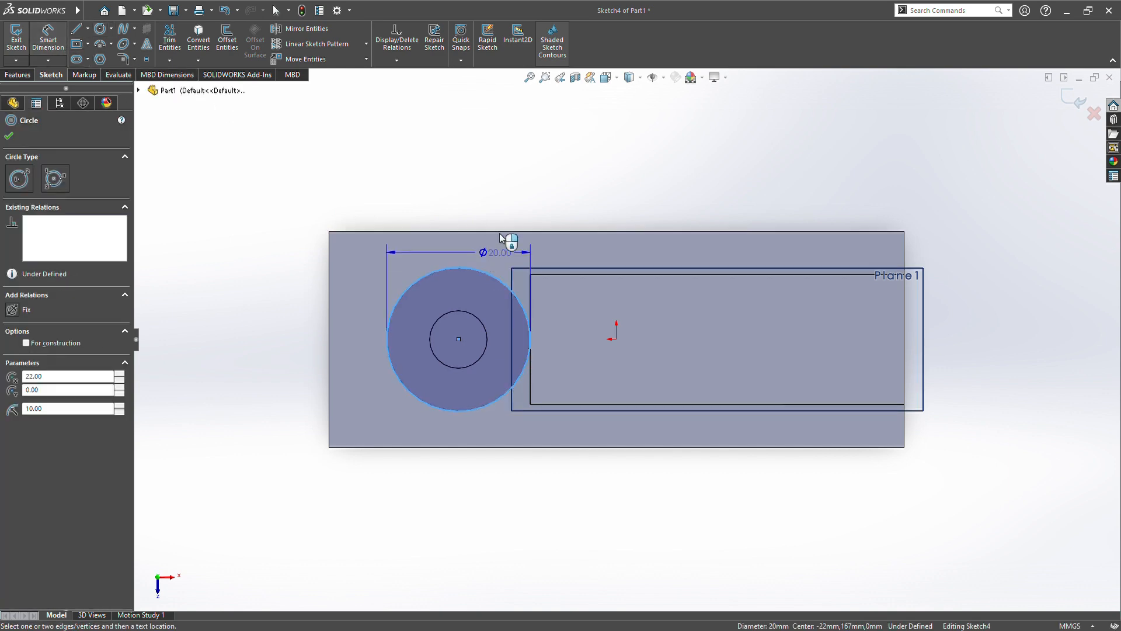
left_click(462, 203)
type("18")
key("Return")
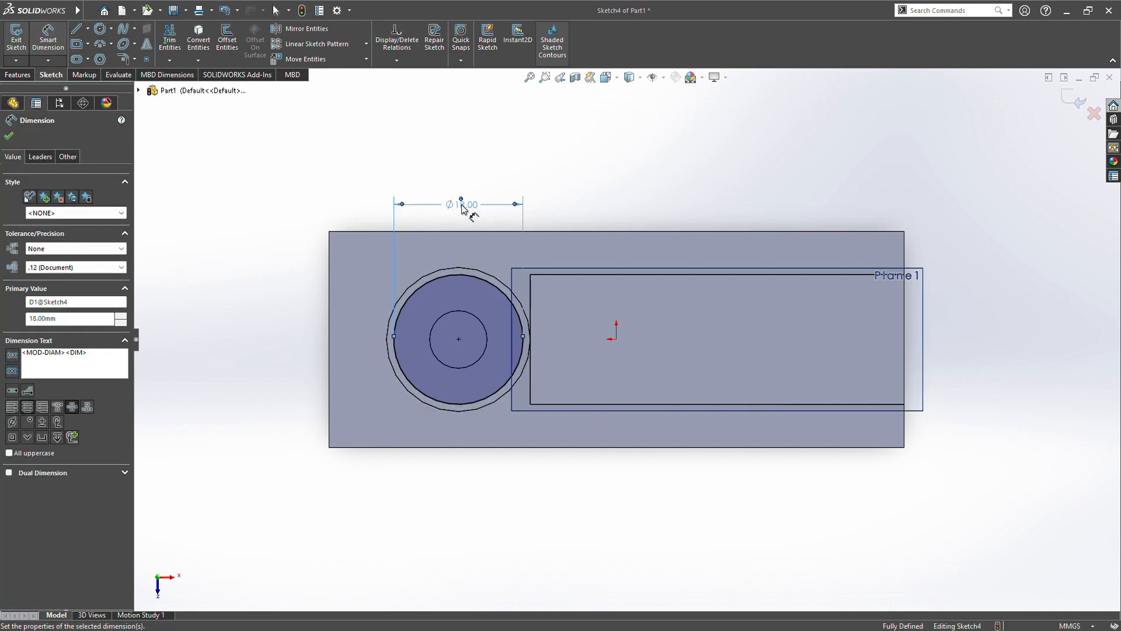
Step: Draw a second circle about 11 mm in diameter, concentric with the 18 mm circle and inside it
left_click(101, 29)
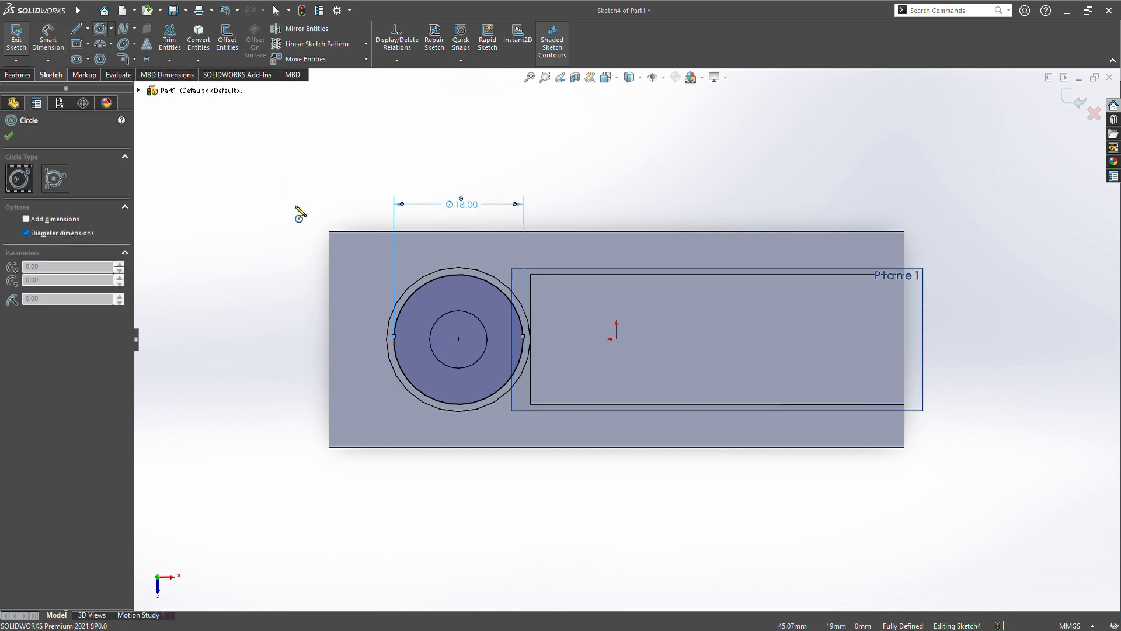
left_click(459, 340)
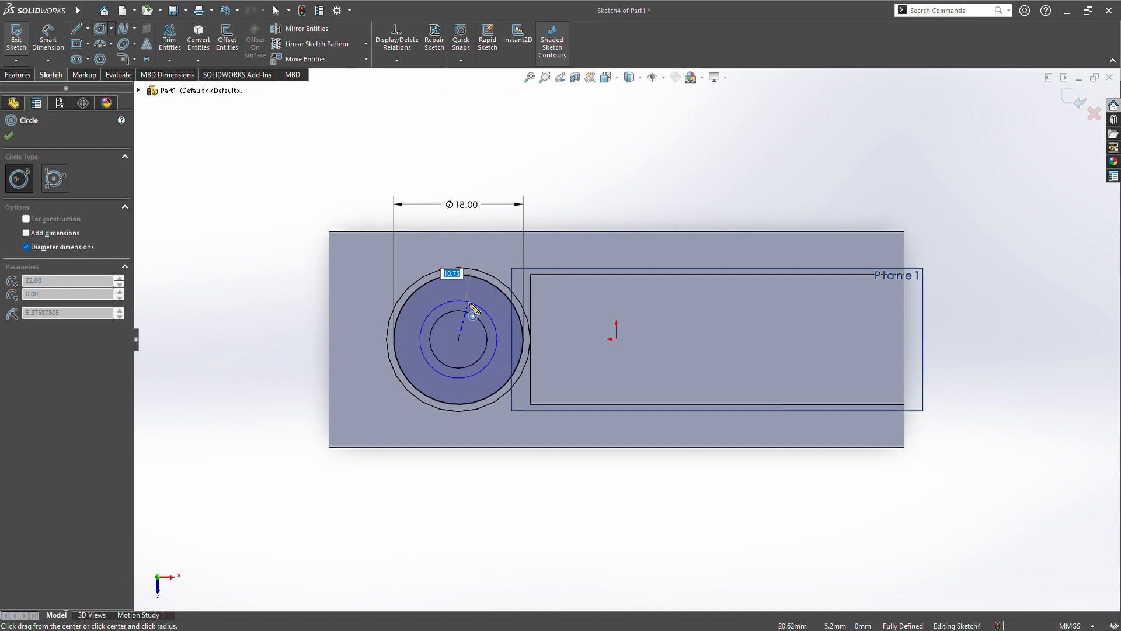
left_click(470, 303)
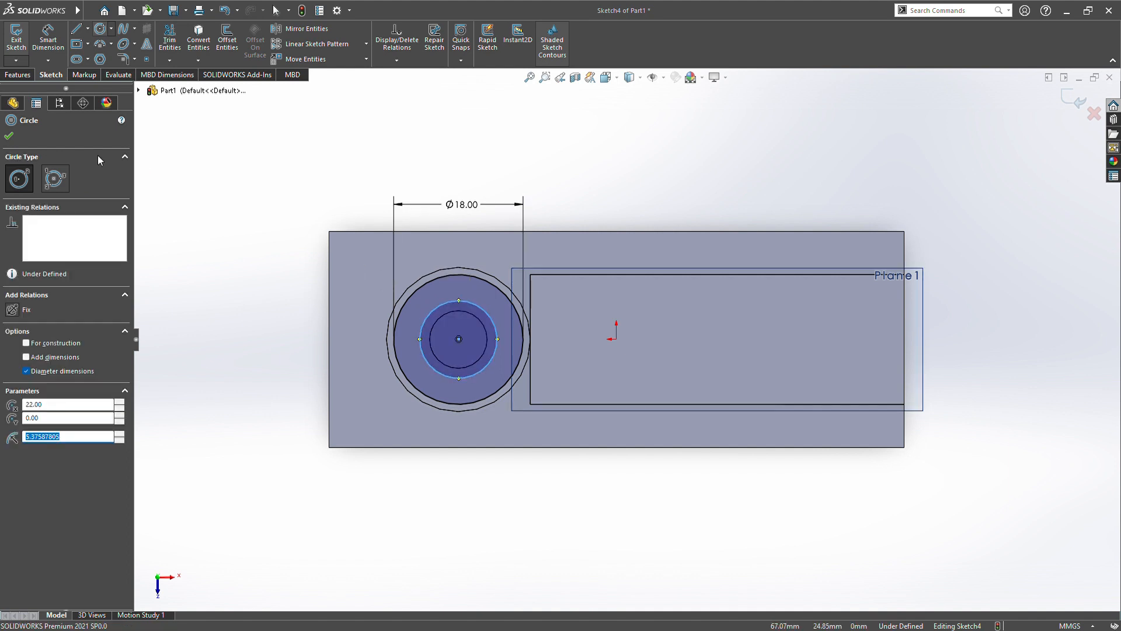
key("Escape")
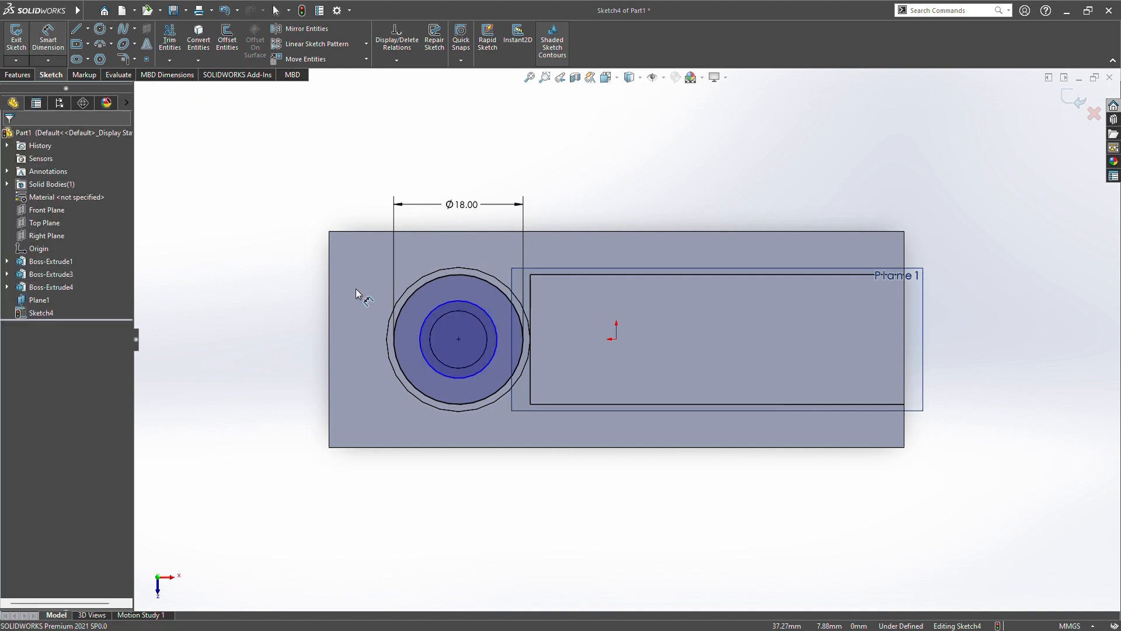
Step: Dimension the inner circle's diameter to 12 mm
left_click(442, 304)
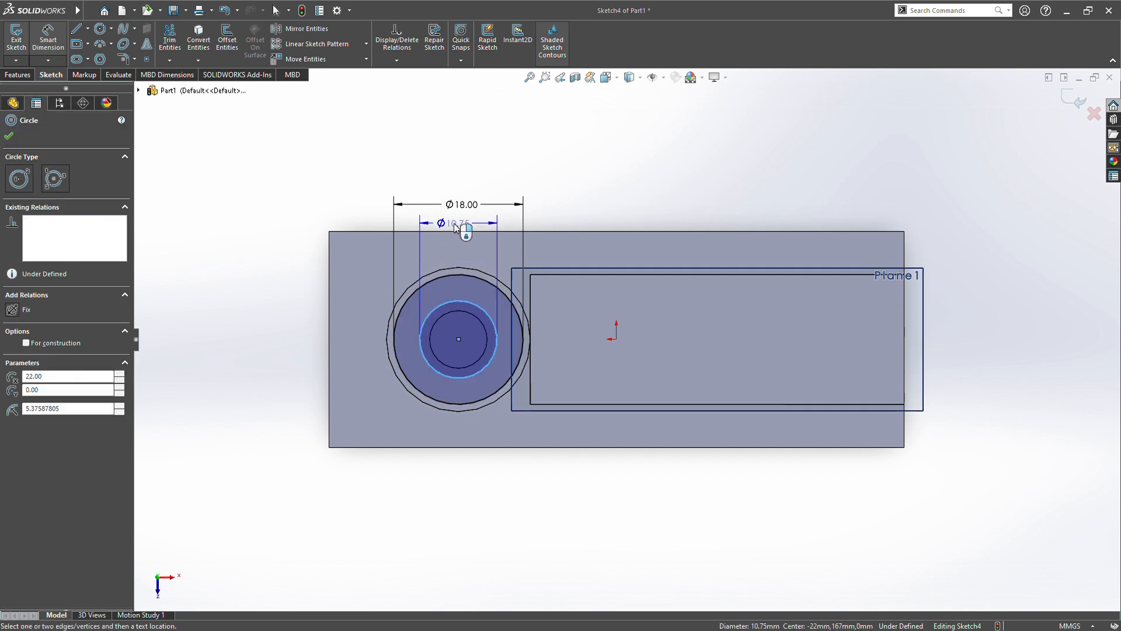
left_click(456, 226)
type("12.00mm")
key("Return")
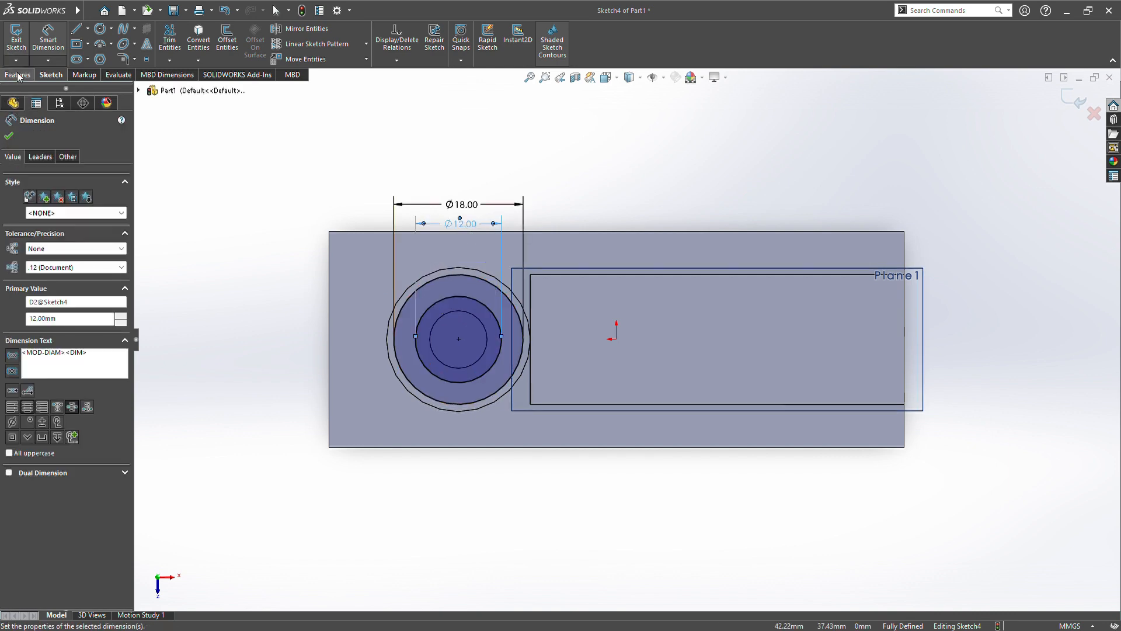
Step: Extrude the ring profile as a 12 mm boss, symmetric about the arm's mid-thickness plane
left_click(21, 75)
left_click(23, 43)
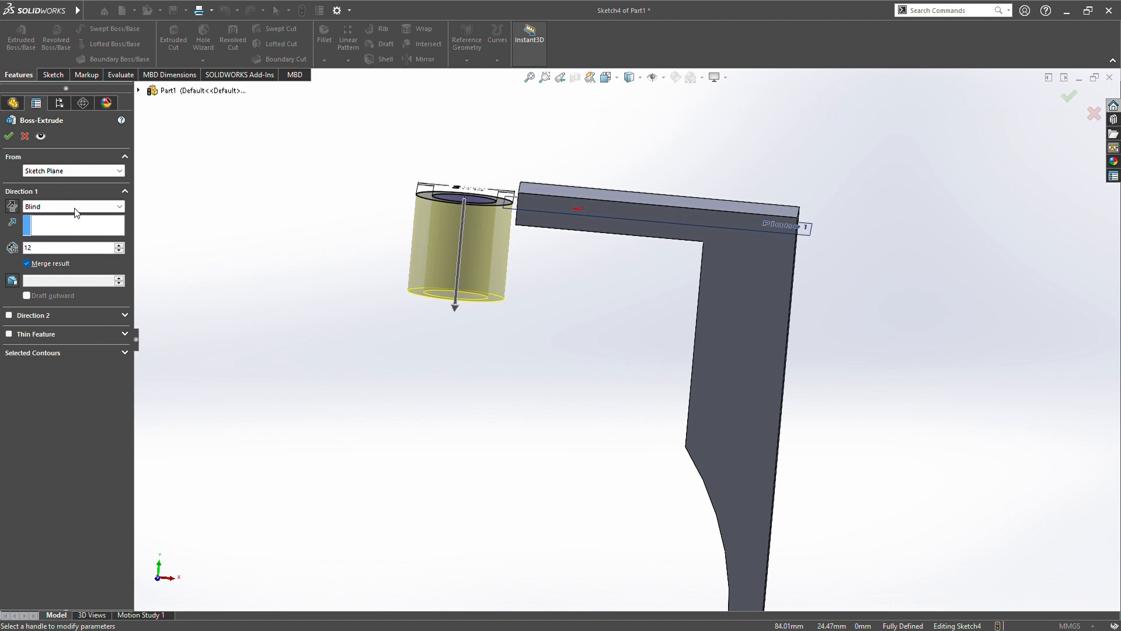
left_click(76, 221)
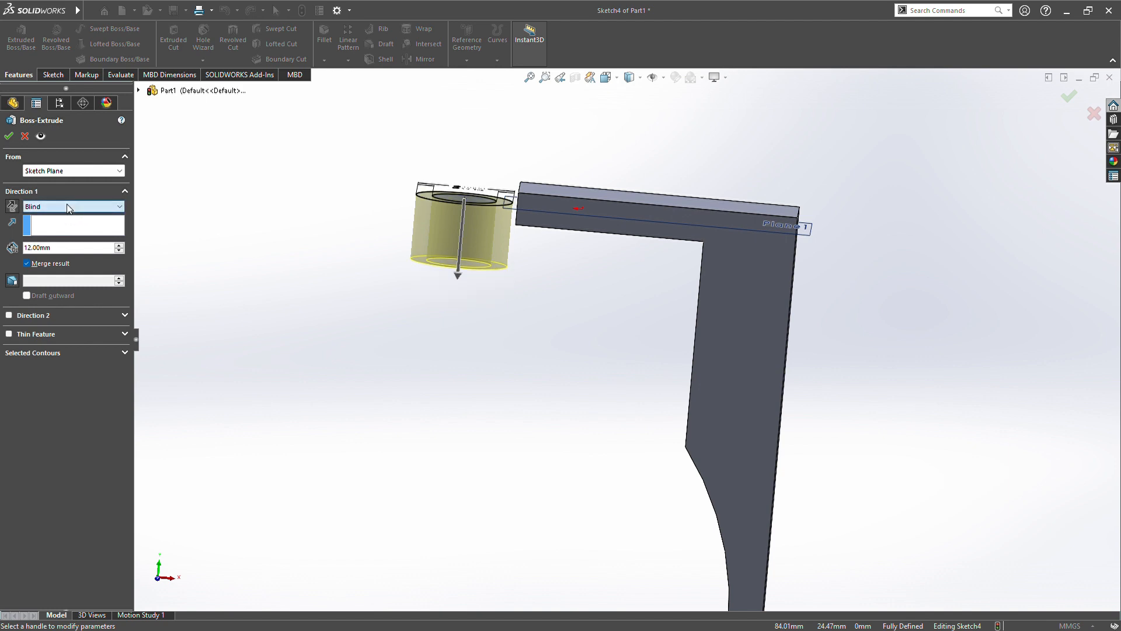
left_click(67, 206)
left_click(47, 274)
left_click(9, 137)
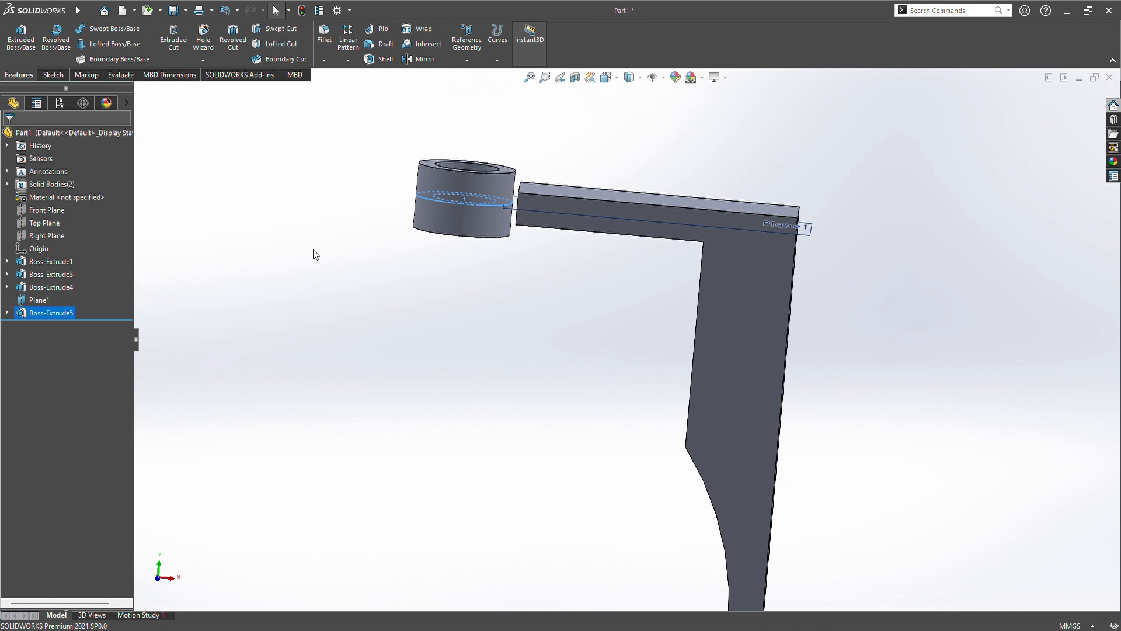
Step: Start a sketch on the horizontal arm's end face beside the new ring and convert the face's outline into sketch entities
middle_click_drag(365, 224, 479, 321)
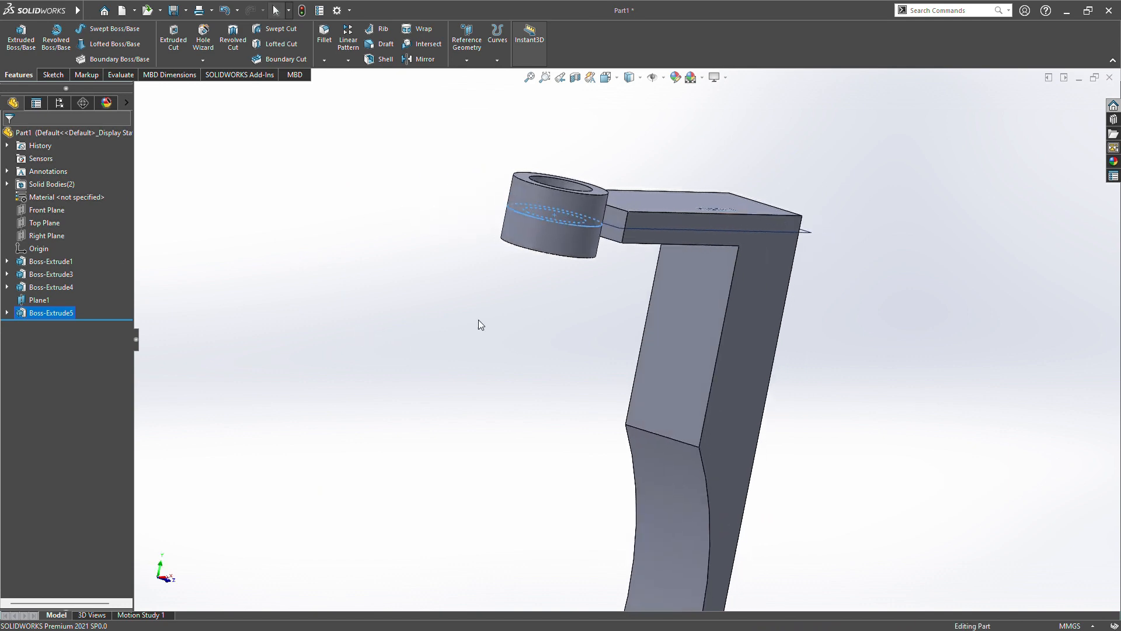
left_click(623, 224)
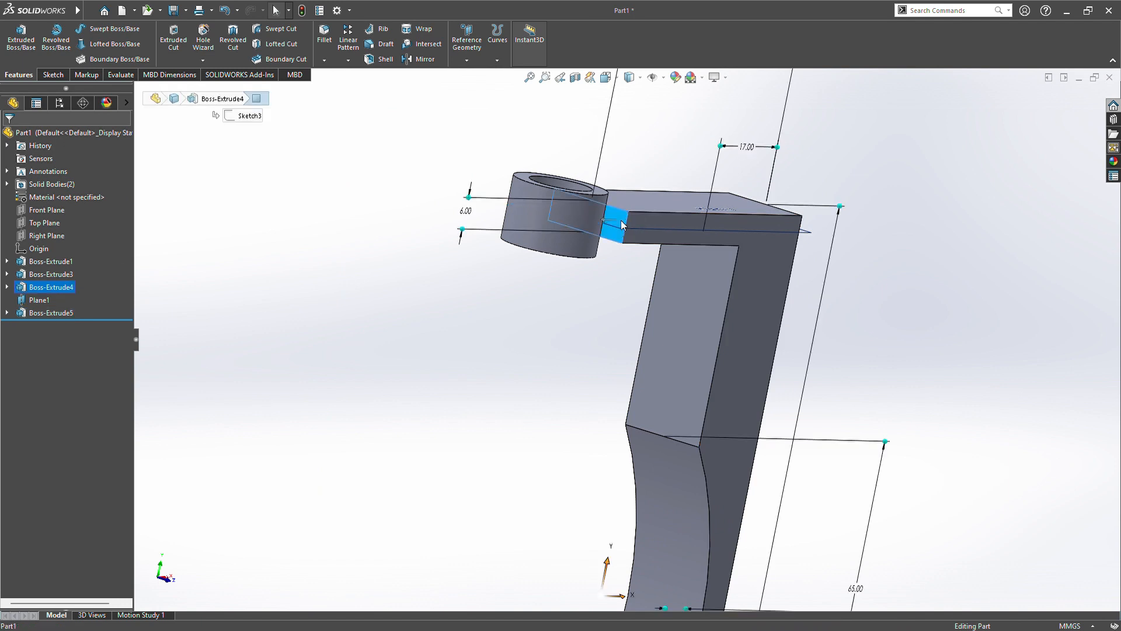
left_click(667, 181)
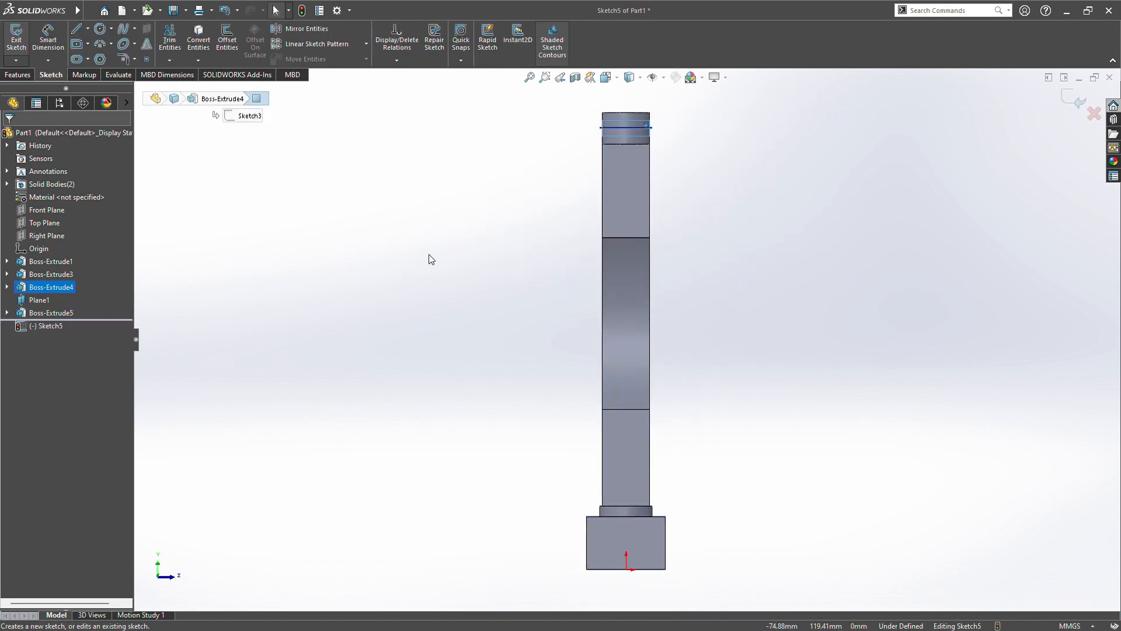
left_click(195, 44)
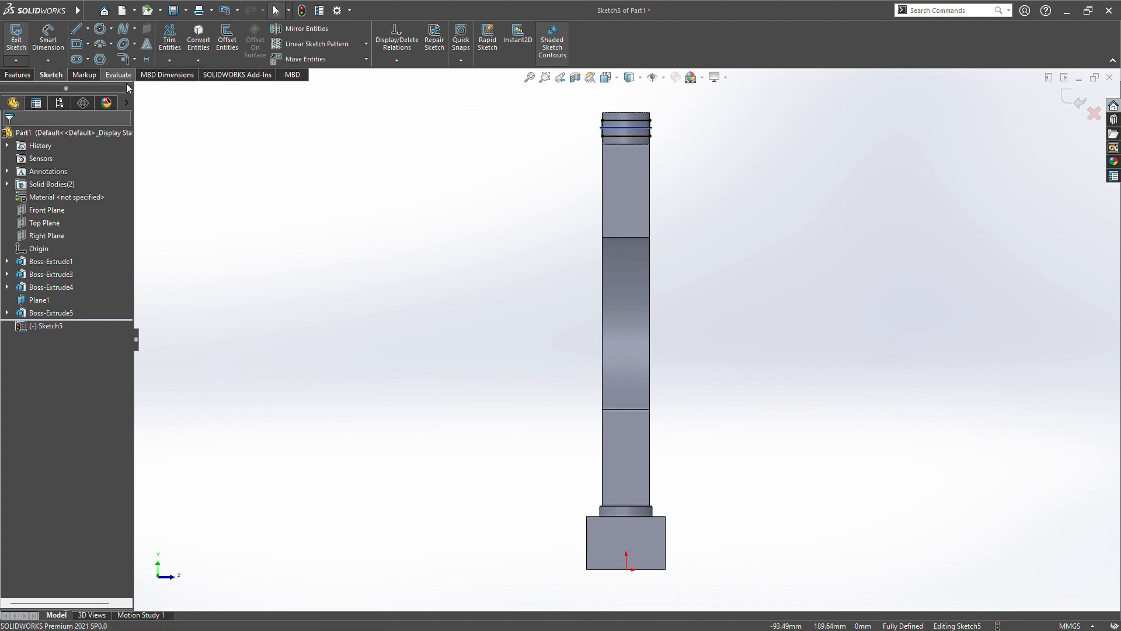
Step: Extrude the end-face outline up to the ring's outer cylindrical surface, merging the arm and ring
left_click(20, 78)
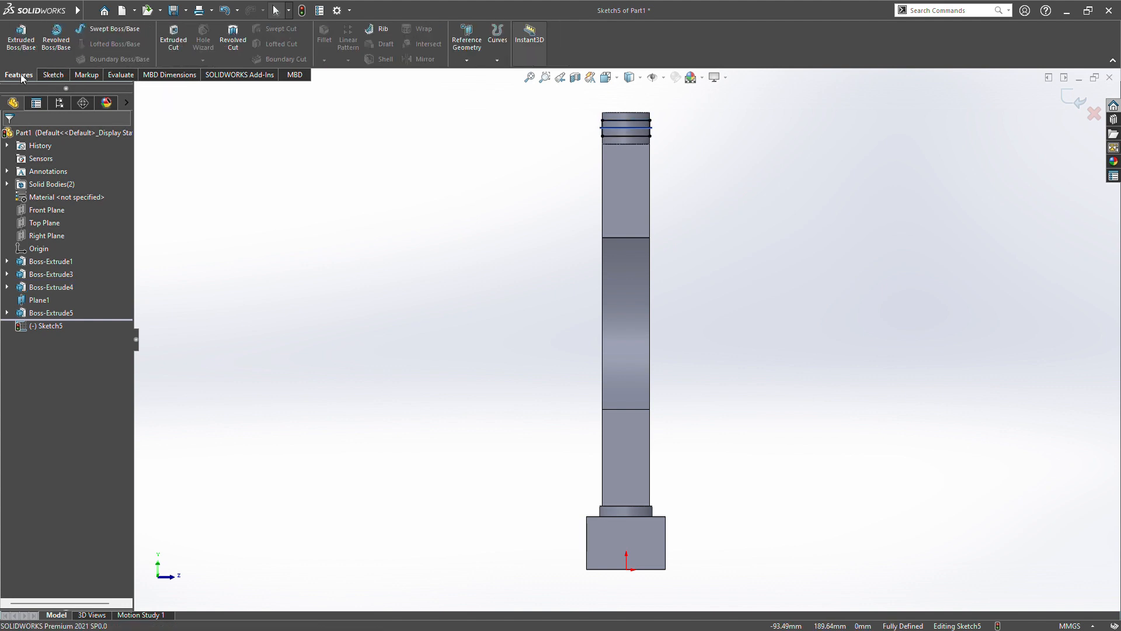
left_click(26, 24)
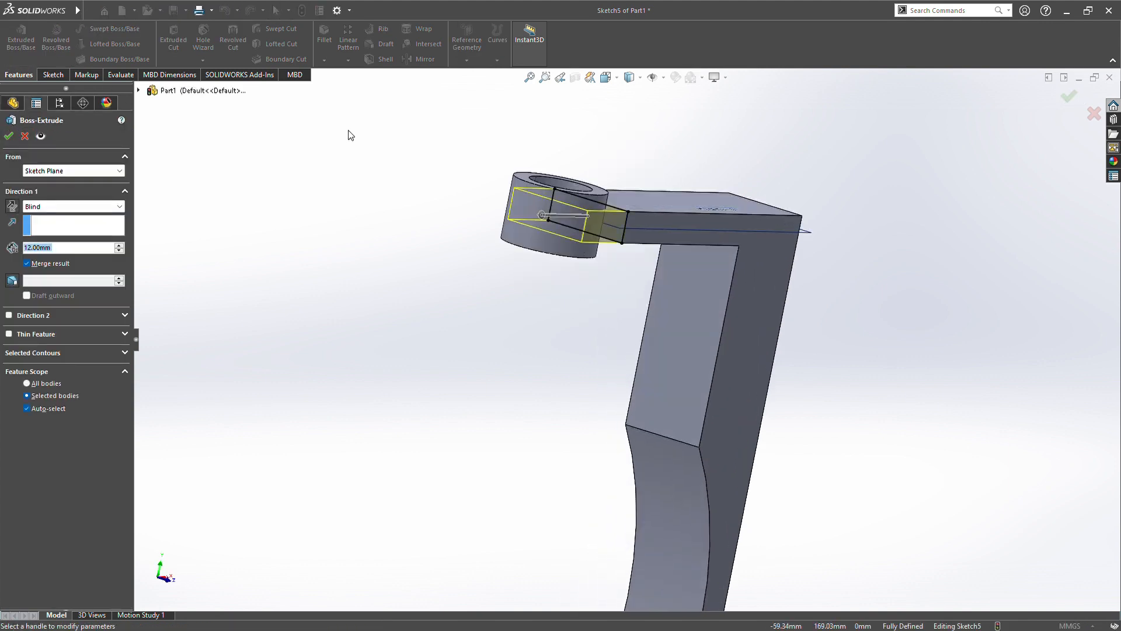
middle_click_drag(351, 135, 311, 118)
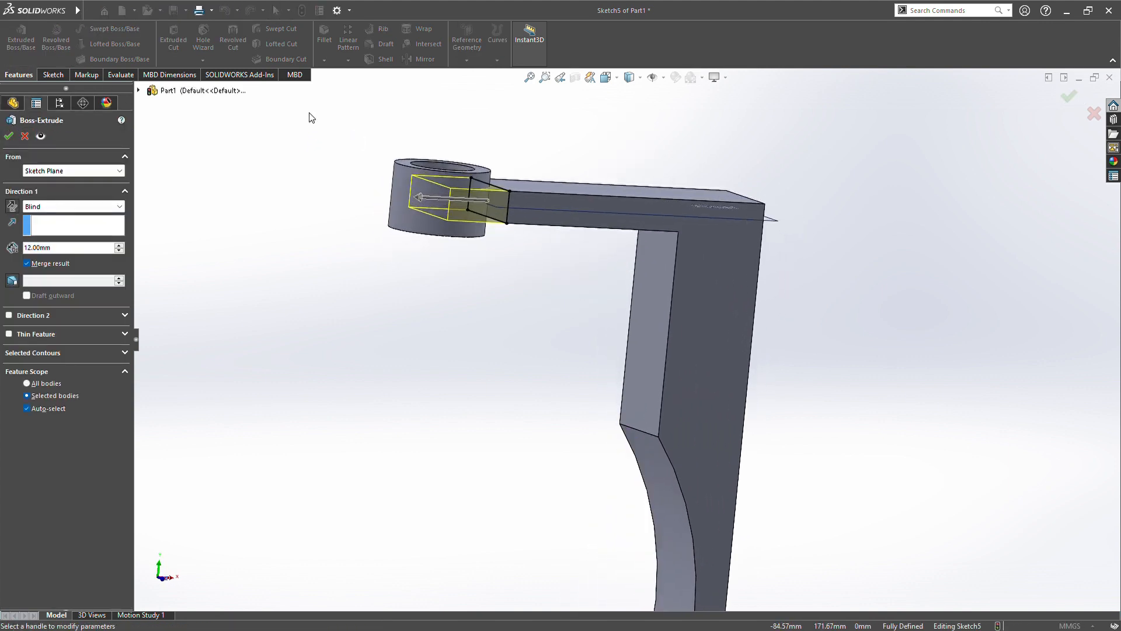
left_click(70, 248)
left_click(442, 219)
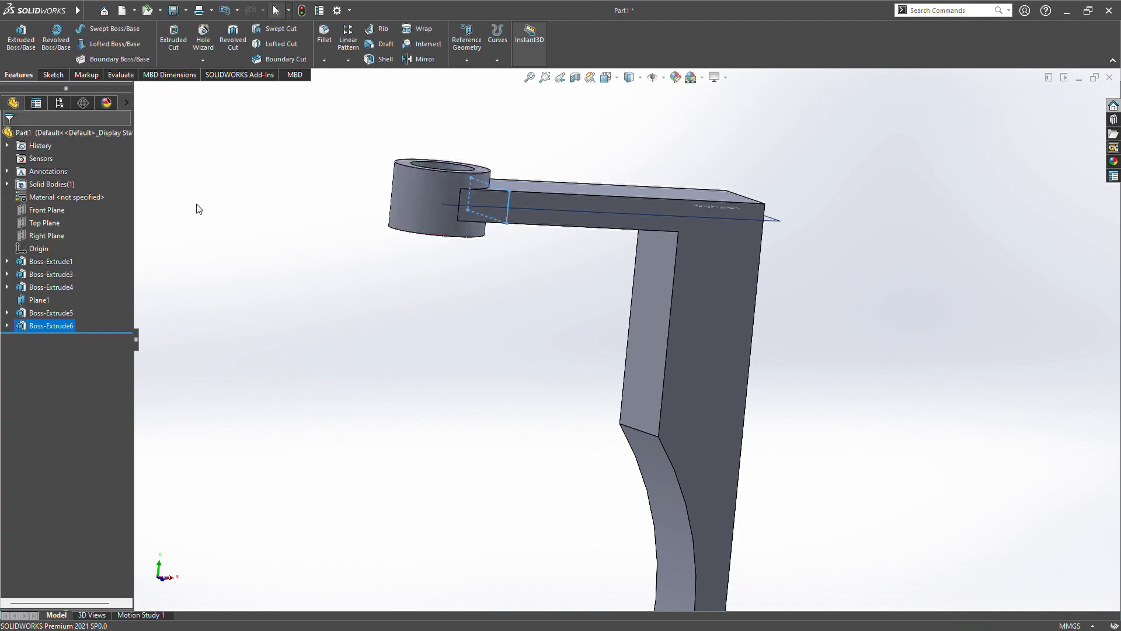
Step: Fillet the upper and lower curved edges where the arm meets the ring with a 10 mm radius
middle_click_drag(518, 149, 520, 234)
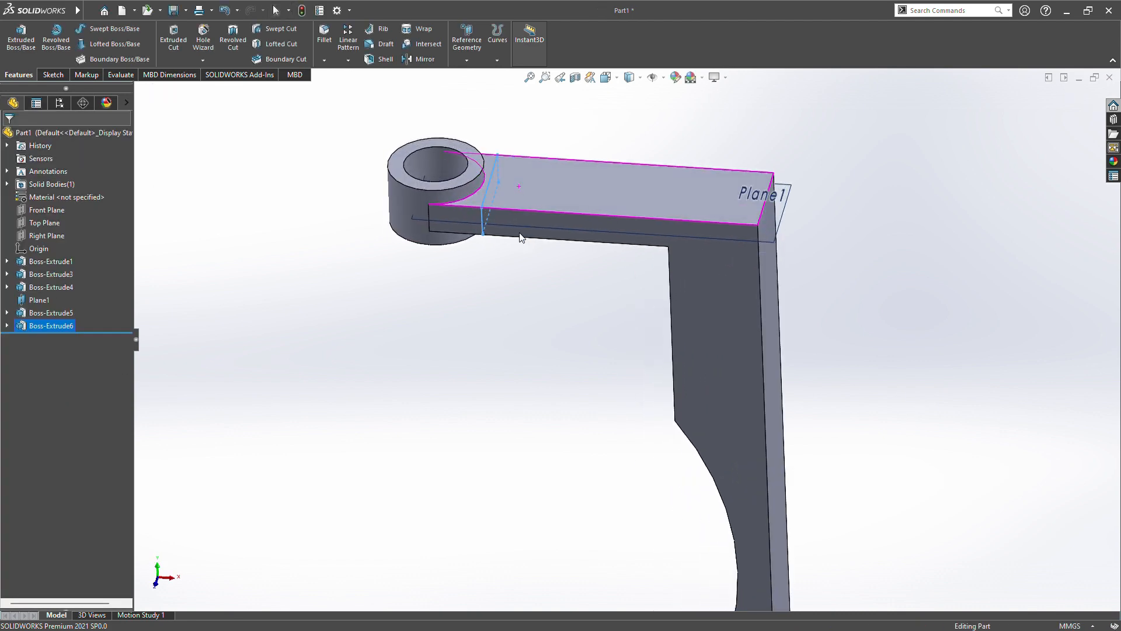
left_click(478, 189)
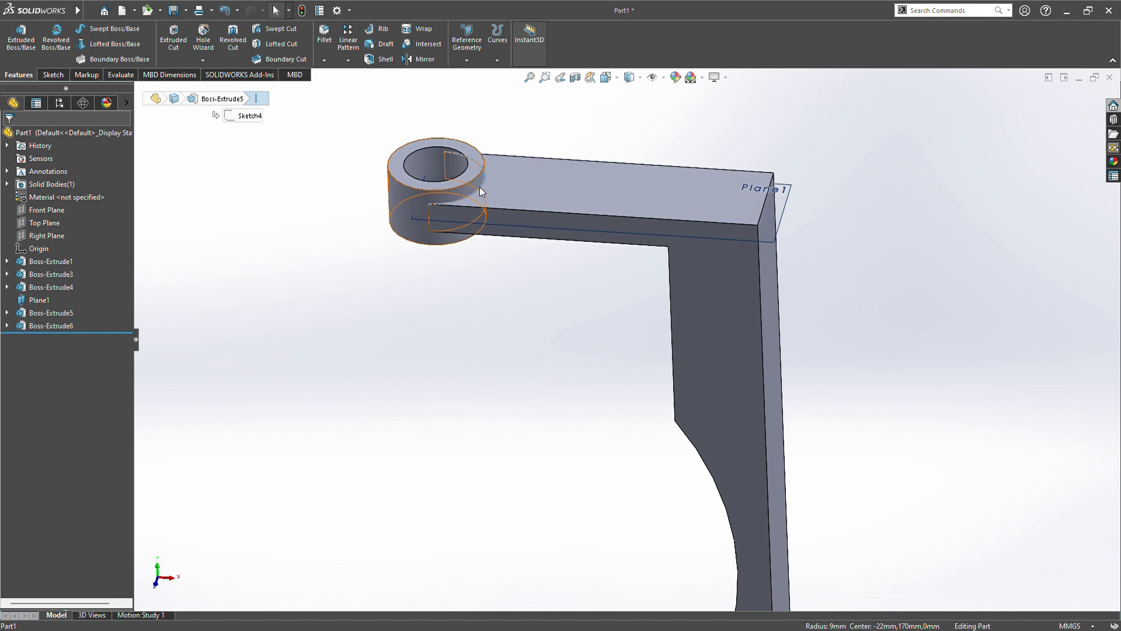
left_click(572, 161)
middle_click_drag(586, 167, 501, 201)
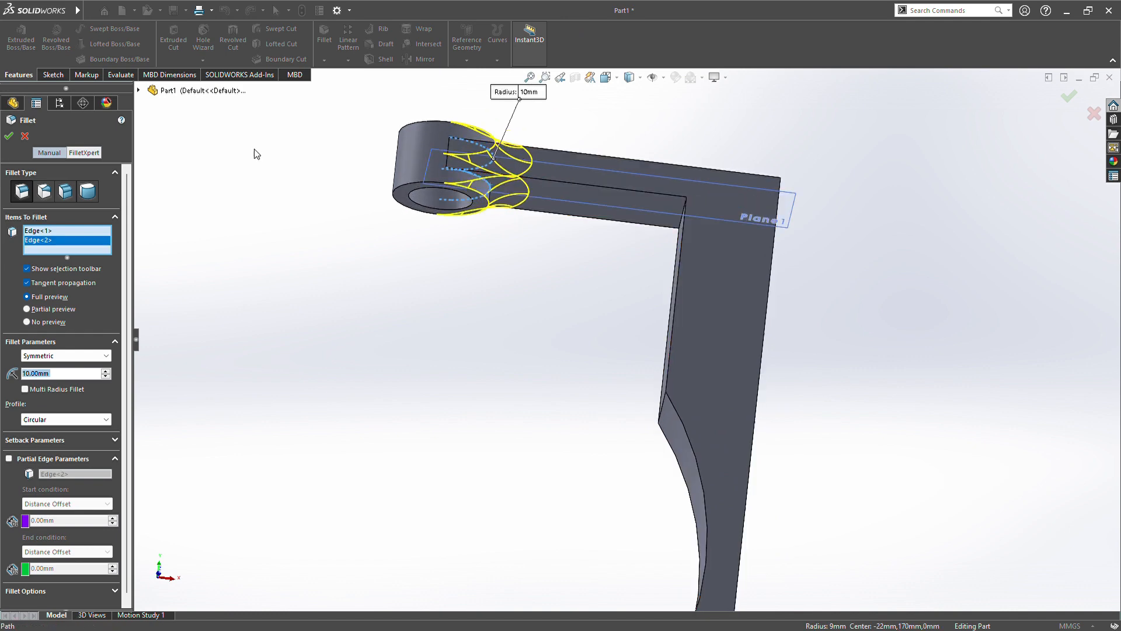
left_click(9, 136)
Step: Start a sketch on the Front Plane and offset the post's recess arc by 10 mm, reversed toward the open side
middle_click_drag(394, 263, 430, 327)
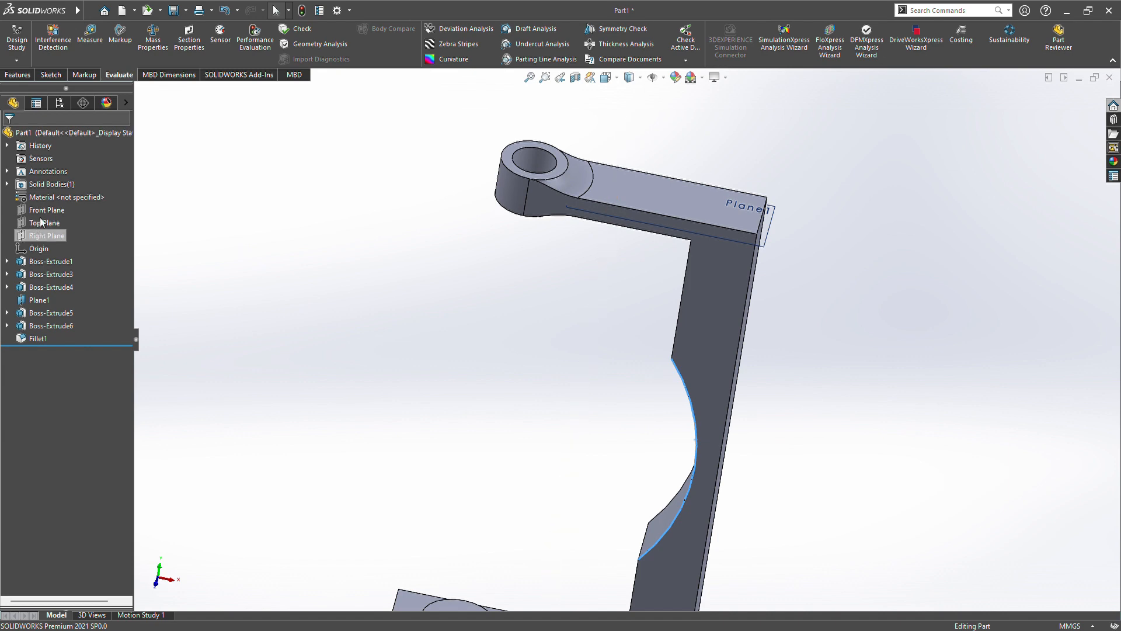
left_click(43, 212)
left_click(50, 192)
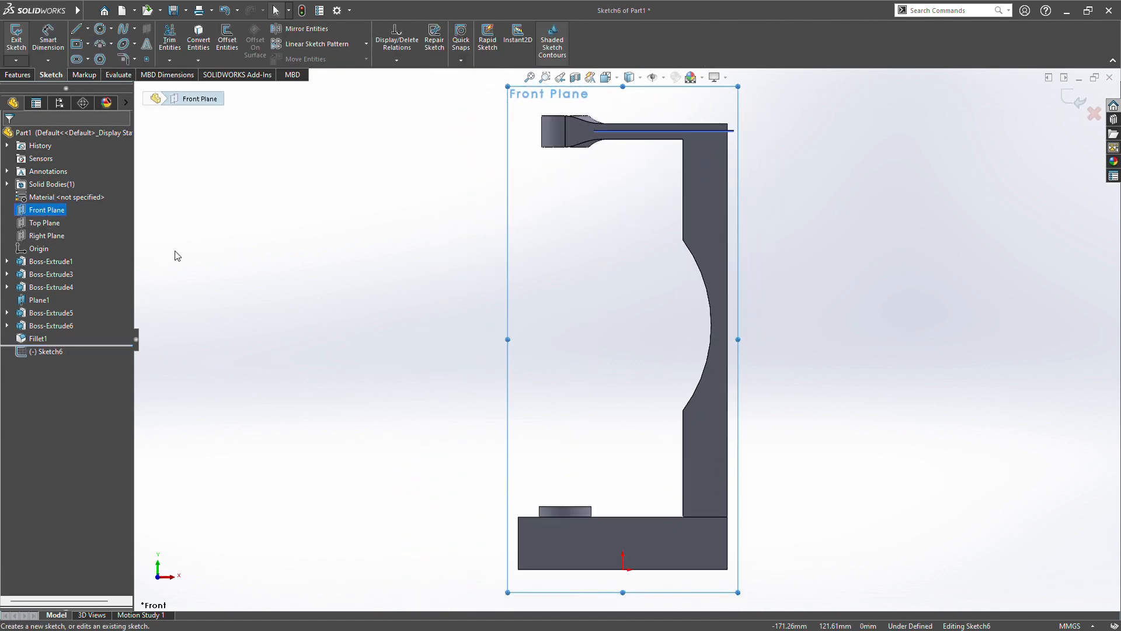
left_click(227, 41)
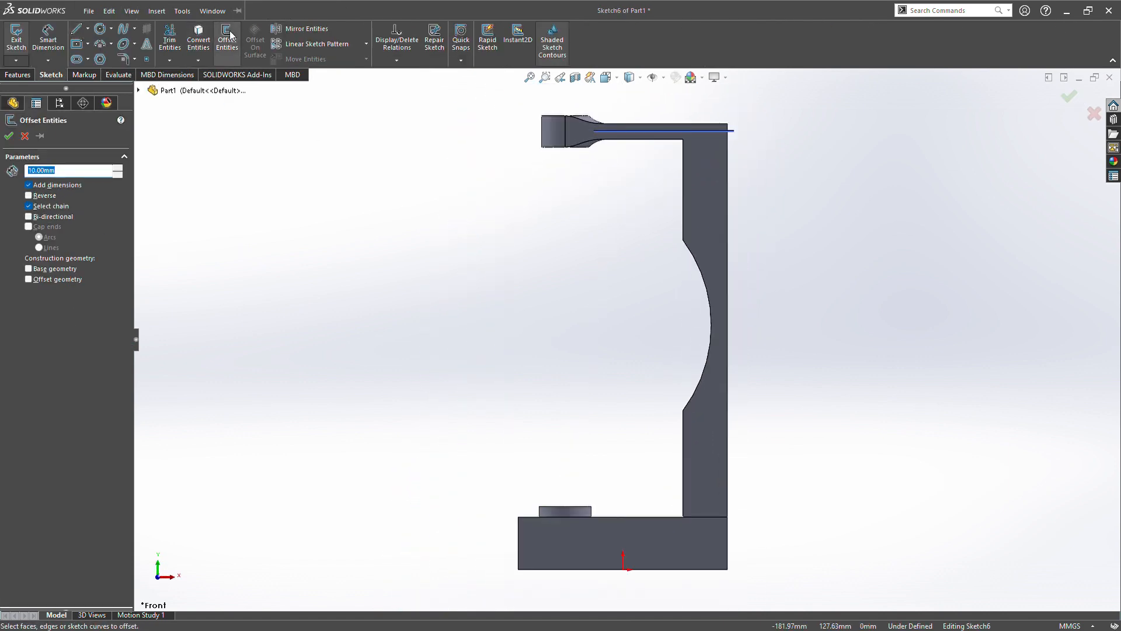
left_click(711, 315)
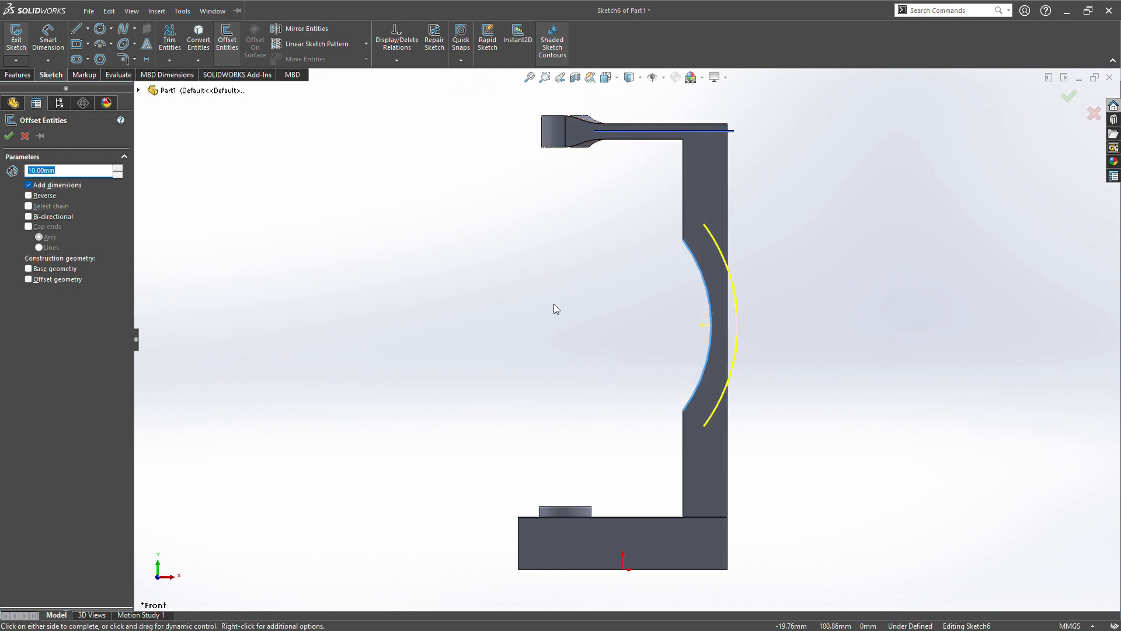
left_click(28, 196)
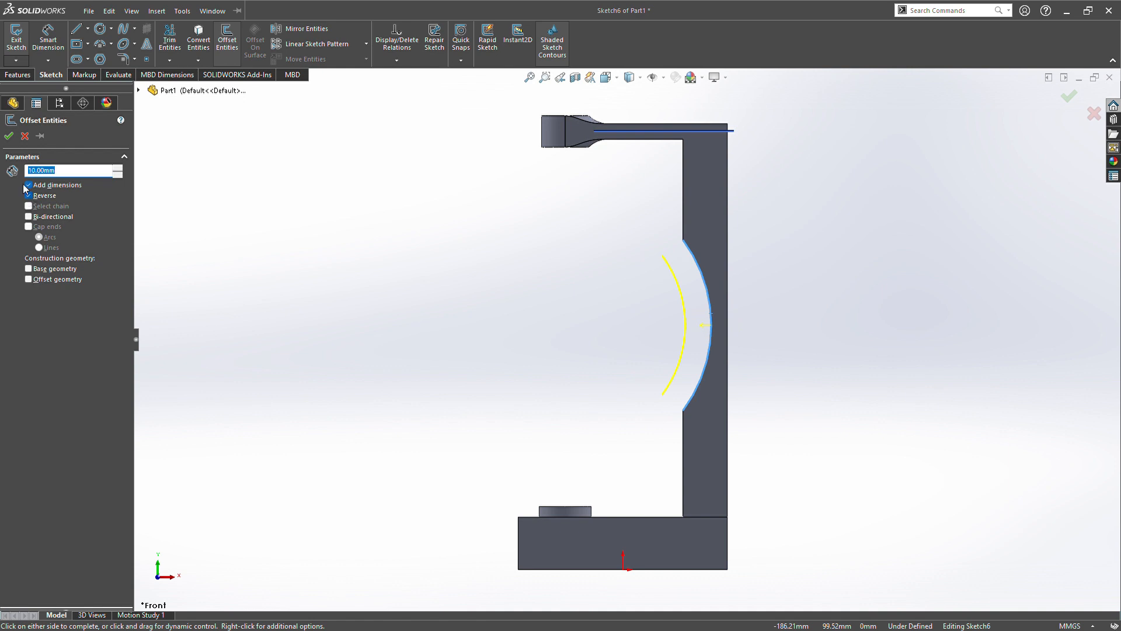
left_click(9, 135)
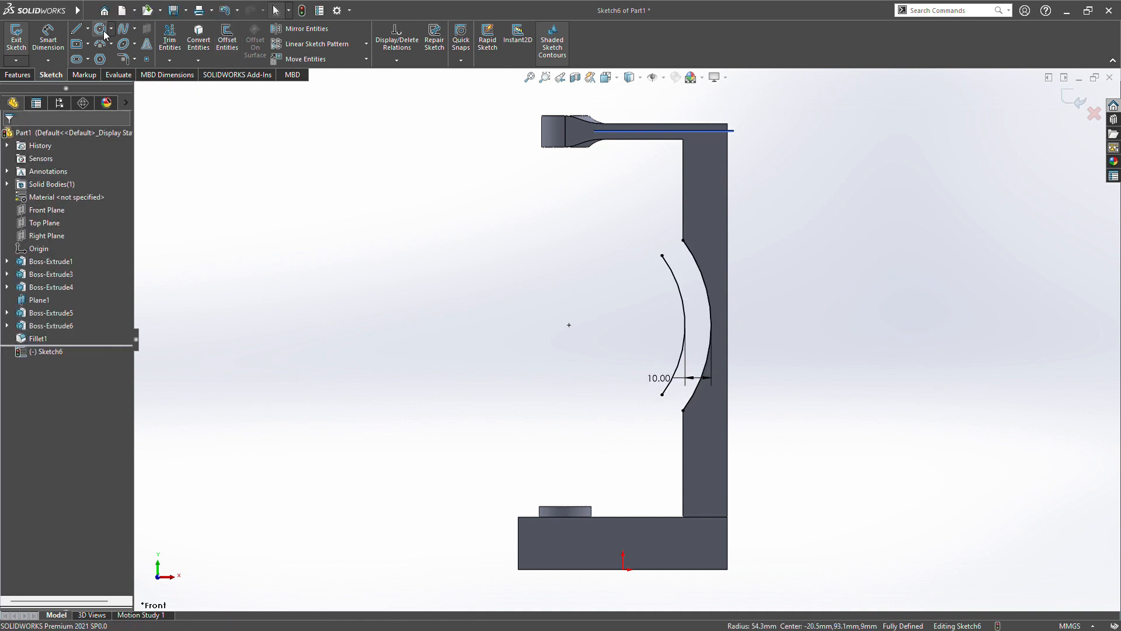
Step: Draw two lines about 10 mm long joining the offset arc's ends to the recess arc to close the profile
left_click(76, 29)
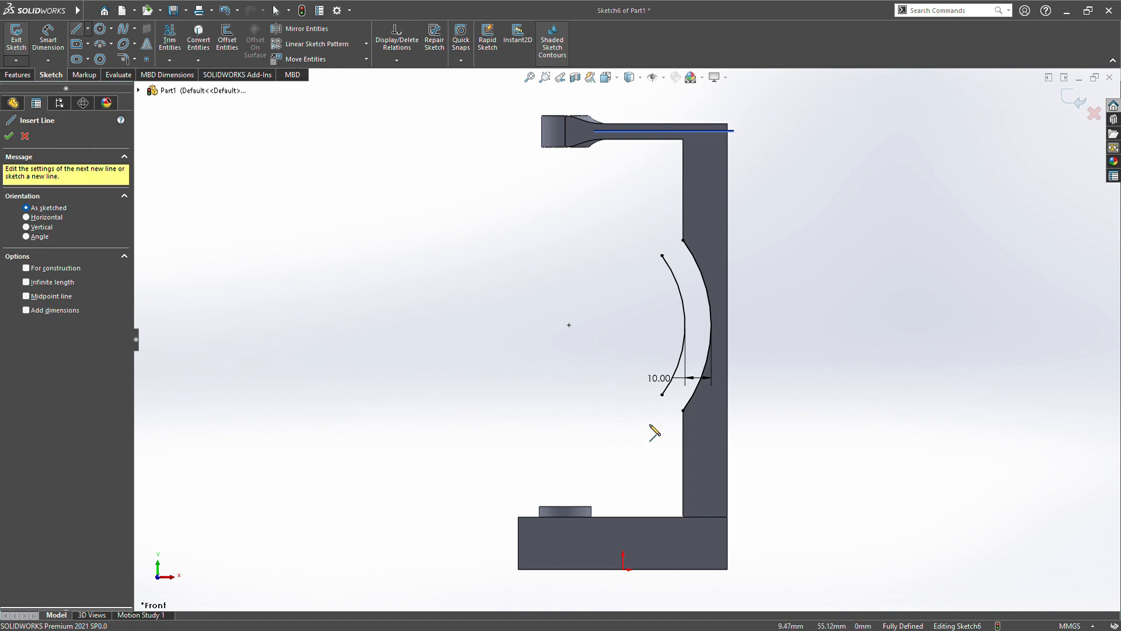
left_click(662, 394)
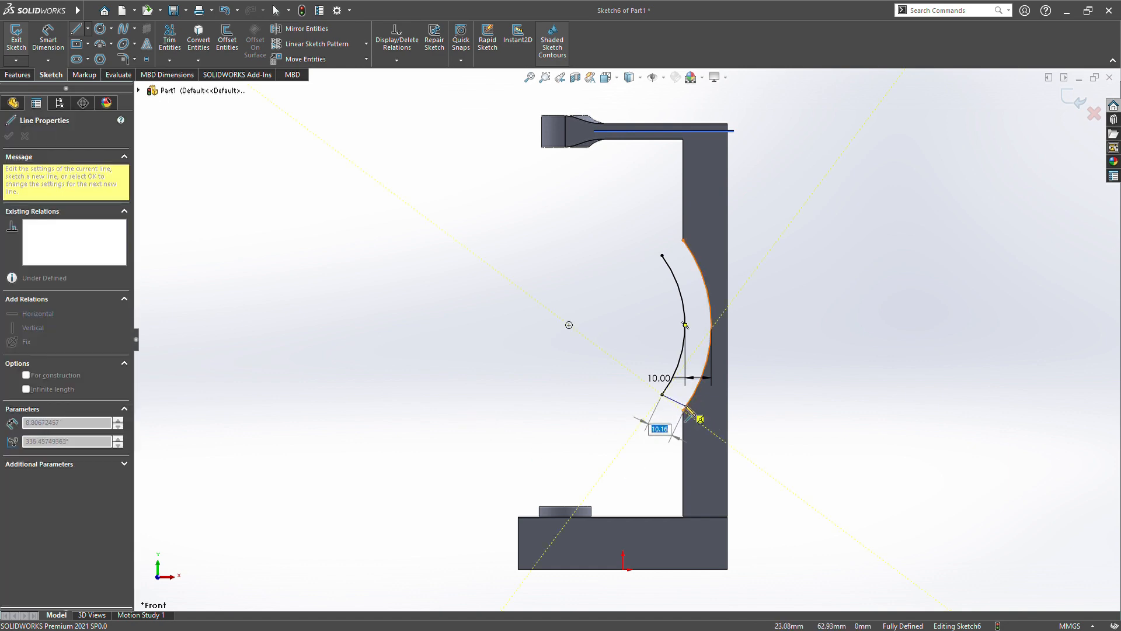
left_click(686, 409)
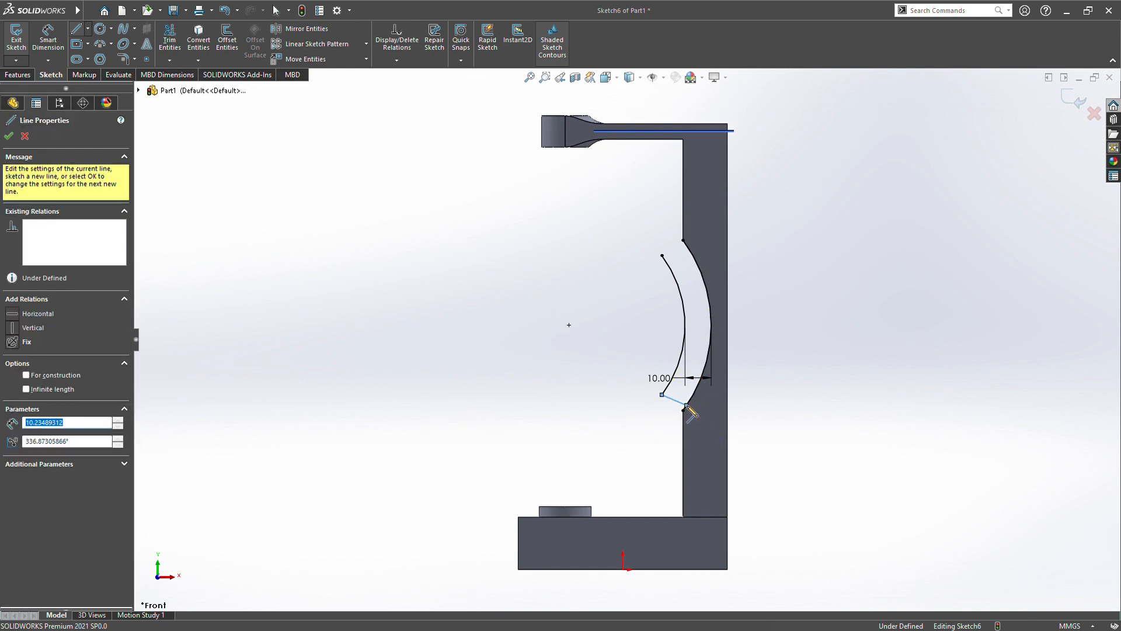
left_click(686, 408)
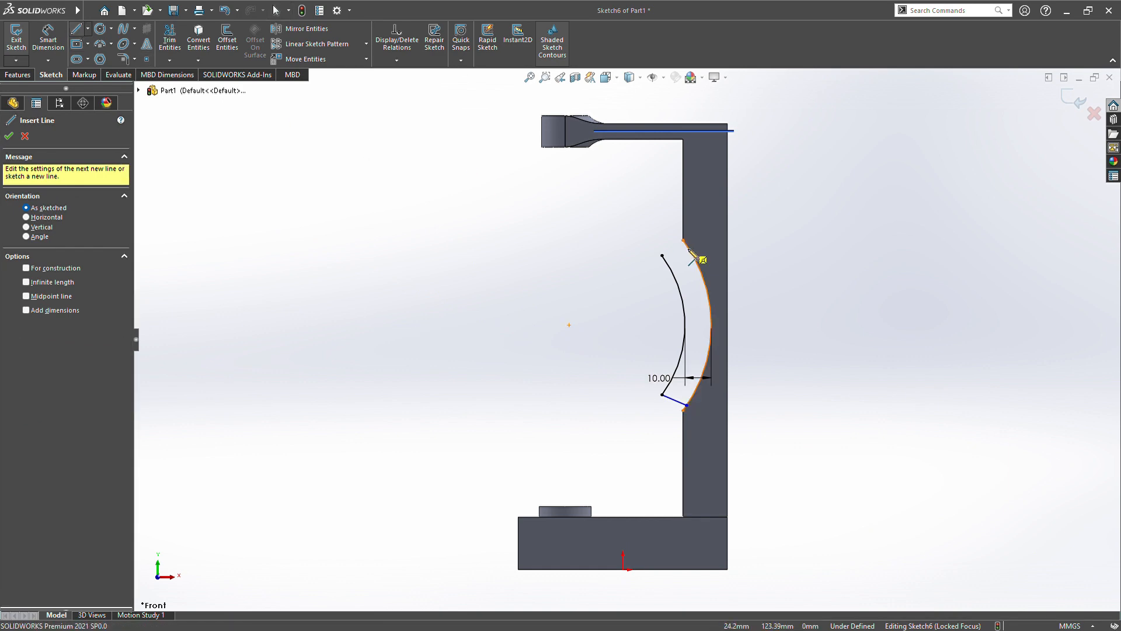
left_click(662, 255)
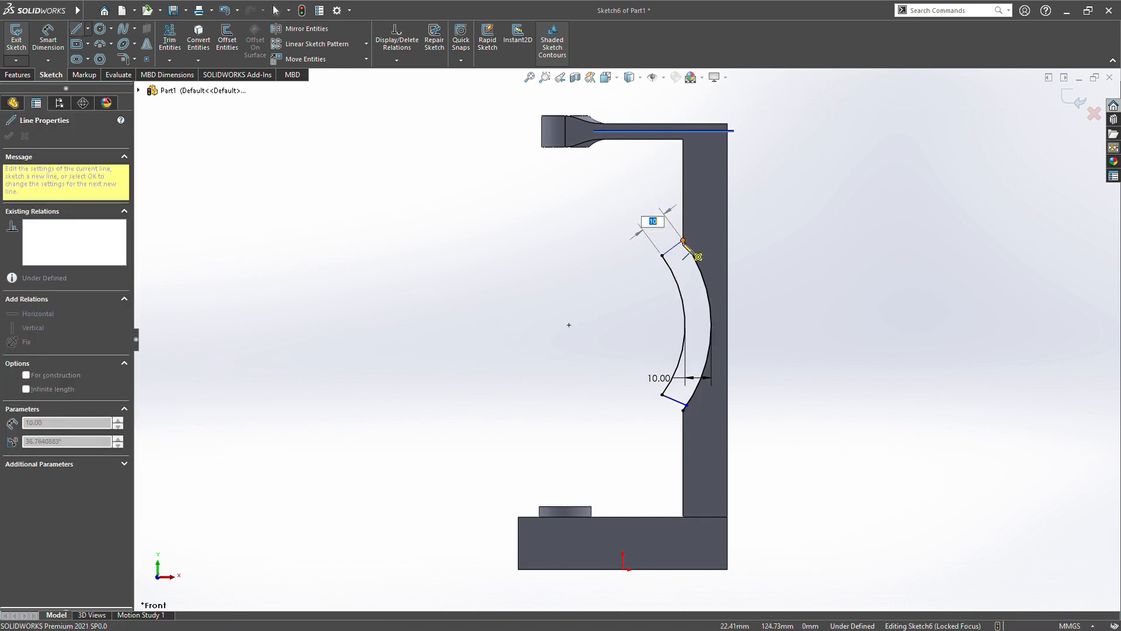
left_click(684, 240)
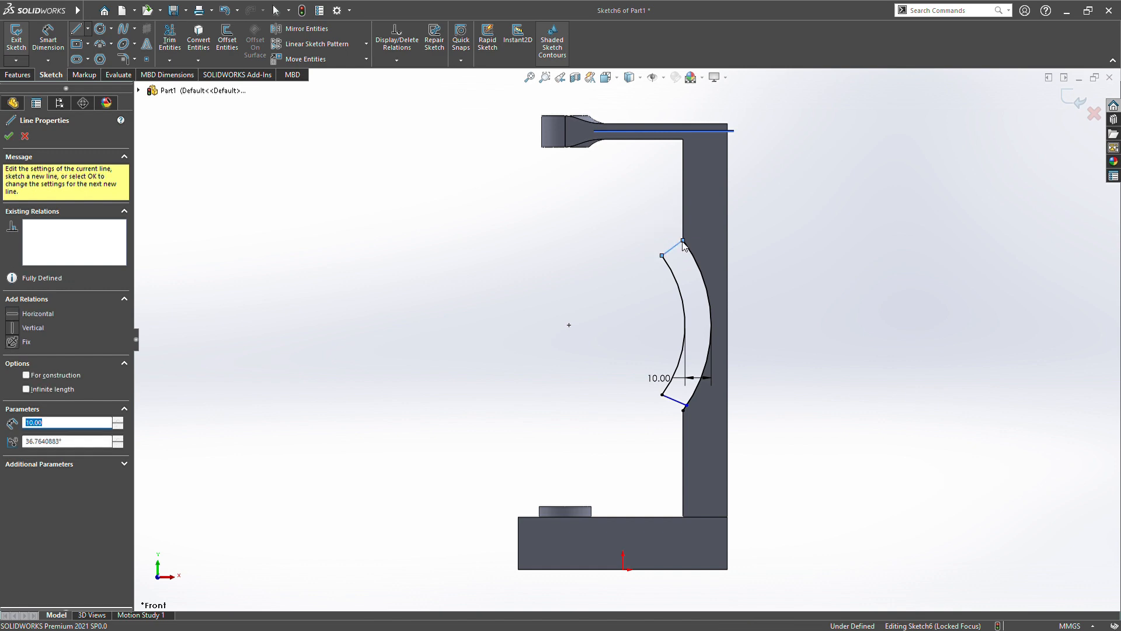
key("Escape")
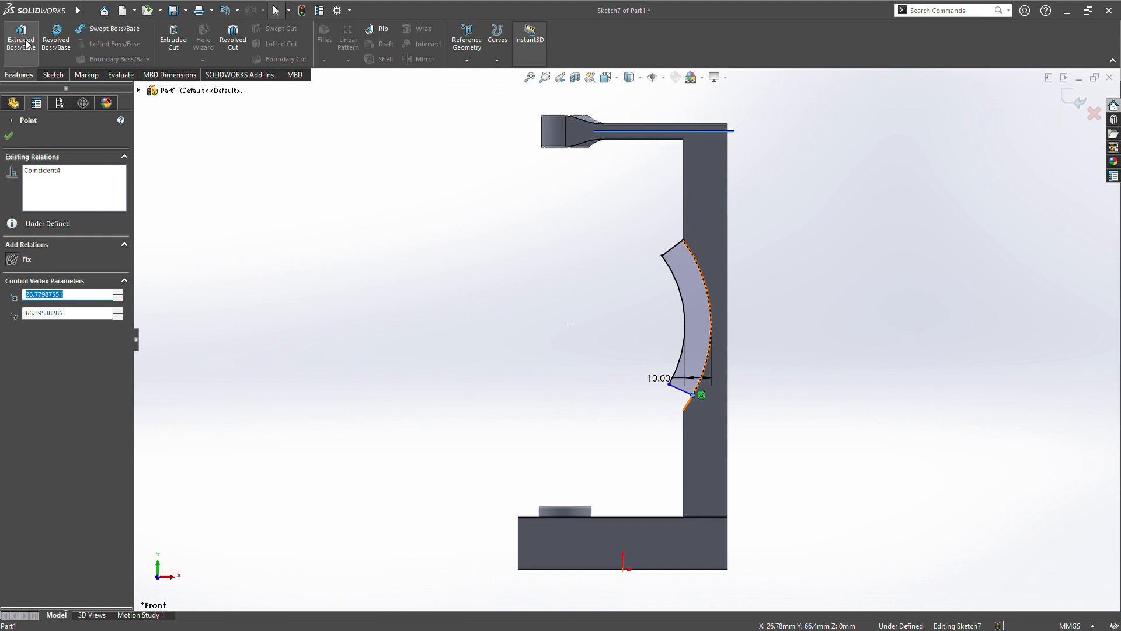
Step: Set up a 5 mm Mid Plane boss extrusion of the closed curved rib profile in the post's recess
left_click(21, 39)
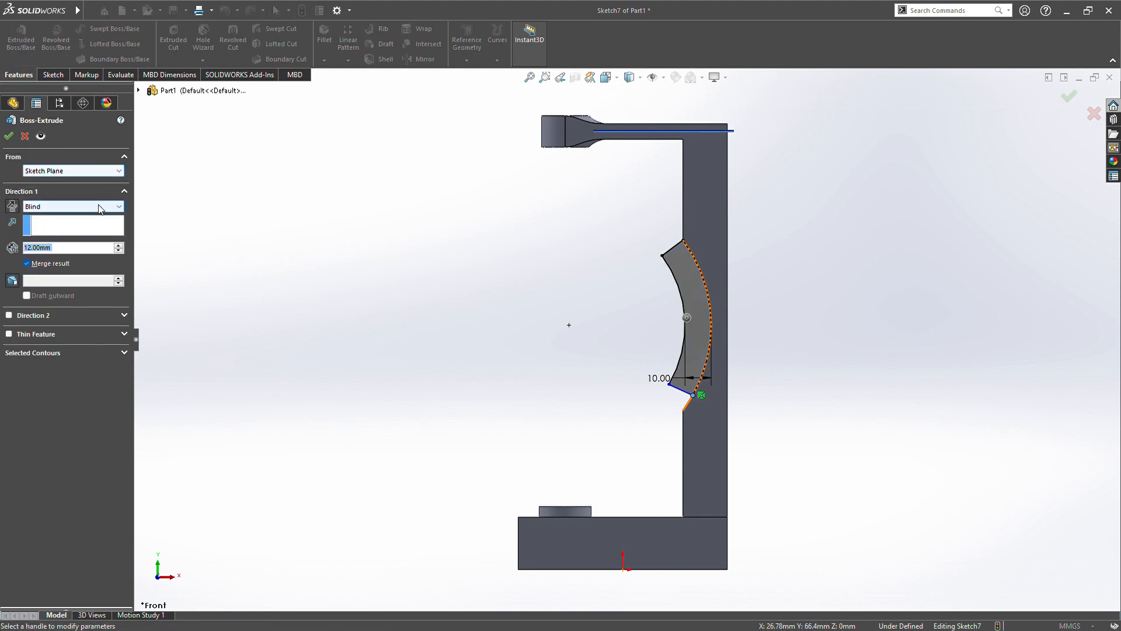
left_click(63, 262)
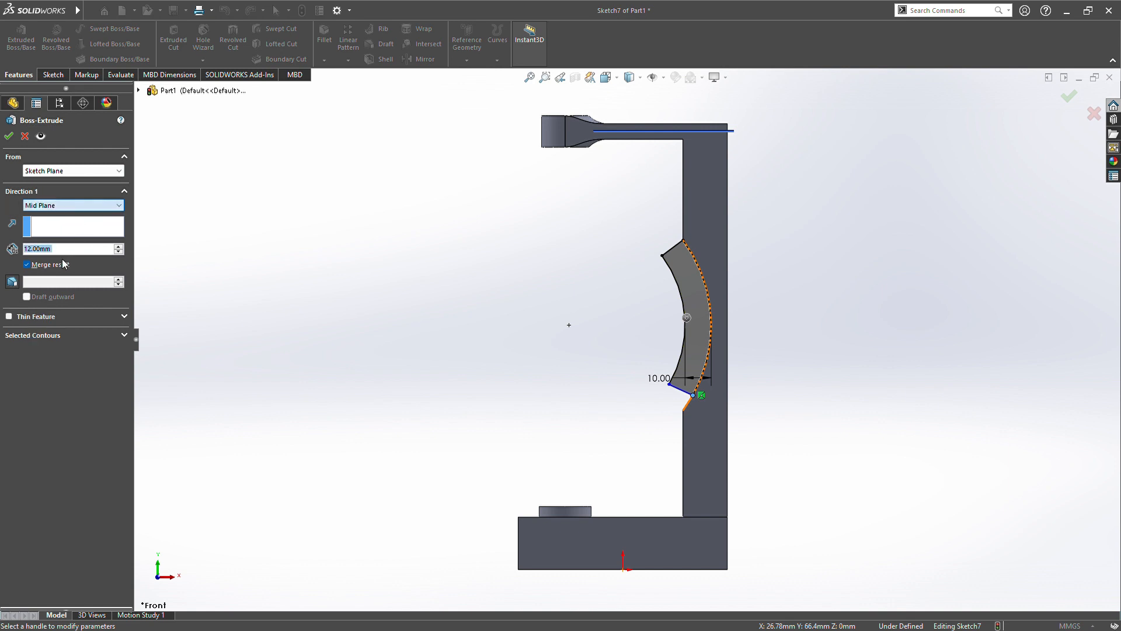
type("5")
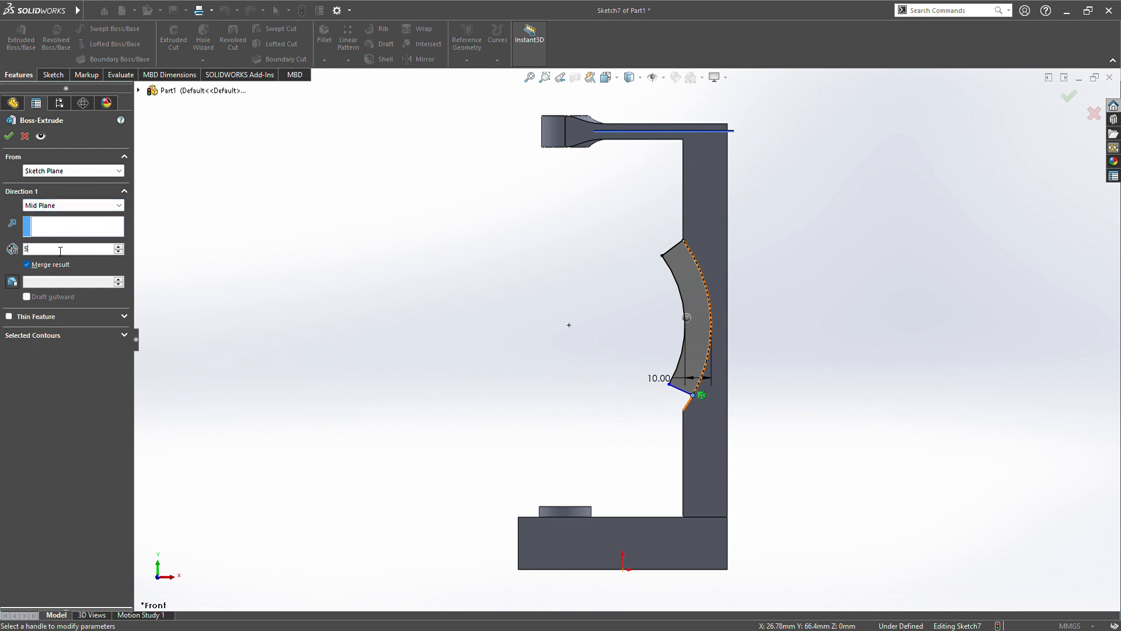
type(".00mm")
Step: Start the rib extrusion at a 5 mm offset from the sketch plane and complete the feature
left_click(73, 170)
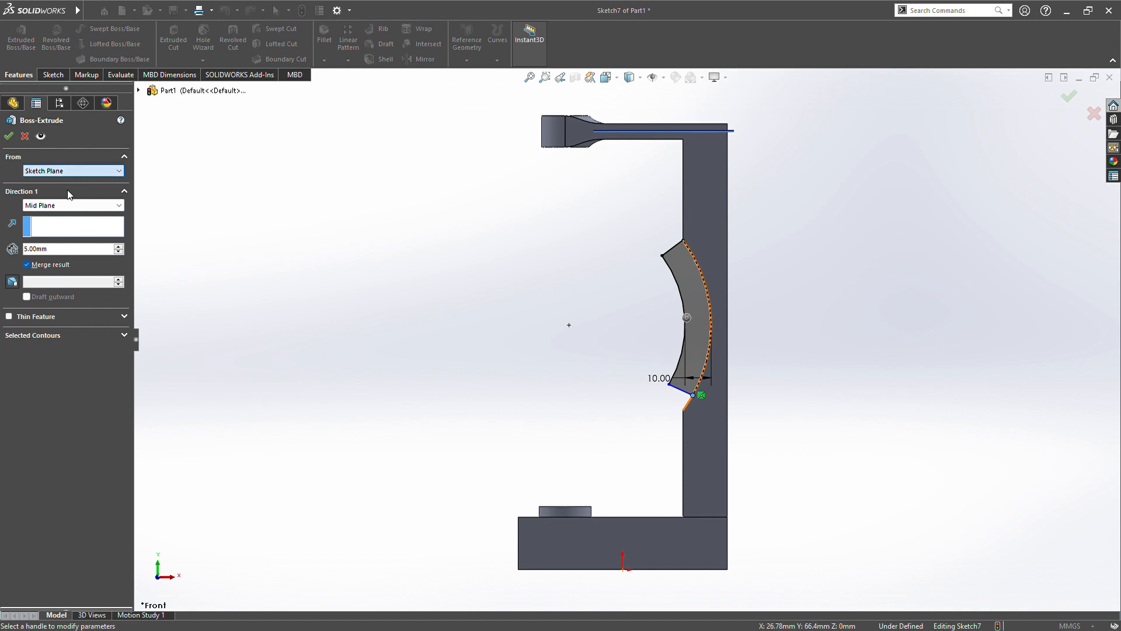
left_click(65, 210)
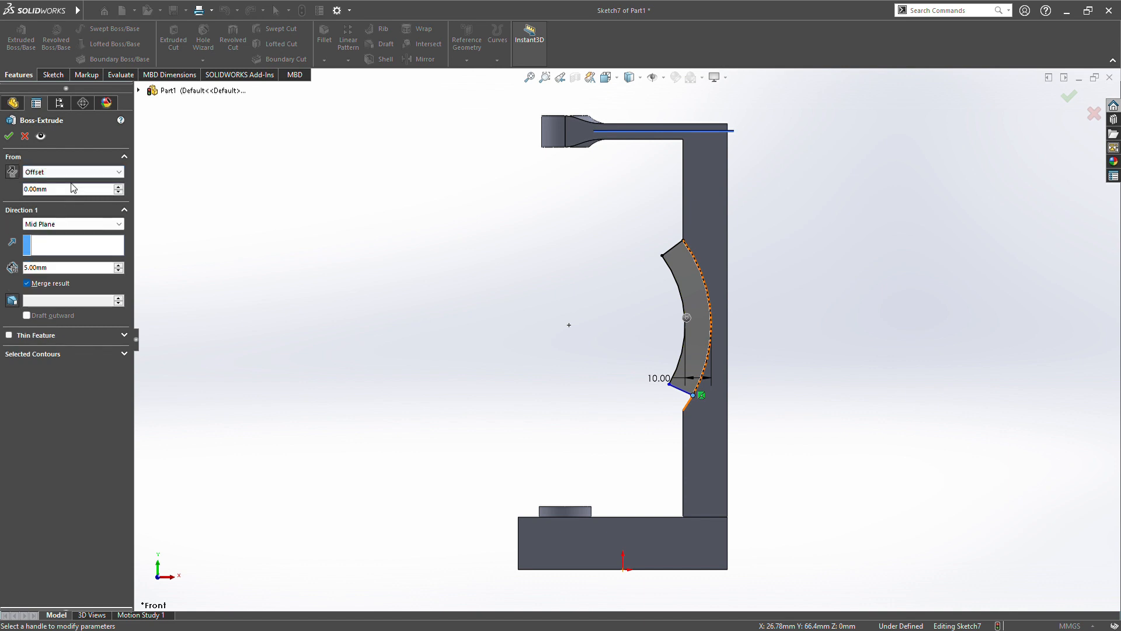
double_click(75, 194)
type("5")
middle_click_drag(388, 363, 532, 345)
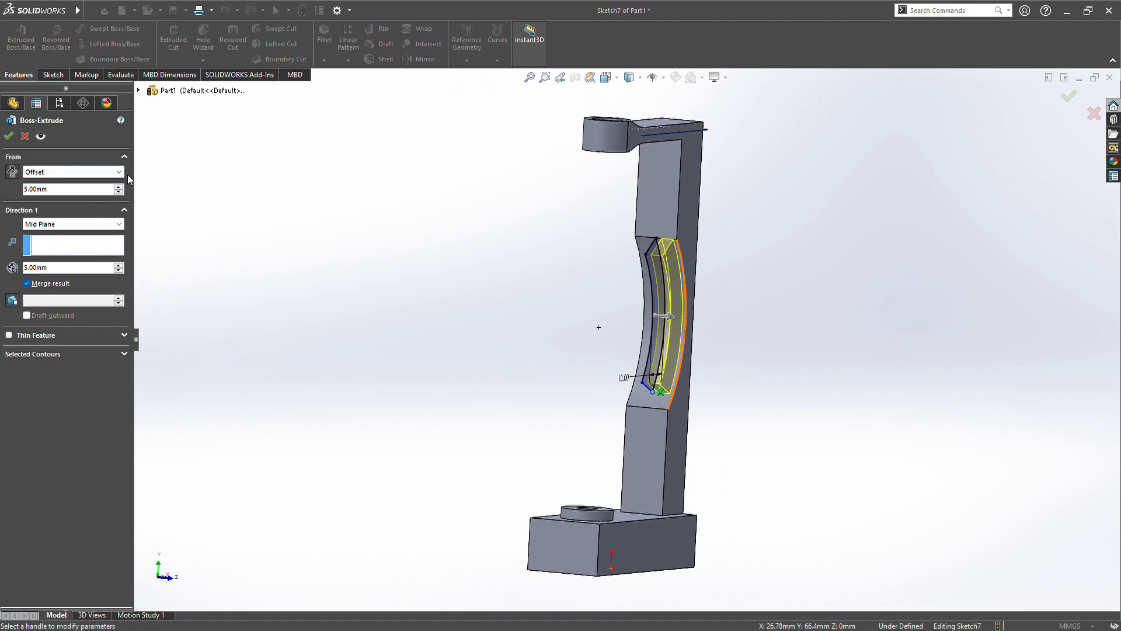
mouse_move(335, 245)
middle_mouse_down()
mouse_move(353, 251)
mouse_move(329, 243)
middle_mouse_up()
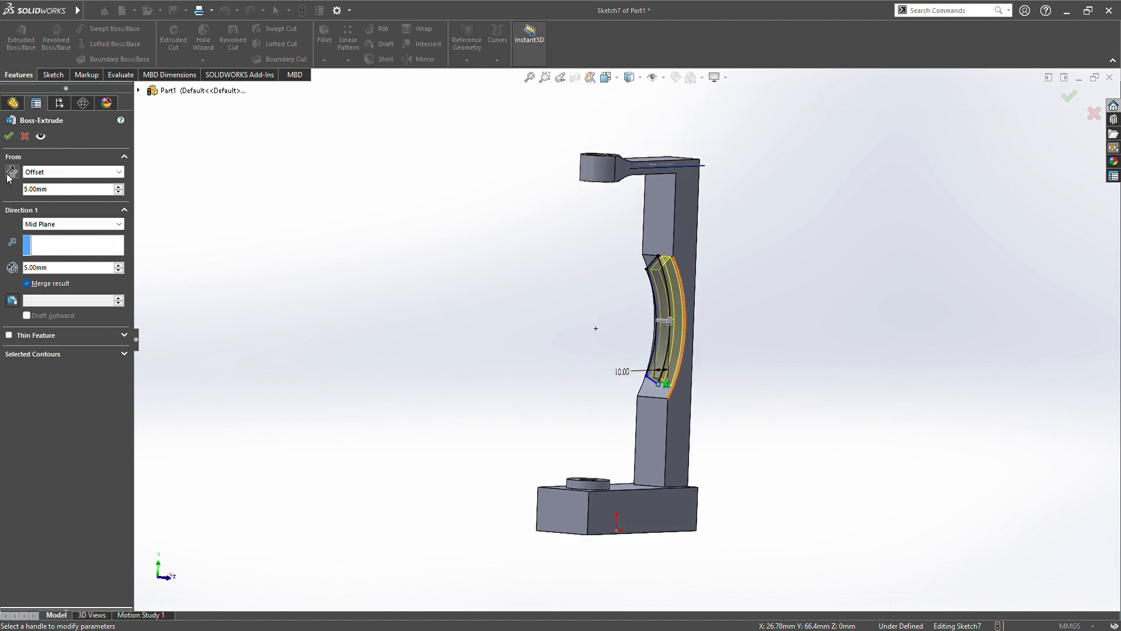
middle_click_drag(461, 230, 521, 282)
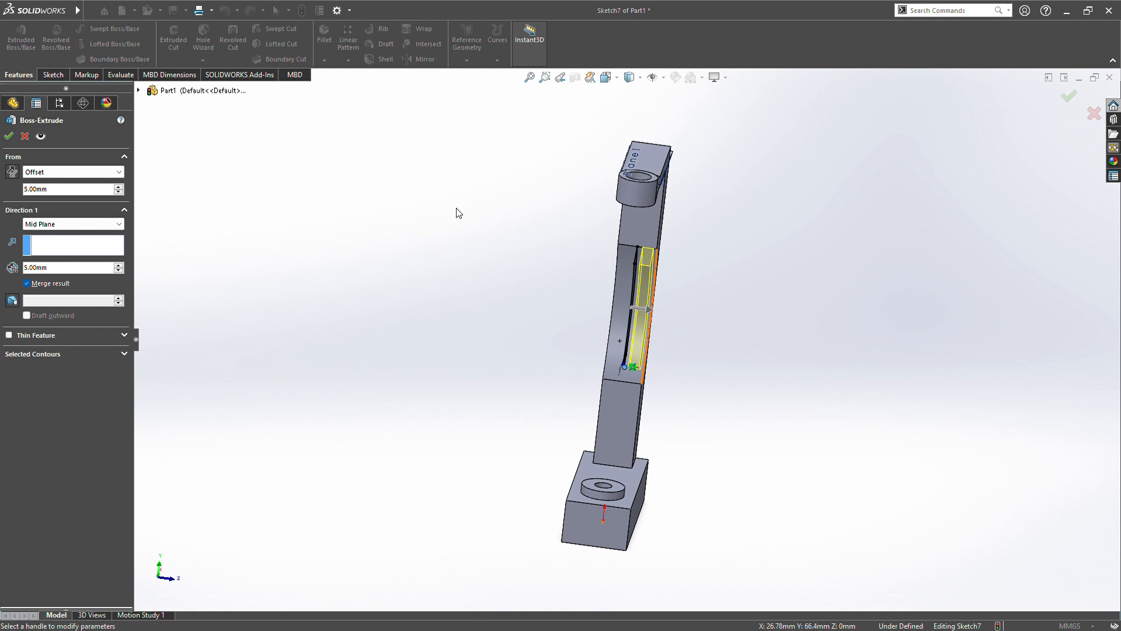
left_click(7, 139)
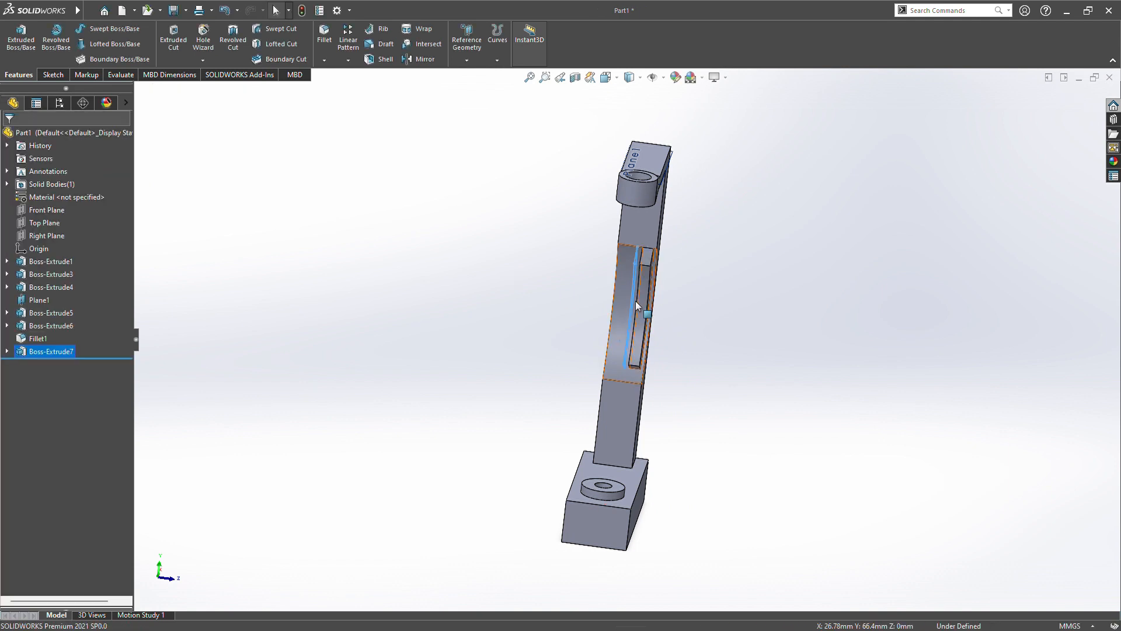
Step: Mirror the curved rib about the Front Plane to create a second rib in the recess
middle_click_drag(636, 300, 859, 308)
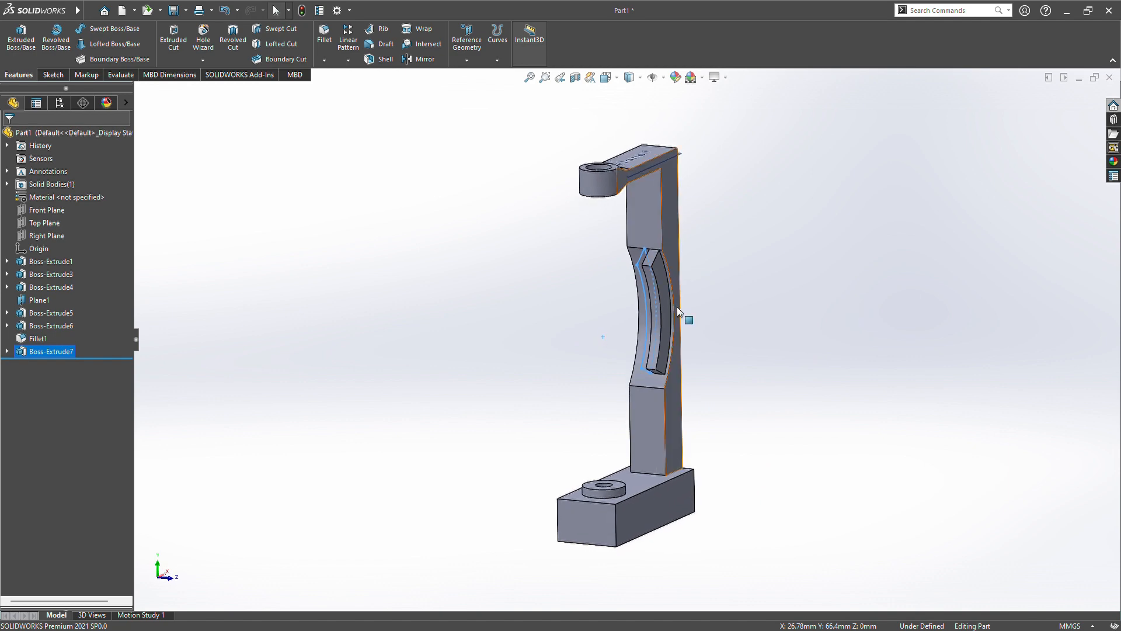
middle_click_drag(657, 316, 793, 273)
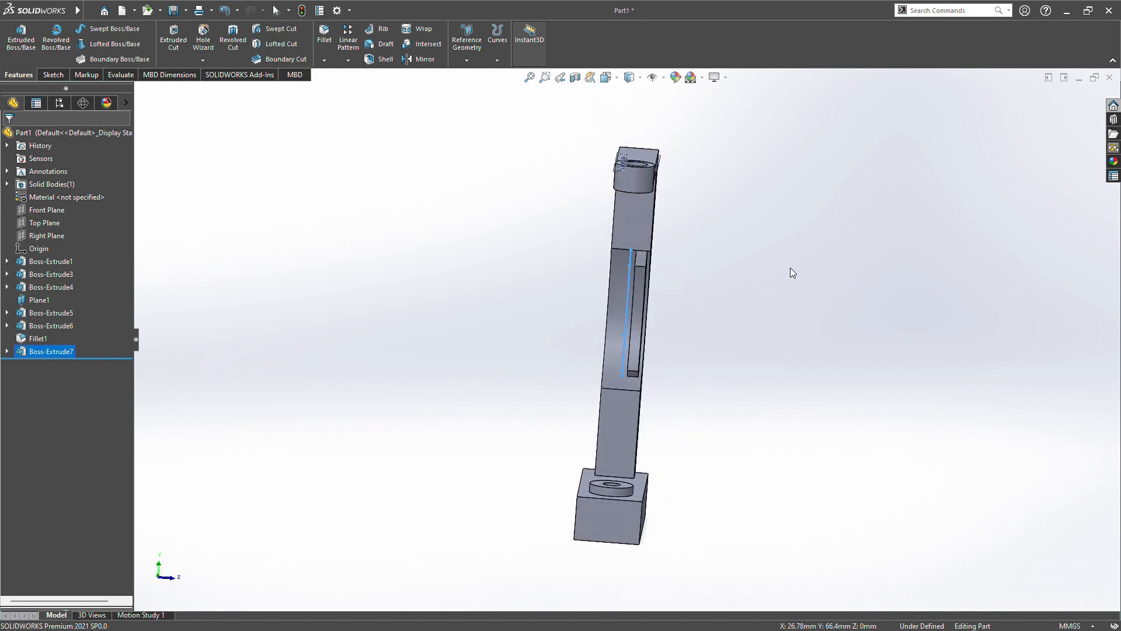
left_click(636, 313)
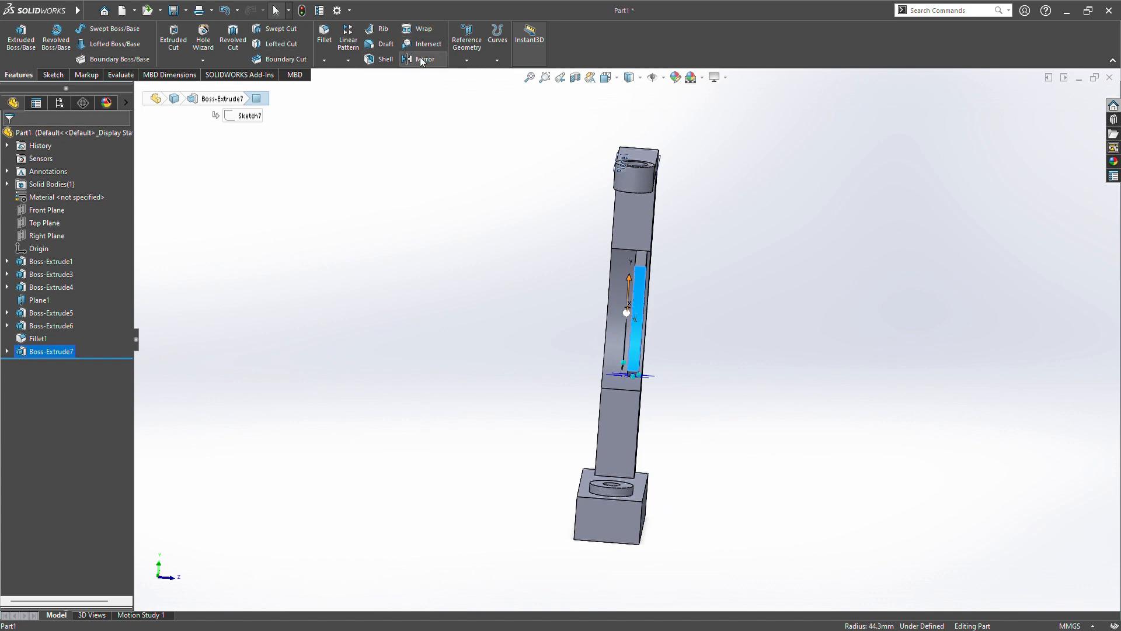
left_click(422, 59)
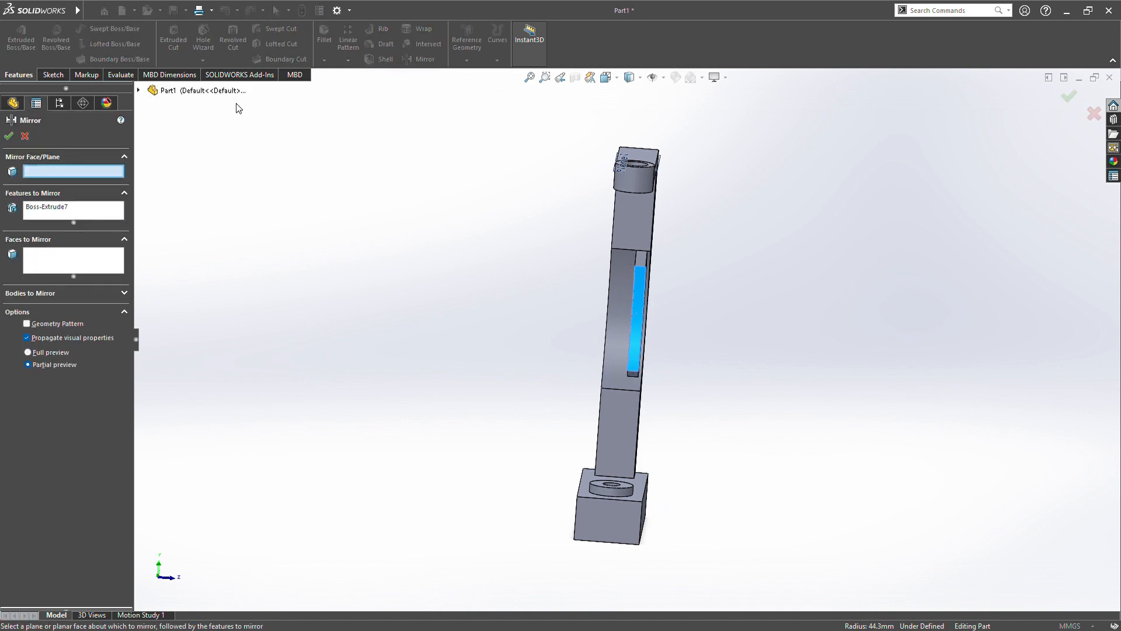
left_click(139, 91)
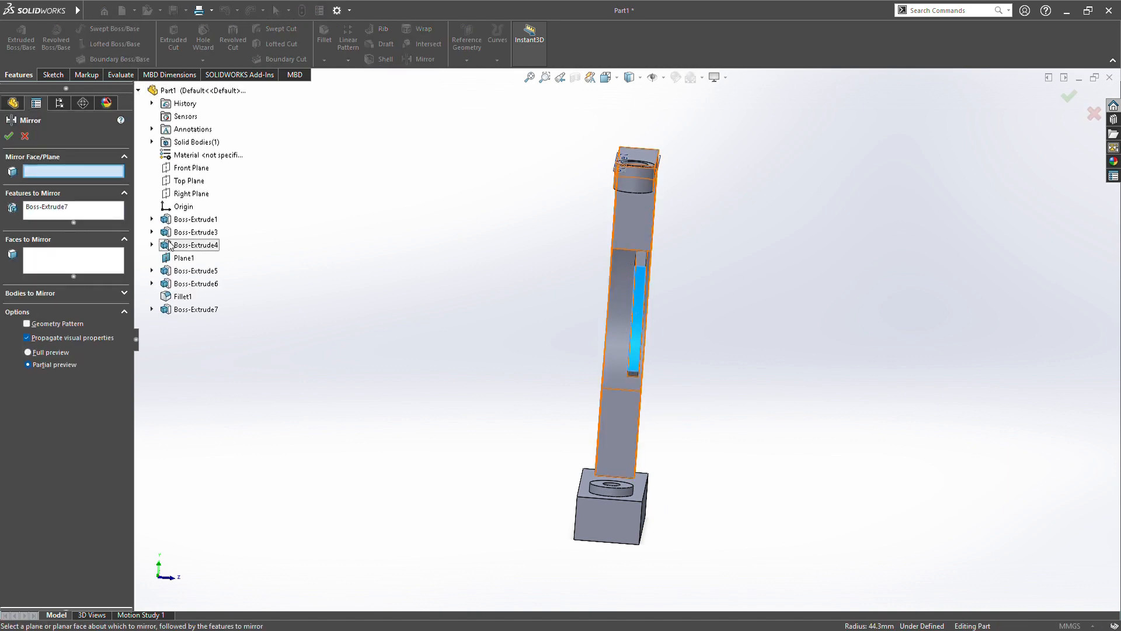
left_click(199, 195)
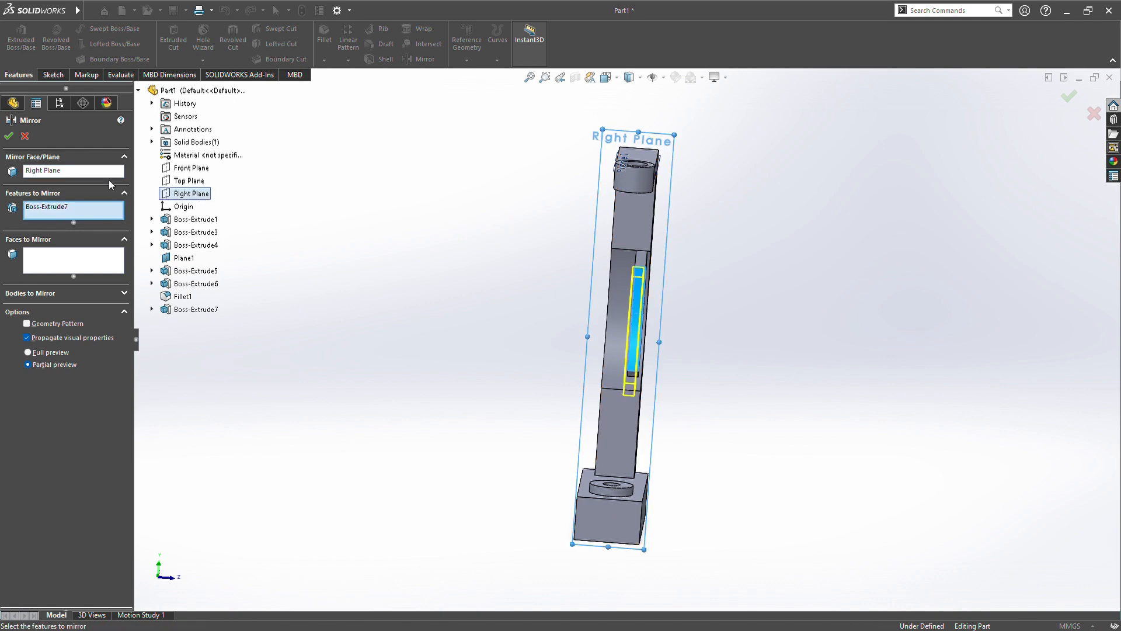
left_click(65, 170)
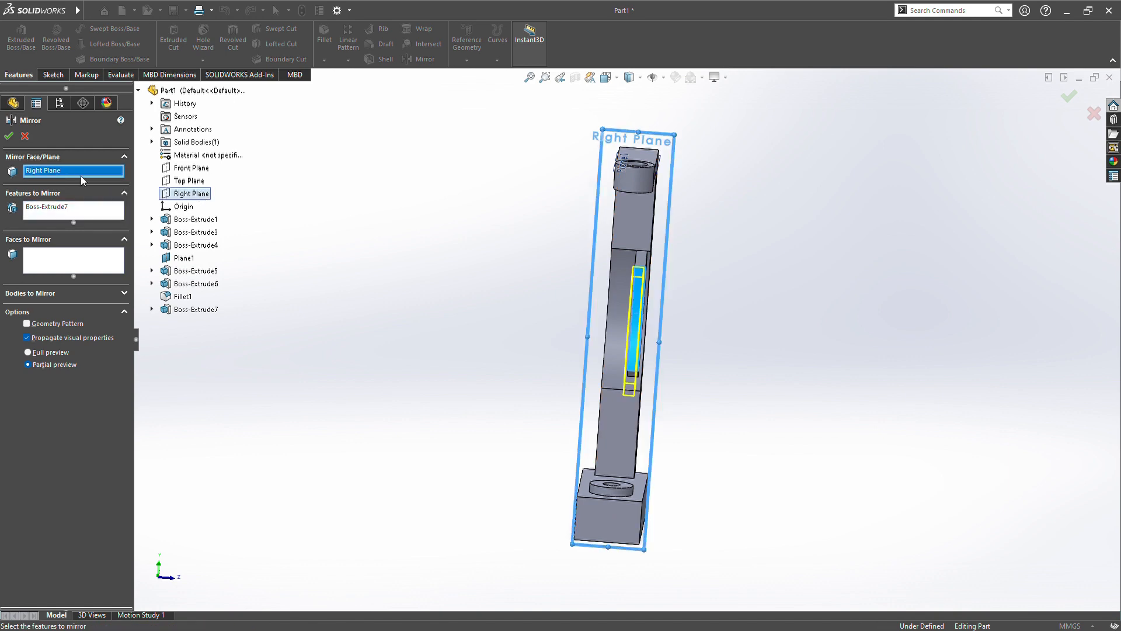
left_click(201, 170)
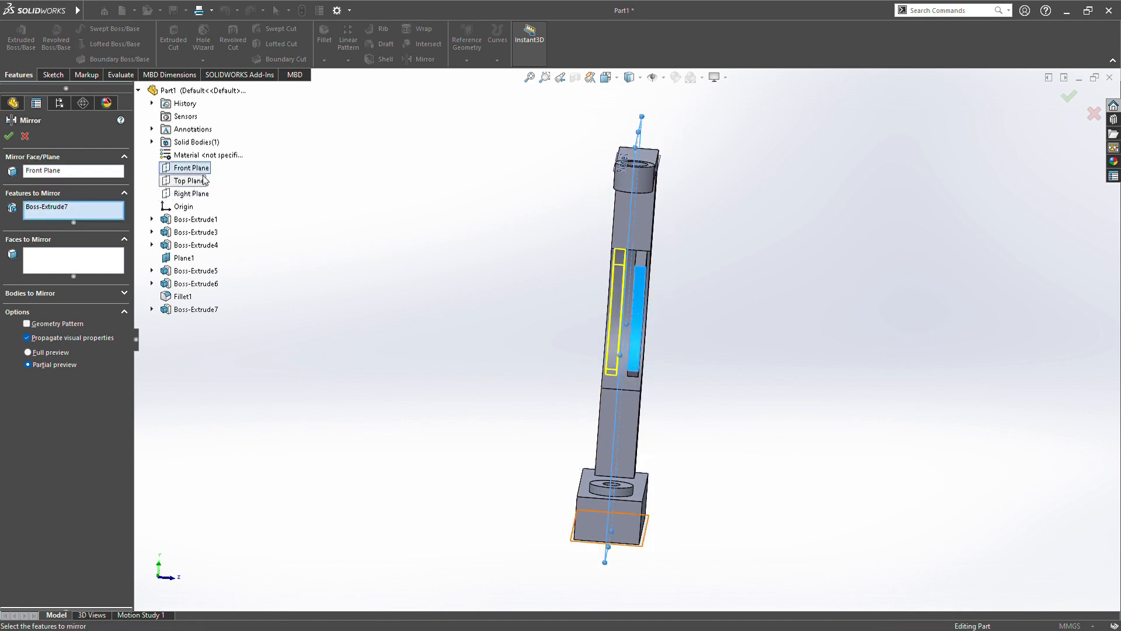
left_click(9, 136)
Step: Fillet the two inner curved edges where the ribs meet the recess floor with a 2.5 mm radius
scroll(754, 251, "down", 2)
middle_click_drag(754, 251, 690, 287)
scroll(497, 354, "down", 4)
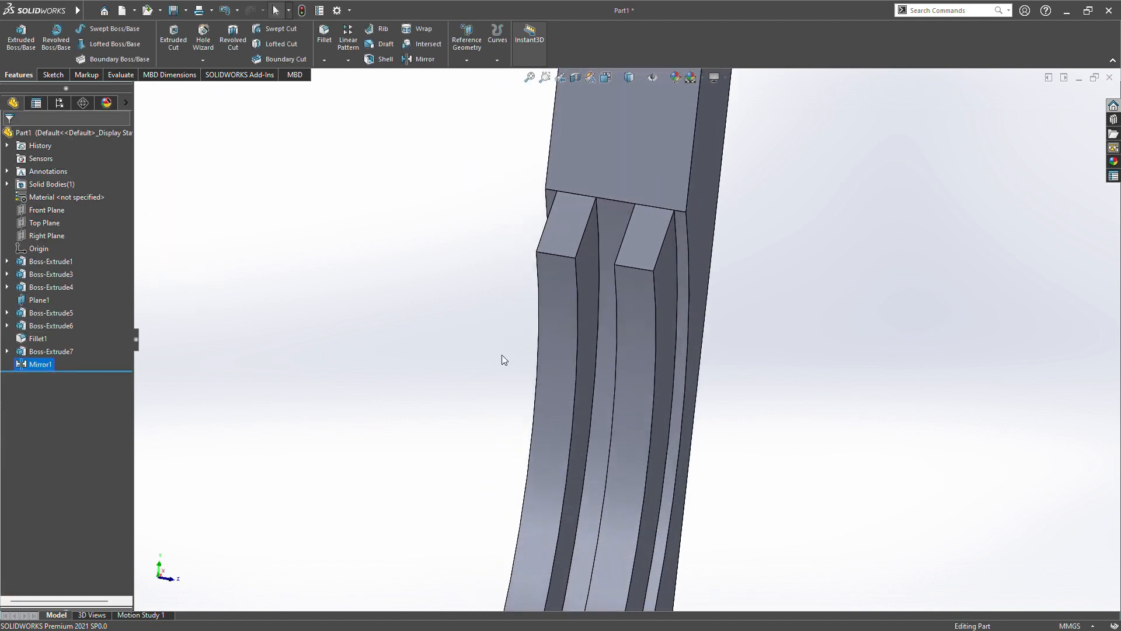
left_click(598, 343)
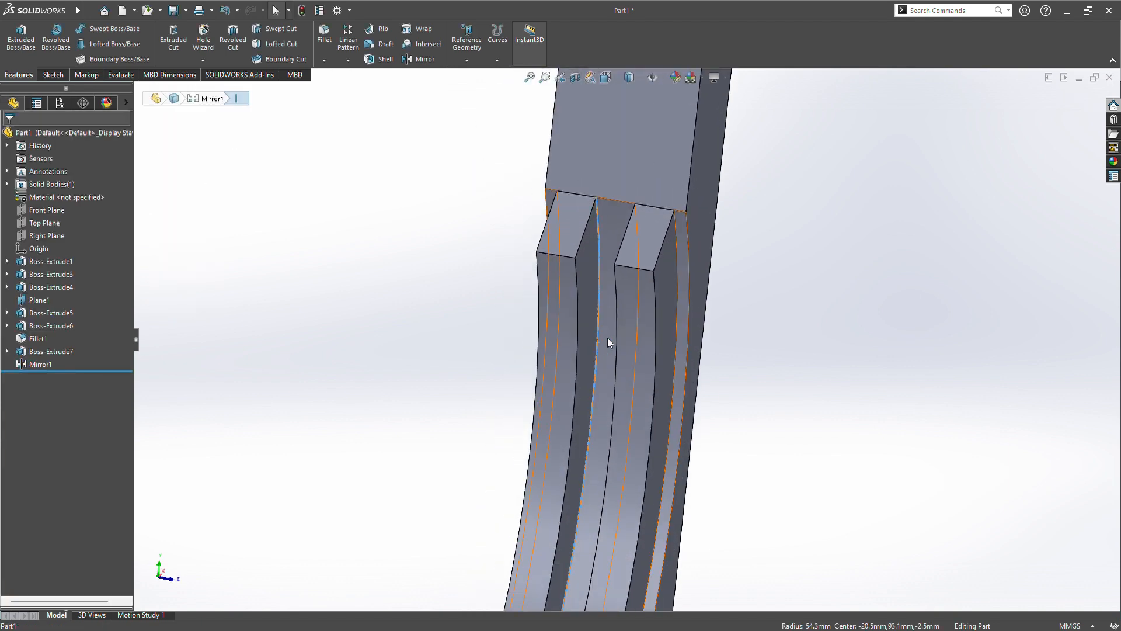
left_click(701, 307)
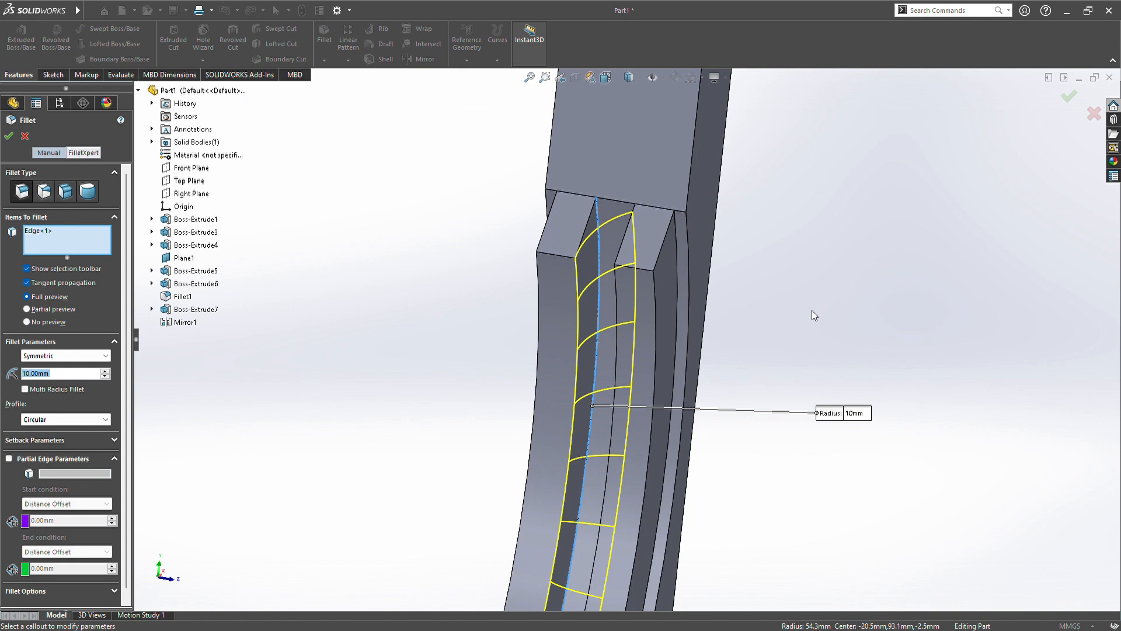
middle_click_drag(774, 331, 784, 250)
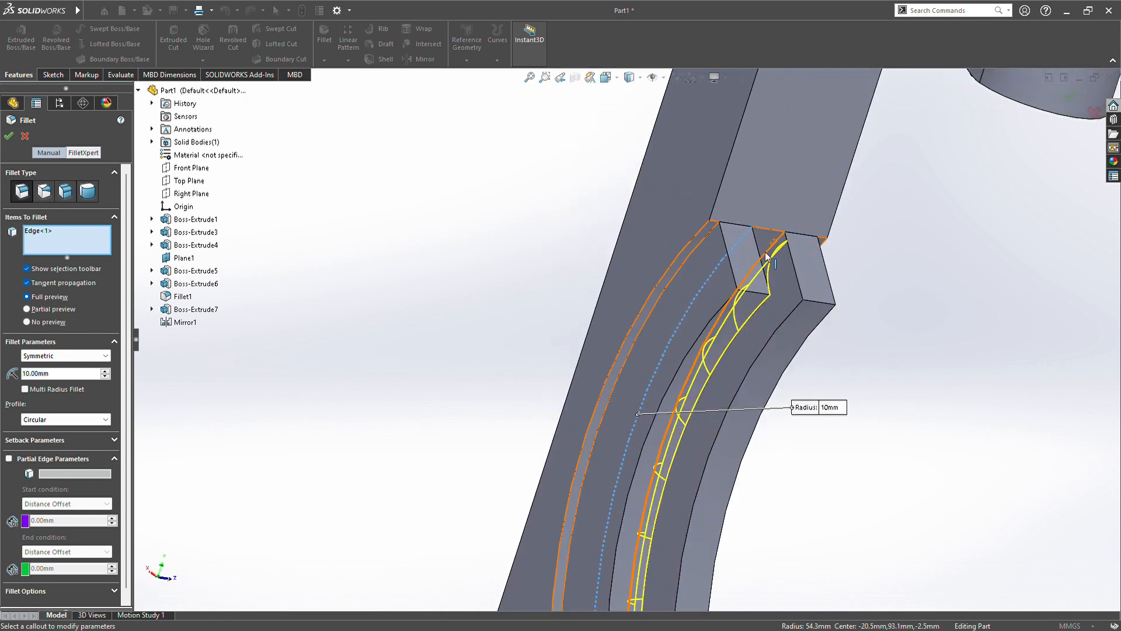
left_click(767, 257)
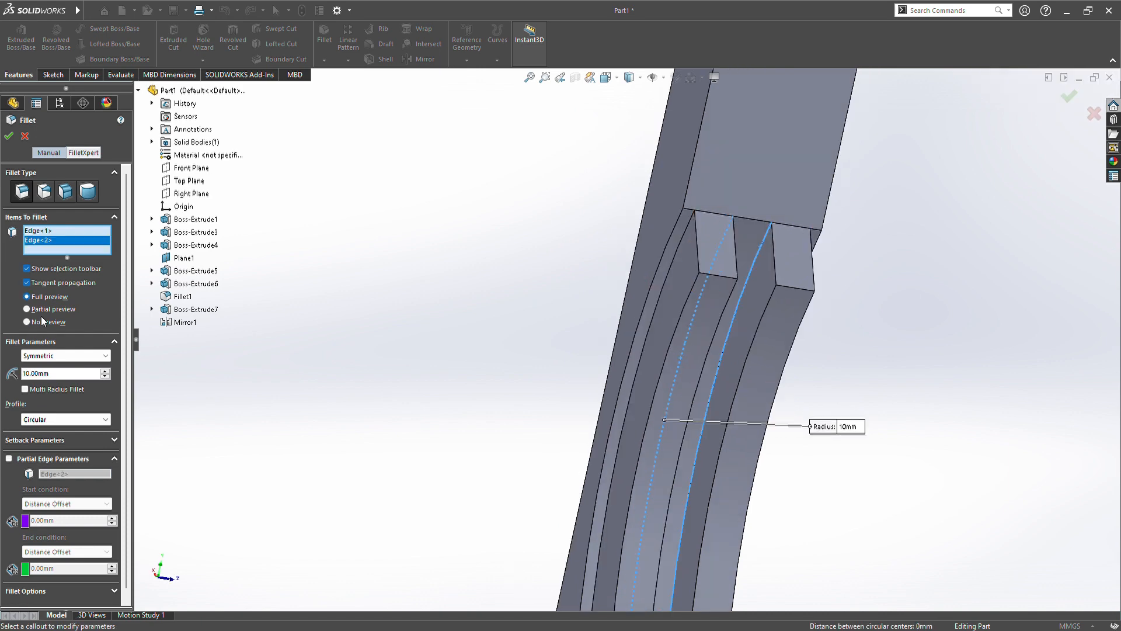
double_click(48, 375)
type("2.5mm")
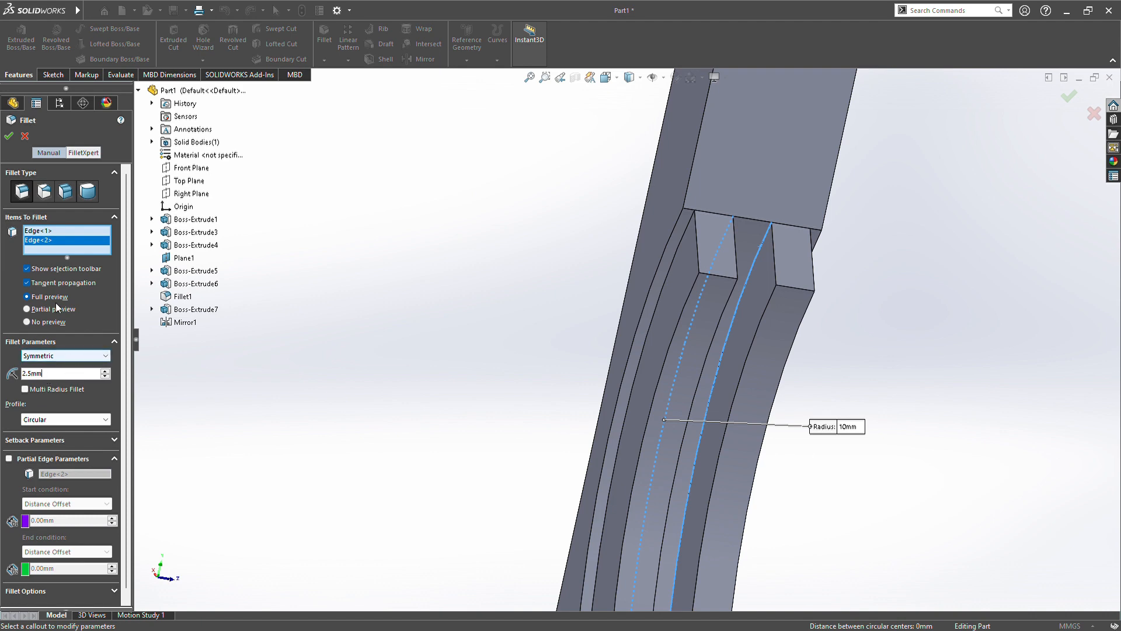
left_click(8, 136)
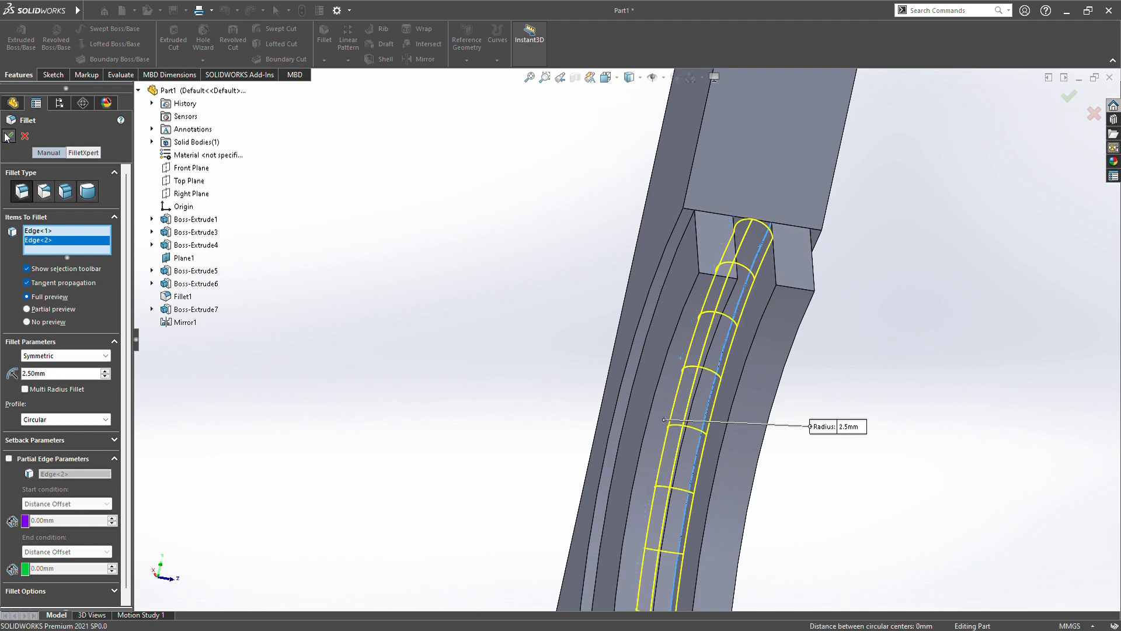
middle_click_drag(946, 350, 859, 361)
scroll(858, 361, "up", 8)
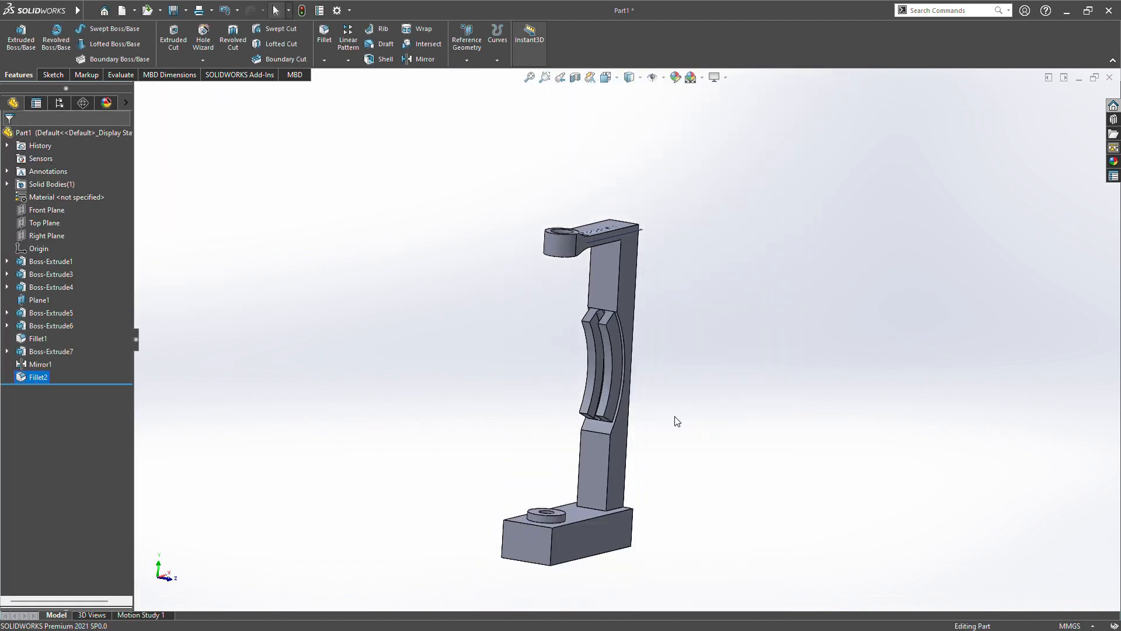
Step: Apply the siena car paint appearance to the whole part
left_click(1113, 161)
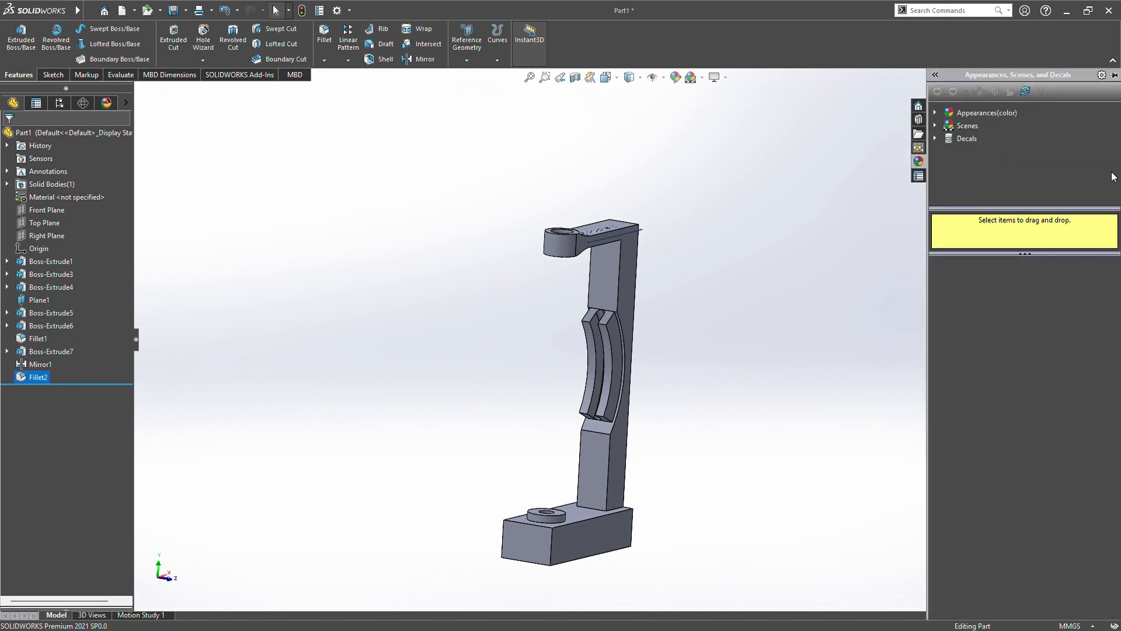
double_click(961, 113)
left_click(949, 151)
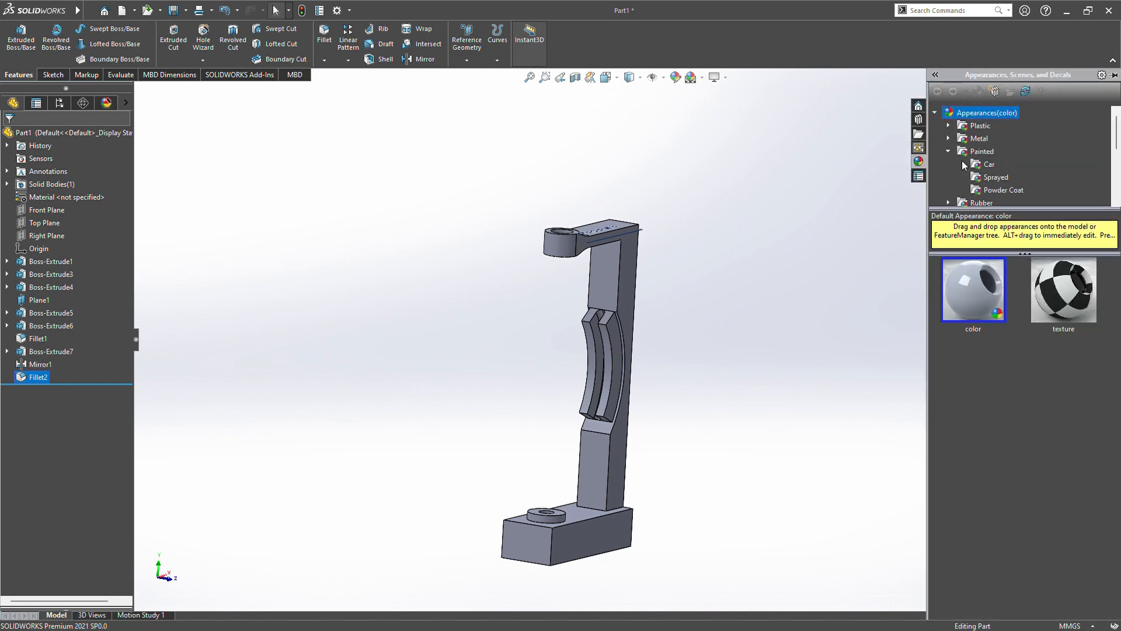
left_click(978, 168)
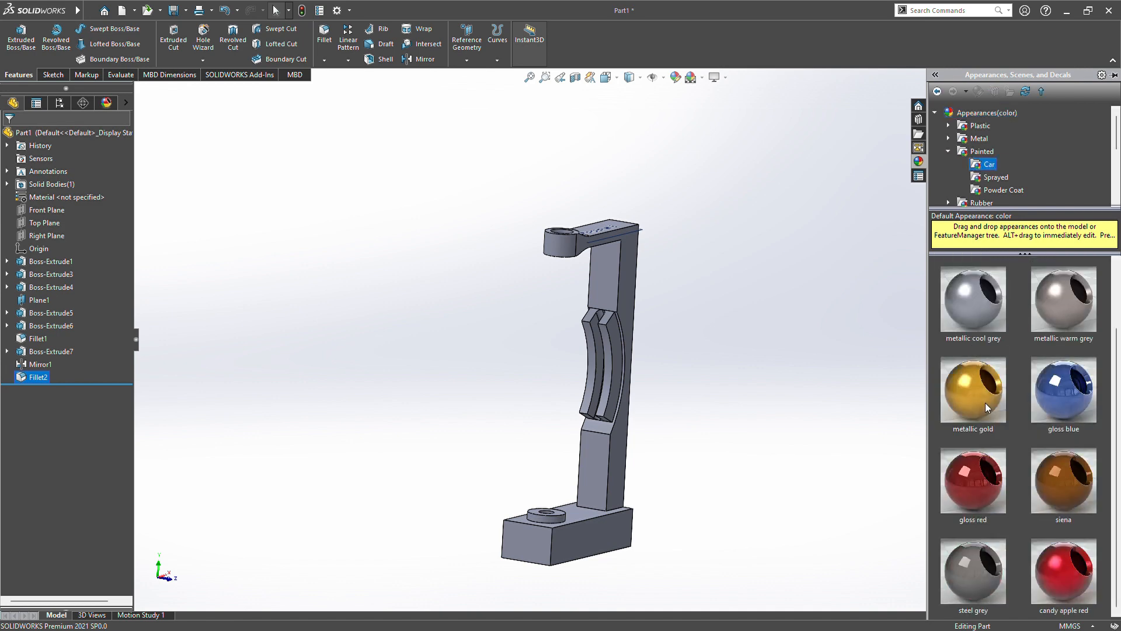
scroll(1036, 506, "up", 1)
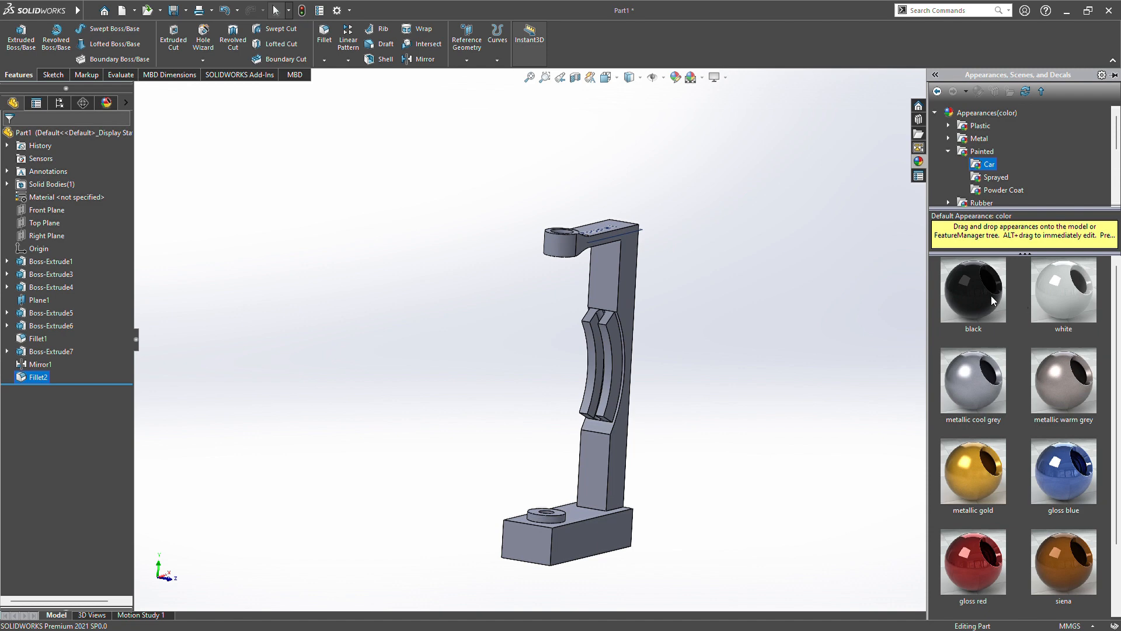
scroll(991, 299, "down", 1)
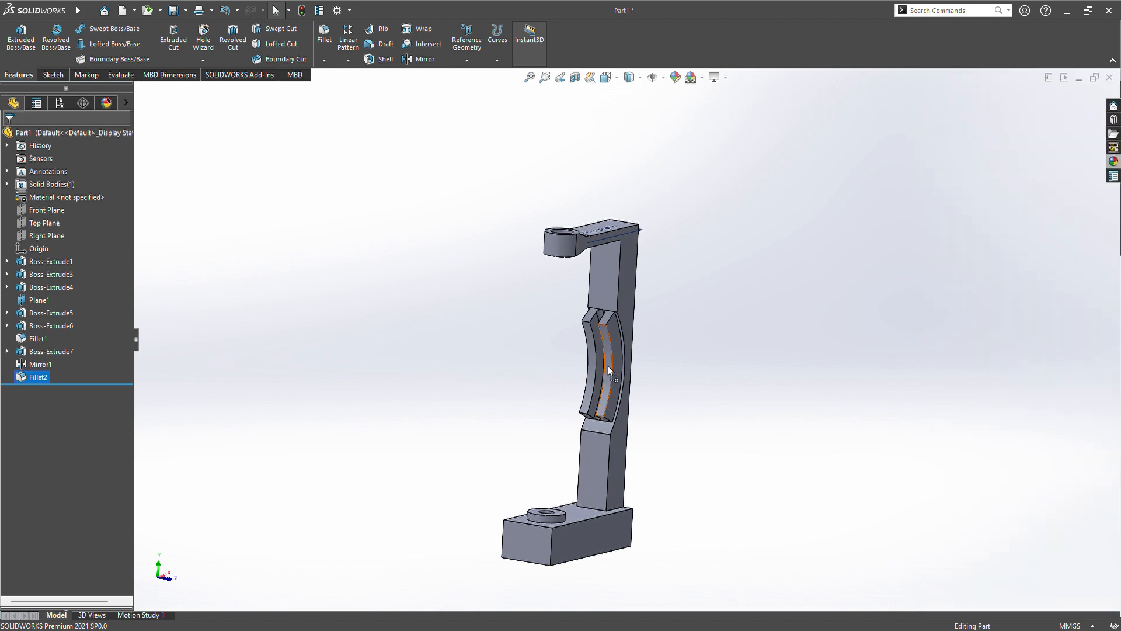
left_click(1115, 164)
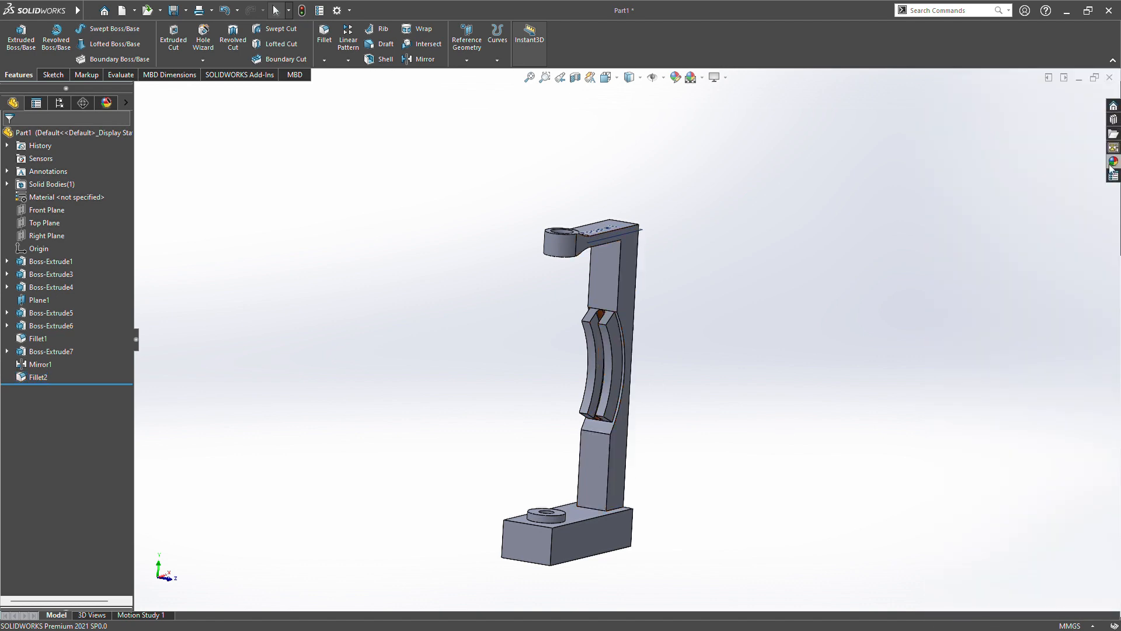
double_click(1036, 479)
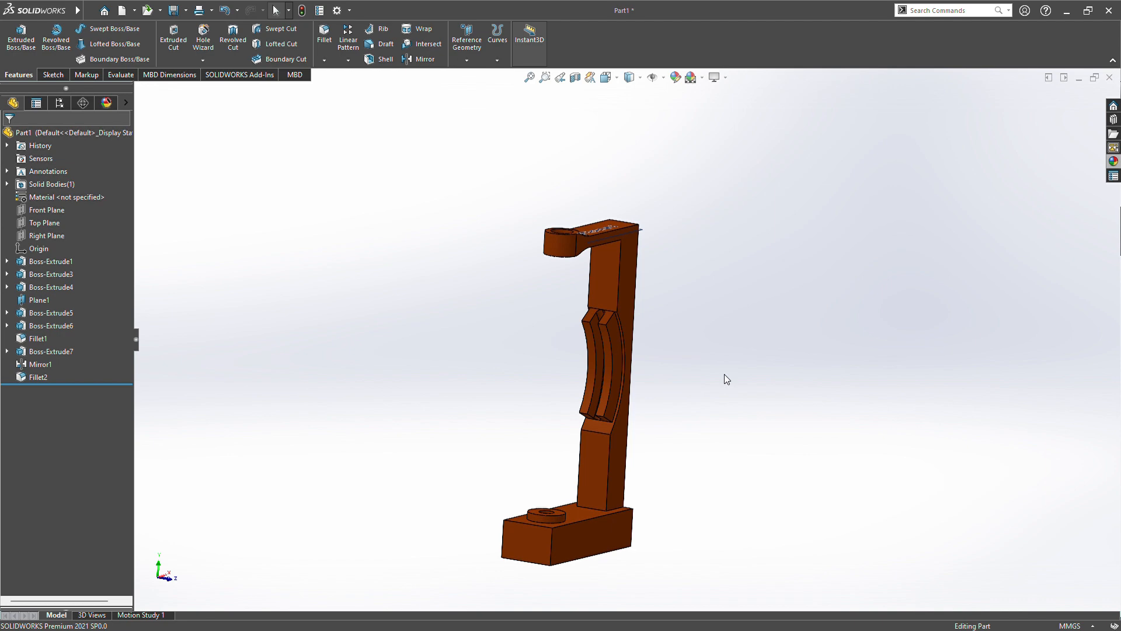
Step: Show the part in isometric view and open the sketch of Boss-Extrude7, the curved rib, for editing
middle_click_drag(724, 378, 670, 406)
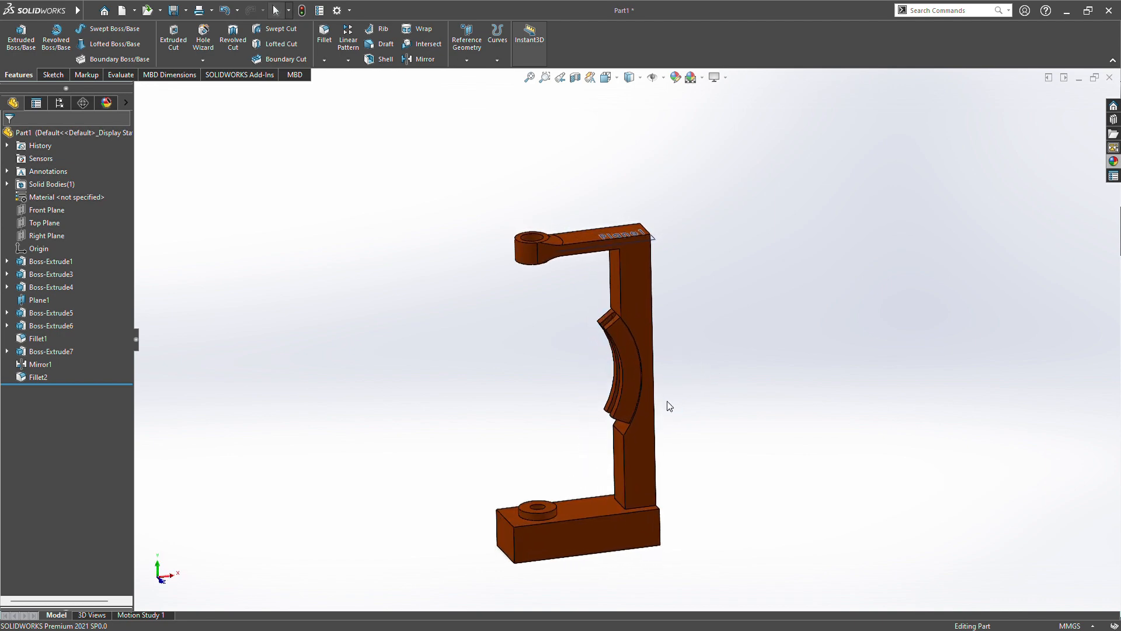
left_click(611, 79)
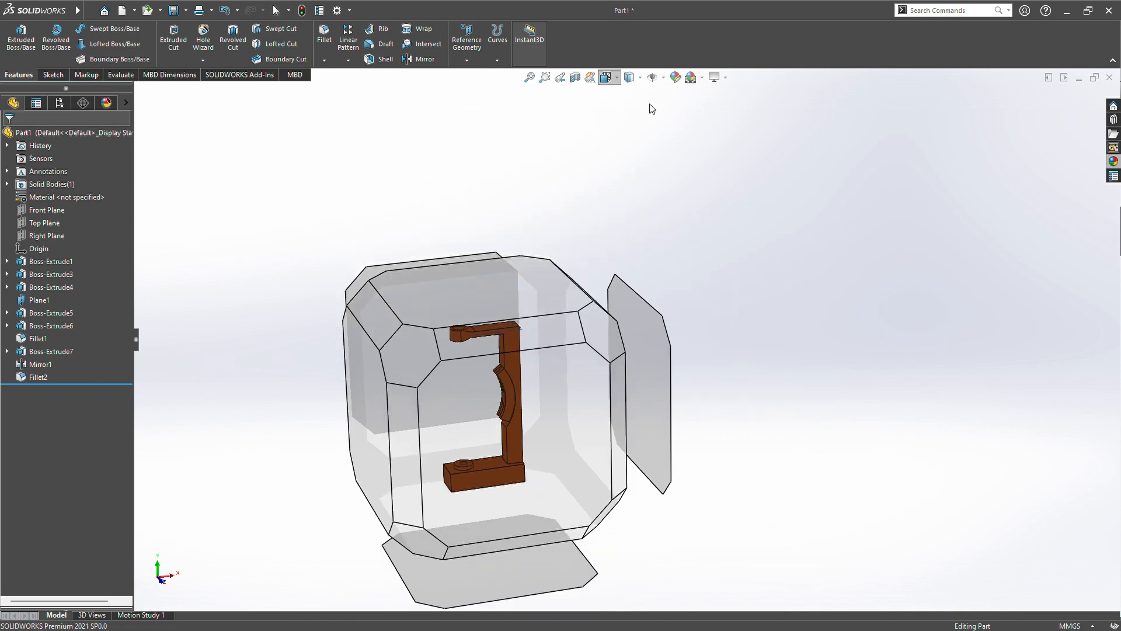
key("ctrl+7")
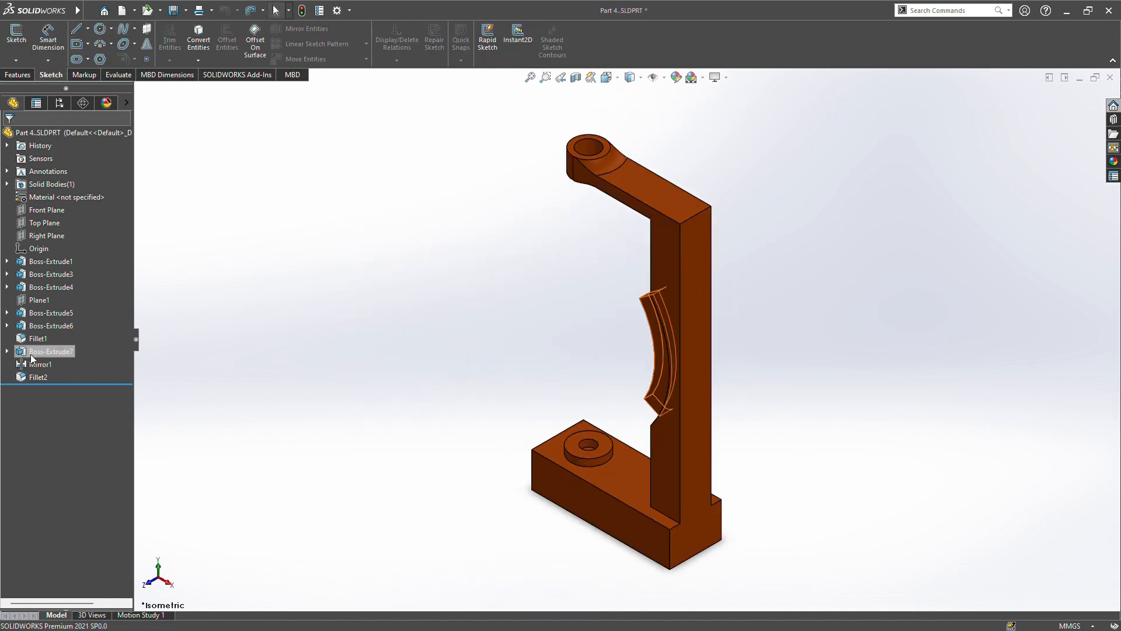
left_click(32, 353)
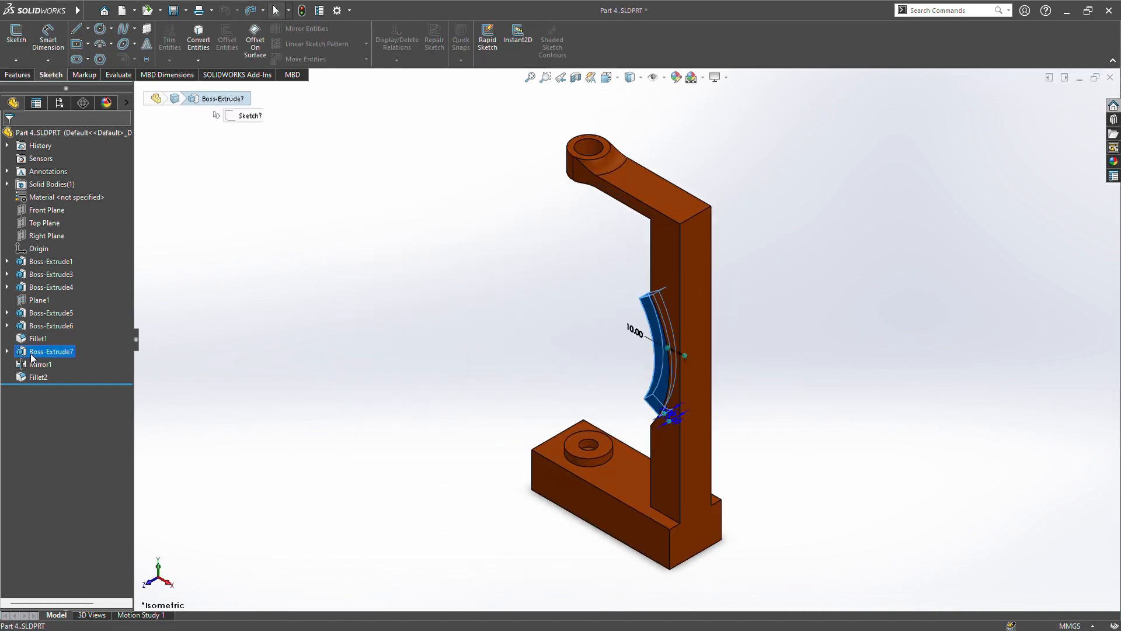
left_click(52, 330)
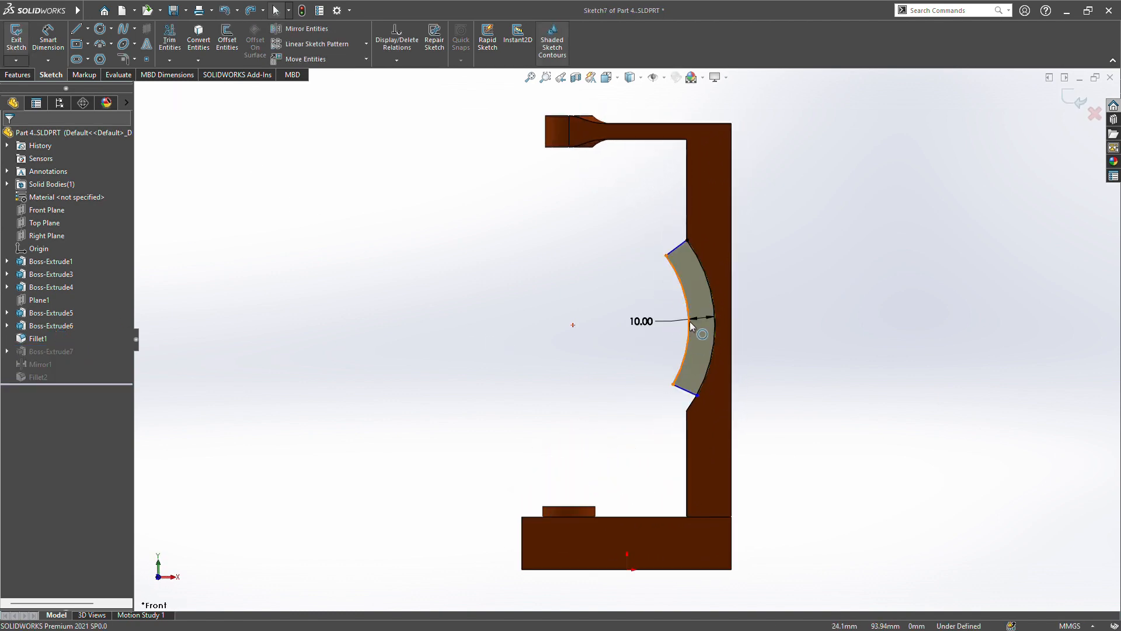
Step: Dimension the vertical offset between the midpoints of the rib sketch's inner and outer arcs
left_click(36, 36)
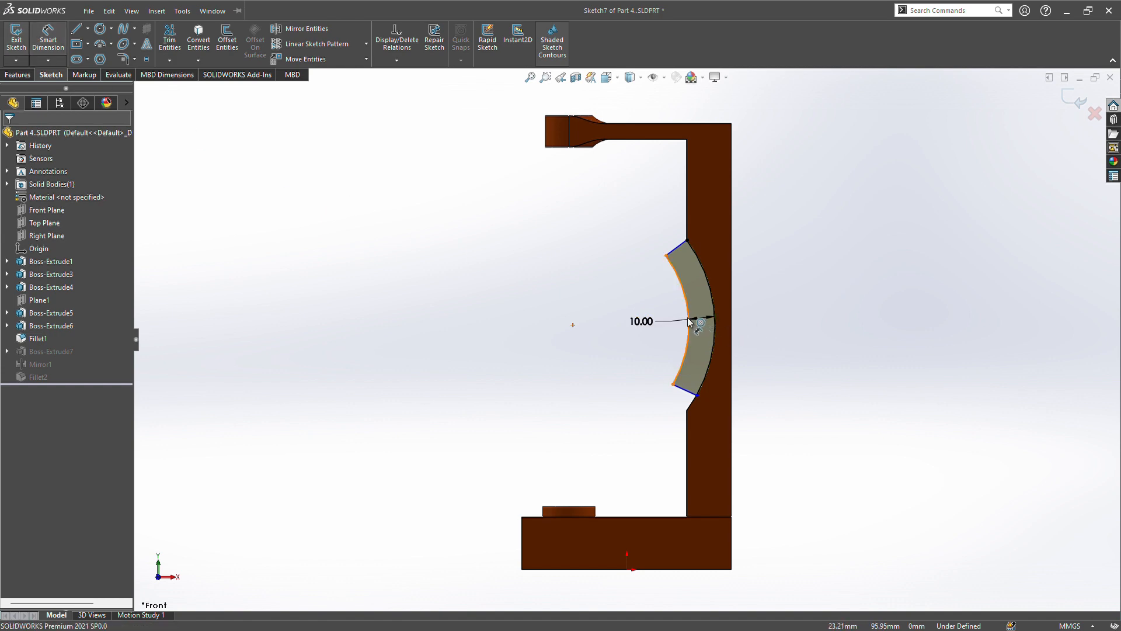
left_click(688, 321)
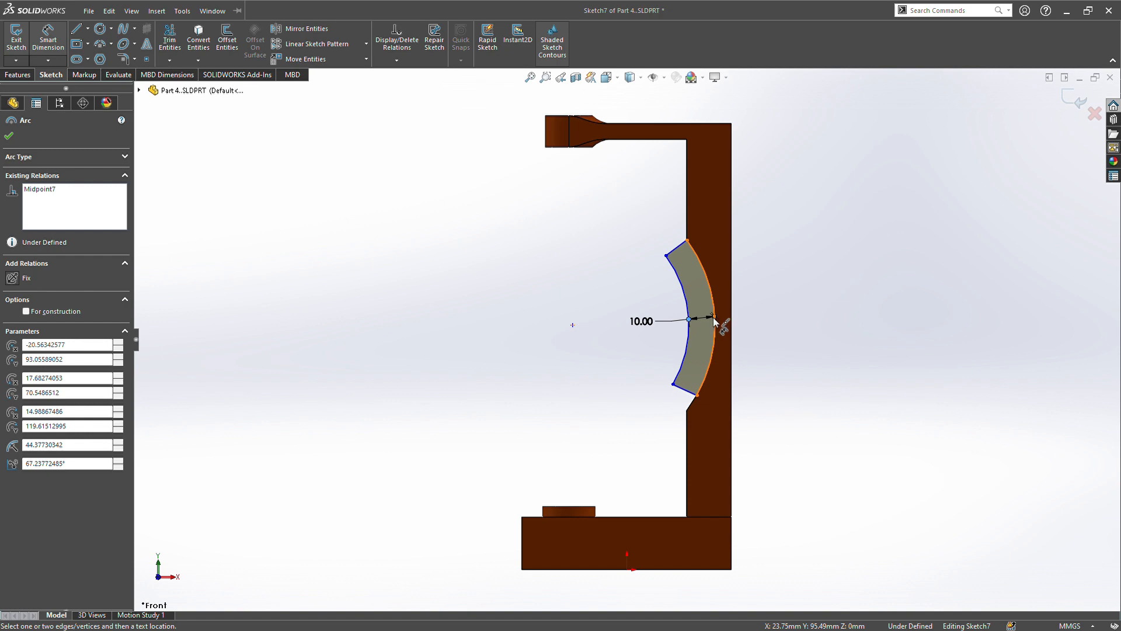
left_click(713, 317)
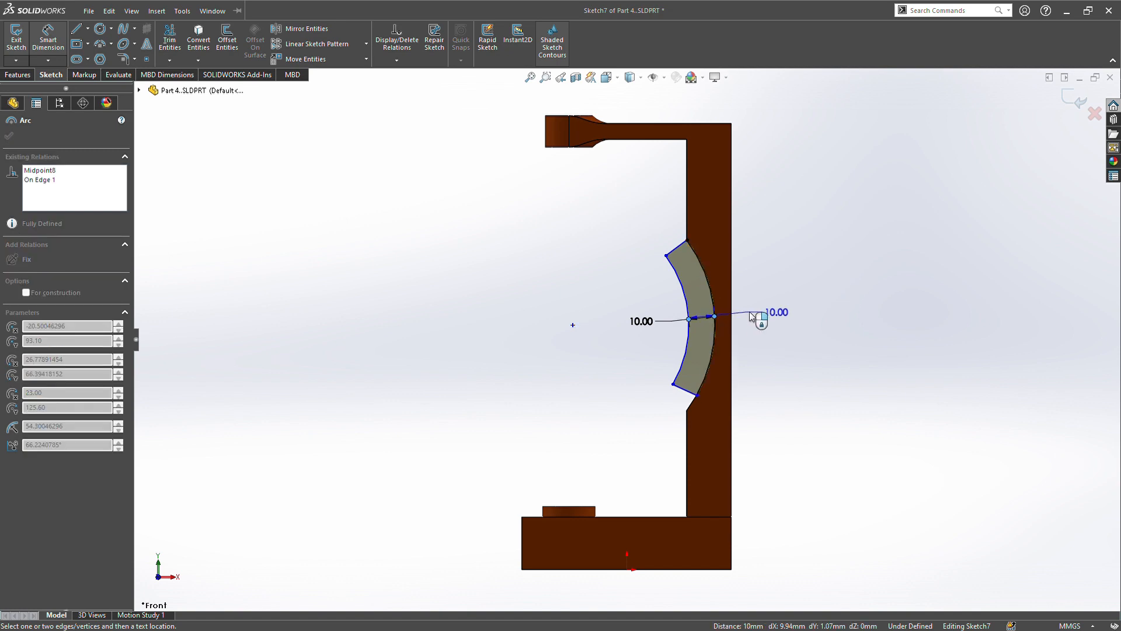
left_click(858, 318)
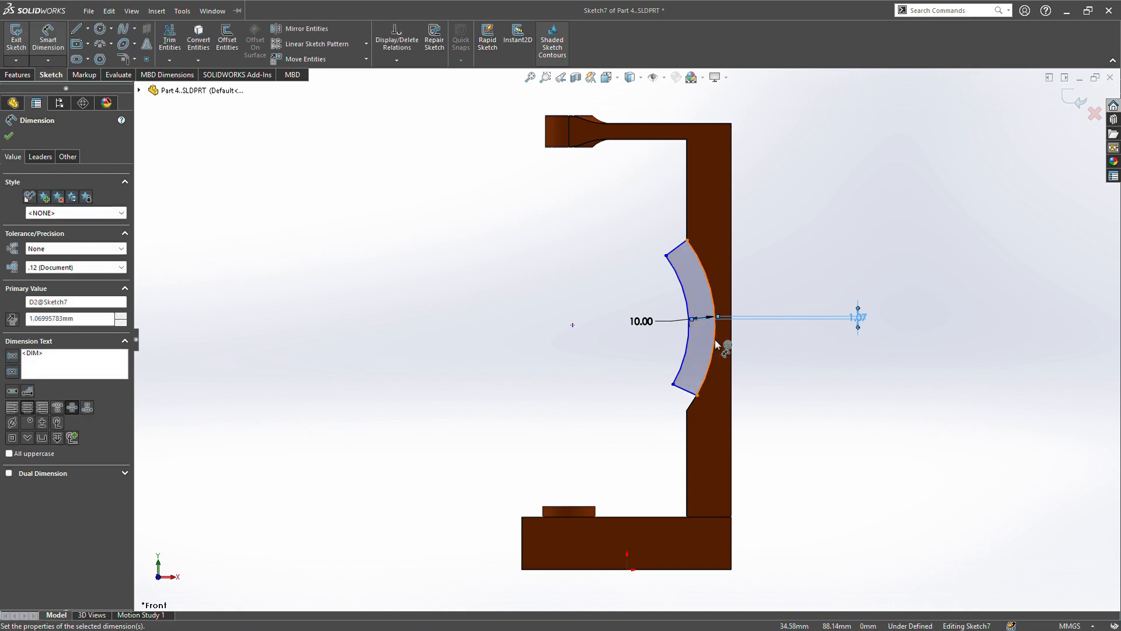
Step: Dimension the aligned lengths of the lower and upper end lines of the curved rib profile
left_click(684, 391)
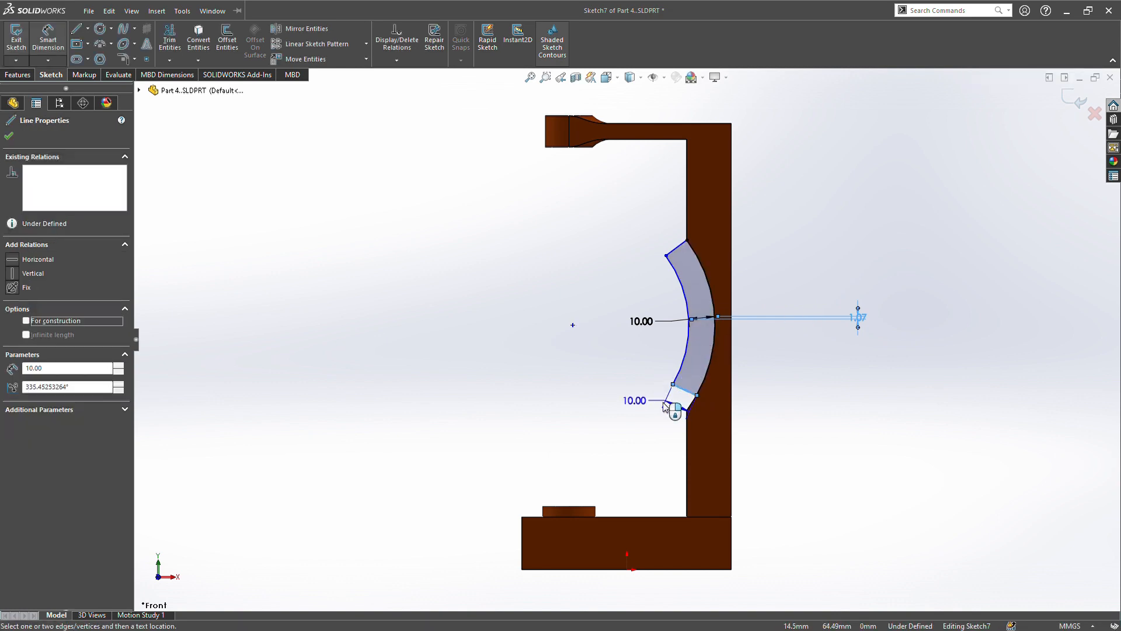
left_click(657, 450)
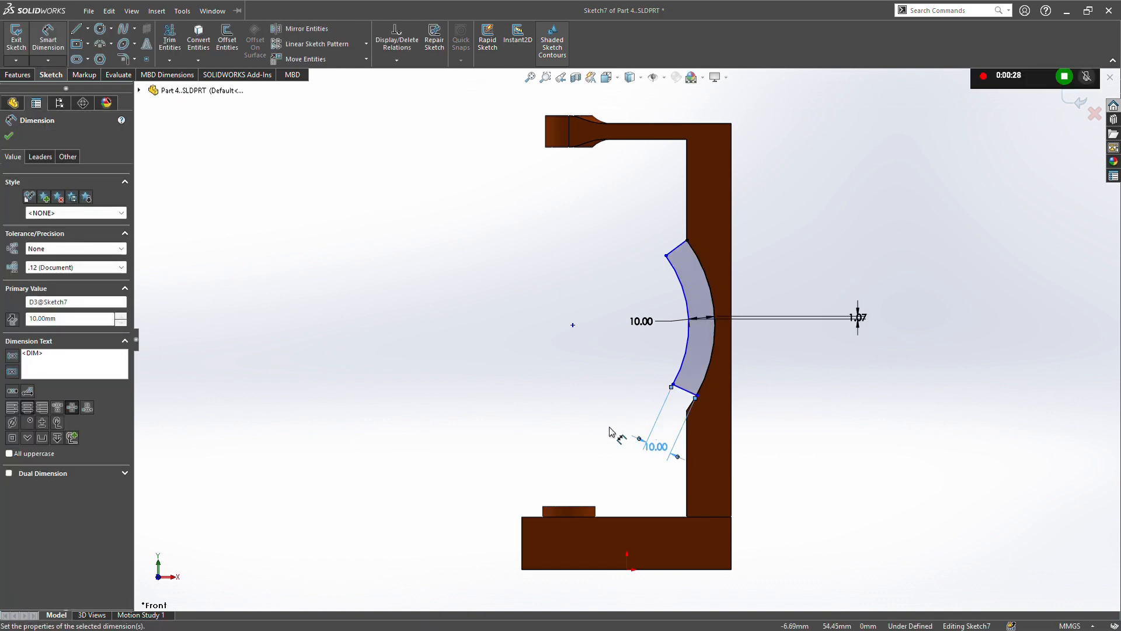
left_click(677, 248)
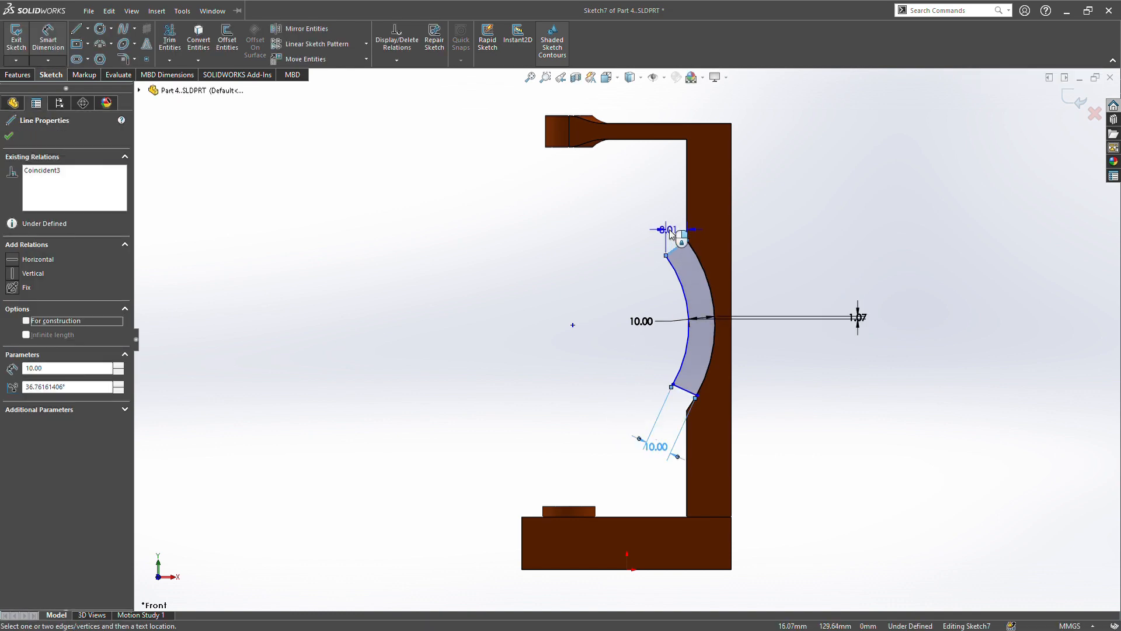
left_click(660, 229)
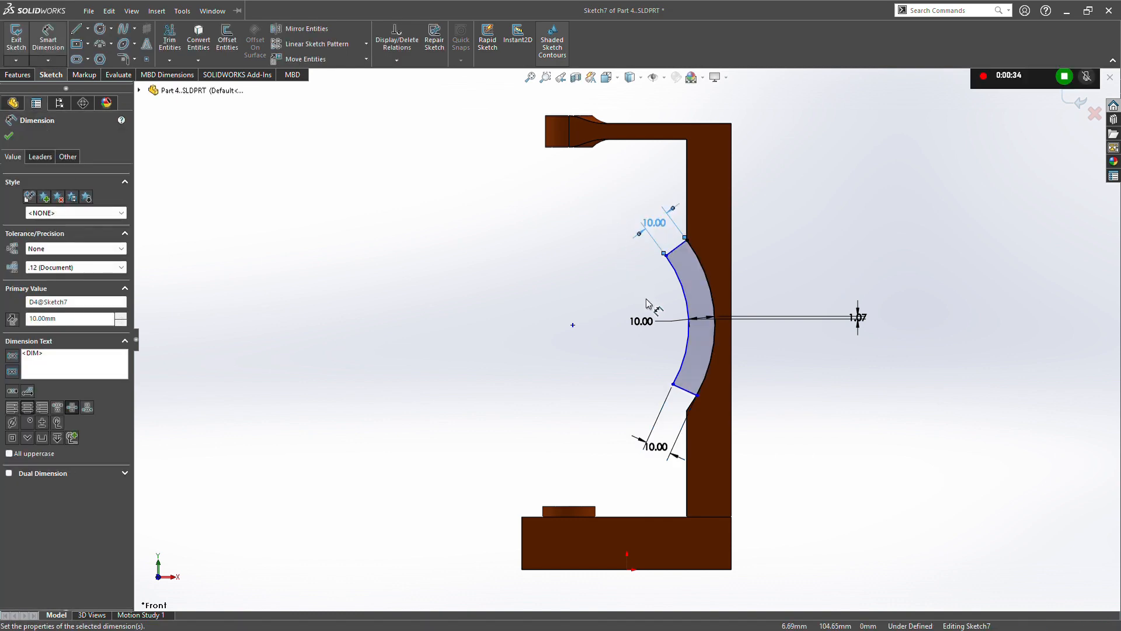
Step: Dimension the radius of the rib profile's inner arc and exit the sketch
left_click(679, 365)
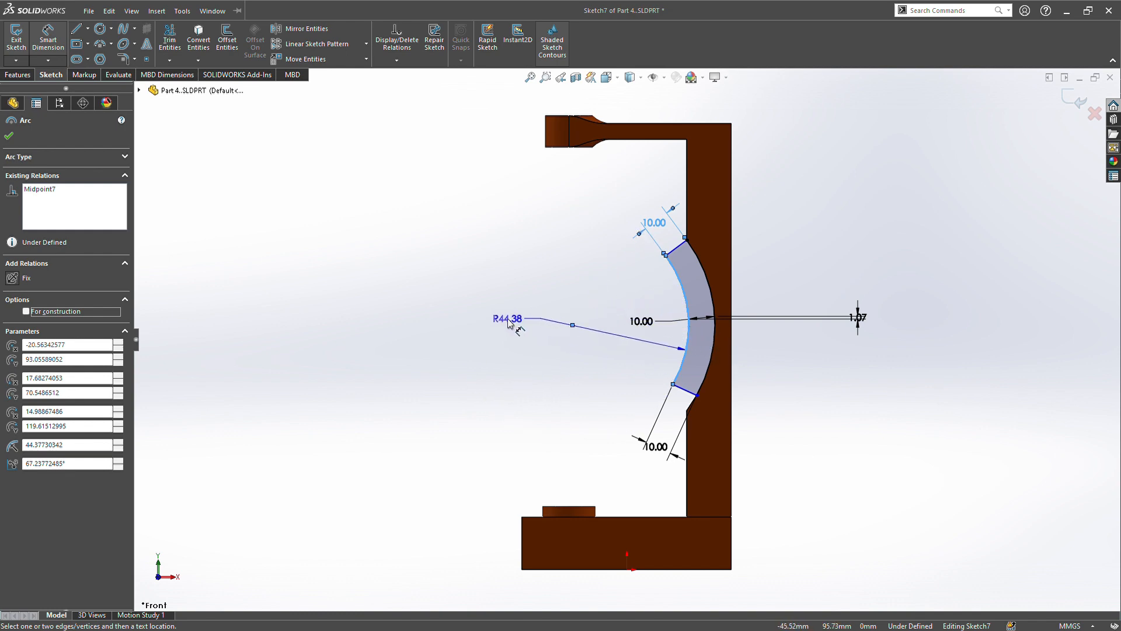
left_click(512, 323)
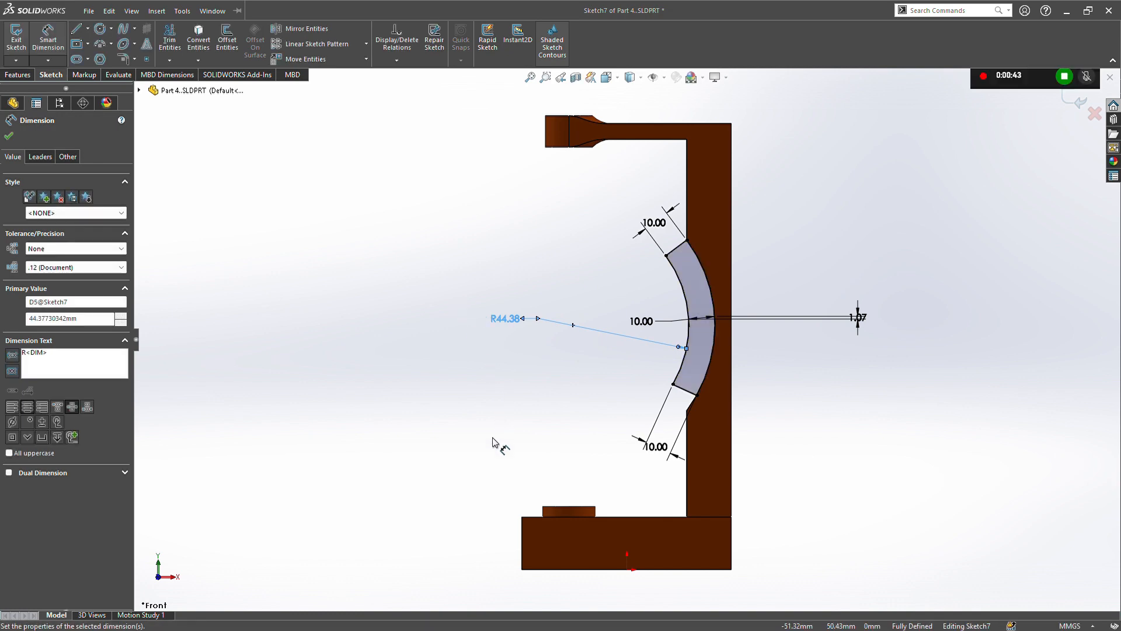
left_click(9, 139)
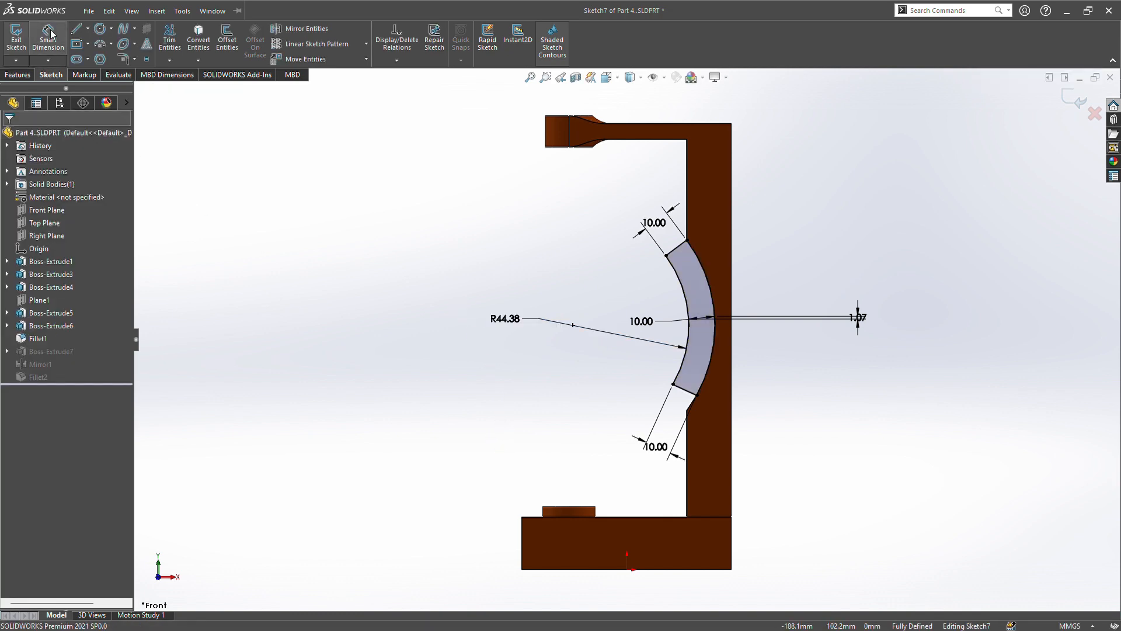
left_click(23, 39)
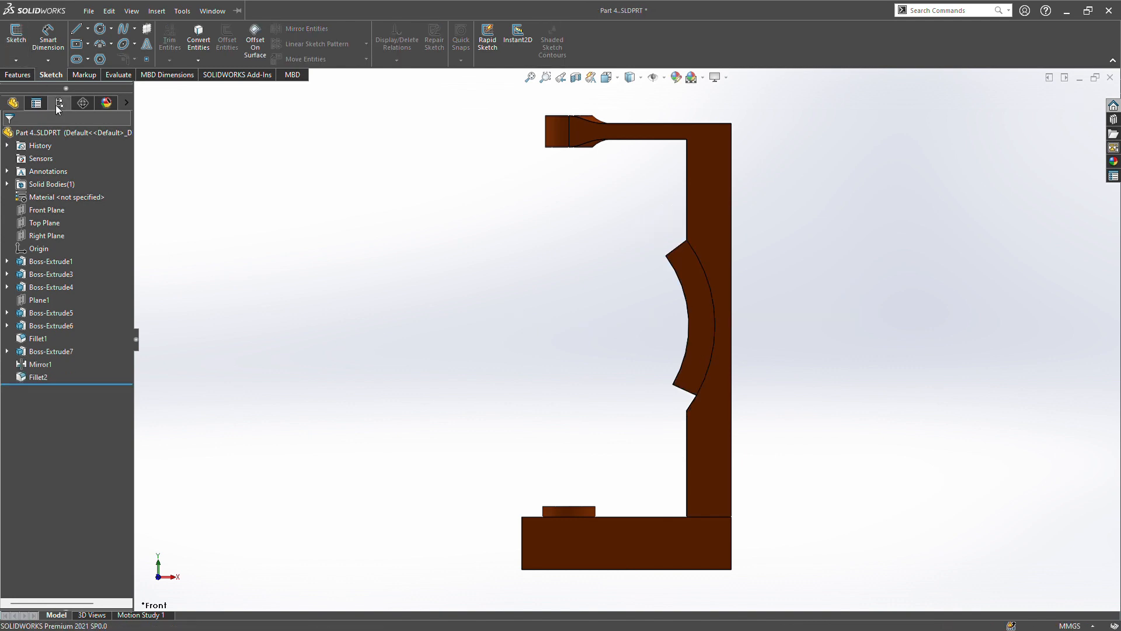
Step: Return the part to an isometric view and create a new drawing from it
left_click(616, 82)
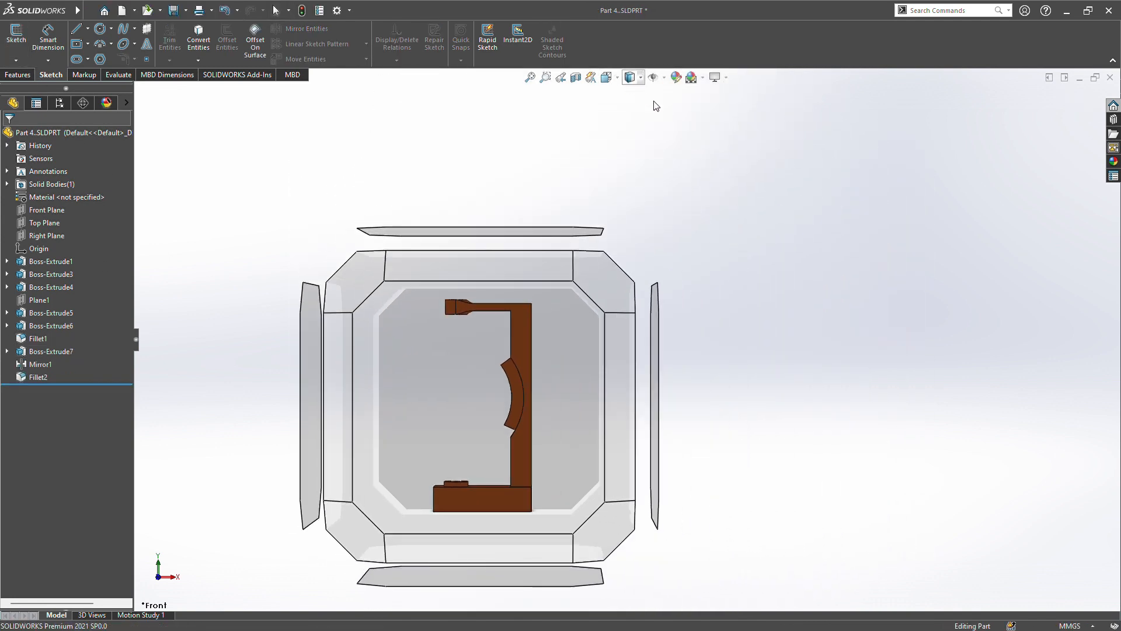
key("ctrl+7")
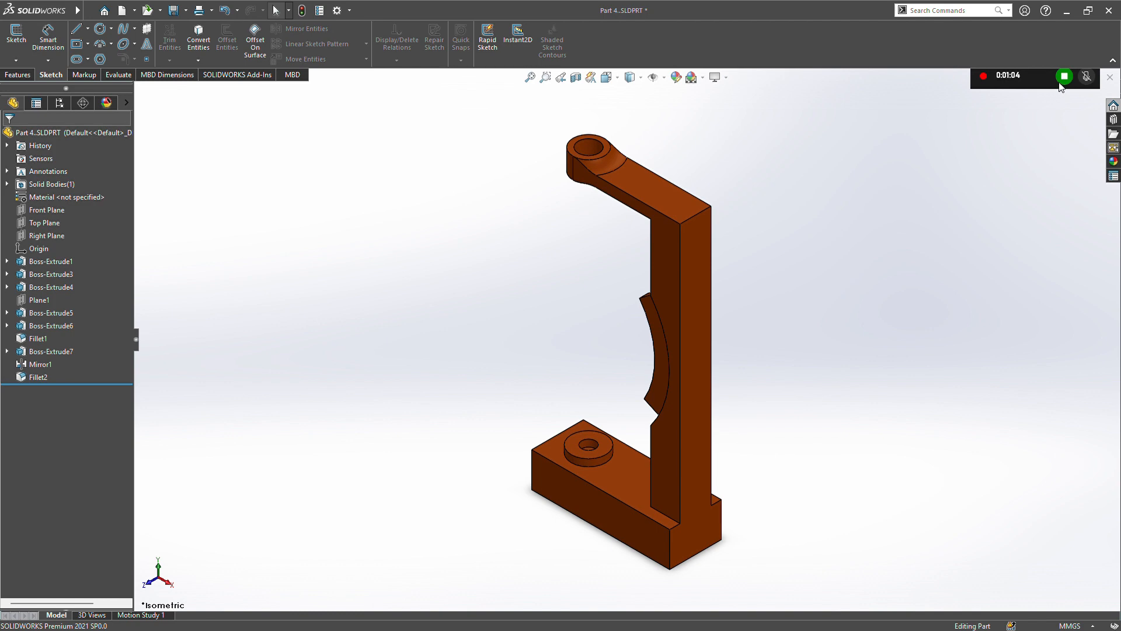
left_click(1061, 83)
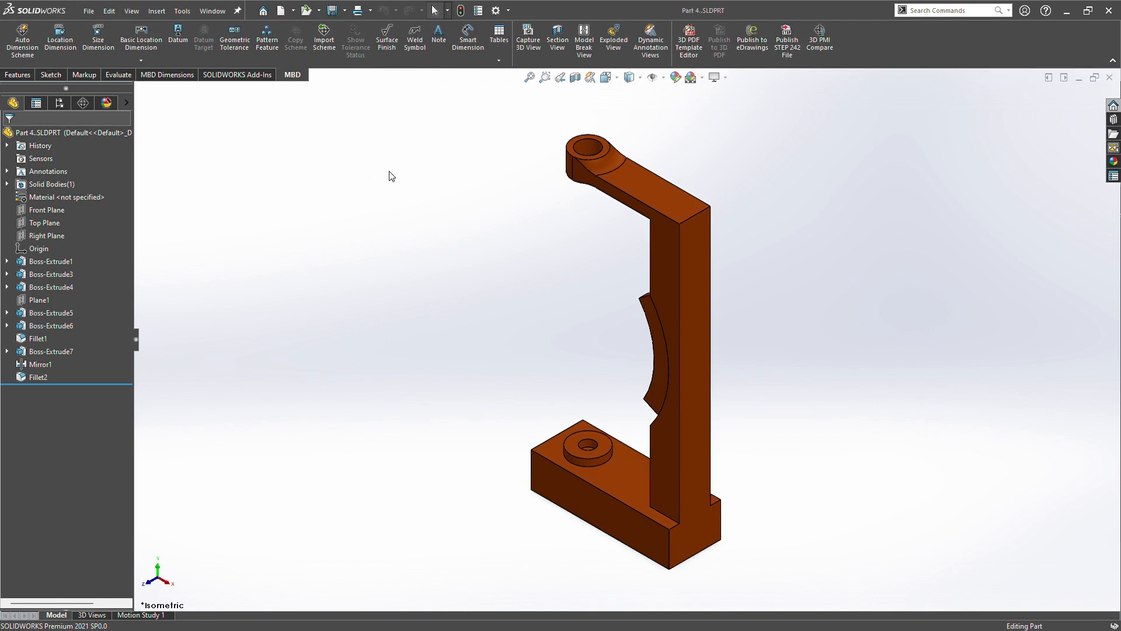
left_click(89, 13)
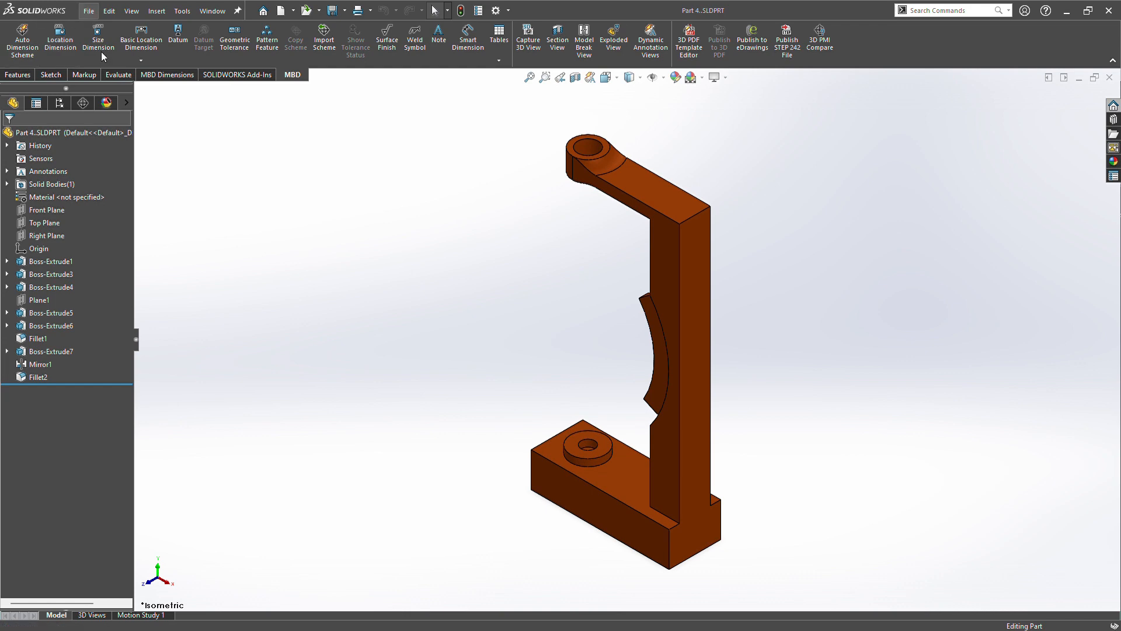
left_click(111, 110)
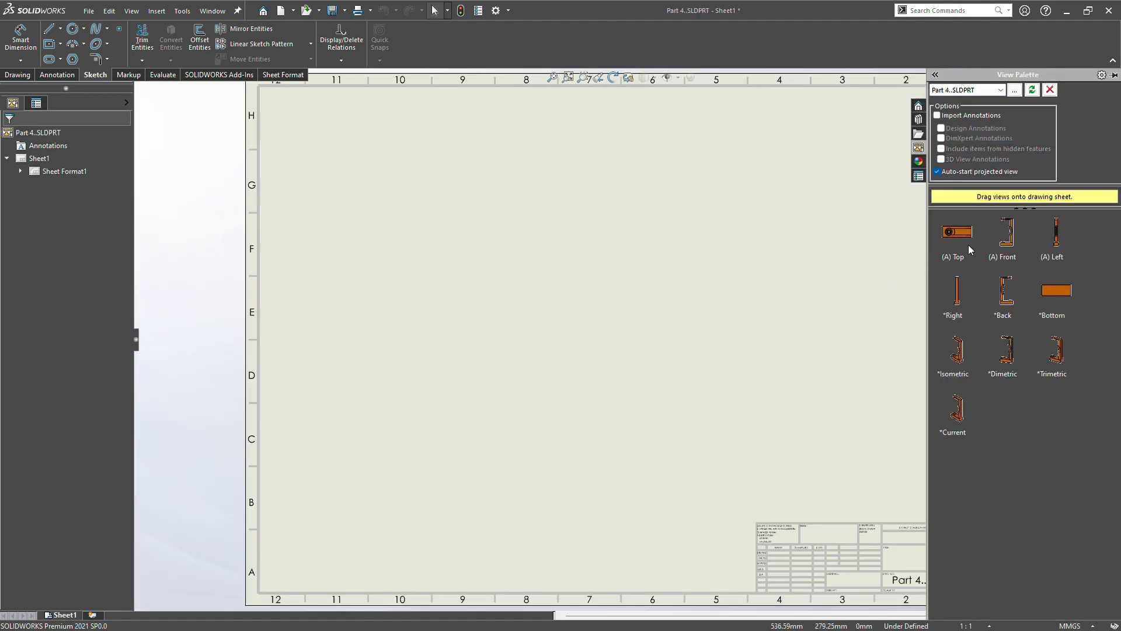
Step: Place the front view on the sheet with a projected top view above it and a projected side view beside it
mouse_move(1007, 243)
left_mouse_down()
mouse_move(305, 315)
mouse_move(405, 416)
mouse_move(405, 396)
left_mouse_up()
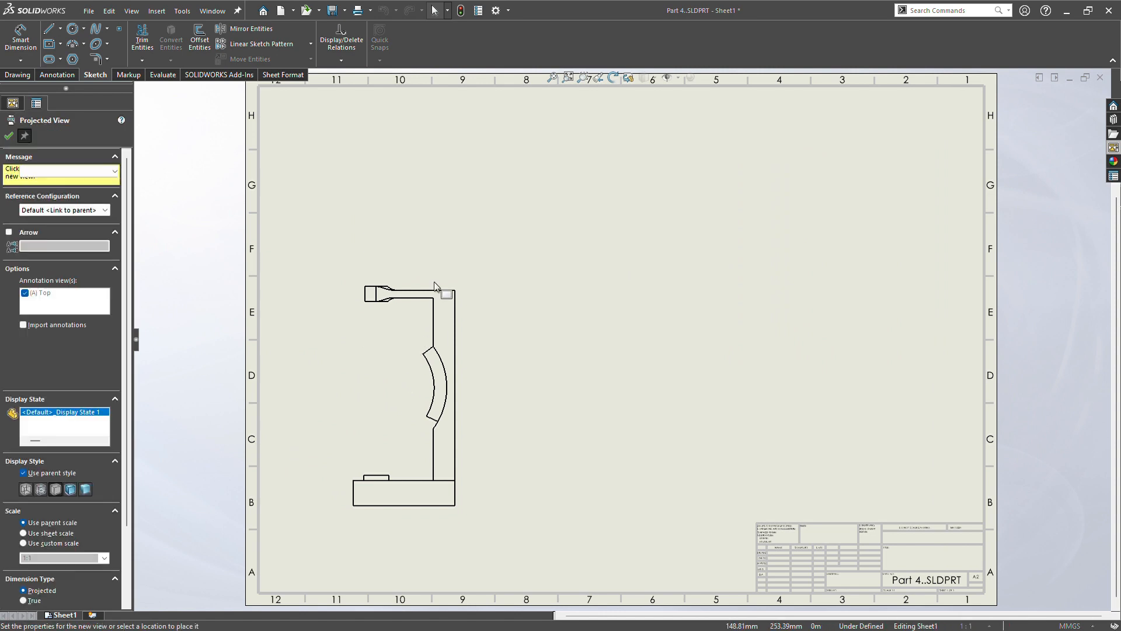
left_click(411, 177)
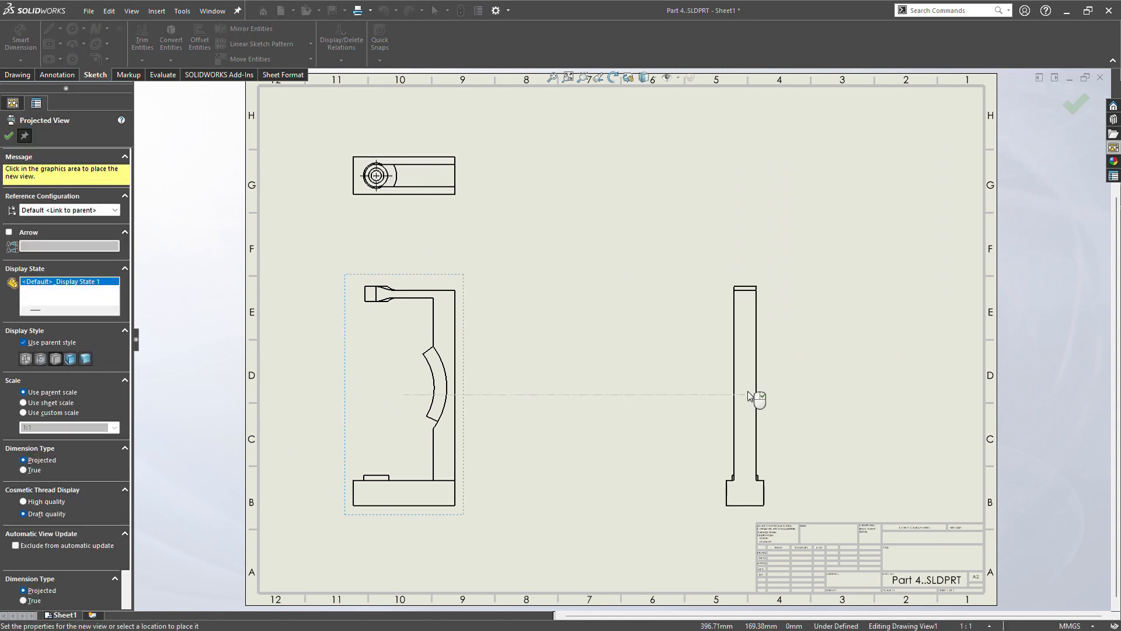
left_click(757, 395)
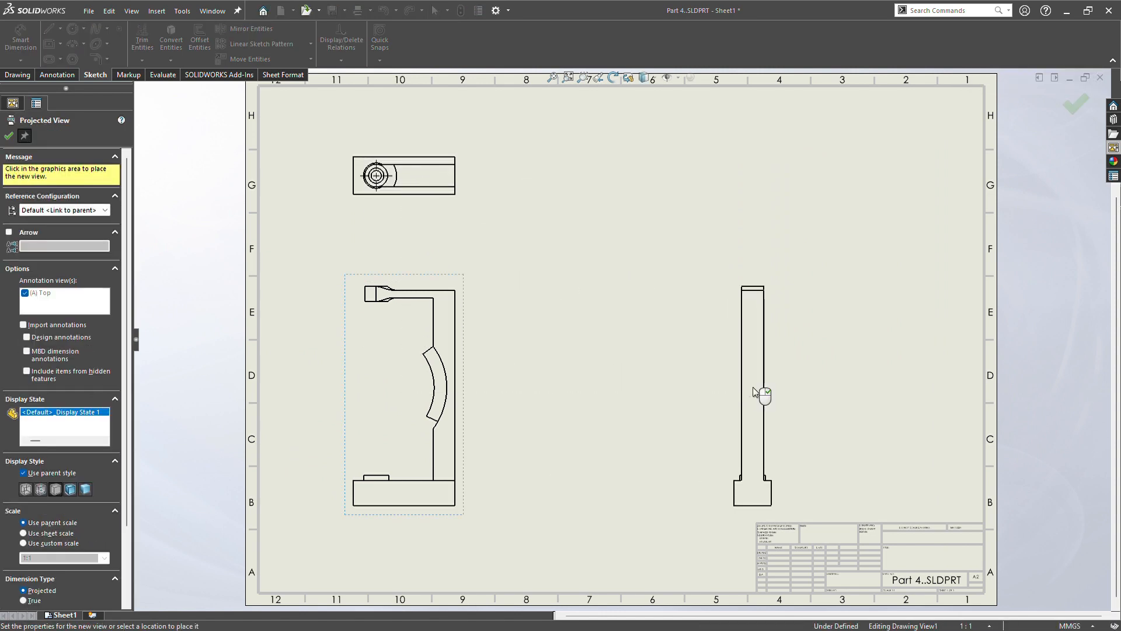
left_click(9, 136)
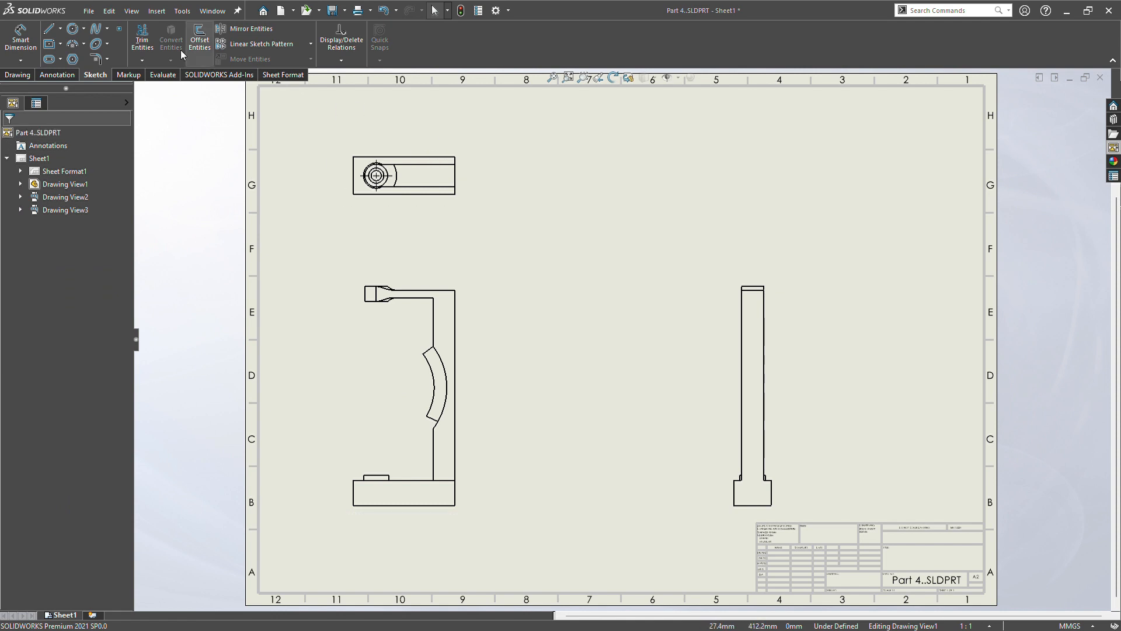
Step: Dimension the column's height and the base block's height beside the side view
left_click(27, 35)
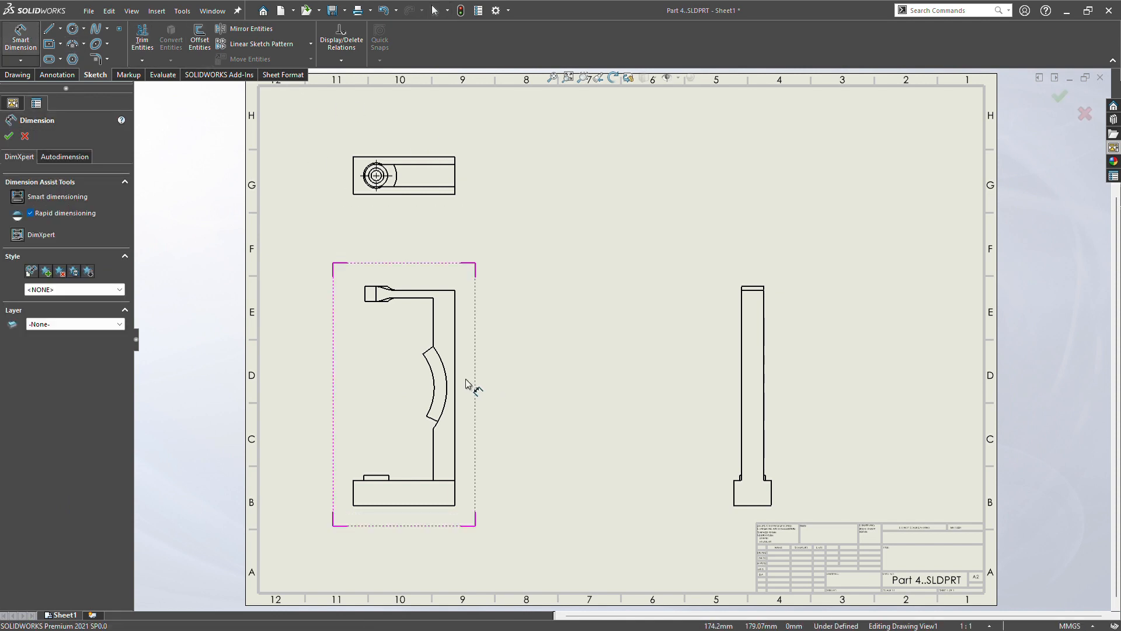
left_click(765, 395)
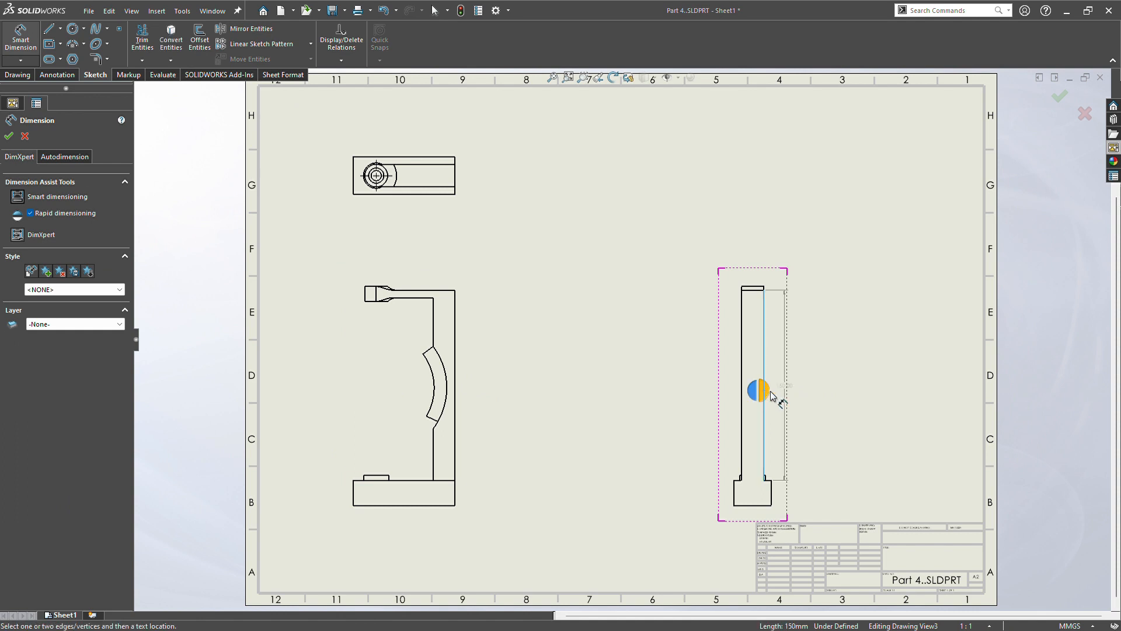
left_click(772, 494)
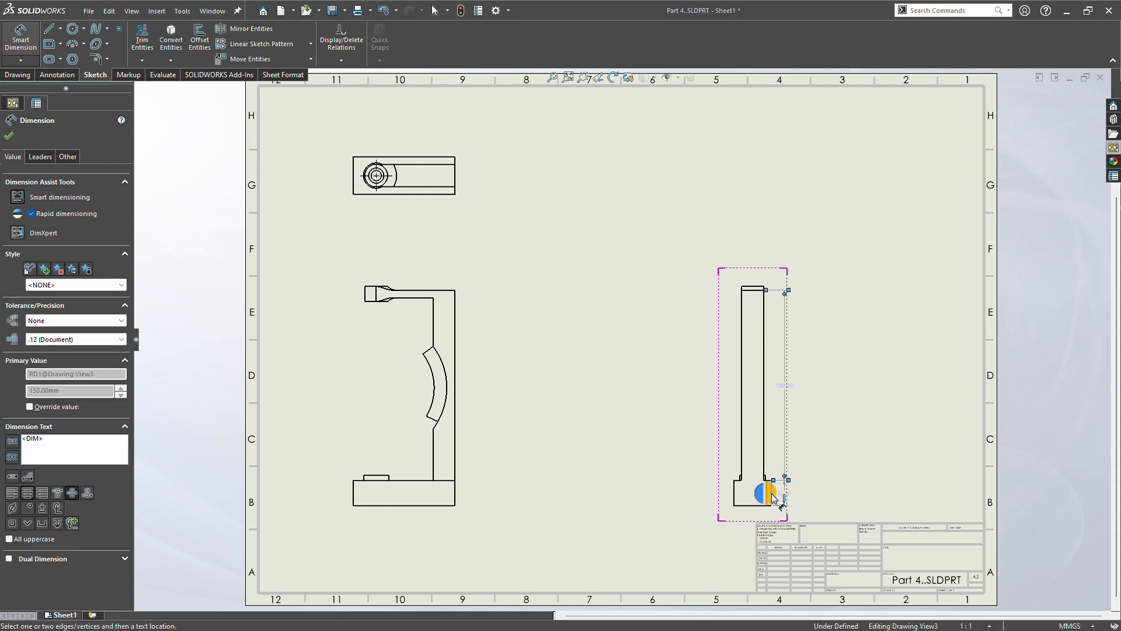
left_click(772, 494)
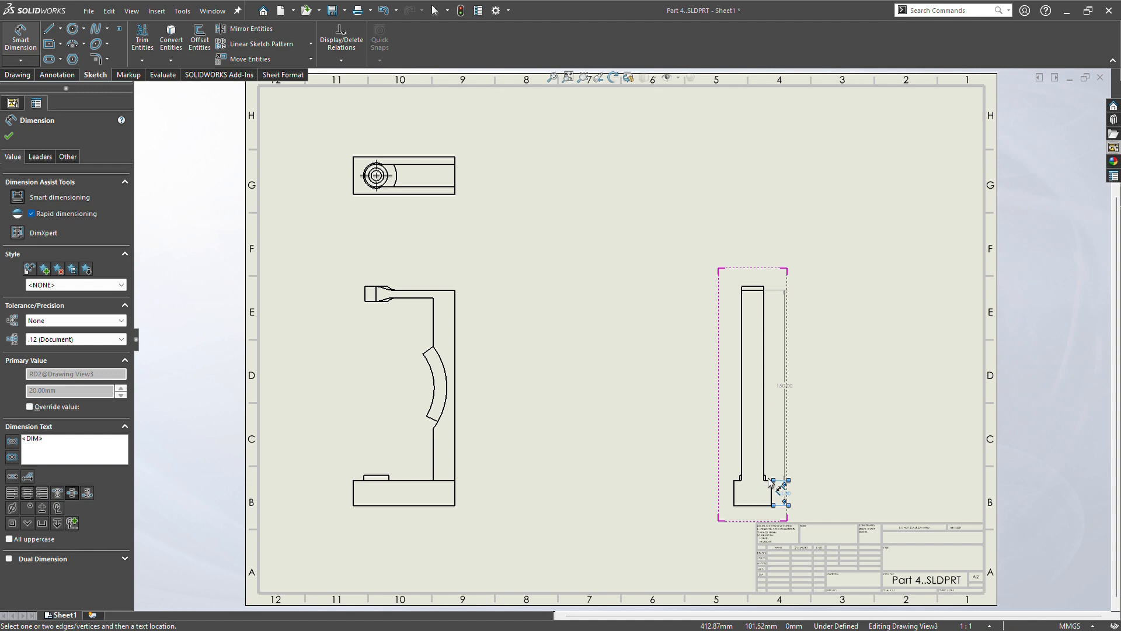
Step: Dimension the narrow ledge beside the column and the base block's overall width in the side view
left_click(738, 480)
left_click(739, 470)
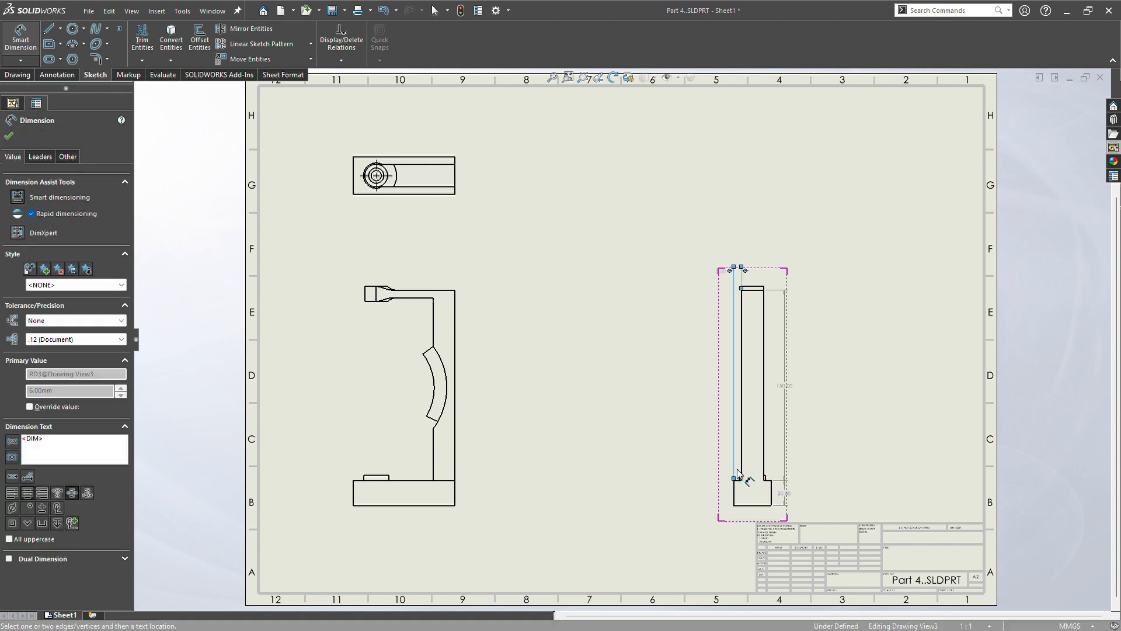
left_click(752, 505)
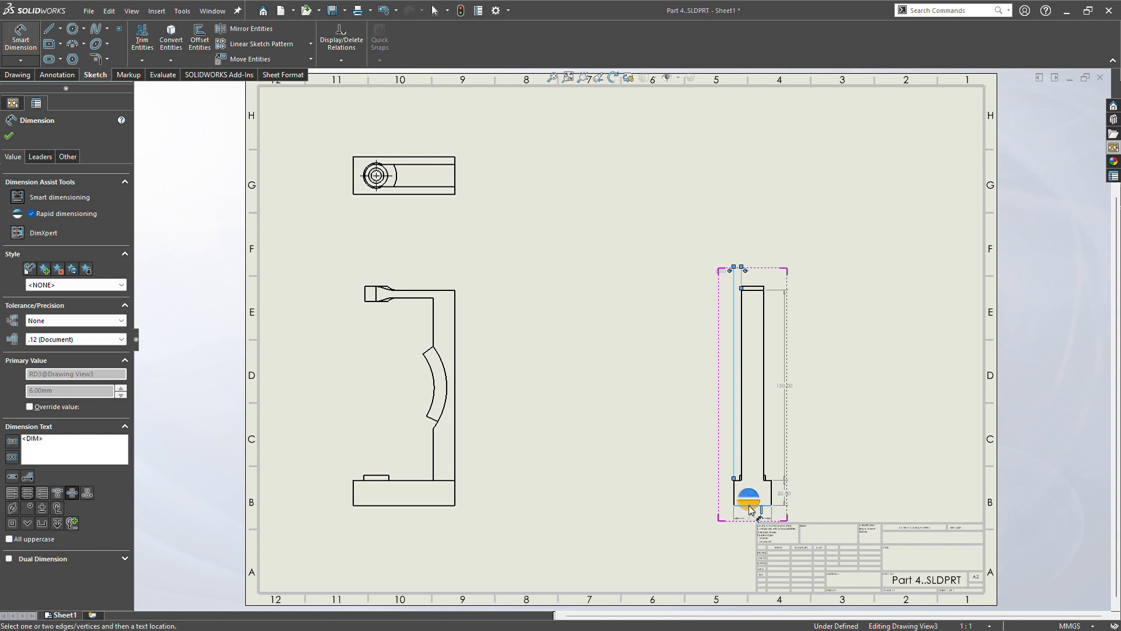
left_click(747, 517)
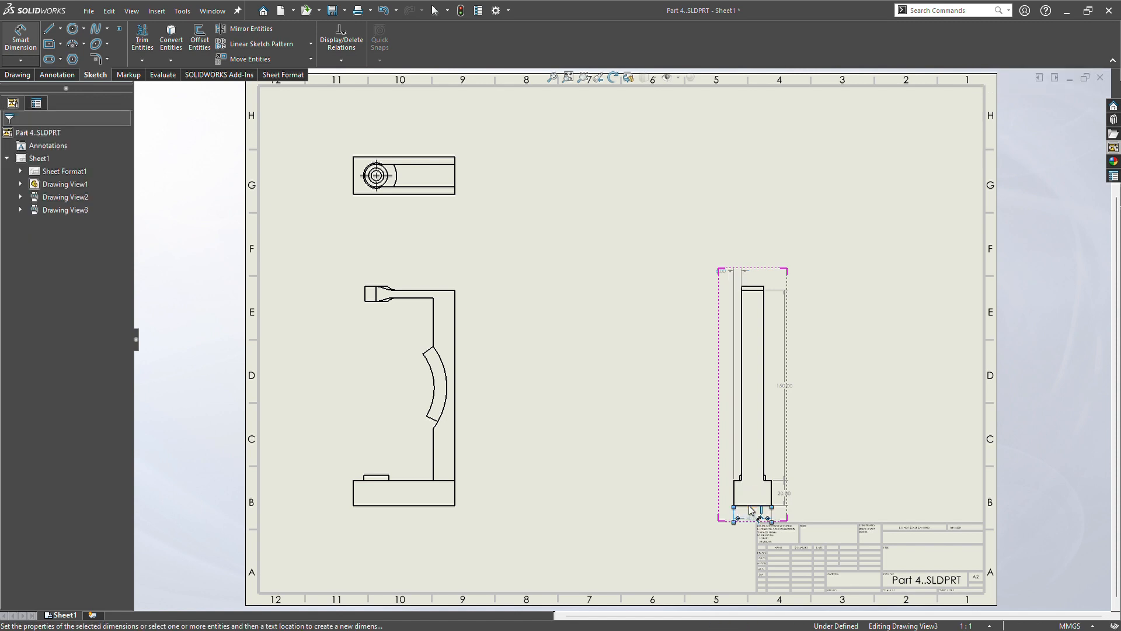
Step: Dimension the cylinder's diameter above the side view and the small height step at its upper end
left_click(751, 287)
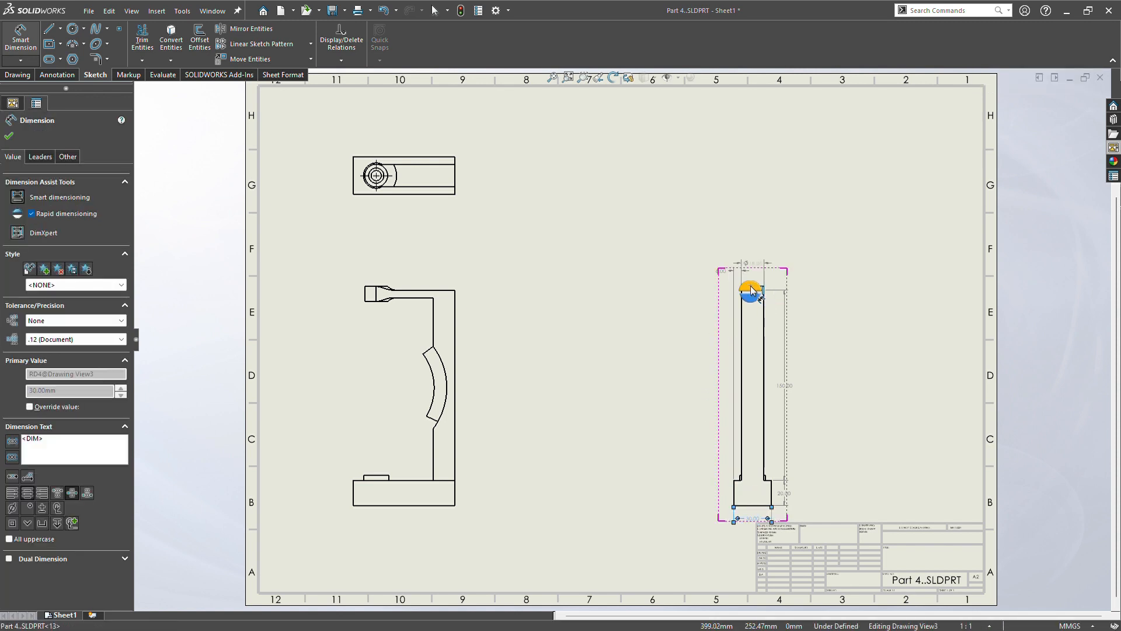
left_click(752, 277)
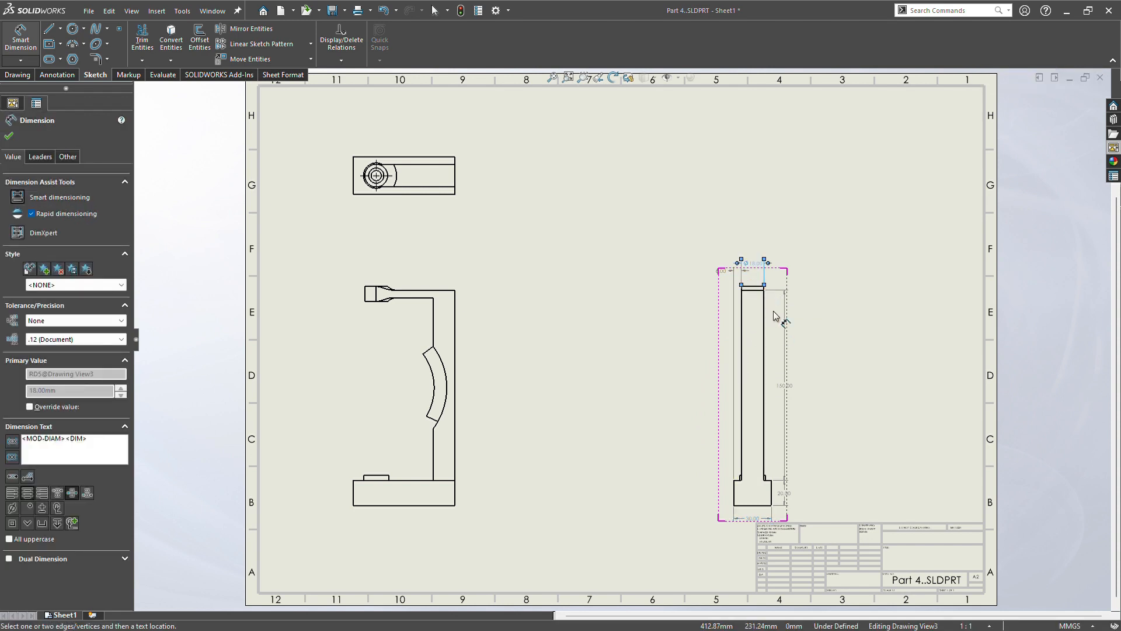
left_click(742, 288)
left_click(744, 288)
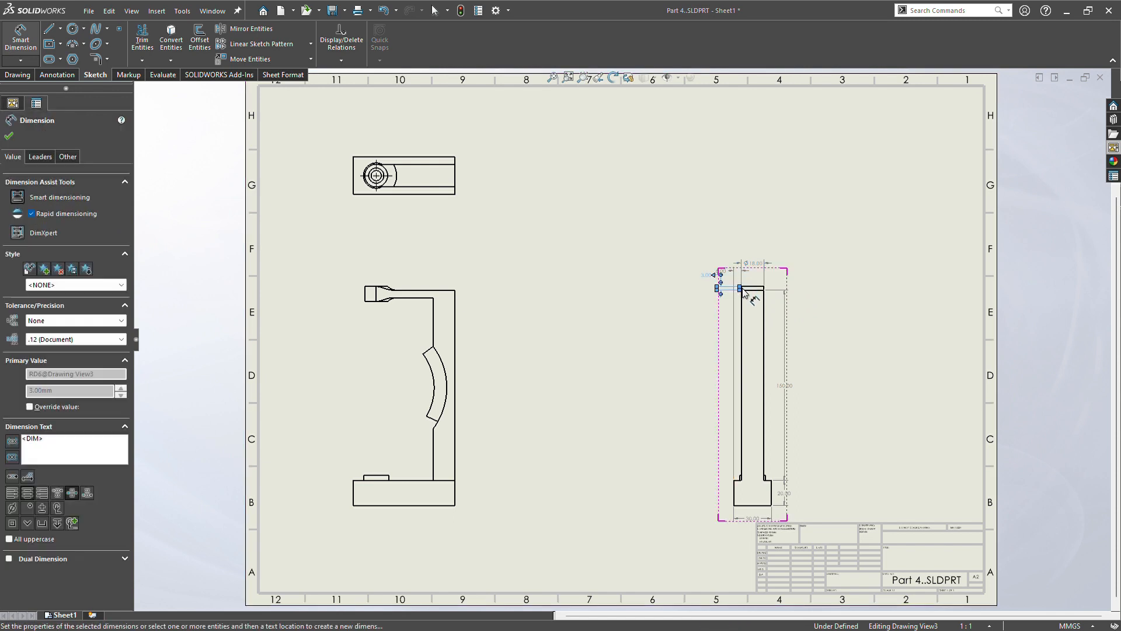
key("Escape")
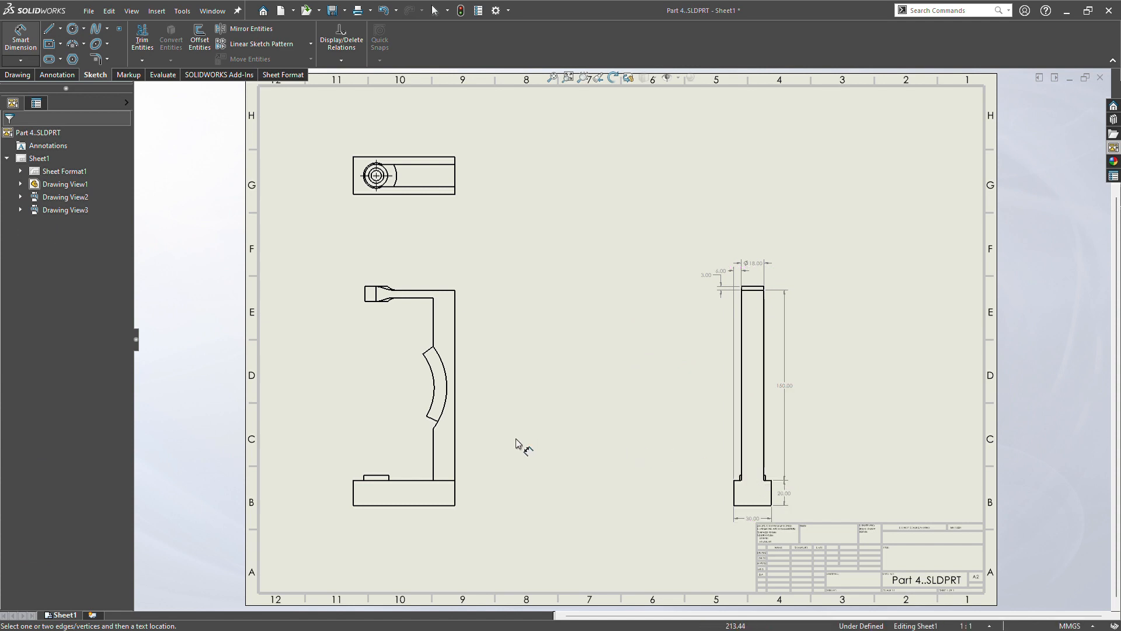
Step: Dimension the diameter of the raised boss on the base in the front view, placing it just above the boss
left_click(378, 478)
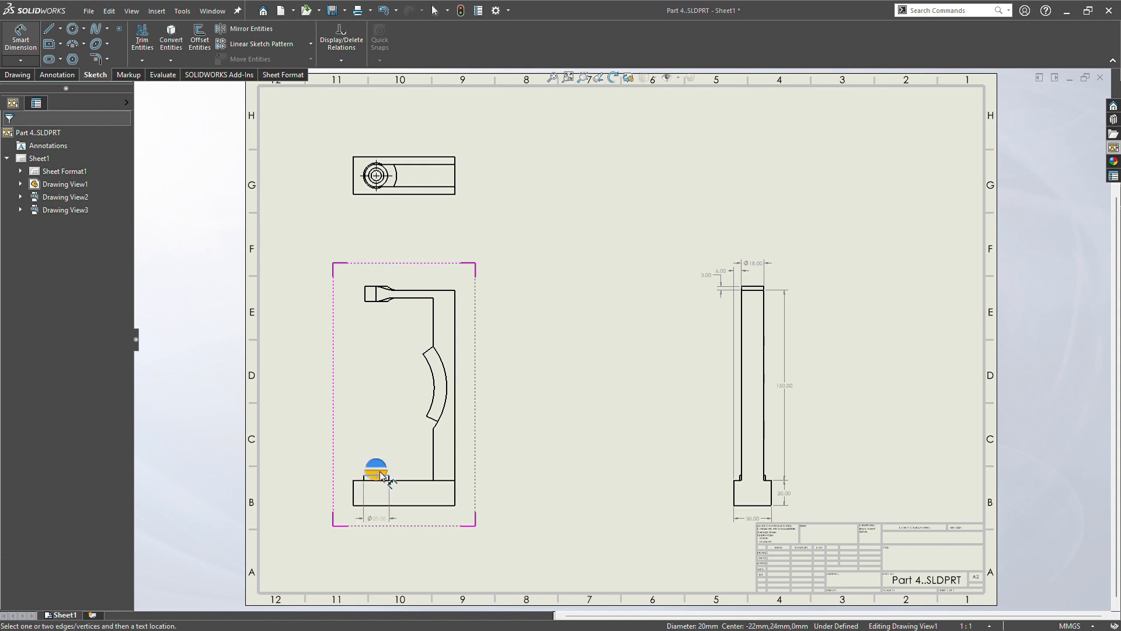
left_click(383, 476)
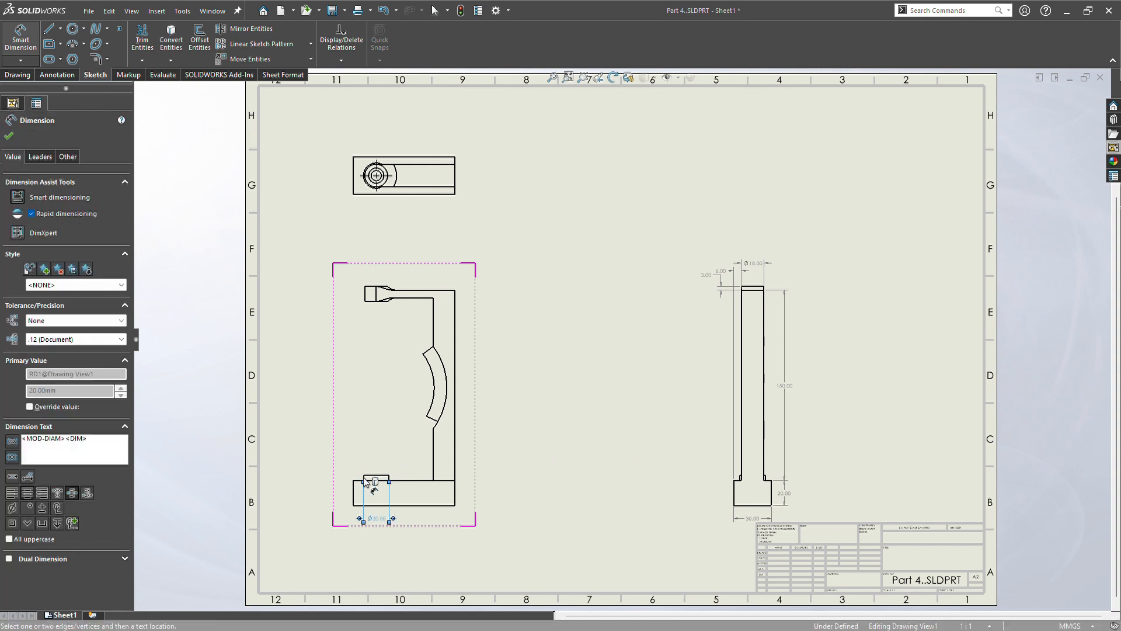
left_click_drag(377, 521, 380, 466)
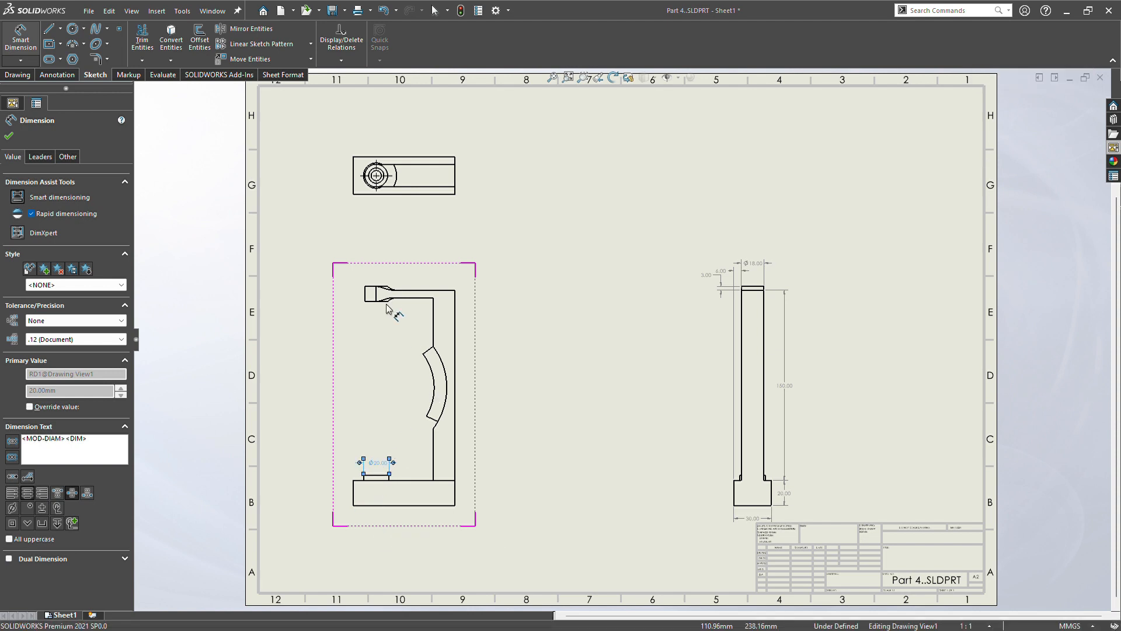
Step: Dimension the radii of the curved rib's inner and outer arcs, placing their texts on opposite sides of the front view
left_click(433, 372)
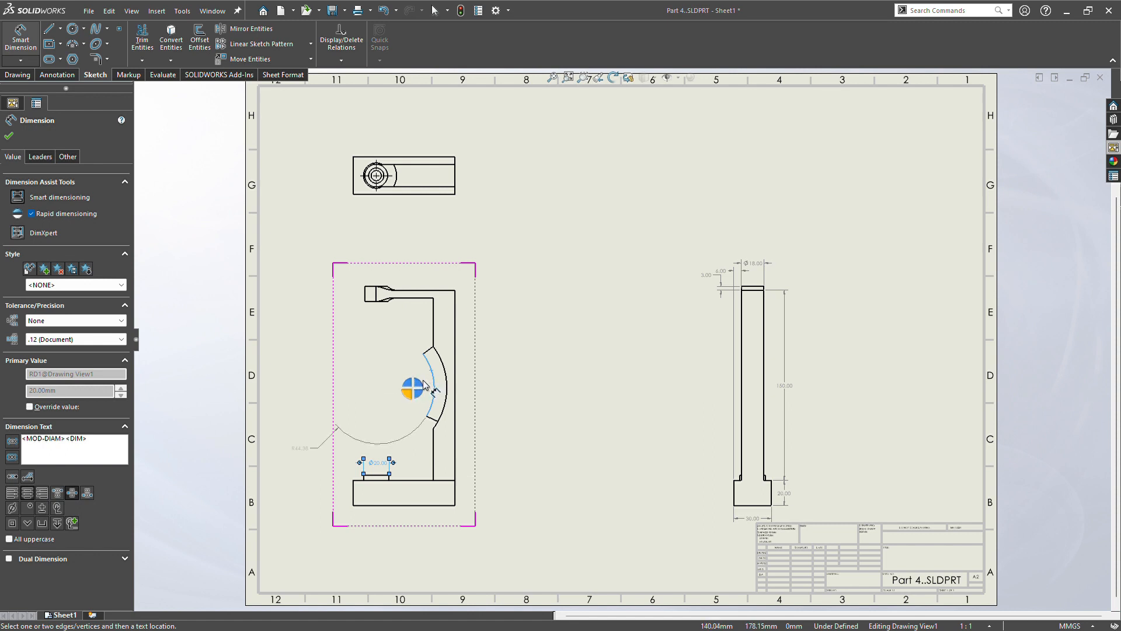
left_click(425, 384)
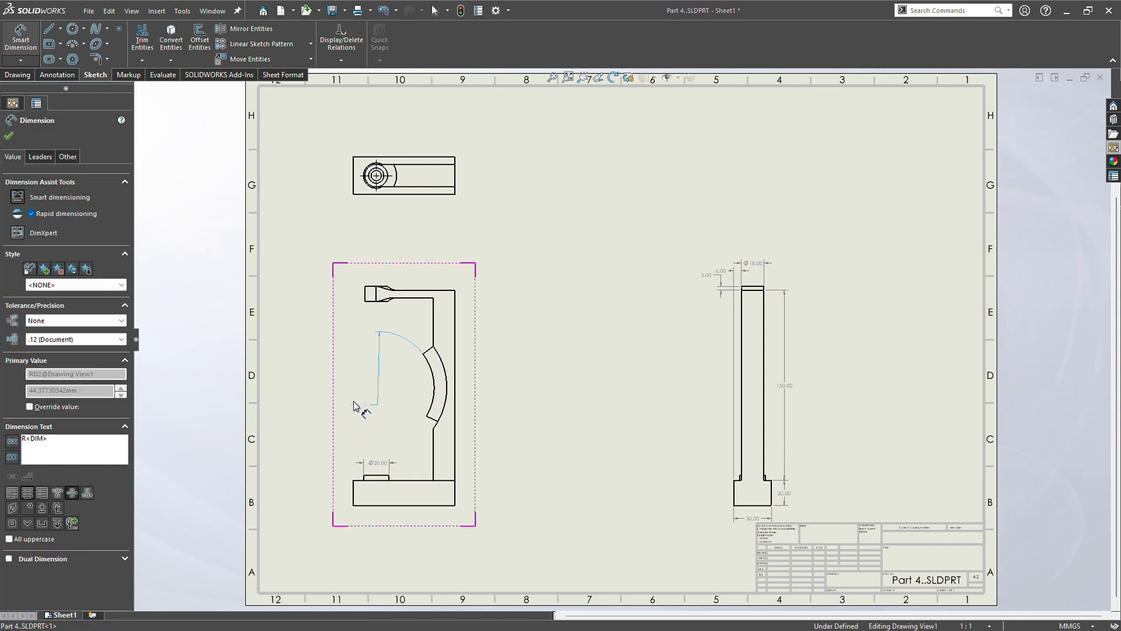
left_click(300, 403)
left_click(448, 390)
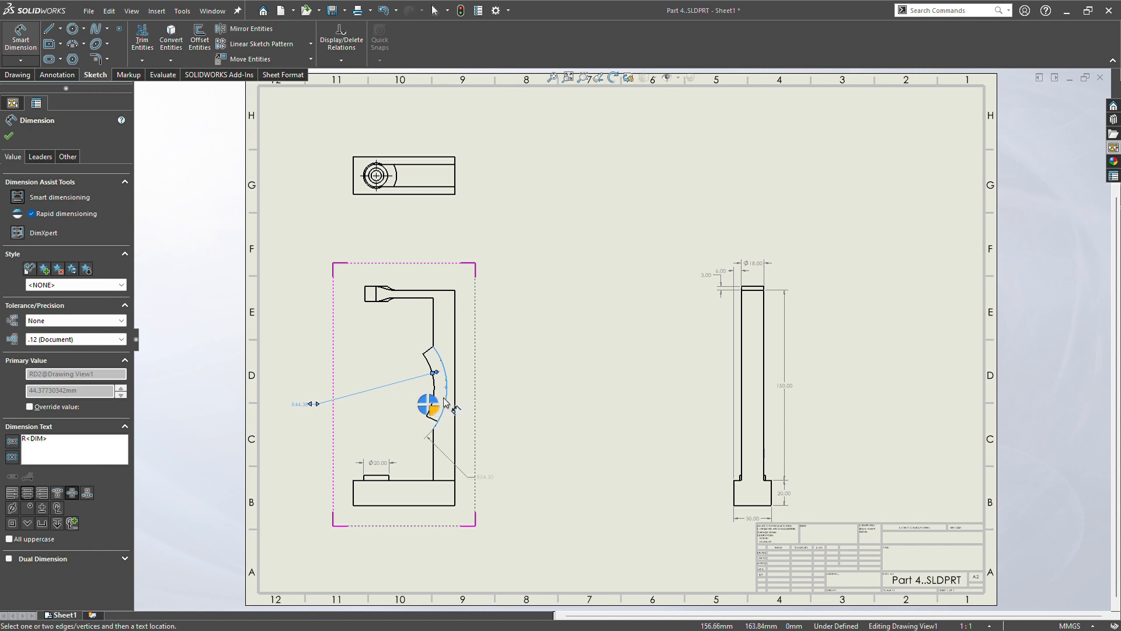
left_click(439, 399)
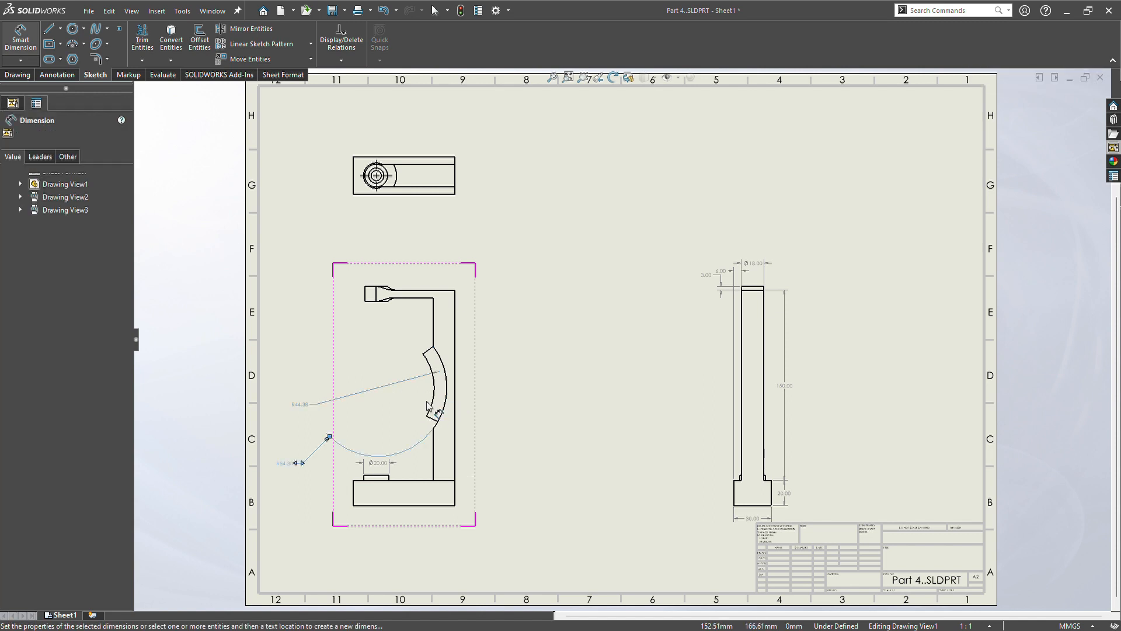
left_click(296, 449)
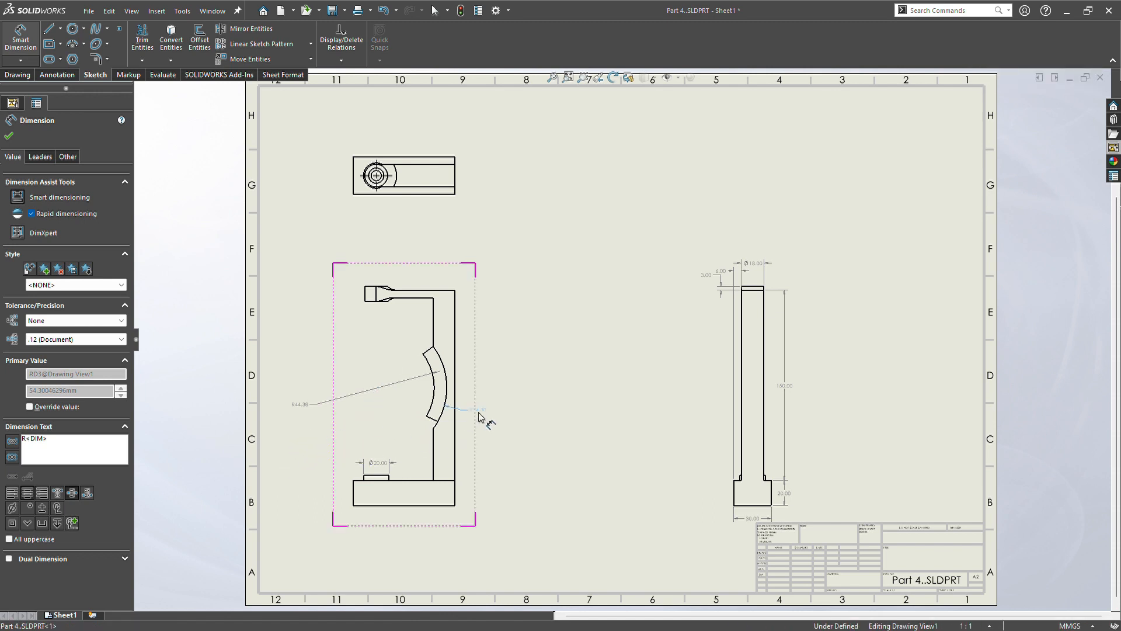
left_click(495, 417)
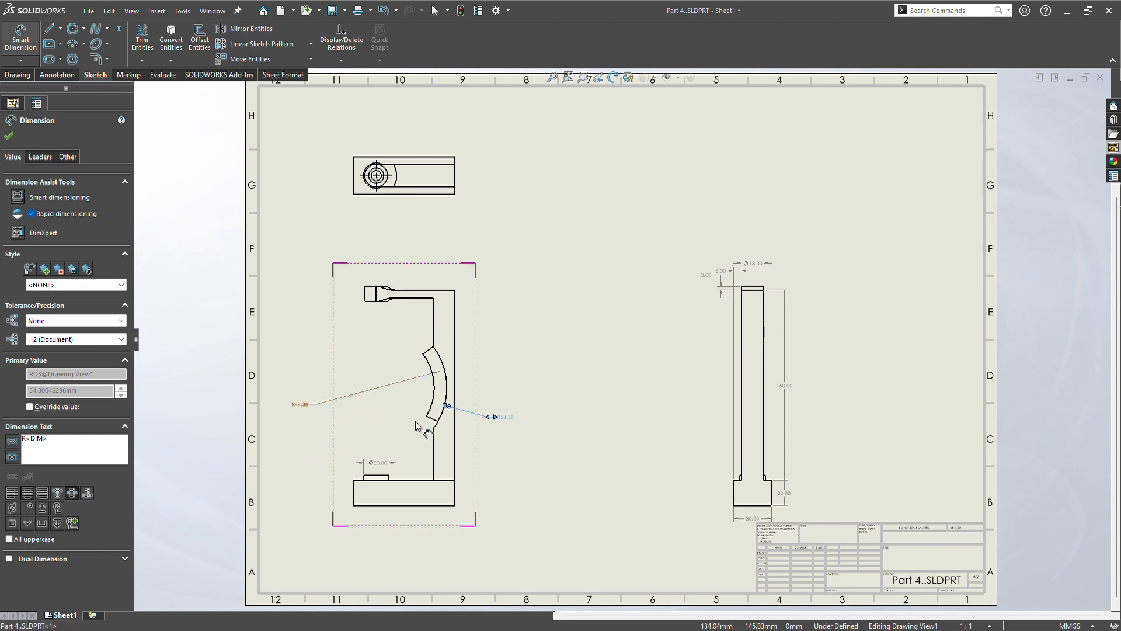
Step: Dimension the column's inner vertical edges above and below the curved rib in the front view
left_click(434, 323)
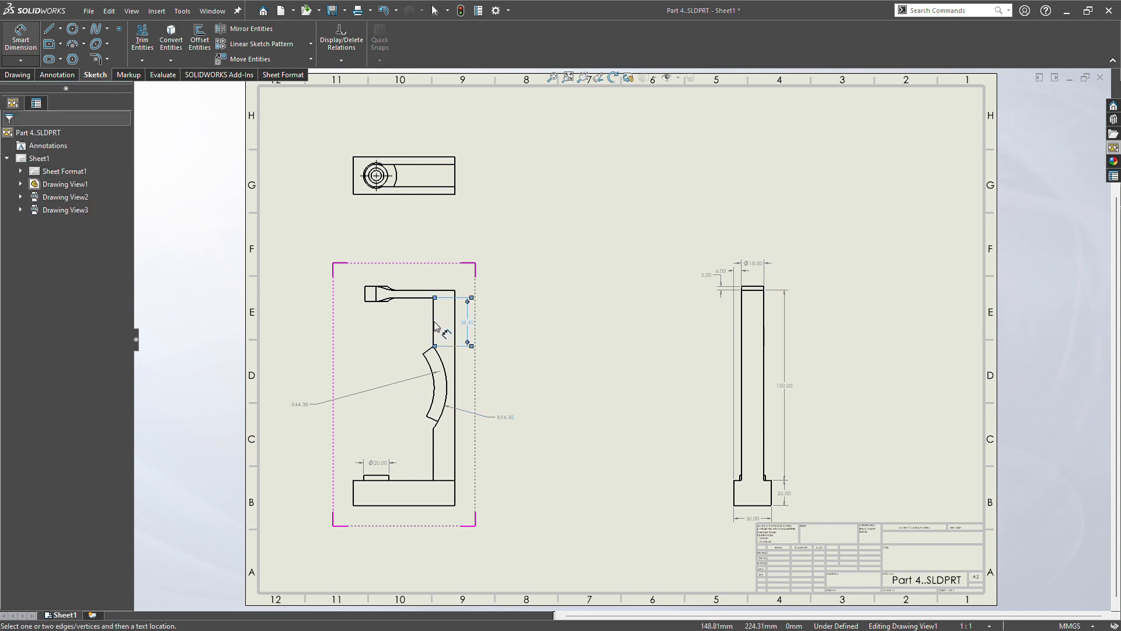
left_click(435, 326)
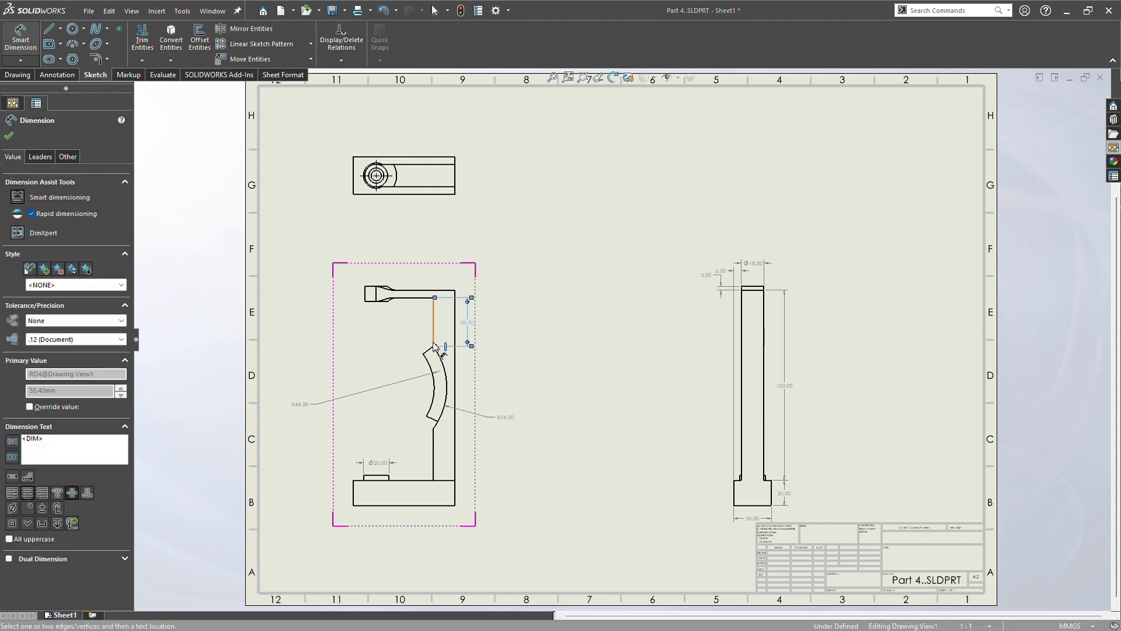
left_click(434, 467)
left_click(469, 456)
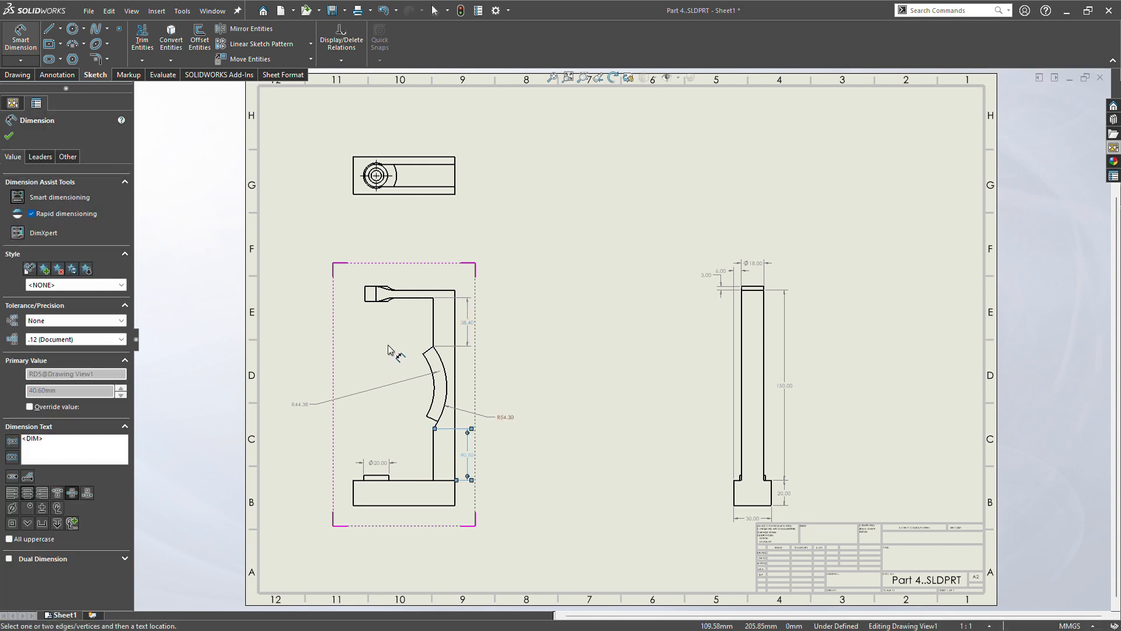
Step: Dimension the lengths of the arm's lower and upper edges in the front view, placing each beside its edge
left_click(408, 299)
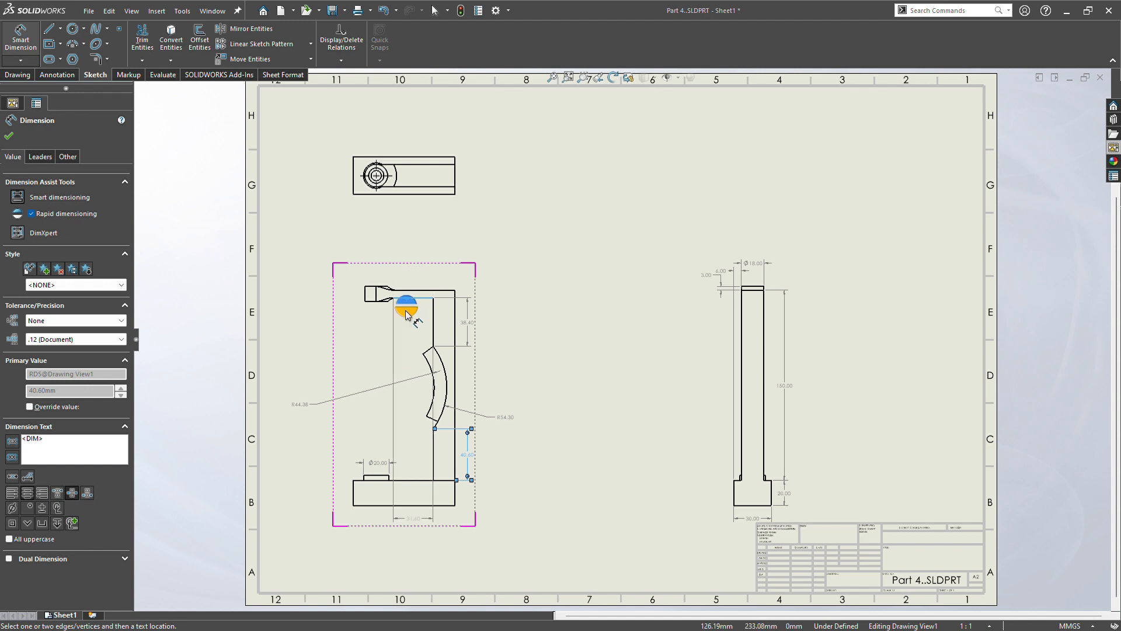
left_click(408, 316)
left_click_drag(413, 518, 416, 312)
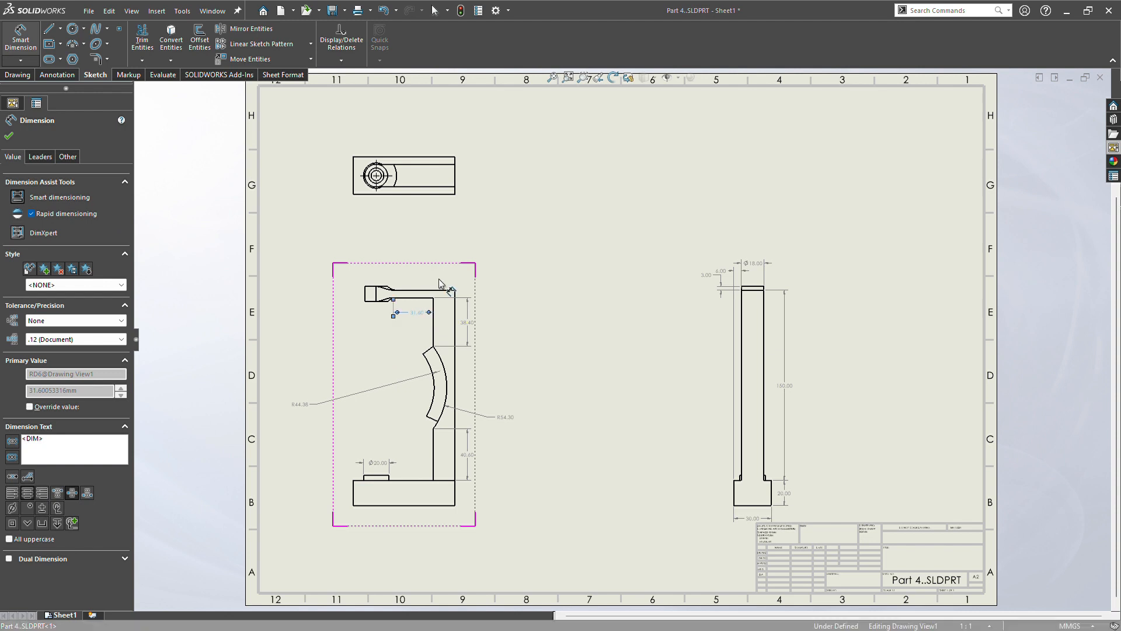
left_click(417, 291)
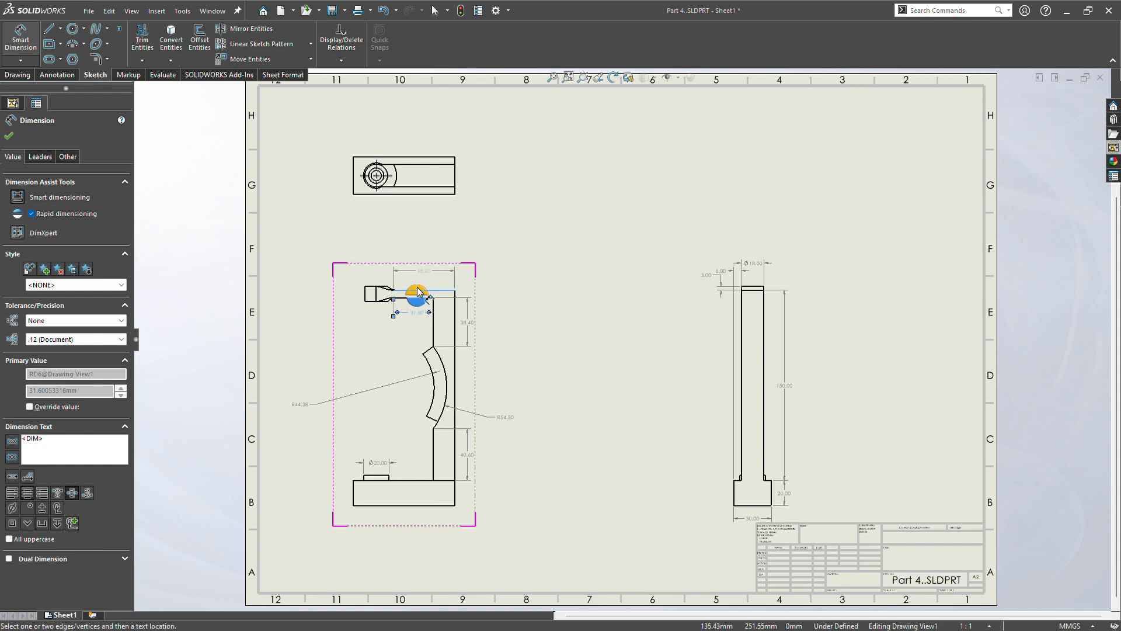
left_click(418, 292)
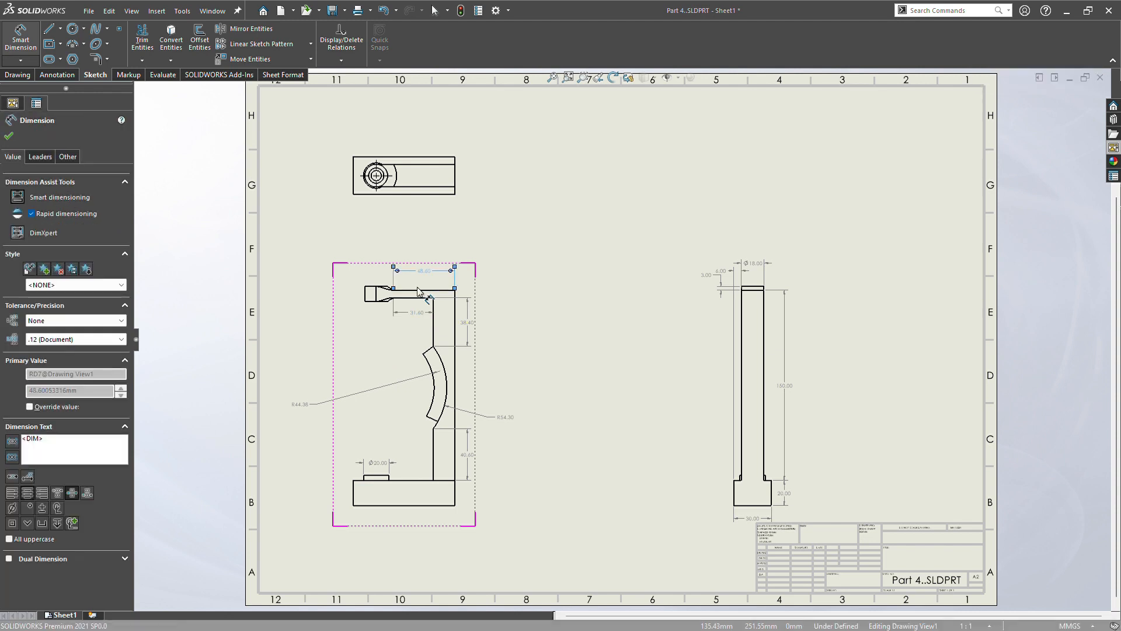
Step: Dimension the base block's length and the raised boss's height in the front view
left_click(402, 507)
left_click(403, 510)
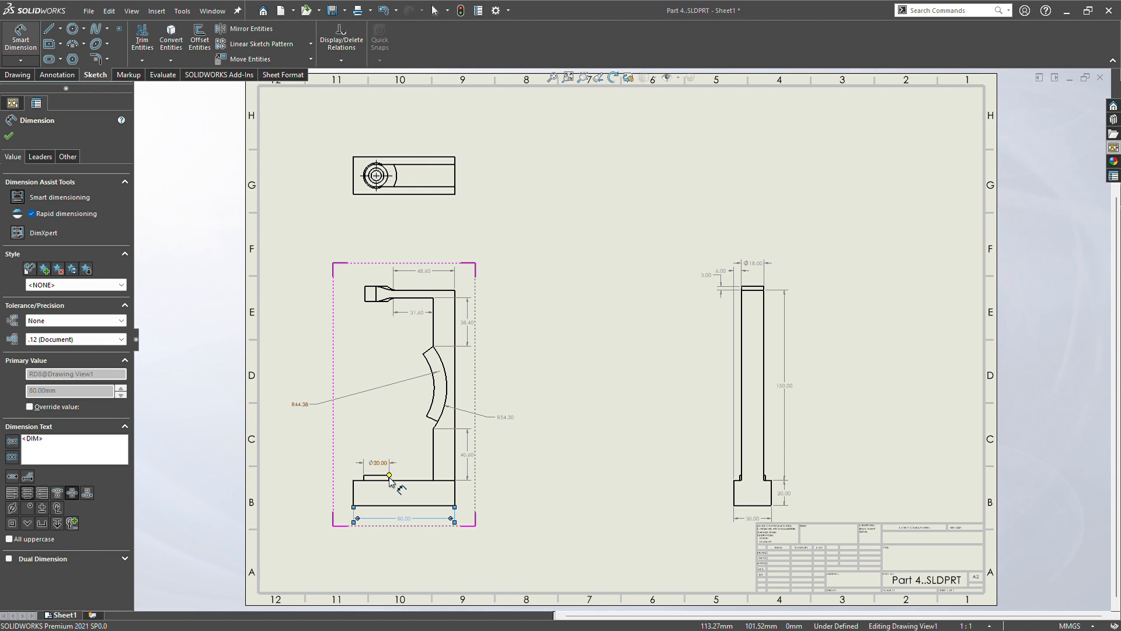
left_click(364, 478)
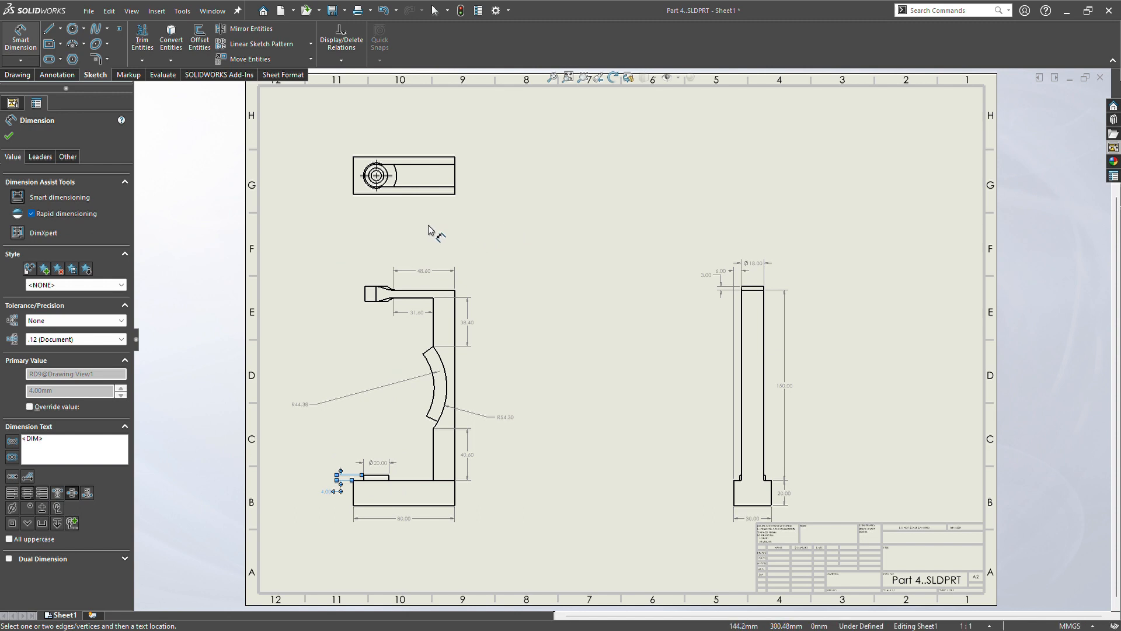
Step: Dimension the diameter and height of the cylinder at the arm's end, placing the diameter below it in the front view
left_click(371, 312)
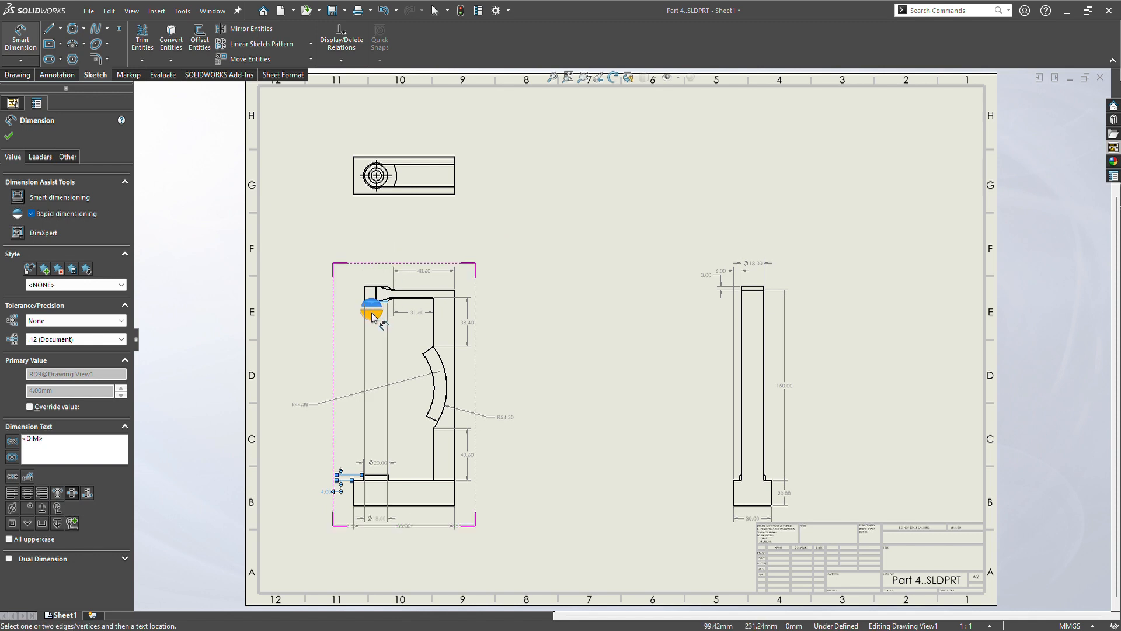
left_click(372, 313)
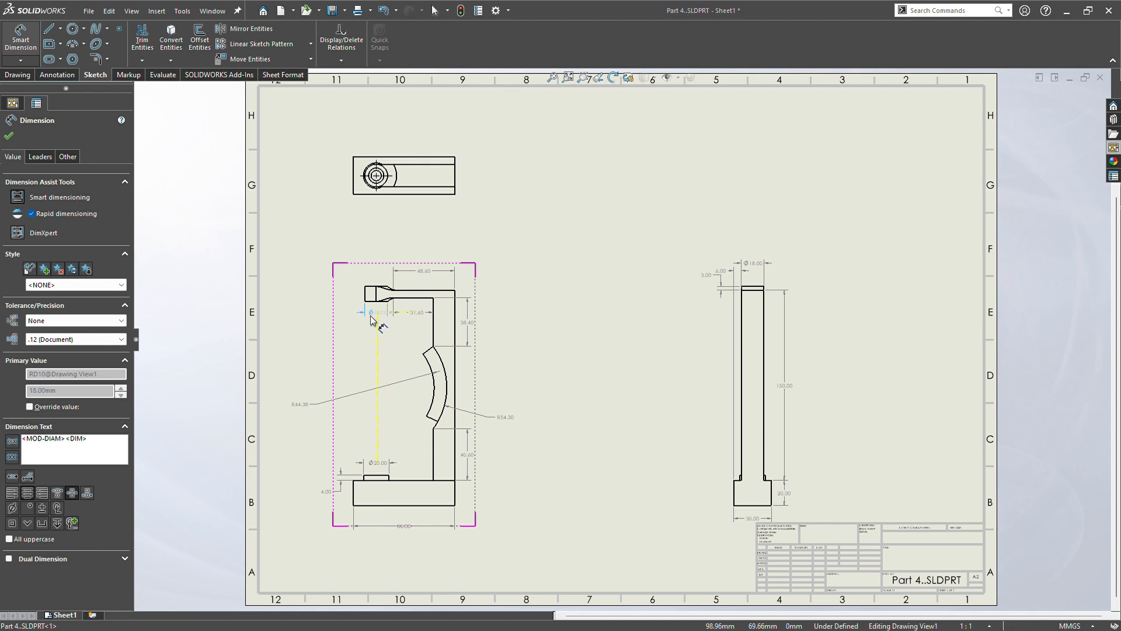
left_click_drag(370, 316, 374, 327)
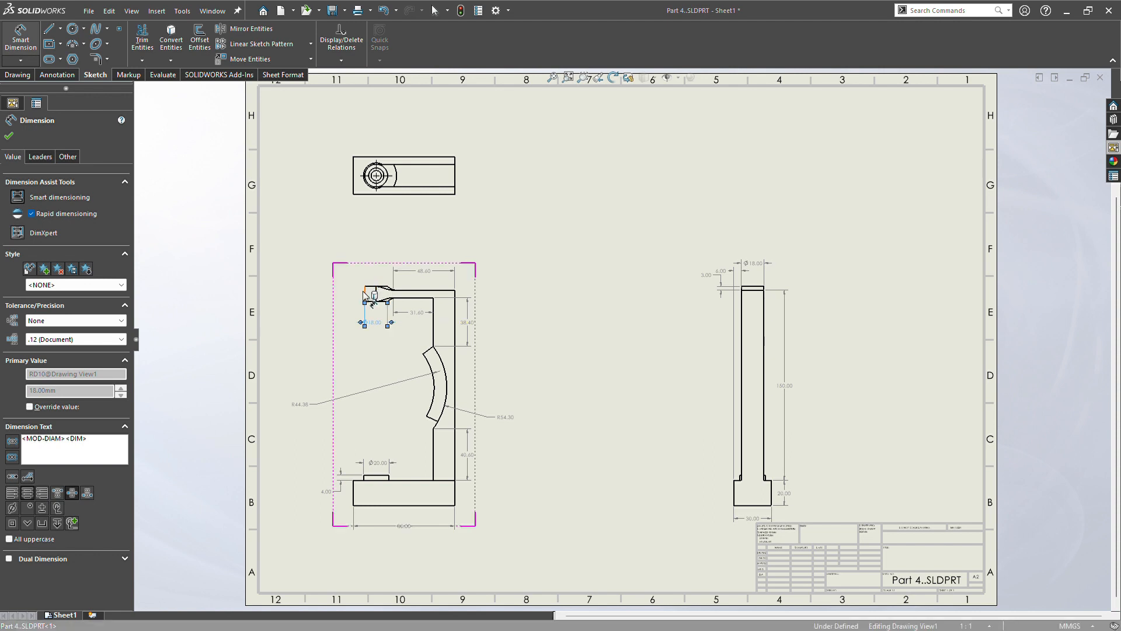
left_click(366, 295)
left_click(358, 294)
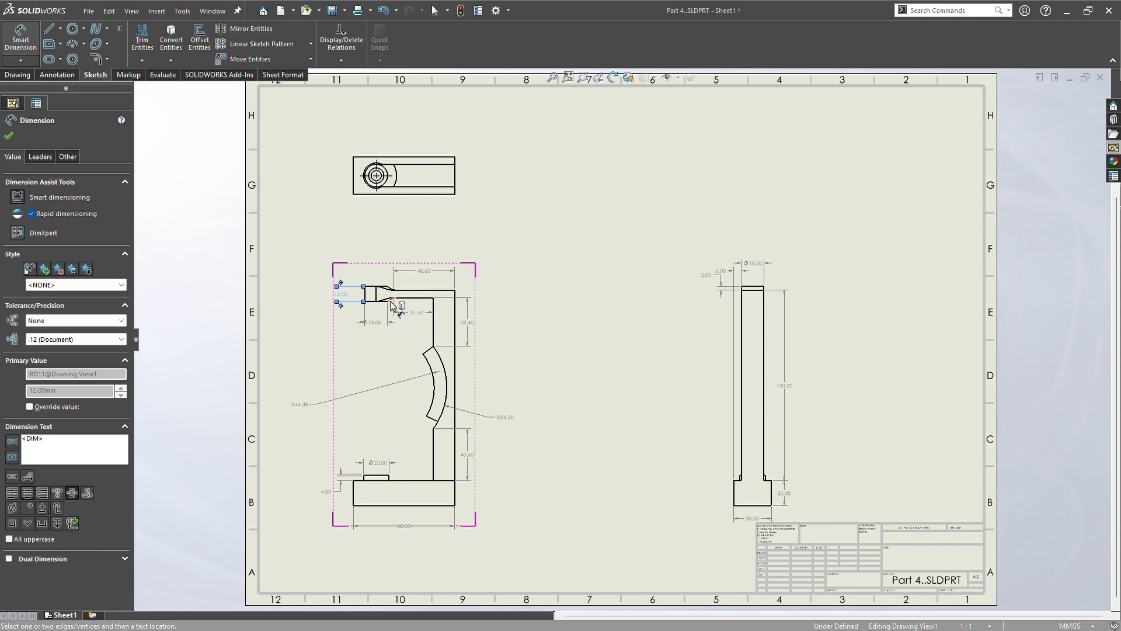
Step: Dimension the radius of the lower fillet between the arm and its end cylinder in the front view
left_click(390, 301)
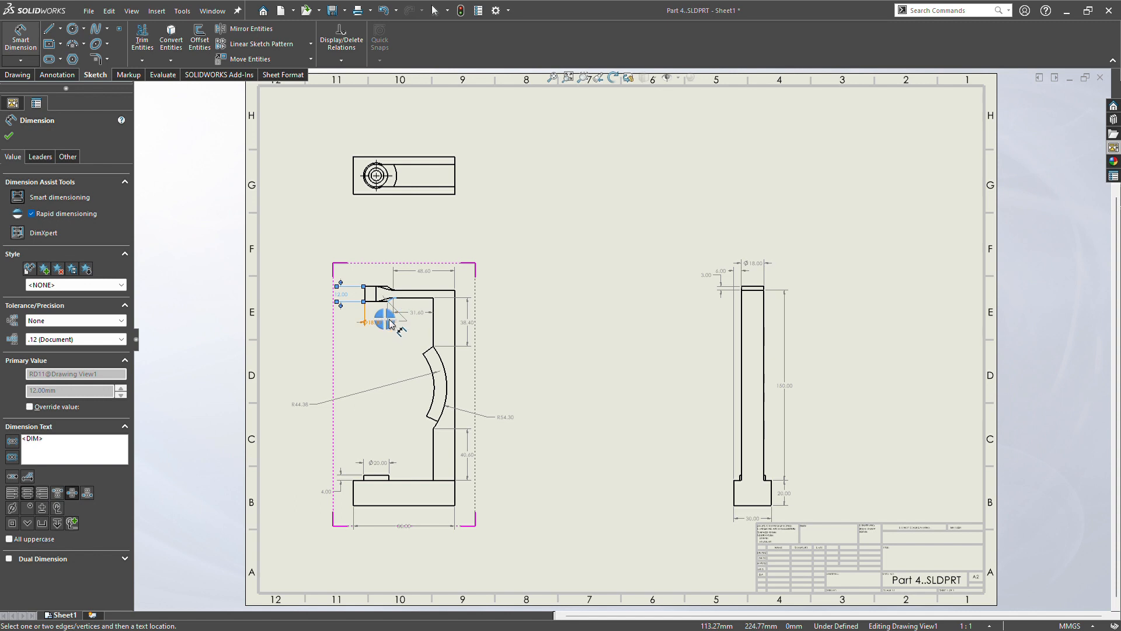
left_click(395, 318)
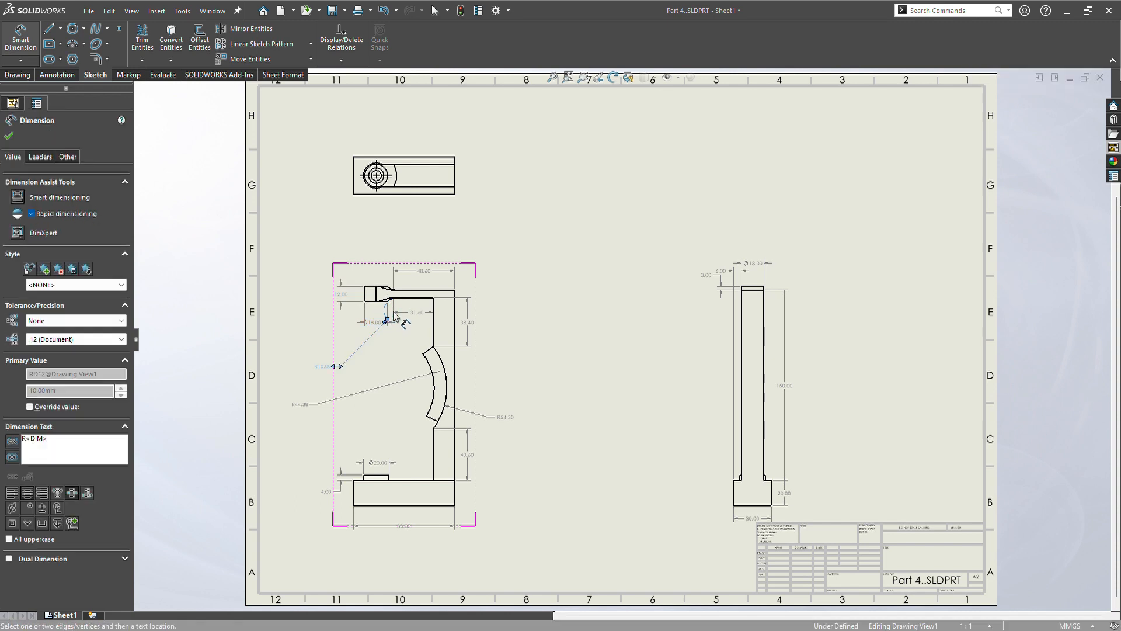
Step: Delete the lower fillet's radius dimension and dimension the arm's upper fillet instead, placing its radius above the end cylinder in the front view
key("Delete")
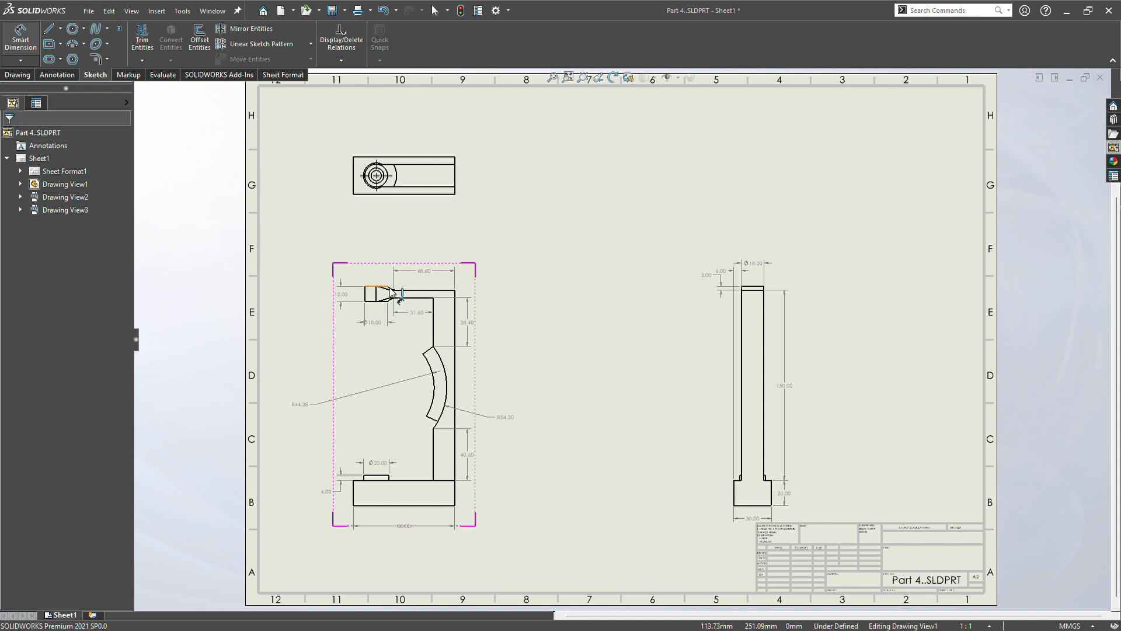
left_click(388, 292)
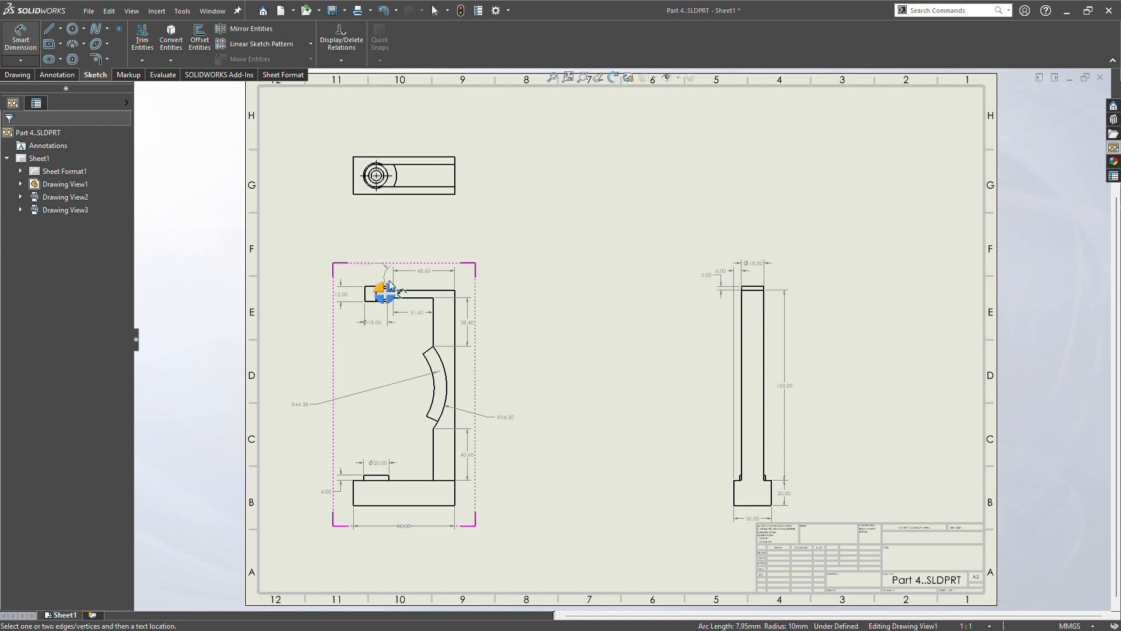
left_click(389, 286)
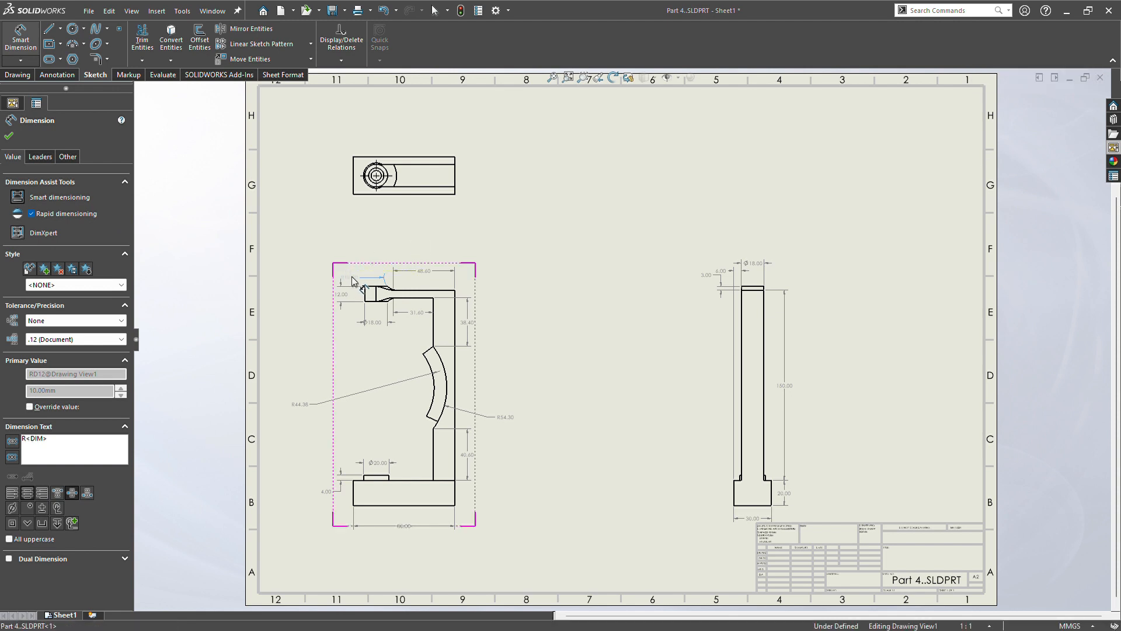
left_click_drag(352, 281, 354, 276)
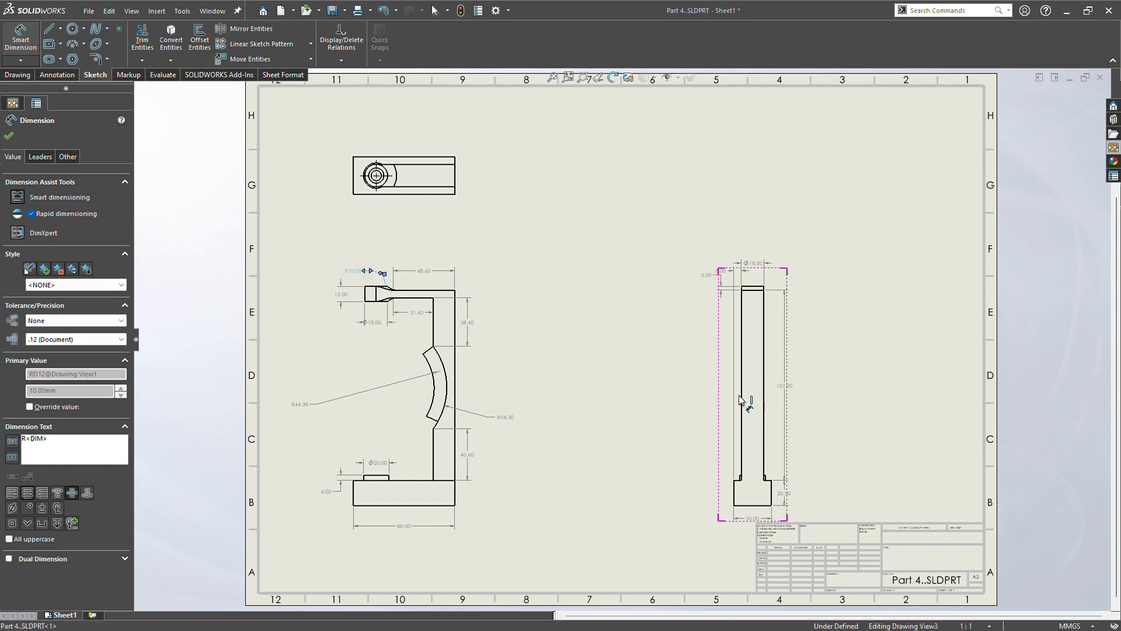
left_click(630, 340)
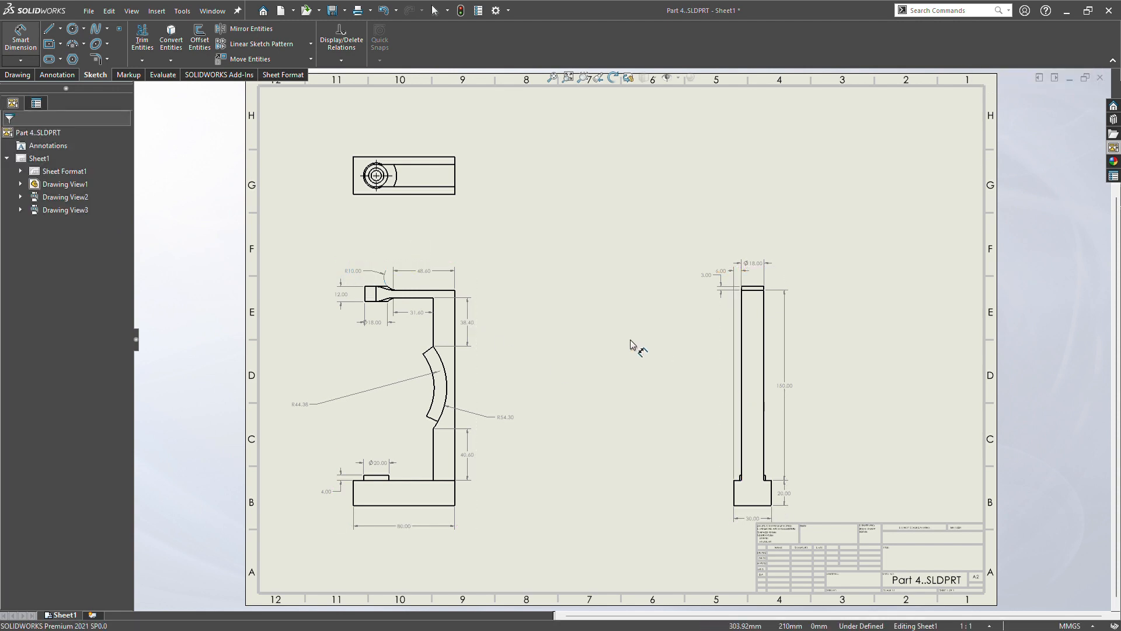
Step: Dimension the base block's width and overall length in the top view, placing each beside its edge
left_click(457, 186)
left_click(444, 182)
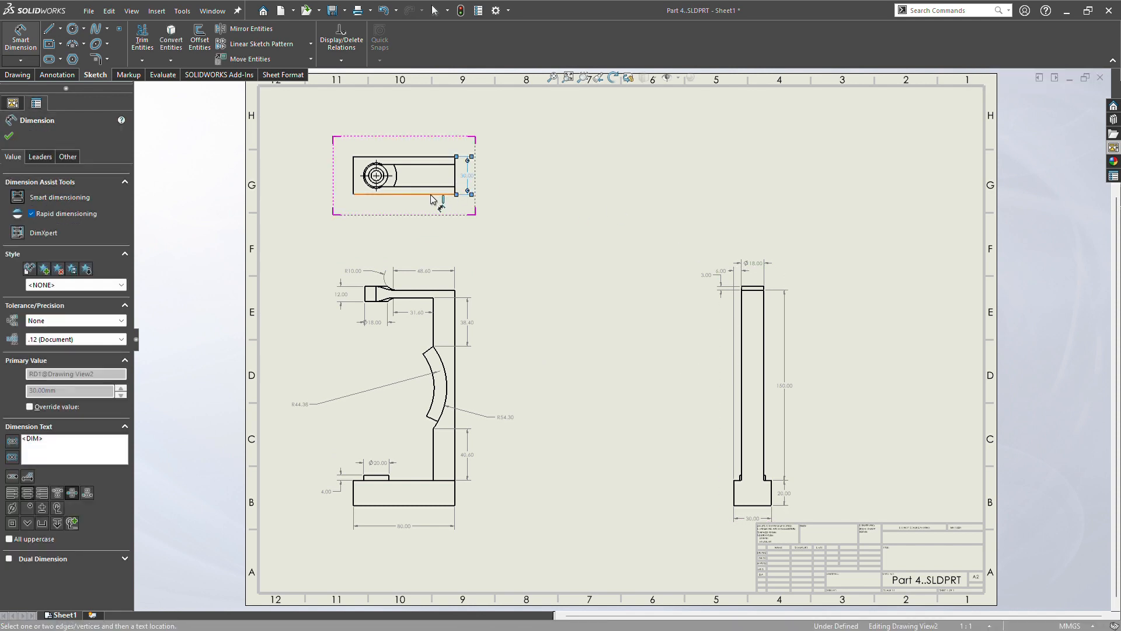
left_click(431, 199)
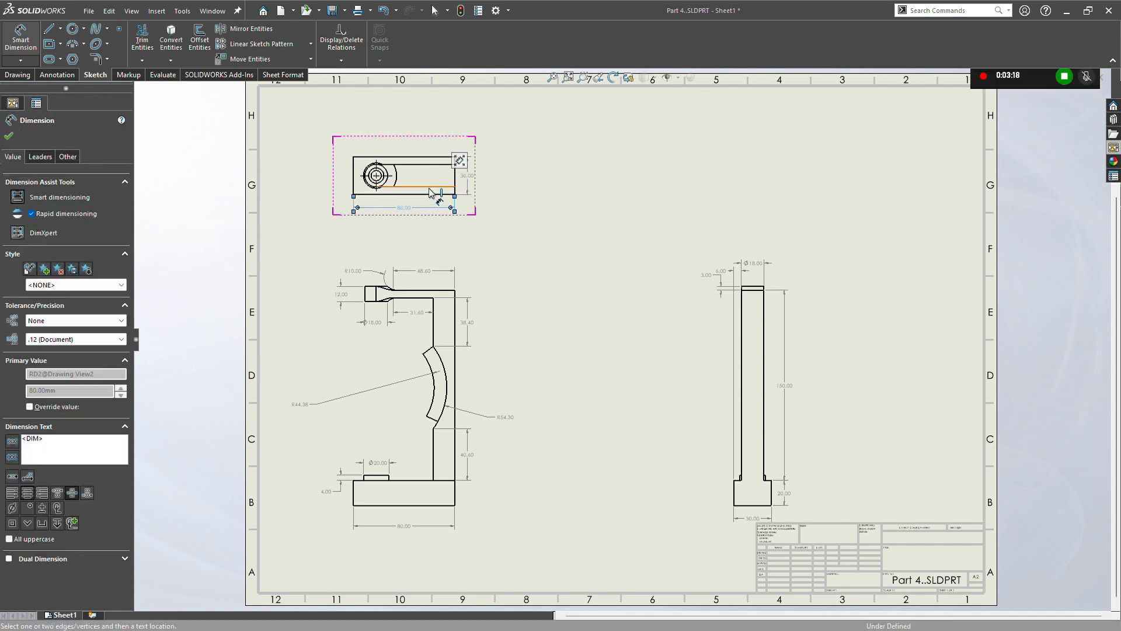
Step: Dimension the length of the arm's lower edge and the radius of the arc beside the end cylinder in the top view
left_click(430, 189)
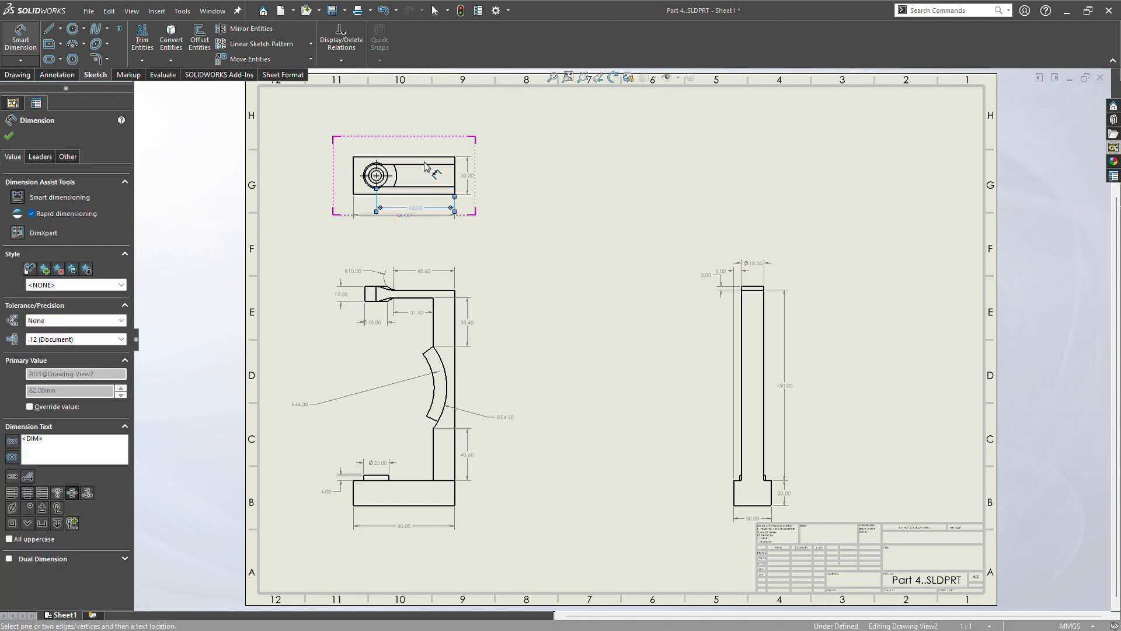
left_click(398, 178)
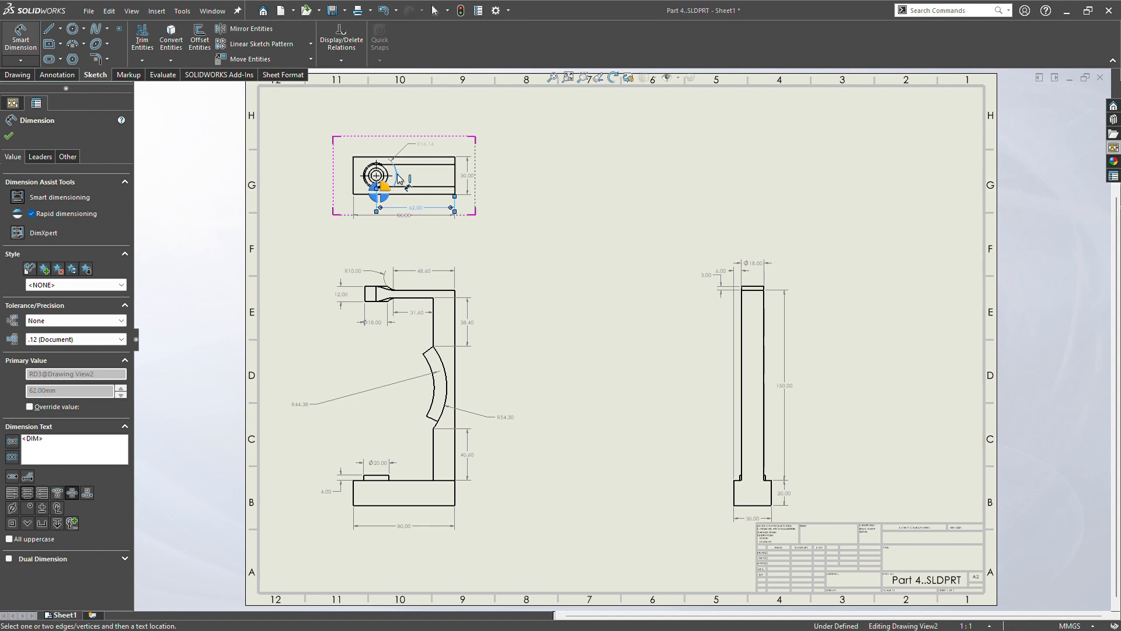
left_click(384, 186)
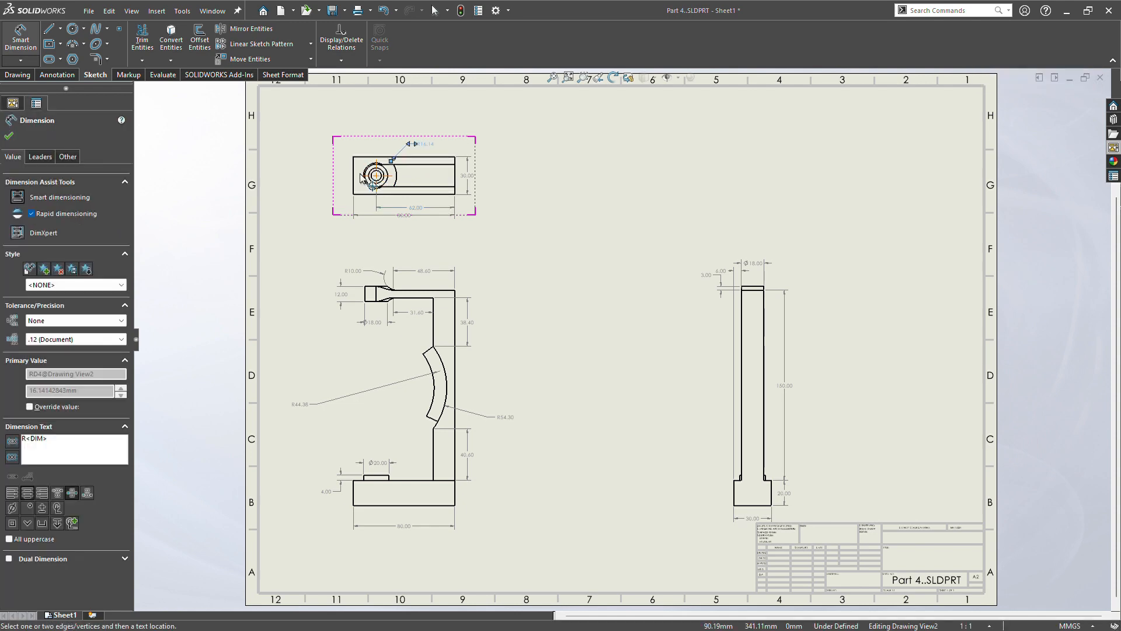
Step: Dimension the outermost circle's diameter and the adjacent arc's radius in the top view, moving the radius text above the diameter text
scroll(377, 187, "down", 5)
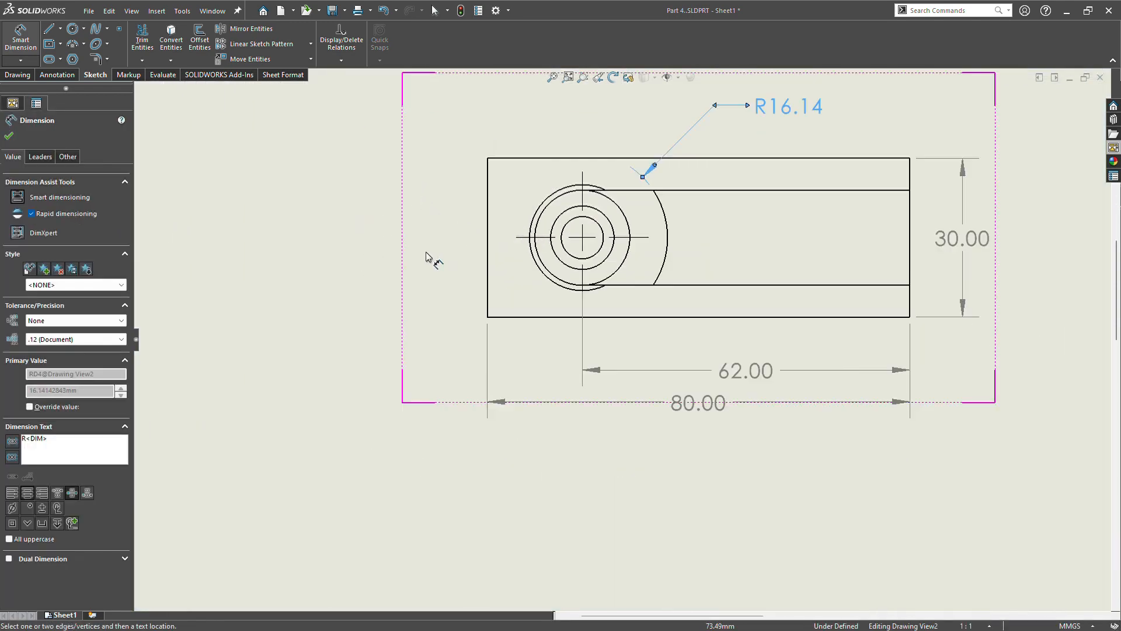
left_click(540, 273)
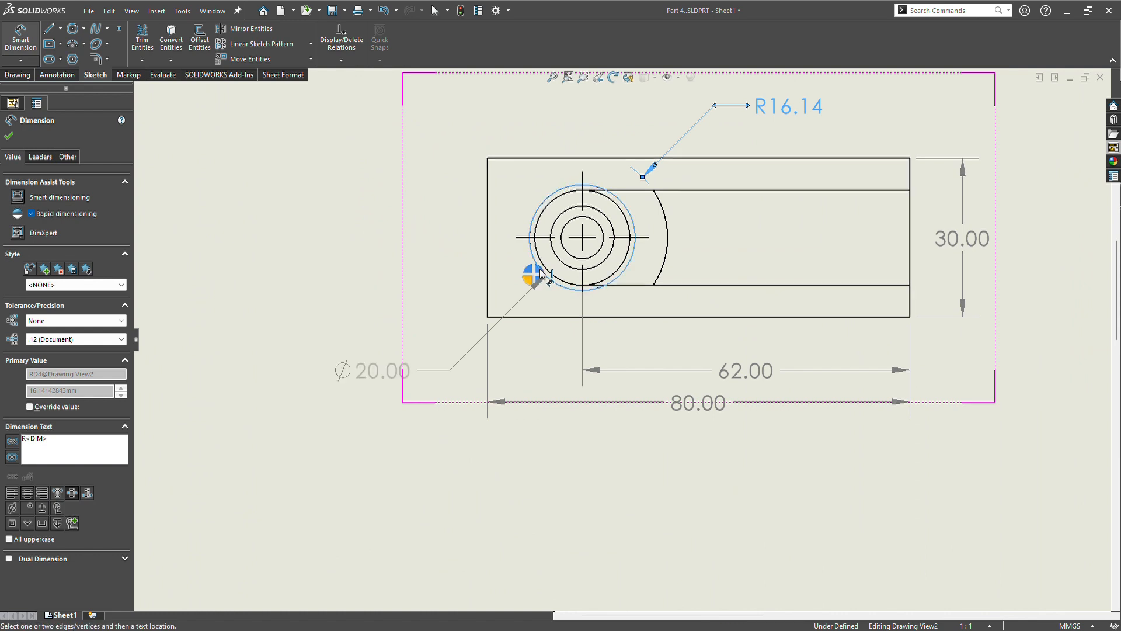
left_click(538, 275)
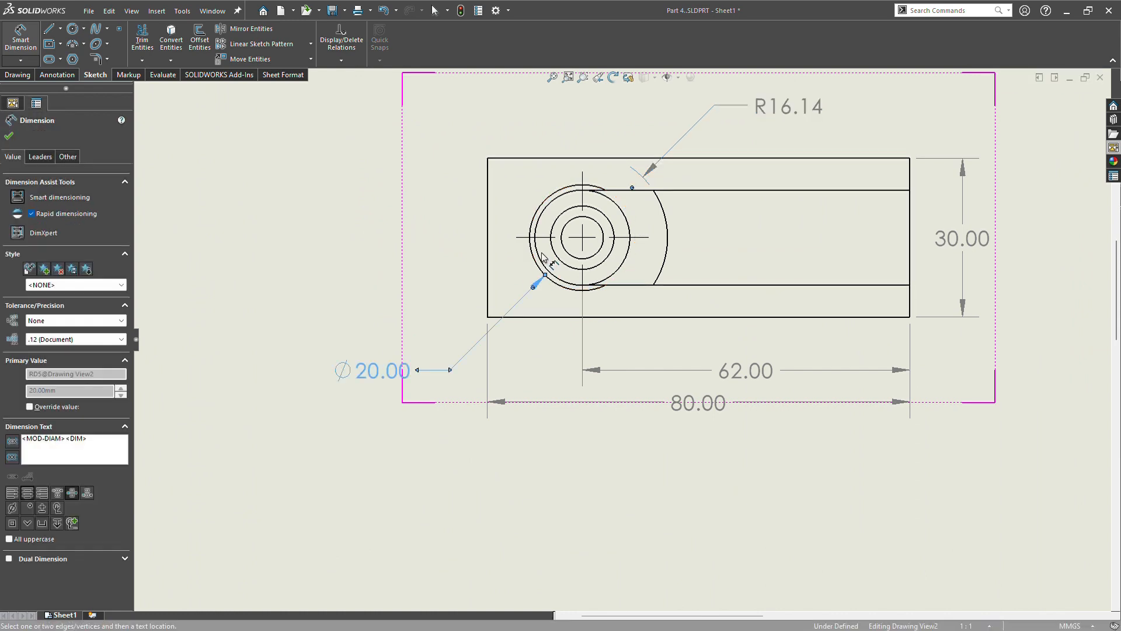
left_click(538, 258)
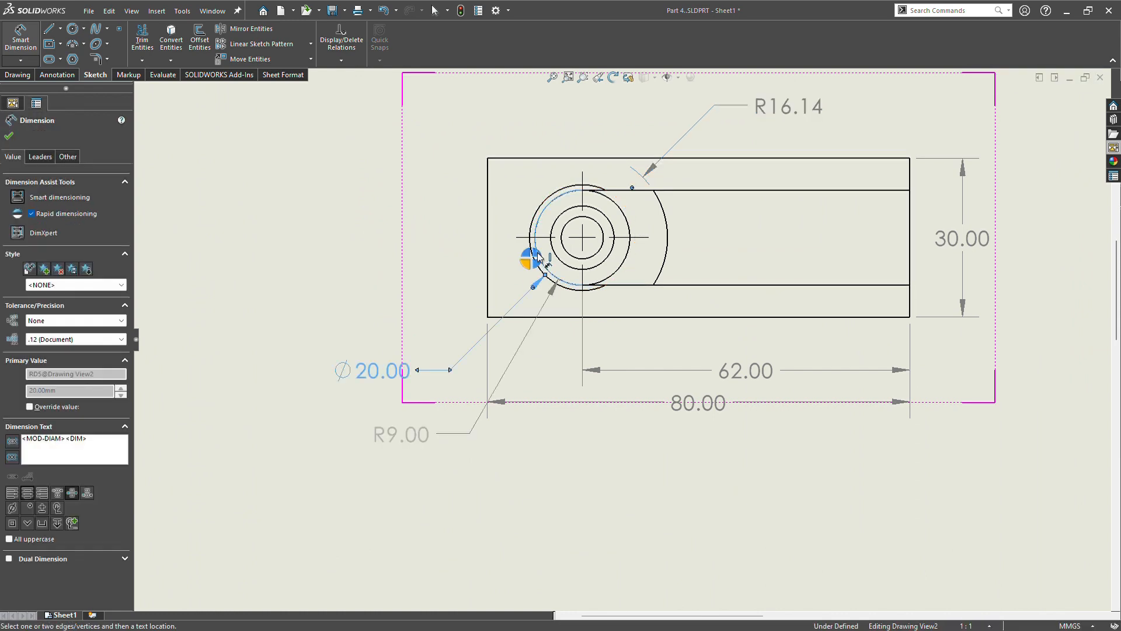
left_click(403, 435)
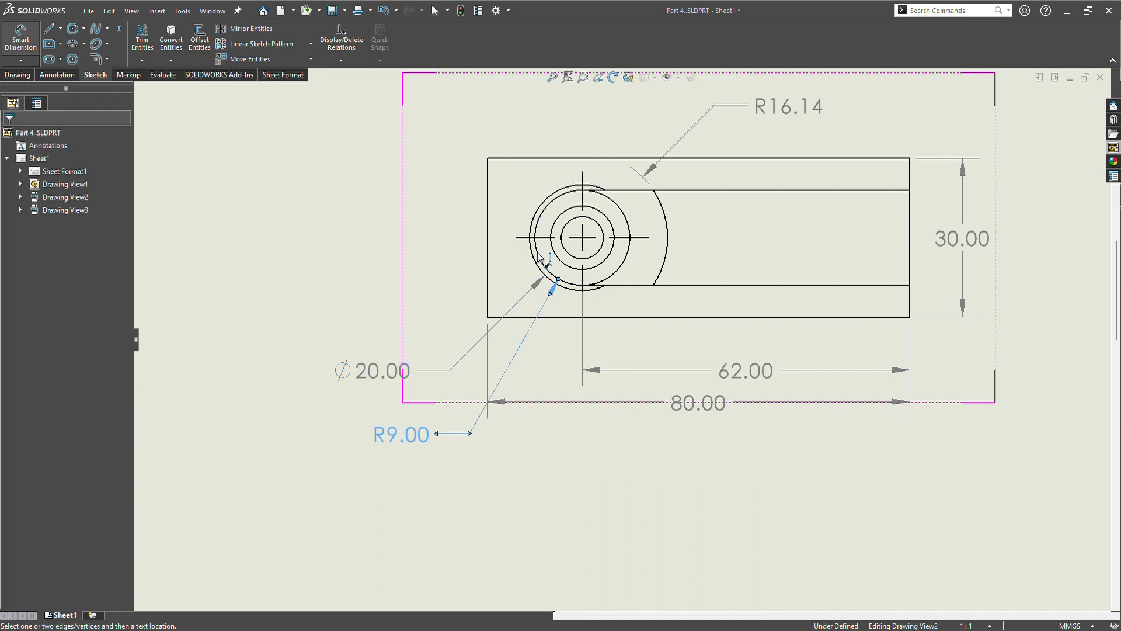
left_click_drag(403, 439, 378, 339)
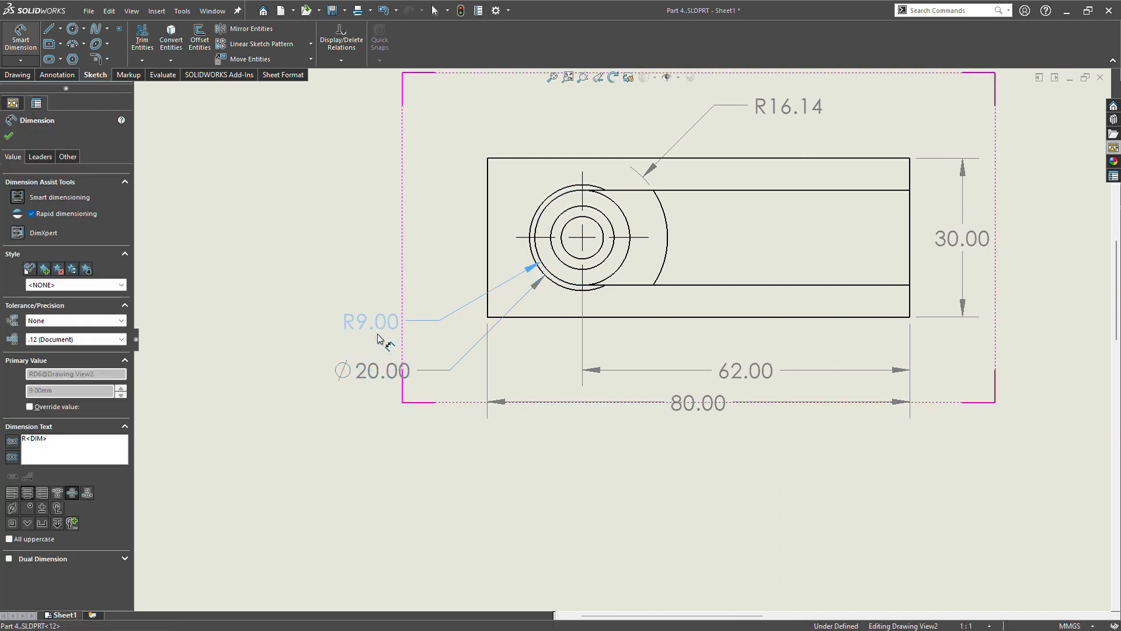
Step: Dimension the diameters of the two inner concentric circles in the top view, placing both above and beside the base block's end
left_click(556, 258)
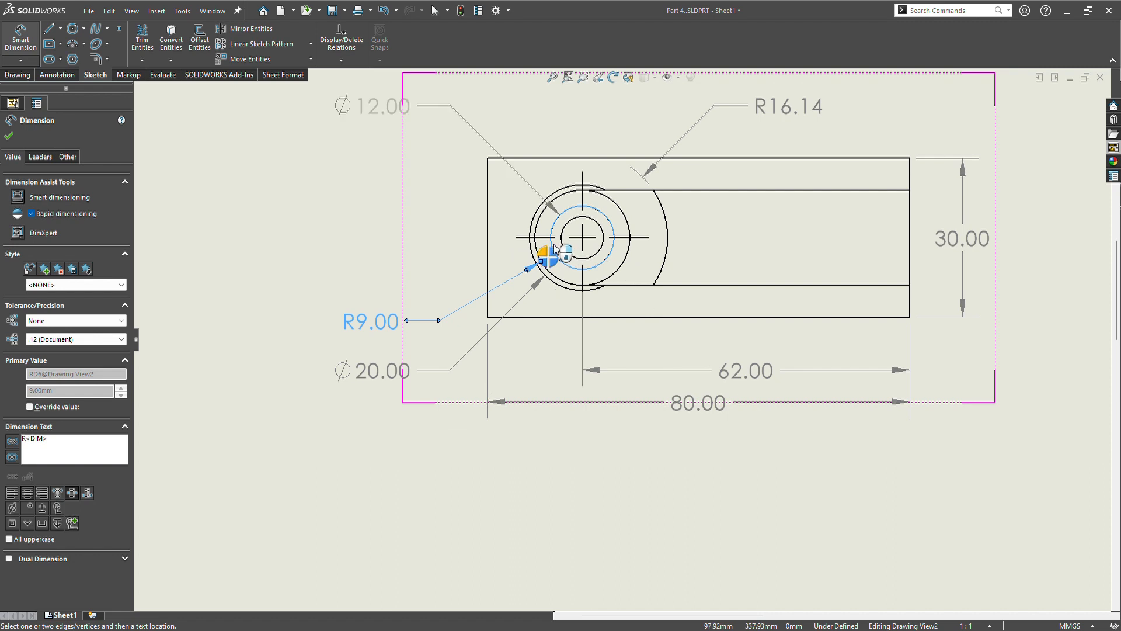
left_click(553, 244)
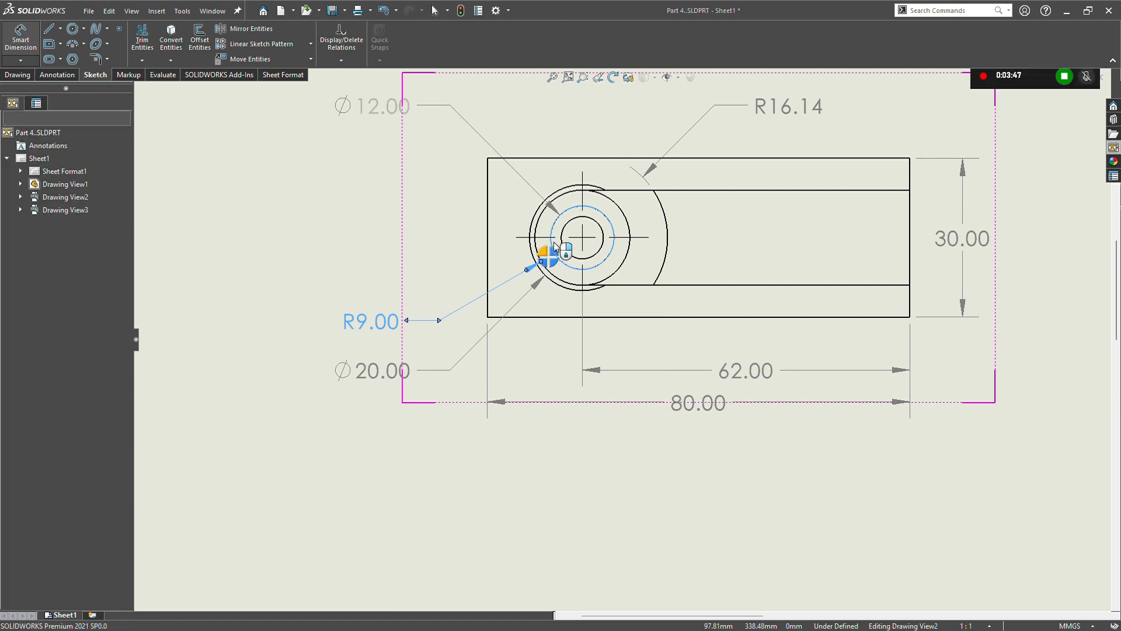
left_click(575, 221)
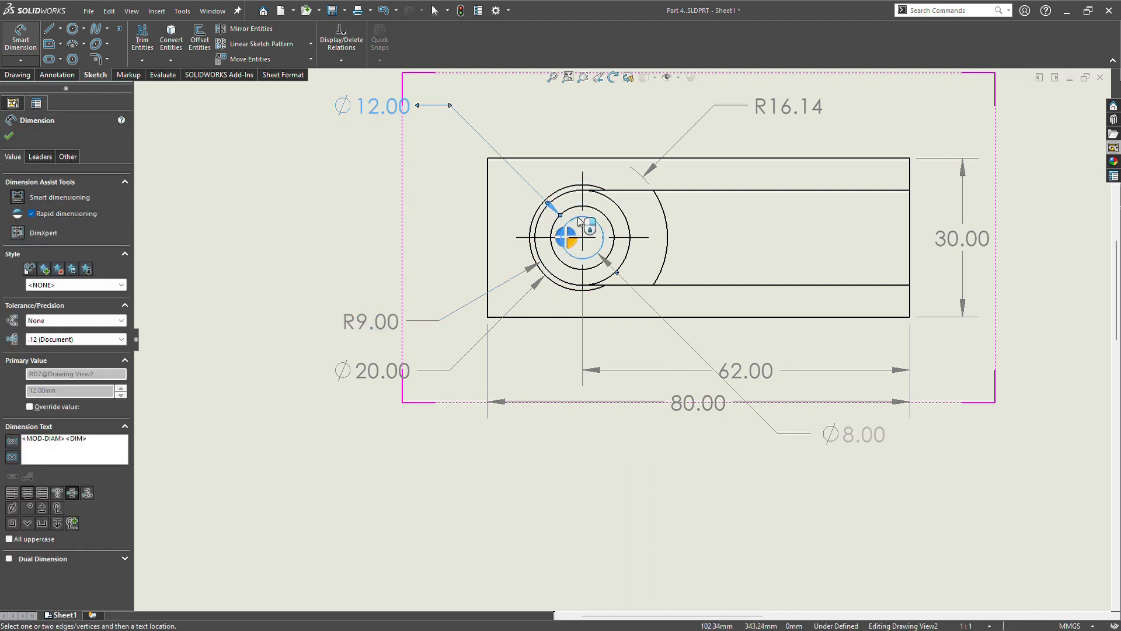
left_click(562, 232)
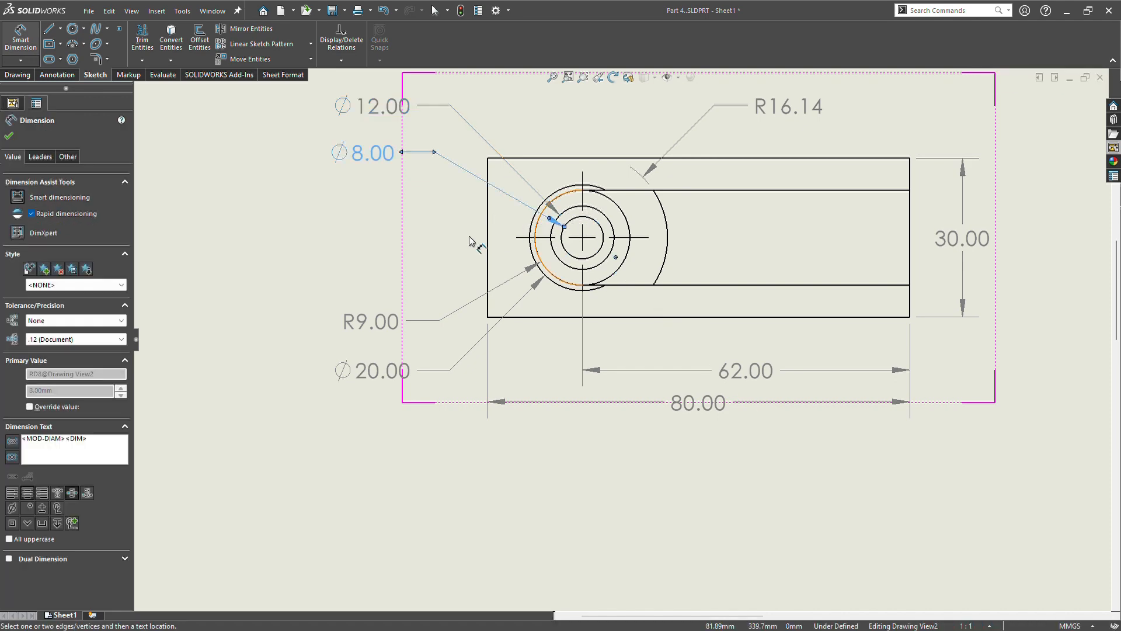
scroll(660, 295, "down", 2)
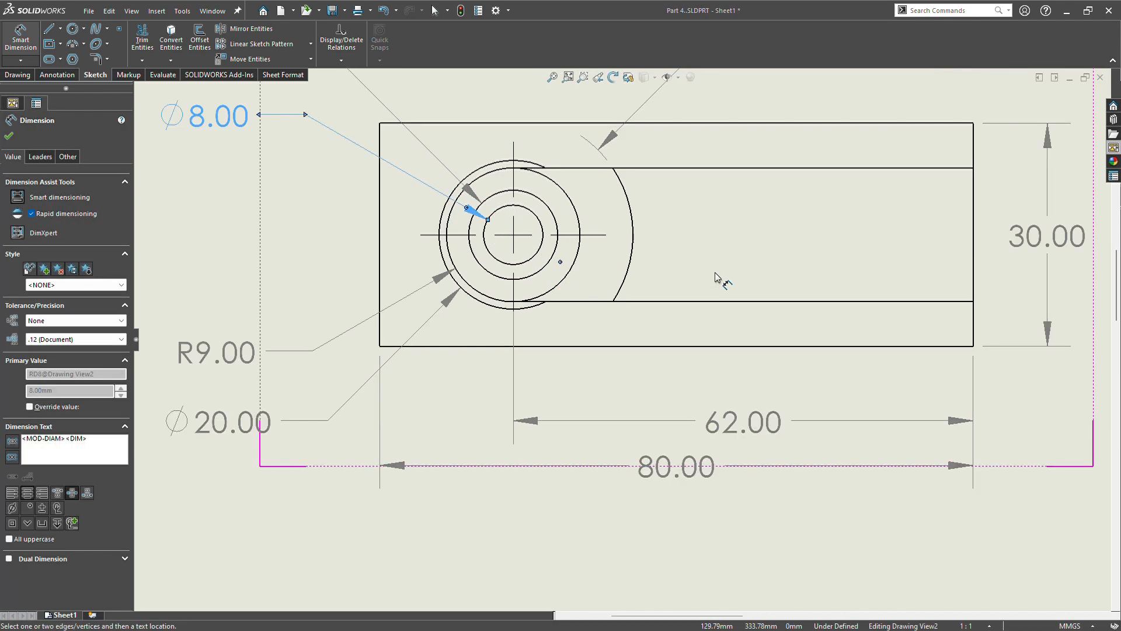
scroll(722, 281, "up", 8)
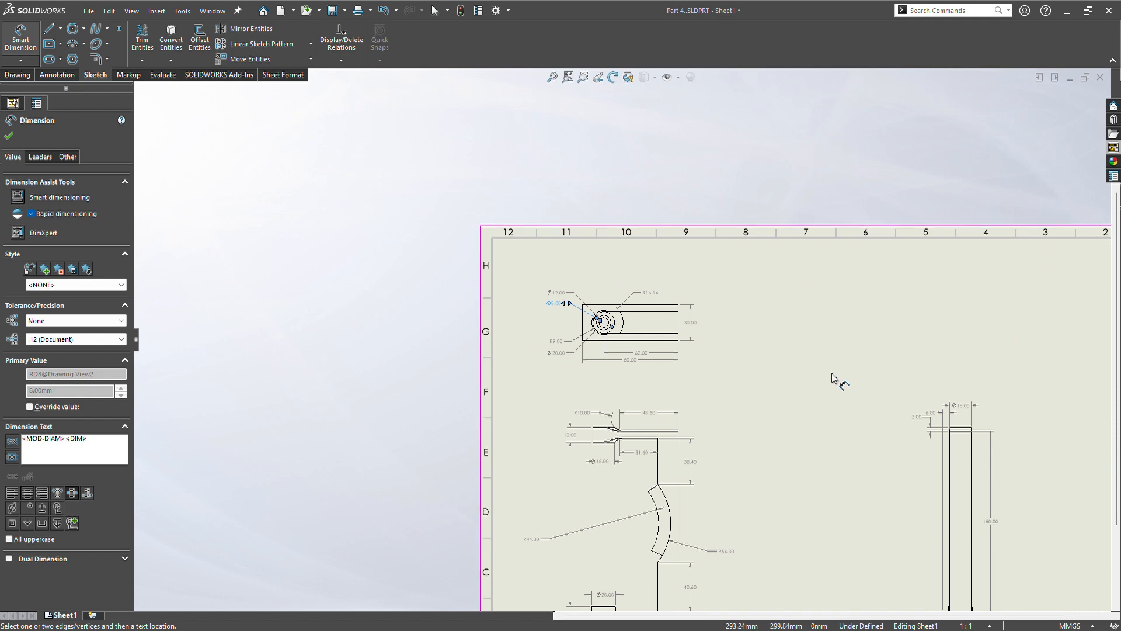
left_click(834, 408)
scroll(831, 418, "up", 3)
scroll(792, 405, "down", 2)
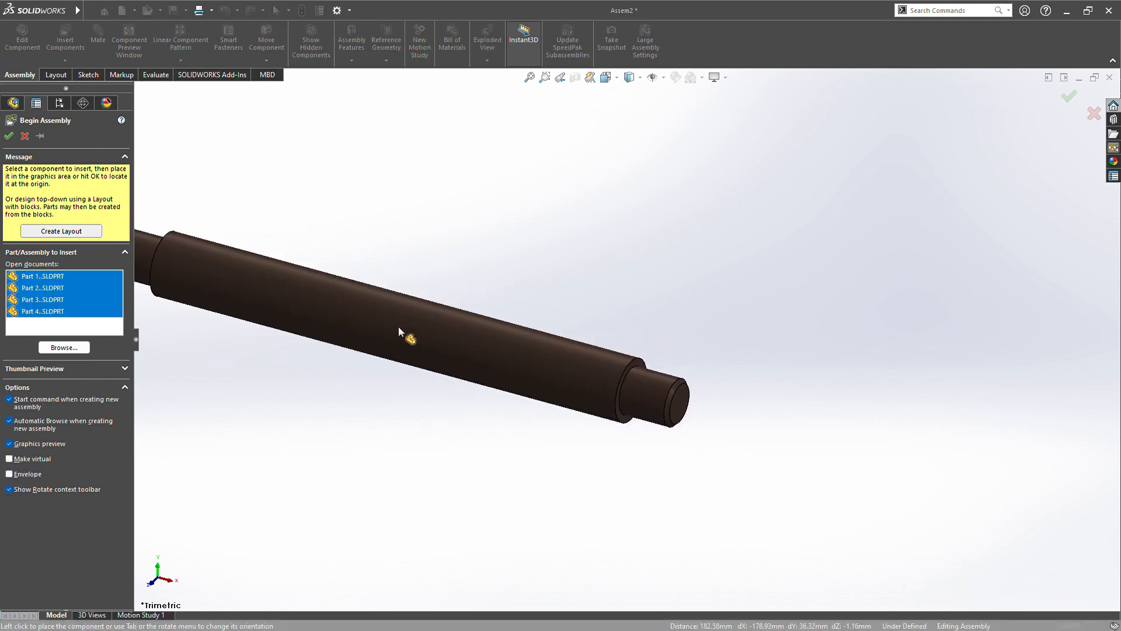
Step: Place Part 1, Part 2, Part 3 and Part 4 side by side in the new assembly
scroll(399, 326, "up", 11)
left_click(324, 328)
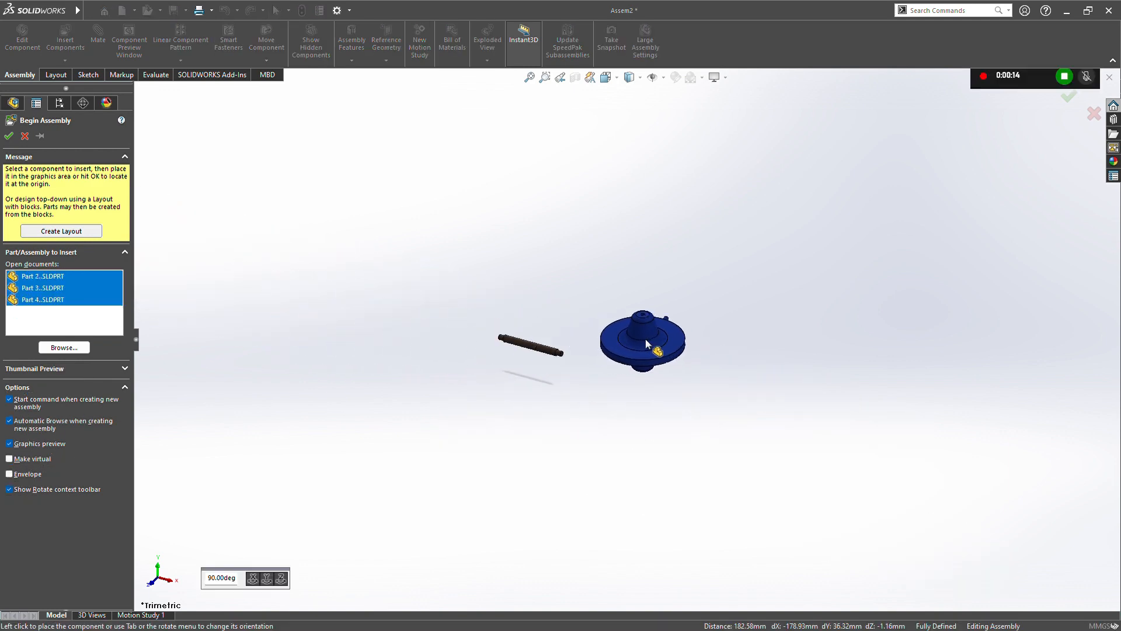
left_click(646, 339)
left_click(782, 339)
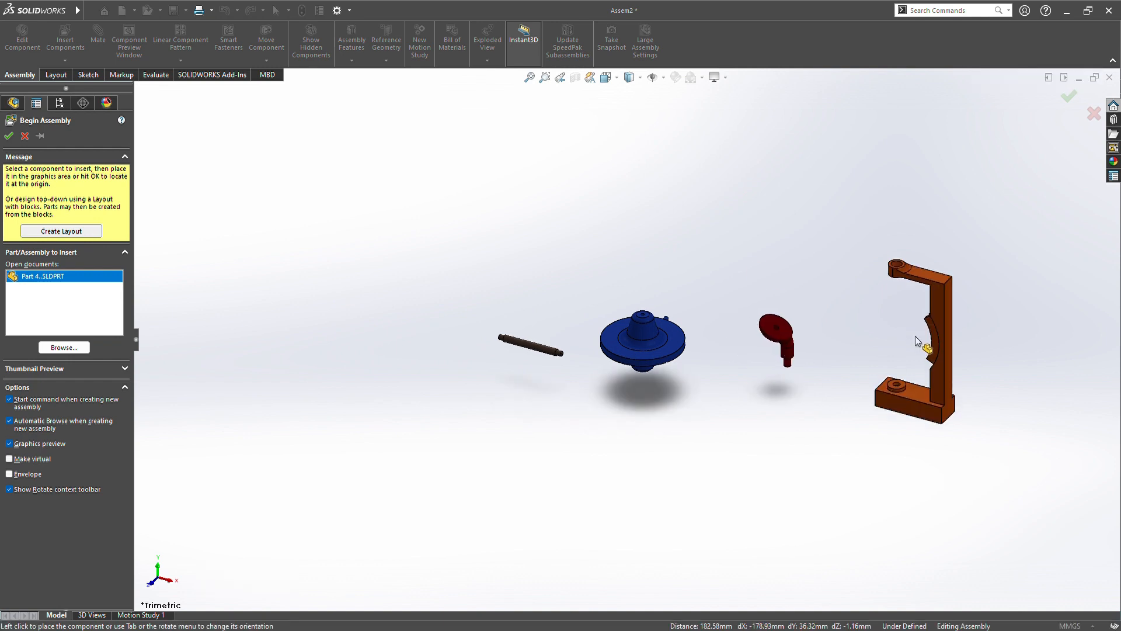
left_click(916, 337)
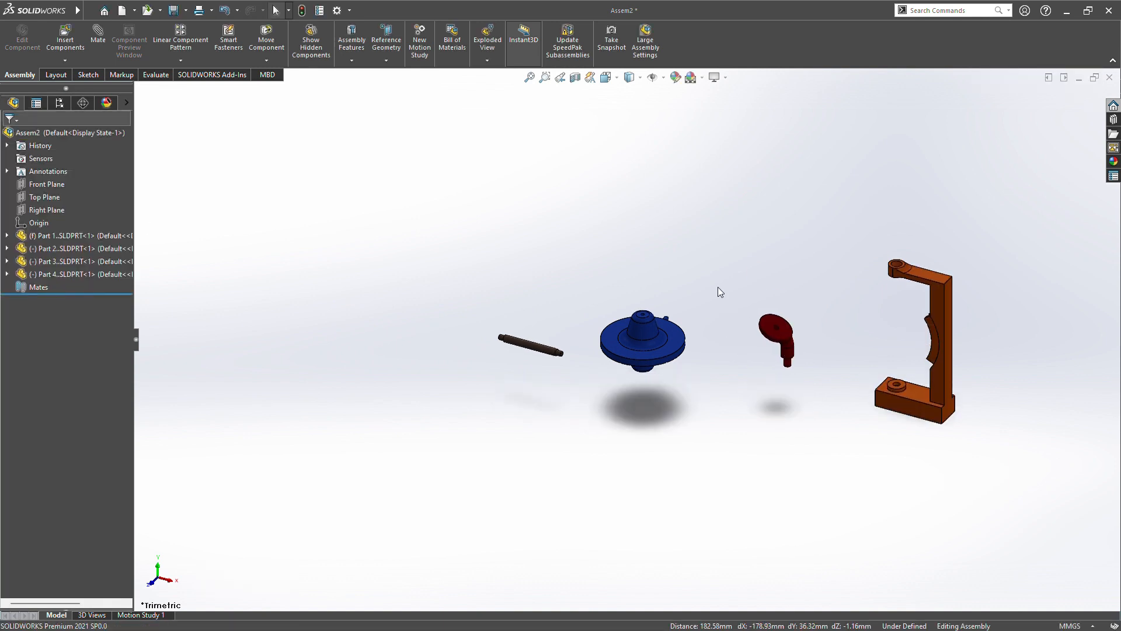
Step: Add a concentric mate between the pin at the bottom of Part 3 and the hole in Part 4's base boss
scroll(717, 287, "down", 1)
scroll(570, 260, "up", 1)
scroll(584, 257, "down", 3)
scroll(777, 342, "up", 4)
scroll(818, 400, "down", 4)
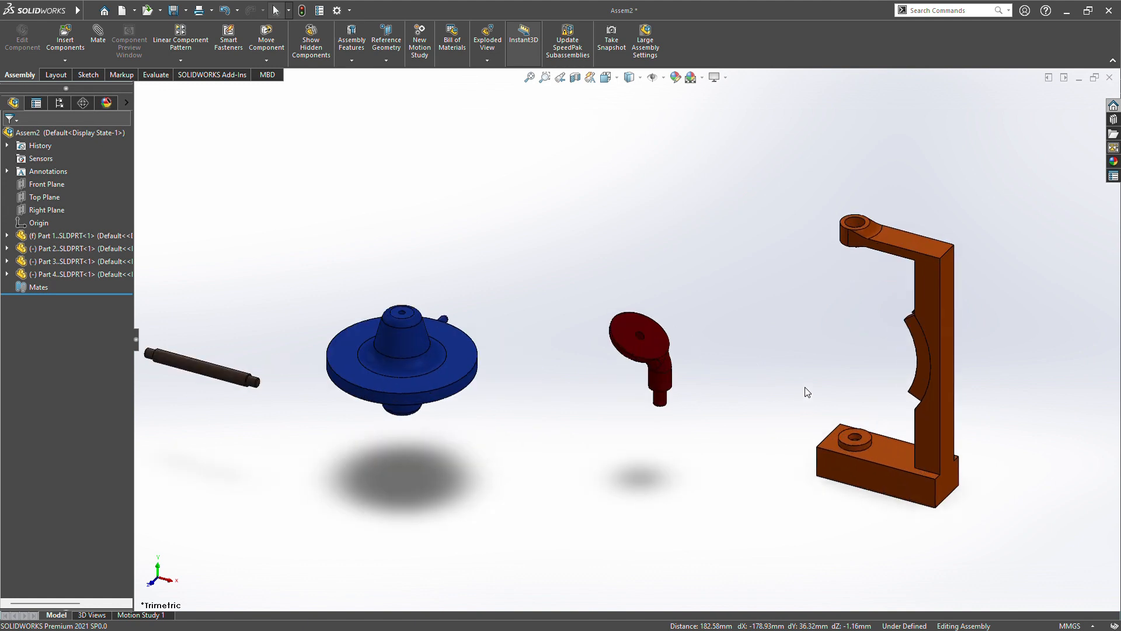
scroll(778, 387, "down", 2)
scroll(681, 380, "down", 2)
left_click(581, 392)
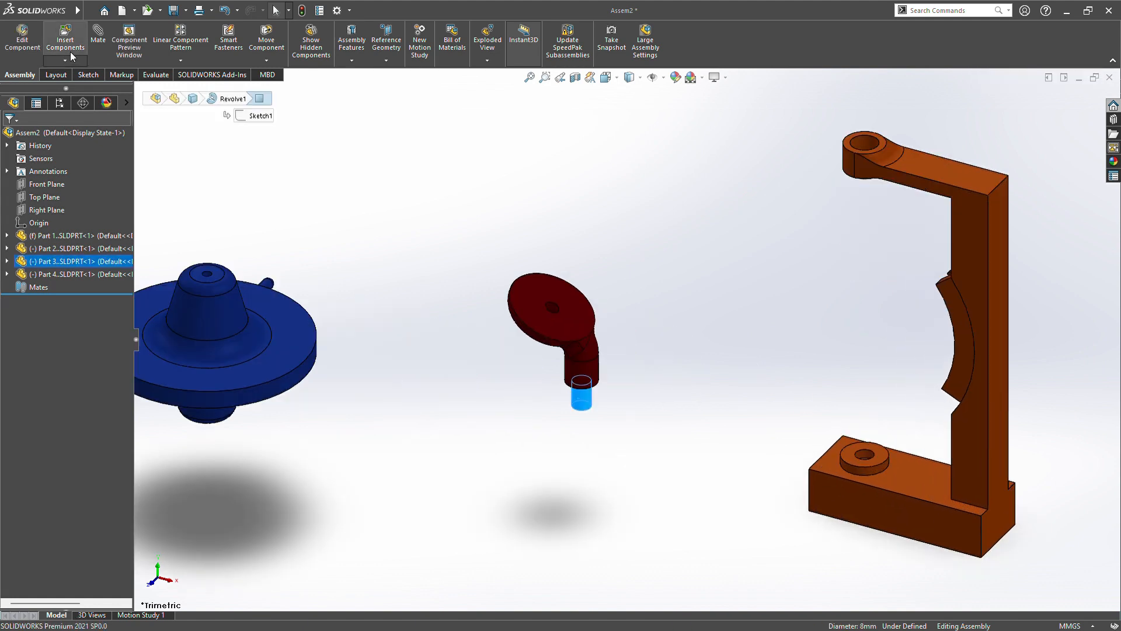
left_click(98, 35)
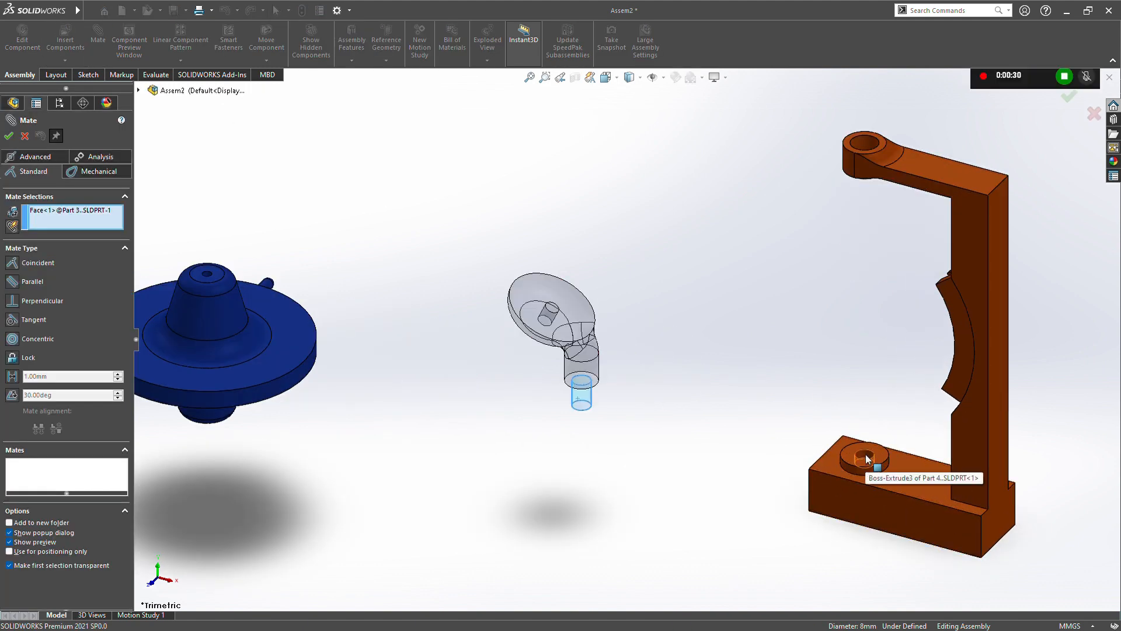
left_click(866, 460)
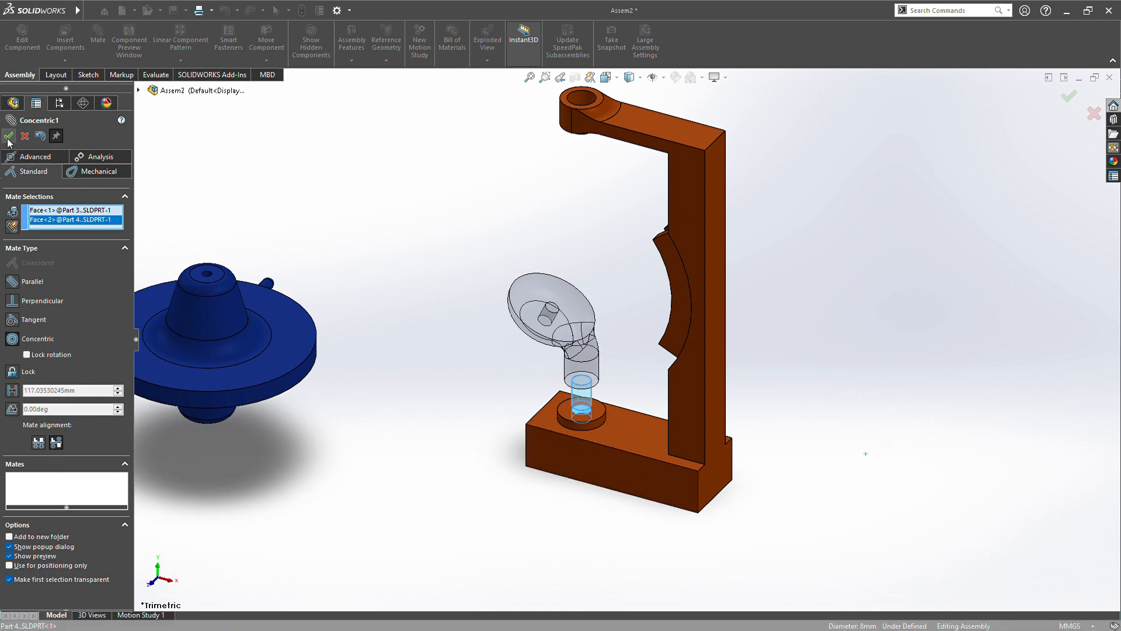
left_click(9, 137)
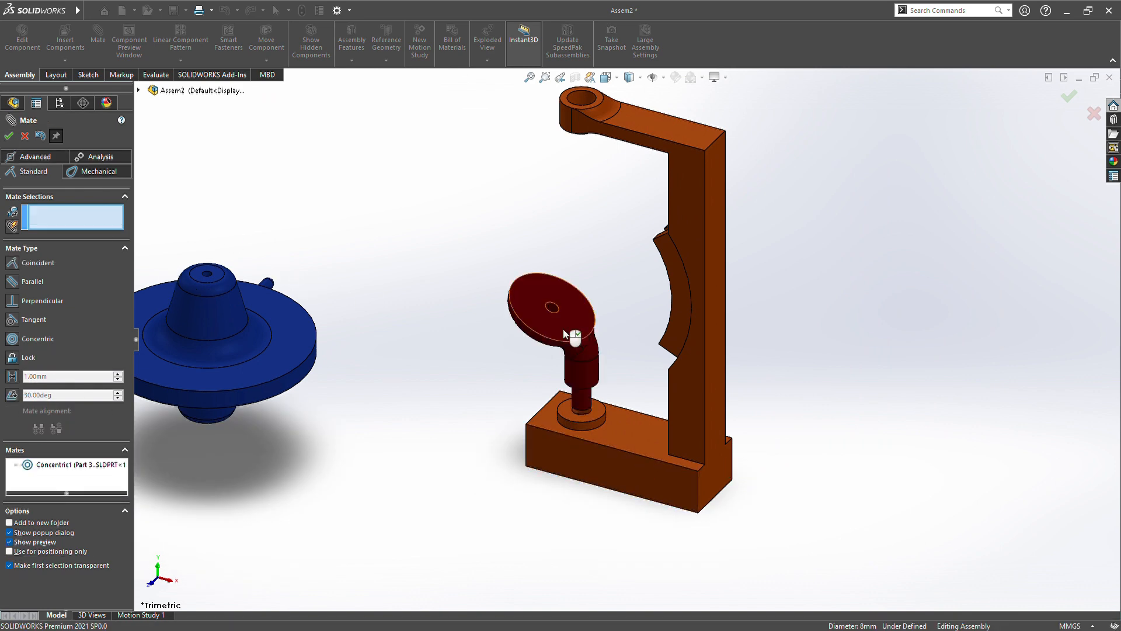
Step: Mate Part 4's origin coincident with the assembly origin, with the axes aligned
left_click_drag(564, 349, 590, 348)
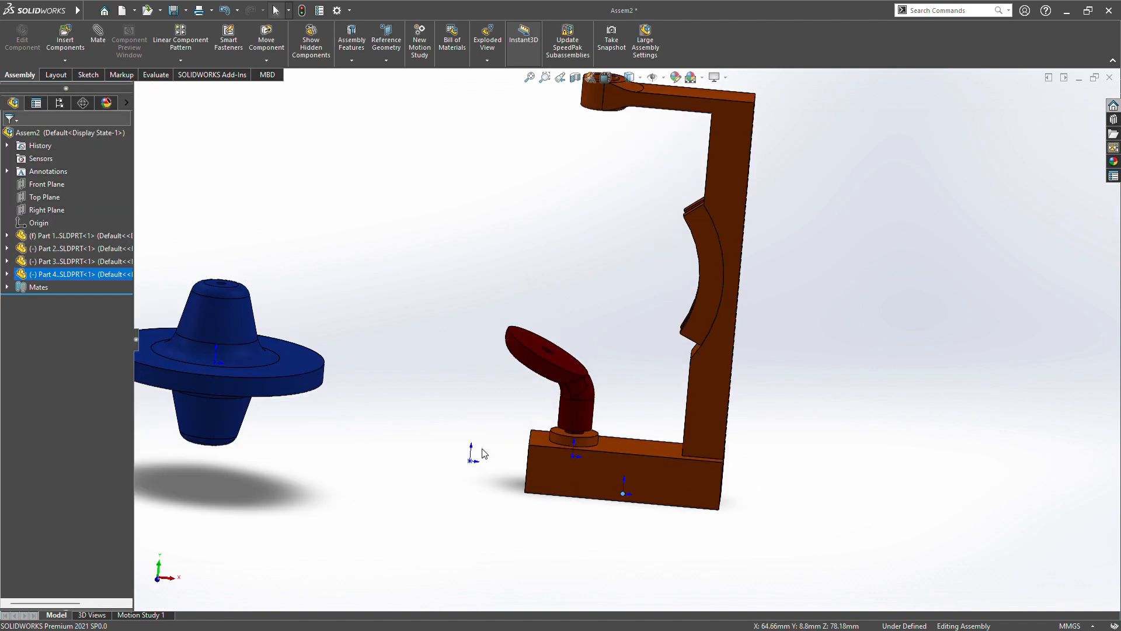
key("m")
left_click(470, 462)
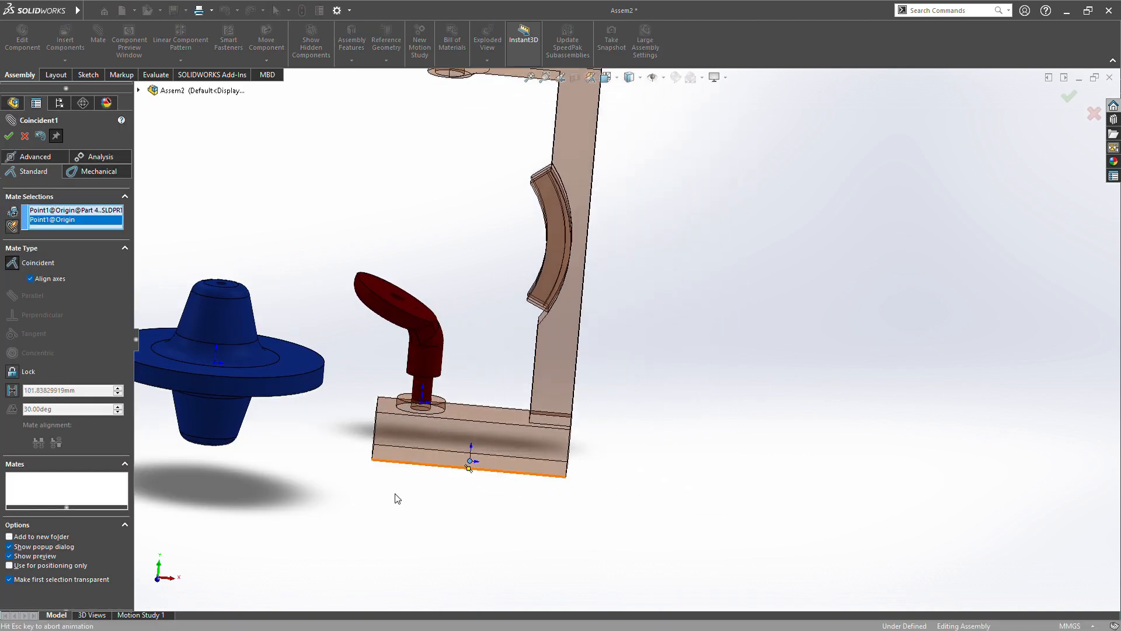
key("Return")
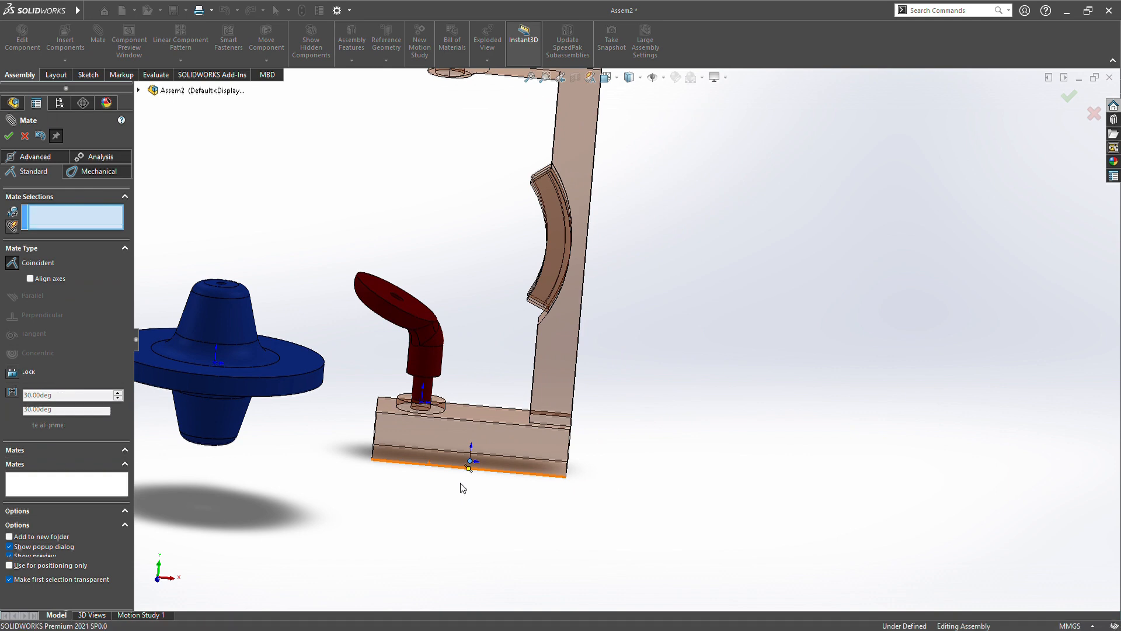
right_click(474, 370)
Step: Copy Part 3 with its concentric mate onto the hole in Part 4's upper arm, and move the copy up into that hole
left_click(612, 77)
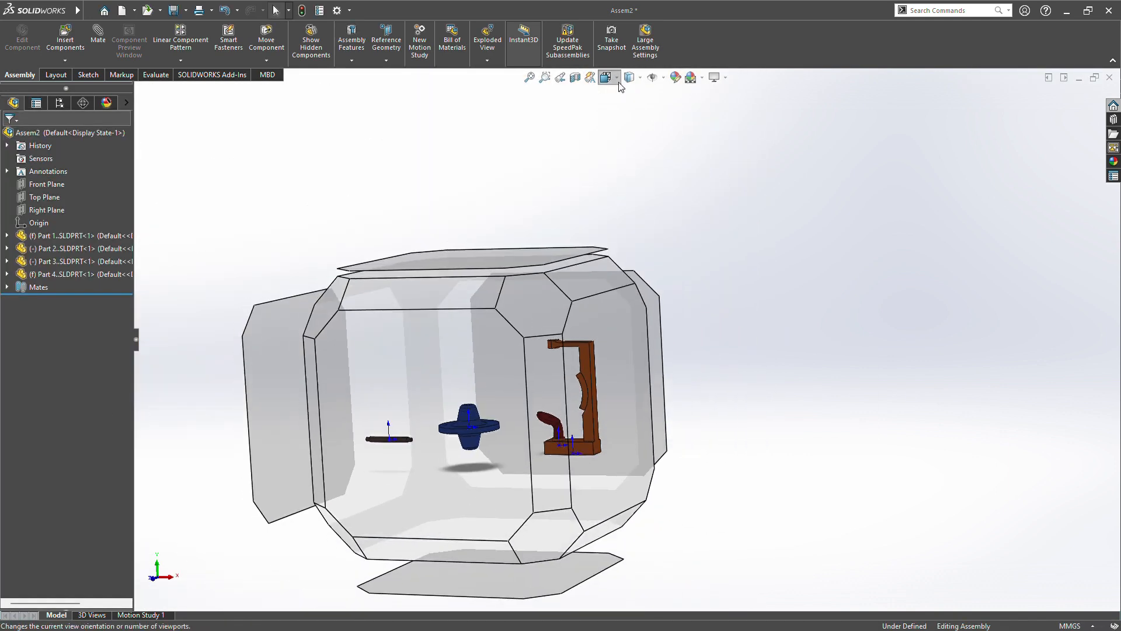
left_click(618, 82)
left_click(618, 80)
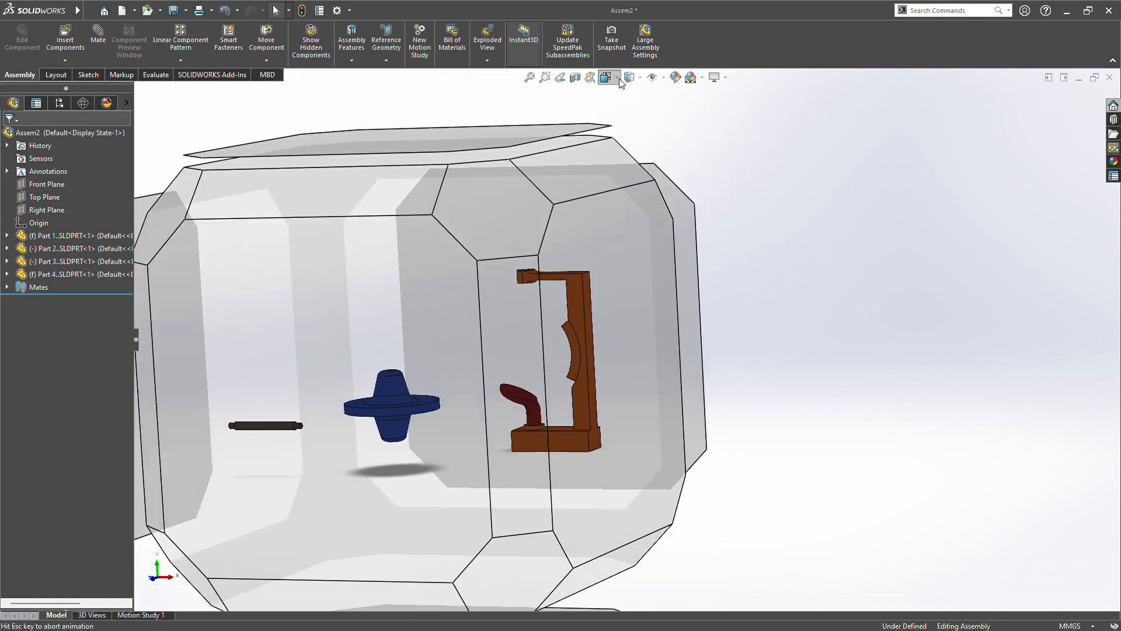
key("space")
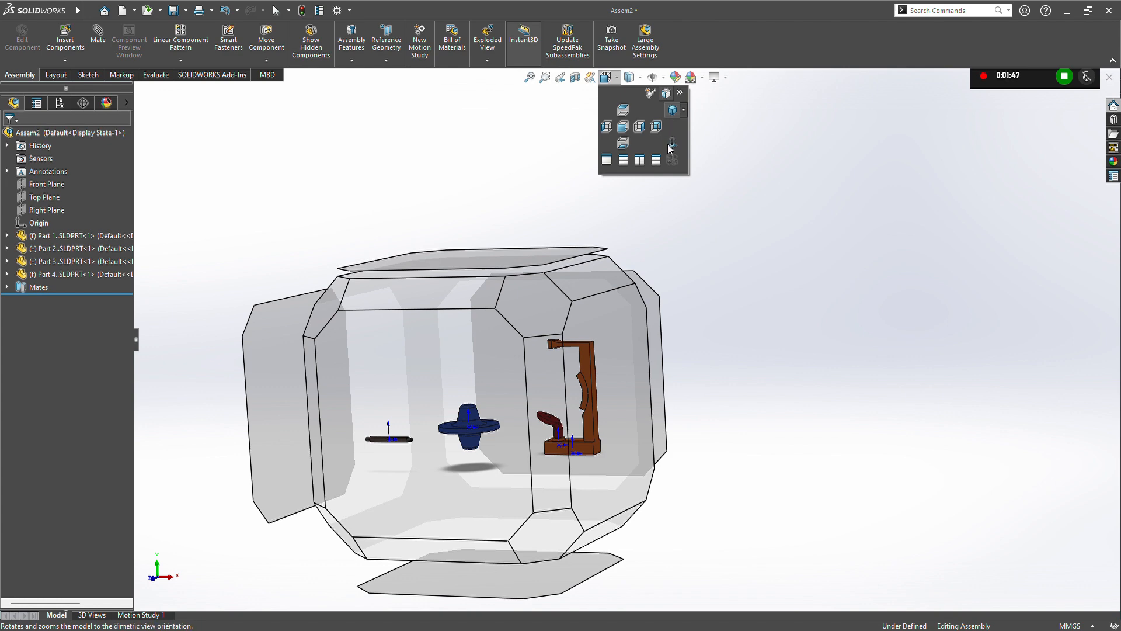
left_click(674, 114)
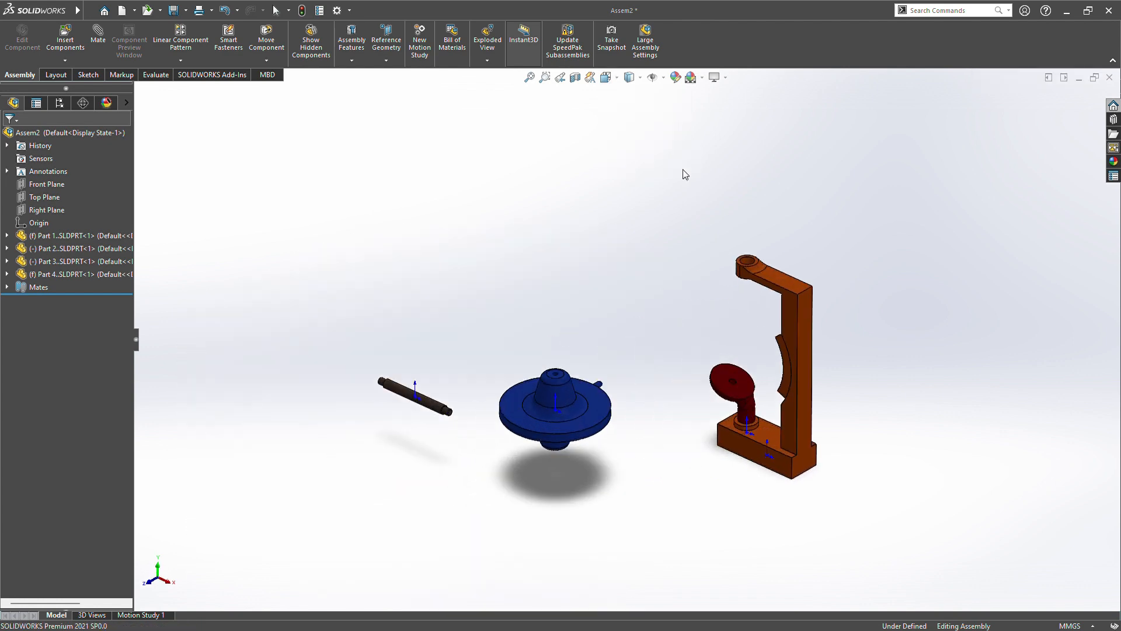
scroll(548, 195, "up", 5)
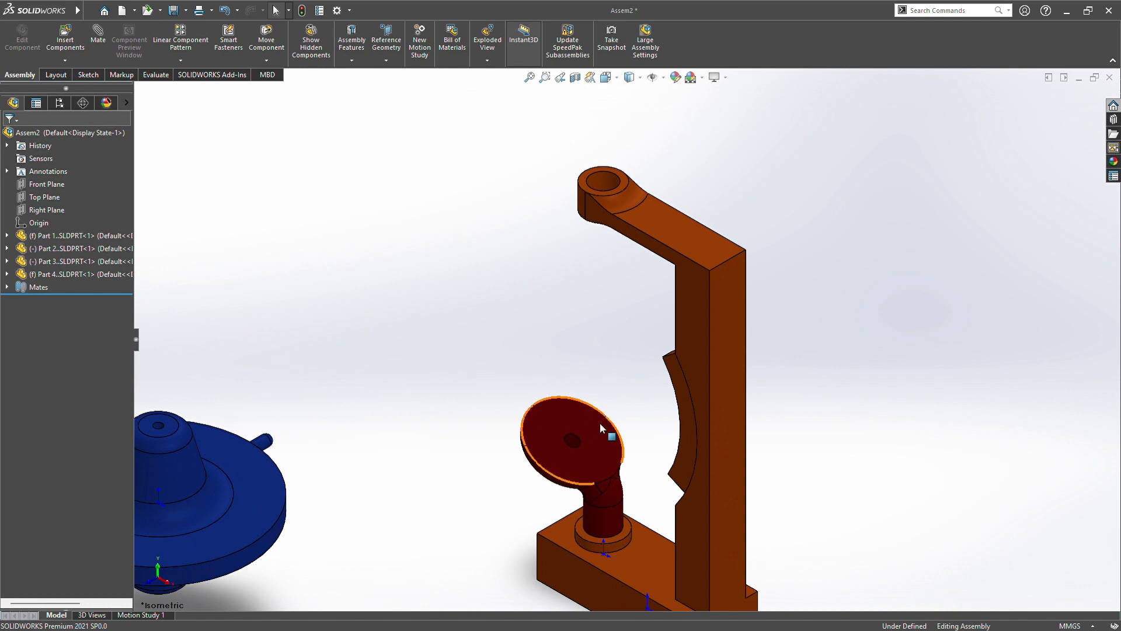
left_click(593, 422)
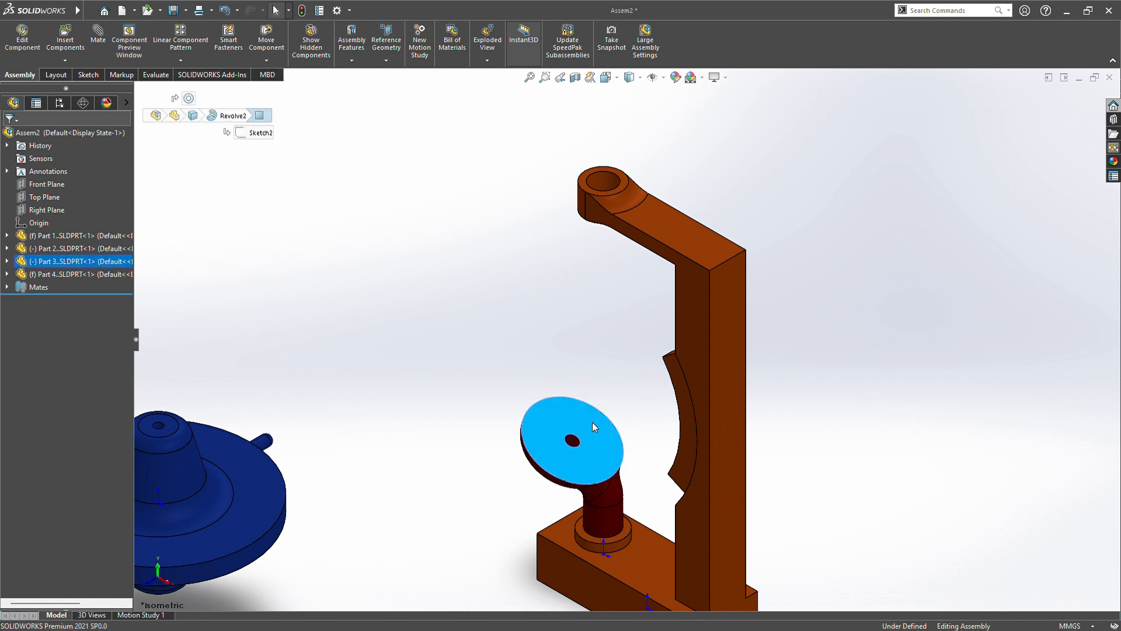
left_click(64, 60)
left_click(77, 121)
left_click(55, 136)
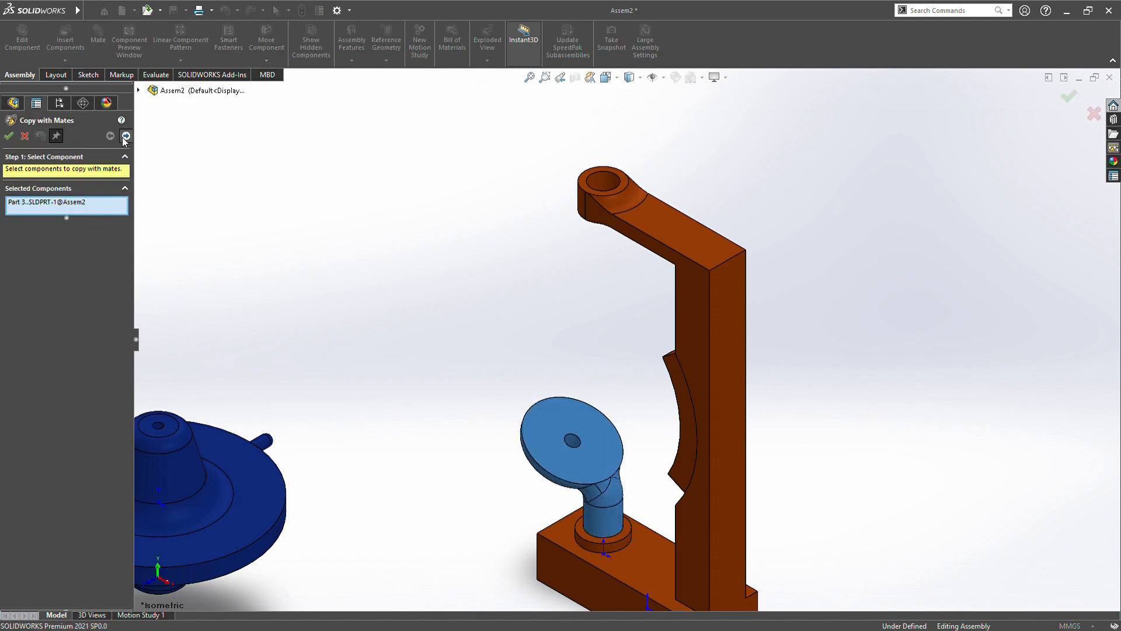
left_click(126, 137)
left_click(606, 183)
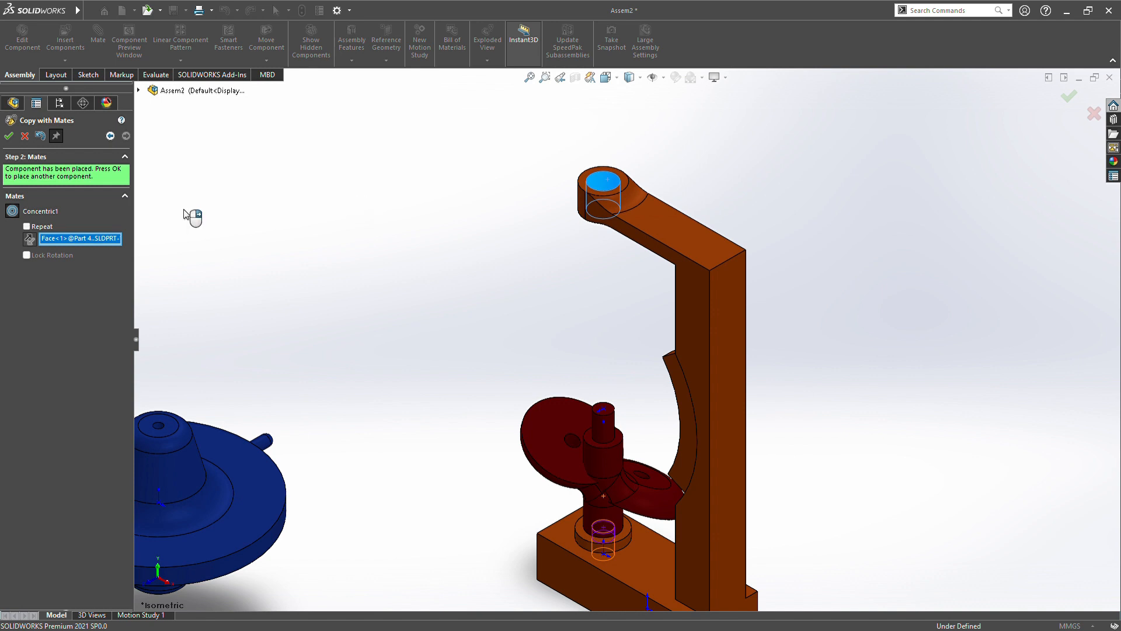
left_click(9, 137)
left_click(8, 137)
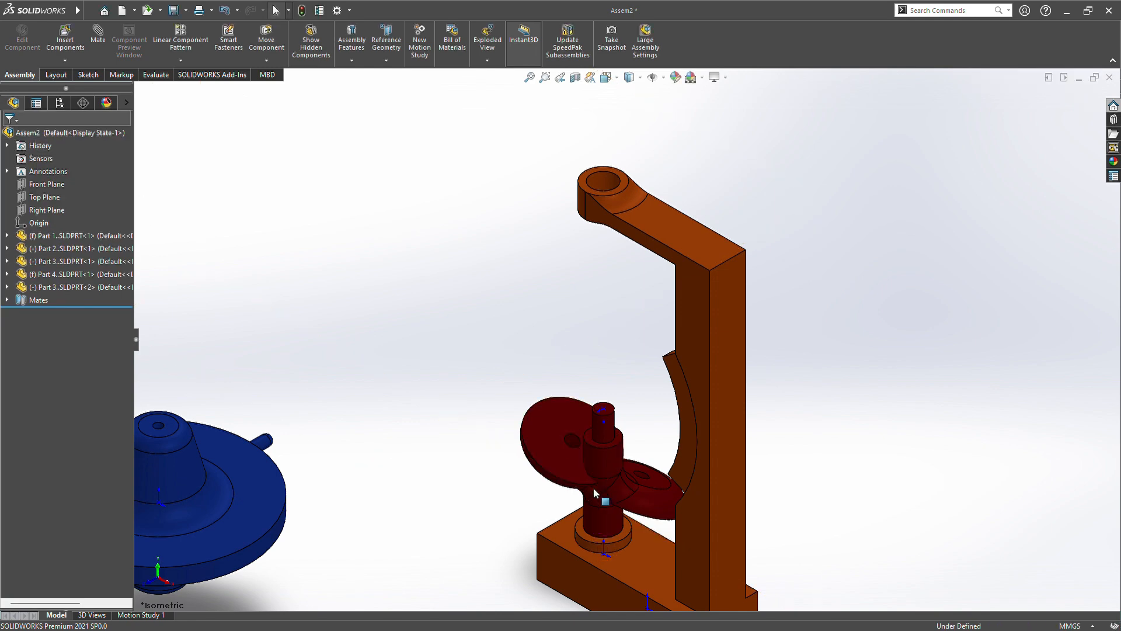
left_click_drag(604, 457, 584, 217)
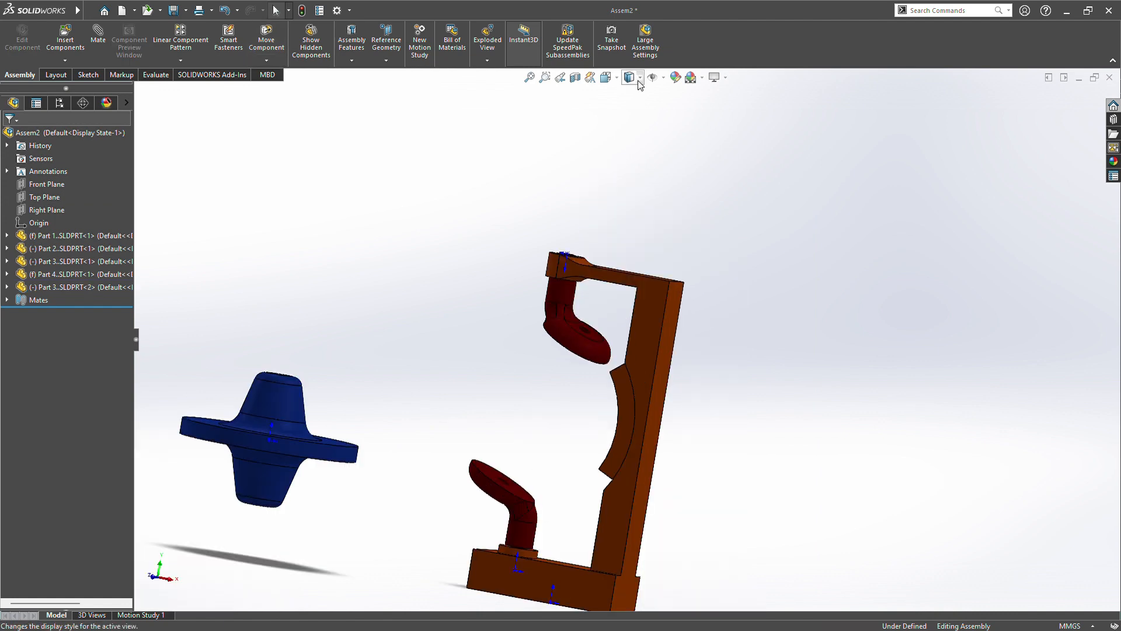
Step: Add a concentric mate between Part 1's main cylindrical face and the central bore of Part 2
left_click(610, 79)
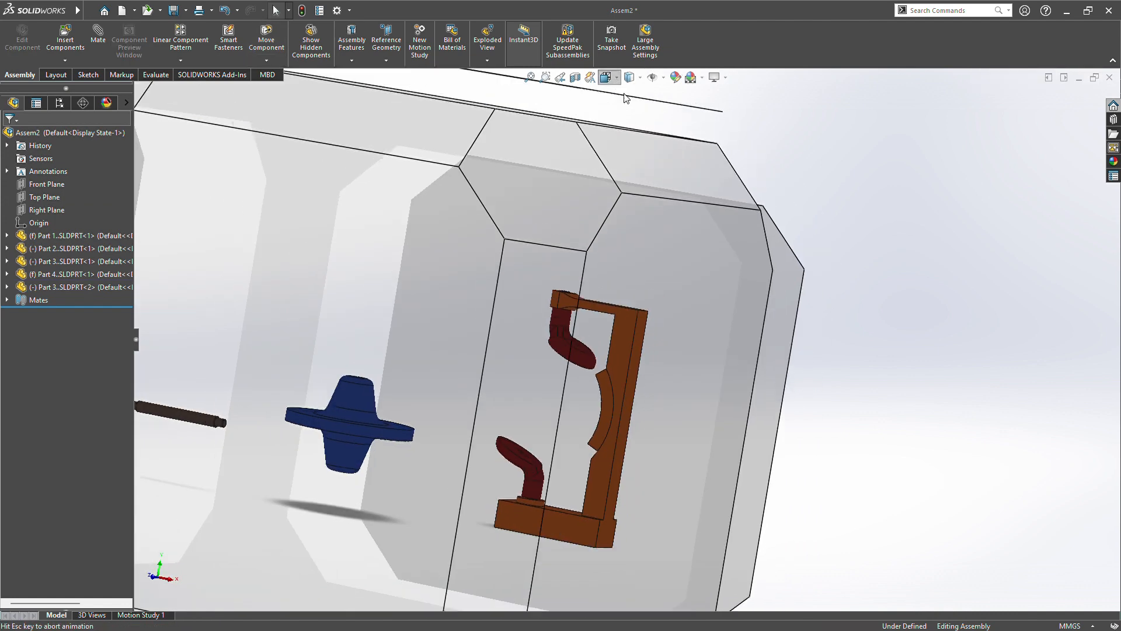
left_click(682, 123)
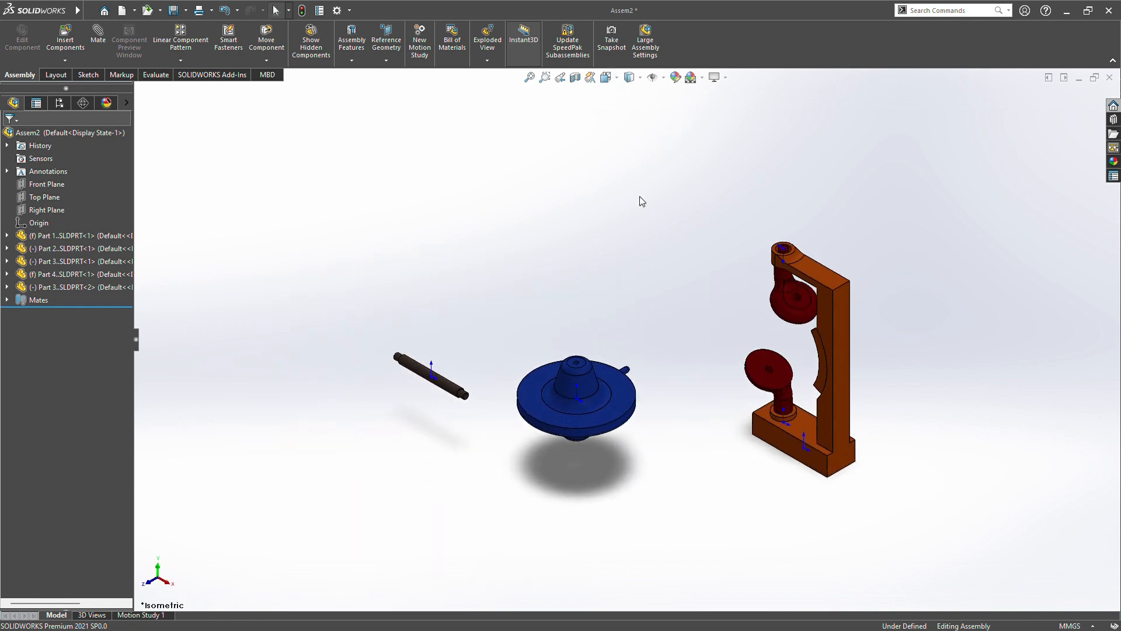
left_click(456, 390)
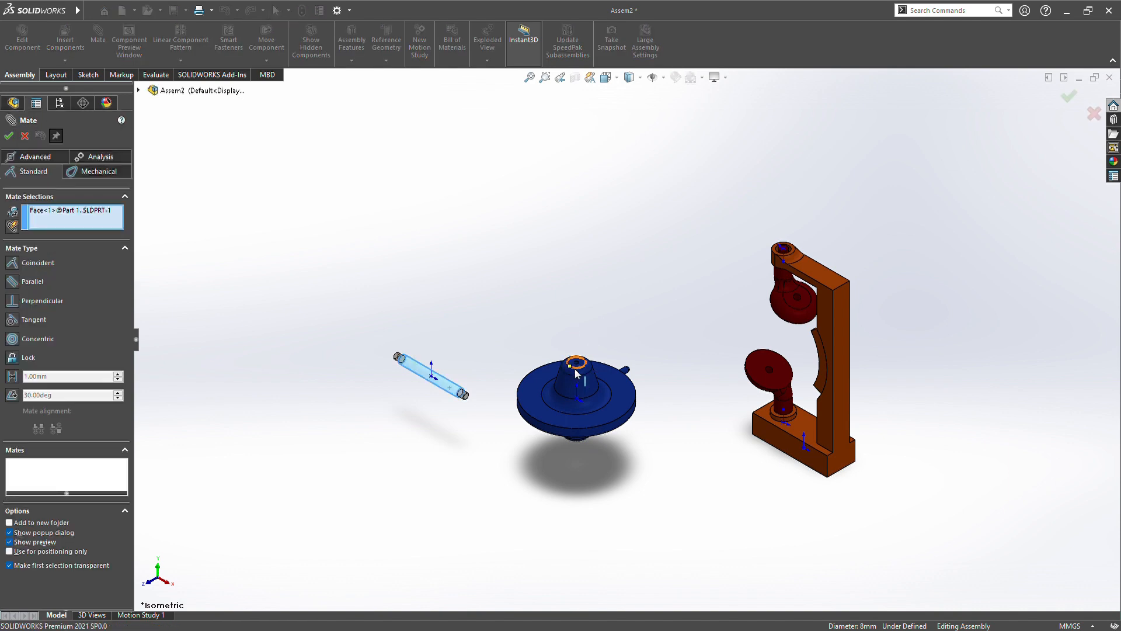
scroll(575, 371, "down", 3)
scroll(575, 371, "down", 4)
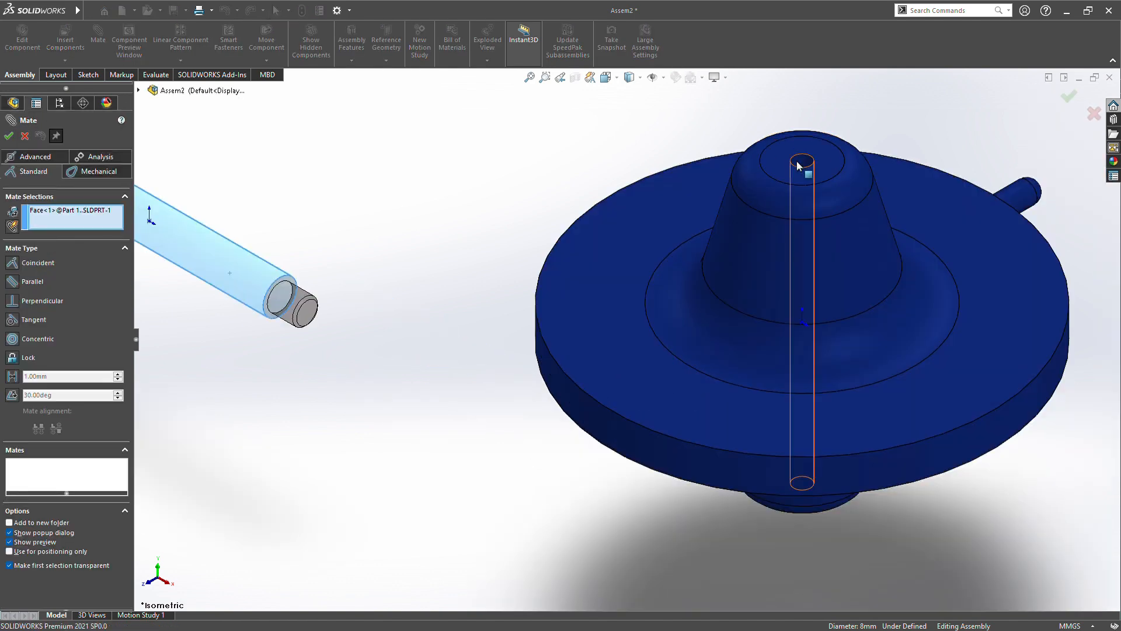
left_click(798, 165)
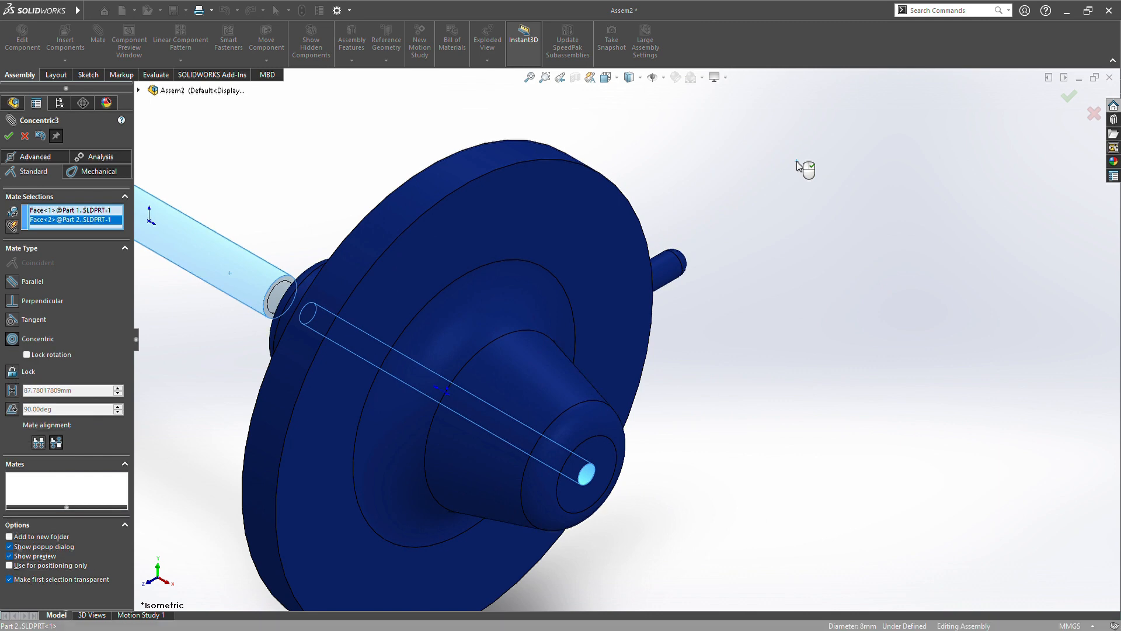
right_click(797, 242)
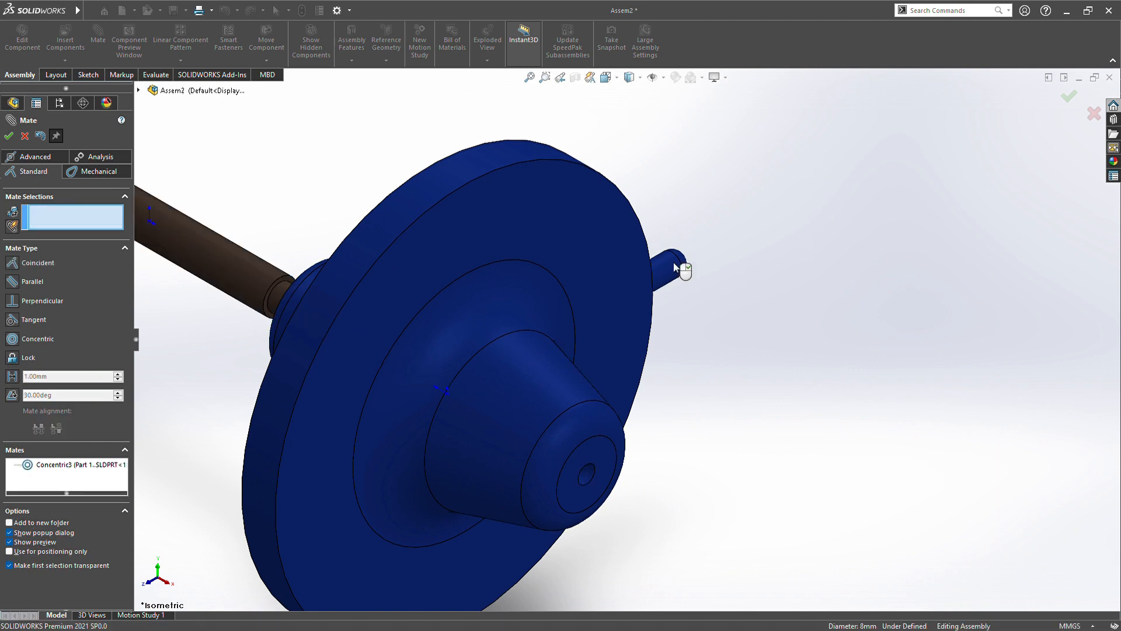
scroll(730, 281, "down", 2)
scroll(730, 295, "up", 3)
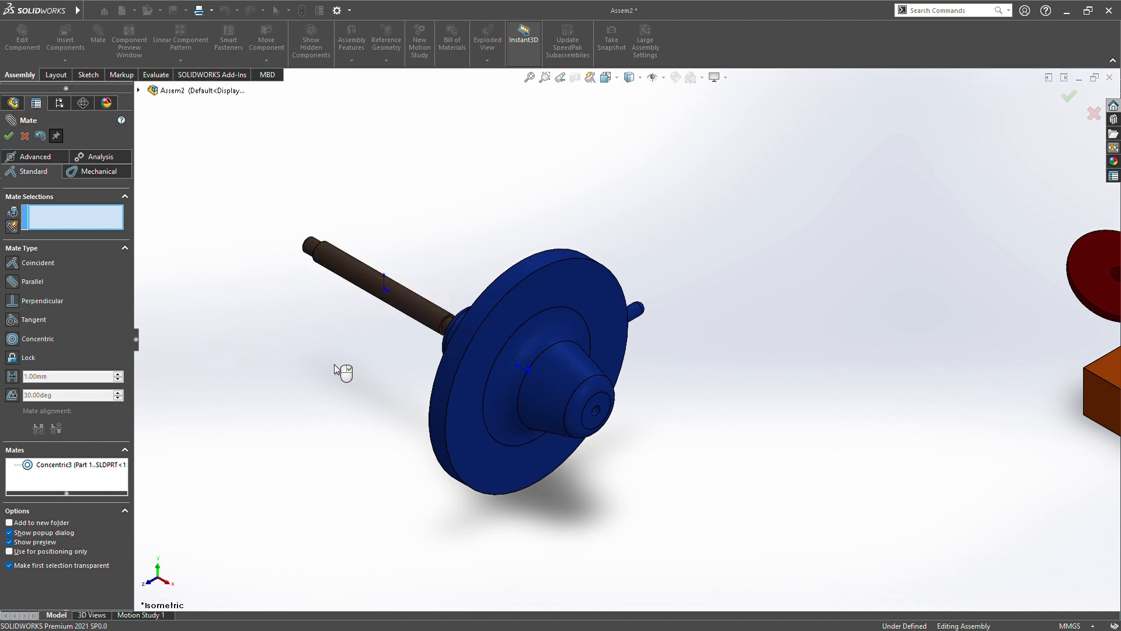
left_click(9, 137)
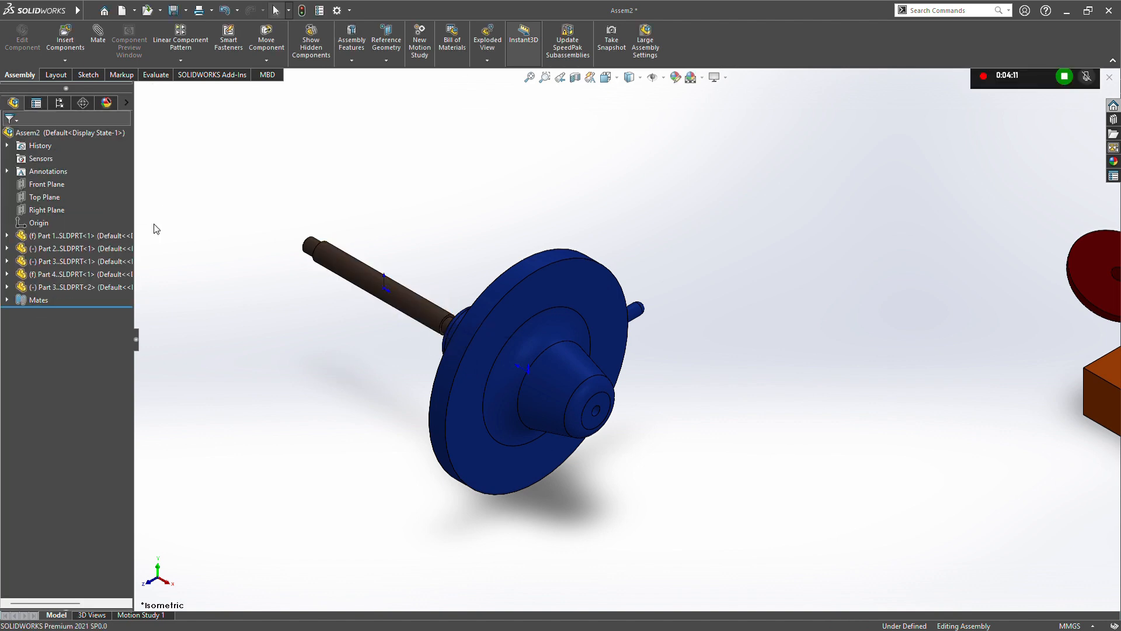
Step: Float Part 1 and slide it through Part 2's bore until its stepped ends stick out on both sides
left_click(369, 287)
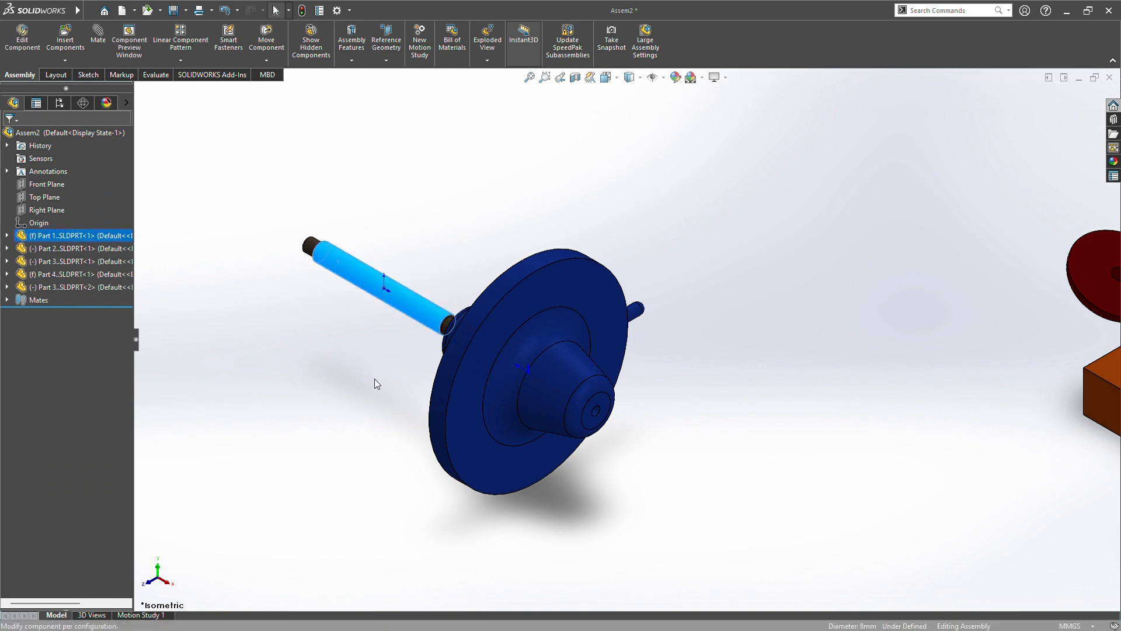
left_click(371, 353)
left_click_drag(362, 286, 531, 468)
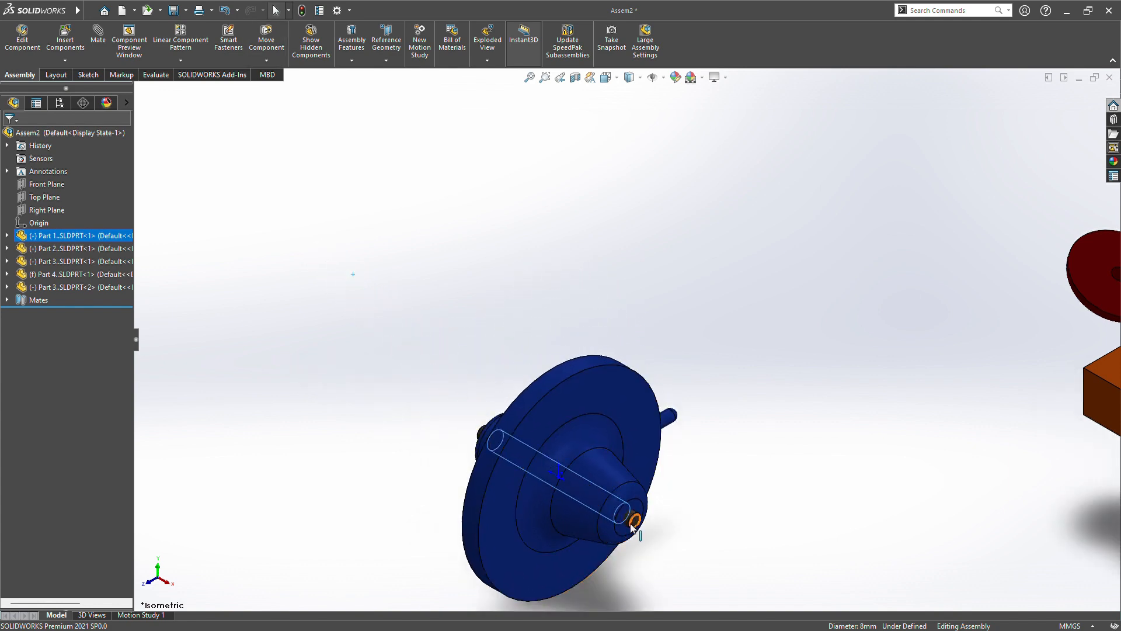
left_click_drag(632, 528, 590, 531)
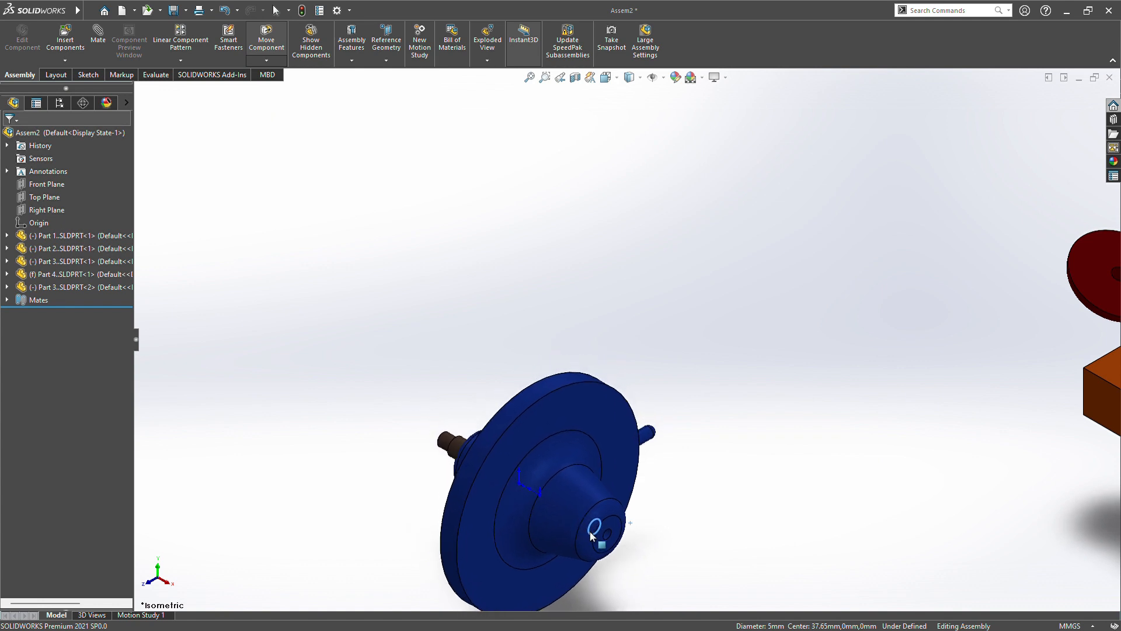
middle_click_drag(590, 531, 406, 313)
middle_click_drag(377, 291, 433, 428)
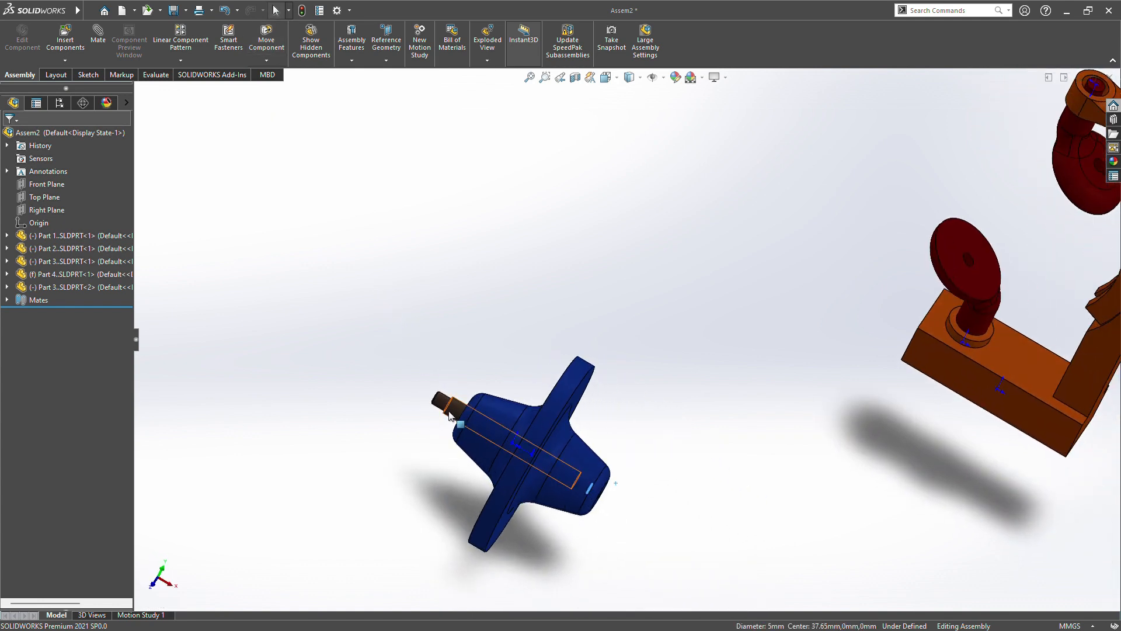
left_click_drag(452, 412, 464, 433)
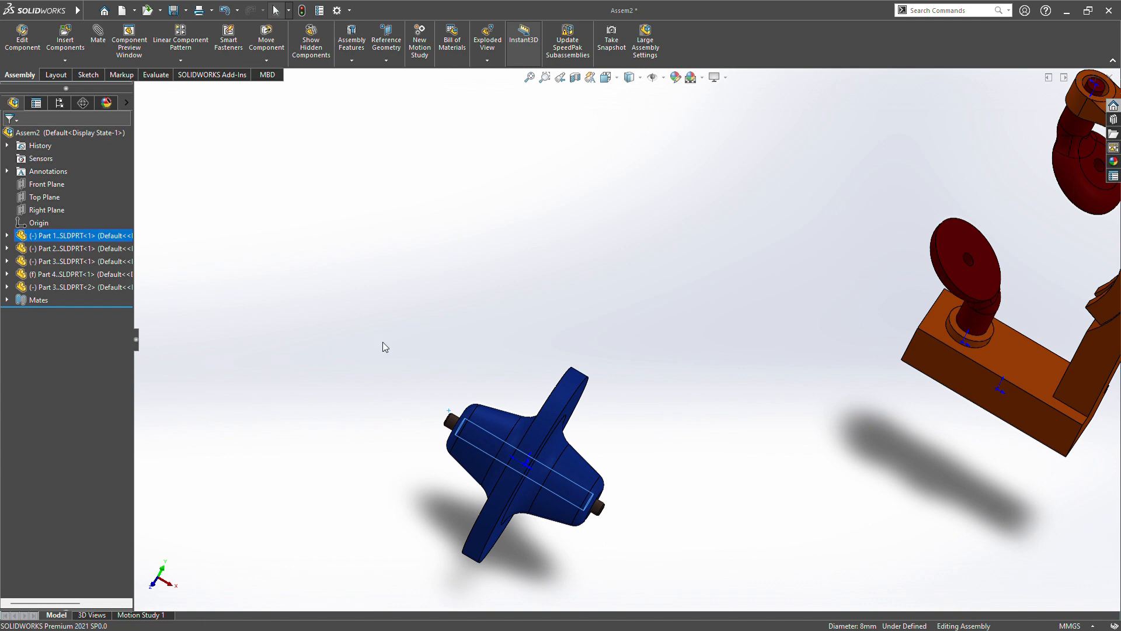
Step: Rotate Part 2 together with Part 1 by free drag in the isometric view until the shaft stands vertical
scroll(384, 342, "down", 2)
scroll(395, 339, "up", 5)
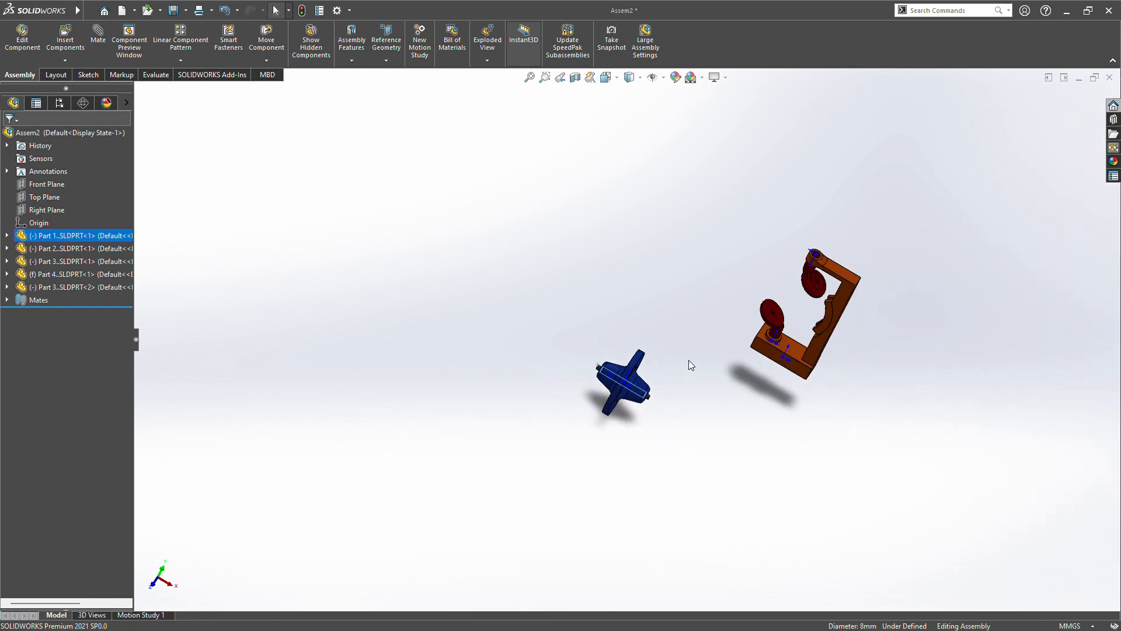
left_click(621, 79)
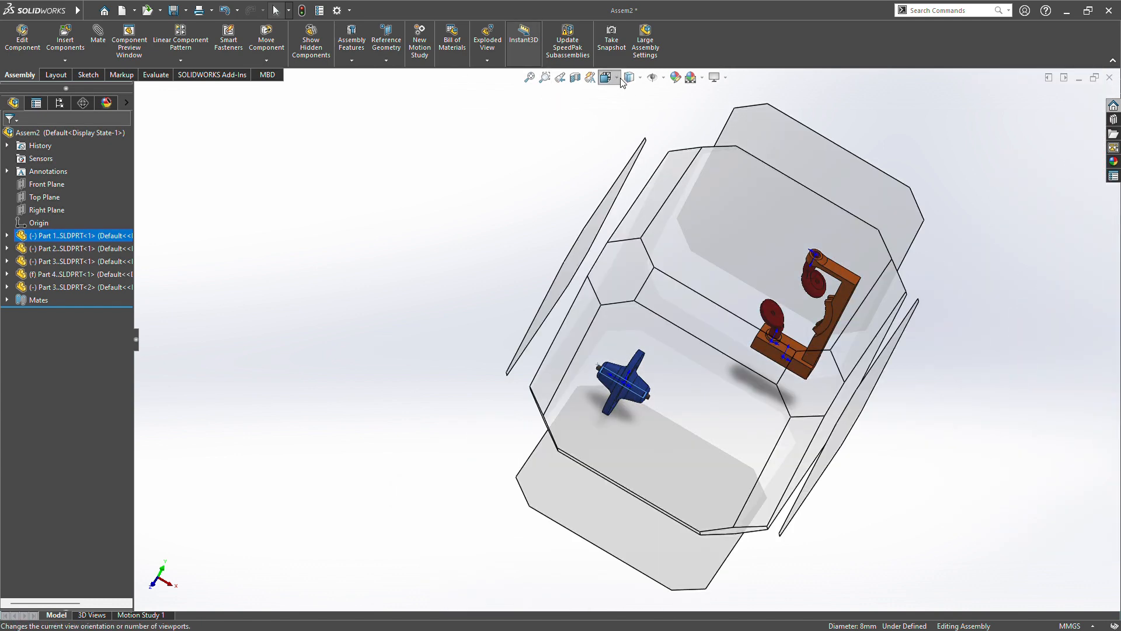
left_click(621, 79)
left_click(618, 79)
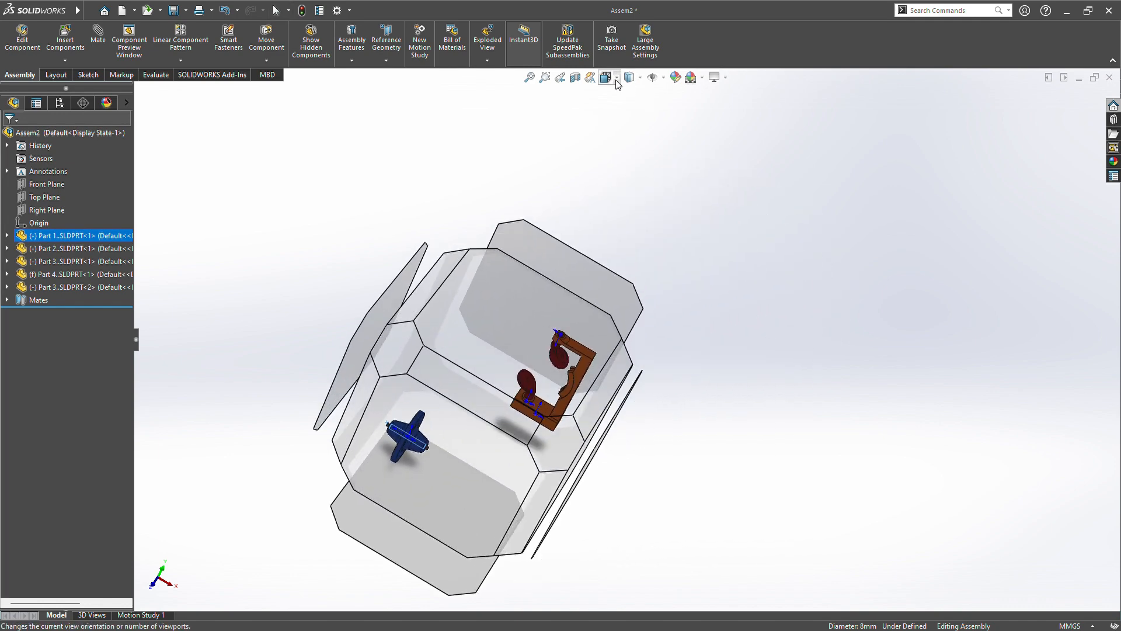
left_click(616, 80)
key("ctrl+7")
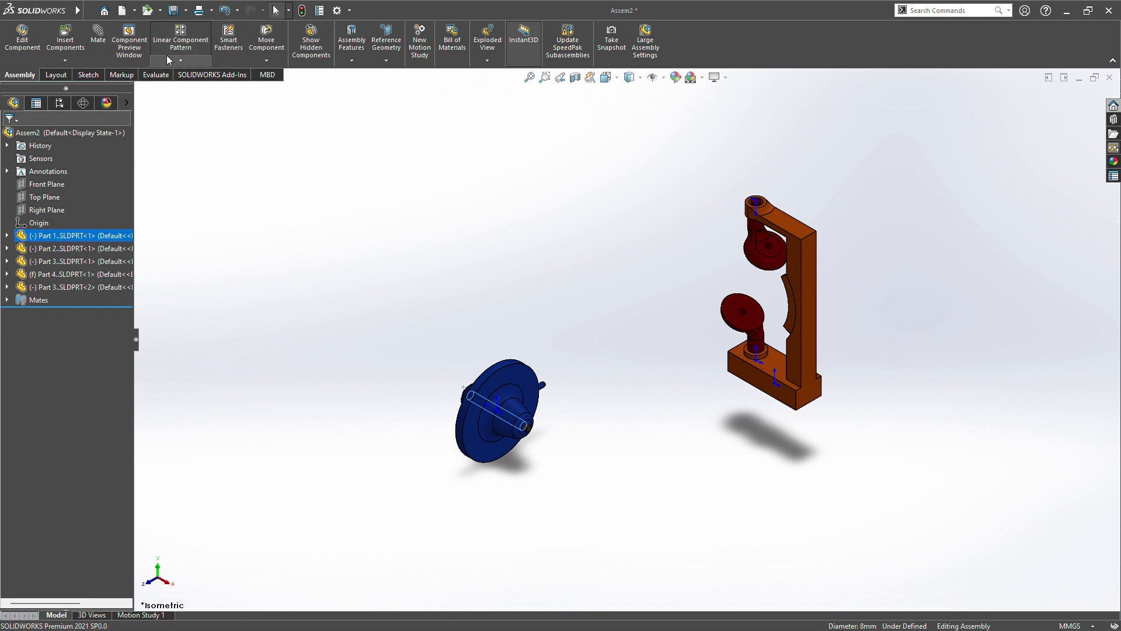
left_click(272, 93)
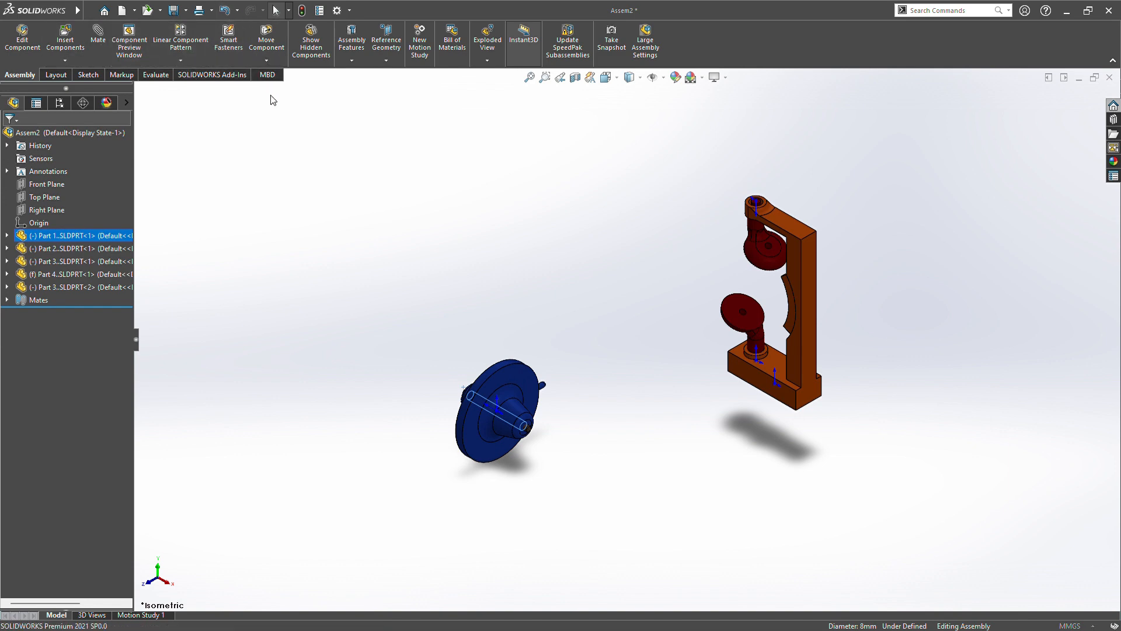
left_click_drag(503, 400, 652, 422)
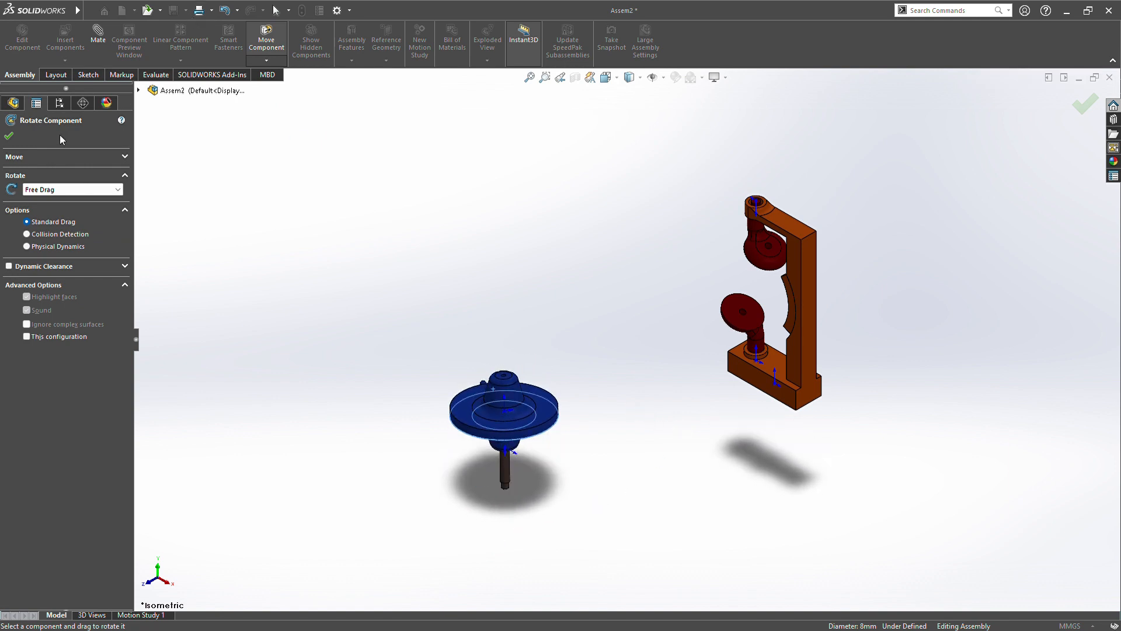
left_click(9, 136)
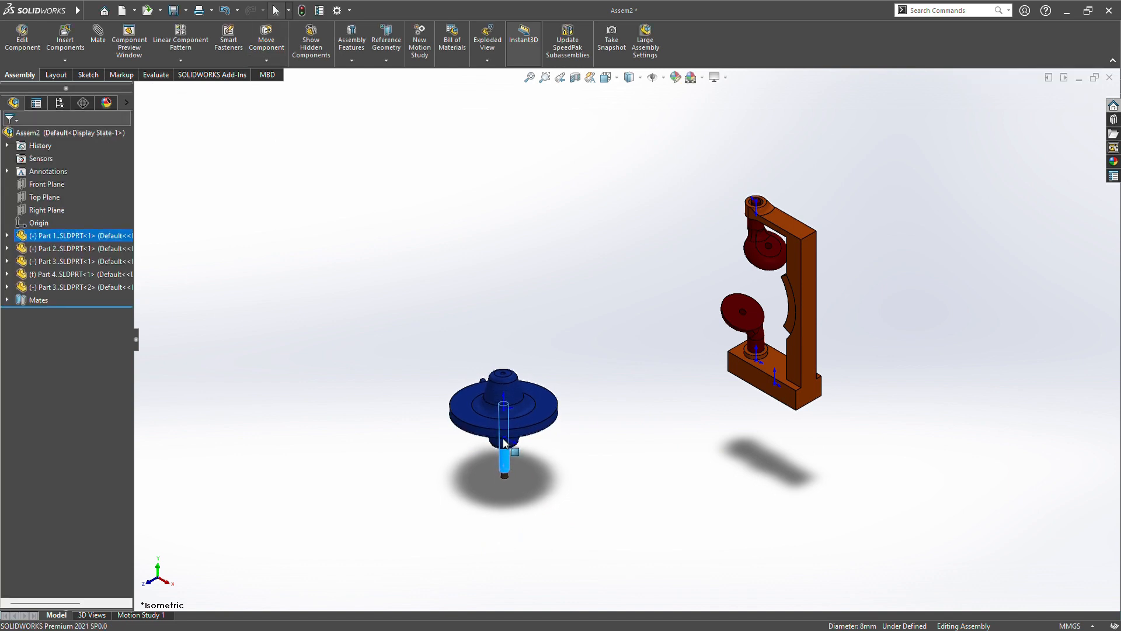
Step: Slide Part 1 up so both ends protrude from Part 2, and move Part 2 with its shaft closer to Part 4
left_click_drag(504, 442, 505, 412)
middle_click_drag(573, 324, 573, 243)
scroll(607, 399, "down", 3)
scroll(544, 398, "down", 2)
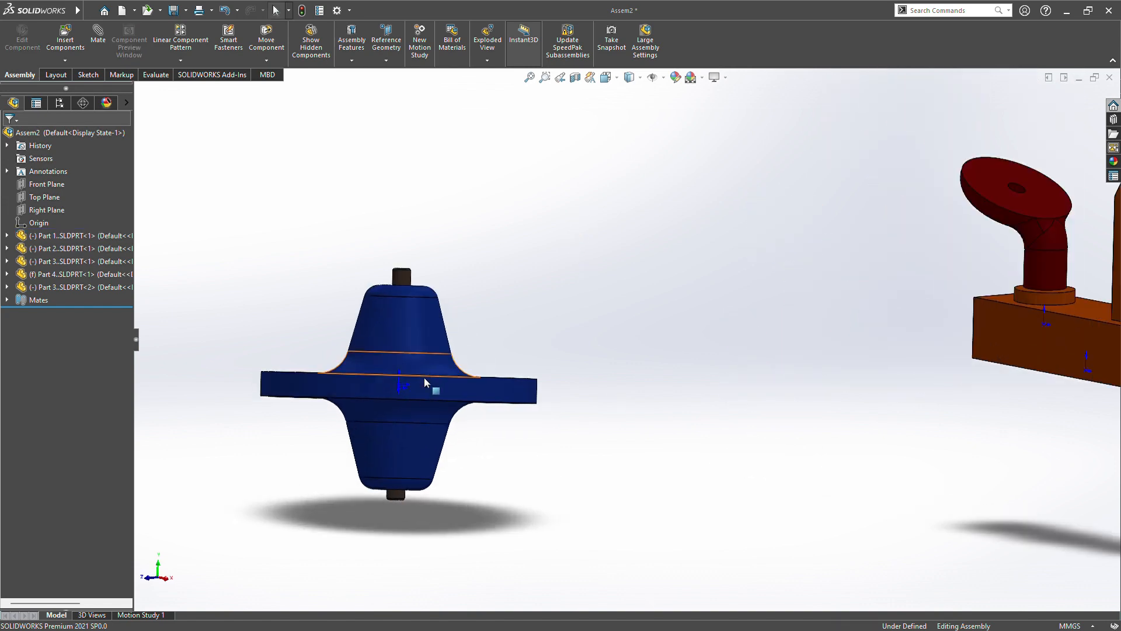
left_click_drag(432, 392, 714, 397)
left_click(1020, 191)
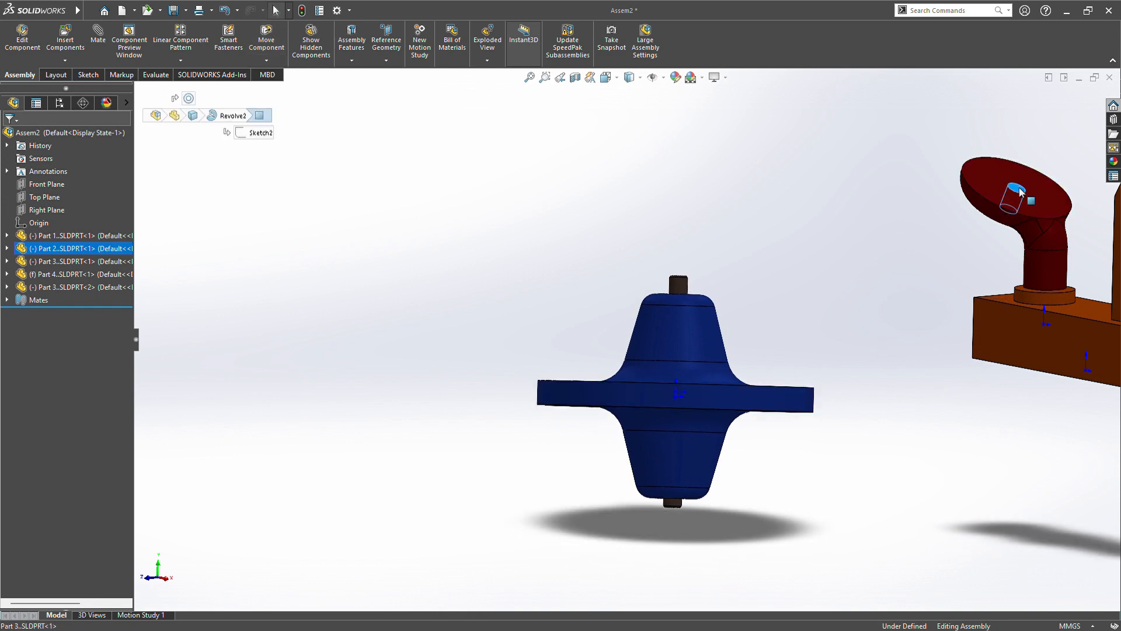
left_click(1069, 116)
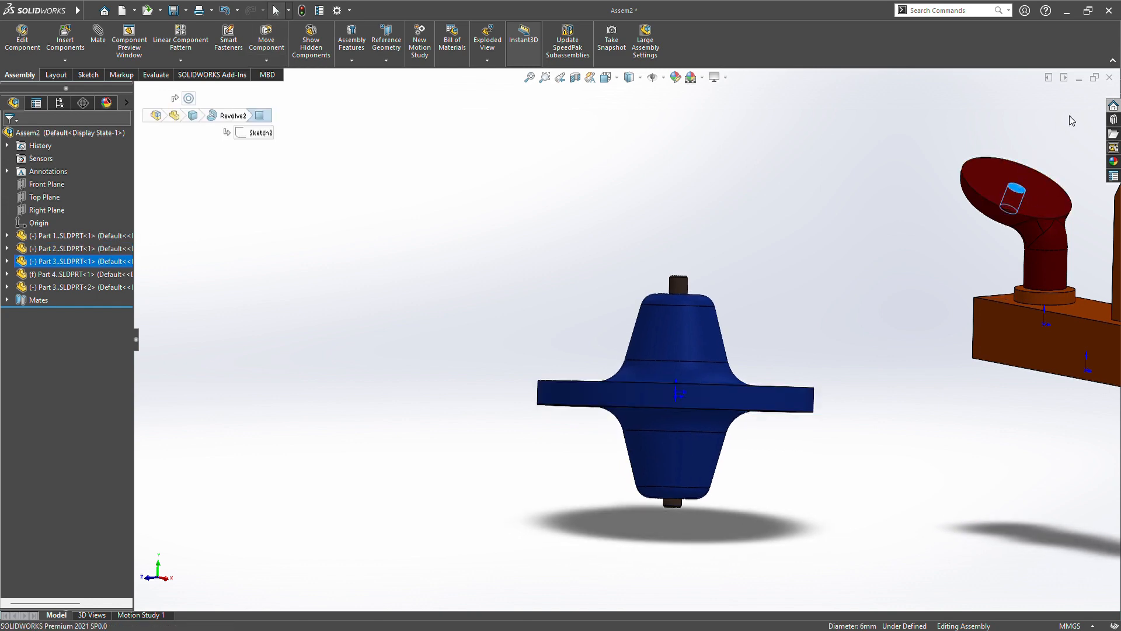
middle_click_drag(667, 542, 670, 507)
left_click(671, 520)
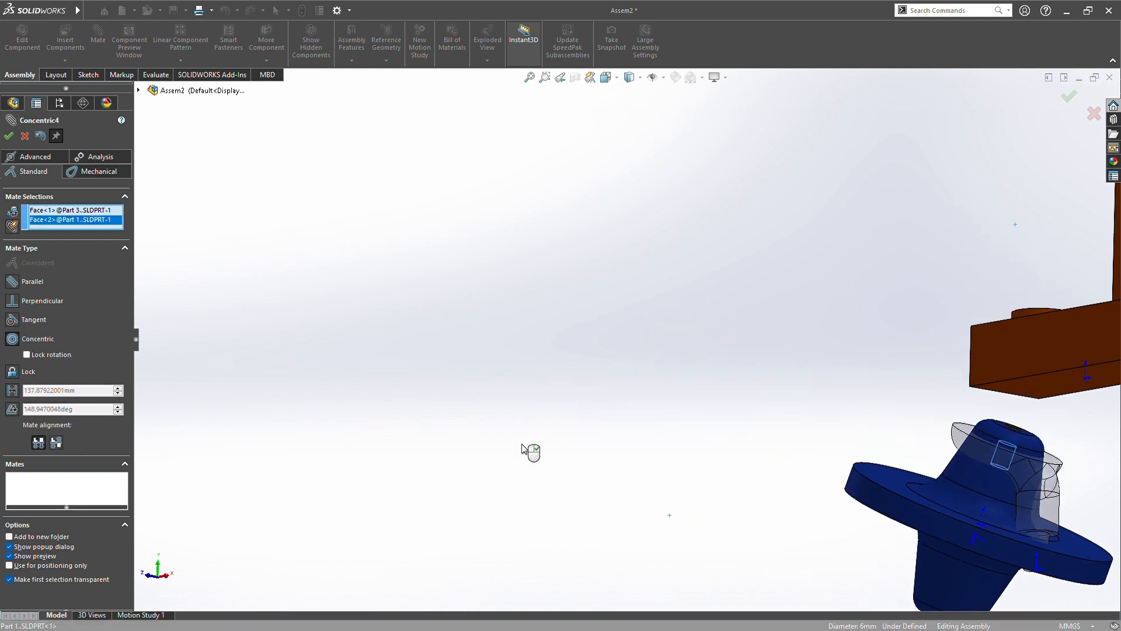
left_click(19, 142)
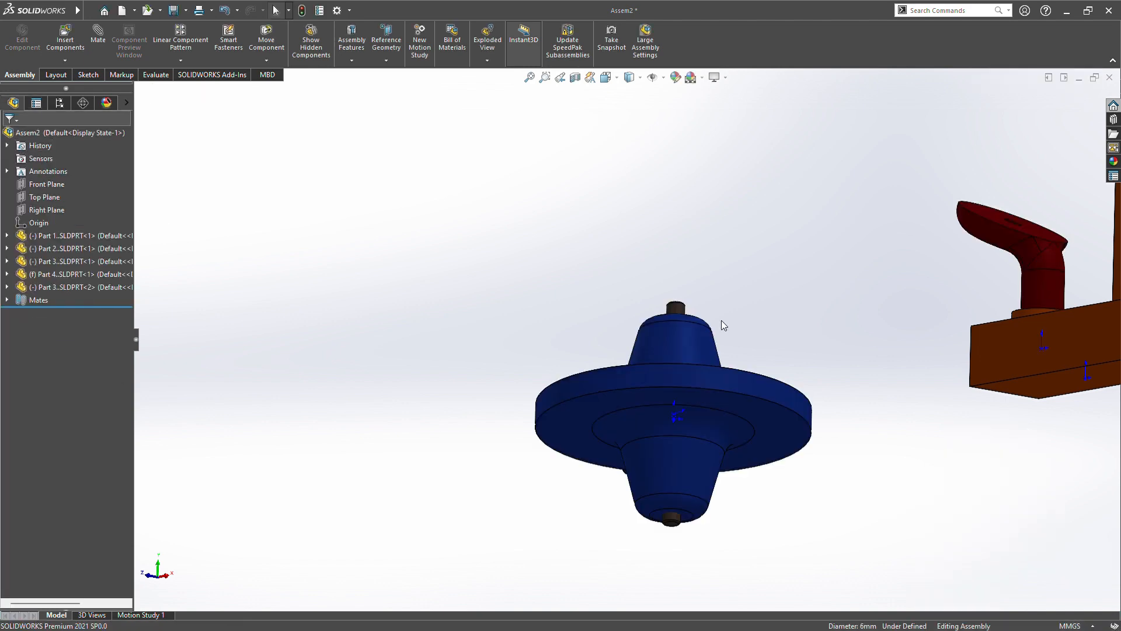
Step: Move Part 2 and Part 1 up and toward the bracket, sliding the shaft until its stepped ends protrude from both sides
middle_click_drag(772, 286, 822, 376)
left_click(623, 455)
left_click_drag(623, 455, 661, 311)
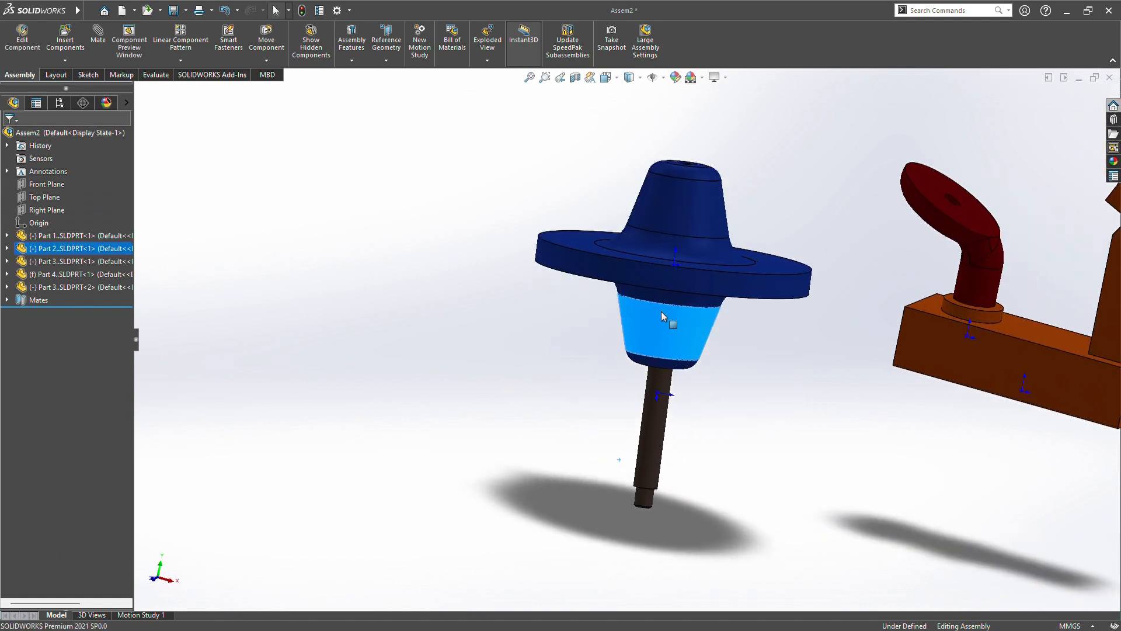
left_click_drag(658, 371, 766, 174)
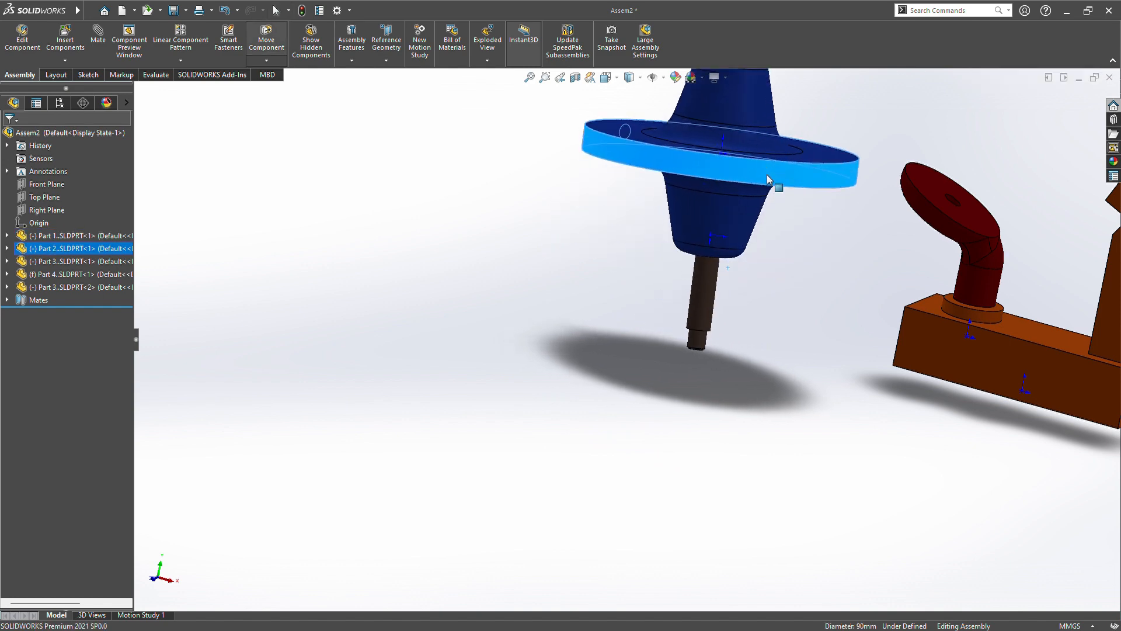
scroll(857, 312, "up", 2)
scroll(839, 168, "down", 3)
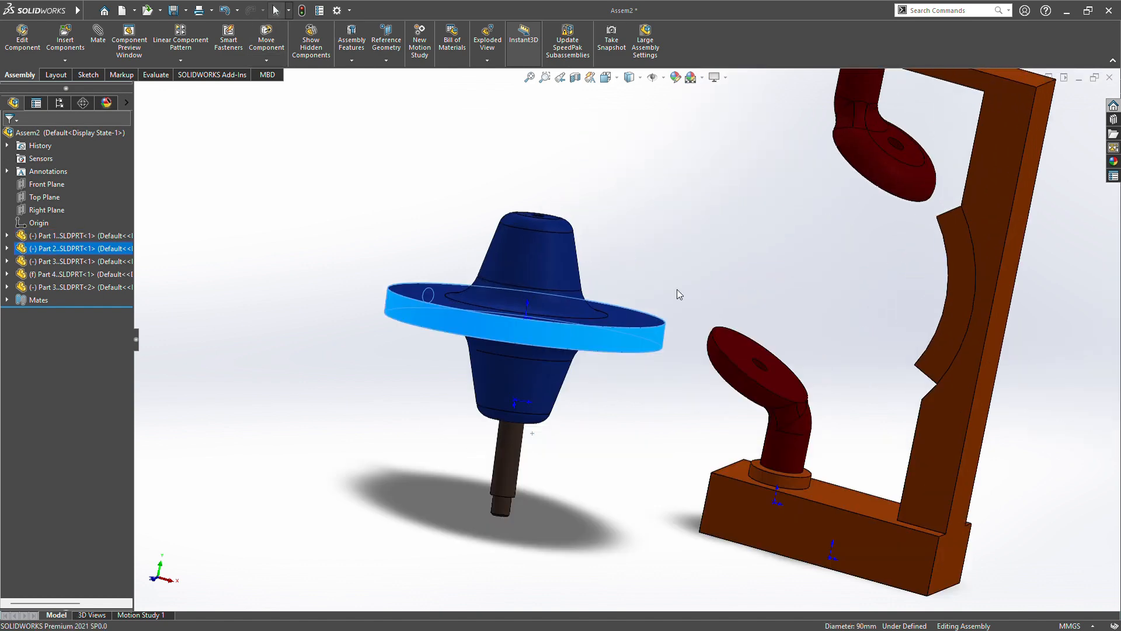
left_click_drag(543, 369, 590, 263)
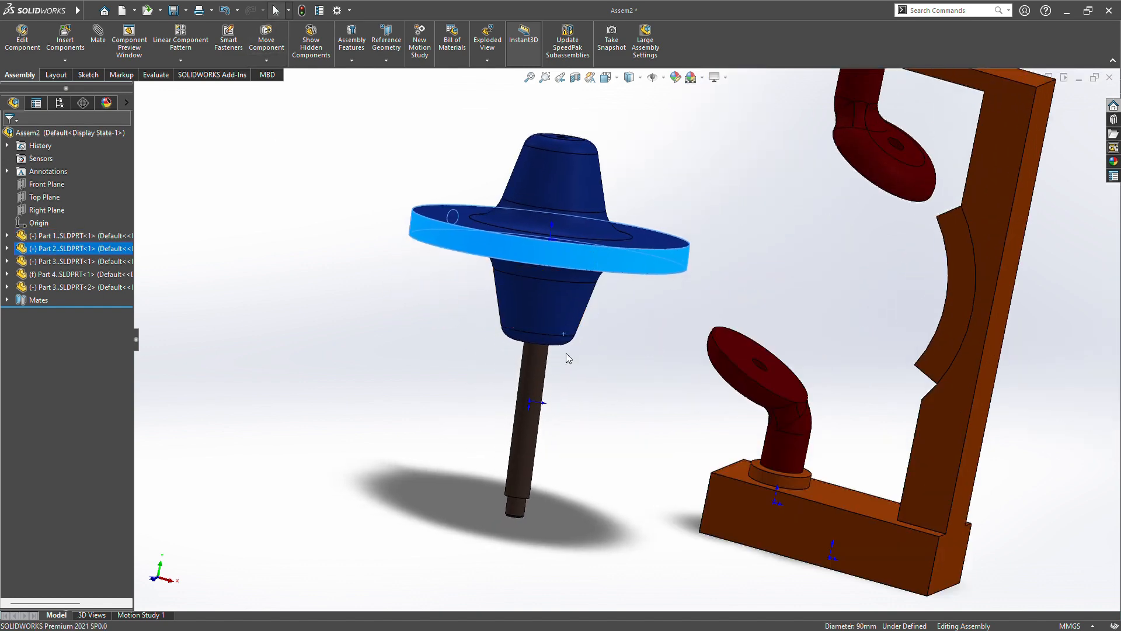
left_click_drag(538, 389, 661, 262)
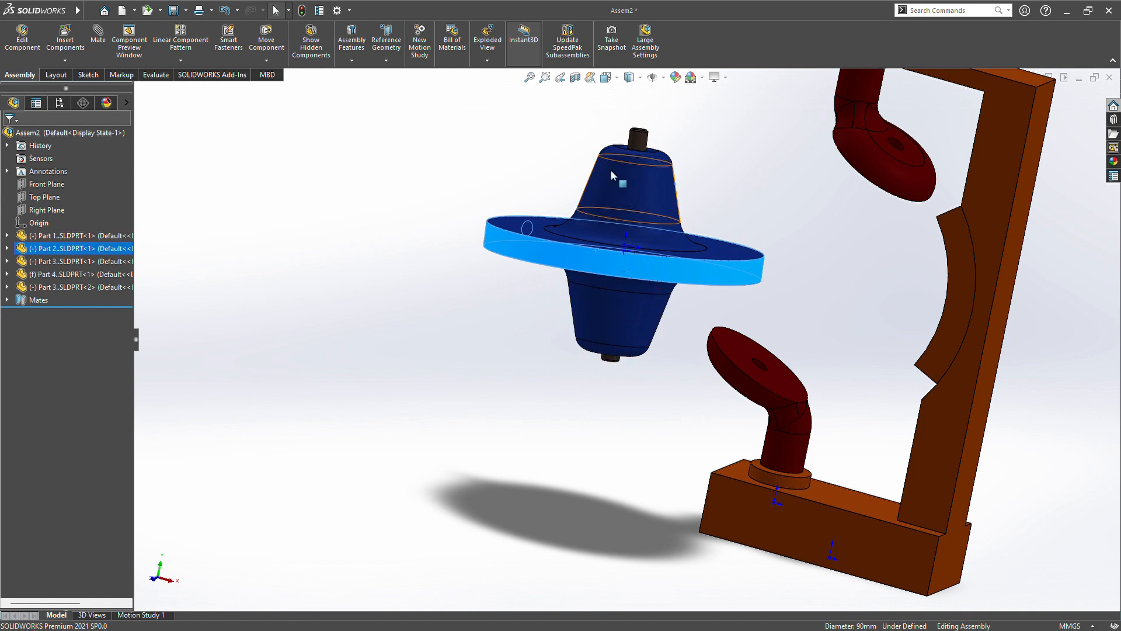
left_click_drag(644, 145, 620, 343)
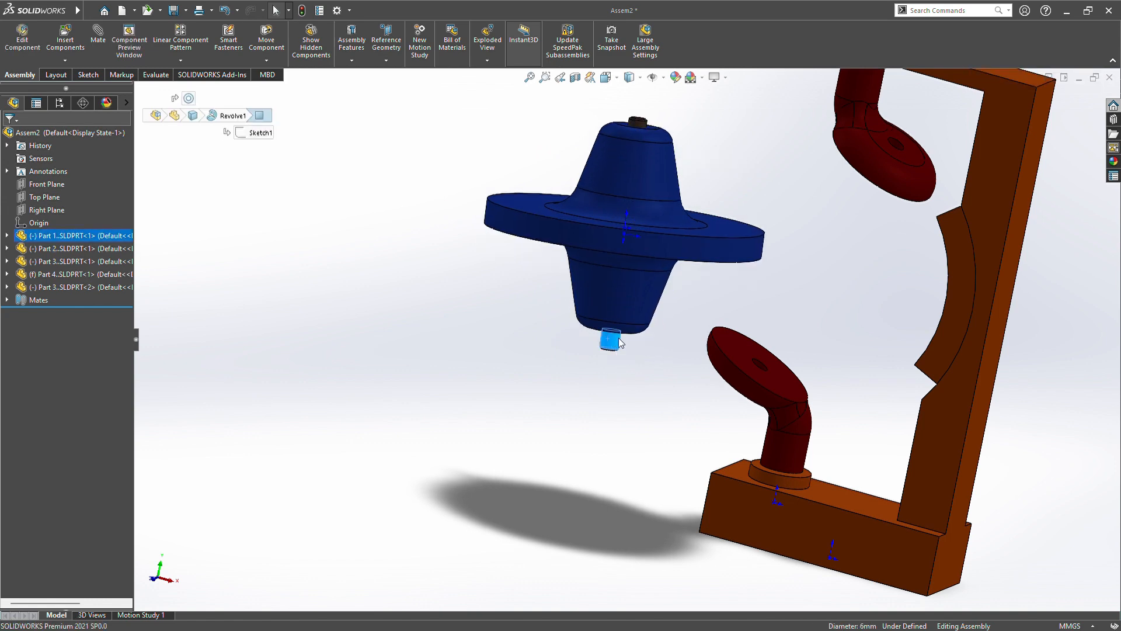
Step: Add a concentric mate between the hole in the lower Part 3's disc and the stepped lower end of Part 1
left_click(761, 368)
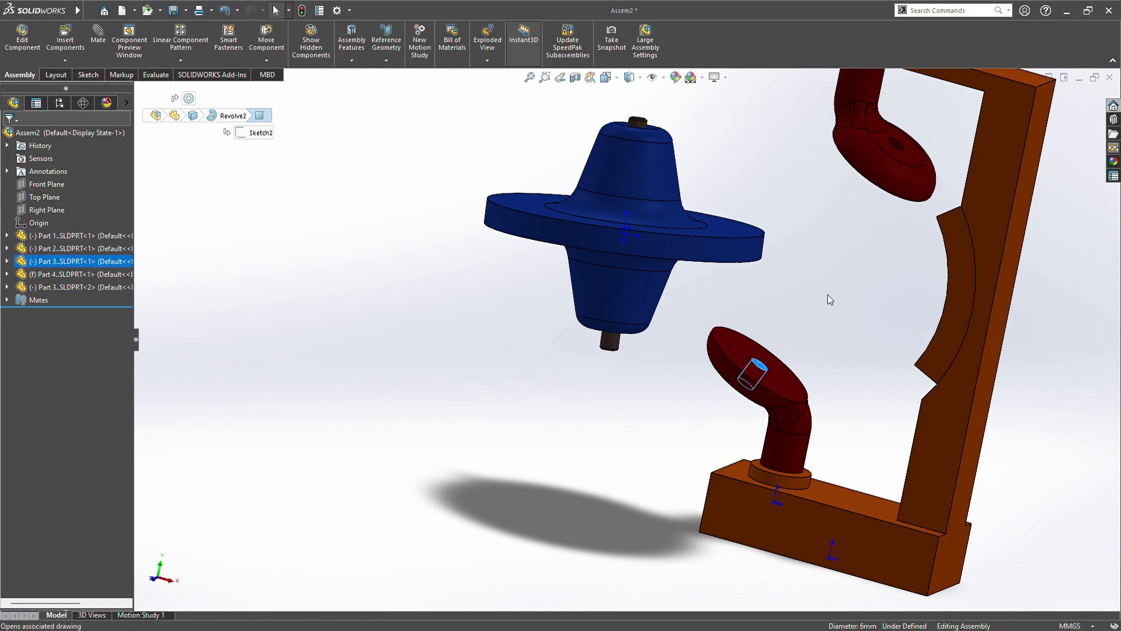
left_click(909, 294)
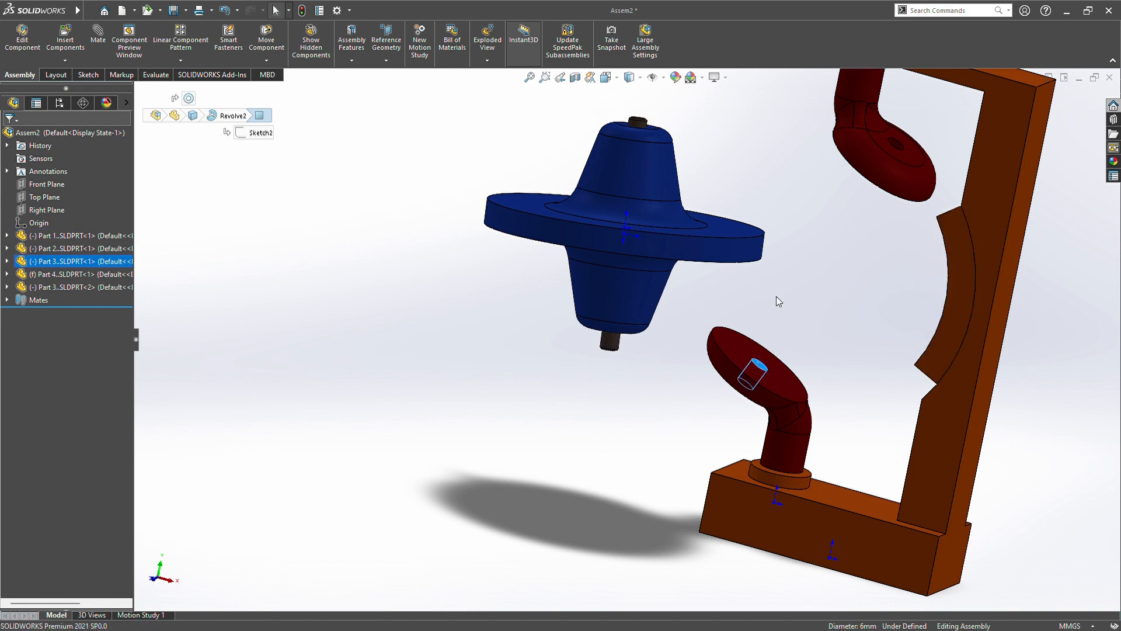
left_click(614, 341)
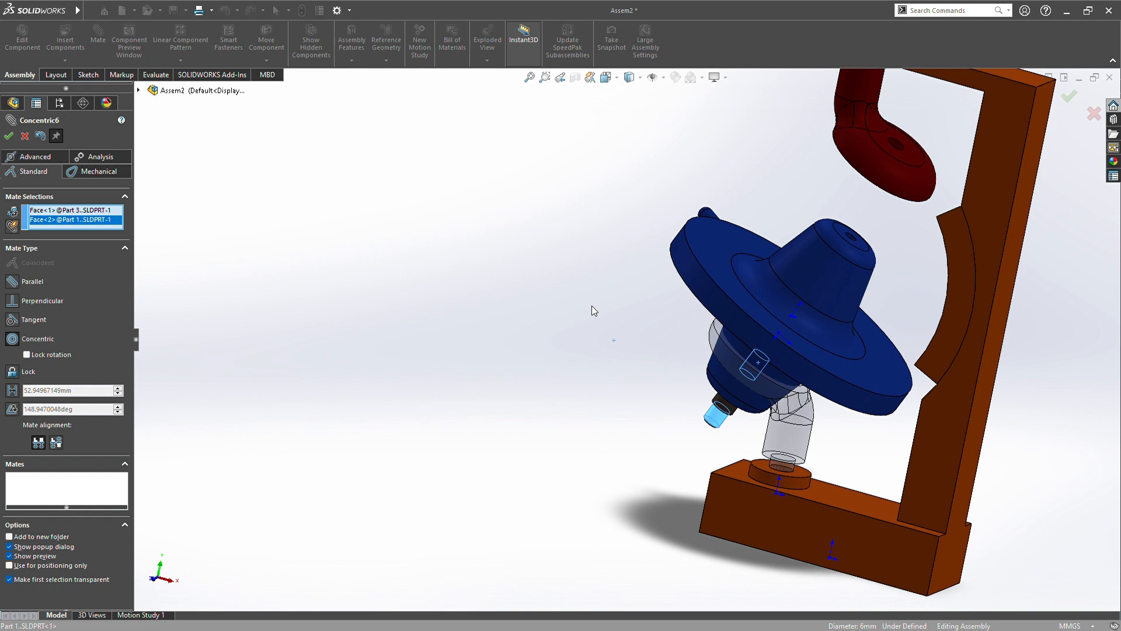
right_click(724, 300)
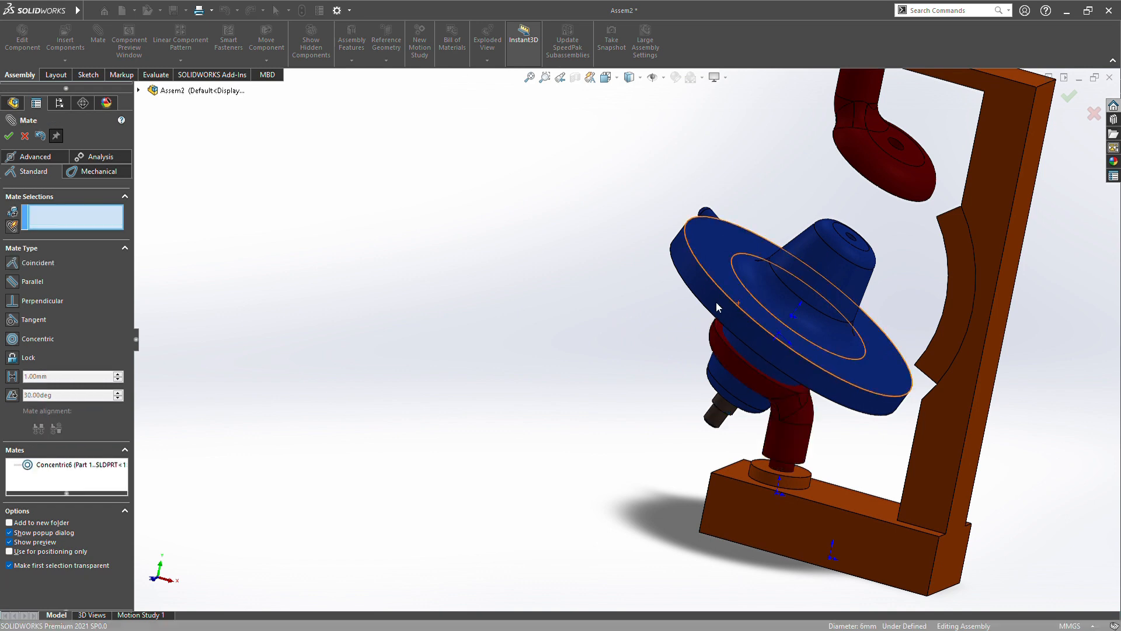
left_click(5, 139)
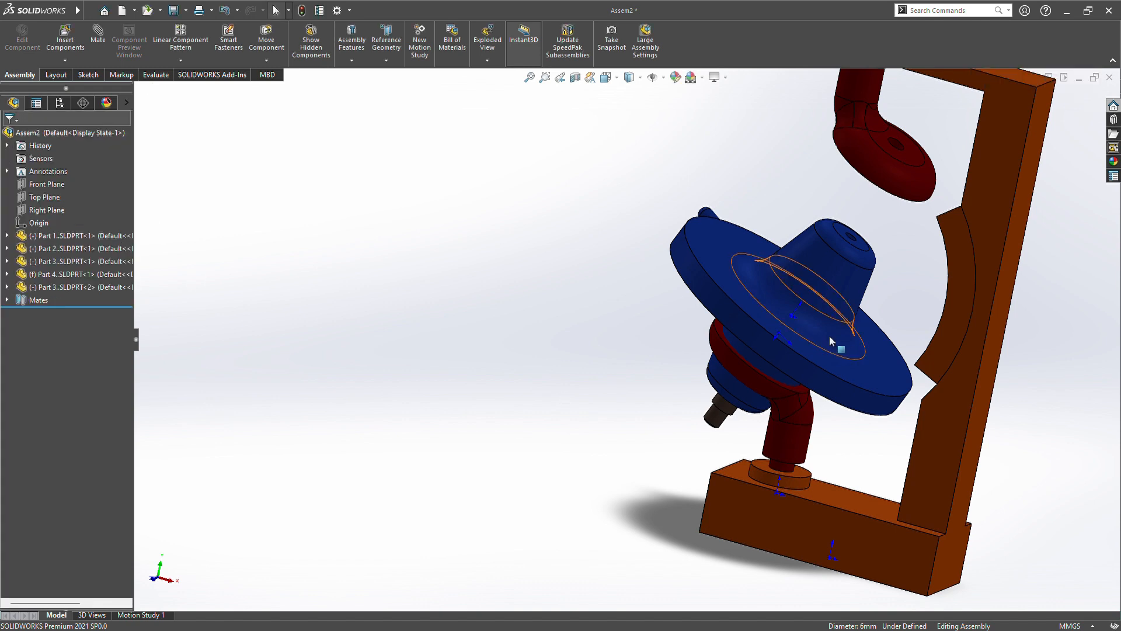
Step: Slide Part 2 and Part 1 up along their shared axis toward the upper Part 3
left_click_drag(825, 337, 860, 286)
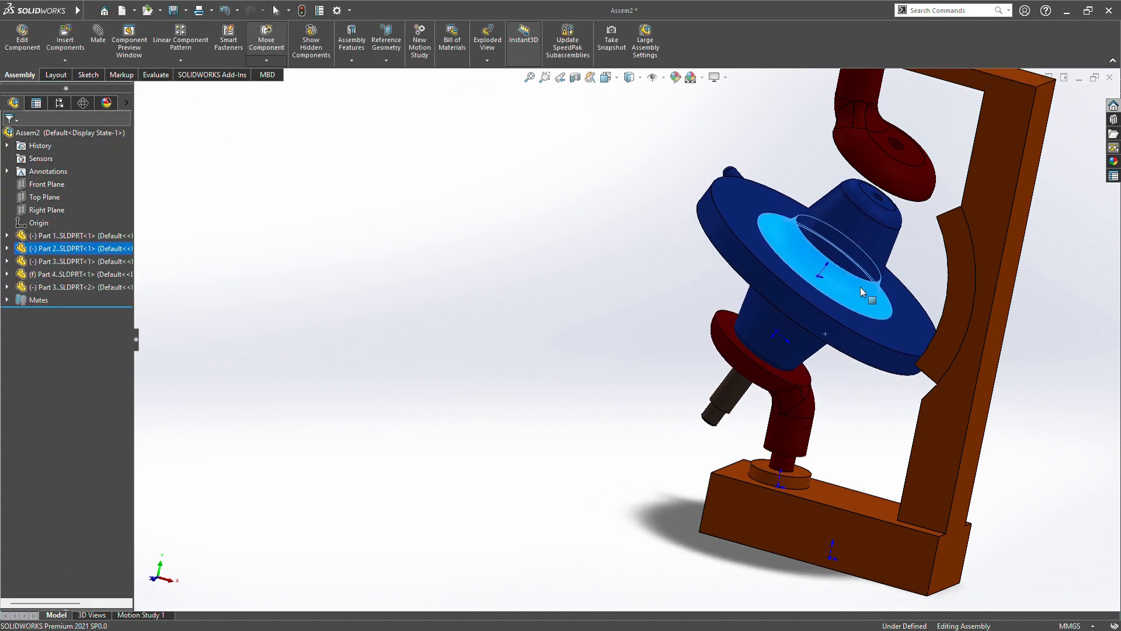
left_click_drag(721, 399, 777, 335)
middle_click_drag(934, 245, 1026, 203)
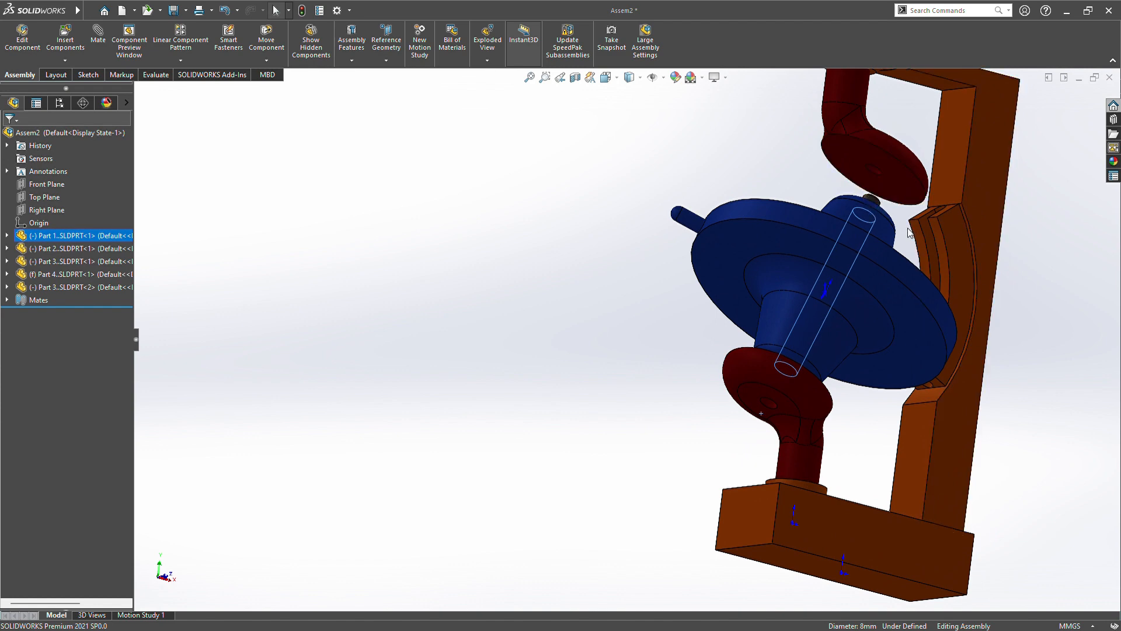
mouse_move(892, 228)
middle_mouse_down()
mouse_move(912, 275)
mouse_move(907, 243)
middle_mouse_up()
scroll(907, 242, "up", 1)
scroll(906, 239, "down", 4)
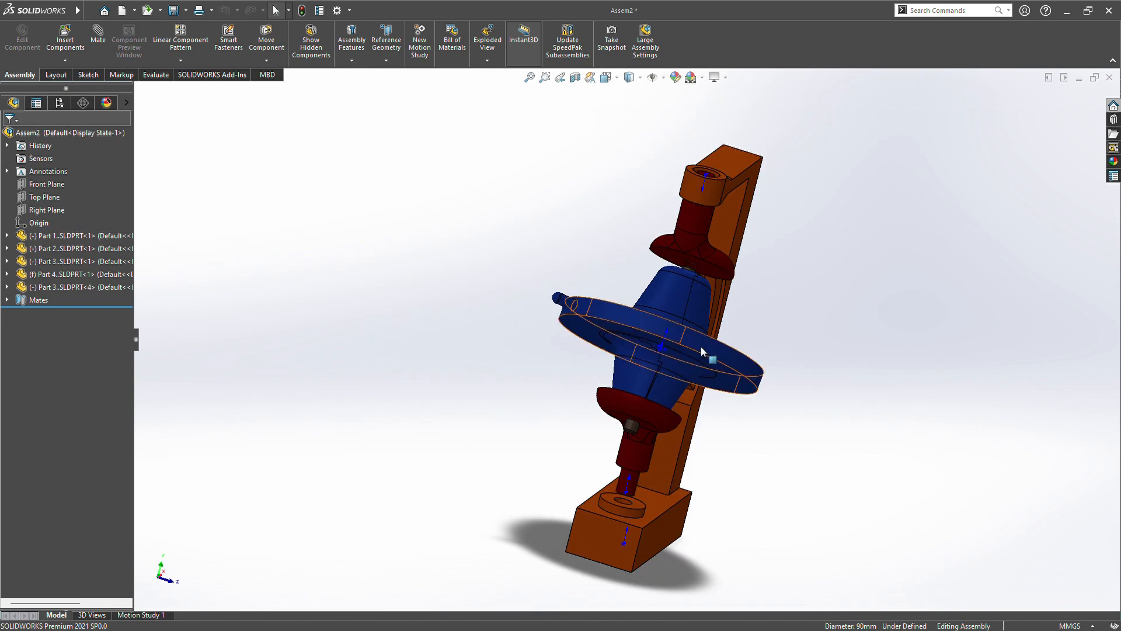
Step: Slide Part 2 down and Part 1 up along their axis until the shaft is clear of the bore and its lower shoulder is exposed
left_click_drag(701, 346, 64, 263)
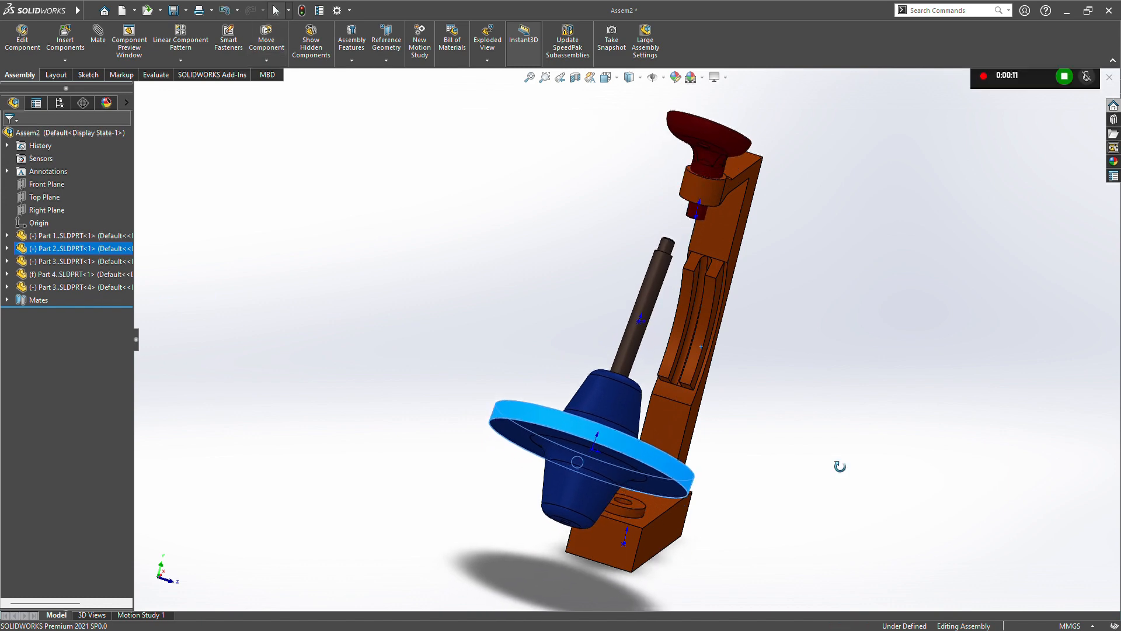
middle_click_drag(839, 466, 809, 397)
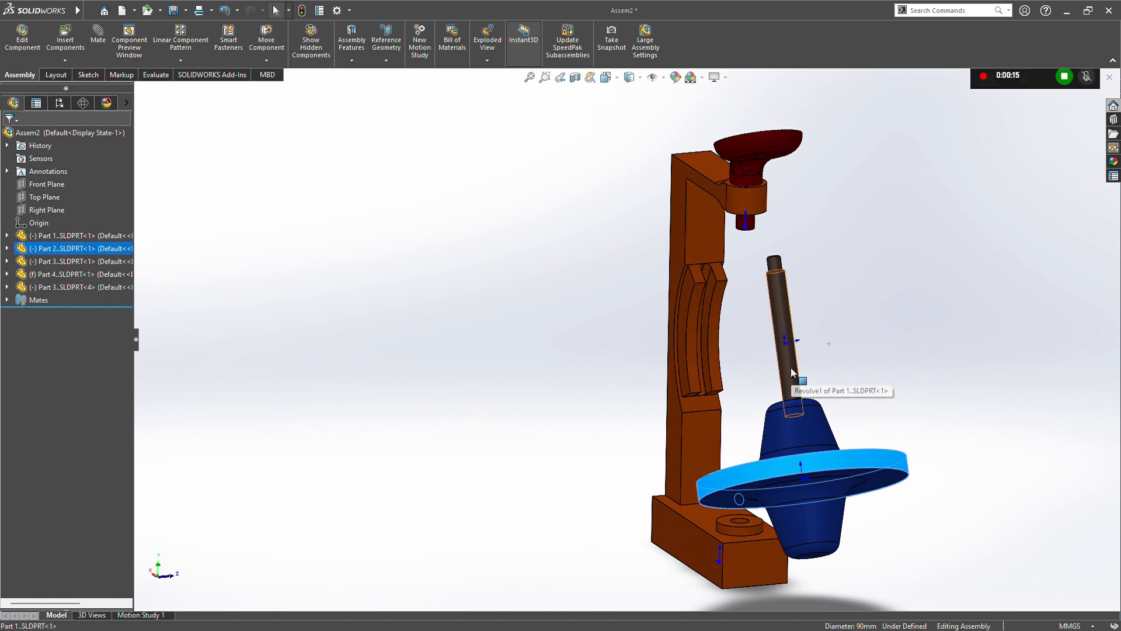
left_click_drag(790, 367, 781, 298)
middle_click_drag(868, 327, 842, 255)
Step: Add a coincident mate between Part 1's lower shoulder face and the flat end face of Part 2's lower hub
scroll(835, 310, "down", 8)
scroll(780, 356, "down", 1)
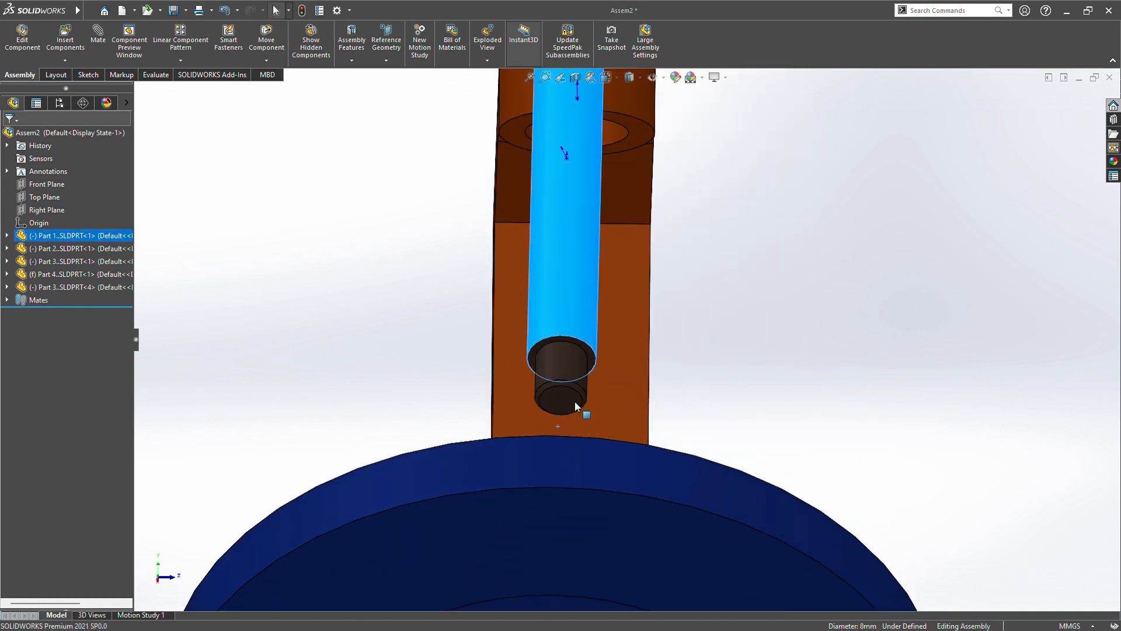
scroll(444, 351, "up", 3)
left_click(439, 347)
left_click(439, 348)
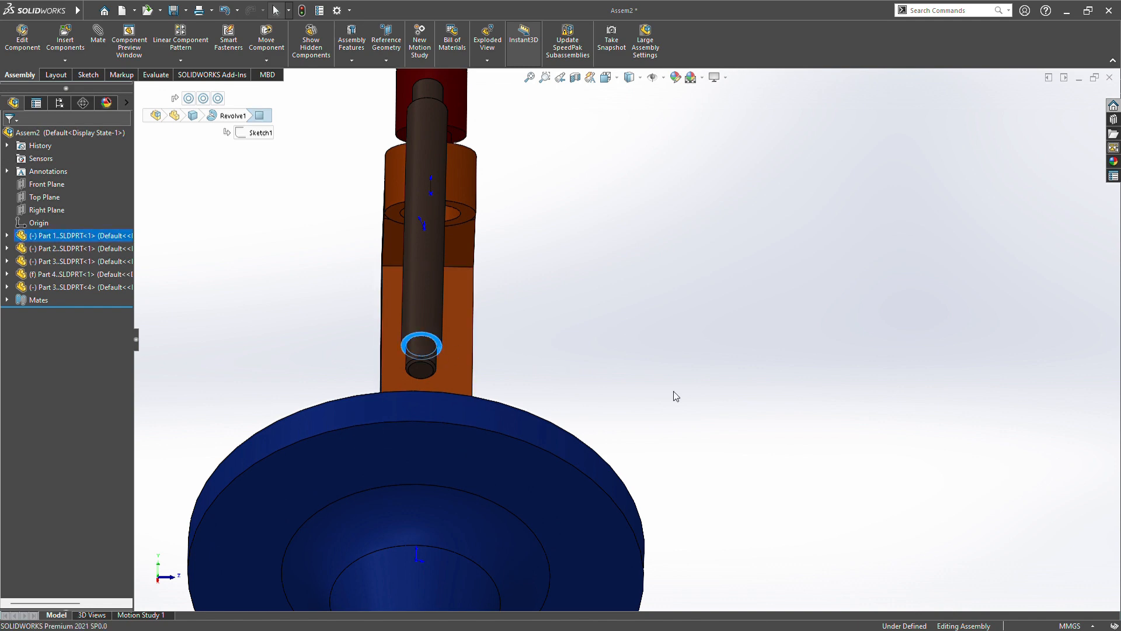
scroll(674, 394, "up", 5)
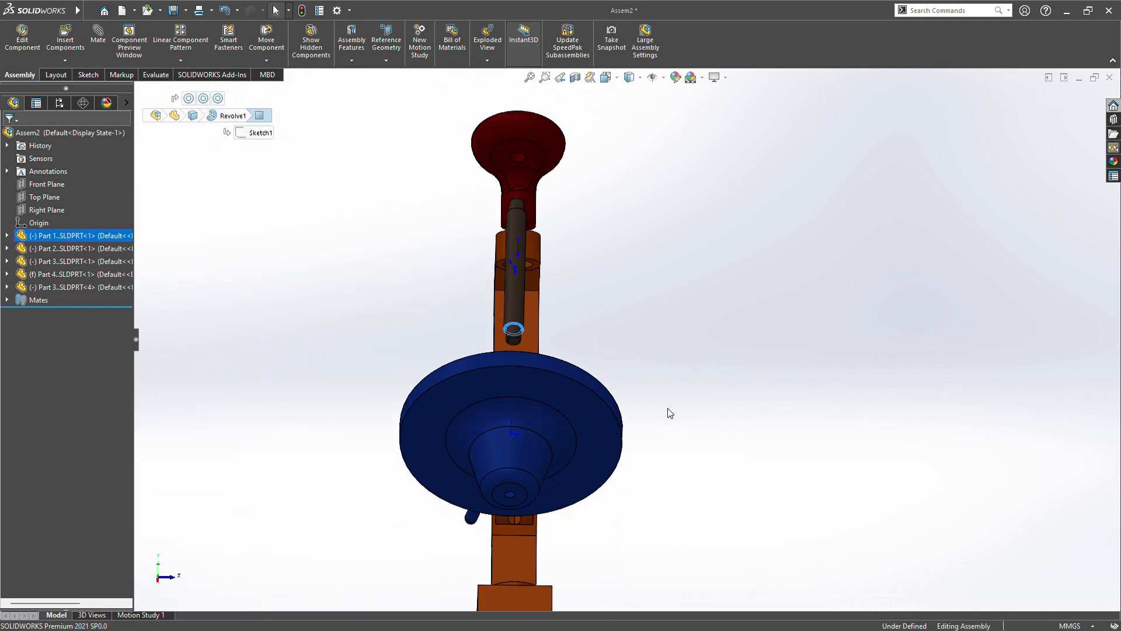
left_click(520, 499, "ctrl")
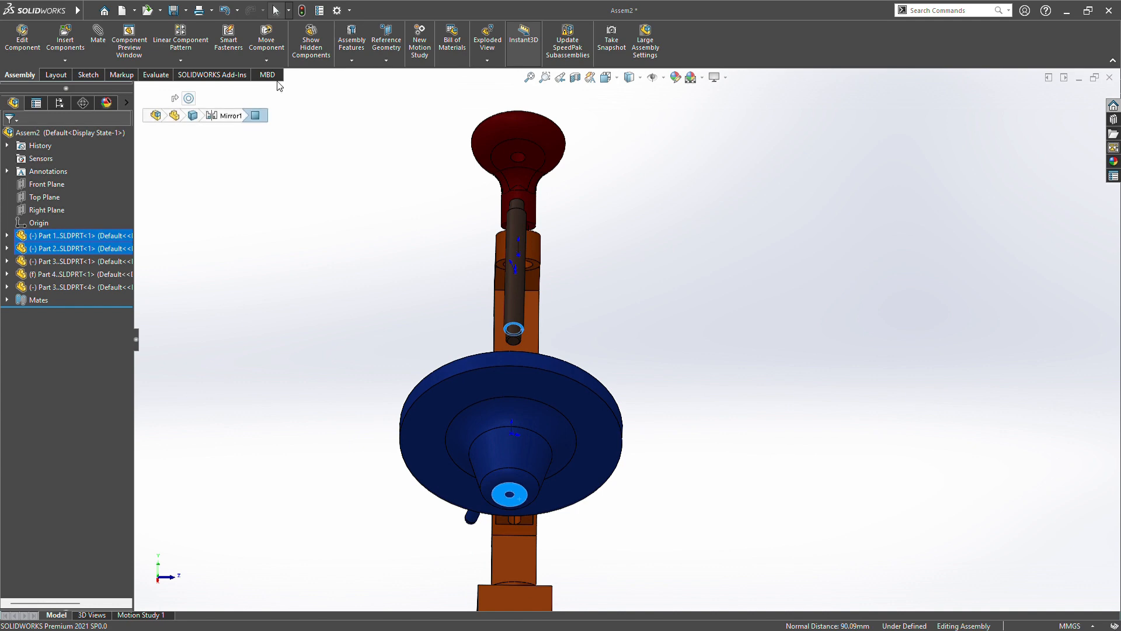
left_click(98, 34)
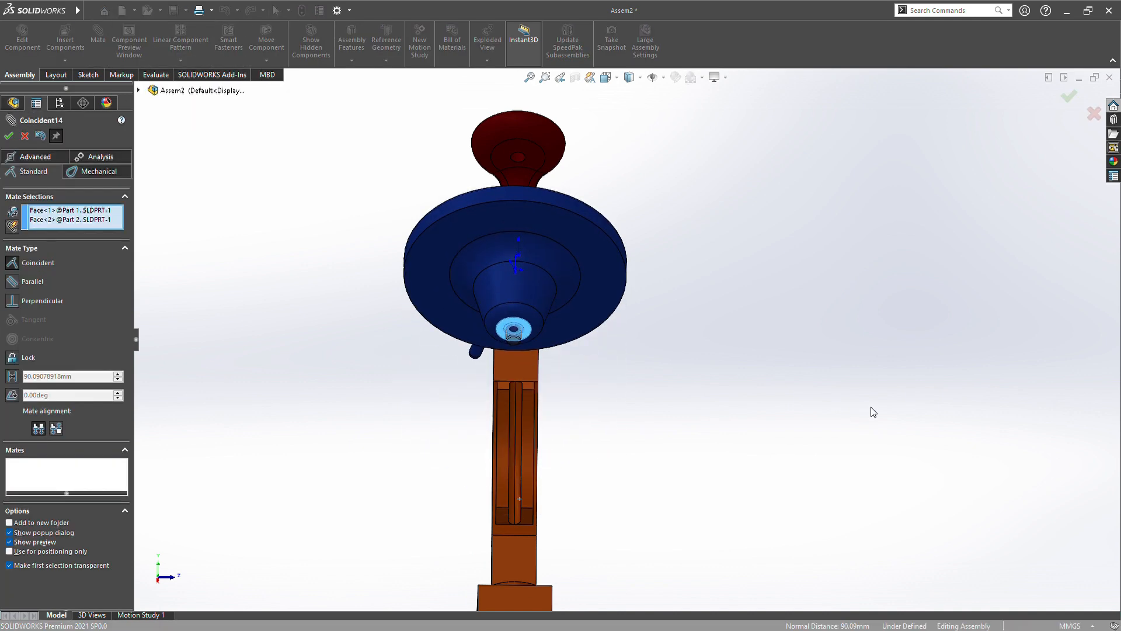
key("Return")
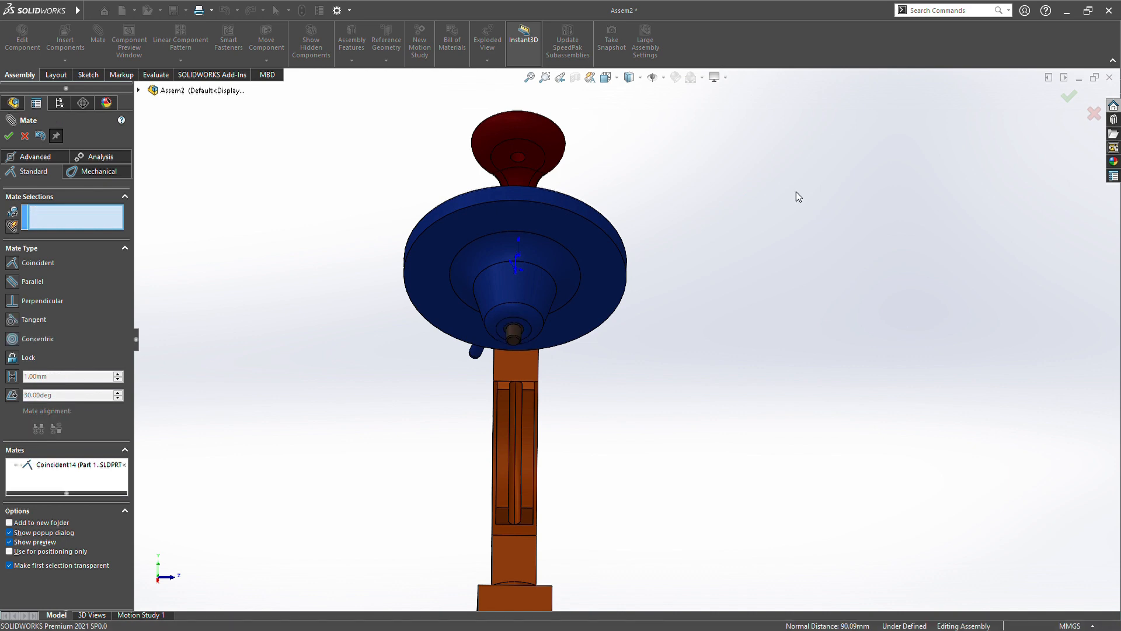
left_click(25, 136)
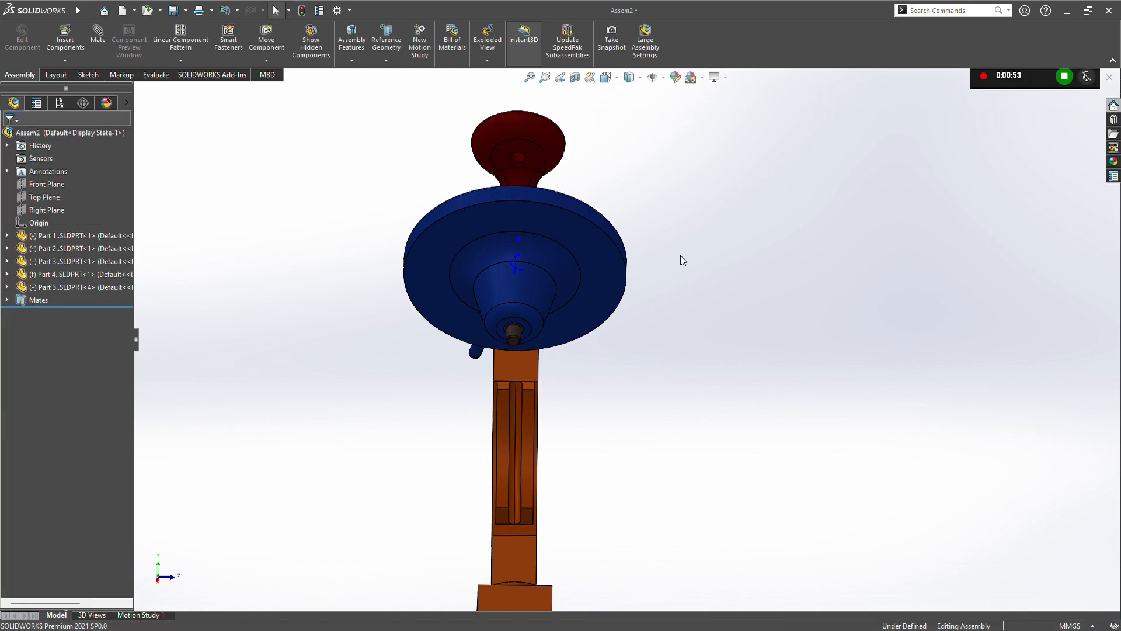
Step: Raise Part 2 with its shaft and add a coincident mate between the lower Part 3's flat disc face and Part 1's lower shoulder face
middle_click_drag(681, 255, 671, 438)
left_click_drag(578, 263, 578, 99)
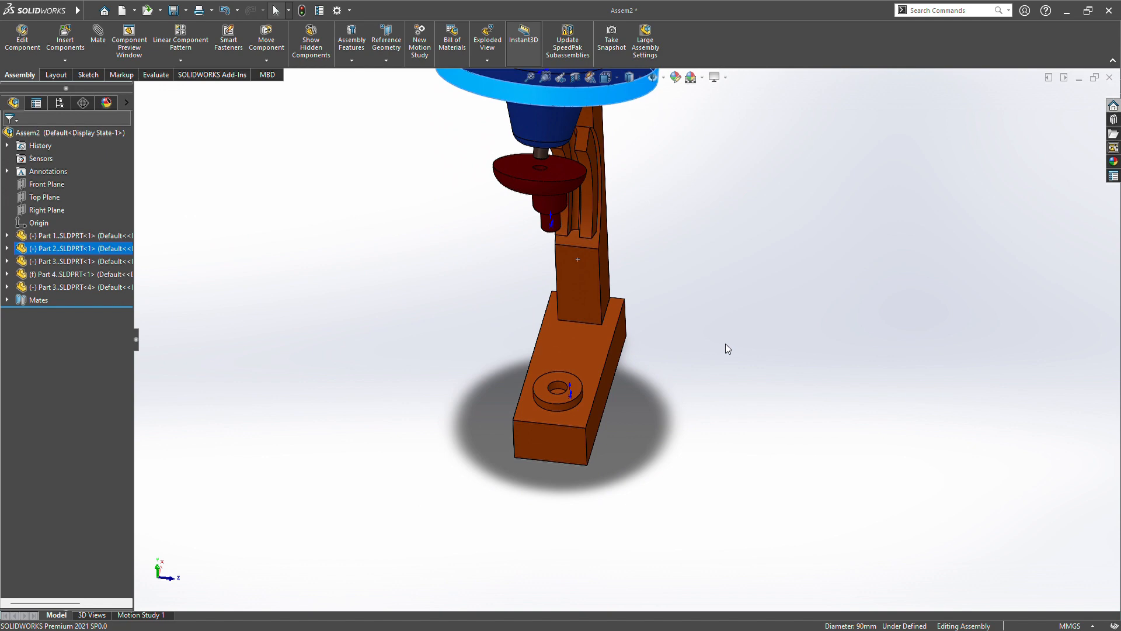
middle_click_drag(726, 345, 566, 353)
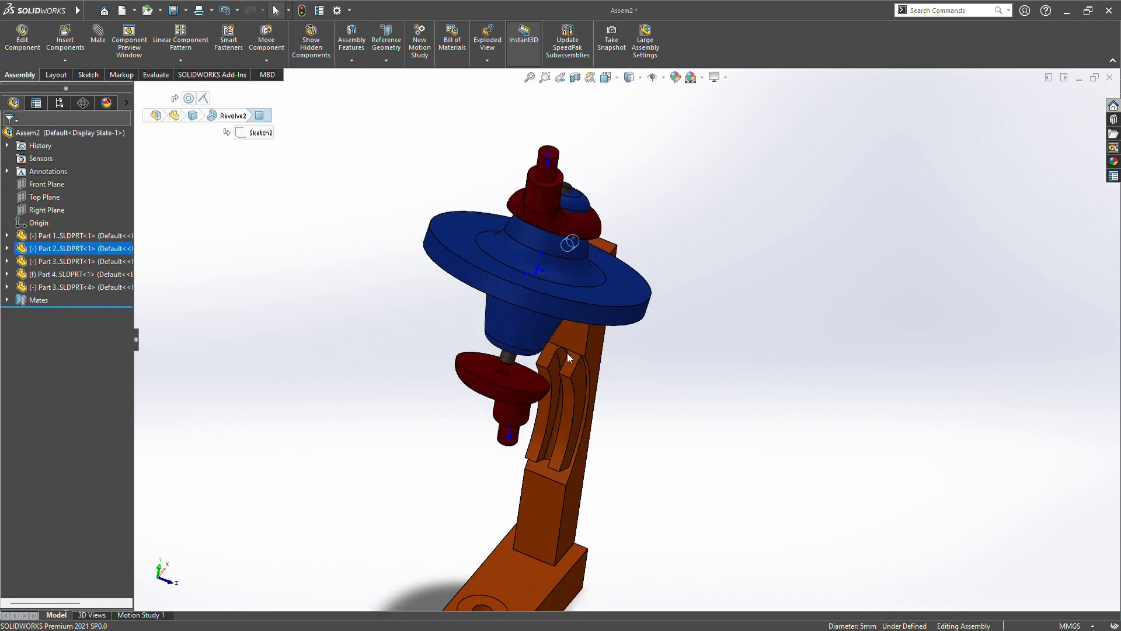
scroll(544, 352, "down", 8)
left_click(567, 405)
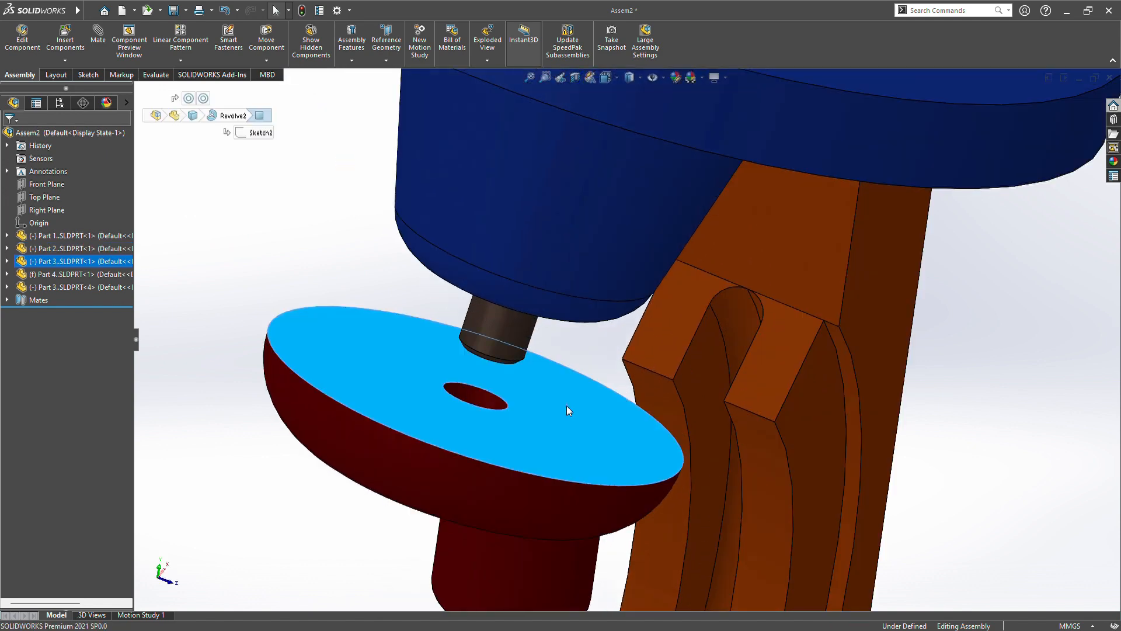
middle_click_drag(441, 321, 456, 205)
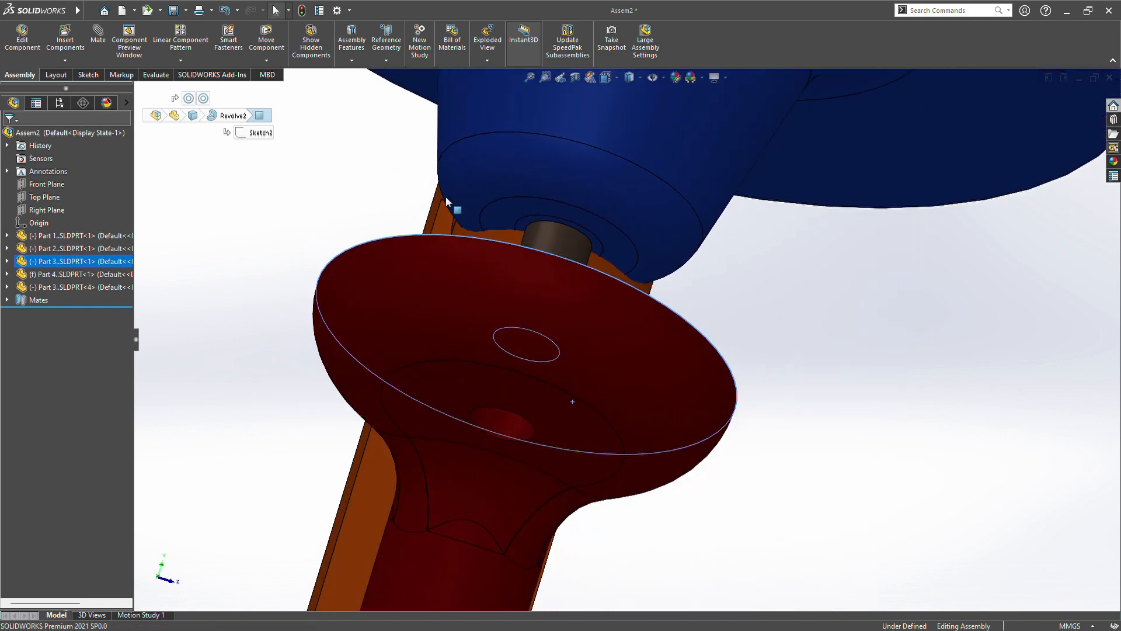
left_click(532, 229, "ctrl")
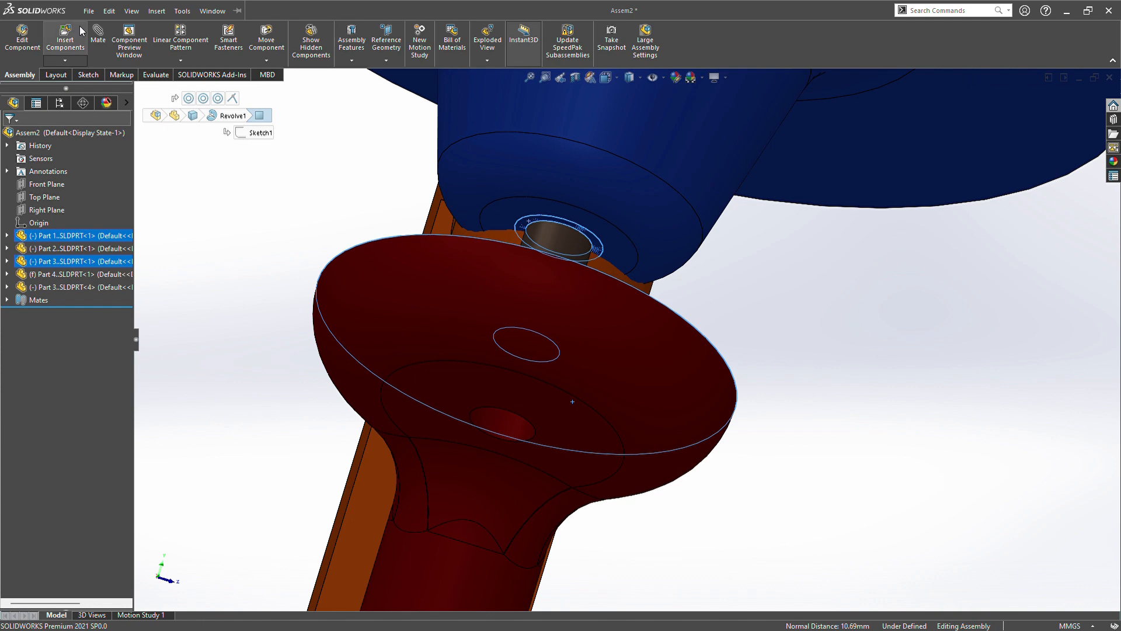
left_click(98, 40)
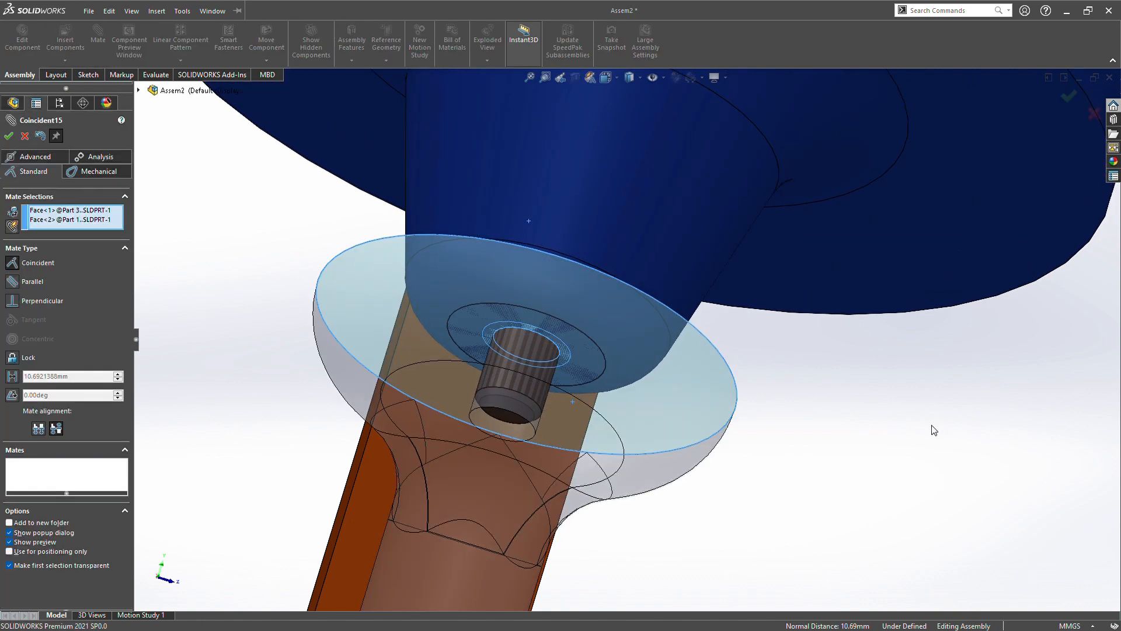
left_click(8, 136)
Step: Add a parallel mate between the upper Part 3's flat disc face and the flat end face of Part 2's upper hub
middle_click_drag(267, 223, 243, 280)
scroll(248, 282, "up", 6)
middle_click_drag(312, 257, 821, 145)
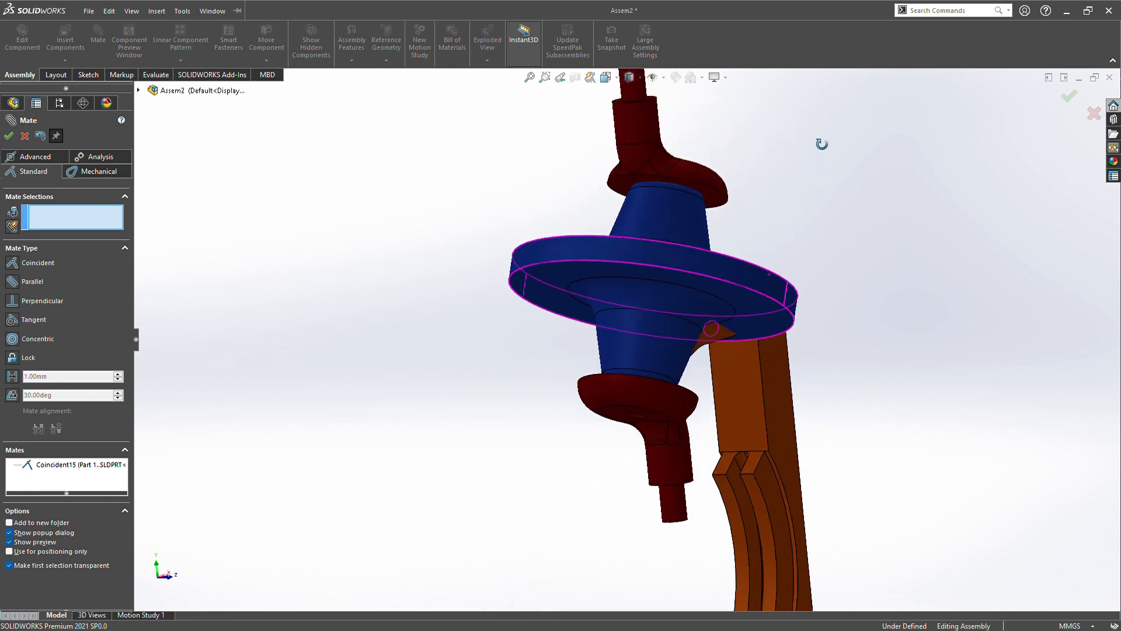
left_click(699, 185)
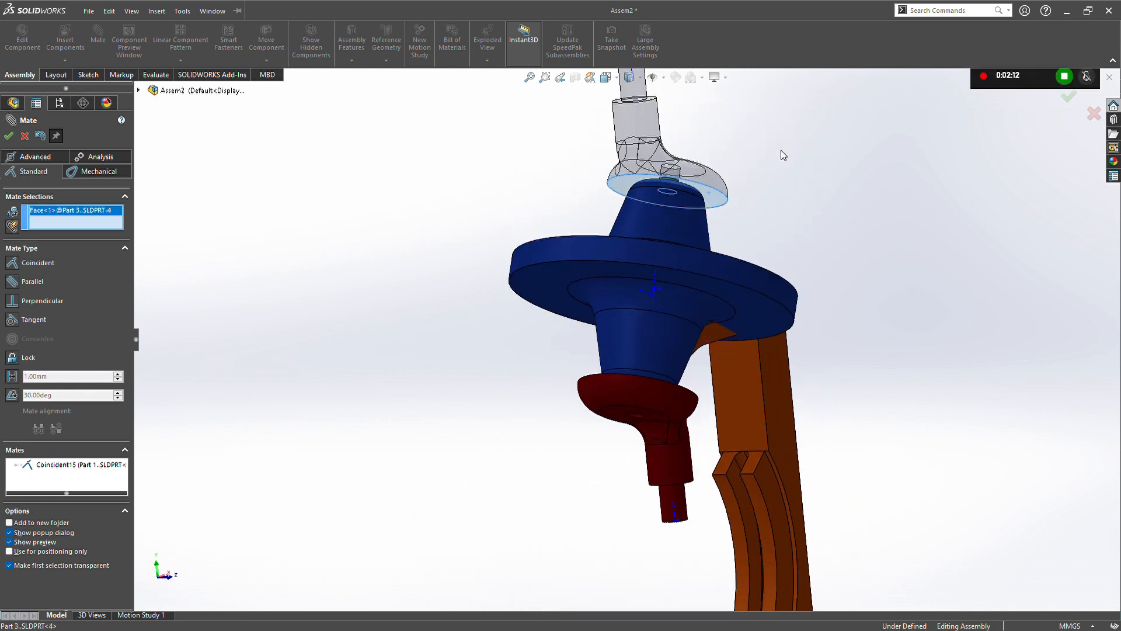
middle_click_drag(781, 155, 729, 380)
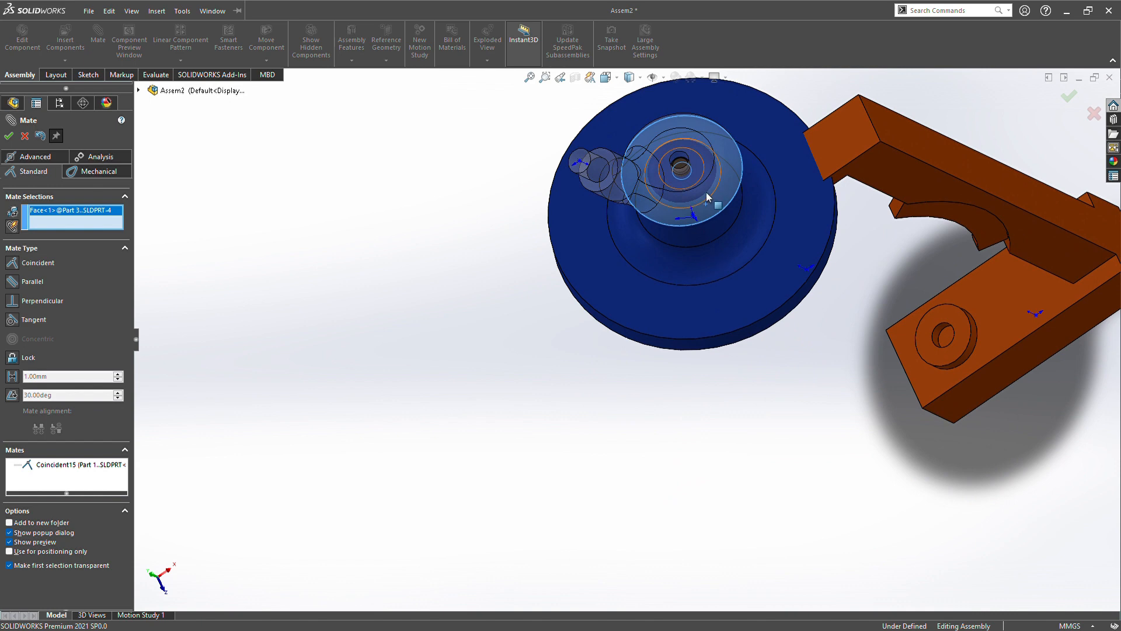
scroll(743, 183, "down", 6)
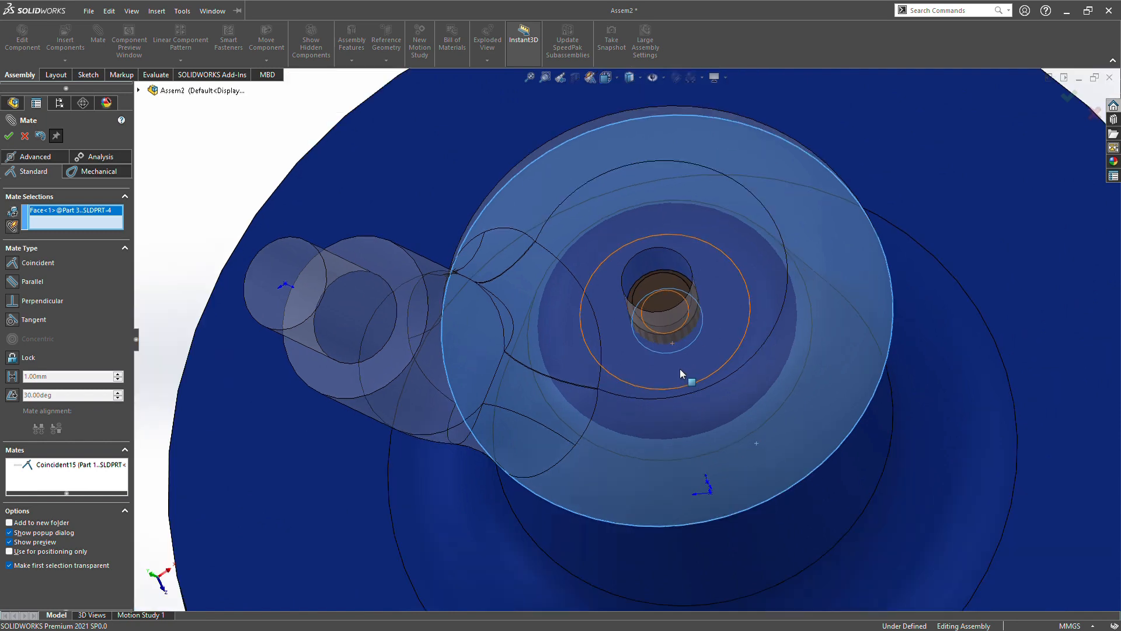
middle_click_drag(680, 369, 691, 430)
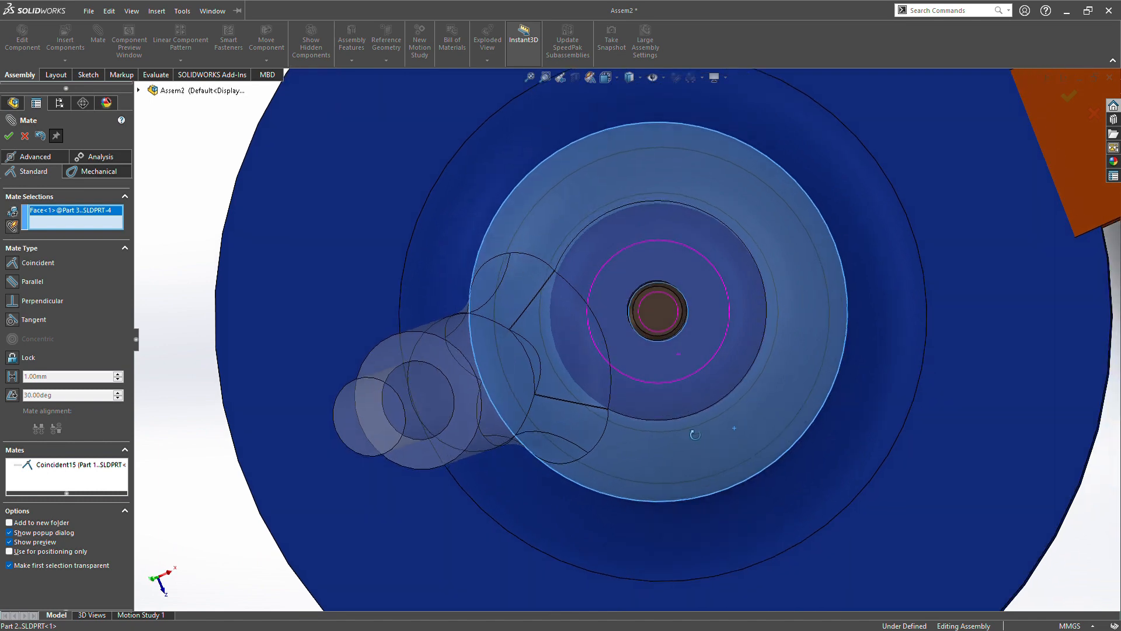
left_click(704, 318)
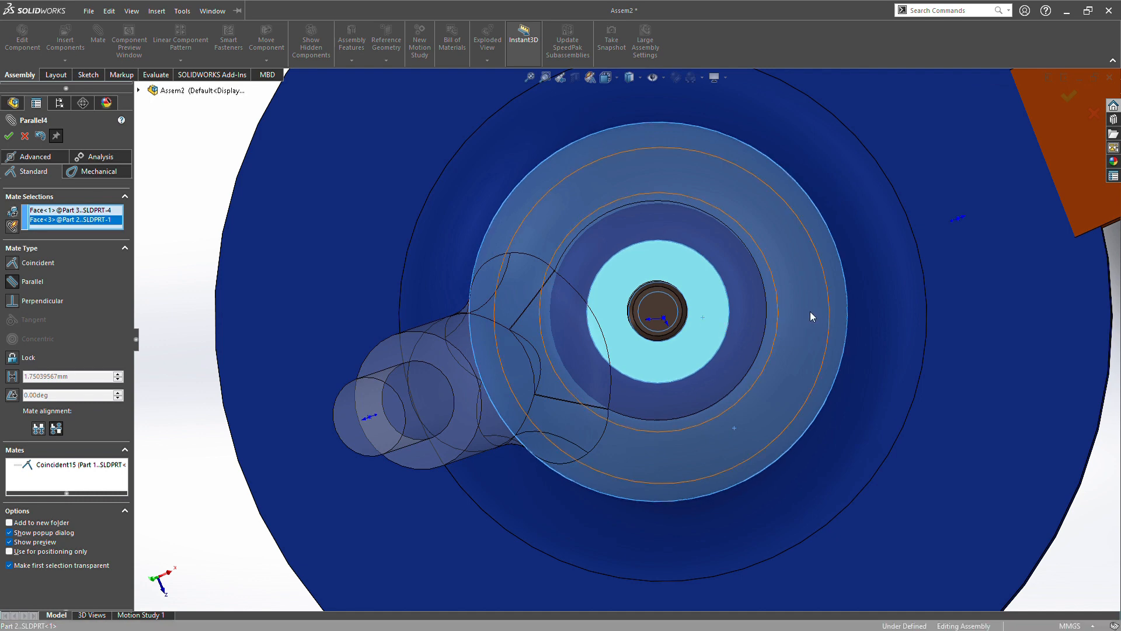
key("Return")
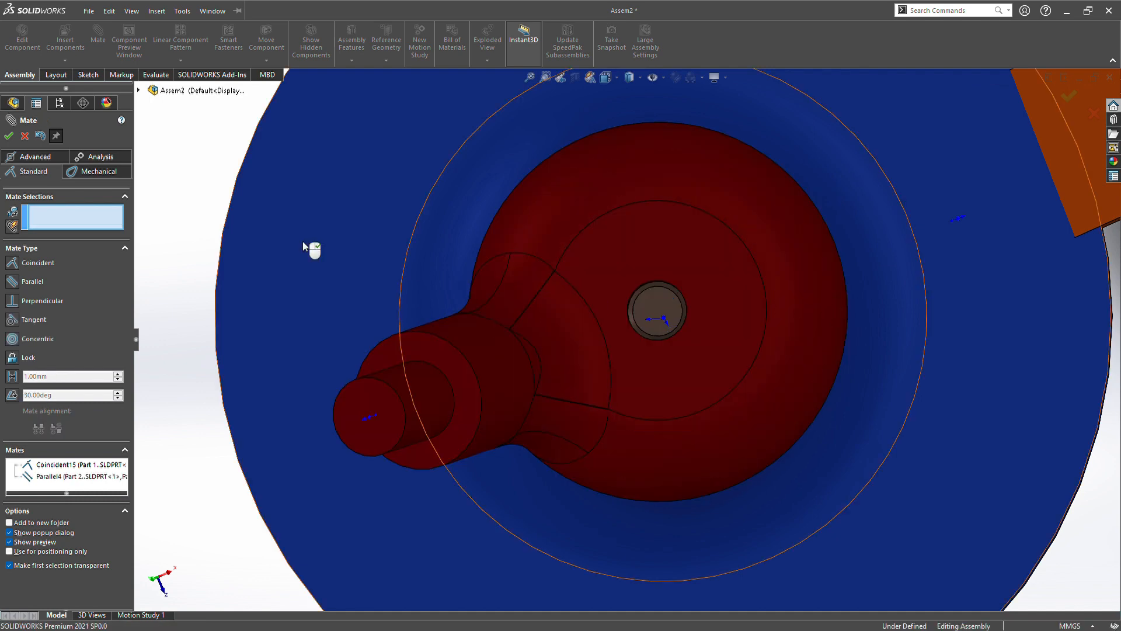
left_click(7, 138)
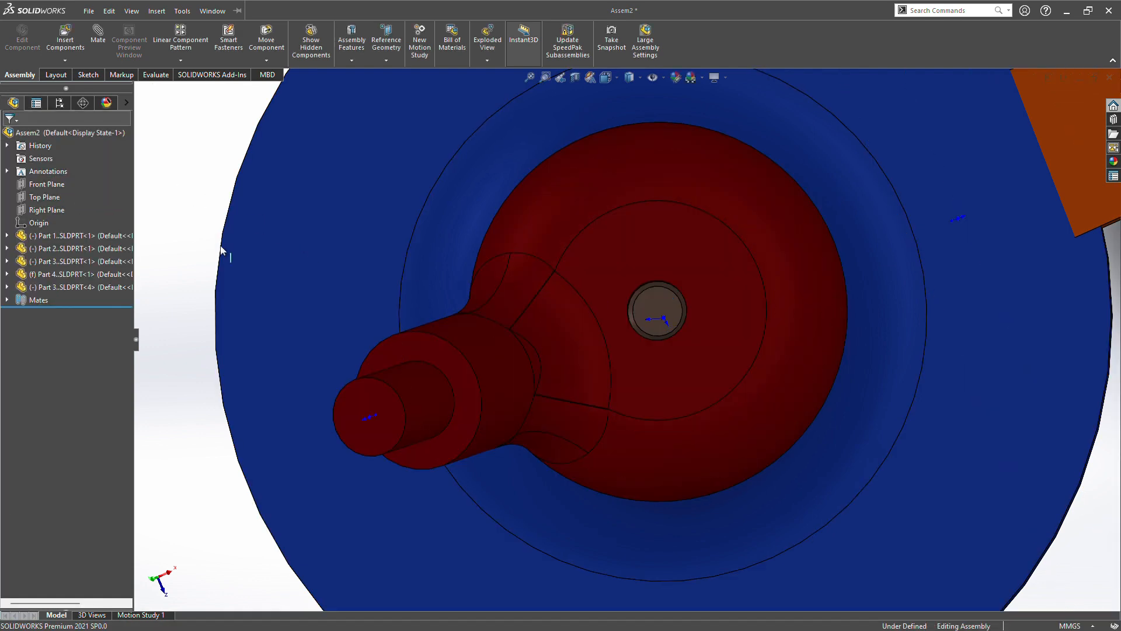
Step: Pull Part 2's disc with its attached parts downward relative to the bracket
middle_click_drag(221, 426, 292, 247)
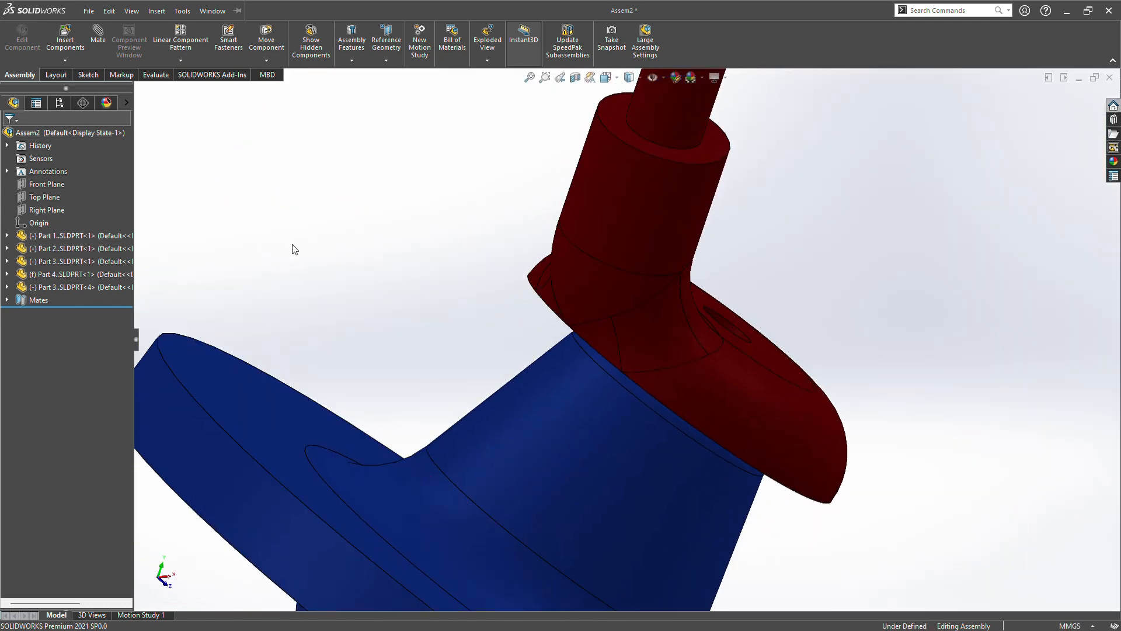
scroll(433, 240, "down", 2)
scroll(486, 304, "up", 7)
scroll(489, 310, "up", 1)
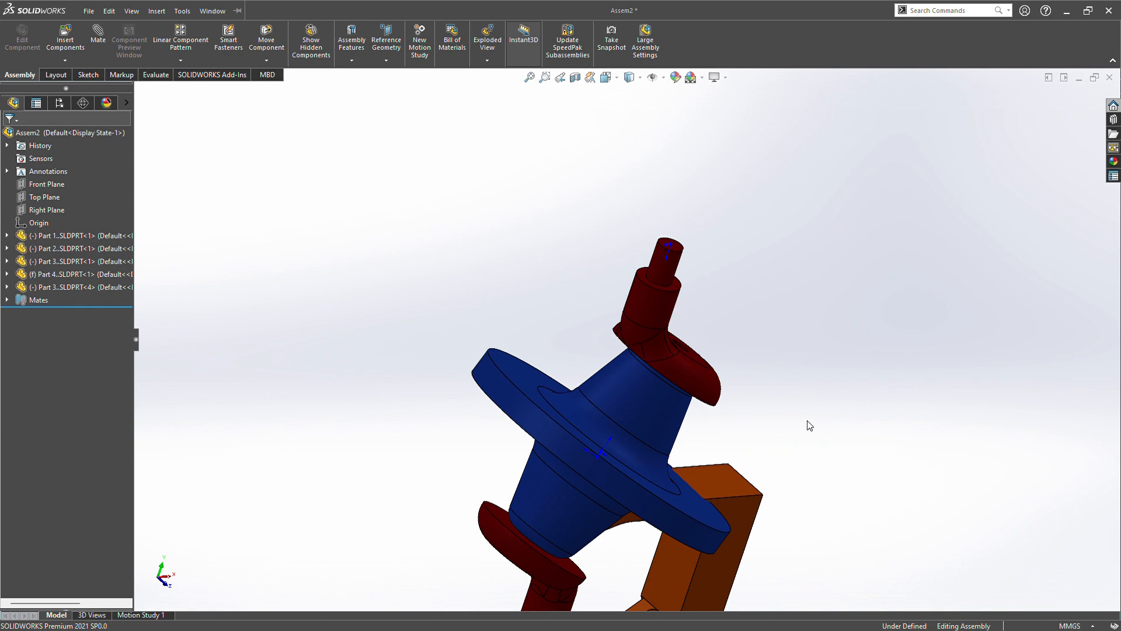
middle_click_drag(808, 423, 763, 368)
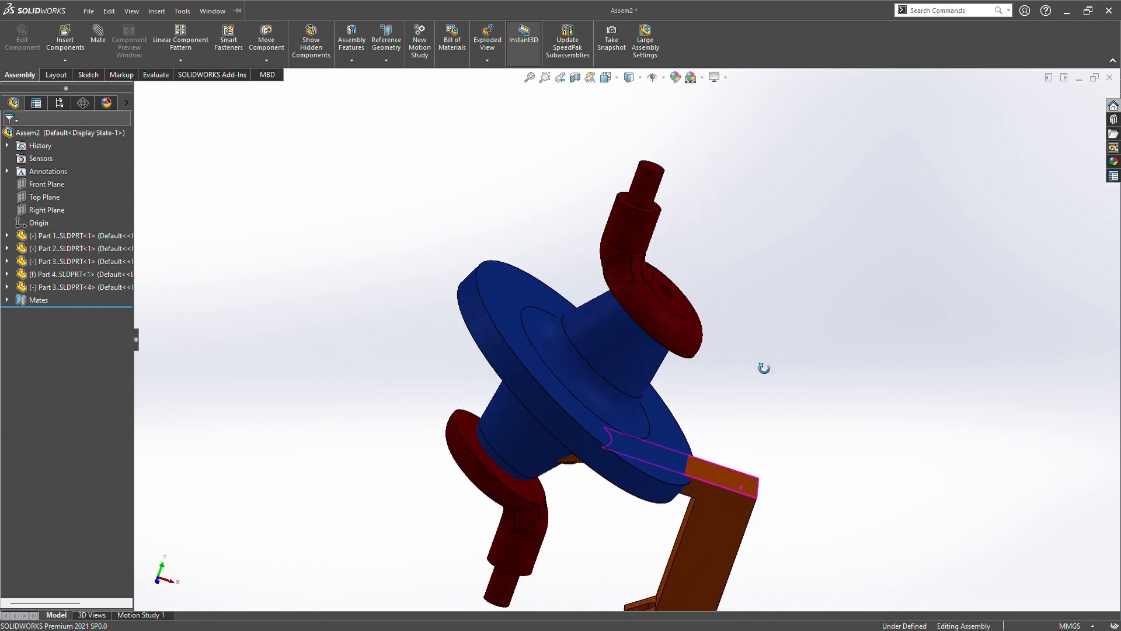
left_click(551, 416)
left_click_drag(538, 442, 459, 507)
Step: Lower Part 2 with both Part 3 copies until its rim pin lies beside the middle of Part 4's curved guide
left_click(610, 77)
left_click(678, 145)
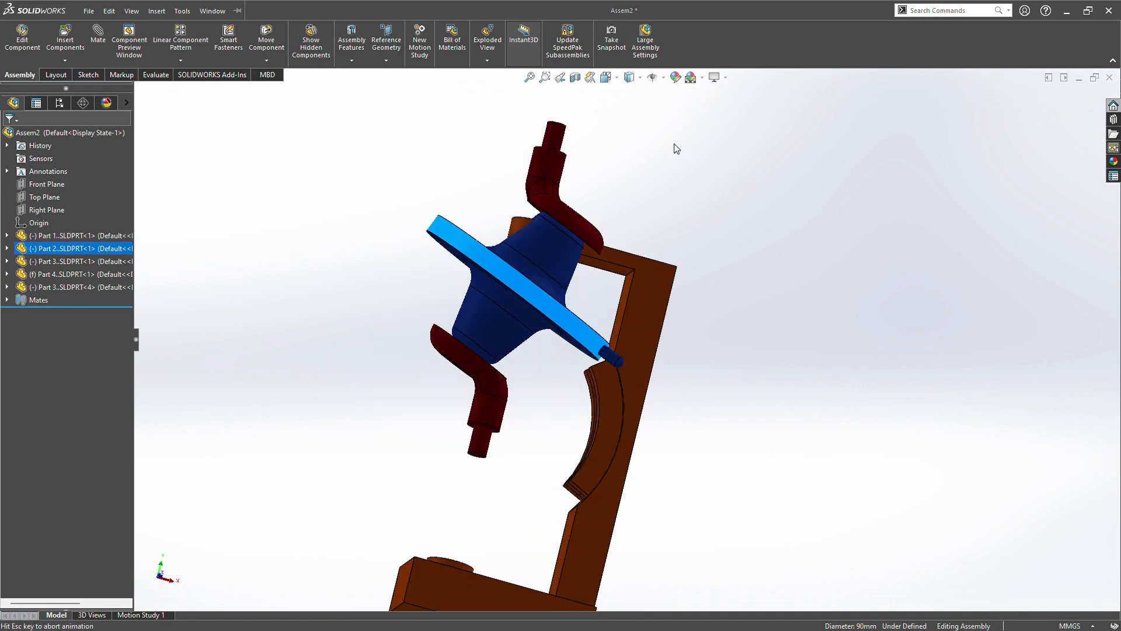
left_click(605, 79)
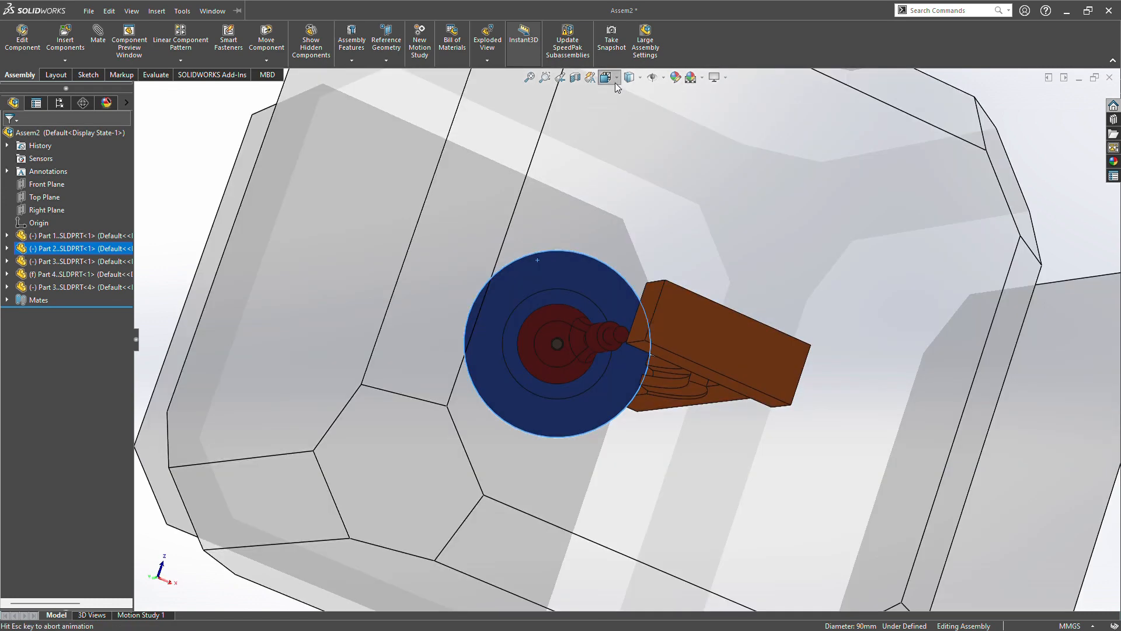
left_click(674, 140)
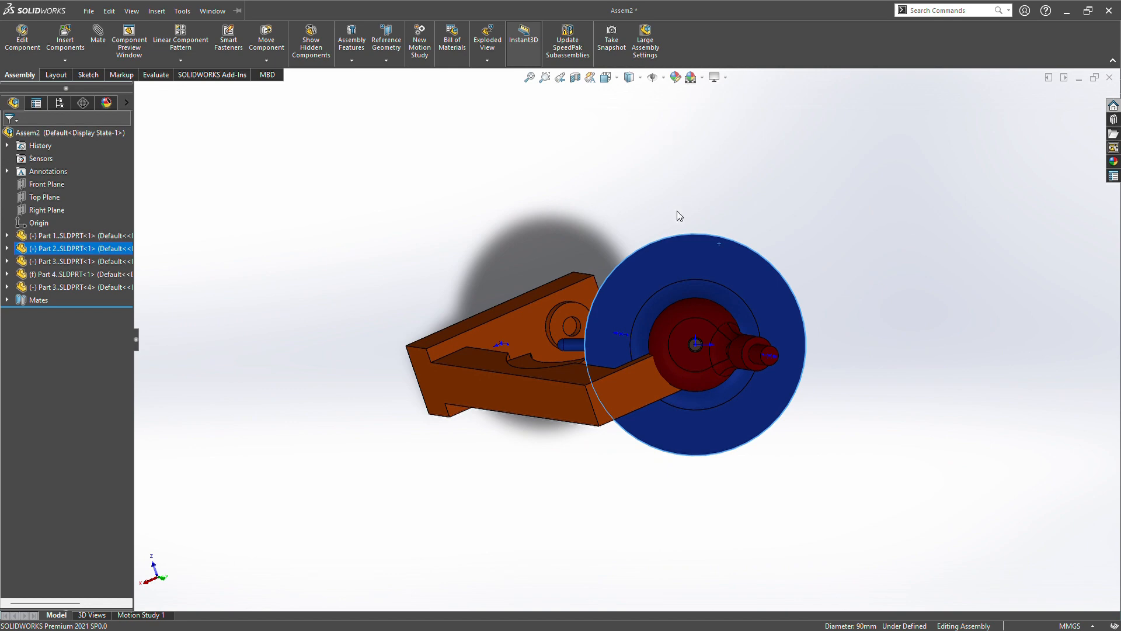
middle_click_drag(679, 217, 870, 327)
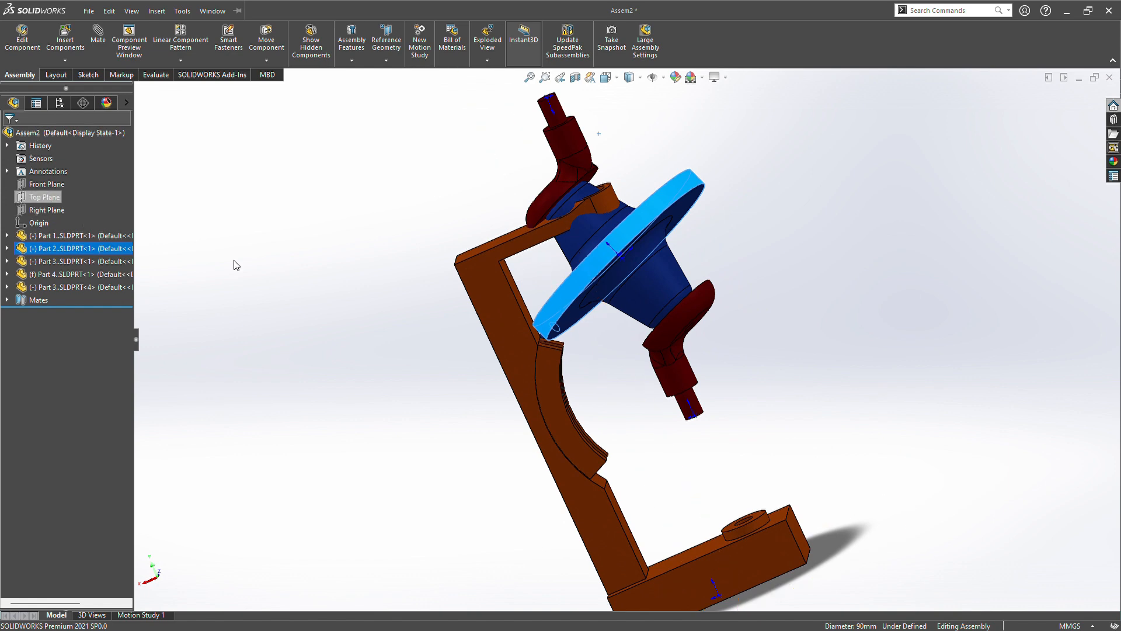
left_click(416, 321)
left_click_drag(587, 279, 628, 440)
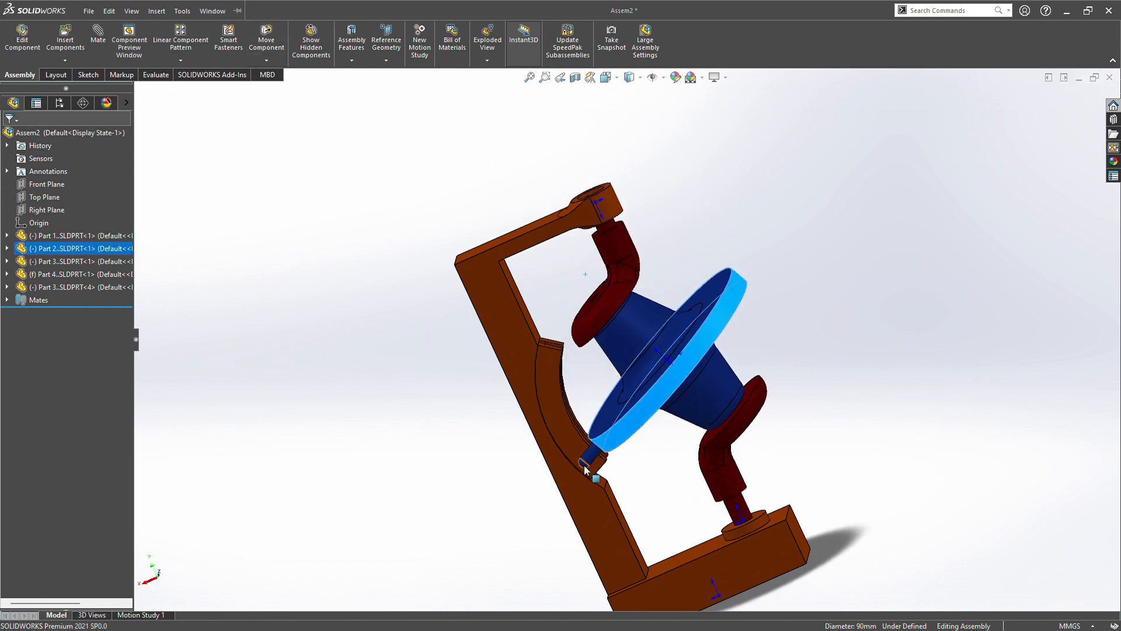
Step: Add a tangent mate between the rounded end of Part 2's rim pin and the curved face inside Part 4's guide slot
left_click(586, 466)
middle_click_drag(672, 488, 741, 466)
middle_click_drag(973, 415, 759, 476)
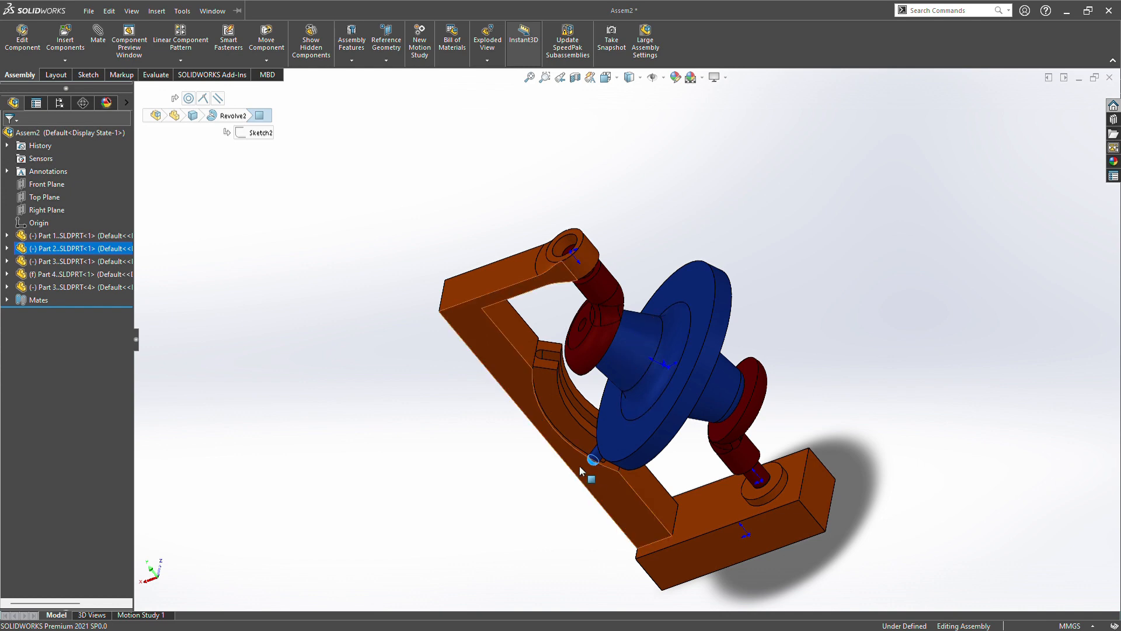
left_click(553, 356)
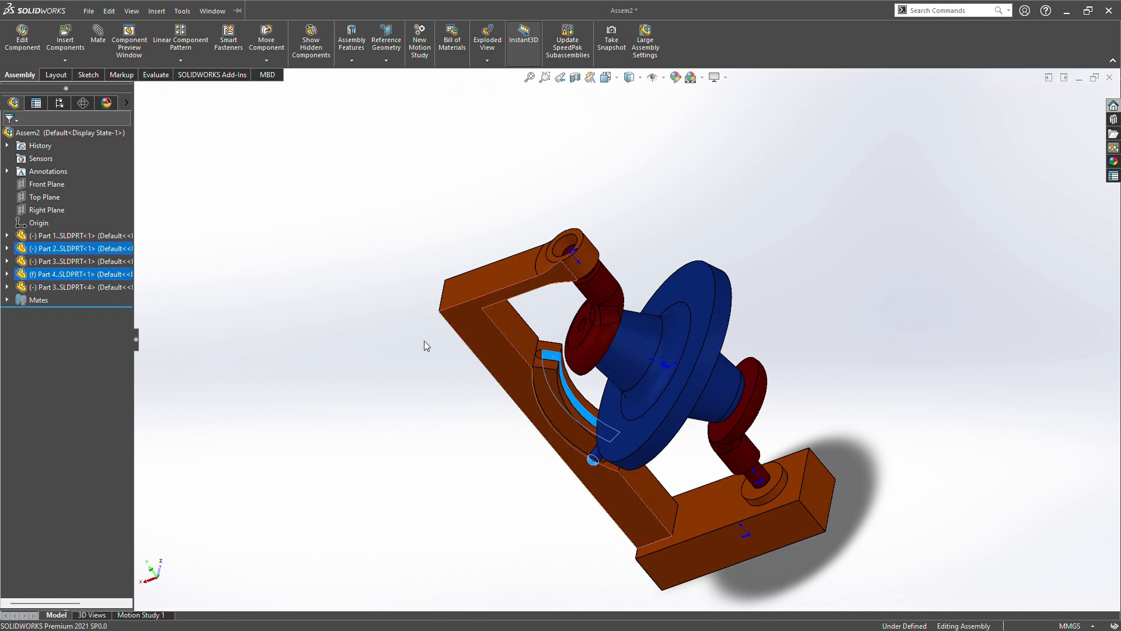
left_click(100, 42)
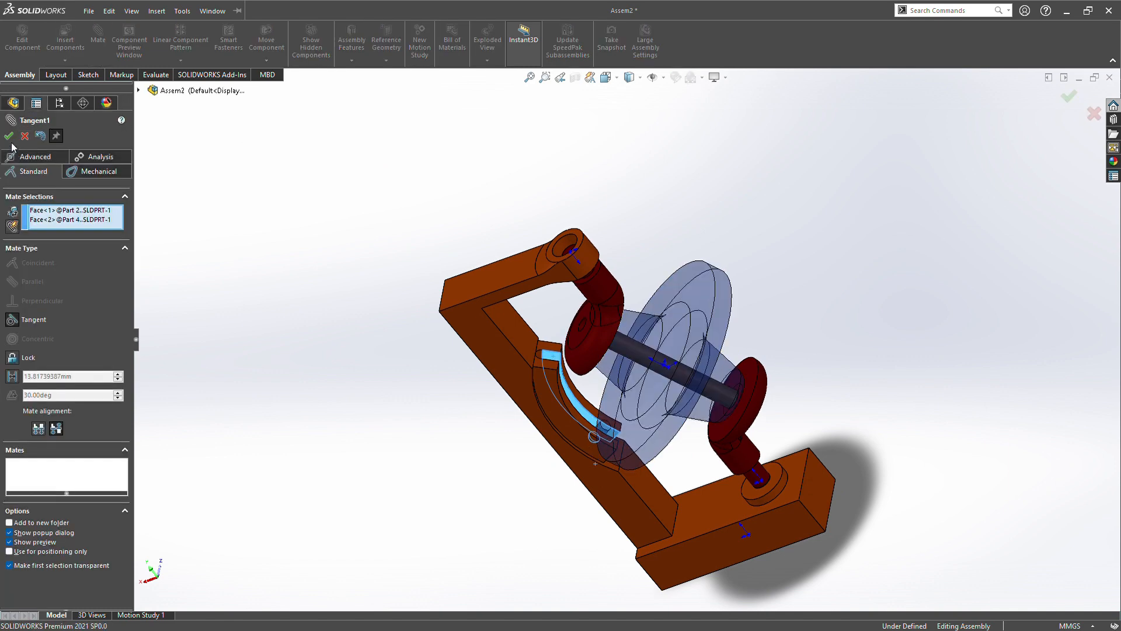
left_click(9, 136)
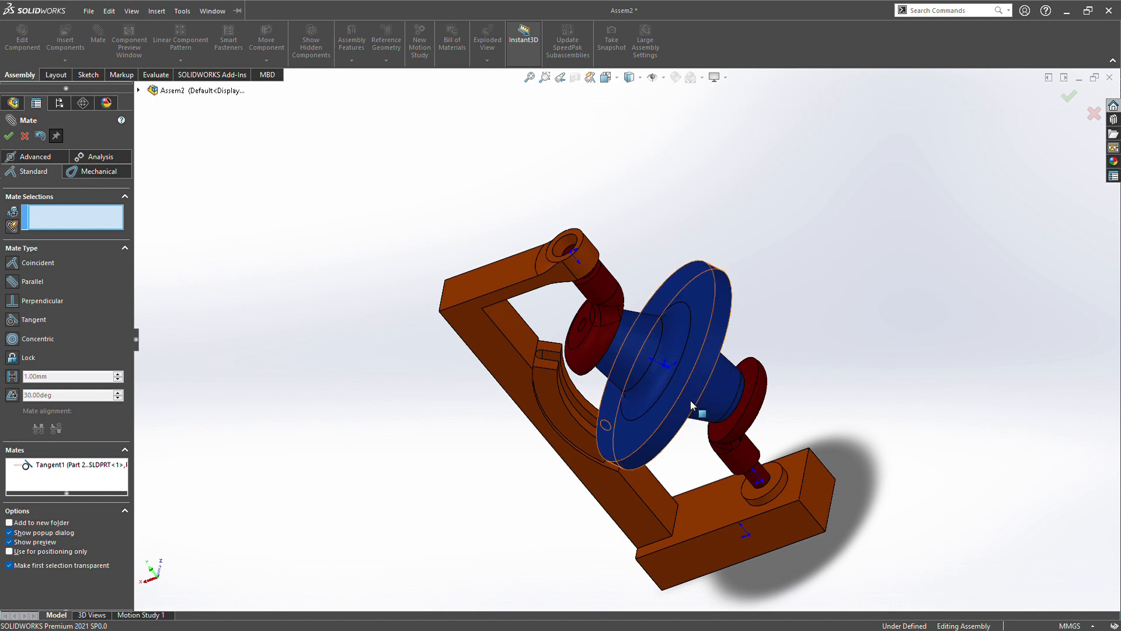
Step: Add a coincident mate between the end face of the lower Part 3's stub shaft and the floor of Part 4's base hole
right_click_drag(691, 405, 829, 408)
middle_click_drag(829, 408, 748, 278)
scroll(756, 370, "down", 6)
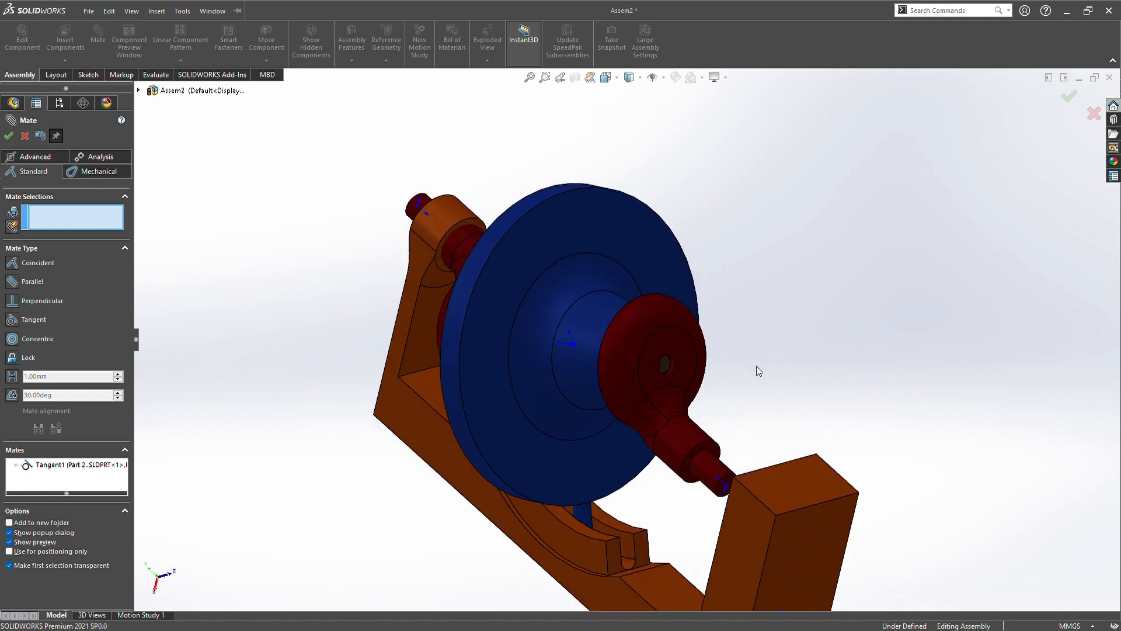
middle_click_drag(762, 401, 768, 485)
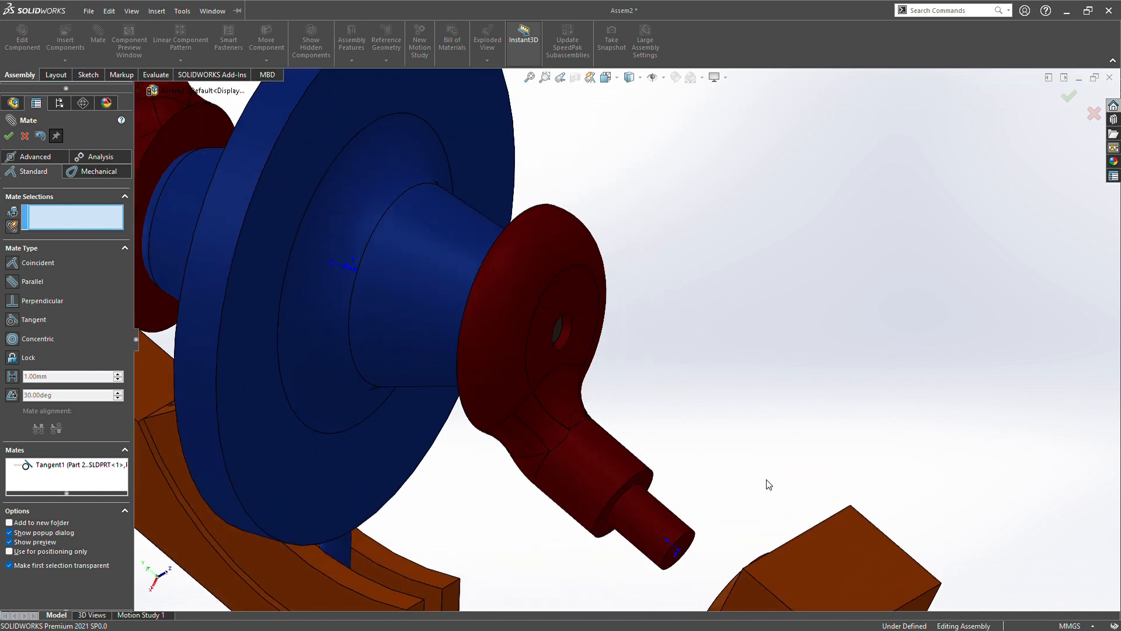
left_click(684, 549)
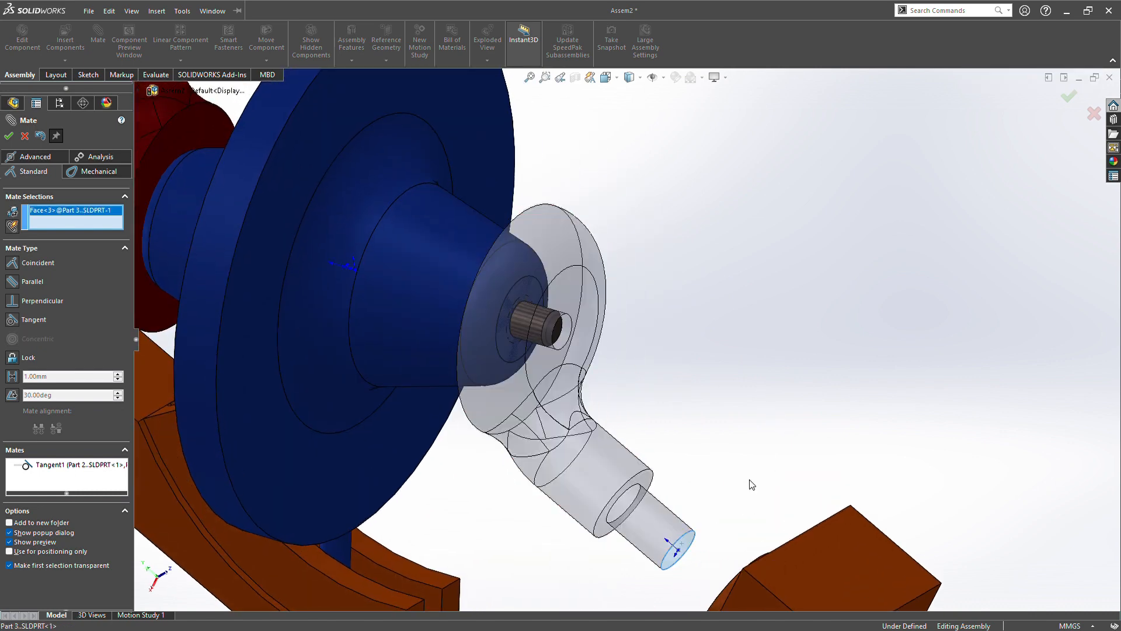
middle_click_drag(753, 485, 783, 383)
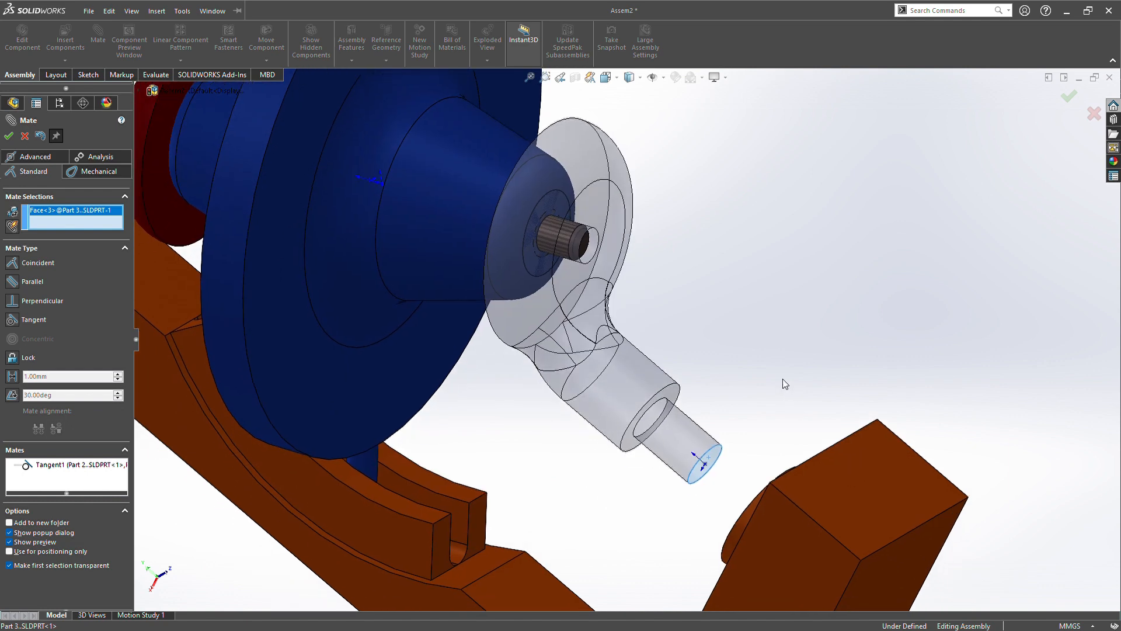
scroll(834, 480, "down", 3)
middle_click_drag(834, 479, 796, 454)
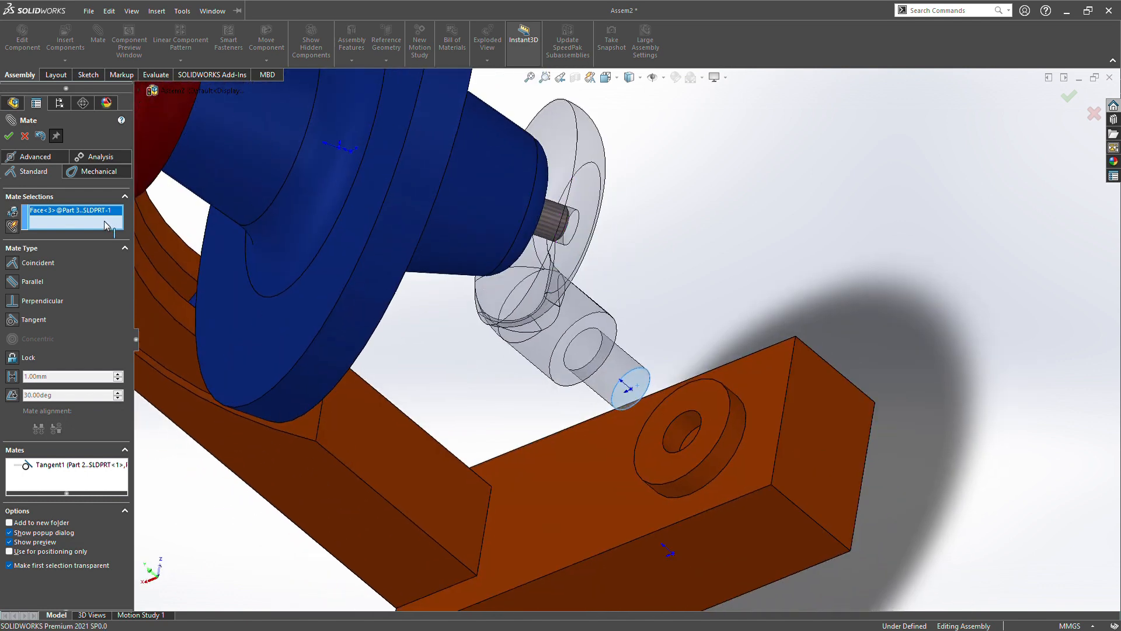
left_click(689, 437)
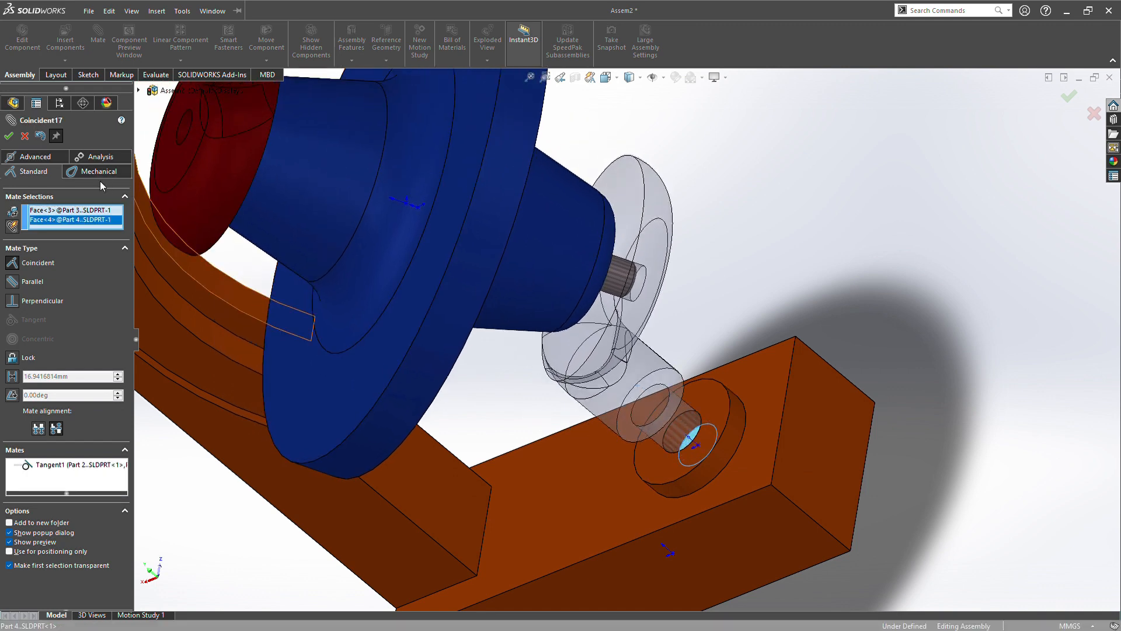
left_click(9, 136)
left_click(23, 136)
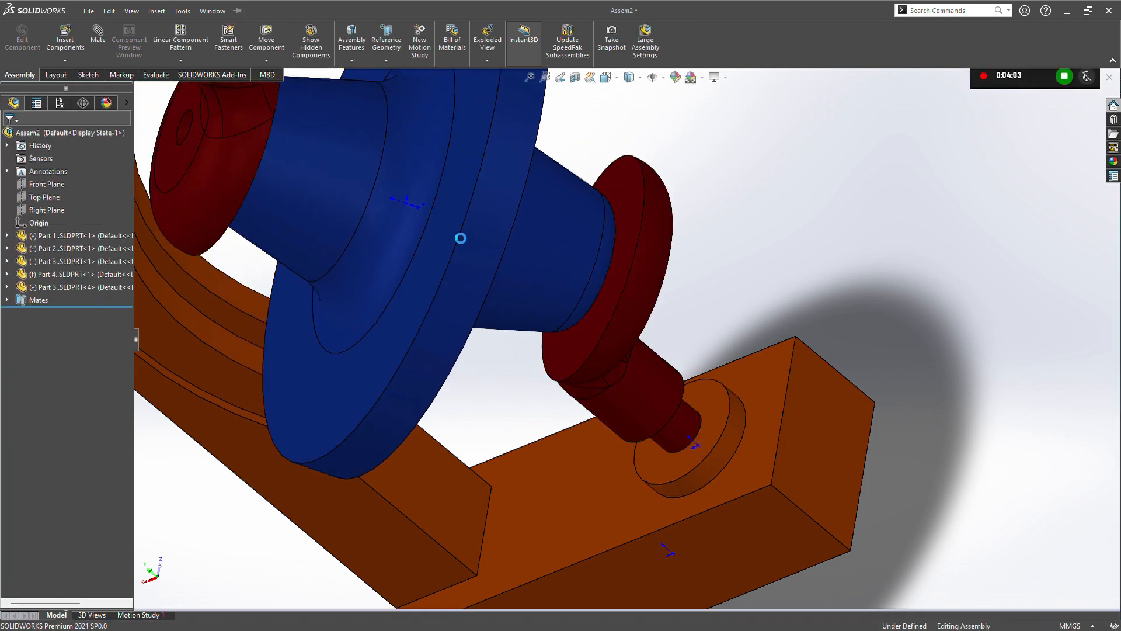
Step: Turn the mechanism by moving Part 2's disc and the lower Part 3, and inspect its motion in the bracket
scroll(698, 246, "up", 5)
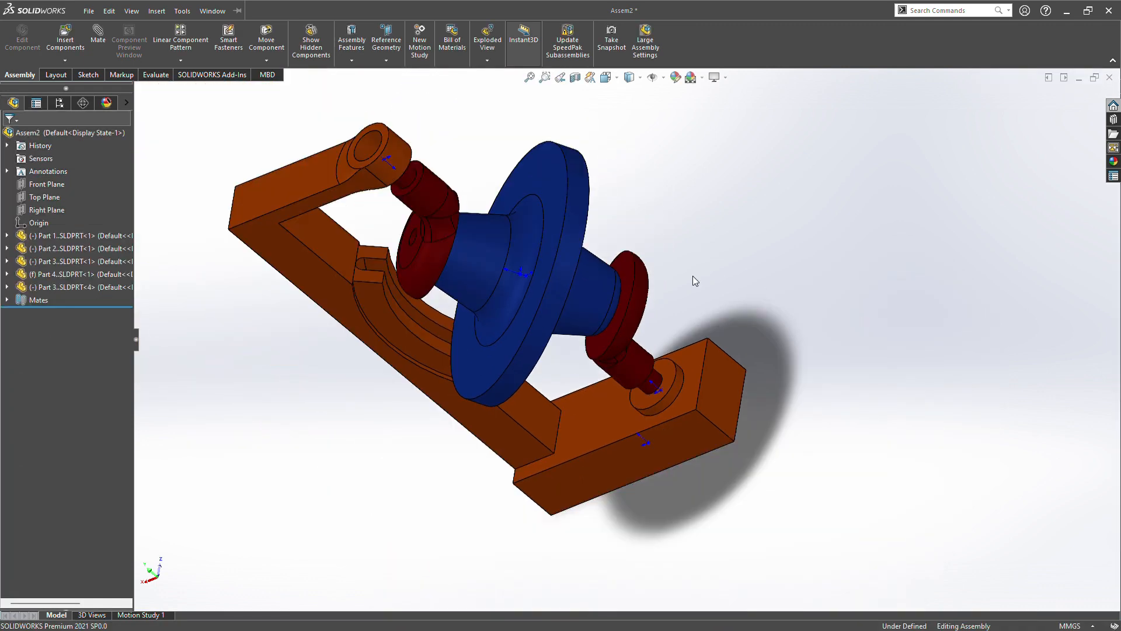
left_click_drag(541, 324, 703, 144)
left_click_drag(514, 368, 683, 278)
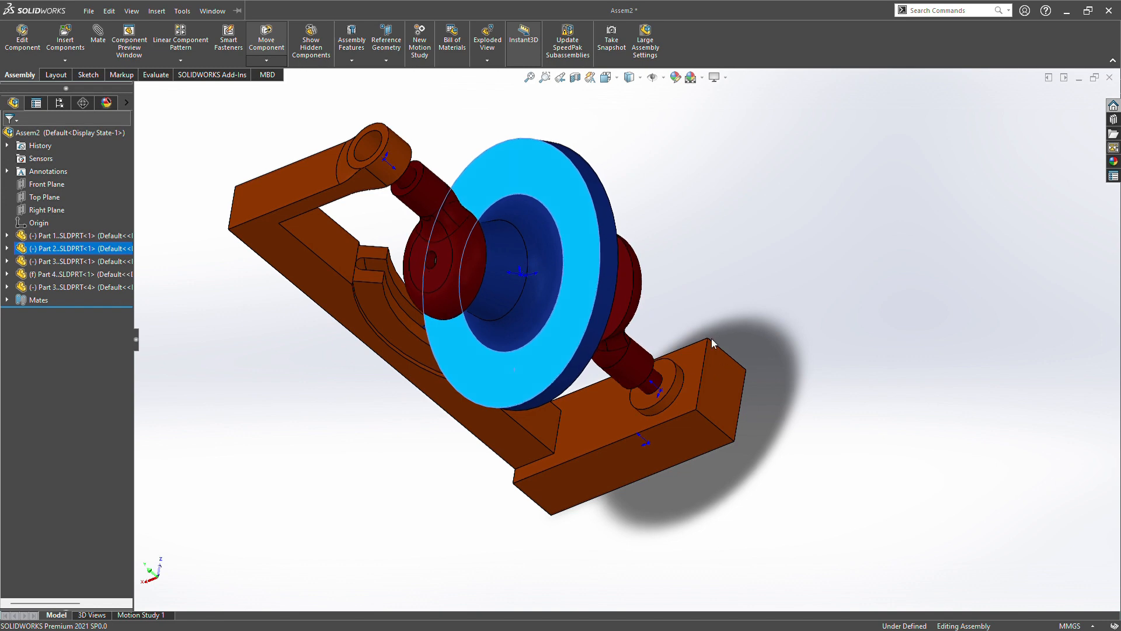
left_click_drag(623, 367, 482, 159)
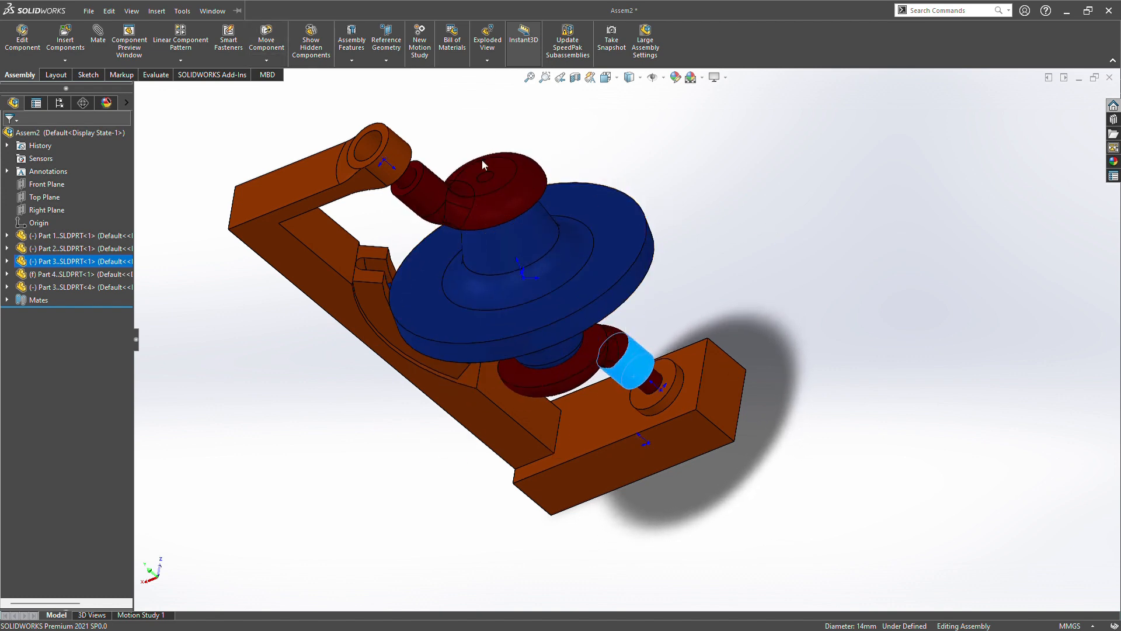
middle_click_drag(270, 315, 309, 199)
scroll(331, 307, "down", 3)
scroll(330, 321, "up", 7)
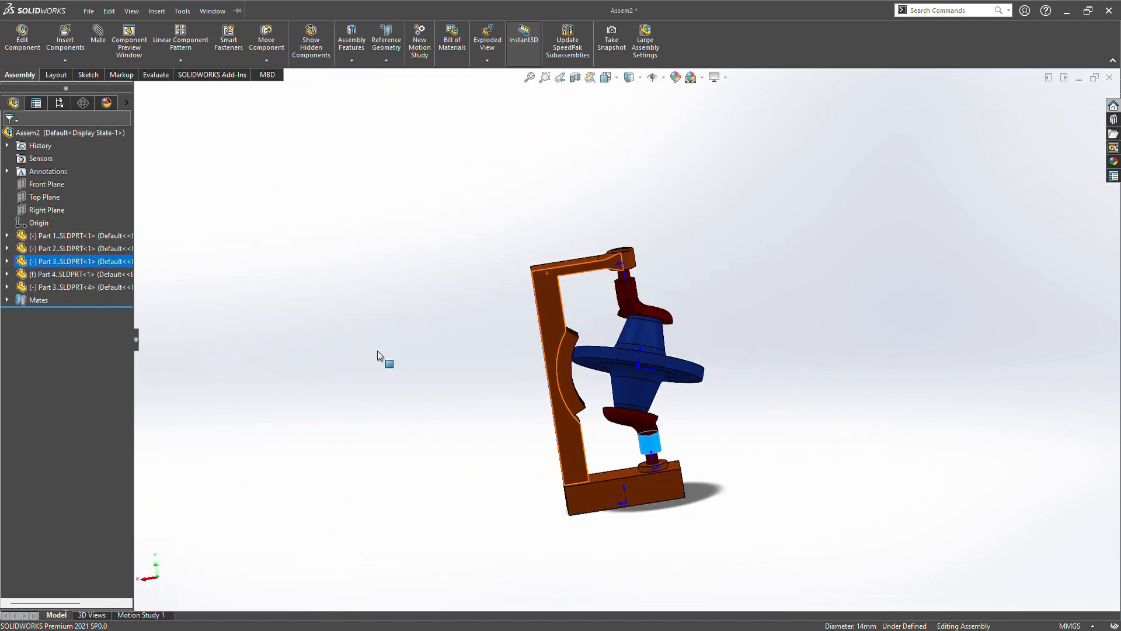
middle_click_drag(378, 350, 325, 346)
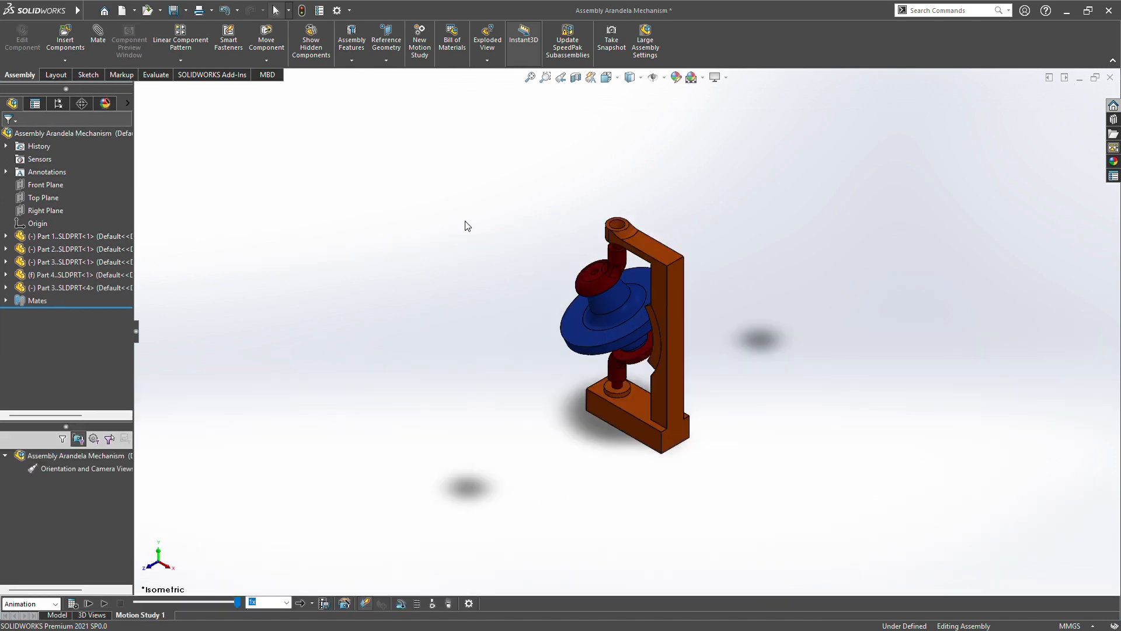
Step: Start an exploded view and pull the upper Part 3 about 200.56 mm out along the Z axis
left_click(487, 41)
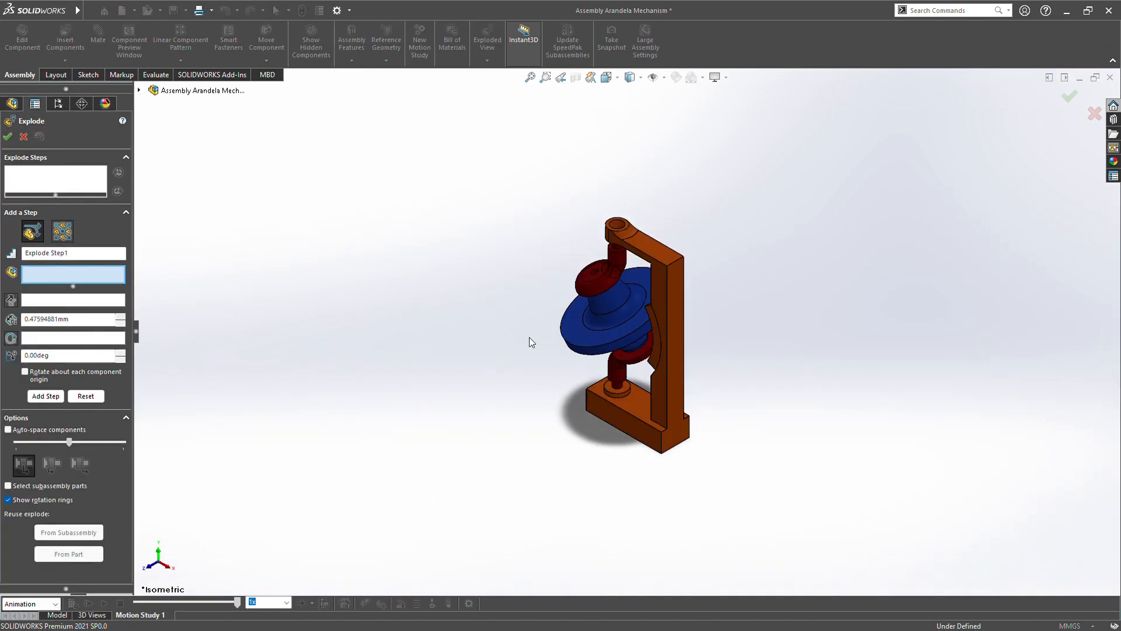
left_click(611, 286)
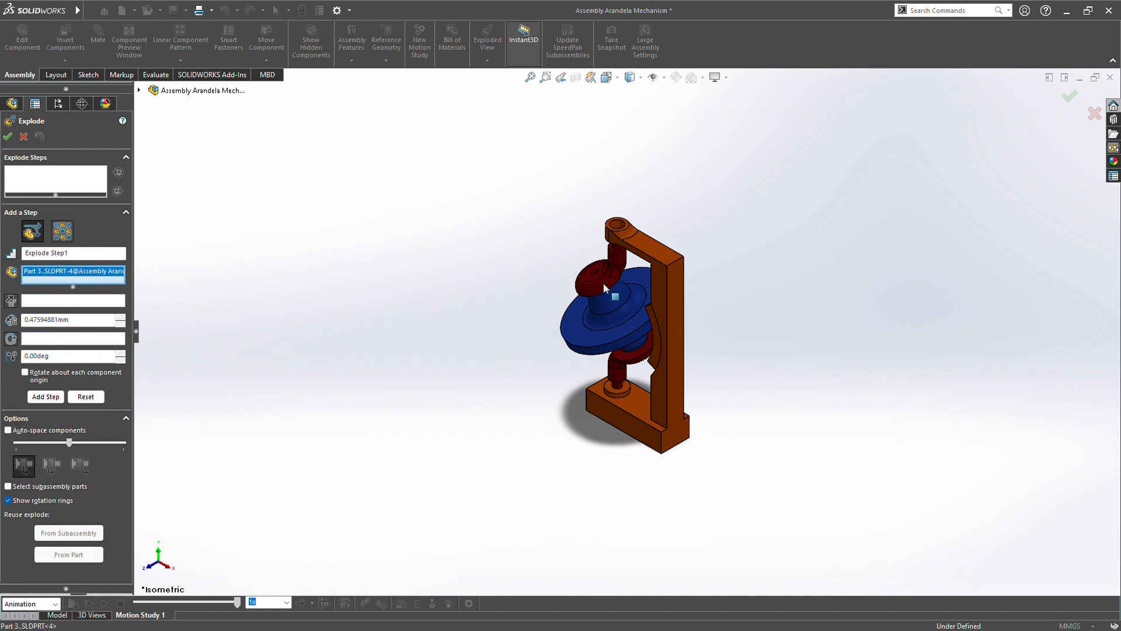
left_click_drag(558, 288, 344, 352)
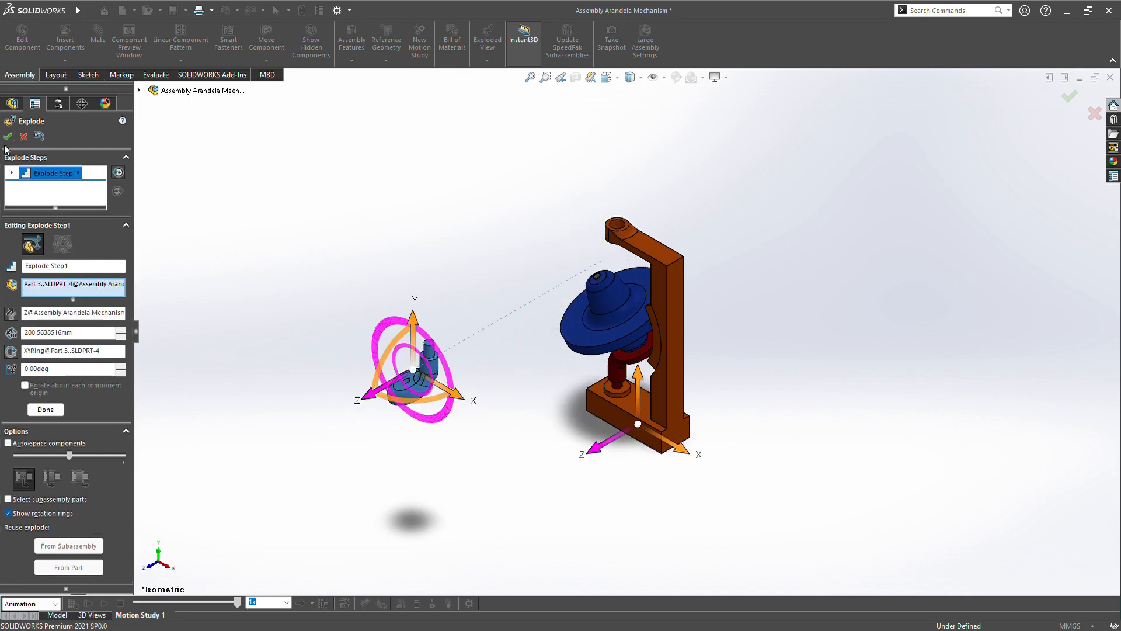
Step: Finish the upper Part 3's explode step and add one pulling the lower Part 3 about 151.65 mm back along the Z axis
left_click(46, 410)
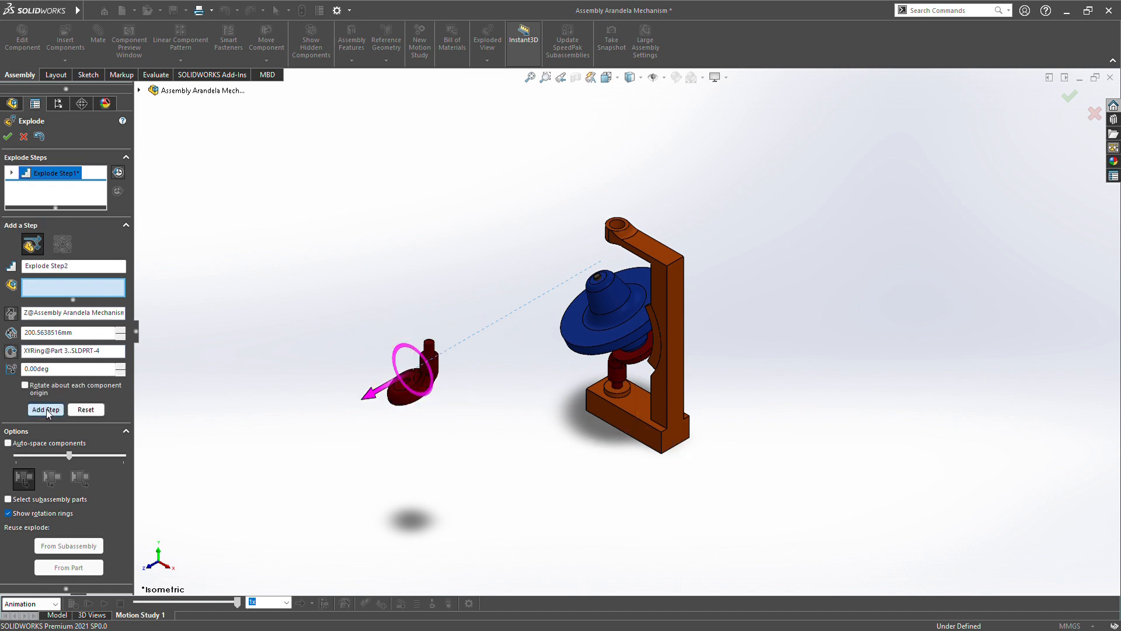
left_click(616, 376)
left_click_drag(642, 374, 743, 308)
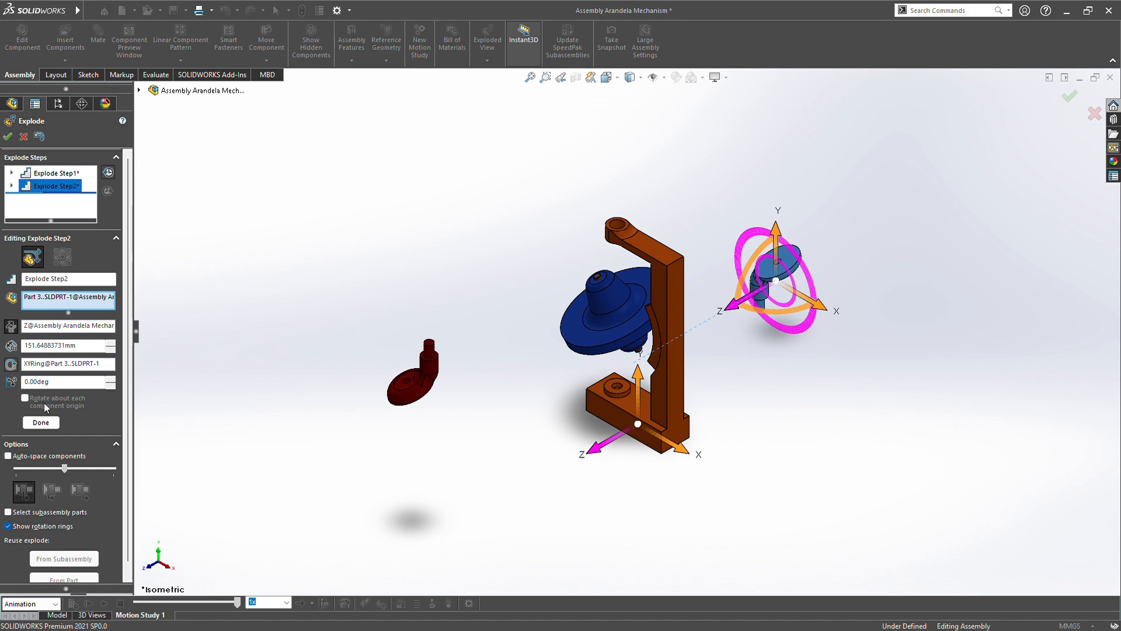
left_click(45, 426)
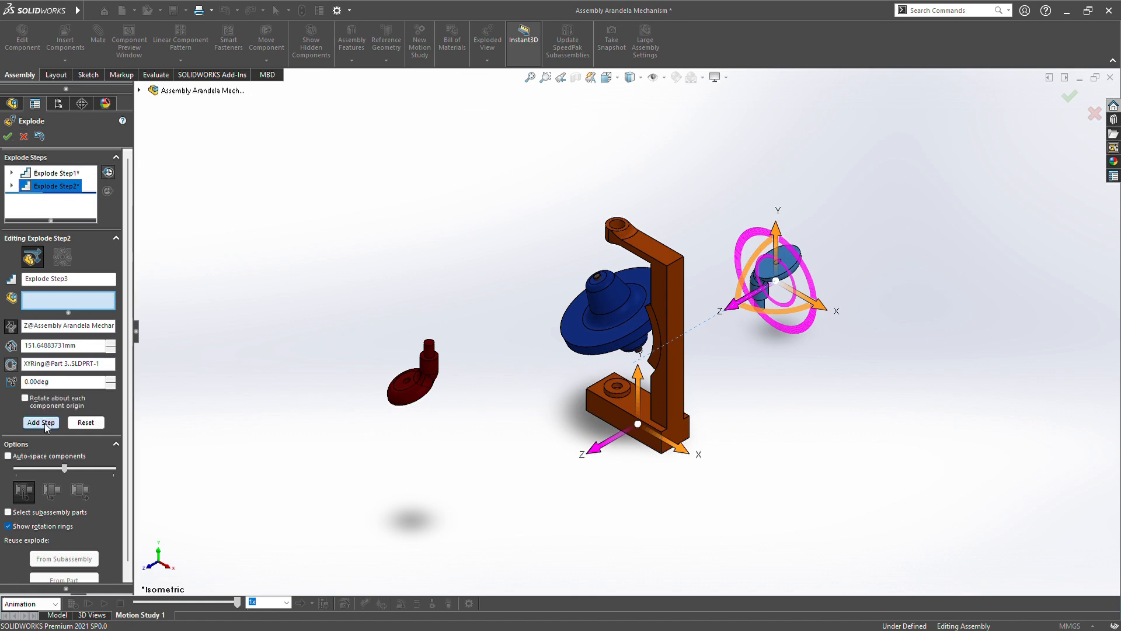
Step: Add an explode step that moves the Part 4 bracket about 216.79 mm along the X axis
left_click(567, 326)
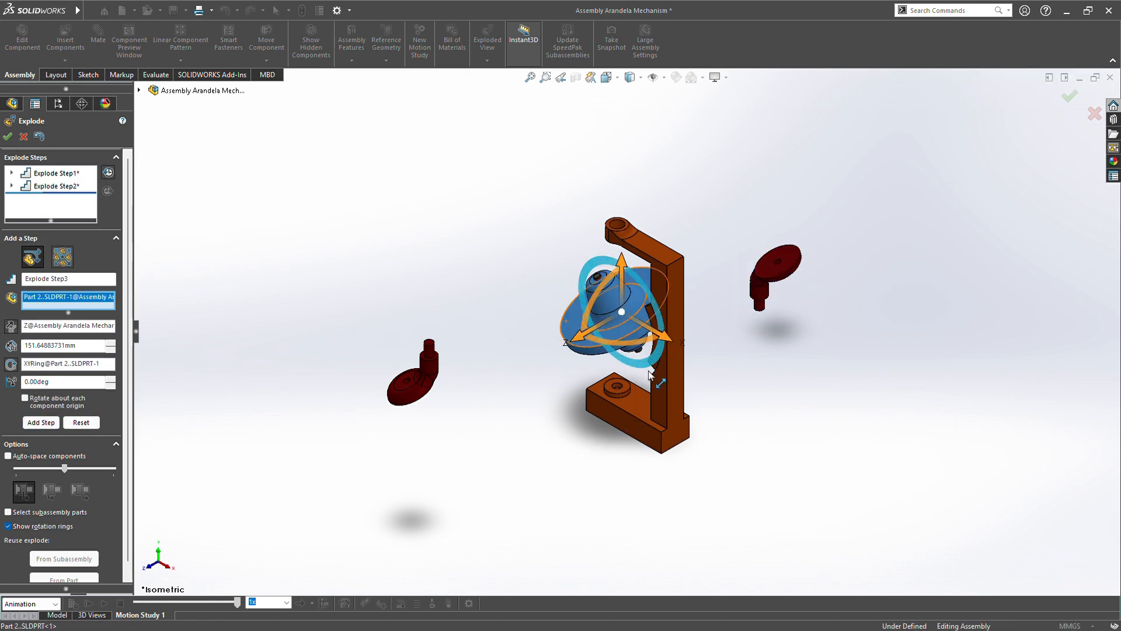
left_click(672, 391)
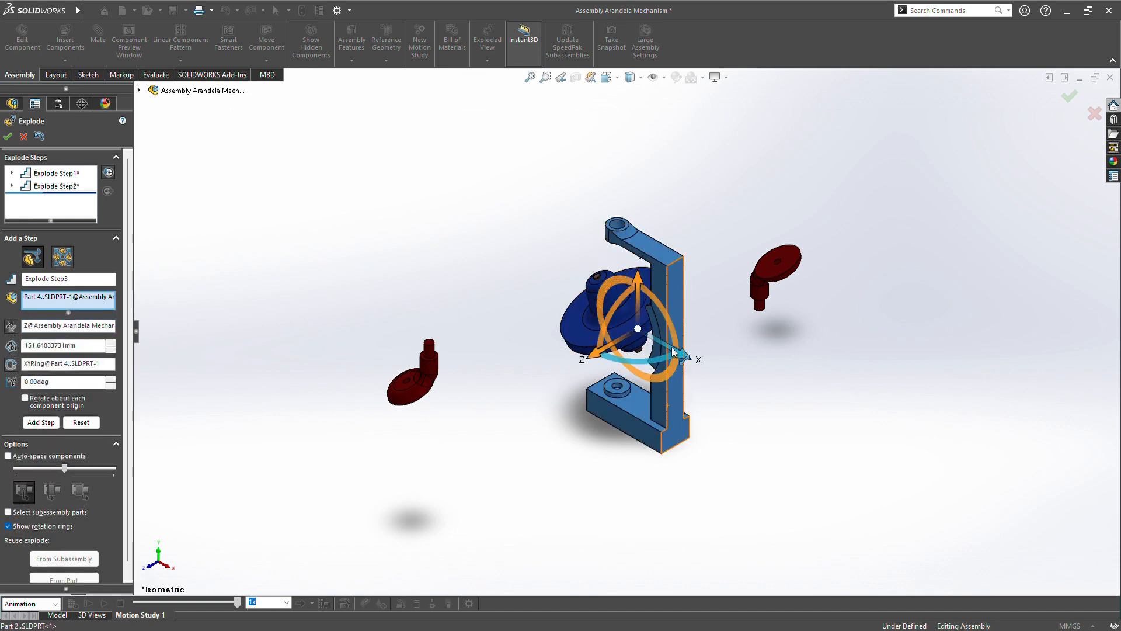
left_click_drag(675, 352, 900, 438)
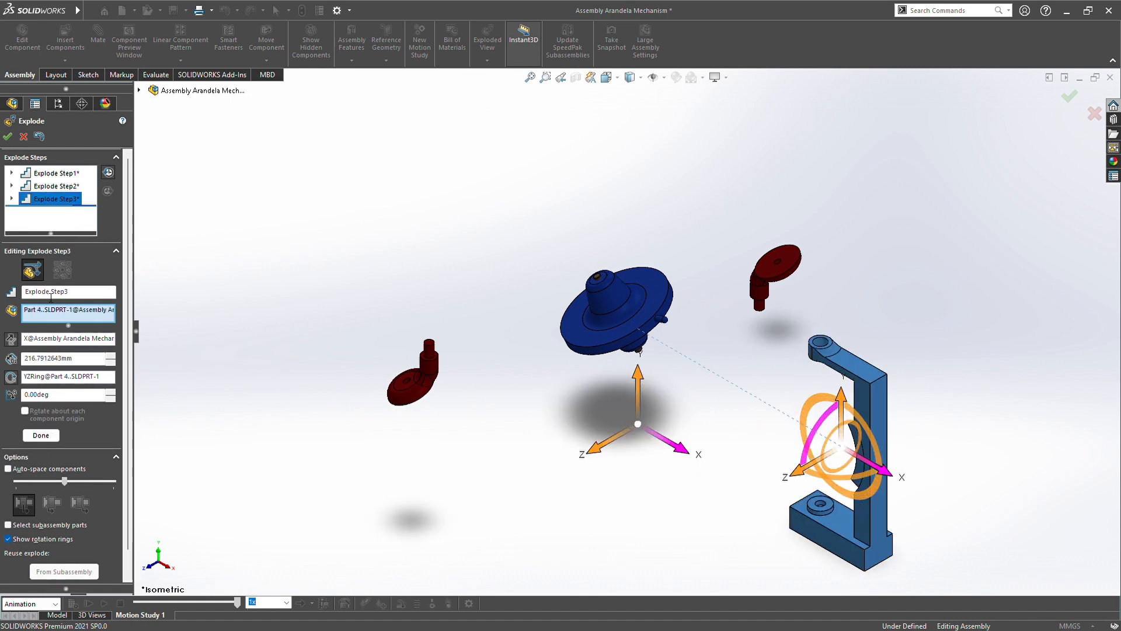
left_click(50, 441)
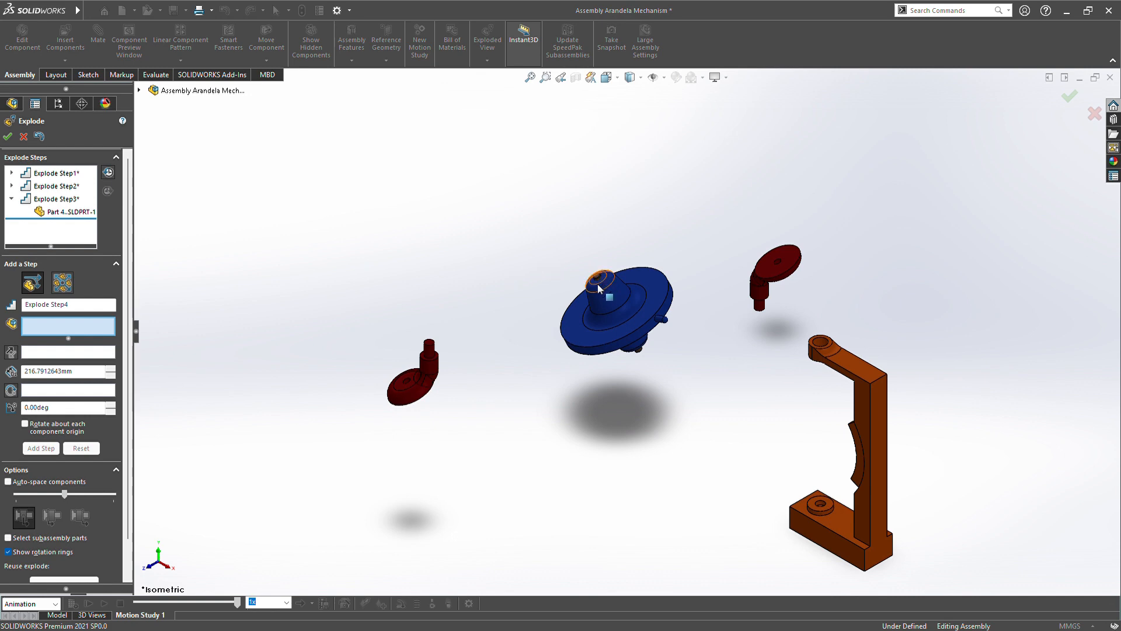
Step: Add an explode step with rotation about each component origin, pulling the Part 1 pin about 106.10 mm out of the disc along its own axis
scroll(599, 287, "down", 5)
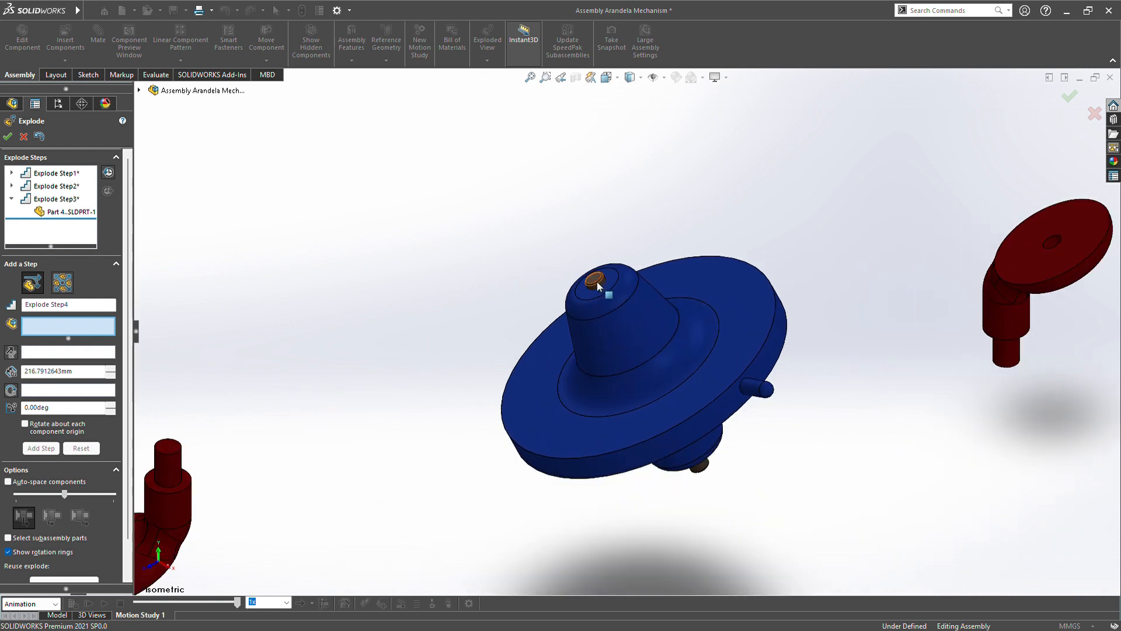
scroll(598, 286, "down", 3)
left_click(461, 204)
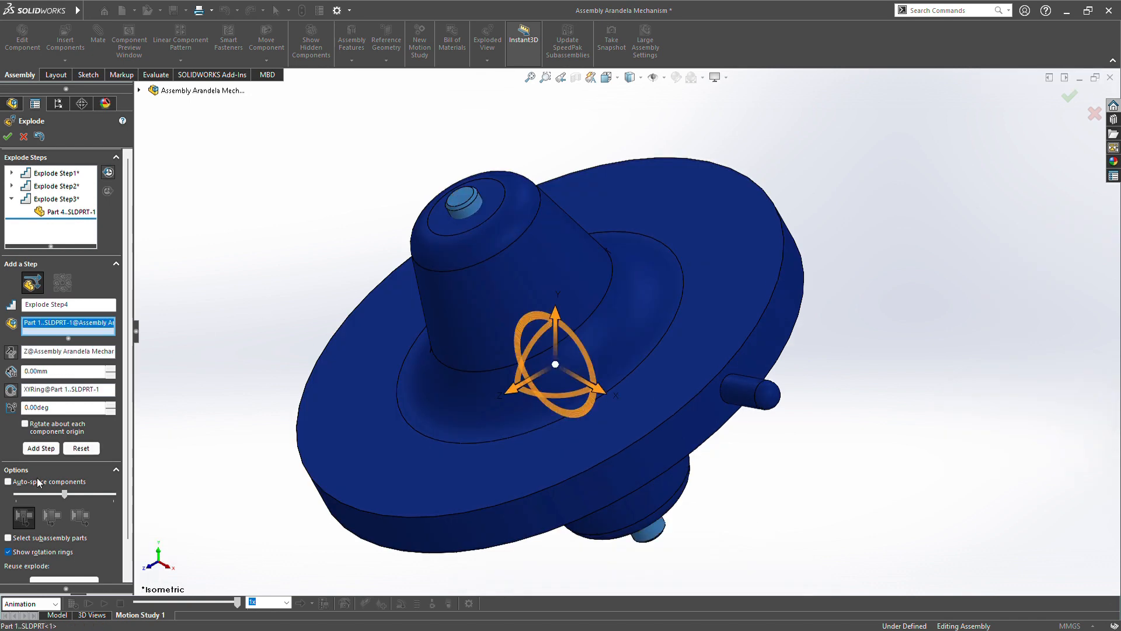
left_click(25, 423)
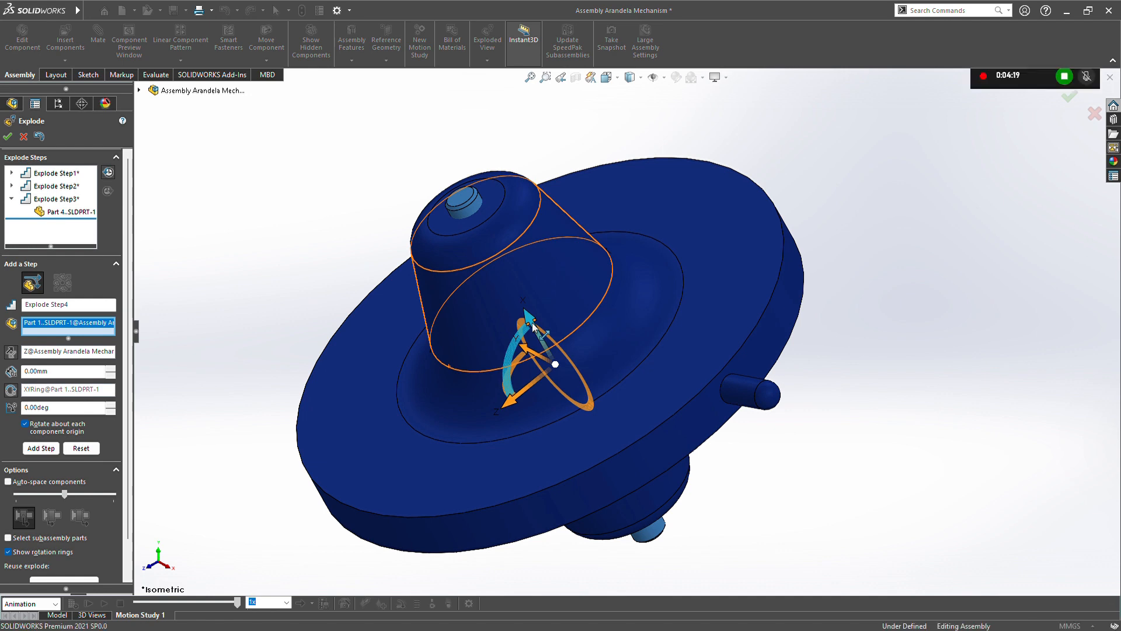
left_click_drag(533, 328, 270, 86)
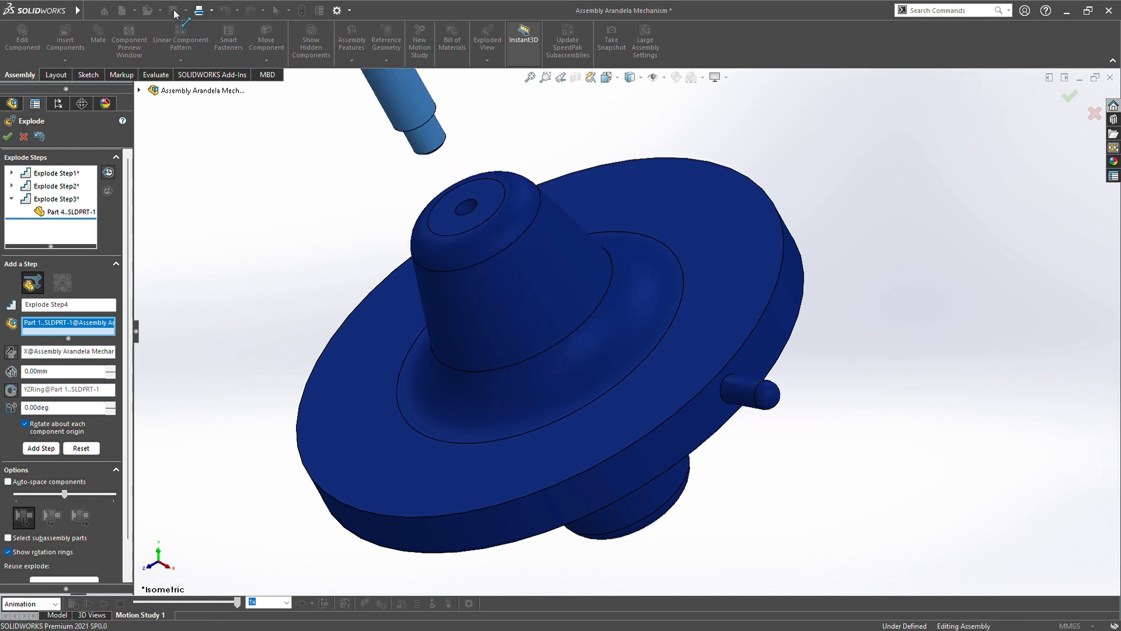
scroll(358, 328, "up", 7)
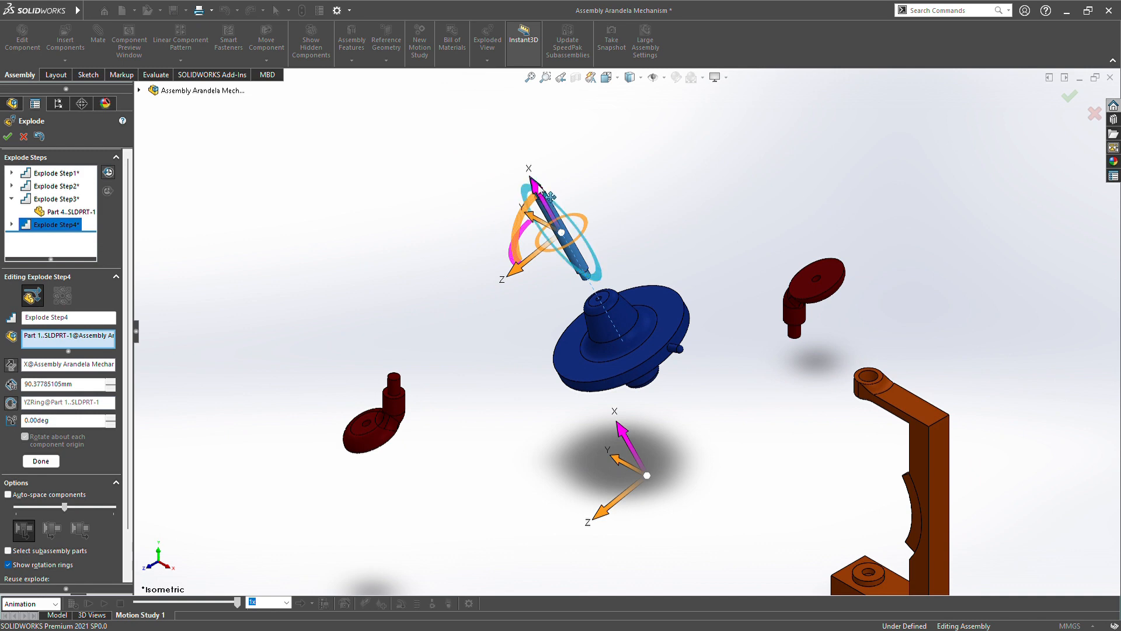
left_click_drag(548, 196, 537, 178)
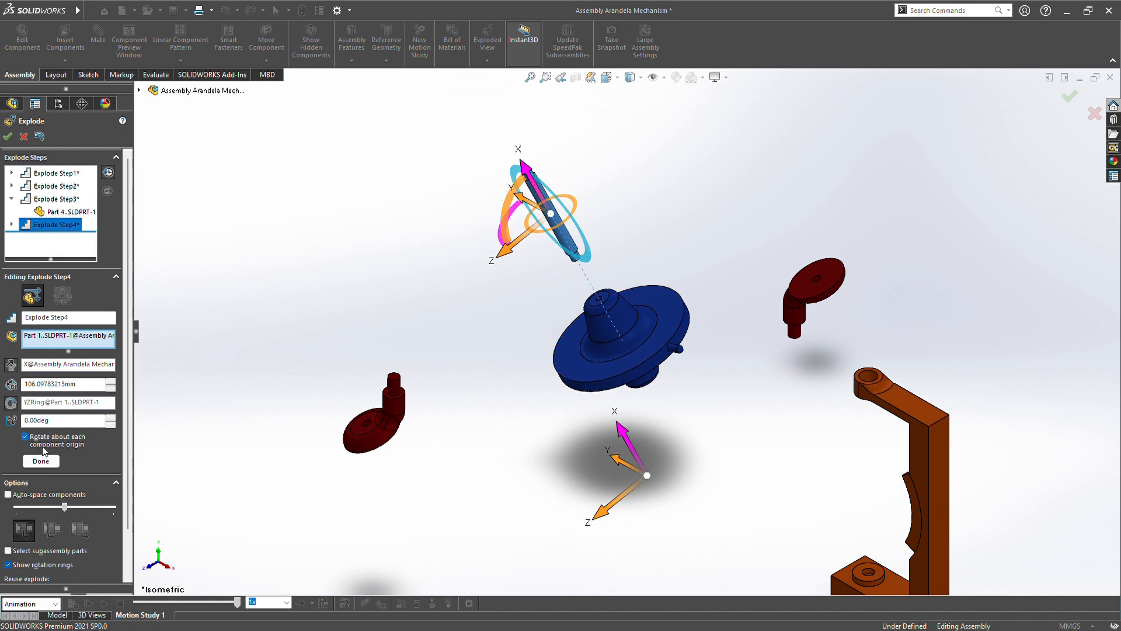
left_click(41, 460)
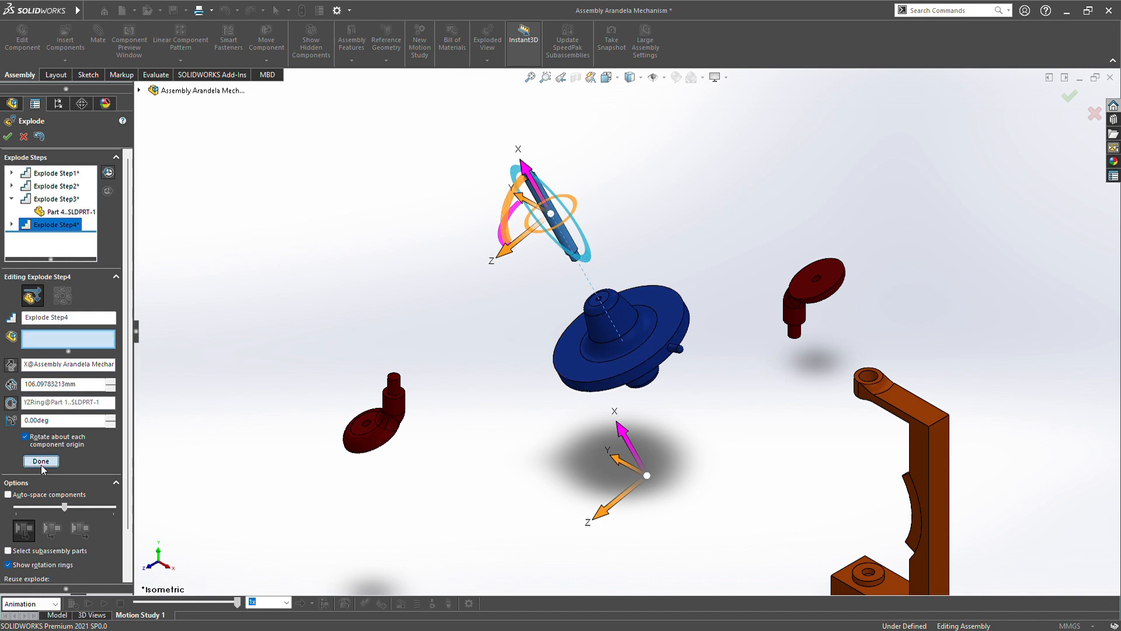
Step: Move the Part 2 disc about 85.49 mm down along its own tilted Y axis and accept the exploded view
left_click(584, 371)
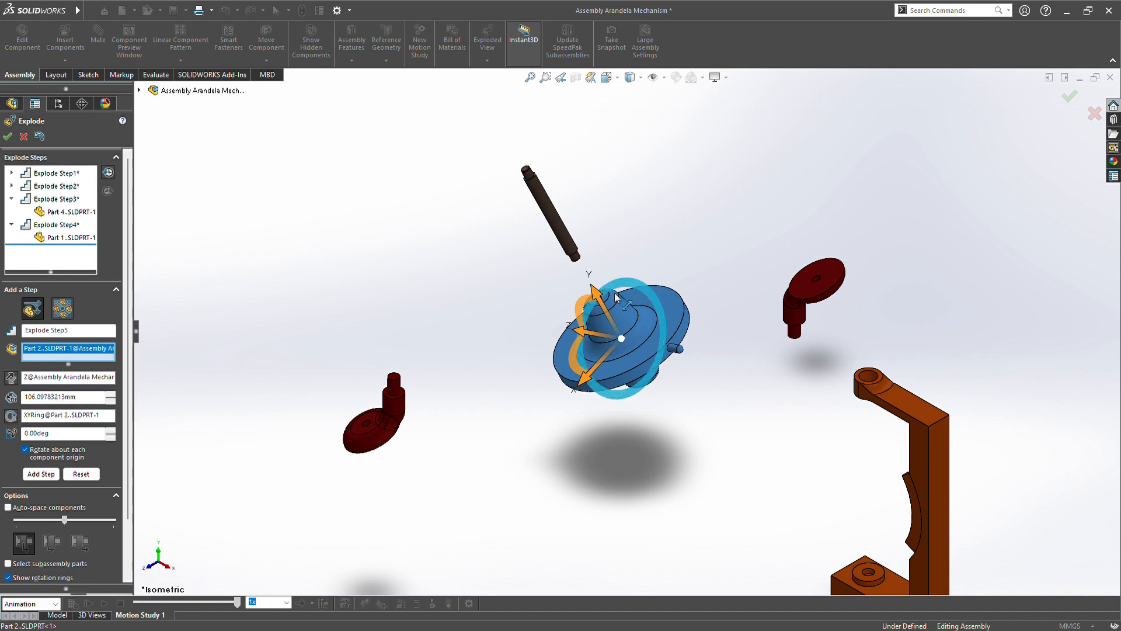
left_click_drag(599, 299, 643, 385)
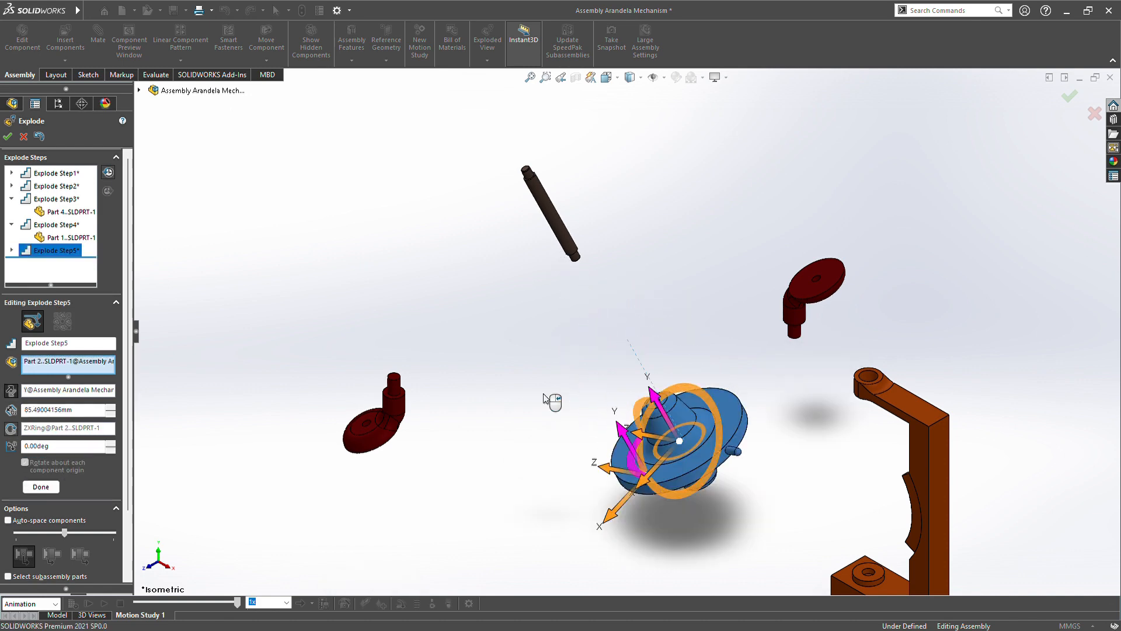
left_click(8, 137)
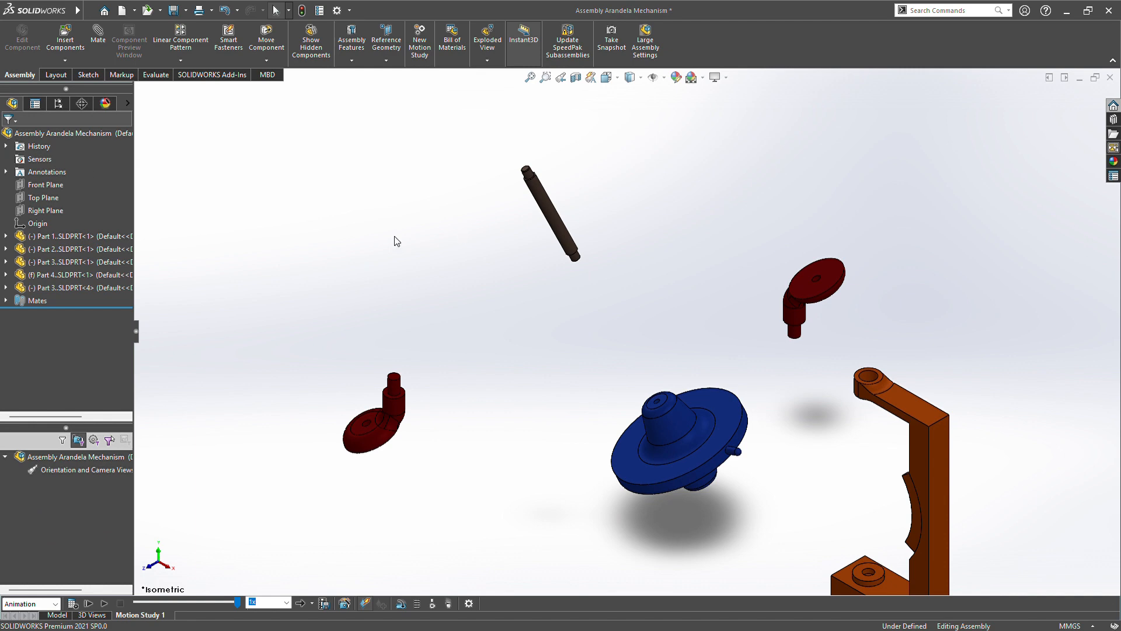
Step: Play the motion study's explode and collapse animation, replay it from the start at 0.5x speed, and view the exploded parts
left_click(104, 604)
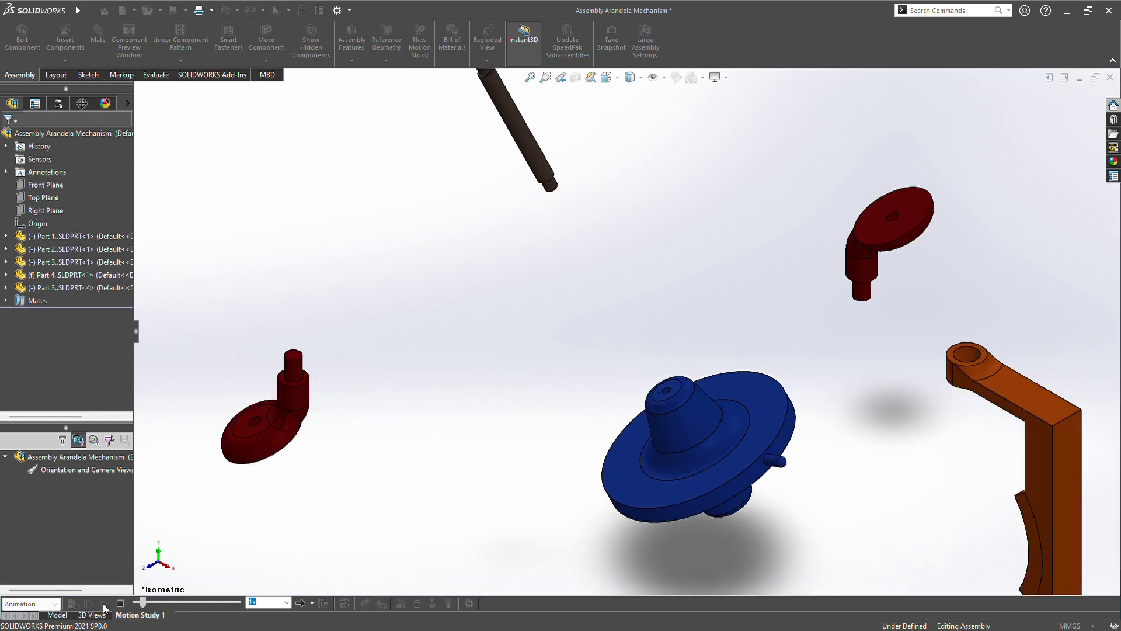
left_click(120, 605)
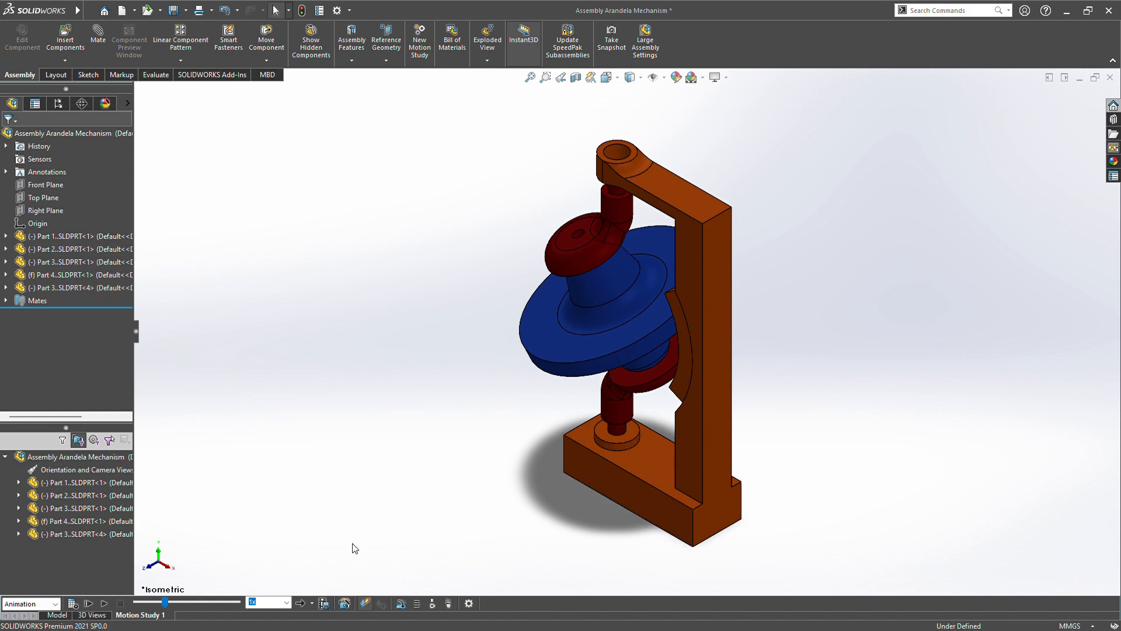
left_click(105, 604)
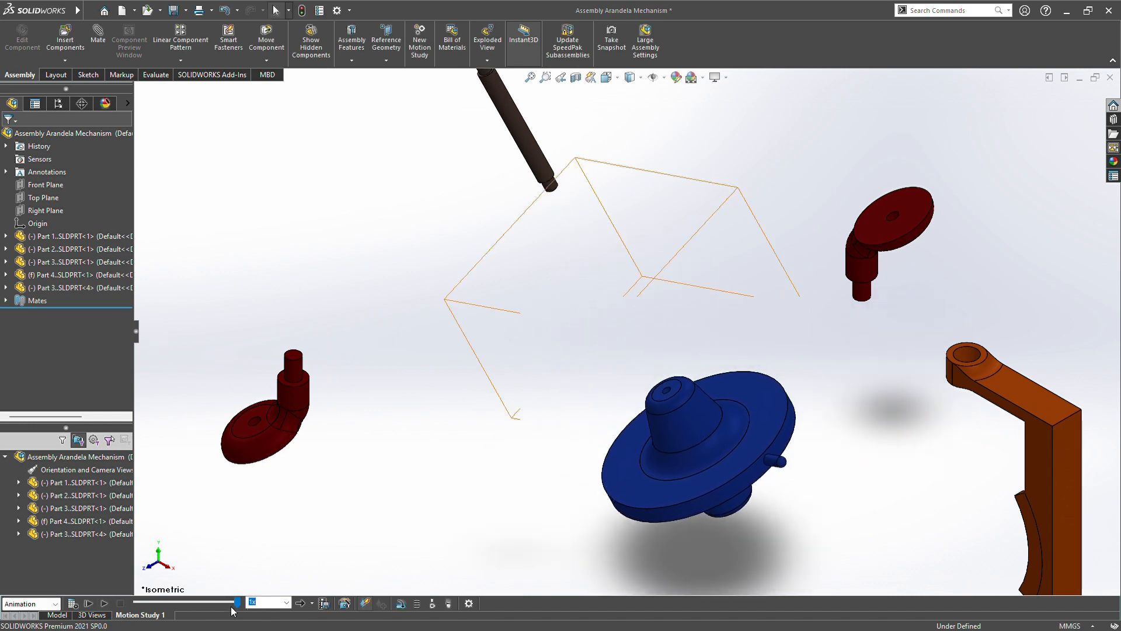
left_click_drag(234, 604, 134, 608)
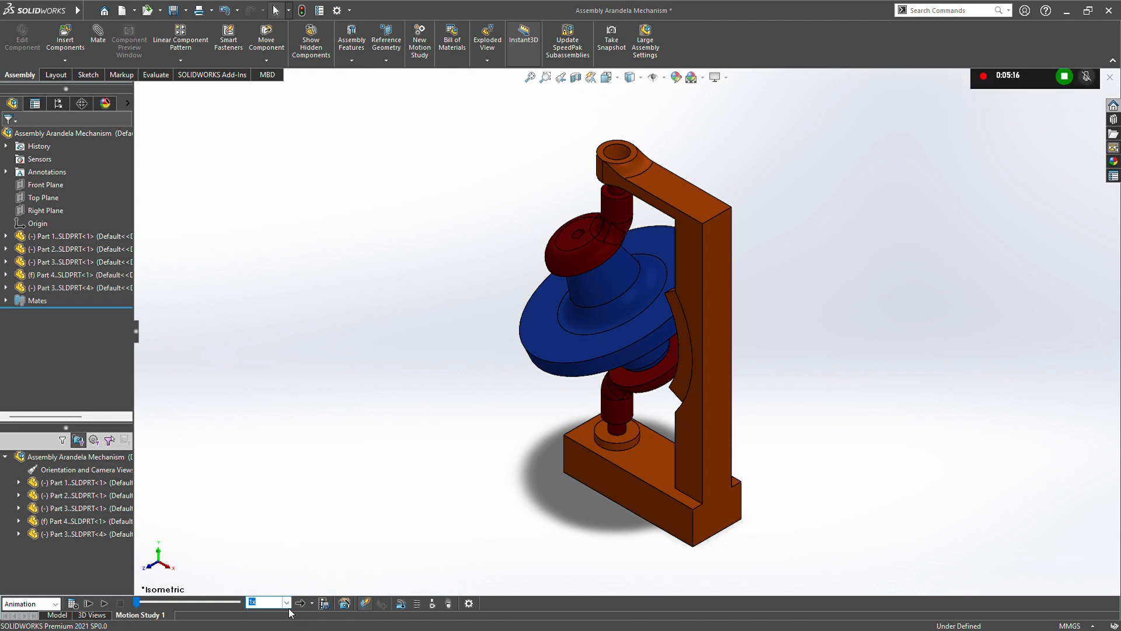
left_click(111, 604)
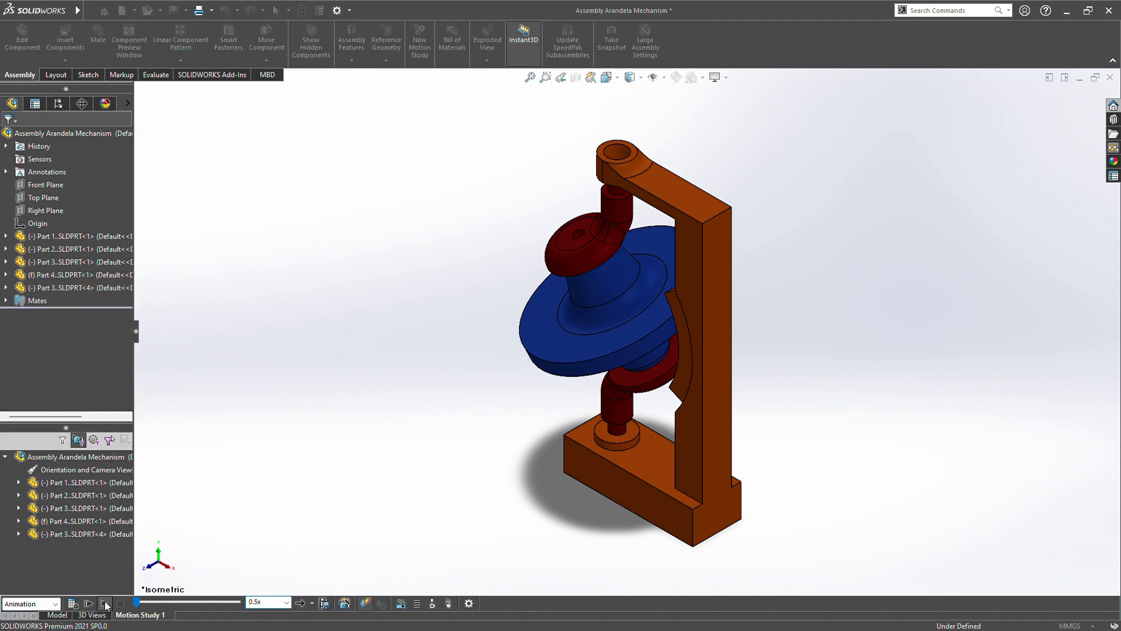
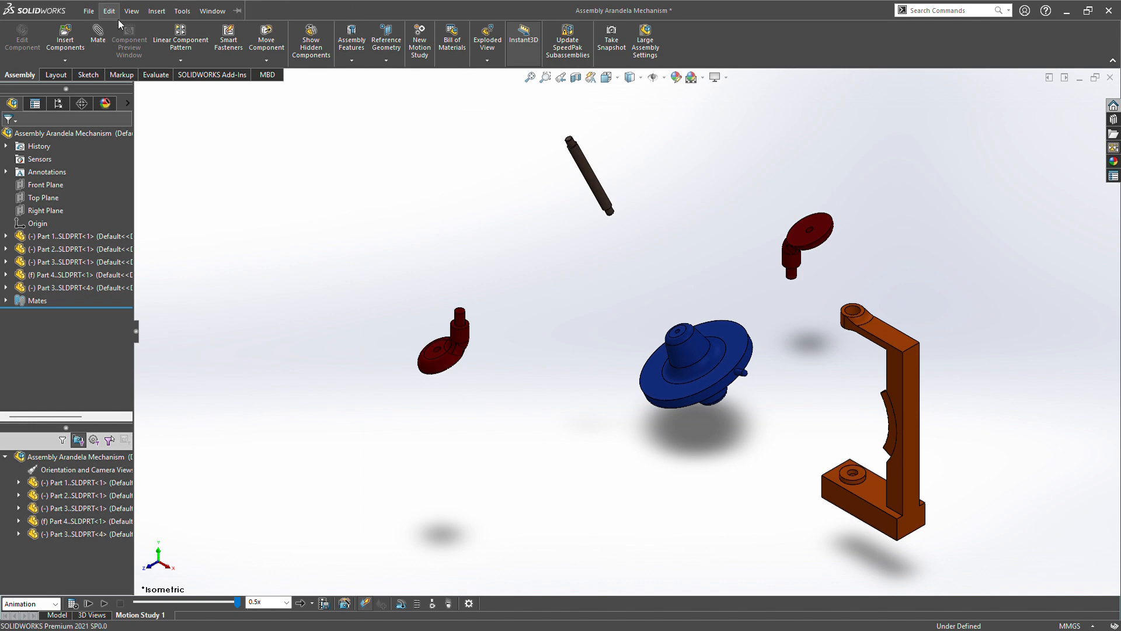
left_click(618, 80)
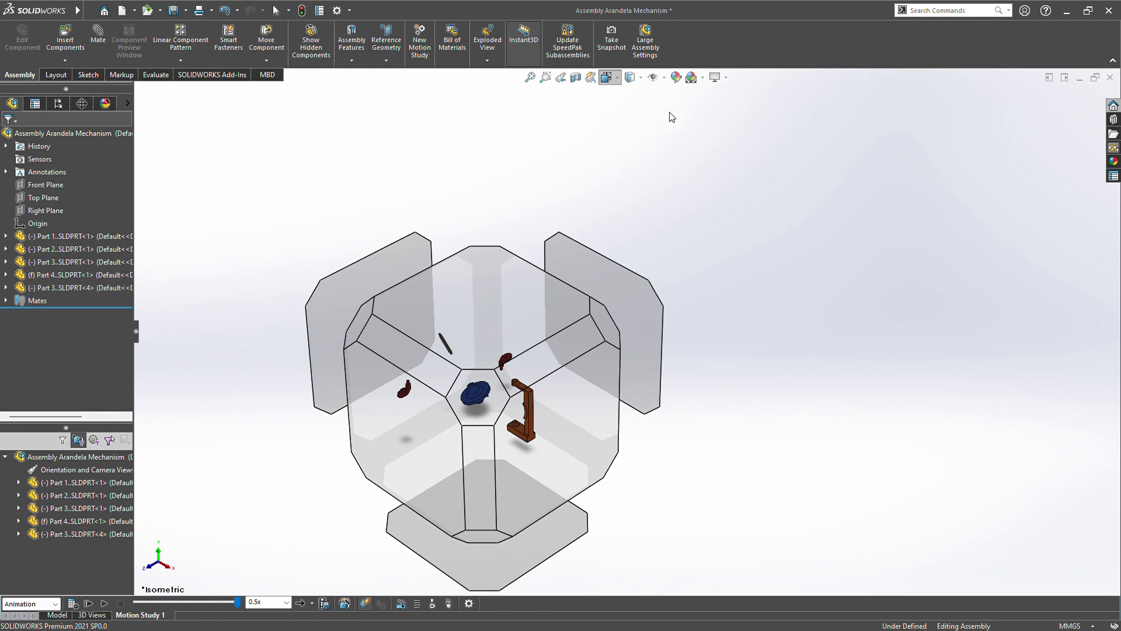
left_click(672, 116)
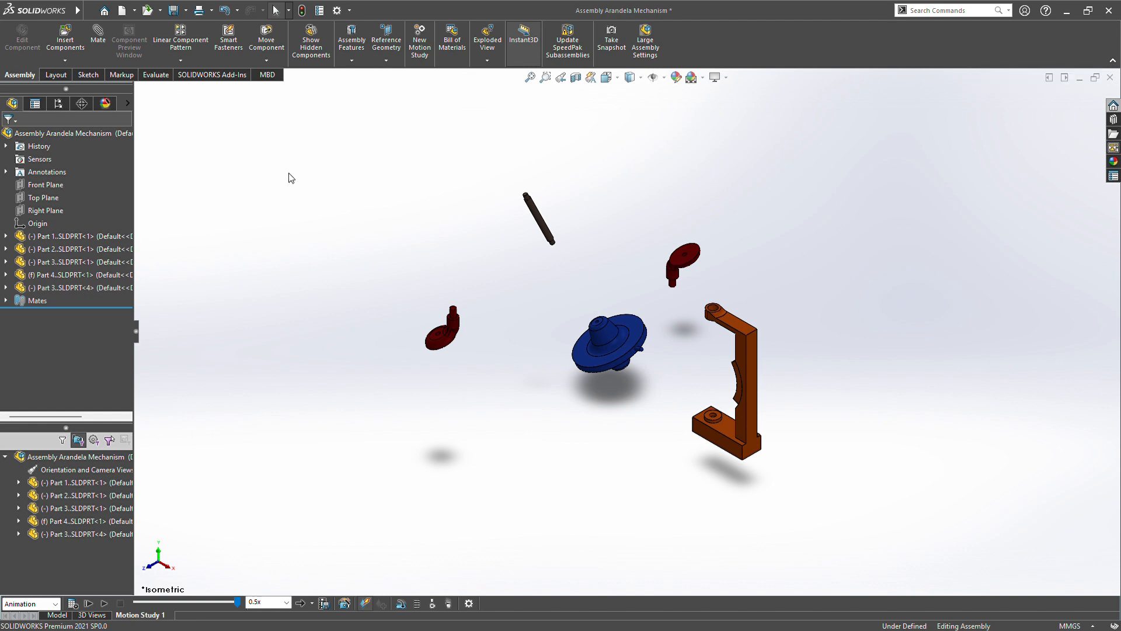
Step: Return from the motion study to the assembly model and create a drawing from the assembly
left_click(57, 615)
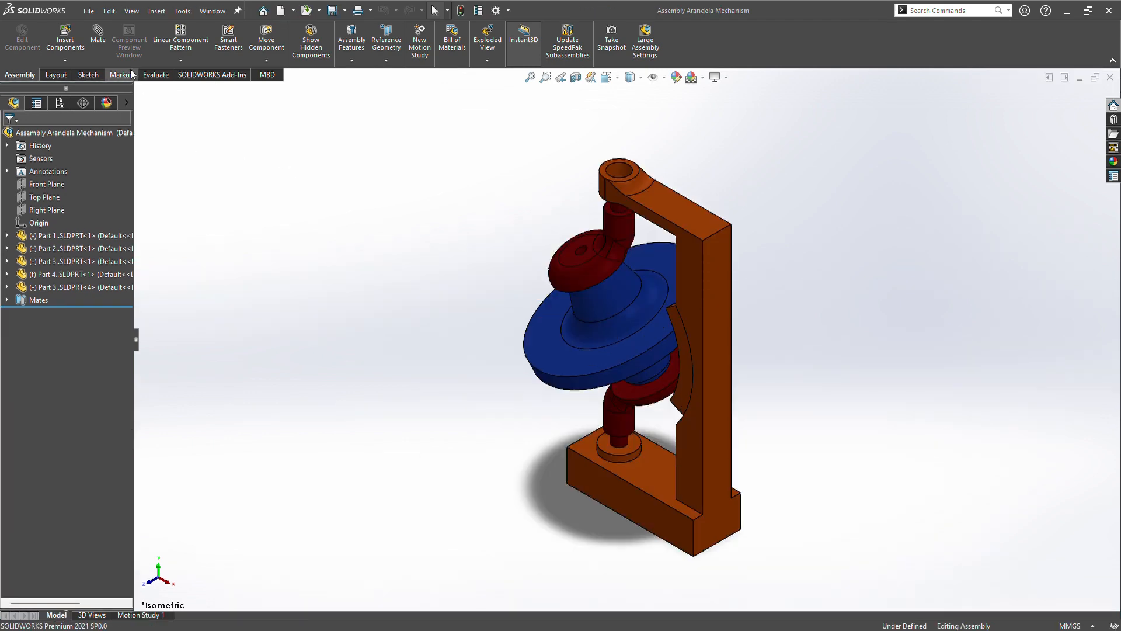
left_click(93, 12)
left_click(140, 113)
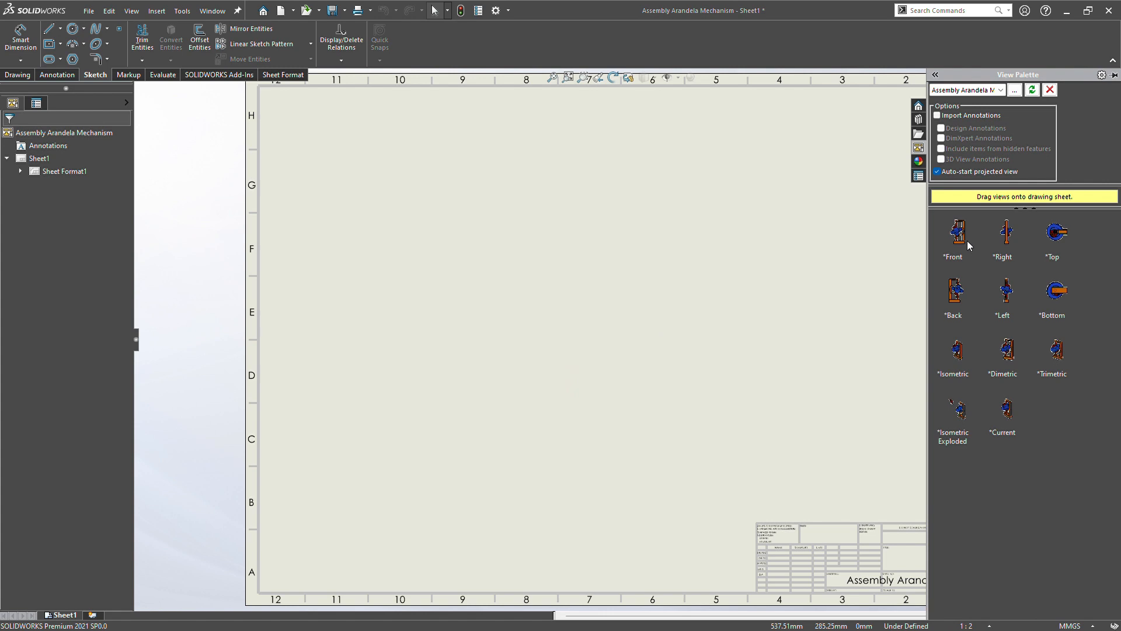
Step: Place the assembly's front view on the sheet, with a projected top view above it and a projected side view to its right
left_click_drag(967, 240, 414, 420)
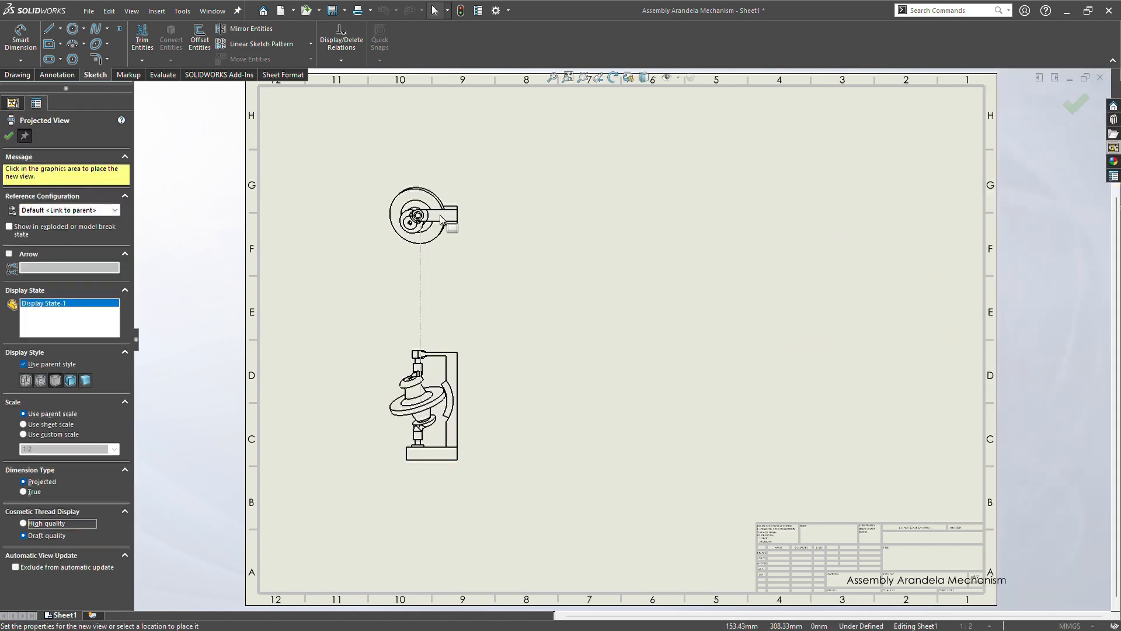
left_click(442, 219)
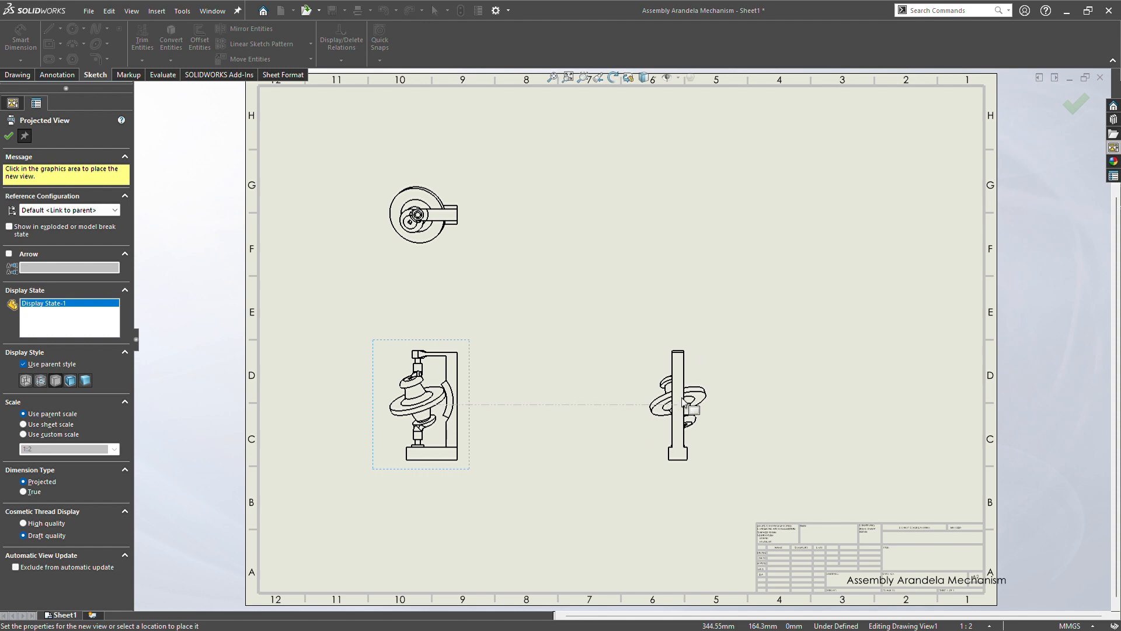
left_click(638, 396)
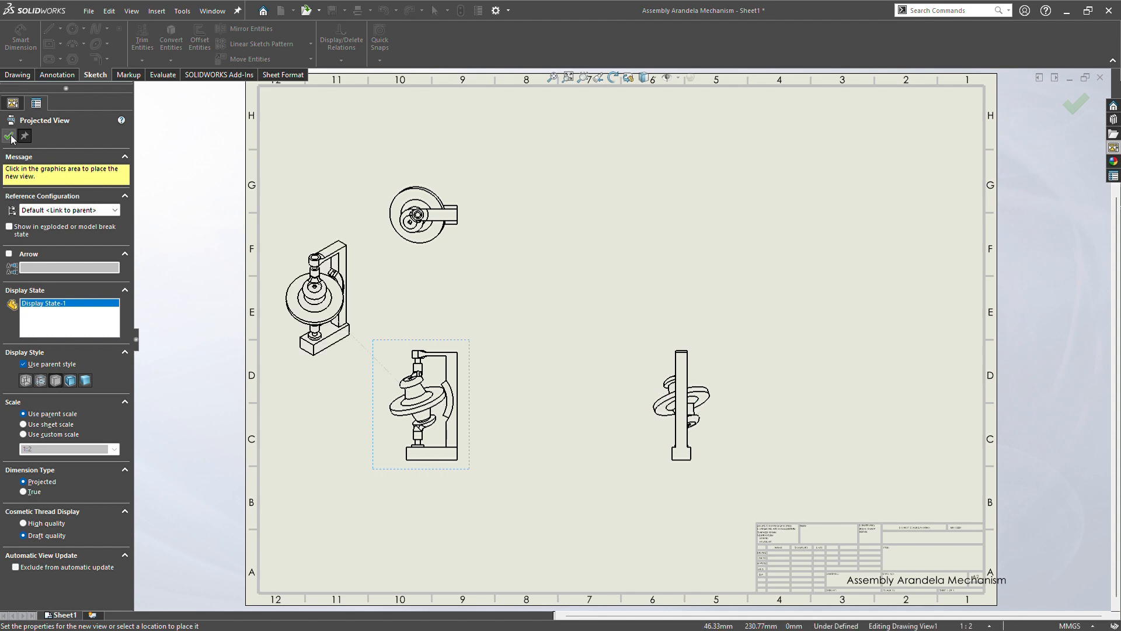
left_click(9, 137)
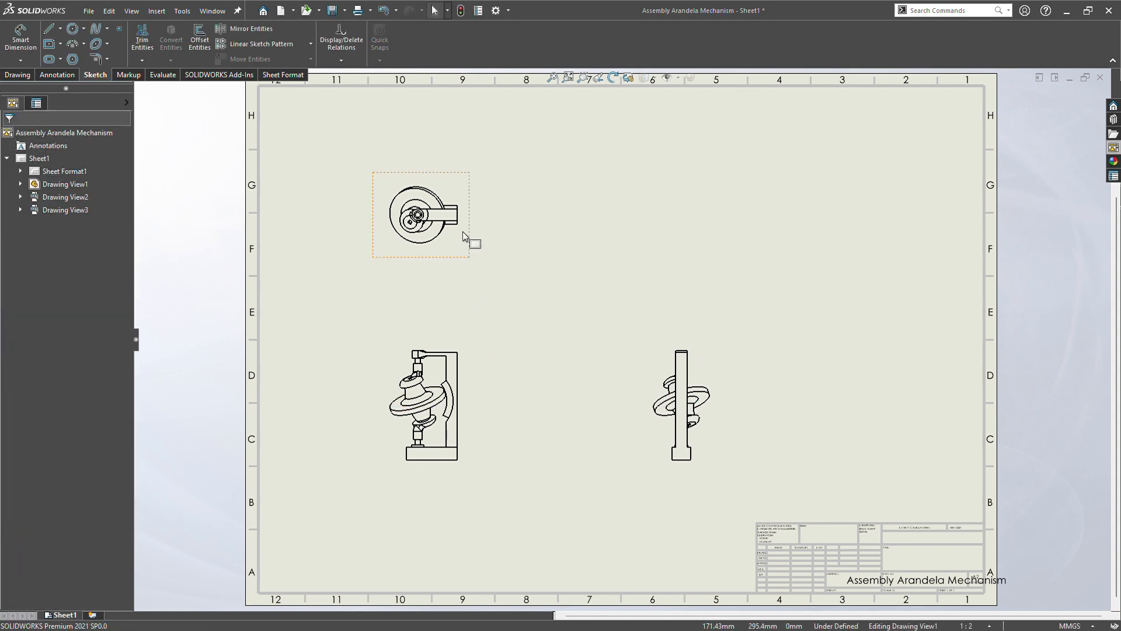
Step: Dimension the bracket's overall height and the length of its upper arm's top edge in the front view
scroll(462, 438, "down", 5)
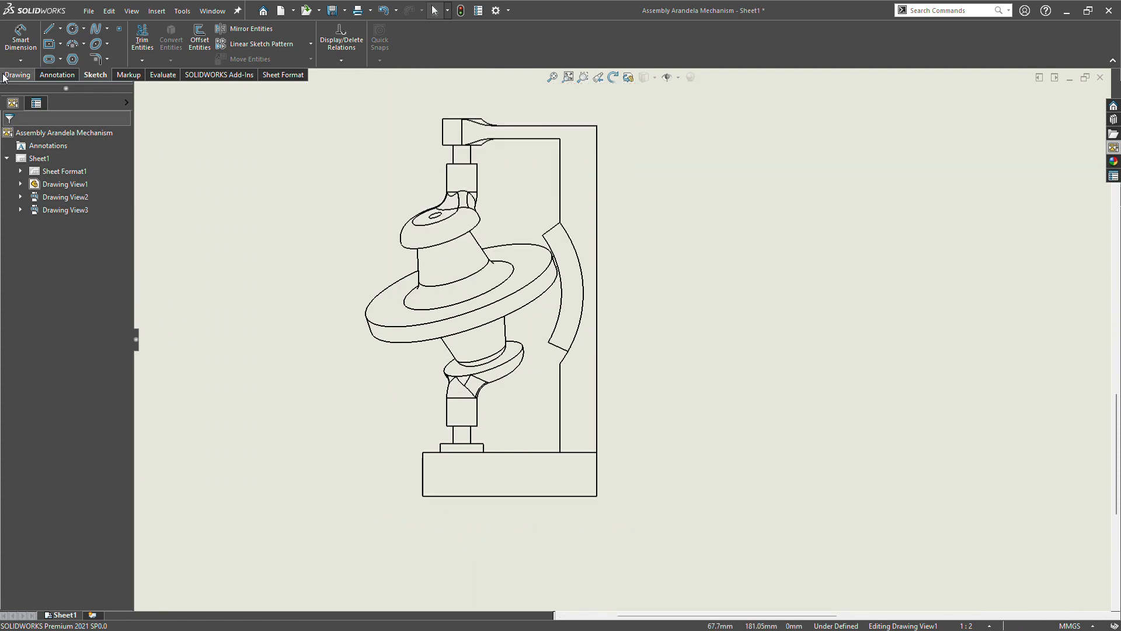
left_click(20, 38)
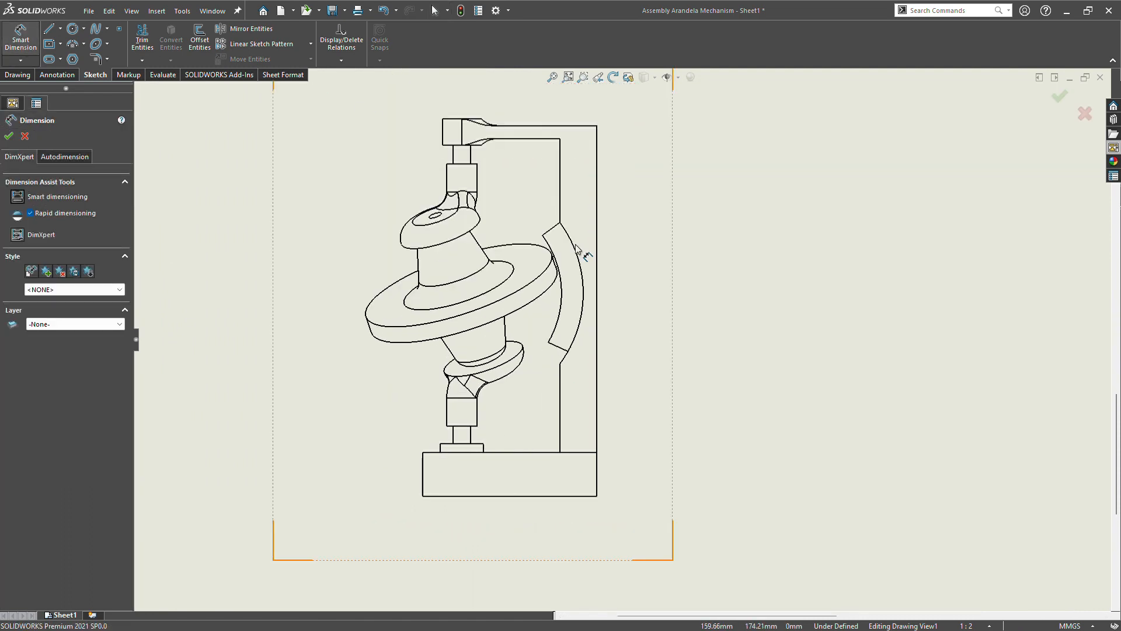
left_click(599, 262)
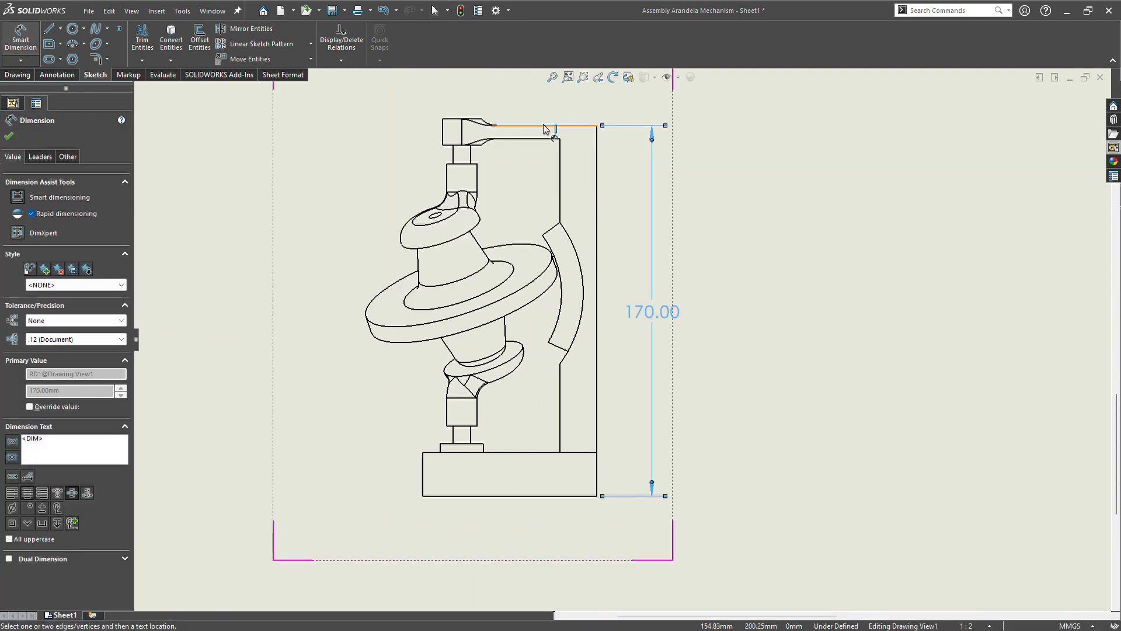
left_click(543, 125)
left_click(543, 125)
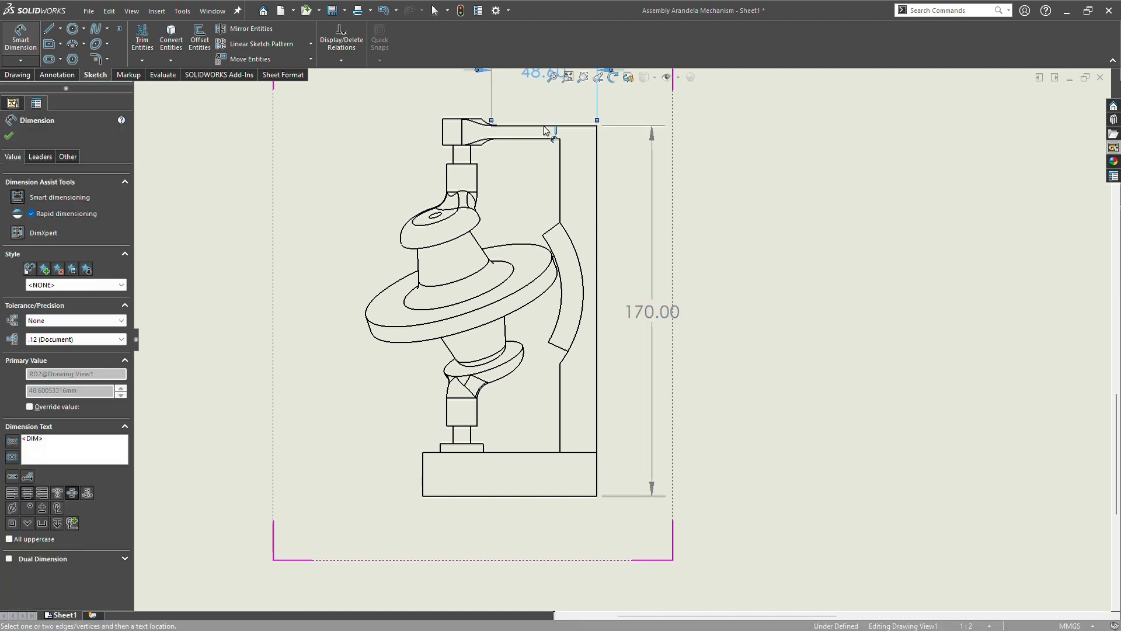
Step: Dimension the rectangular base's width and height in the front view
left_click(536, 497)
left_click(537, 501)
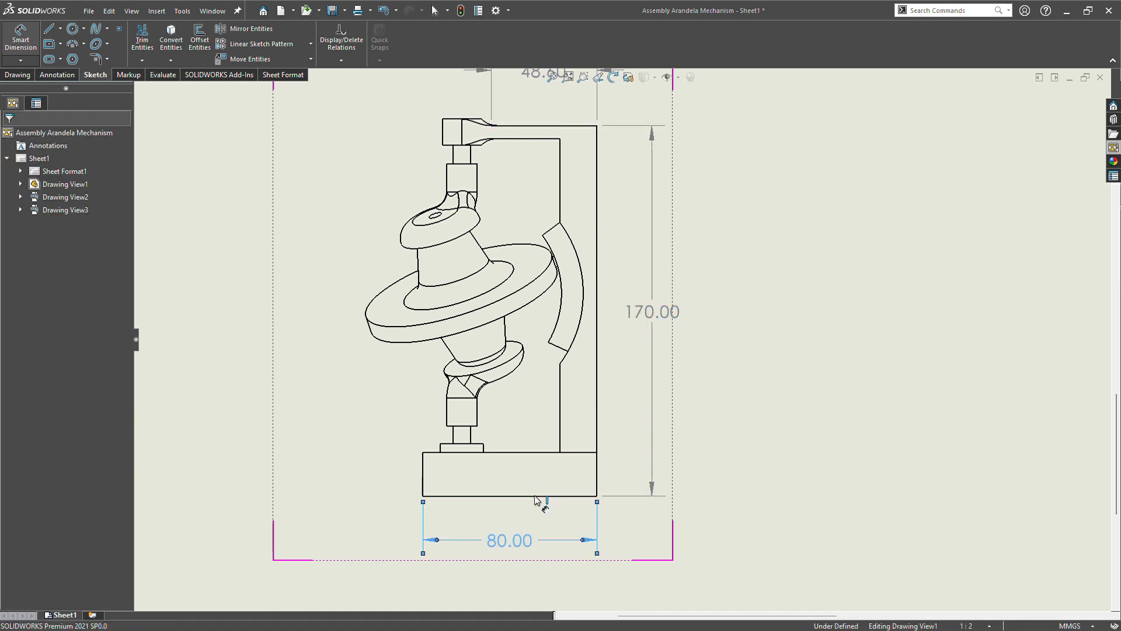
left_click(424, 478)
left_click(418, 475)
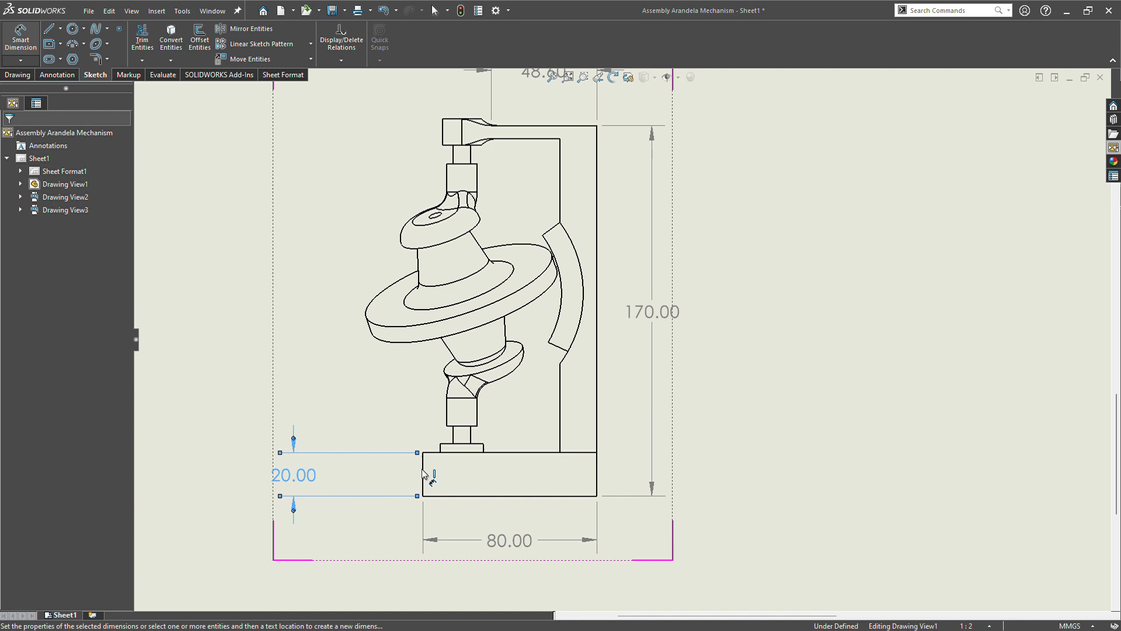
Step: Dimension the lower shaft collar's height and the distance from the collar to the base in the front view
left_click(478, 416)
left_click(468, 418)
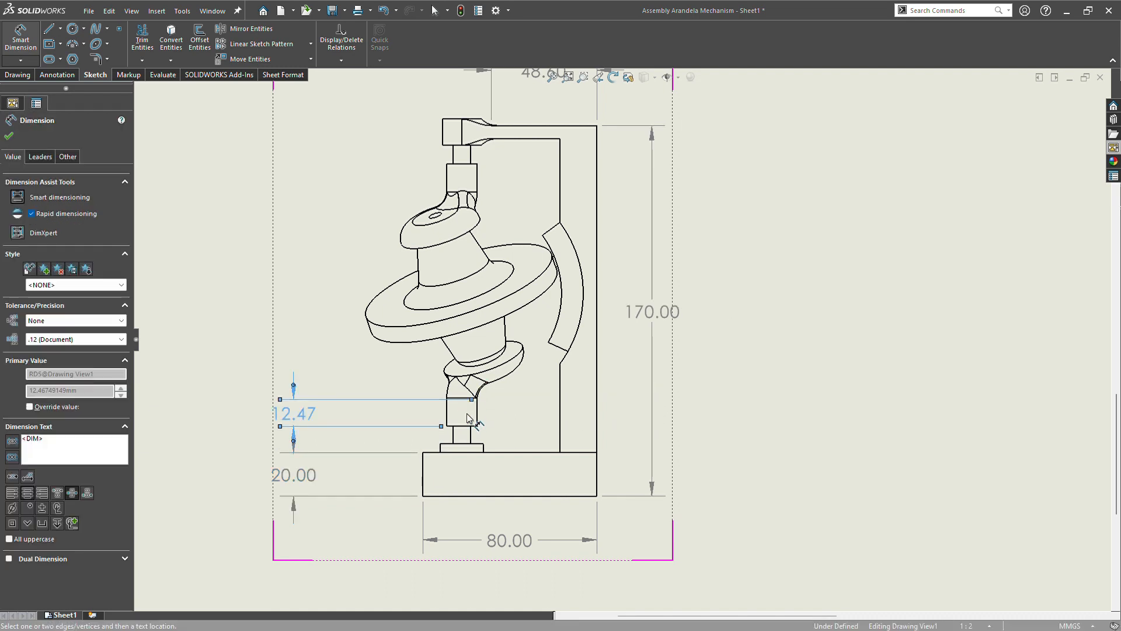
left_click(454, 435)
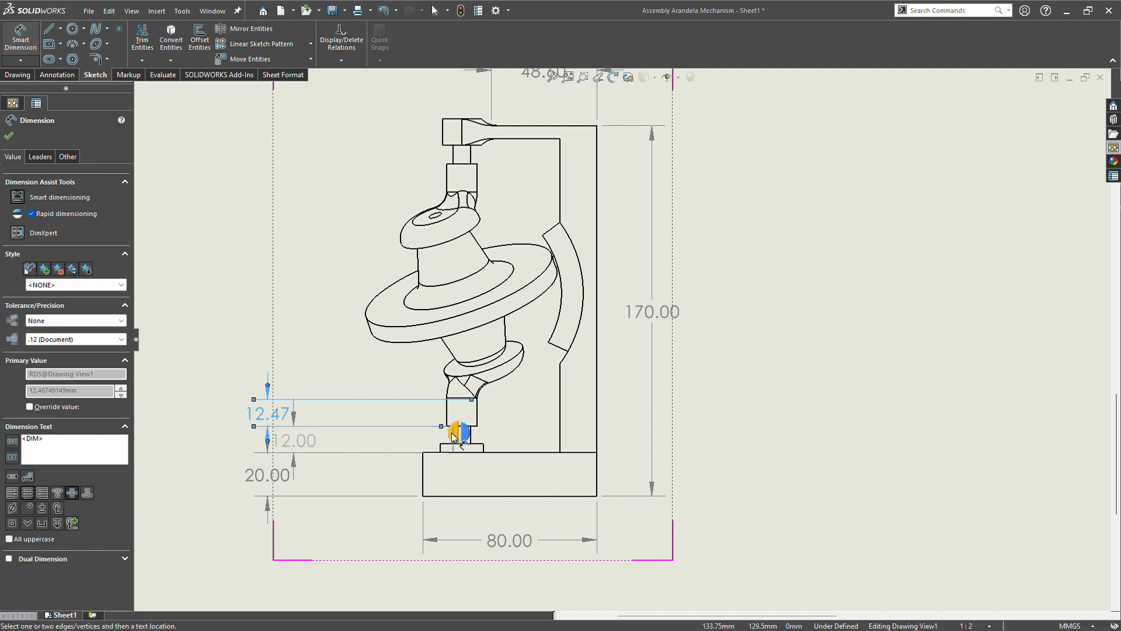
left_click(454, 435)
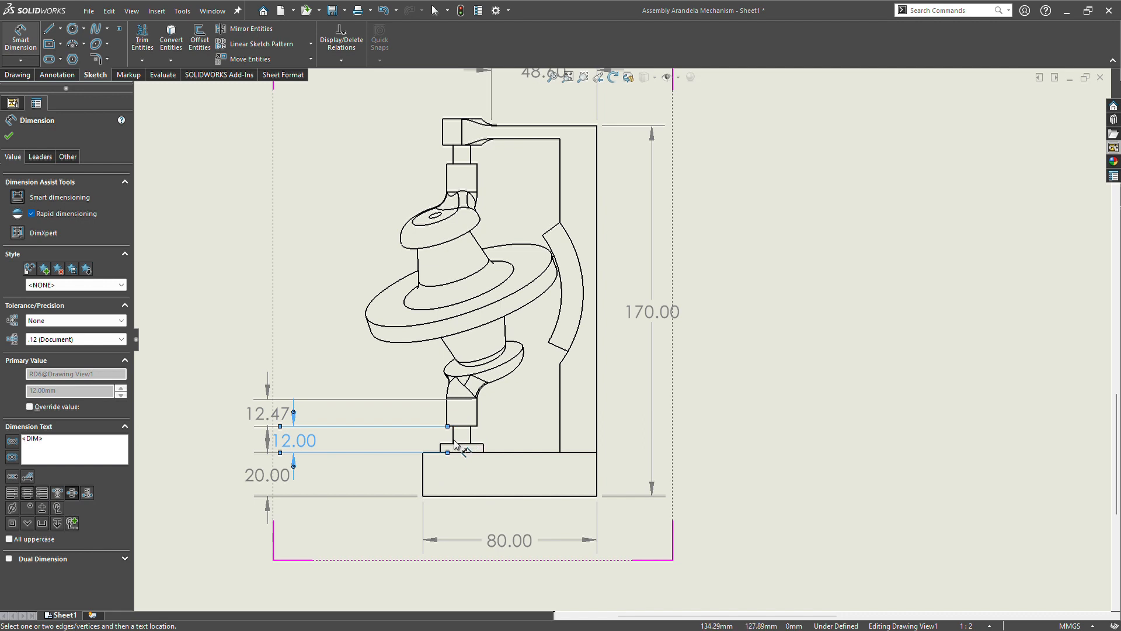
Step: Dimension the thickness of the small flange on the base in the front view and place the value close beside the bracket
left_click(485, 449)
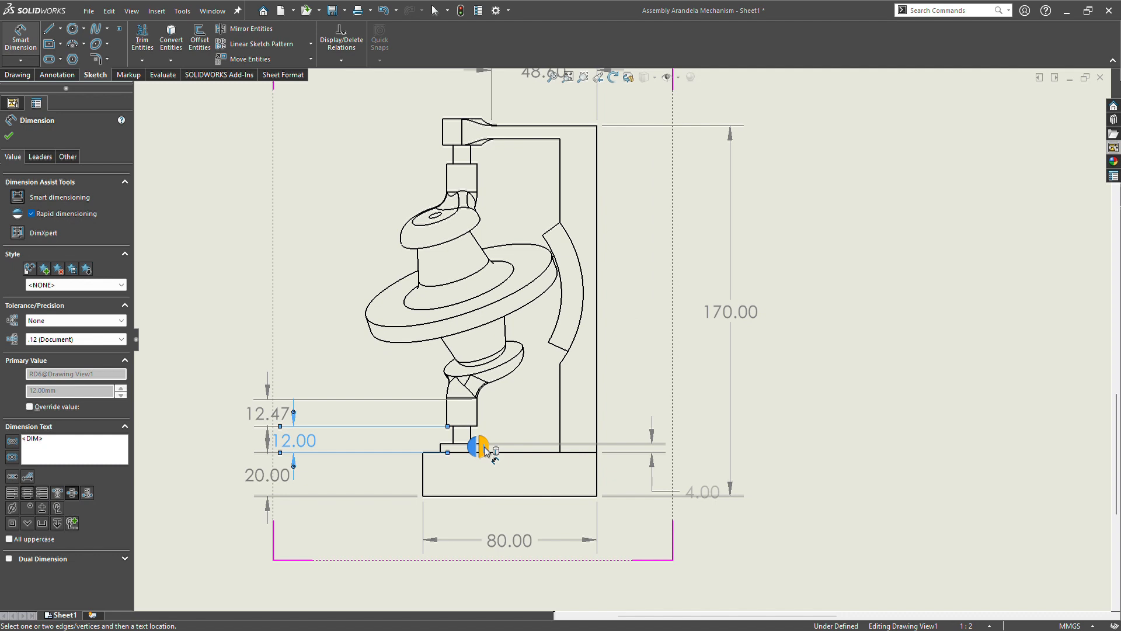
left_click(705, 492)
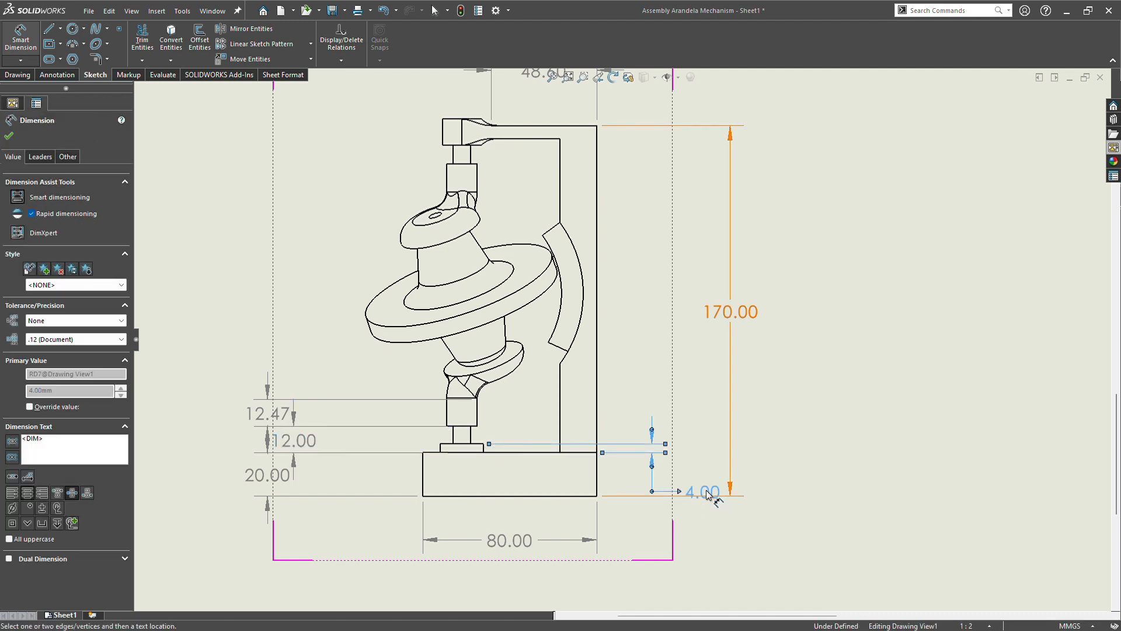
left_click_drag(705, 492, 658, 442)
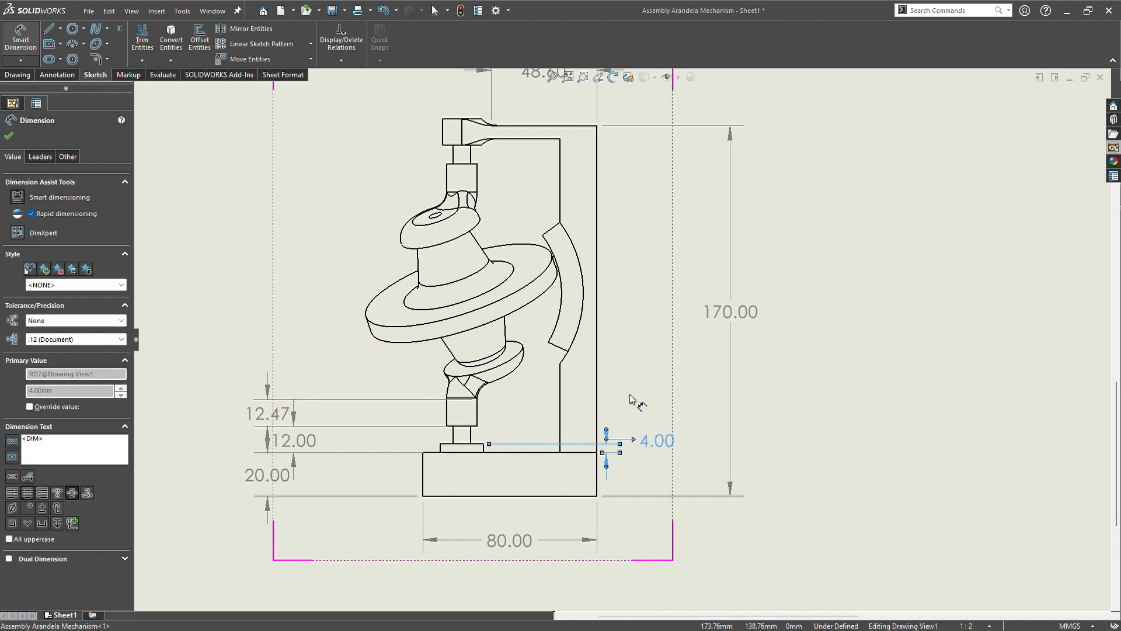
Step: Dimension the bracket's inner vertical edge between the upper arm and the curved rib in the front view
scroll(642, 373, "up", 5)
scroll(652, 350, "up", 2)
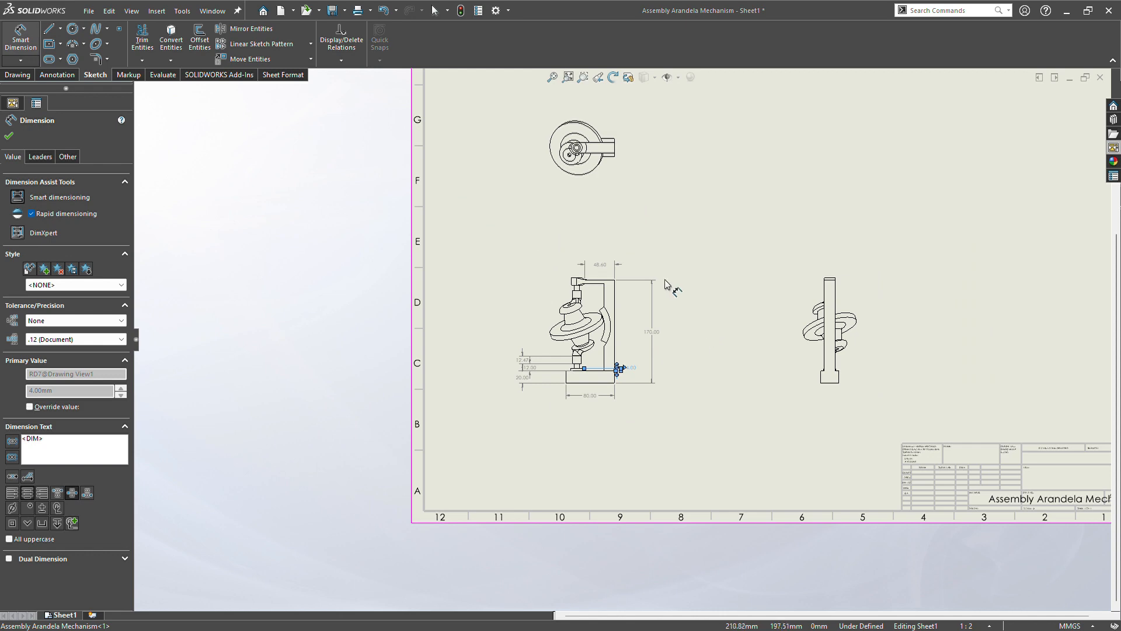
scroll(671, 285, "down", 5)
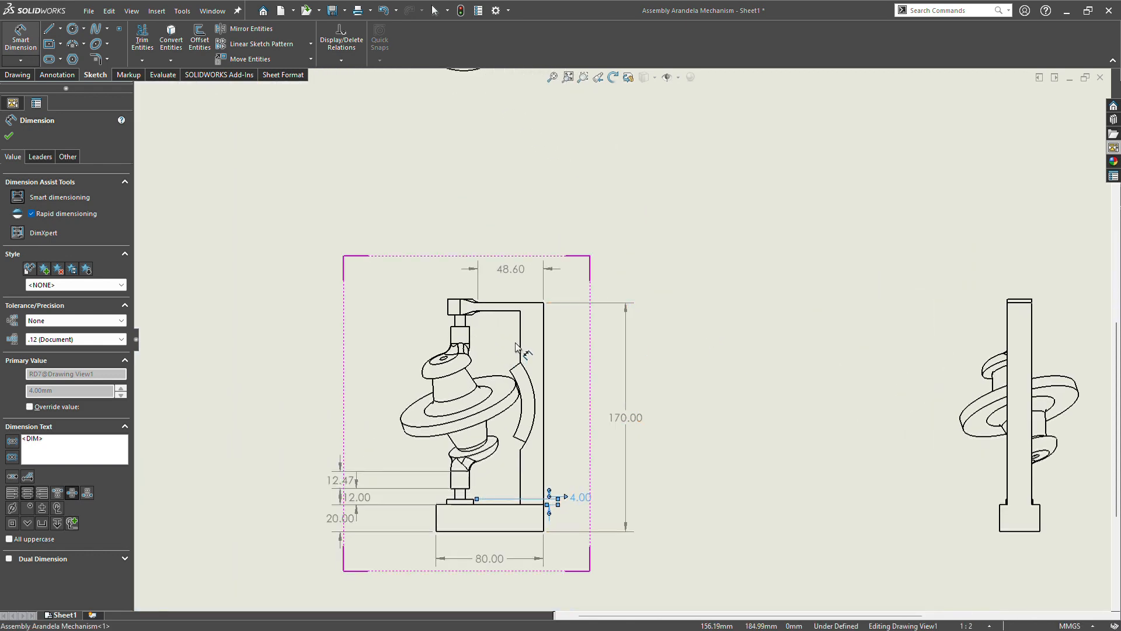
left_click(520, 348)
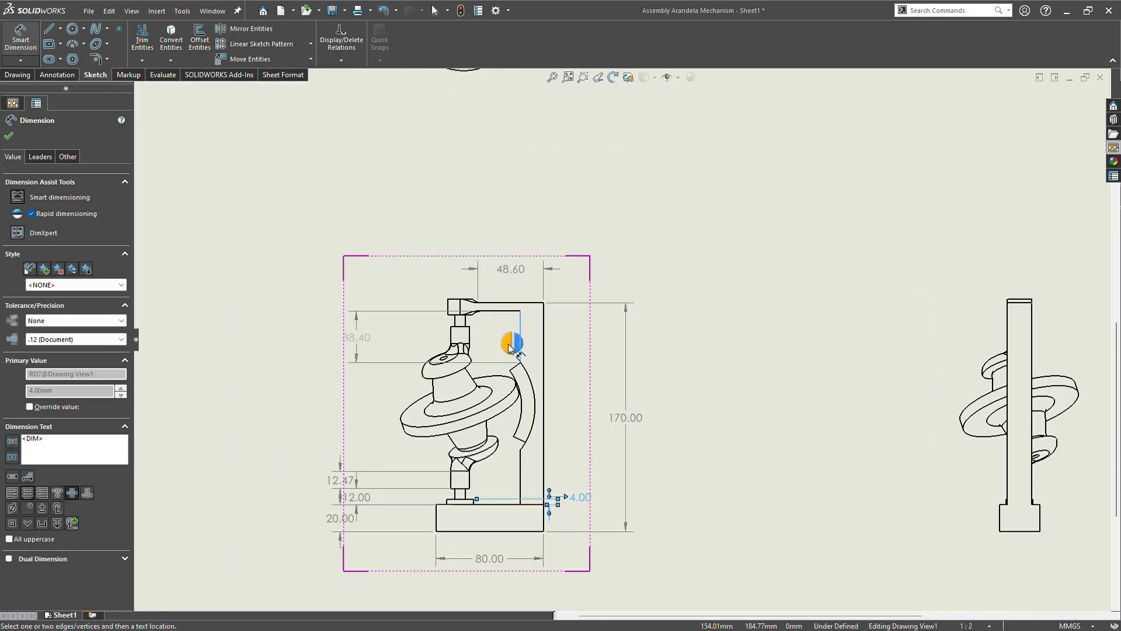
left_click(518, 345)
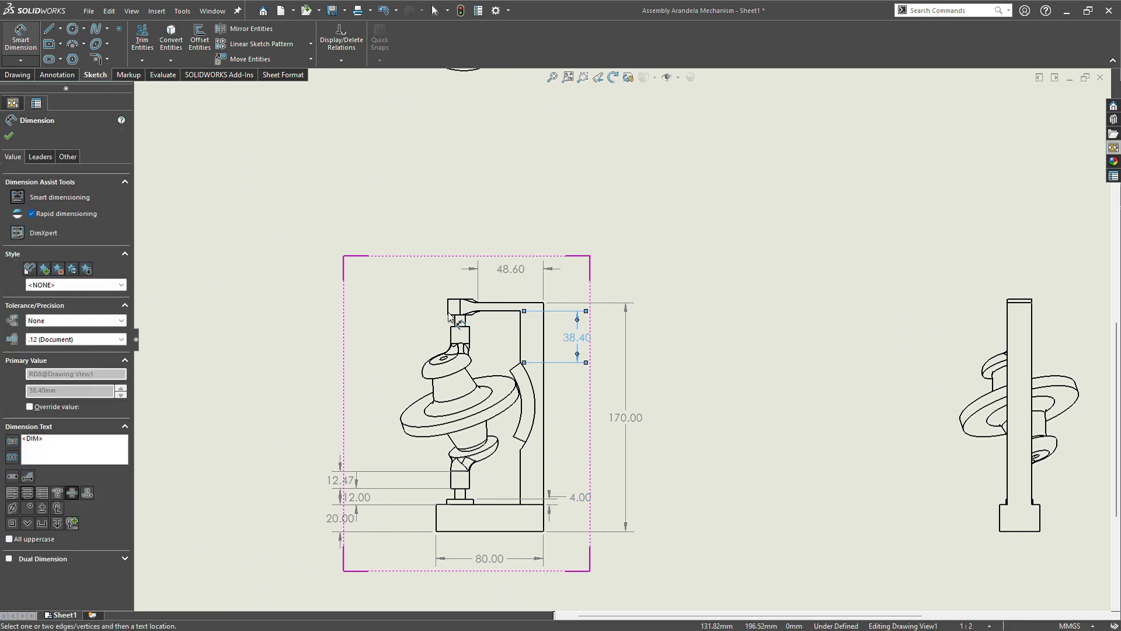
Step: Dimension the height and diameter of the cylindrical boss at the end of the upper arm in the front view
left_click(449, 310)
left_click(452, 308)
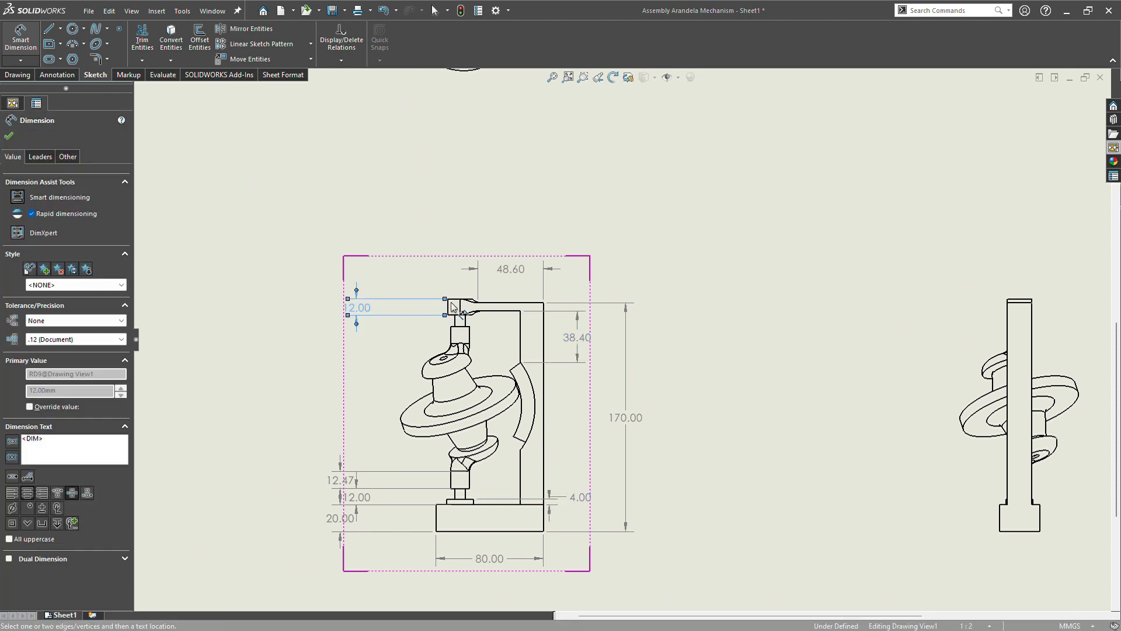
left_click(452, 299)
left_click(452, 302)
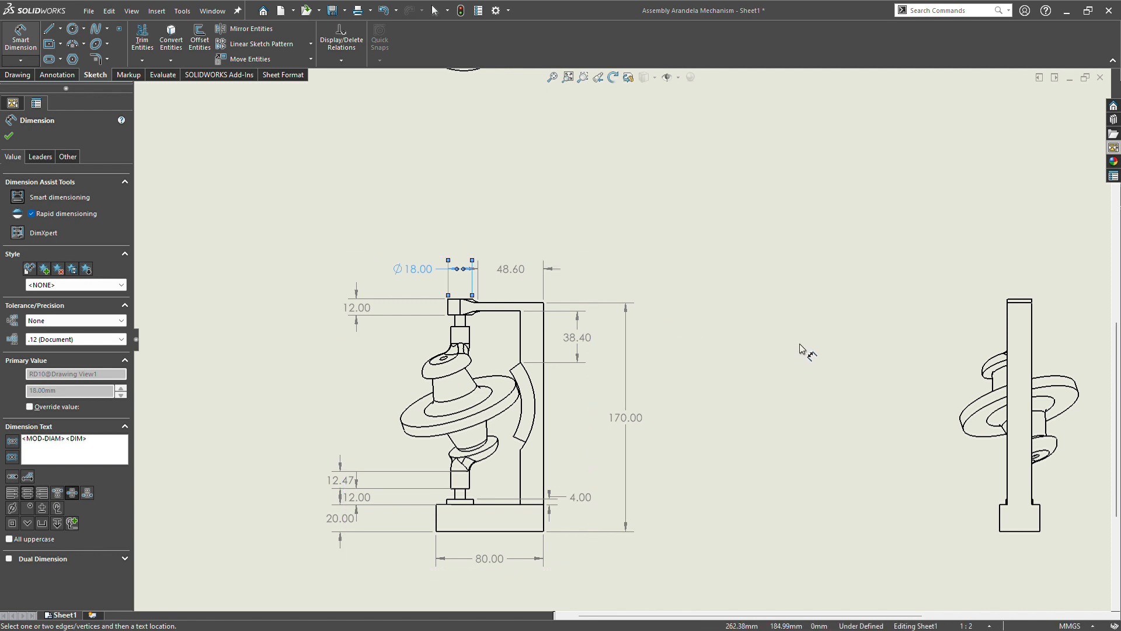
Step: Dimension the base's height and width in the side view
scroll(801, 348, "up", 2)
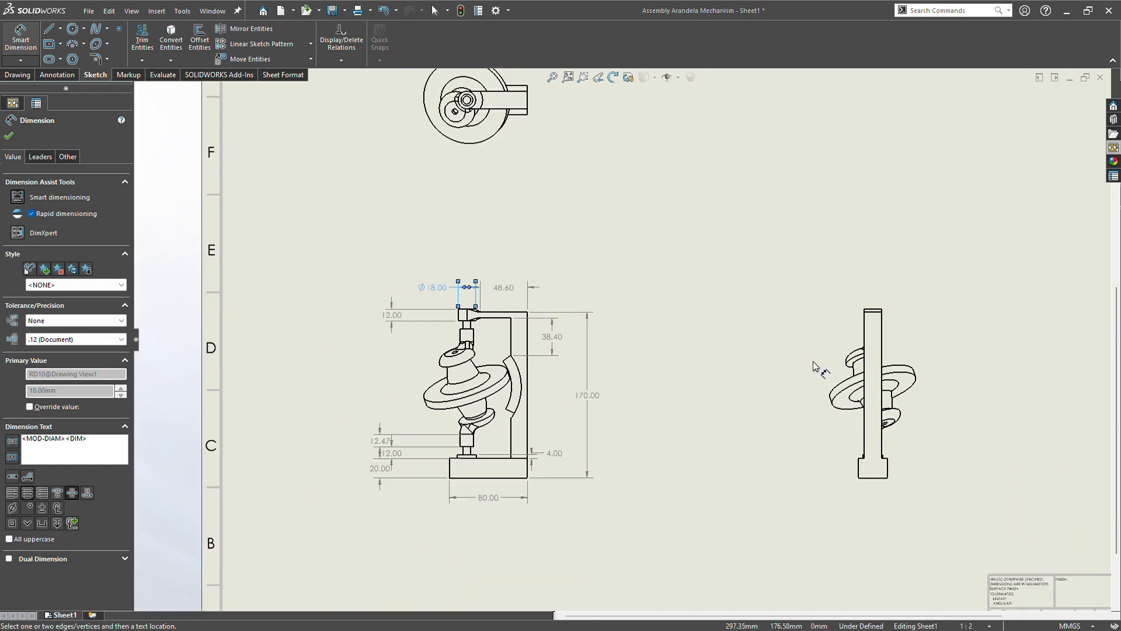
left_click(889, 475)
left_click(880, 477)
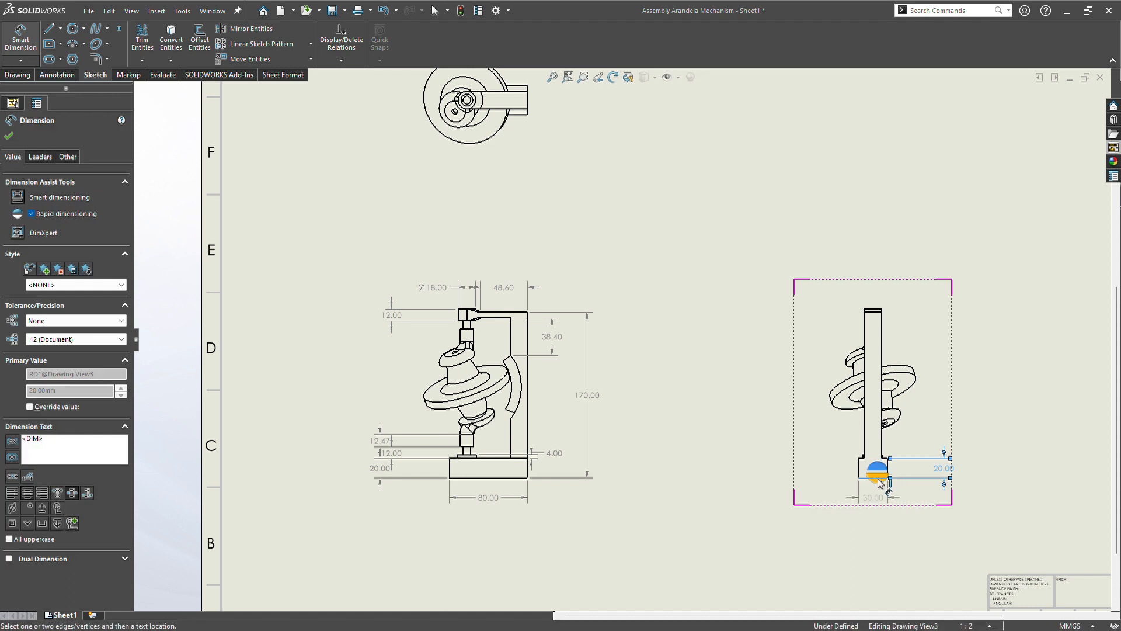
left_click(880, 482)
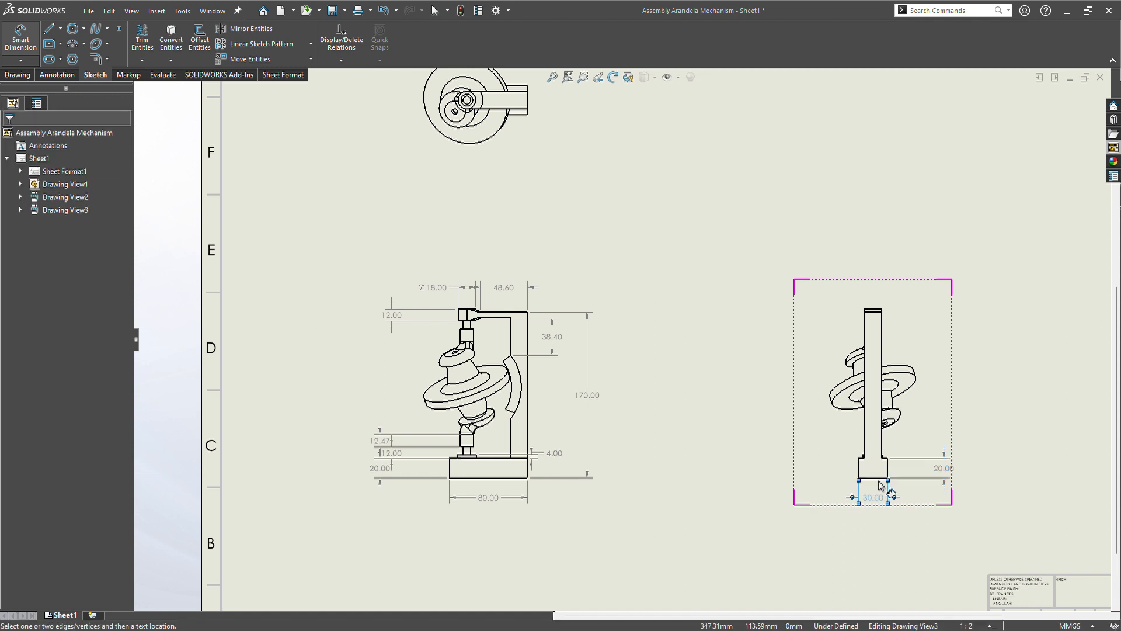
Step: Dimension the upright's height above the base and its top width in the side view
left_click(867, 403)
left_click(857, 402)
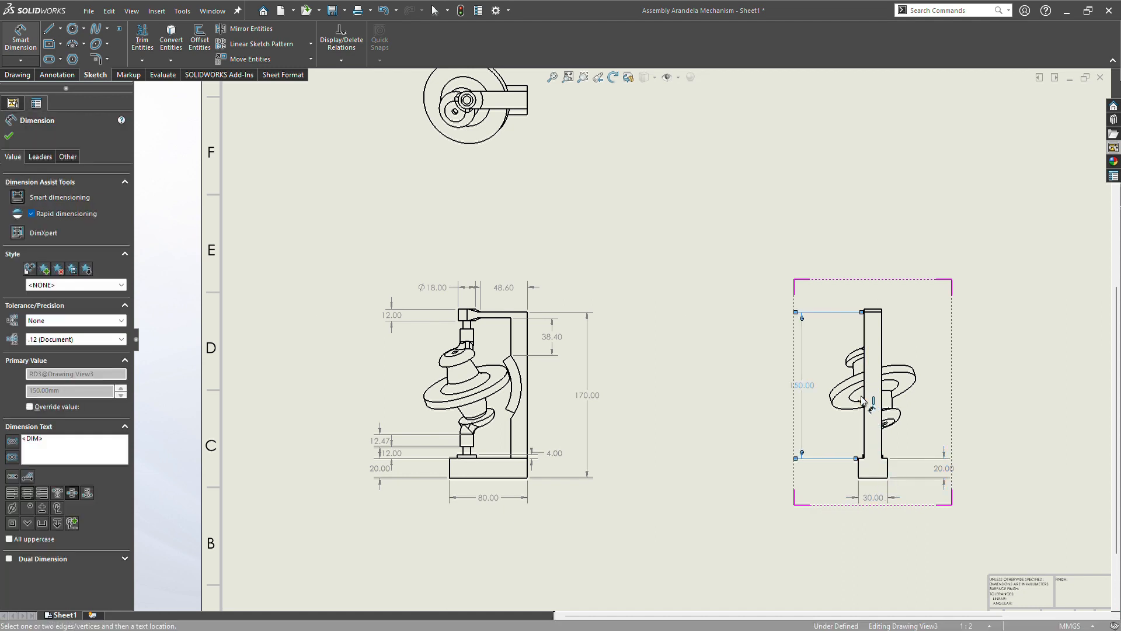
left_click(876, 316)
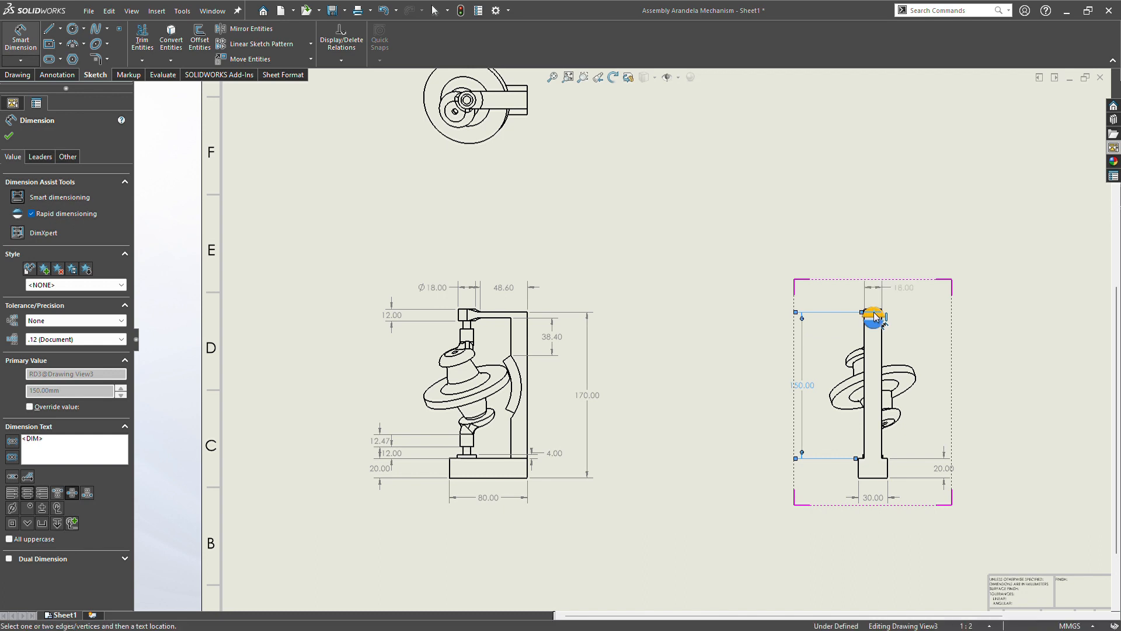
left_click(875, 314)
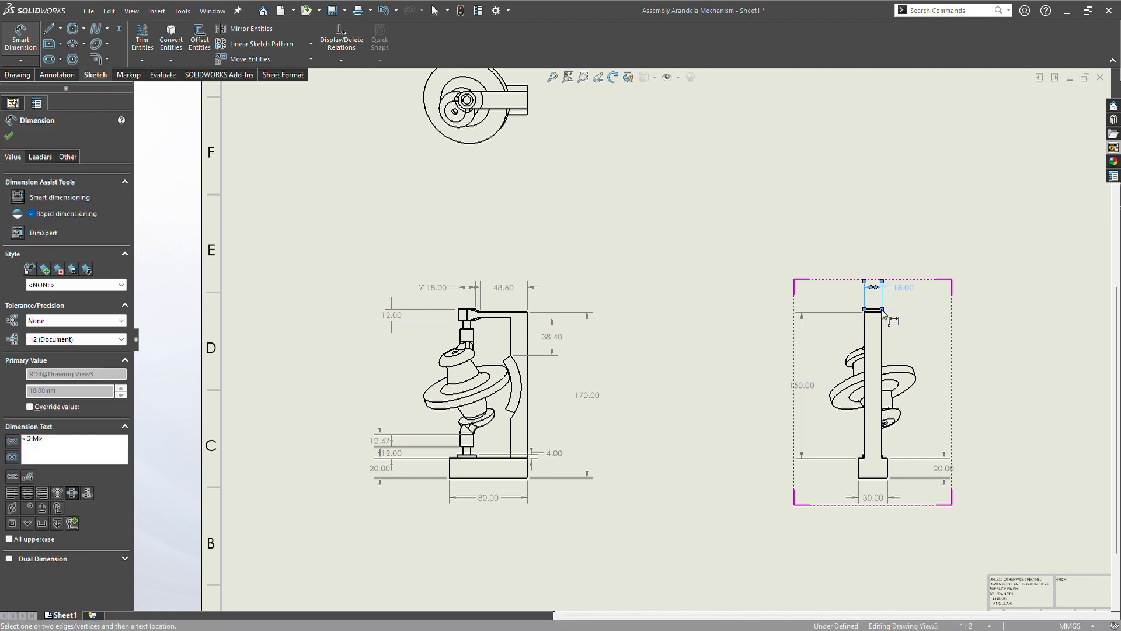
Step: Dimension the height of the thin strip protruding above the upright in the side view
left_click(902, 323)
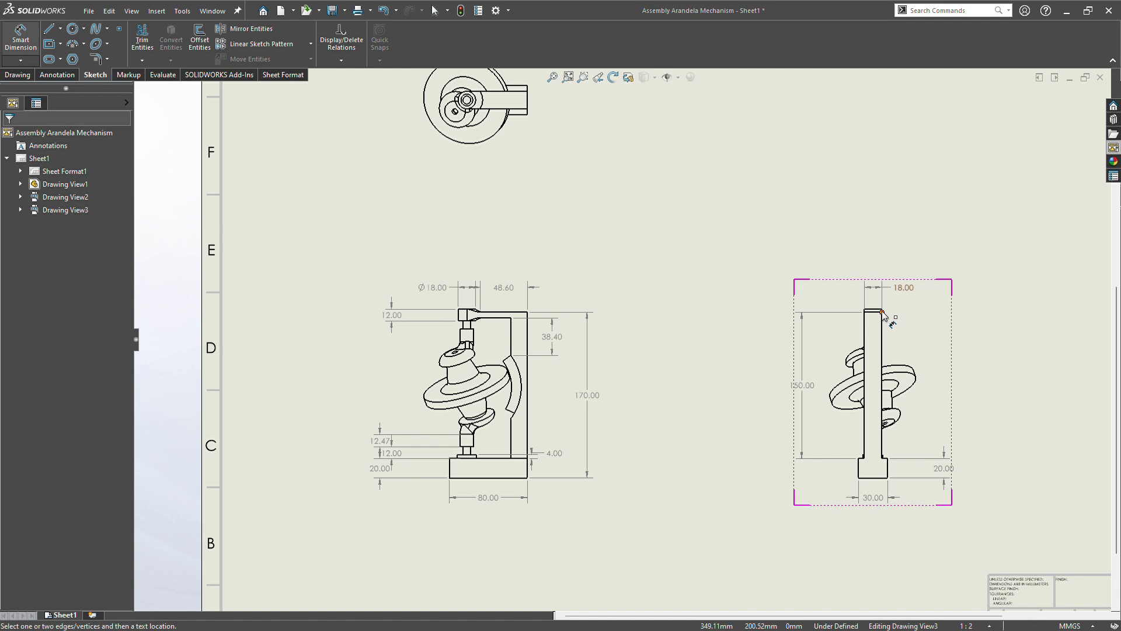
scroll(882, 318, "down", 8)
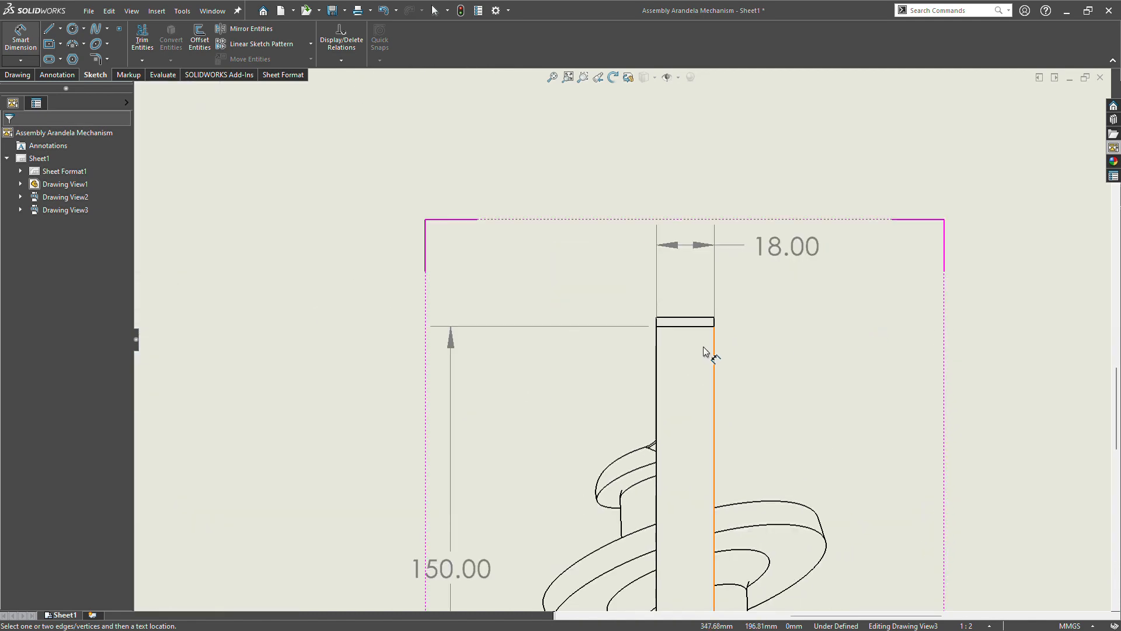
left_click(753, 254)
left_click(757, 256)
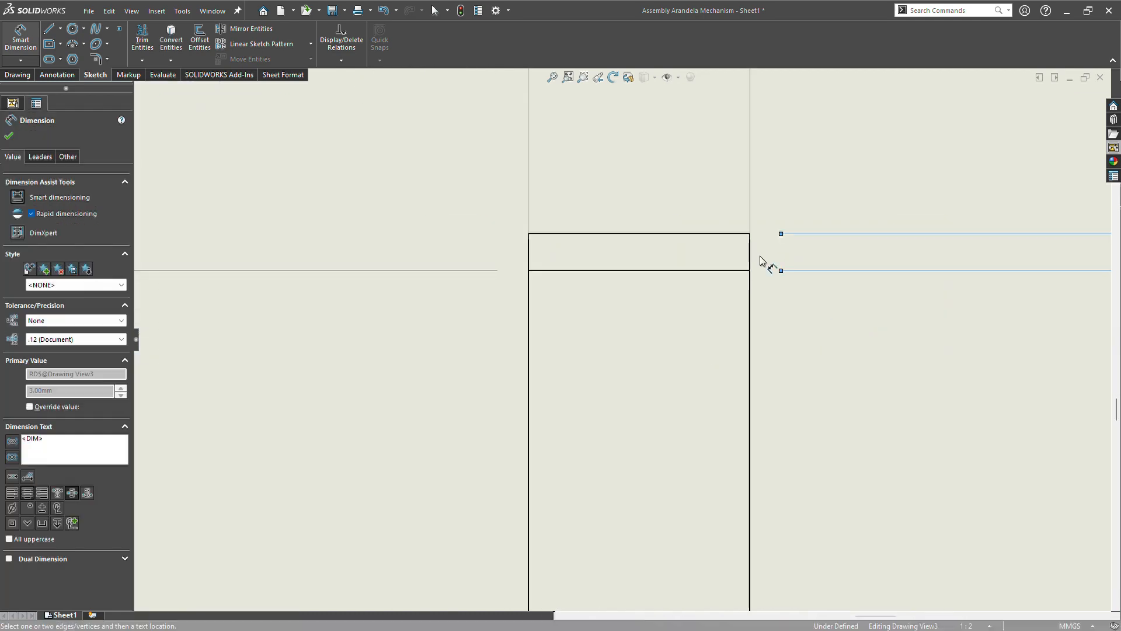
scroll(851, 395, "up", 8)
scroll(734, 428, "up", 5)
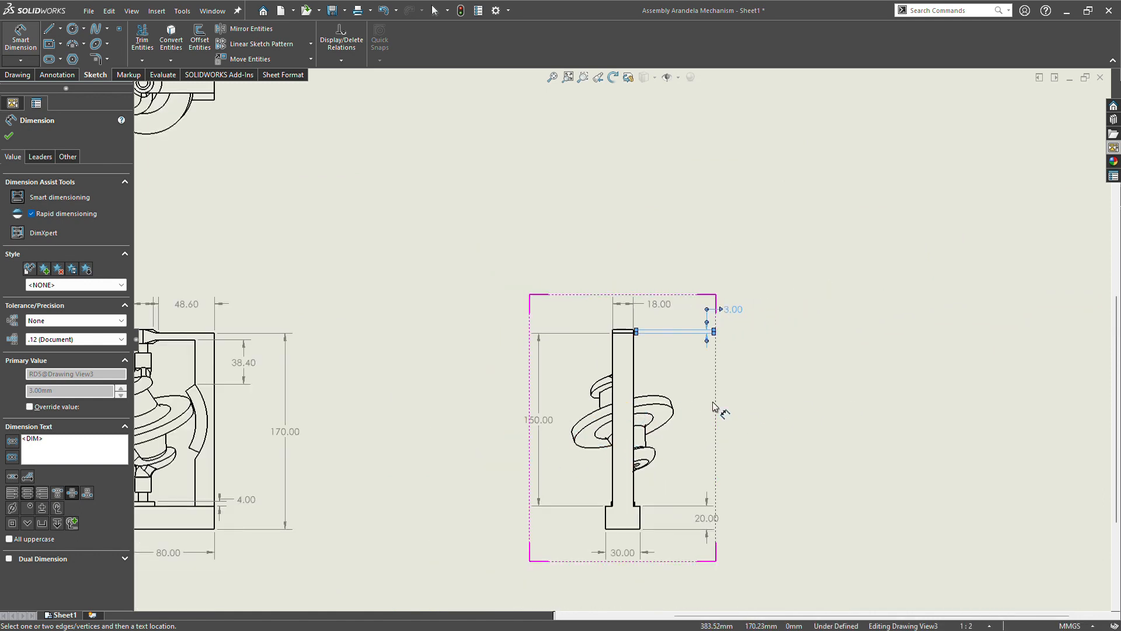
left_click(675, 417)
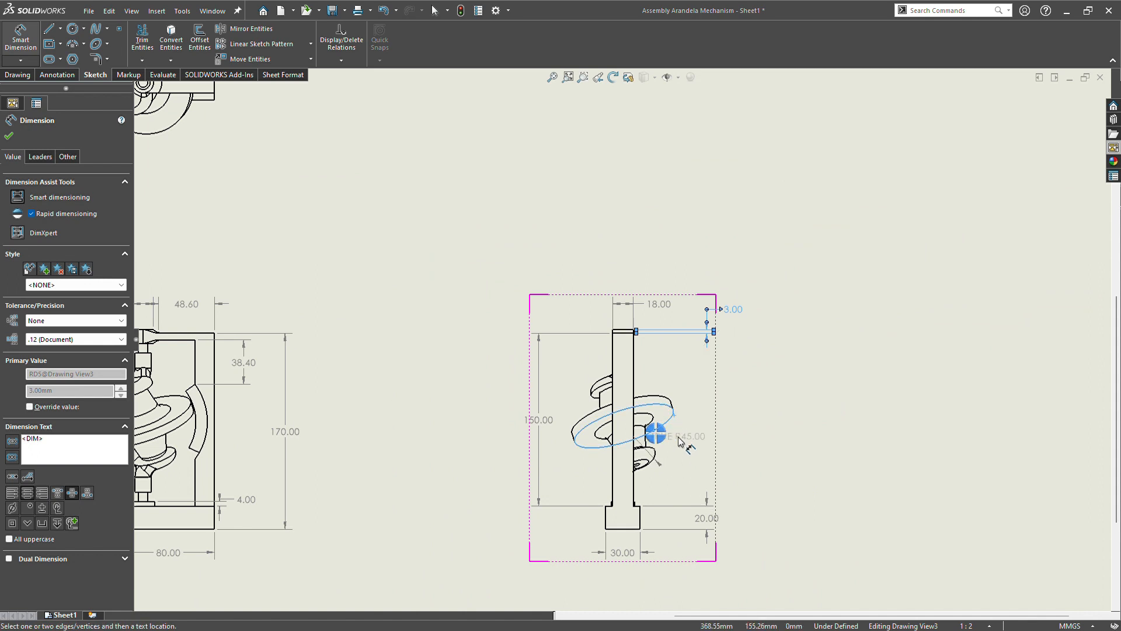
left_click(745, 439)
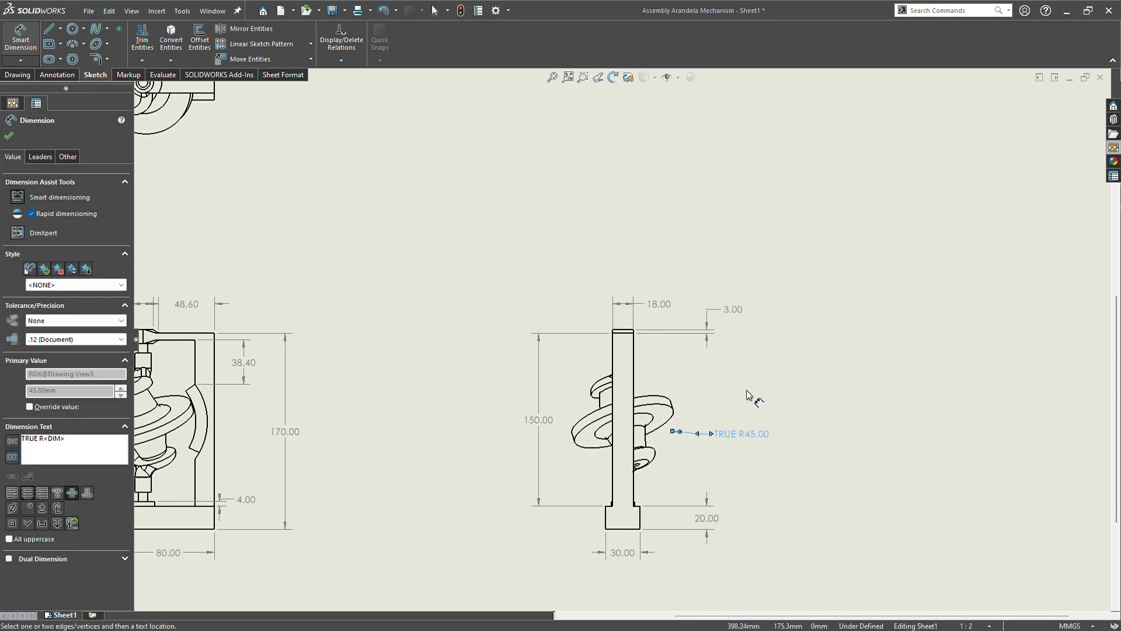
key("Delete")
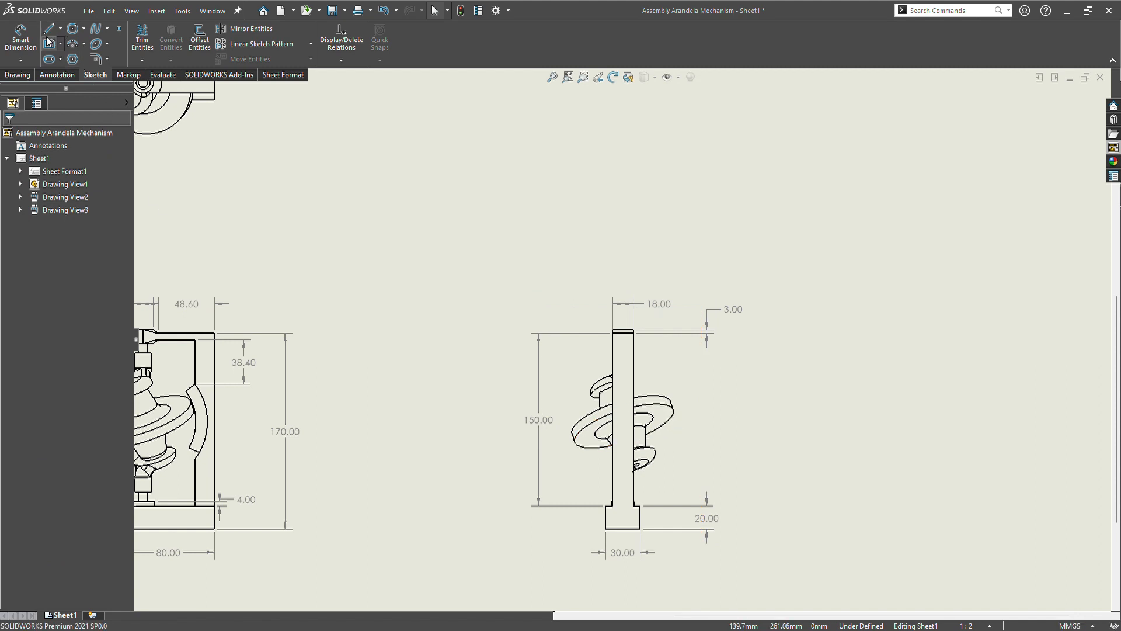
Step: Add a true radius dimension to the large disc's outer edge in the side view, with its text beside the disc
left_click(20, 36)
left_click(668, 428)
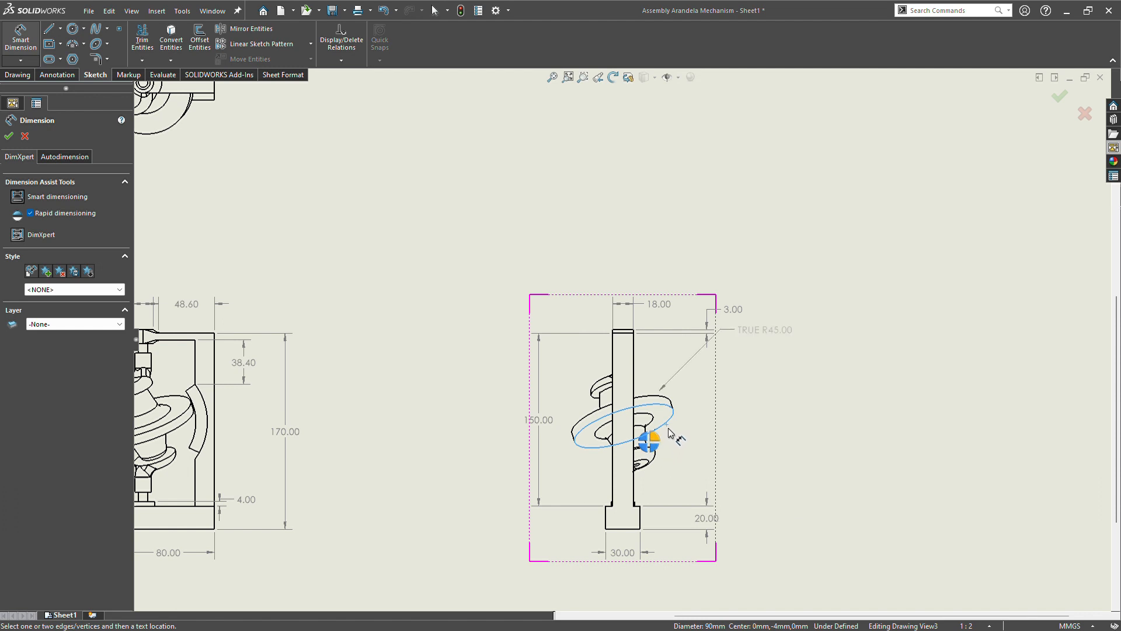
left_click(654, 437)
left_click_drag(758, 331, 752, 390)
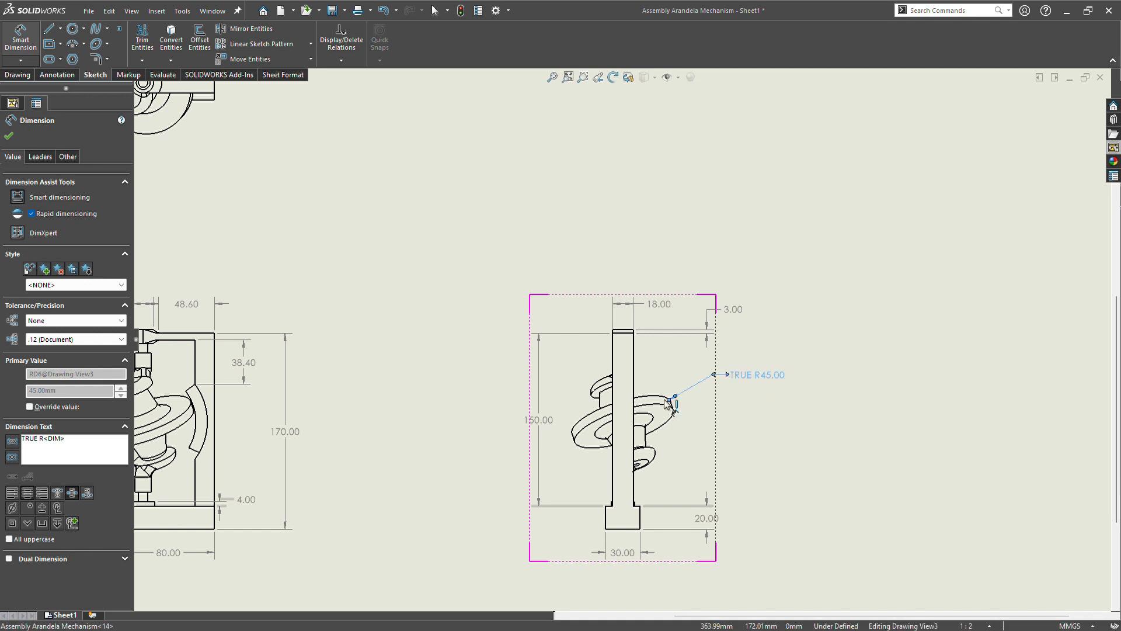
Step: Dimension the disc hub's slanted side edge in the side view and move the value close to the hub
left_click(604, 402)
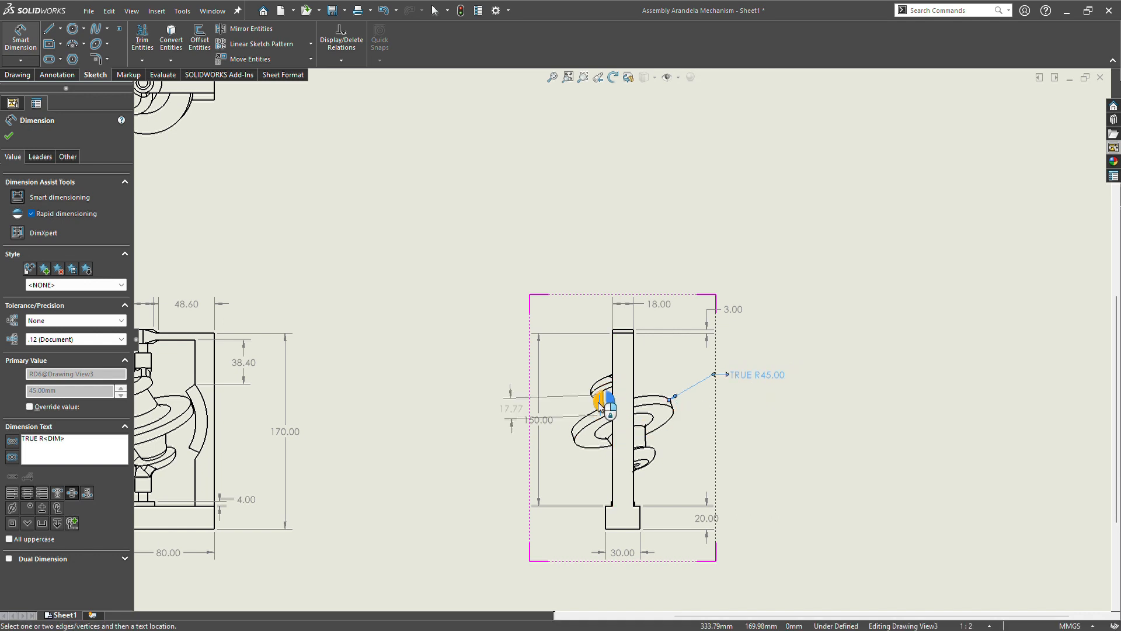
left_click(602, 403)
left_click_drag(513, 409, 555, 404)
left_click(556, 409)
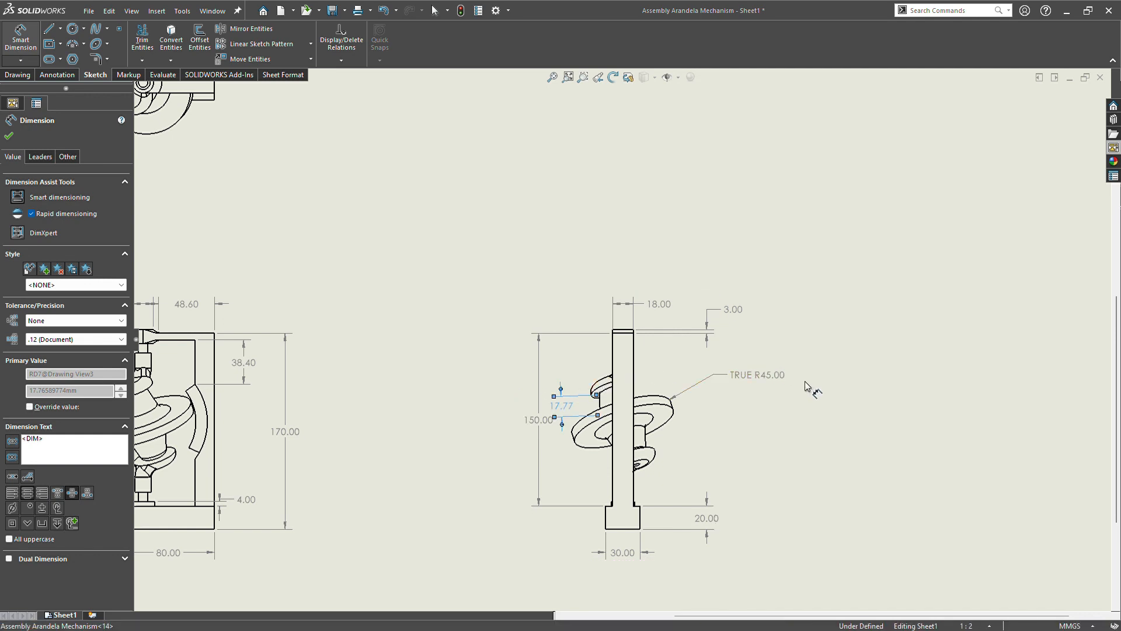
Step: Dimension the upper arm's length and the base's width in the top view
key("f")
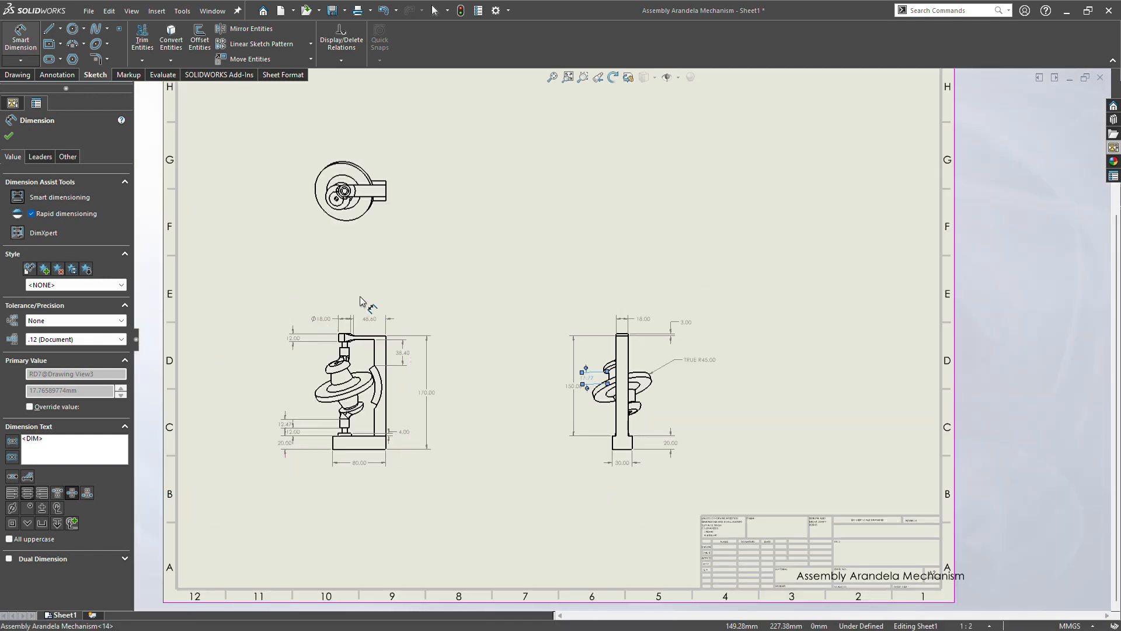
scroll(376, 257, "down", 3)
scroll(506, 227, "down", 2)
scroll(514, 231, "up", 4)
scroll(537, 238, "down", 3)
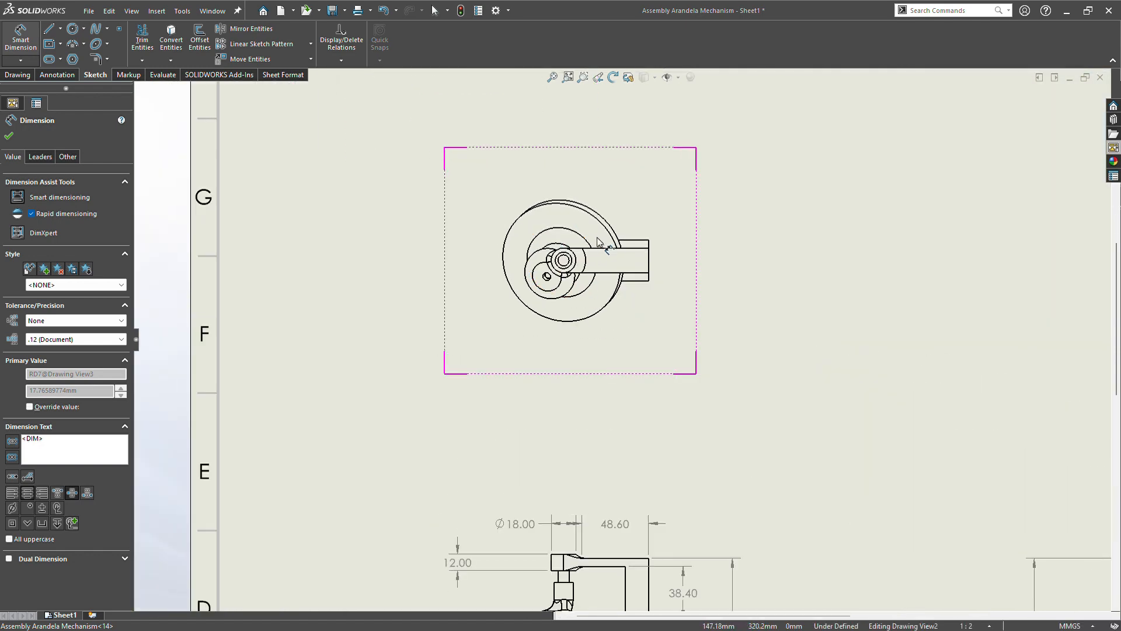
scroll(602, 245, "down", 3)
left_click(644, 325)
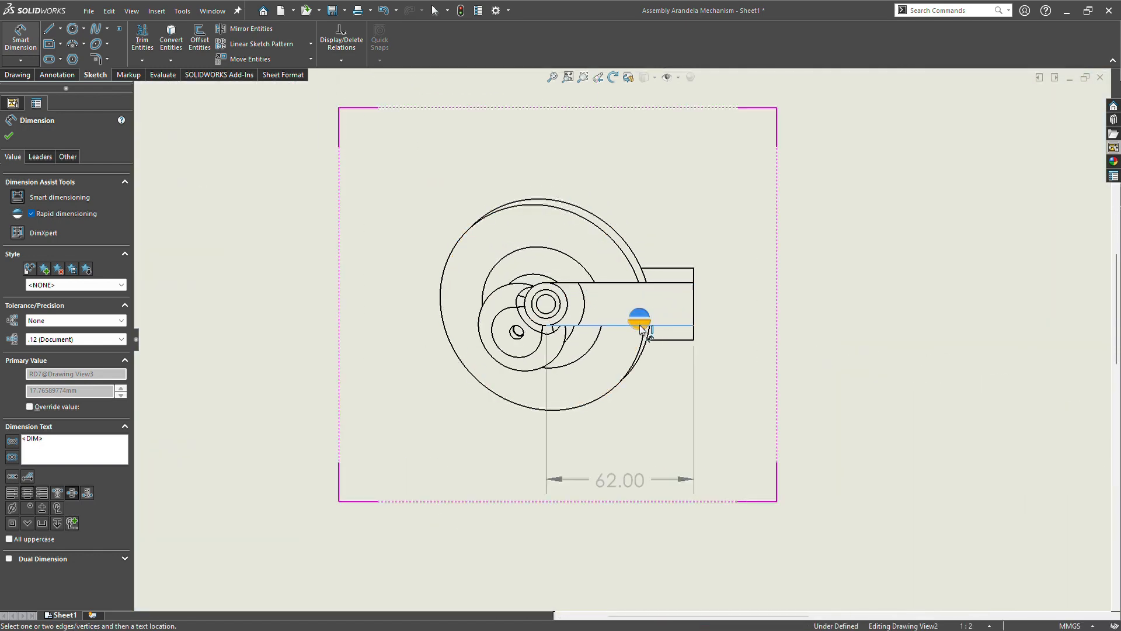
left_click(696, 310)
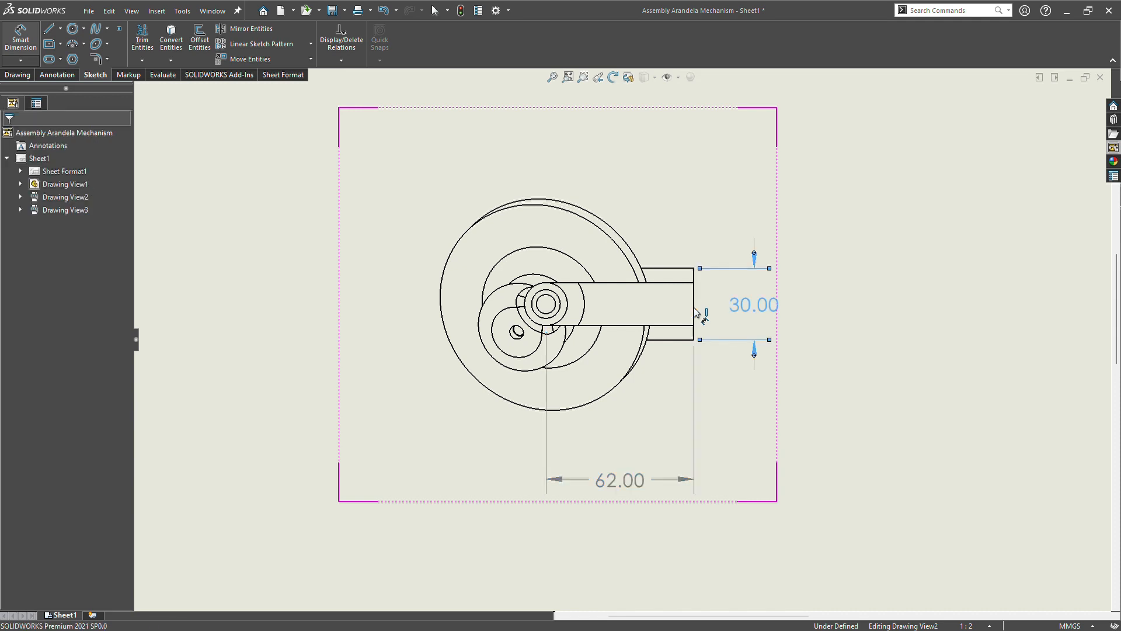
Step: Dimension the base's length above the top view and add a true radius dimension to the large disc's outer edge
left_click(678, 268)
left_click(678, 271)
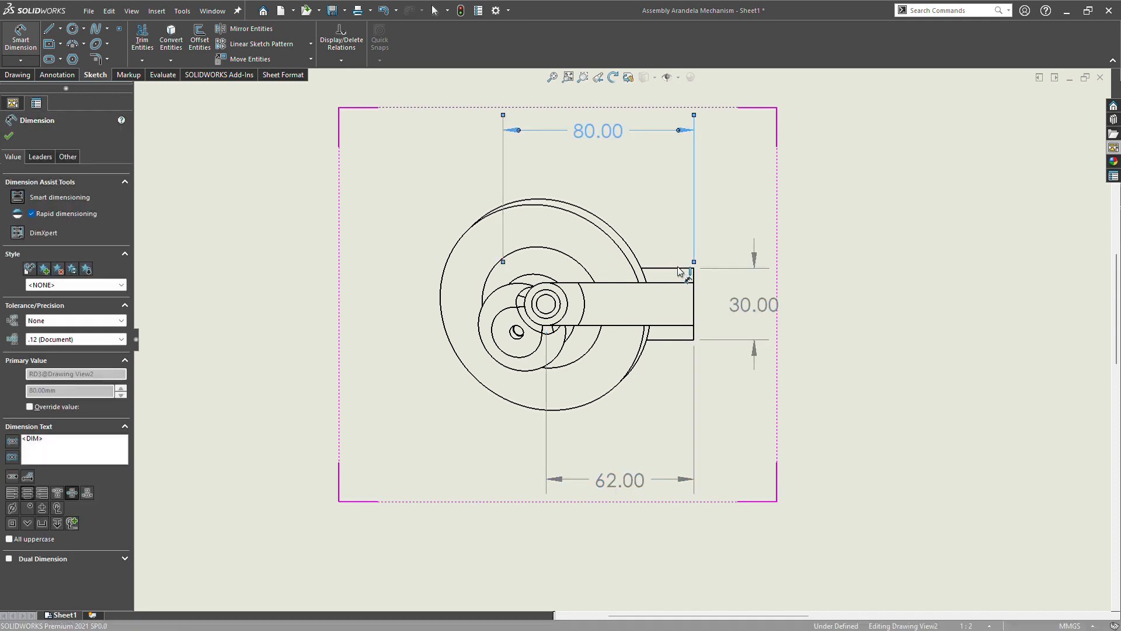
left_click(476, 384)
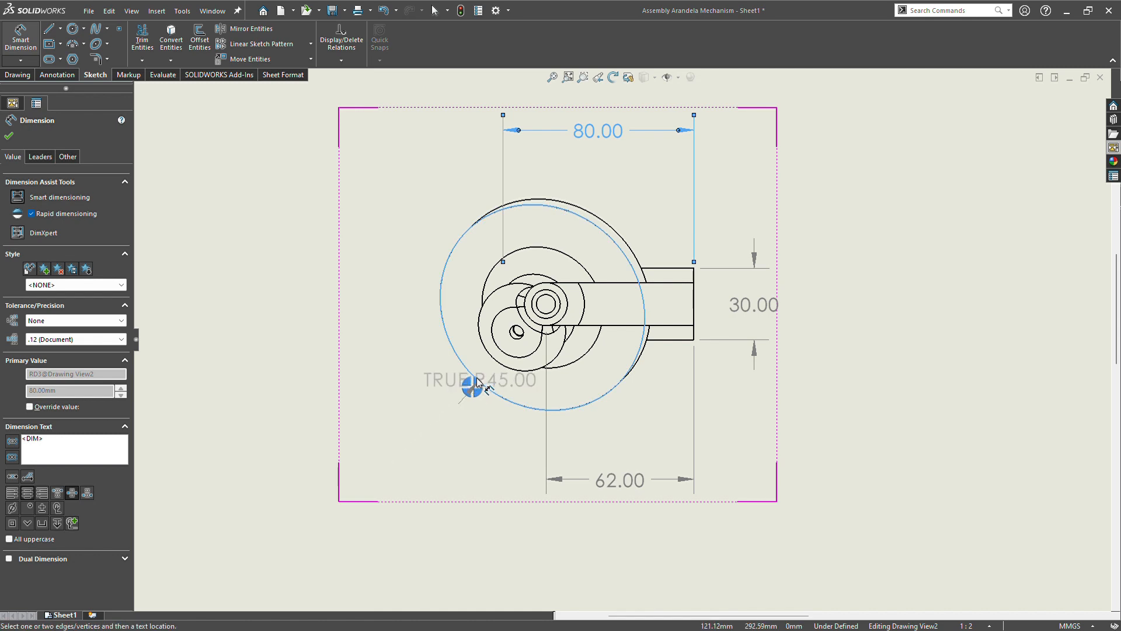
left_click(477, 385)
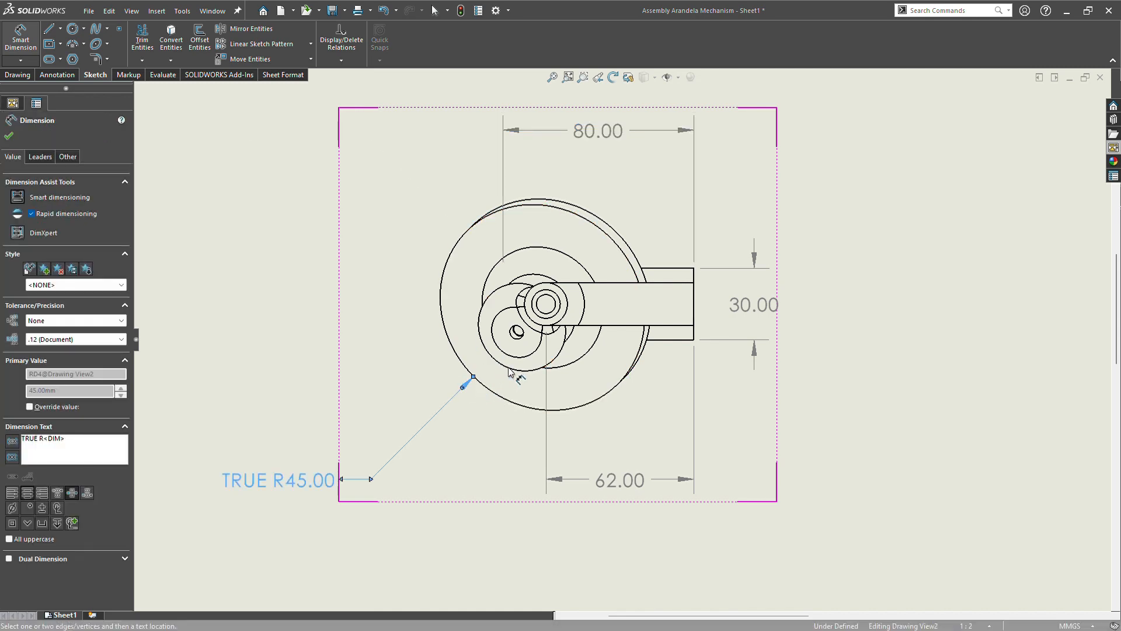
Step: Add a true radius dimension to the circle inside the large disc and a radius dimension to the arc beside the arm's round end
left_click(487, 350)
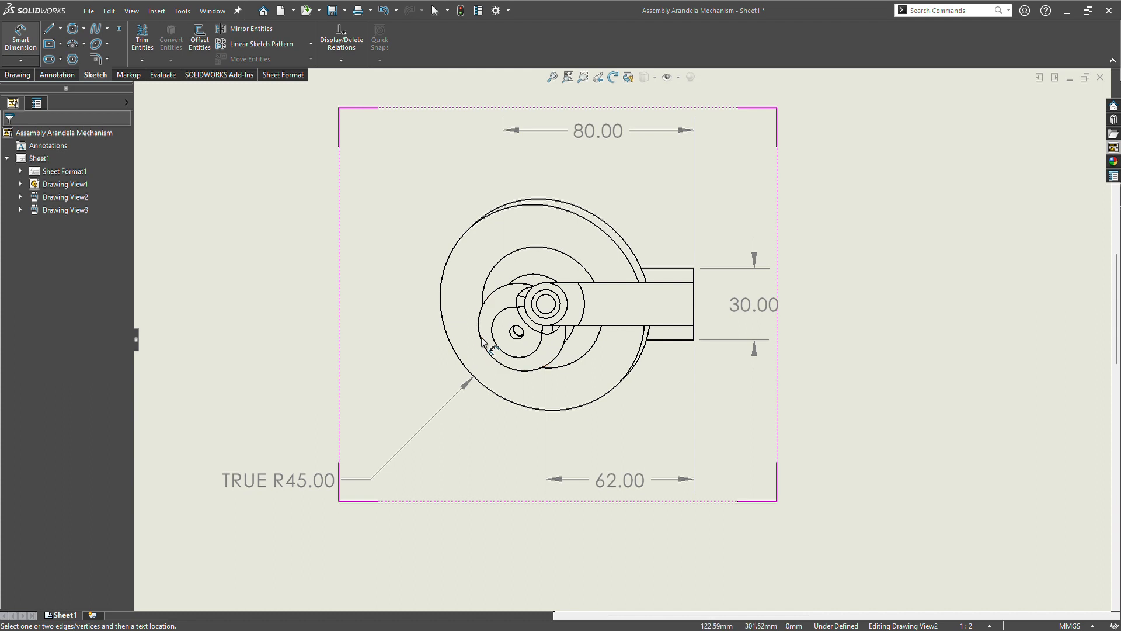
left_click(484, 297)
left_click(488, 251)
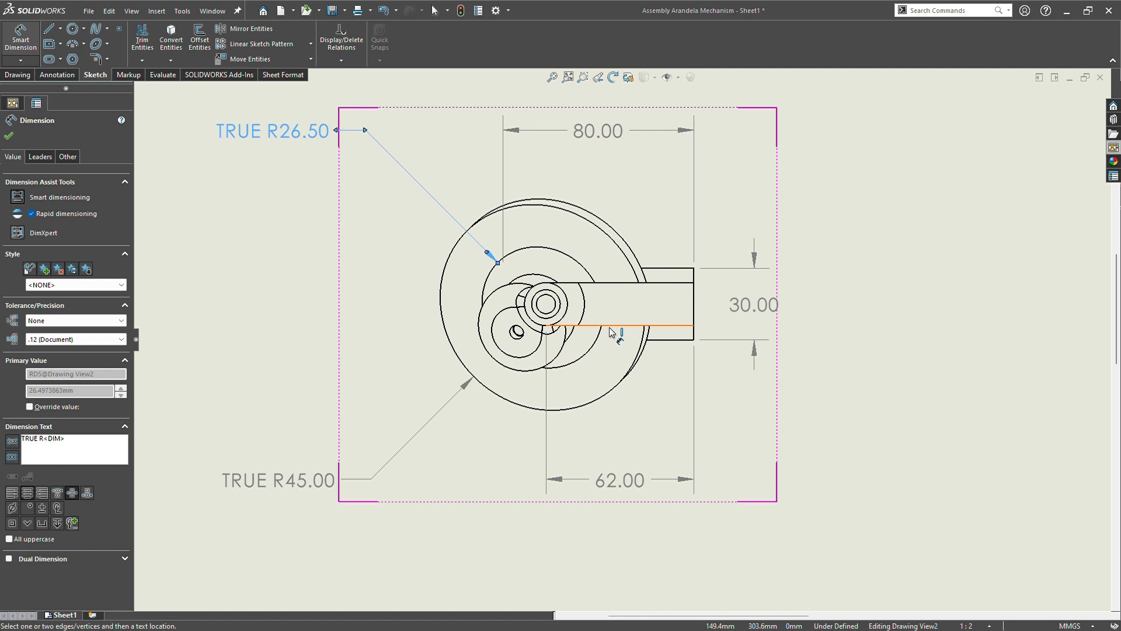
left_click(584, 307)
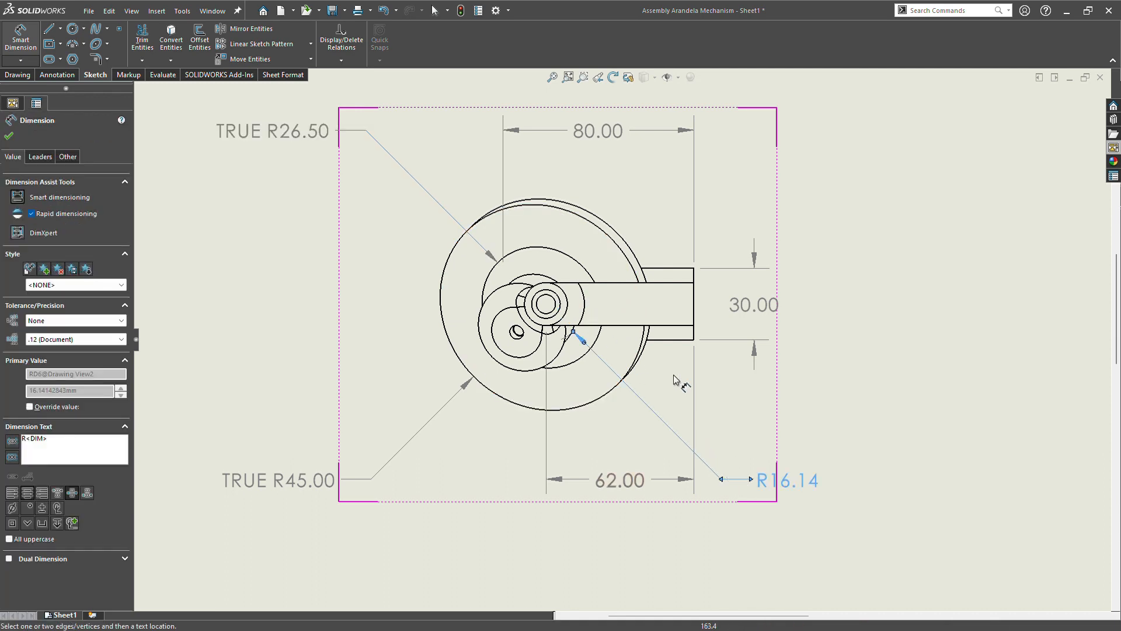
Step: Add a true radius dimension to the offset circle around the small hole in the top view and finish dimensioning
left_click(497, 294)
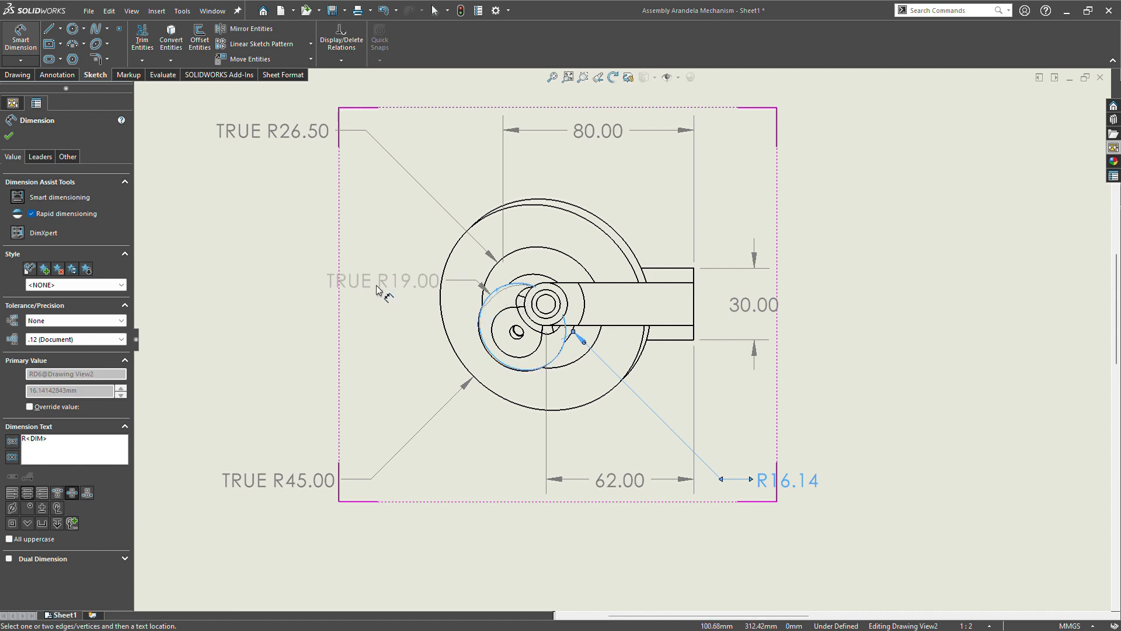
left_click(305, 262)
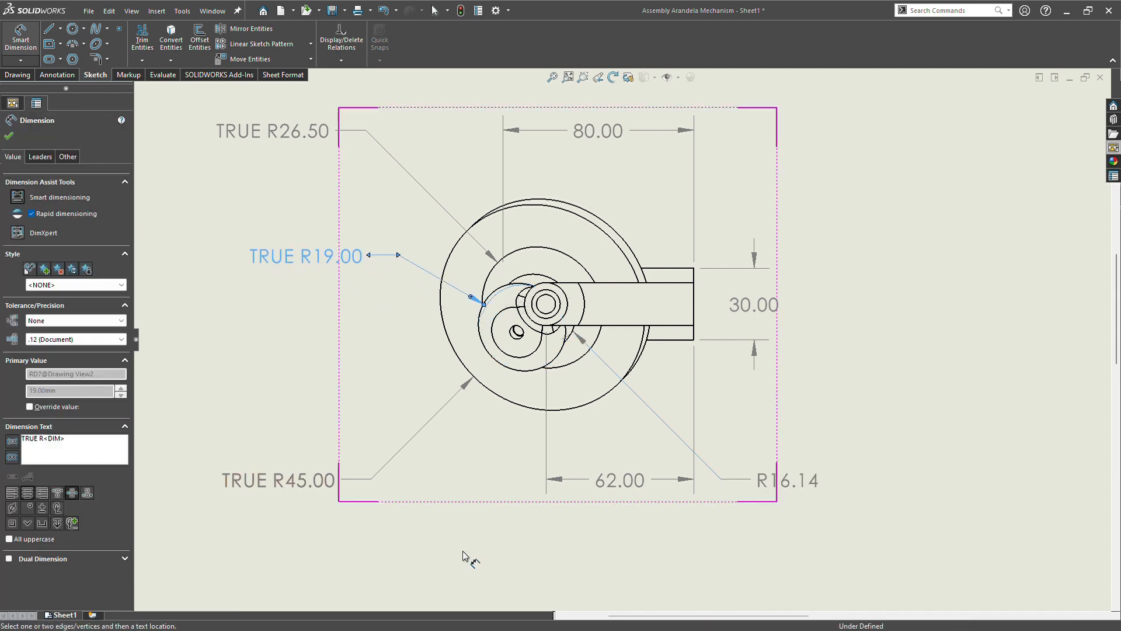
scroll(711, 401, "down", 3)
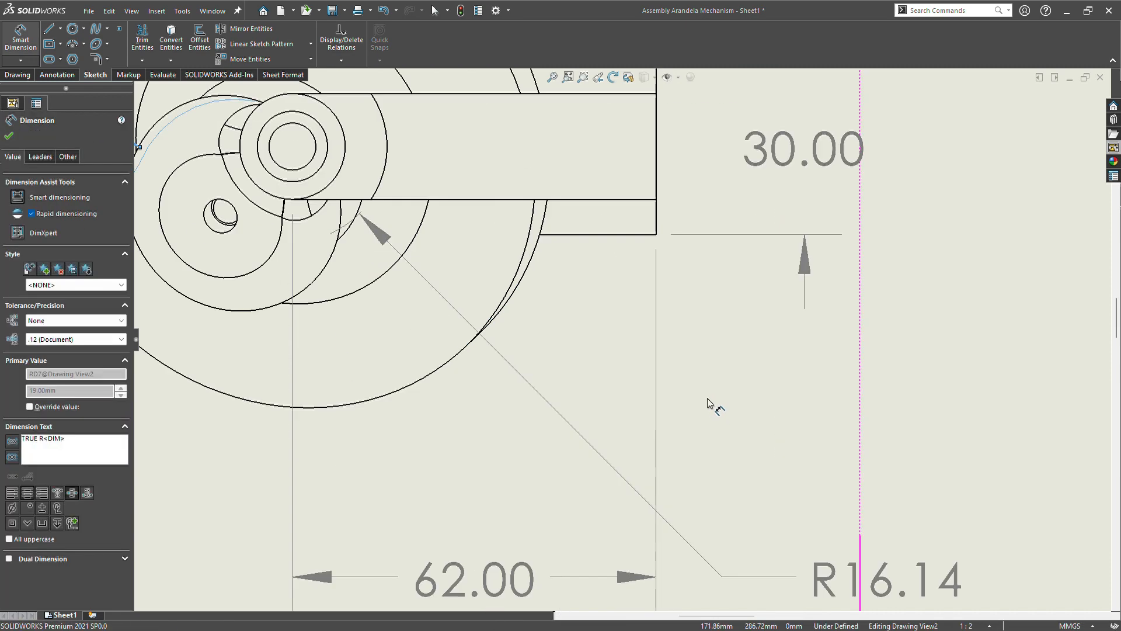
scroll(711, 403, "up", 8)
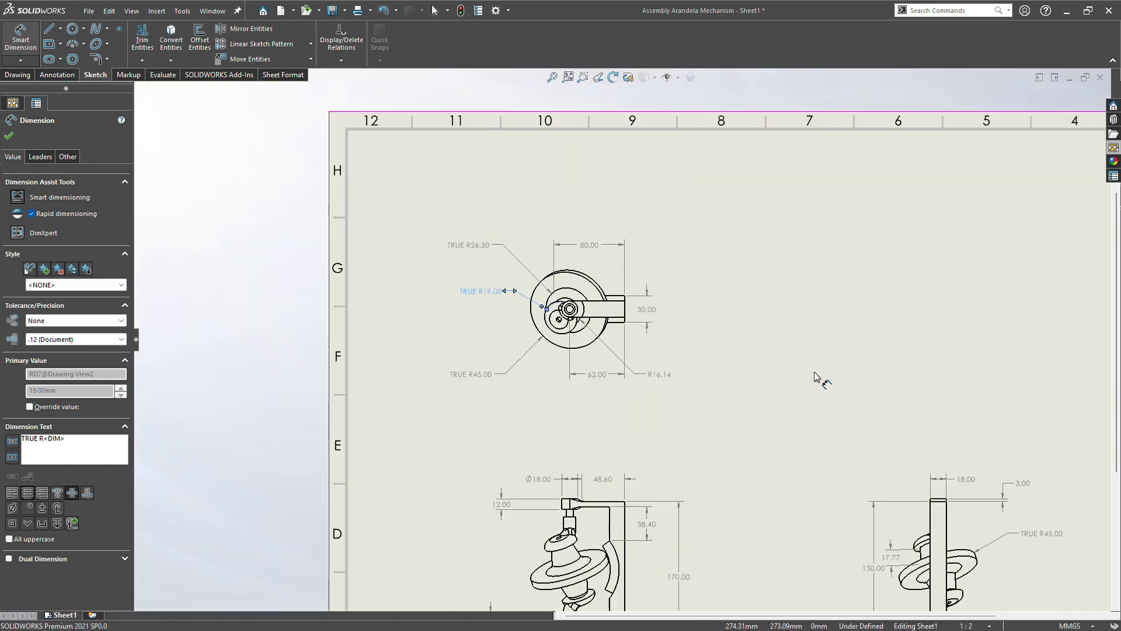
scroll(836, 399, "up", 5)
scroll(851, 449, "down", 1)
scroll(713, 468, "up", 2)
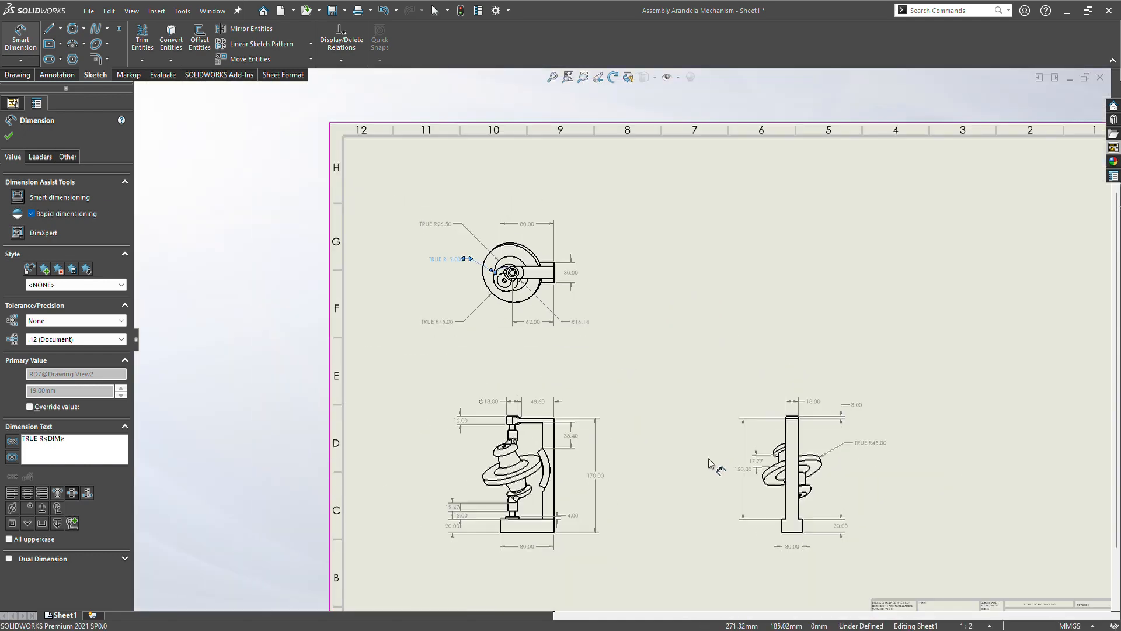
scroll(697, 465, "down", 1)
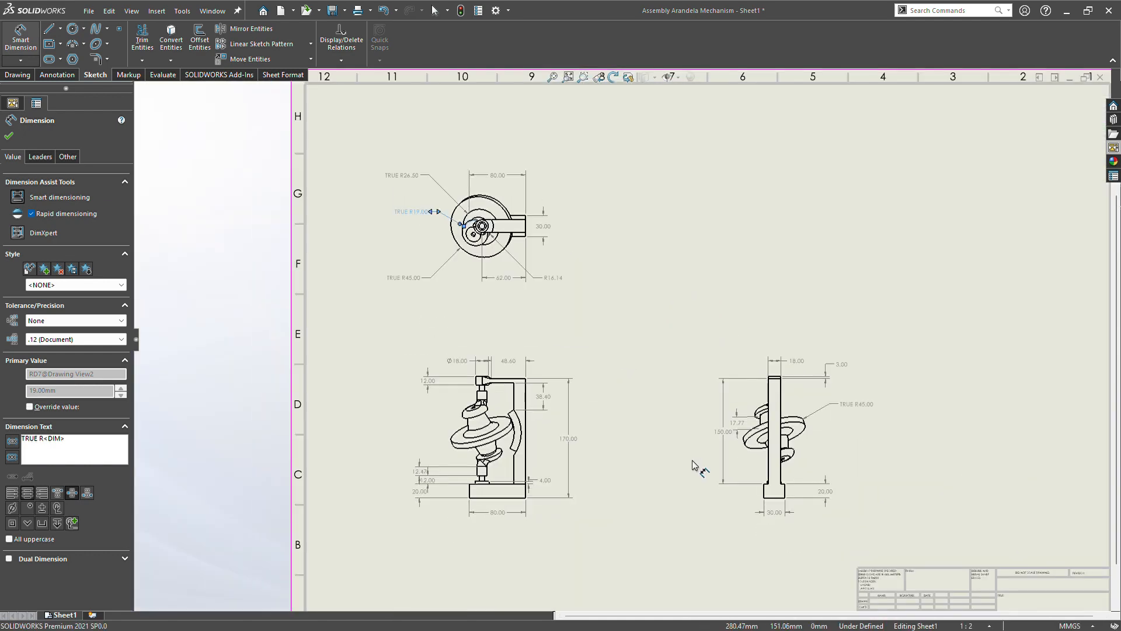
left_click(11, 136)
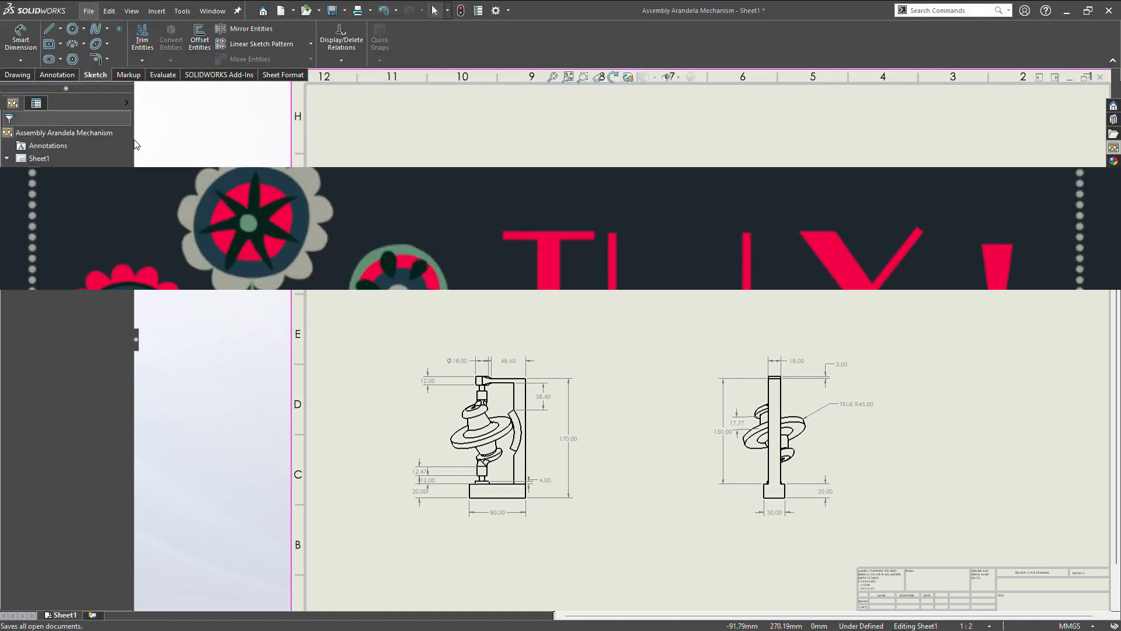